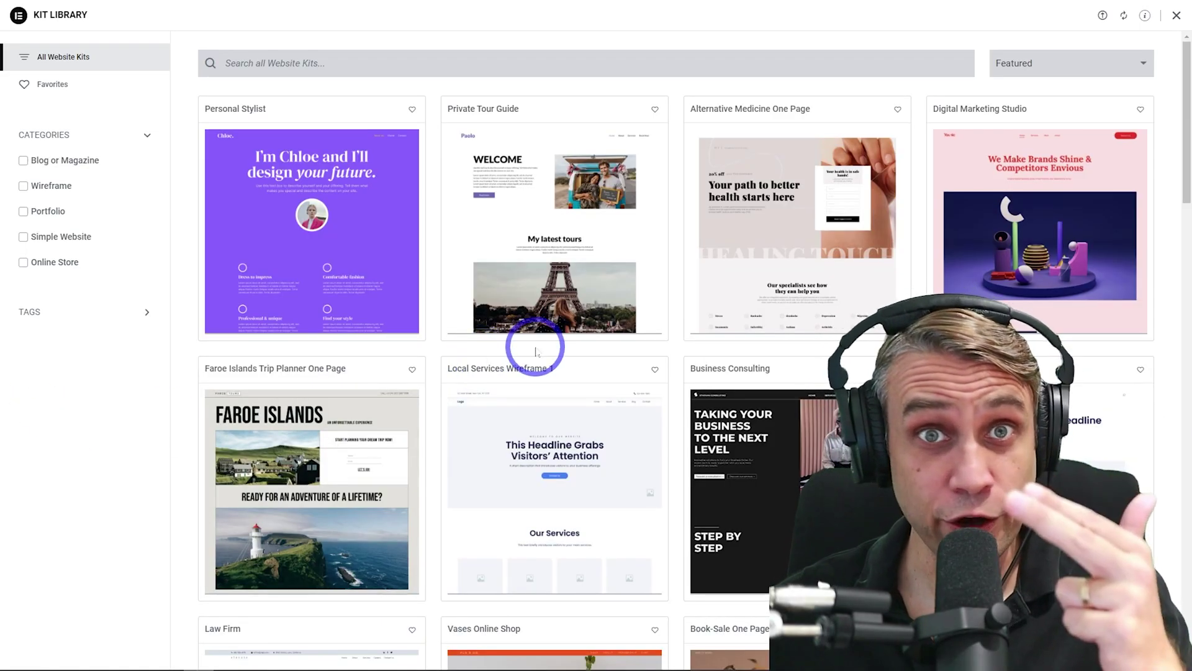
Scroll through the Kit Library to the WordPress Hosting Plans, starting at 9.99 USD/month
{"action": "scroll", "coordinate": [535, 352], "scroll_direction": "down", "scroll_amount": 9}
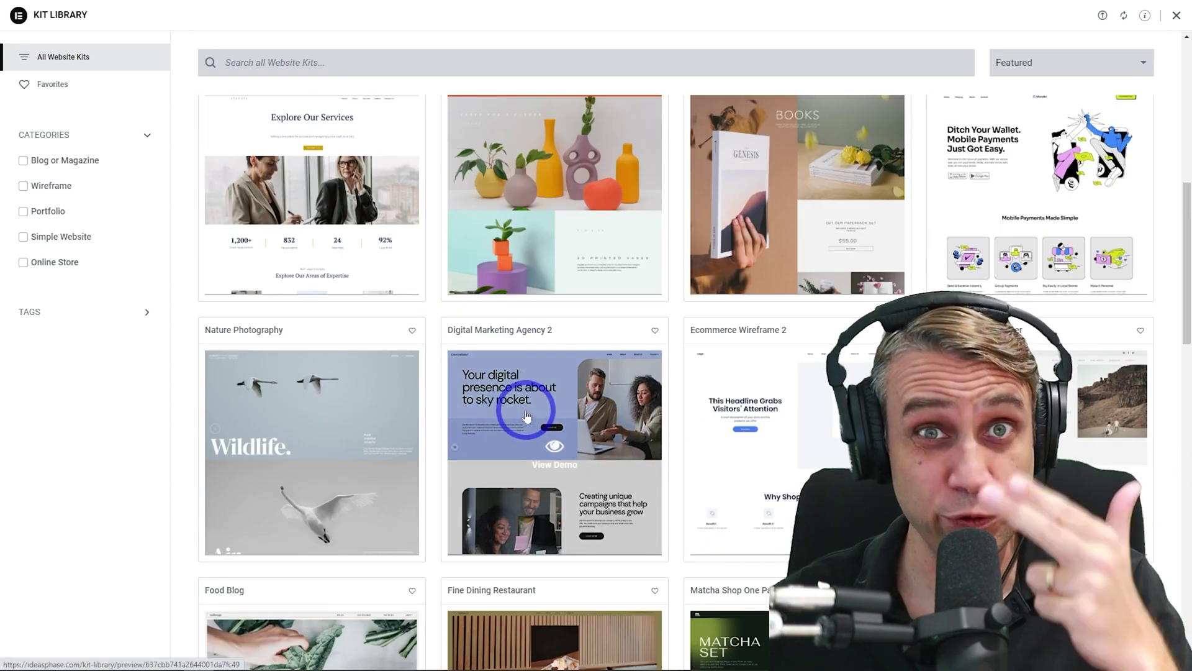
{"action": "scroll", "coordinate": [527, 416], "scroll_direction": "up", "scroll_amount": 5}
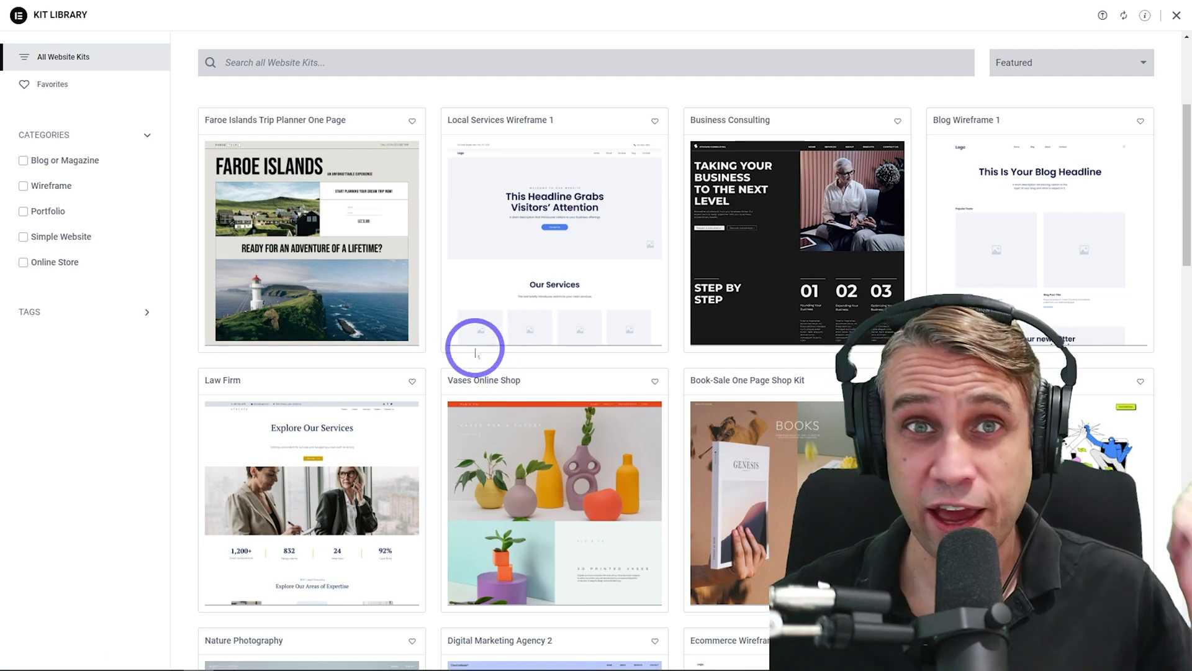
{"action": "scroll", "coordinate": [470, 354], "scroll_direction": "down", "scroll_amount": 3}
{"action": "scroll", "coordinate": [468, 341], "scroll_direction": "down", "scroll_amount": 3}
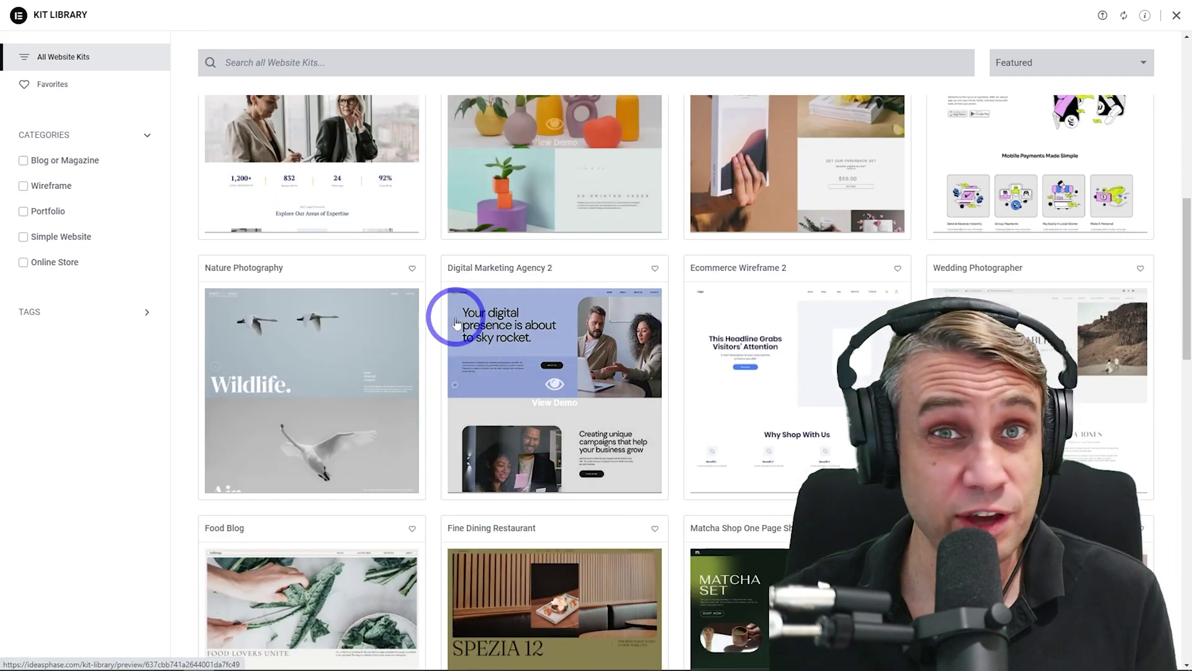
{"action": "scroll", "coordinate": [465, 332], "scroll_direction": "down", "scroll_amount": 3}
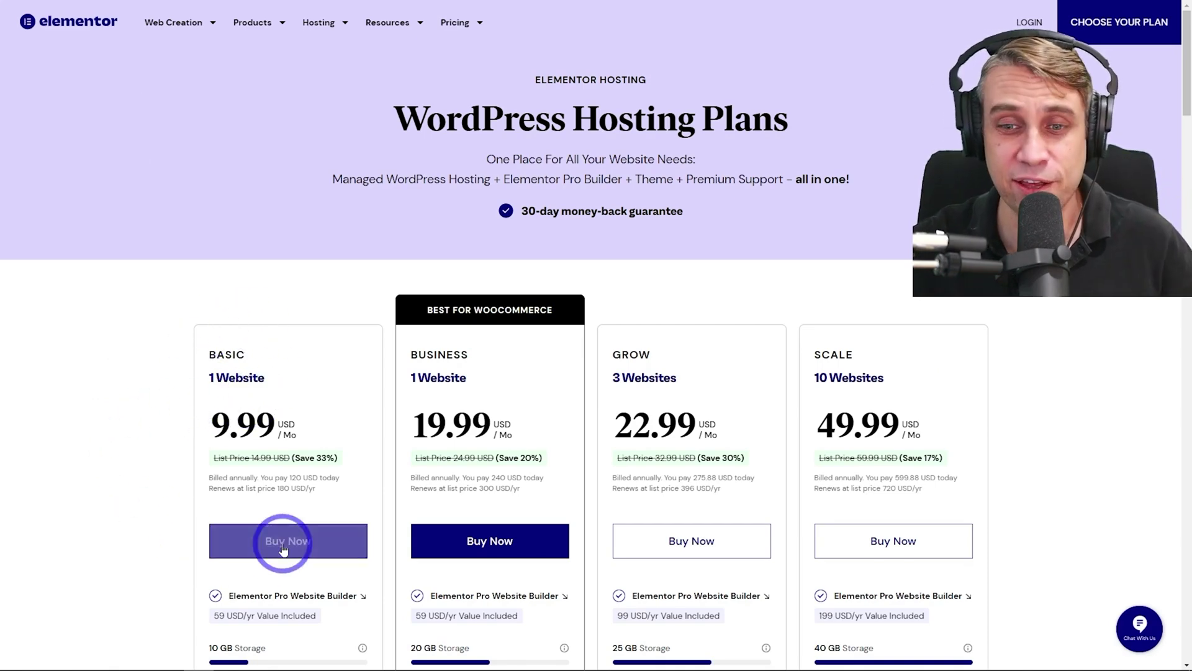
Purchase the Basic hosting plan, complete billing, and launch the new-website setup form
{"action": "left_click", "coordinate": [283, 545]}
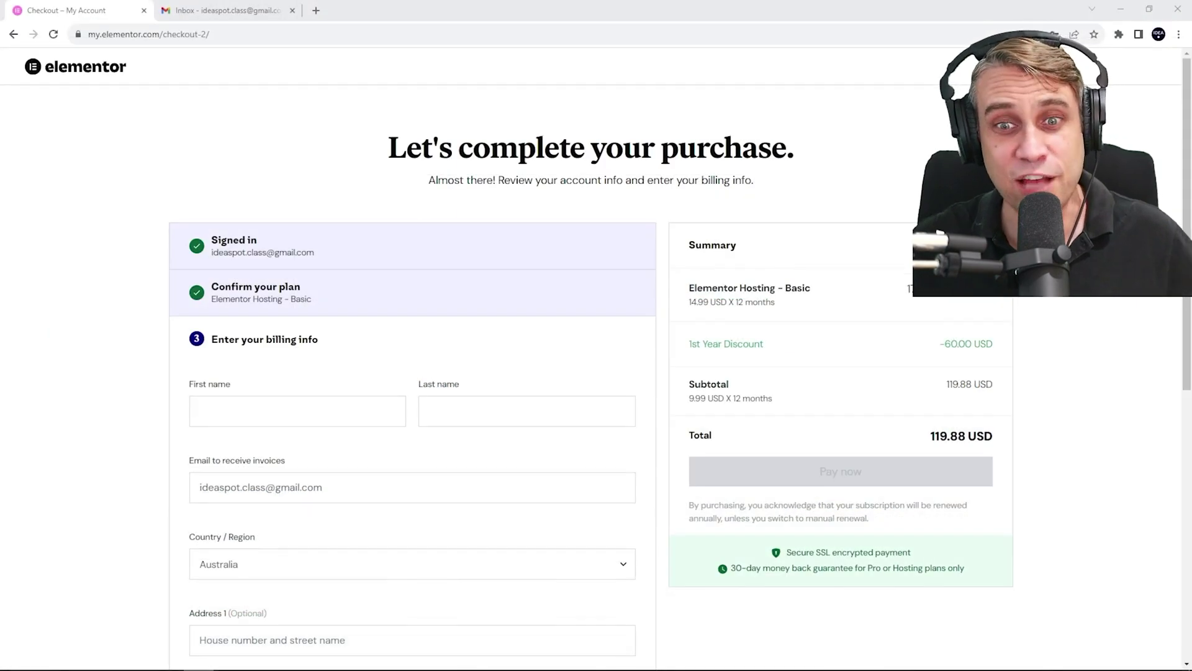
{"action": "scroll", "coordinate": [534, 354], "scroll_direction": "down", "scroll_amount": 4}
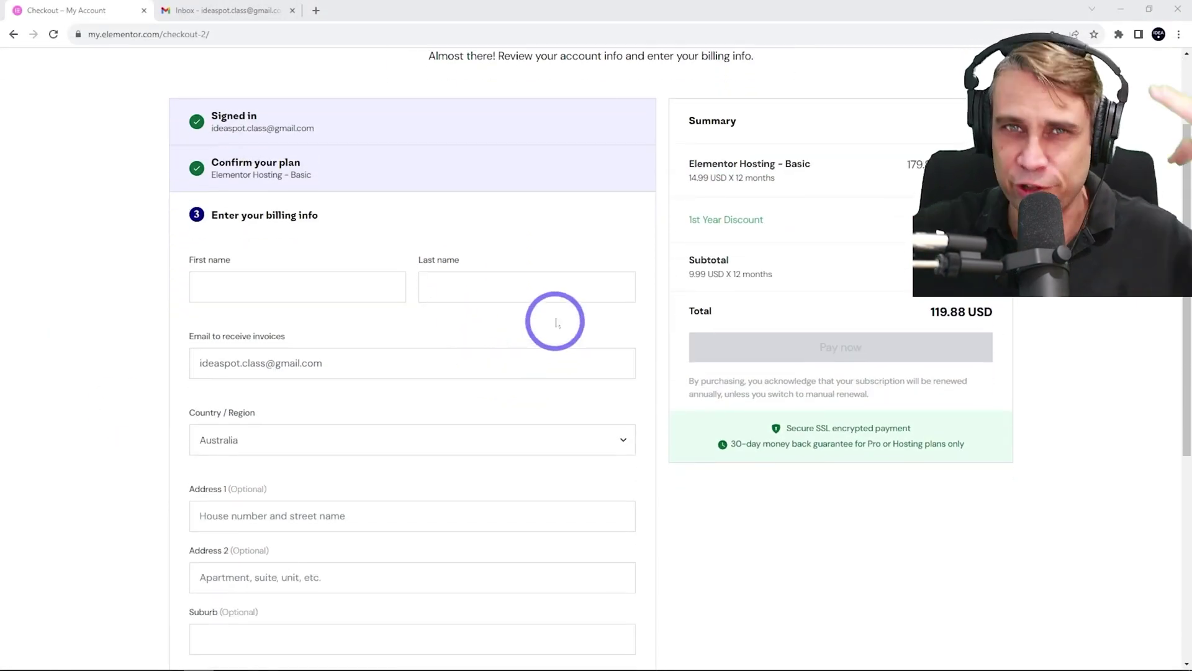
{"action": "scroll", "coordinate": [456, 258], "scroll_direction": "down", "scroll_amount": 2}
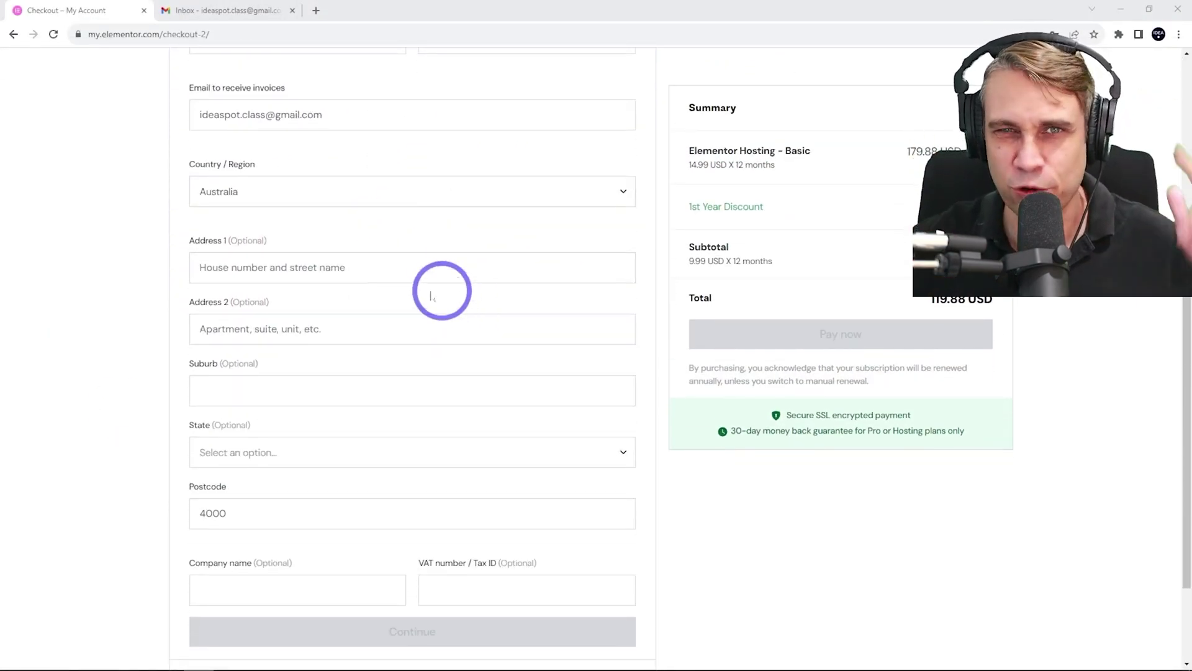
{"action": "scroll", "coordinate": [404, 301], "scroll_direction": "down", "scroll_amount": 2}
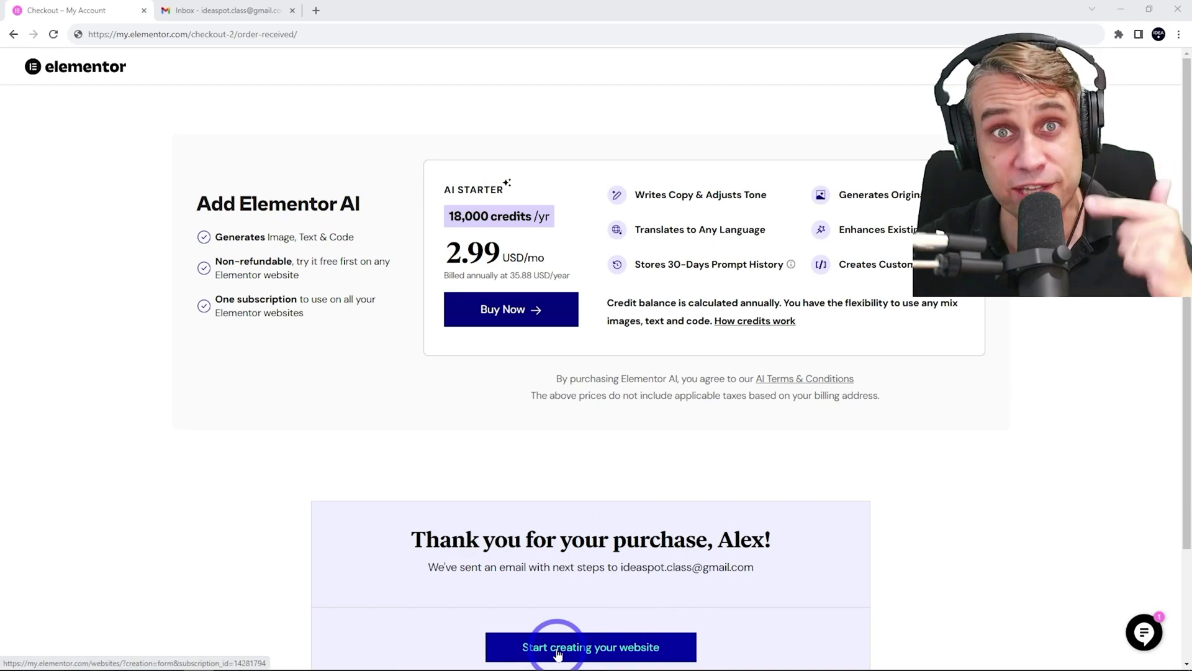
{"action": "left_click", "coordinate": [556, 649]}
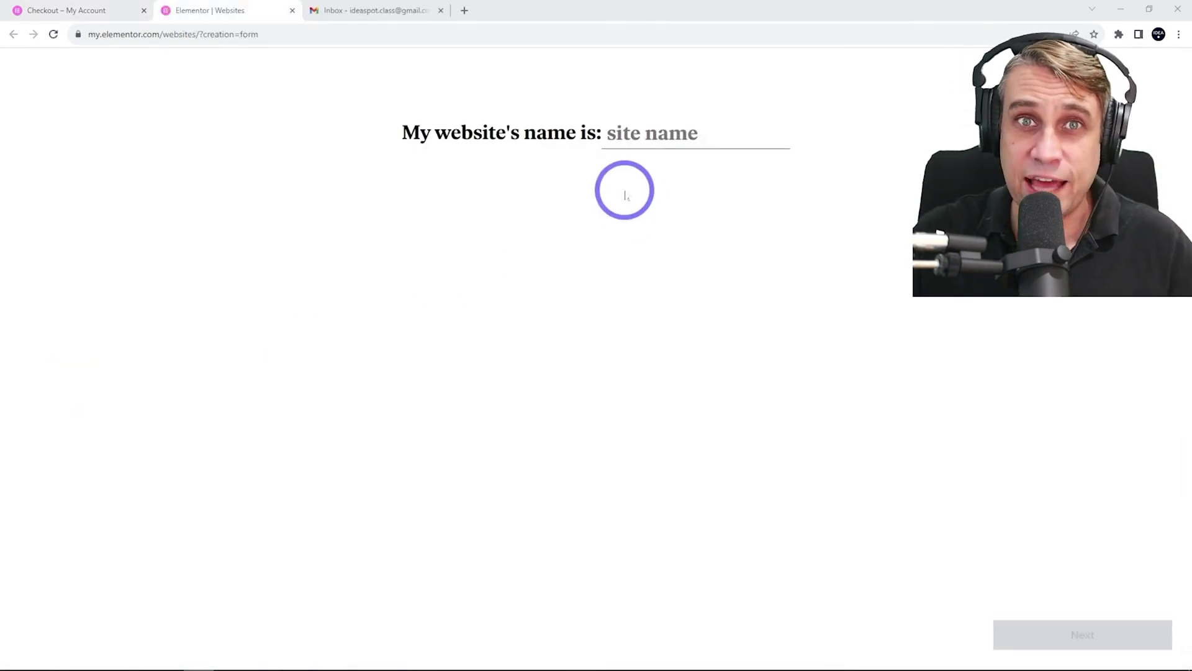
Name the new site IdeaSpot and skip the starter kits to start from scratch
{"action": "left_click", "coordinate": [639, 130]}
{"action": "type", "text": "IdeaSpot"}
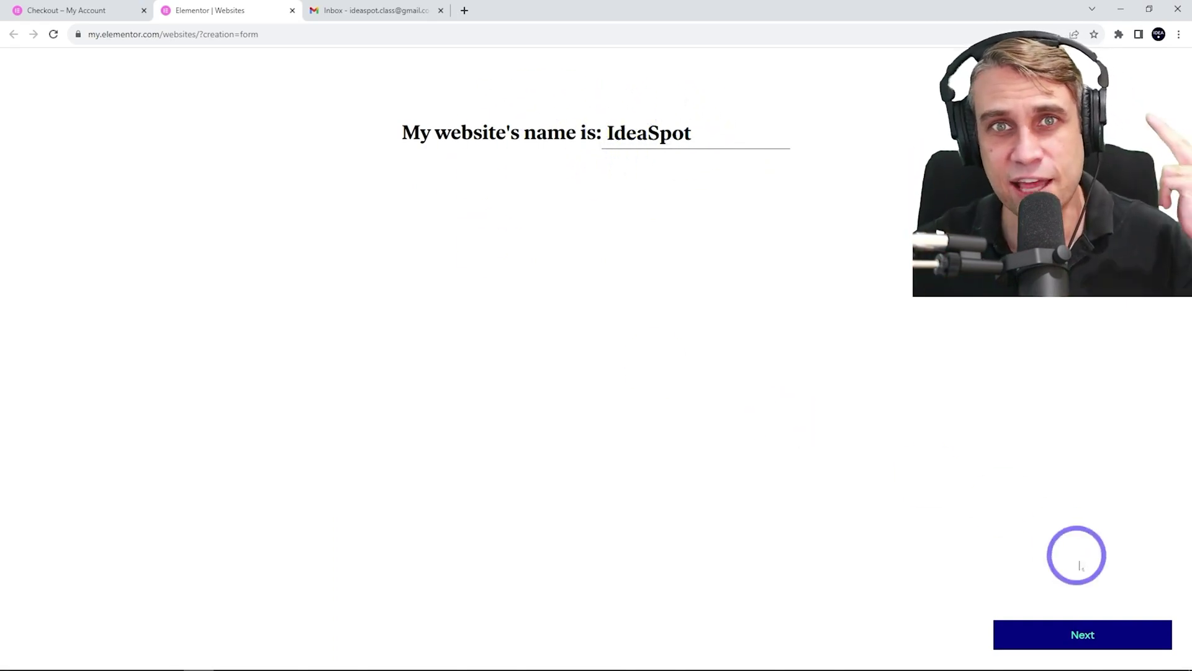
{"action": "left_click", "coordinate": [1096, 636]}
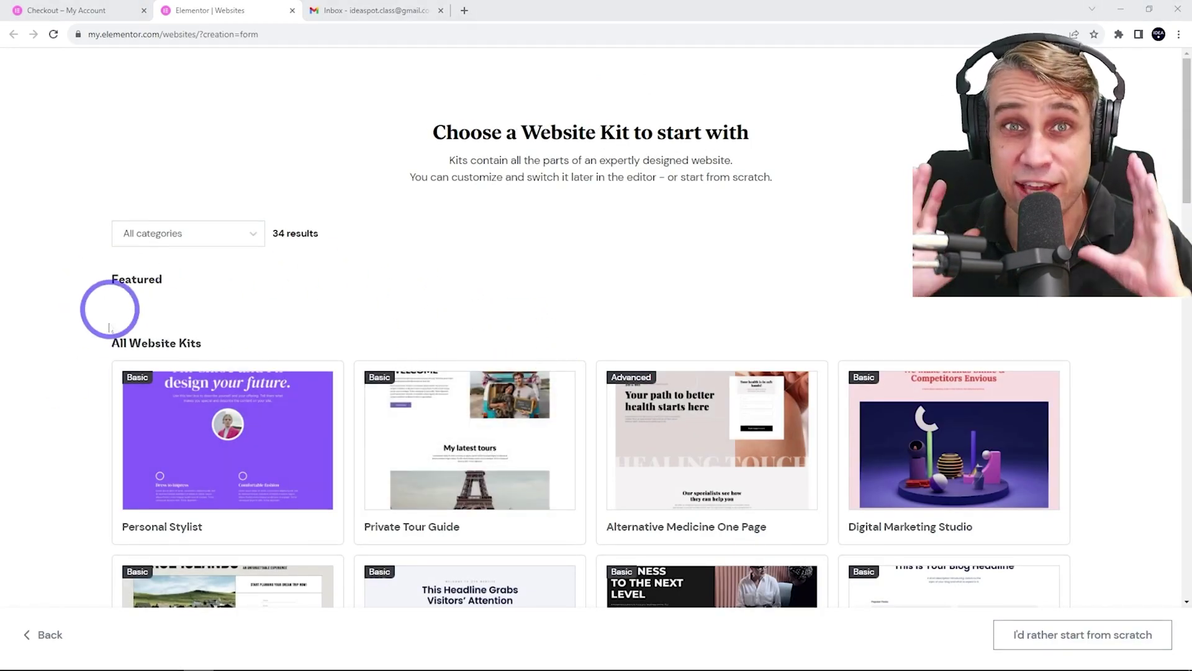
{"action": "scroll", "coordinate": [285, 336], "scroll_direction": "down", "scroll_amount": 2}
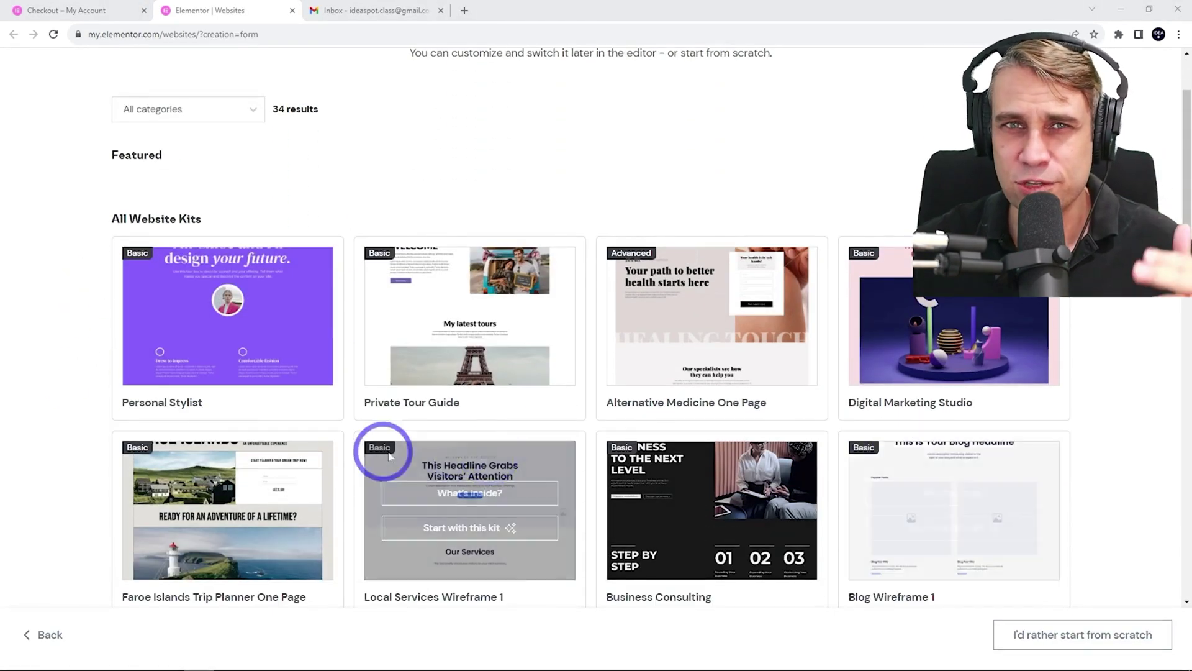
{"action": "scroll", "coordinate": [640, 385], "scroll_direction": "up", "scroll_amount": 2}
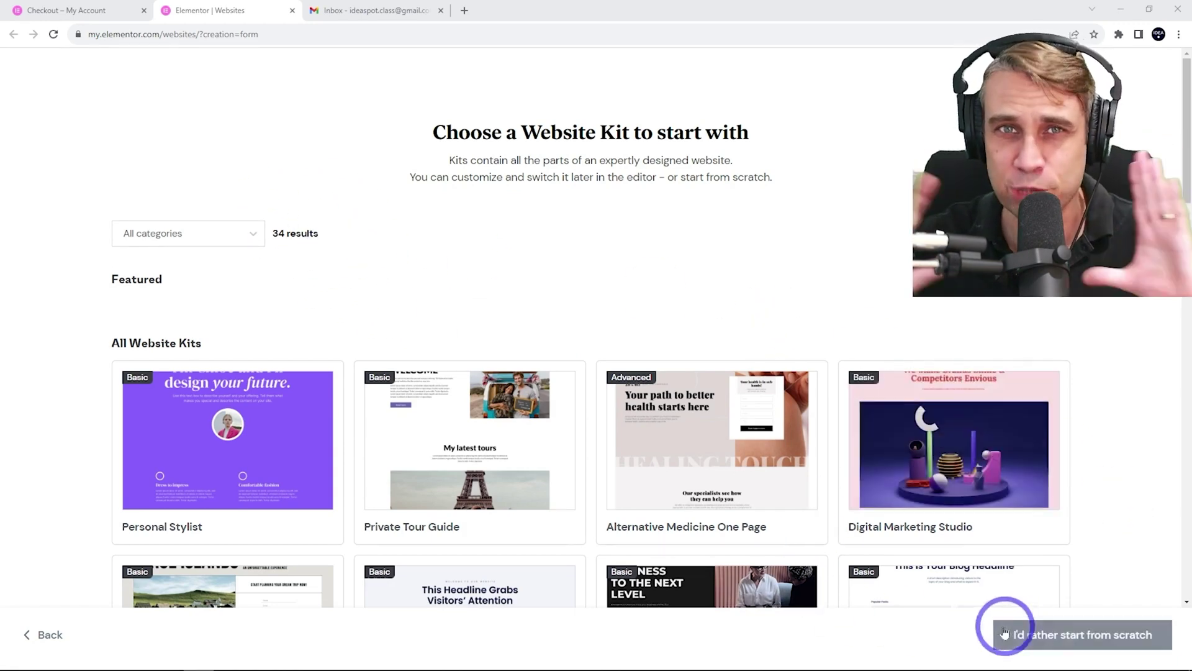
{"action": "left_click", "coordinate": [1037, 639]}
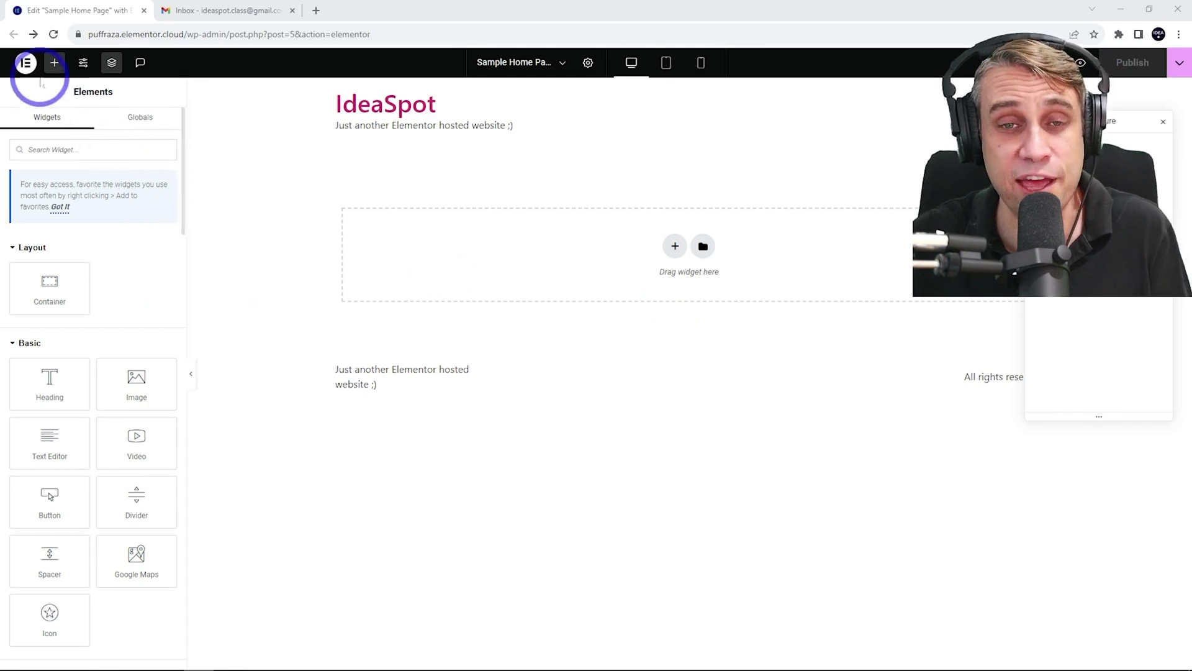
Choose Manage this Website from the editor's Elementor logo menu
{"action": "left_click", "coordinate": [26, 63]}
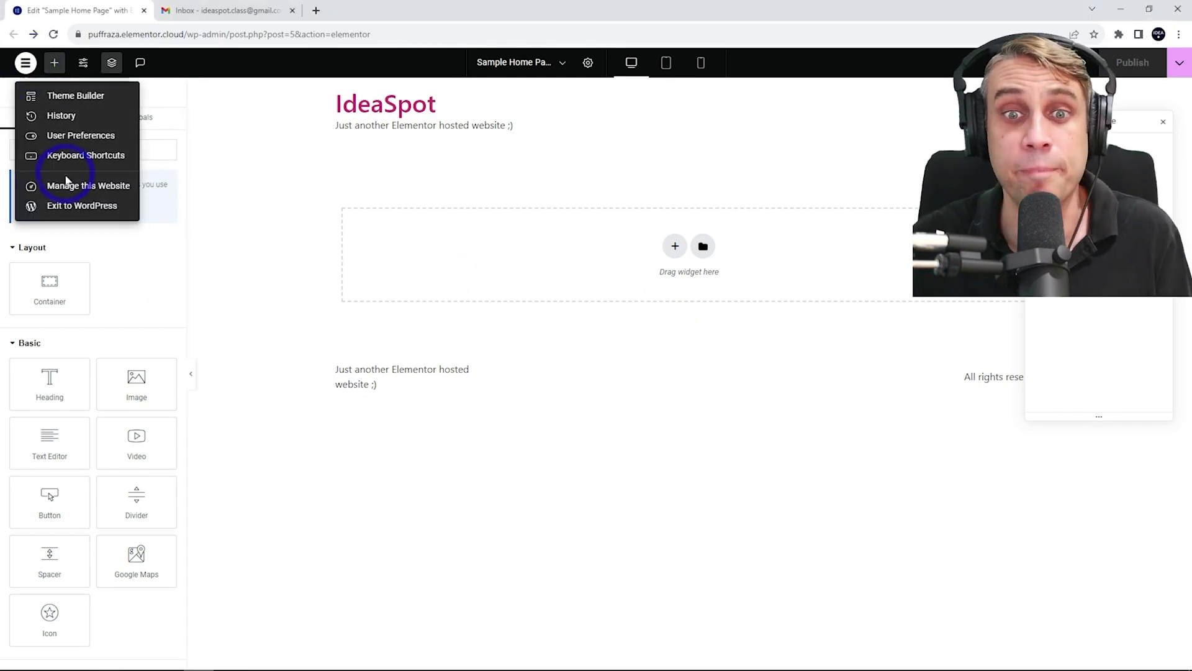
{"action": "left_click", "coordinate": [72, 186]}
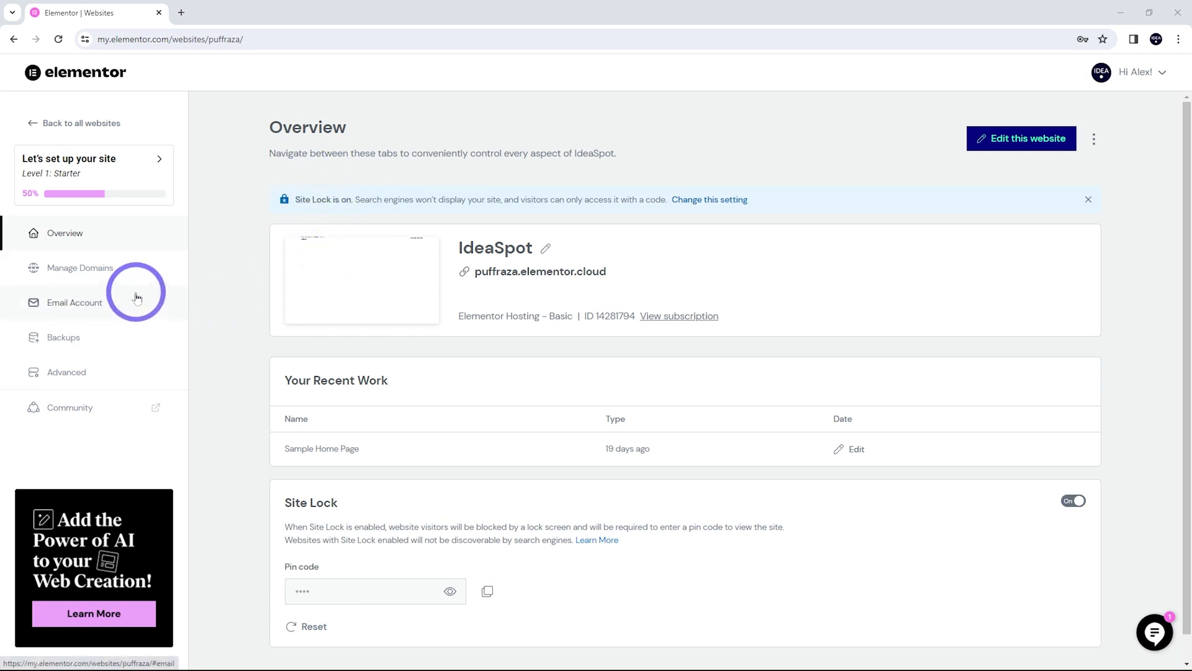
Create a site backup named 'blank site', then go back to the Overview
{"action": "left_click", "coordinate": [77, 346]}
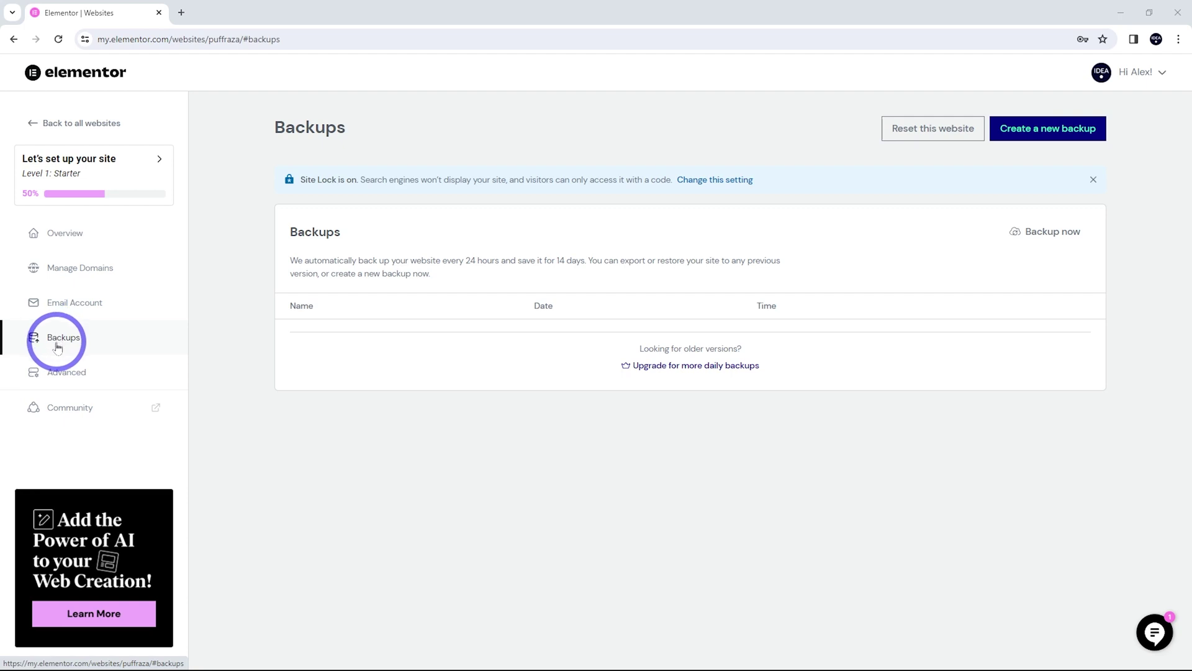
{"action": "left_click", "coordinate": [1060, 132]}
{"action": "left_click", "coordinate": [465, 354]}
{"action": "left_click", "coordinate": [461, 351]}
{"action": "type", "text": "blank site"}
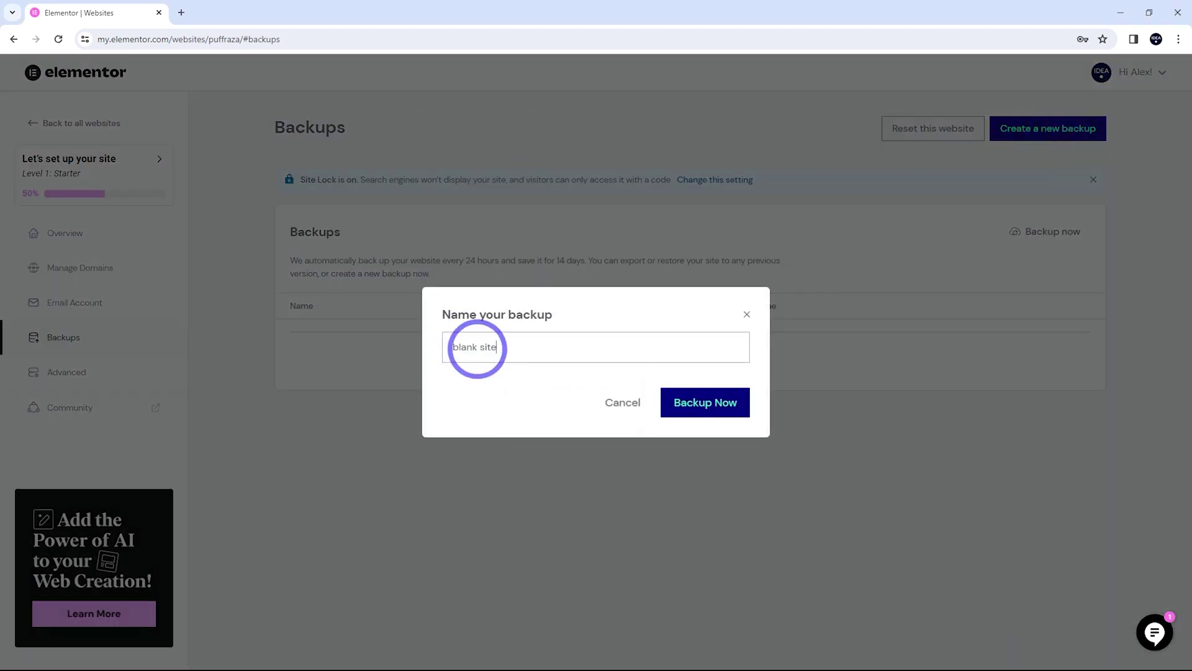
{"action": "left_click", "coordinate": [714, 402]}
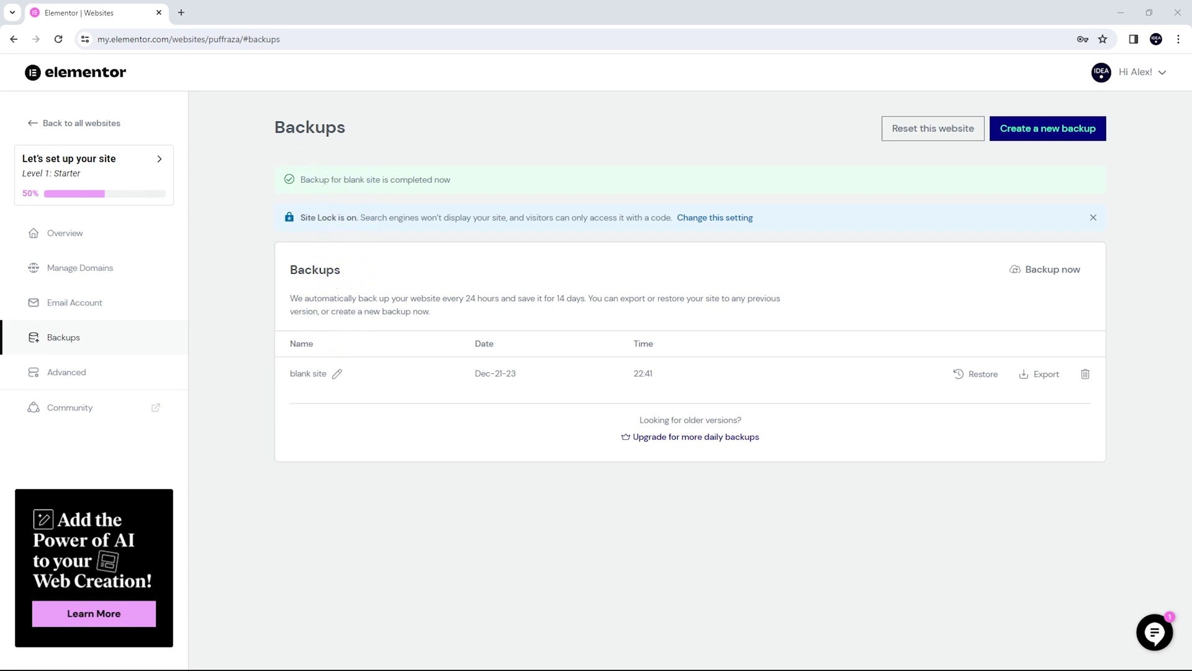
{"action": "left_click", "coordinate": [80, 236]}
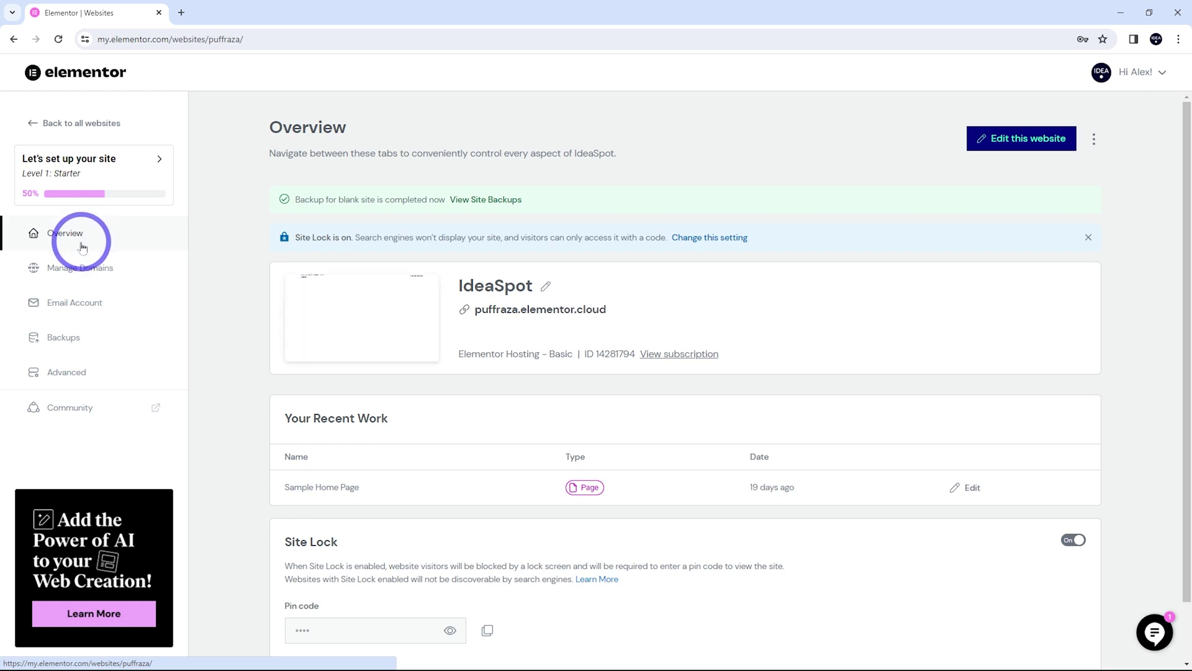
Open IdeaSpot's WordPress Admin and go to Templates > Kit Library
{"action": "left_click", "coordinate": [1096, 142]}
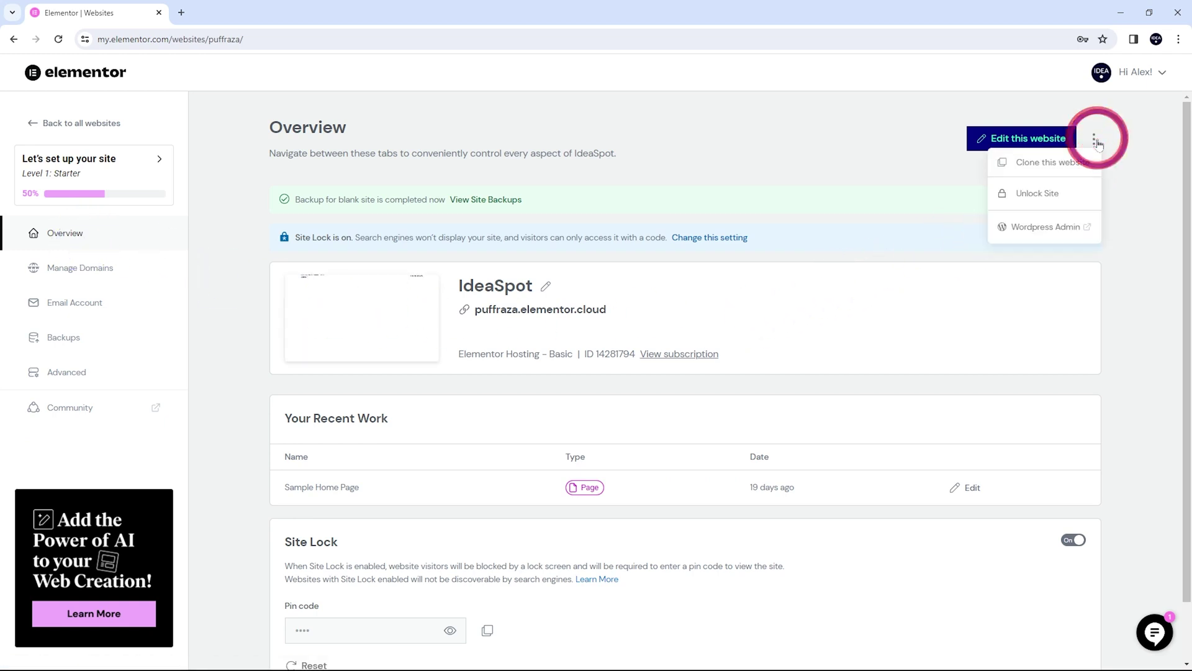
{"action": "left_click", "coordinate": [1034, 227]}
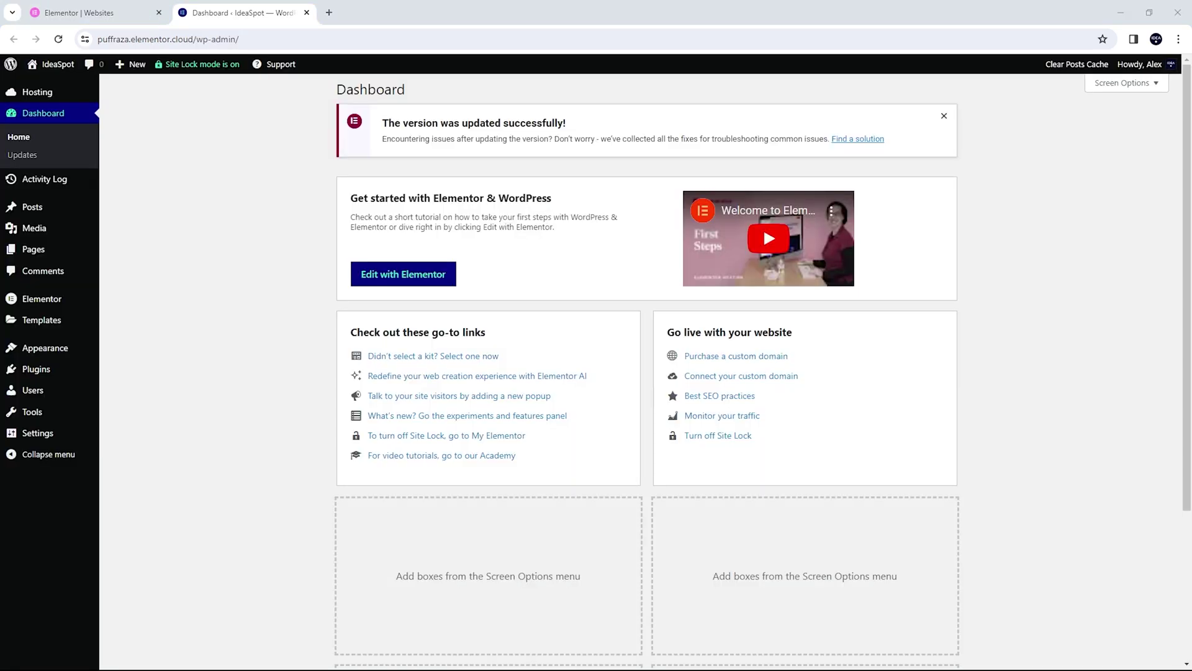
{"action": "mouse_move", "coordinate": [93, 424]}
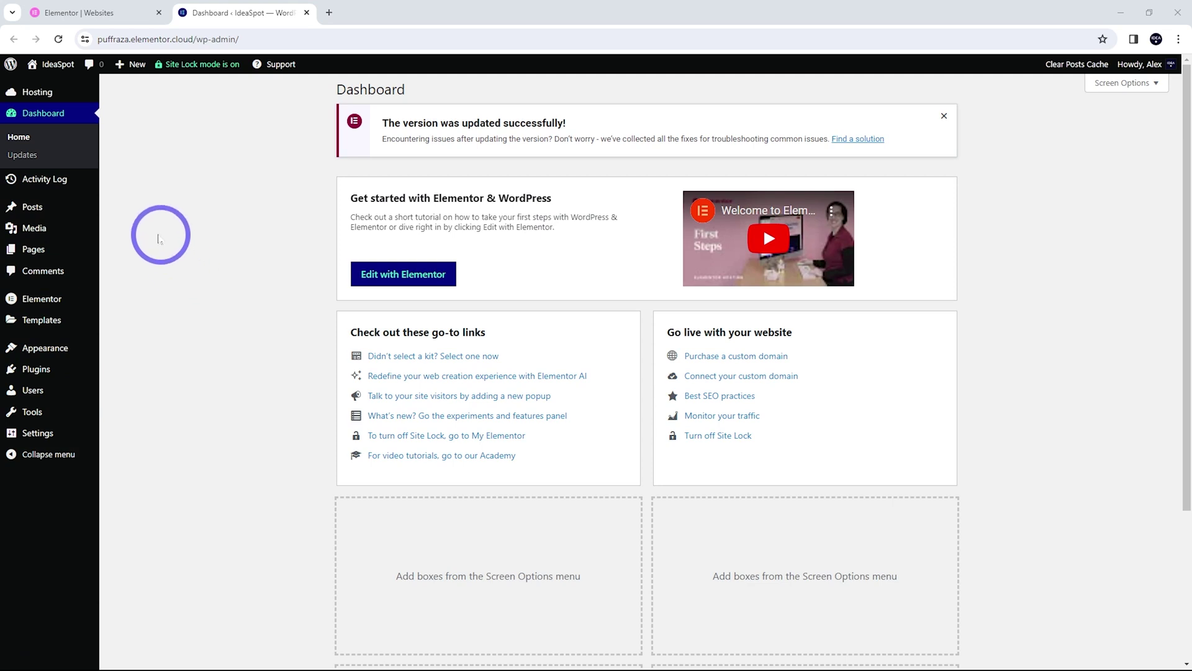
{"action": "mouse_move", "coordinate": [66, 252]}
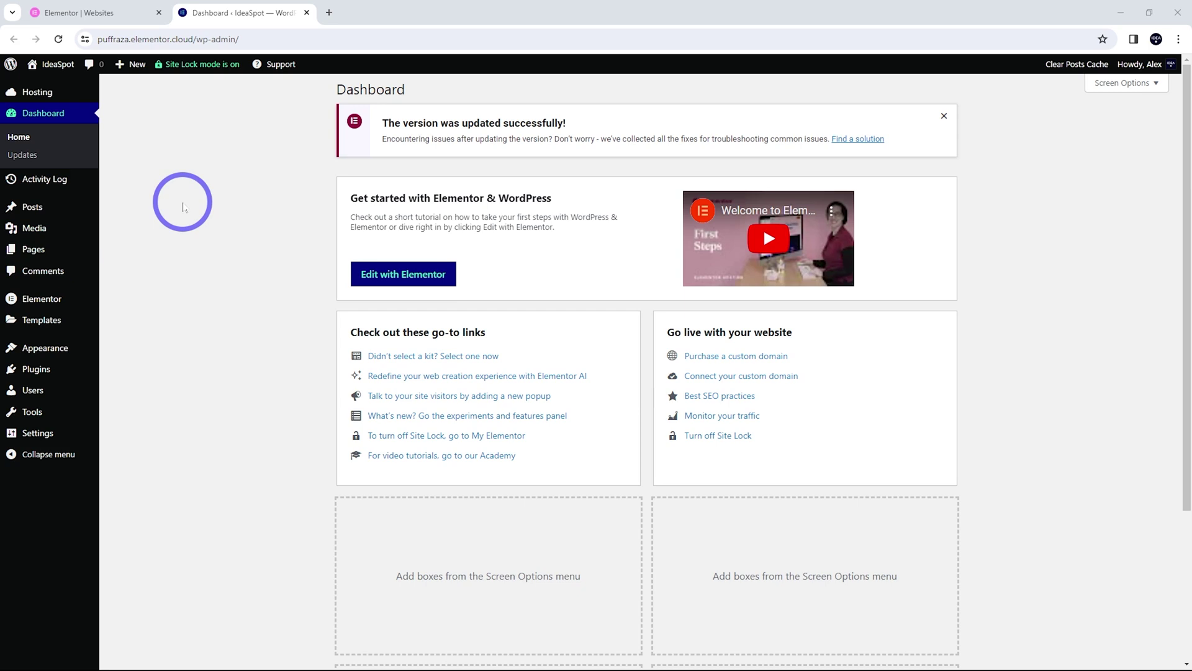
{"action": "mouse_move", "coordinate": [59, 322]}
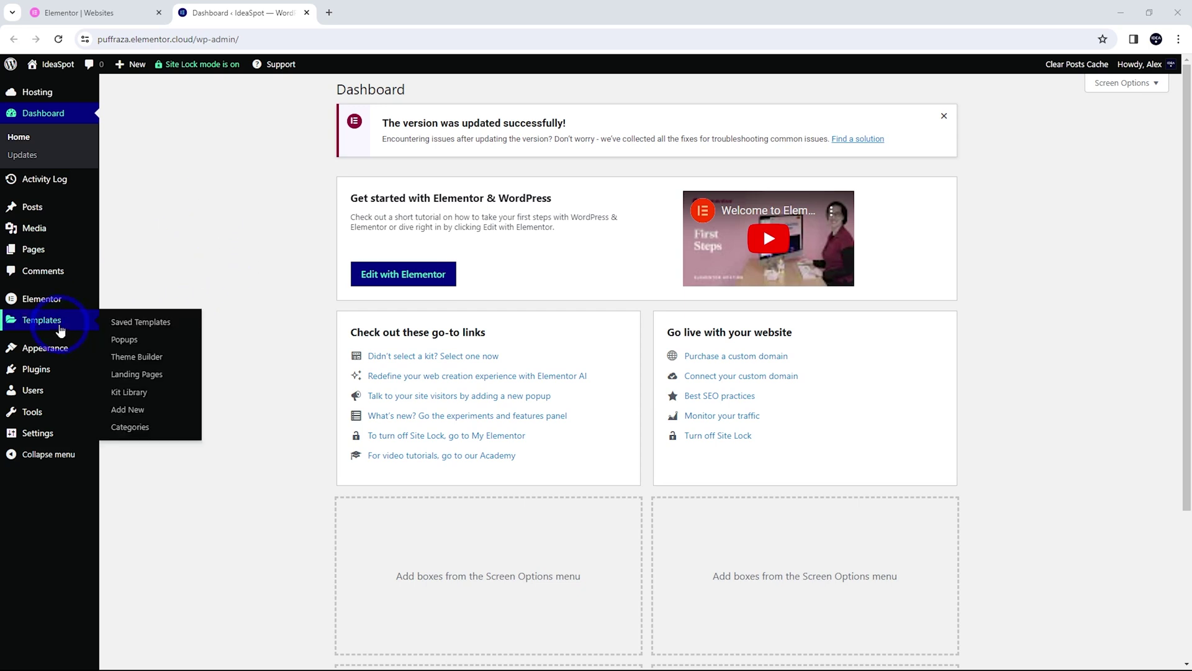
{"action": "left_click", "coordinate": [130, 394]}
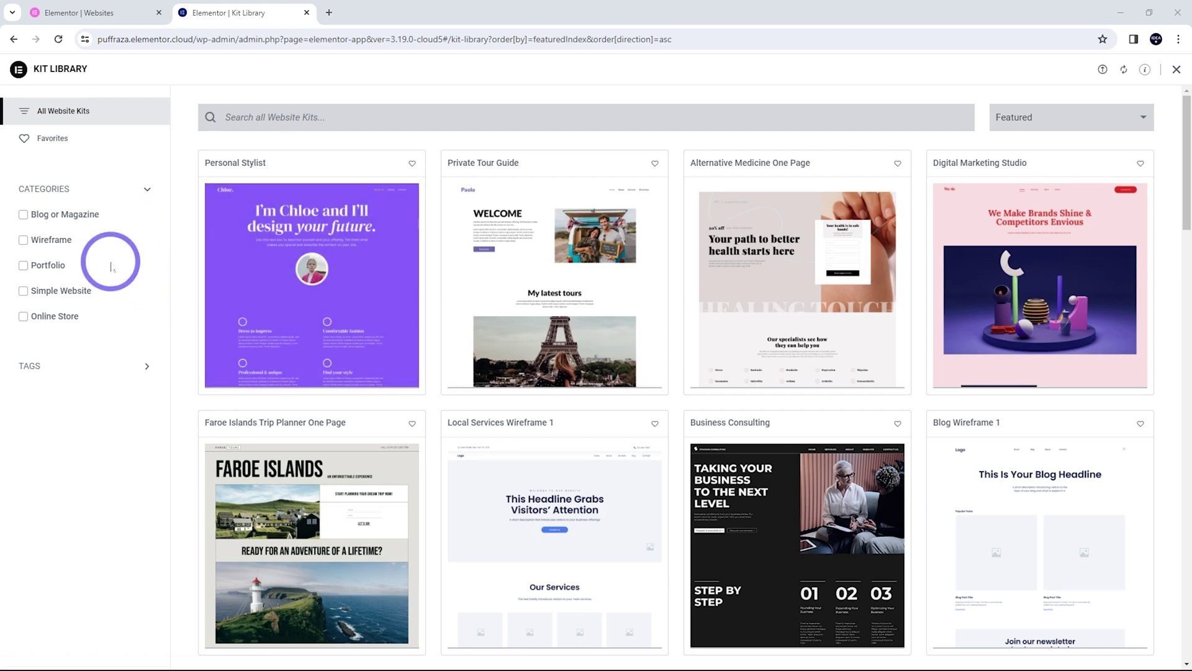
Try and clear the Wireframe and Online Store filters, then sort kits by New
{"action": "left_click", "coordinate": [23, 240]}
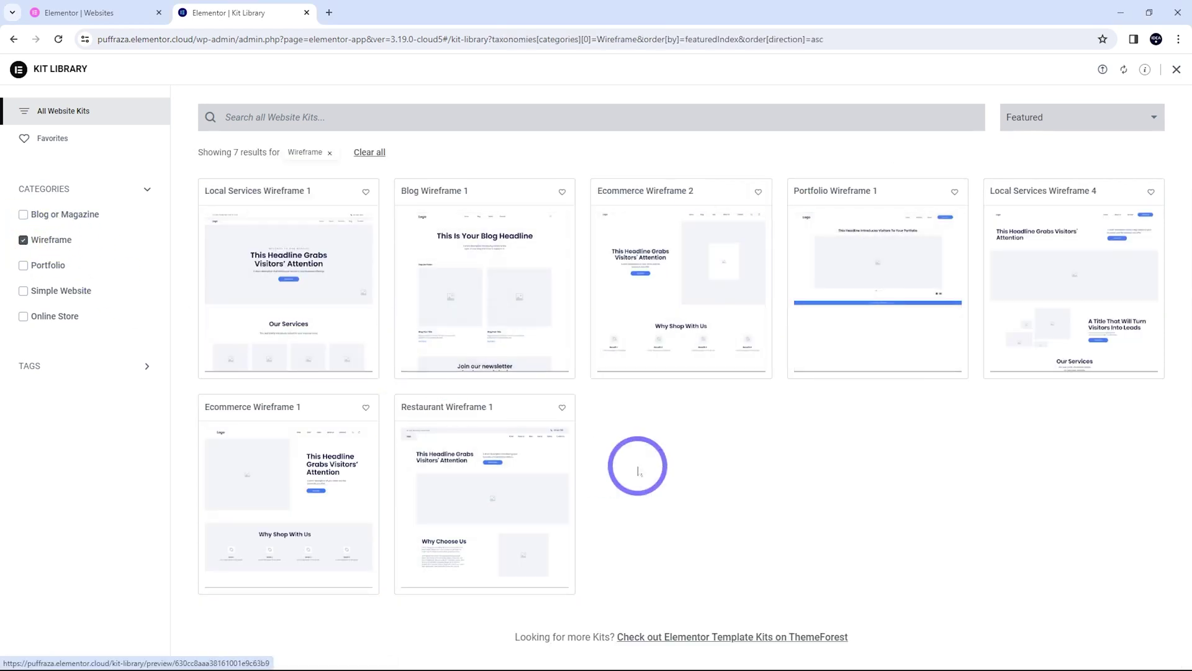
{"action": "left_click", "coordinate": [23, 241]}
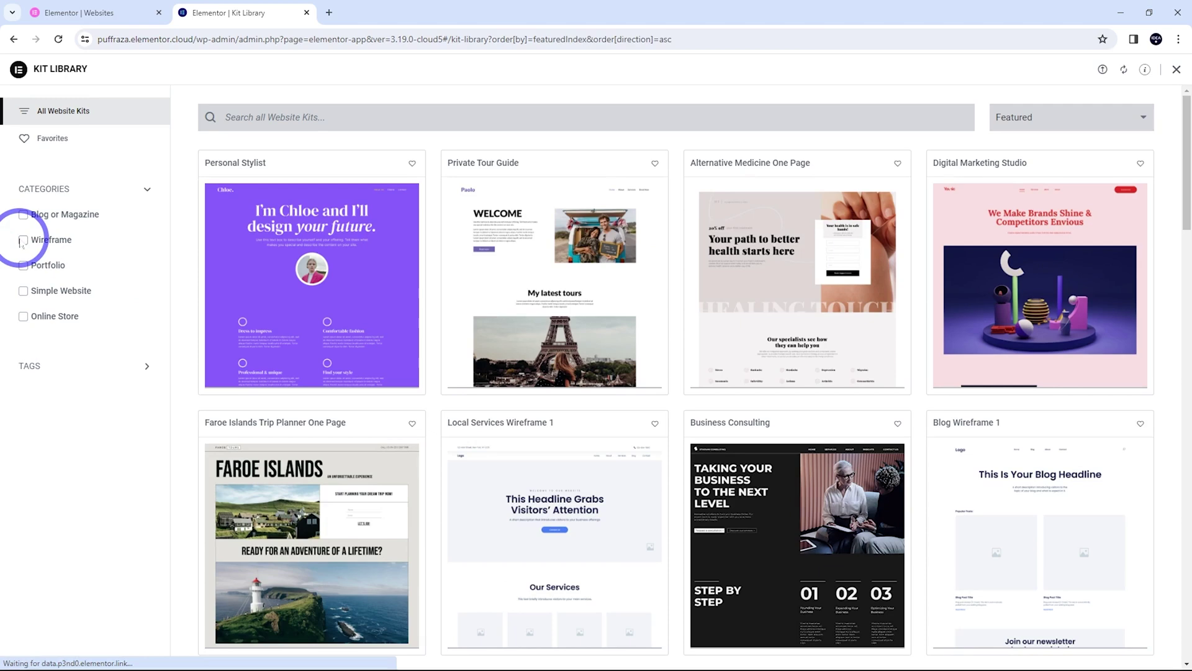
{"action": "left_click", "coordinate": [23, 317]}
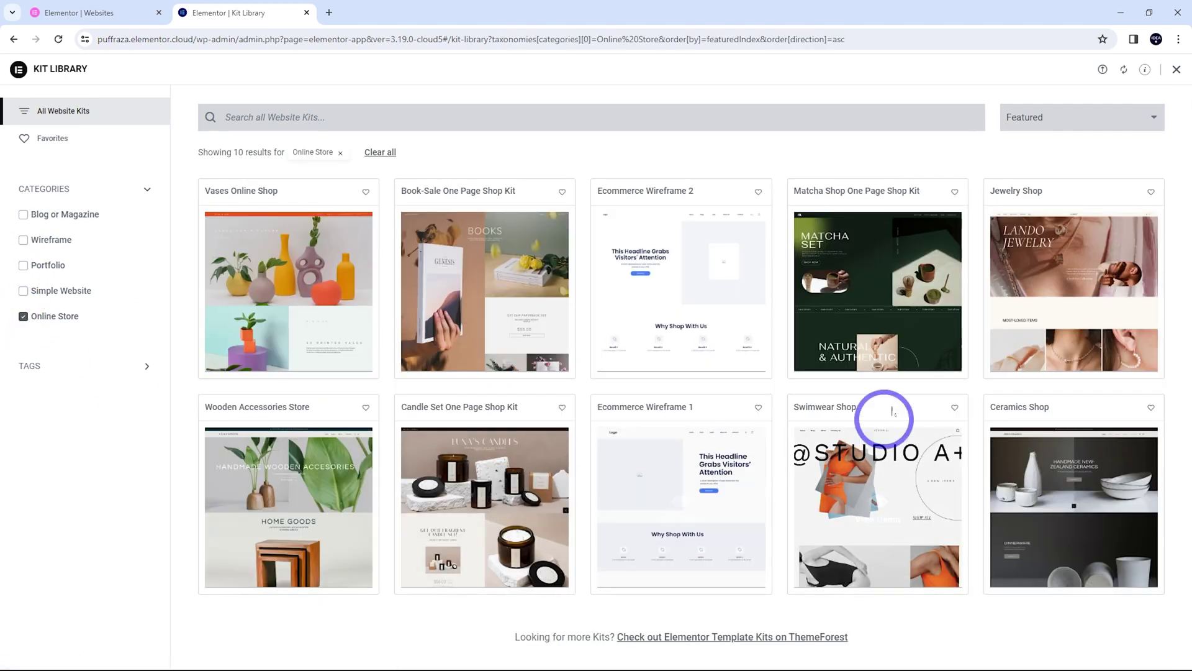
{"action": "left_click", "coordinate": [23, 316]}
{"action": "left_click", "coordinate": [1093, 118]}
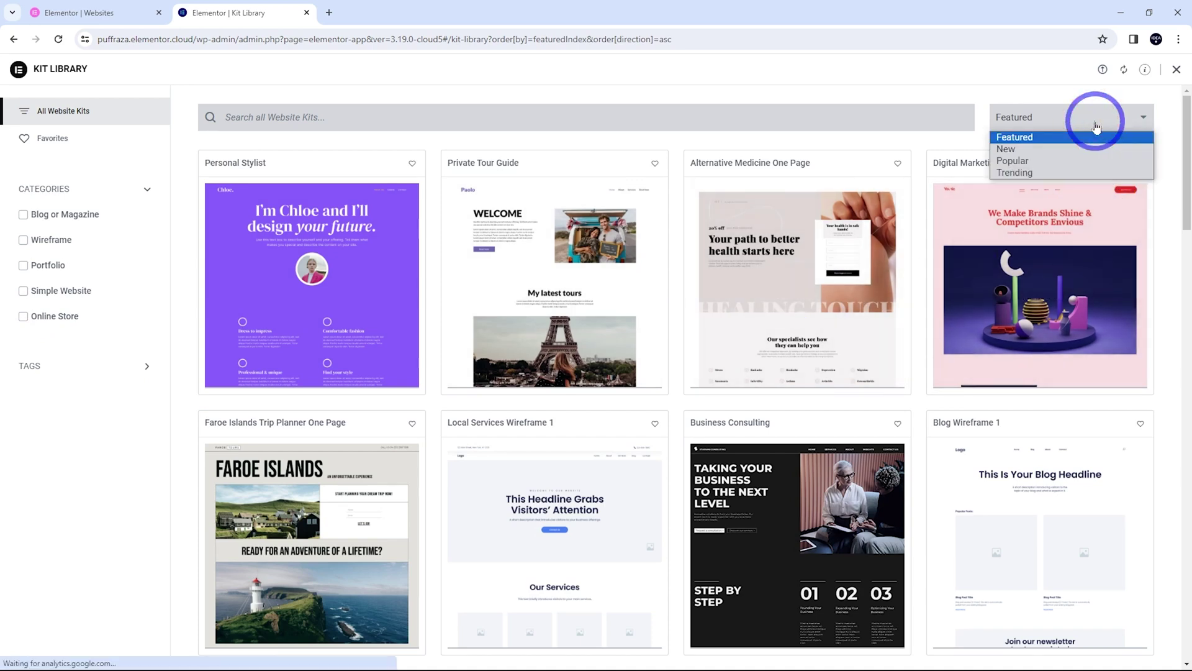
{"action": "left_click", "coordinate": [1011, 147]}
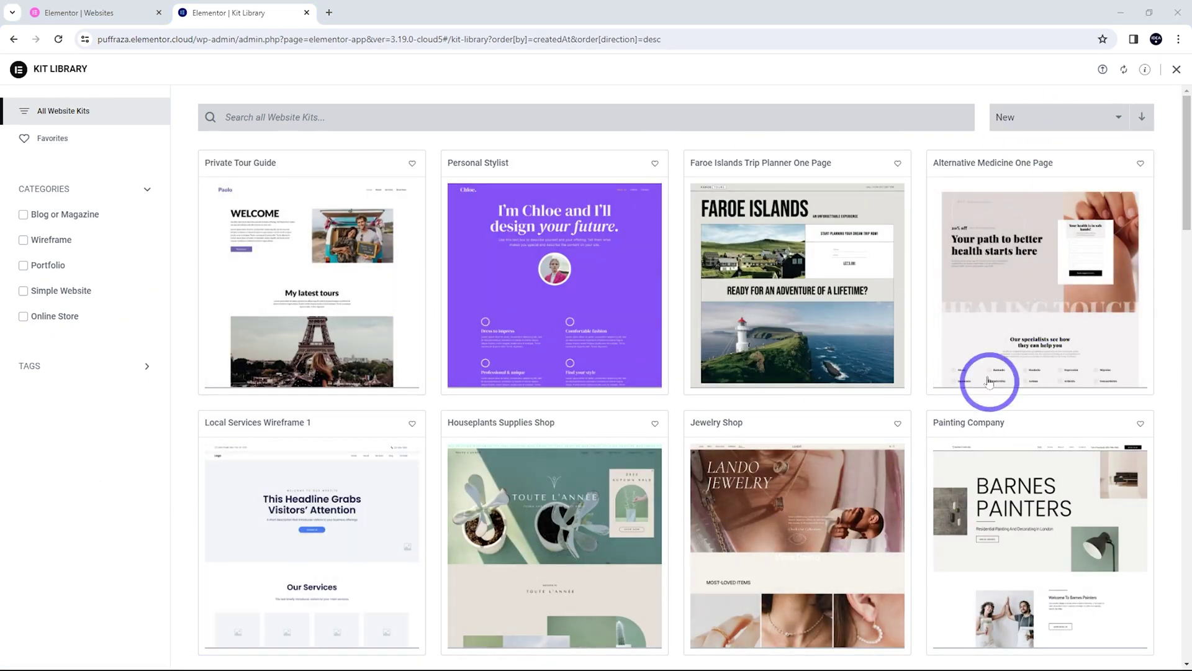
Preview the Digital Marketing Agency 2 kit
{"action": "scroll", "coordinate": [546, 363], "scroll_direction": "down", "scroll_amount": 9}
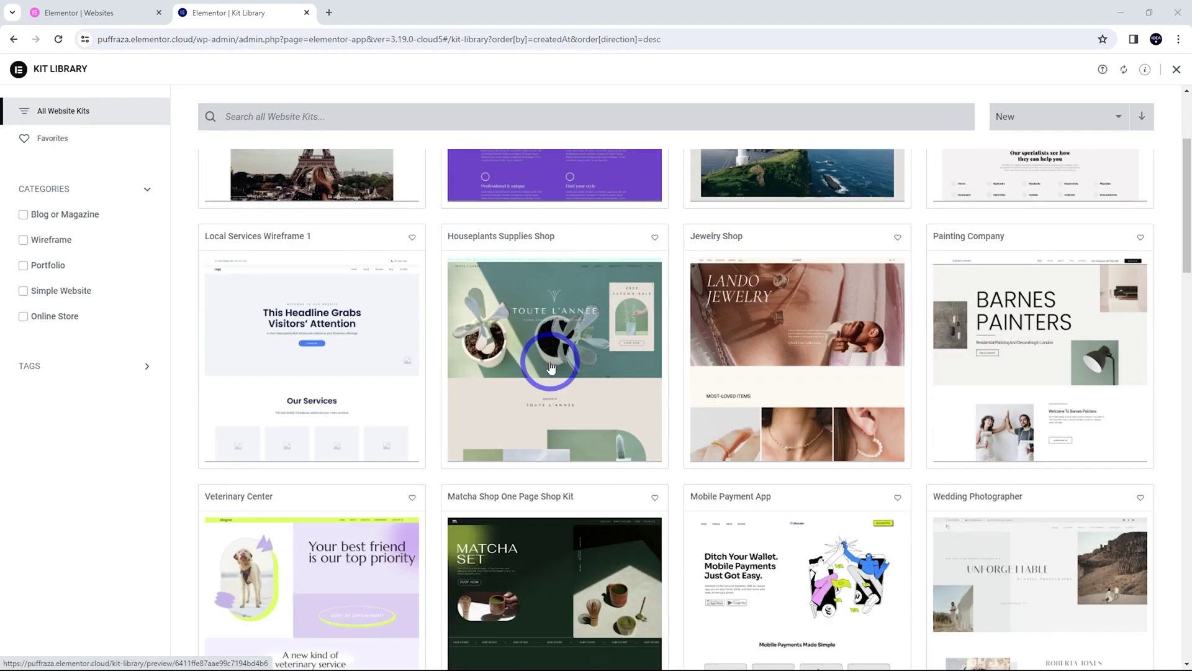
{"action": "scroll", "coordinate": [550, 367], "scroll_direction": "down", "scroll_amount": 2}
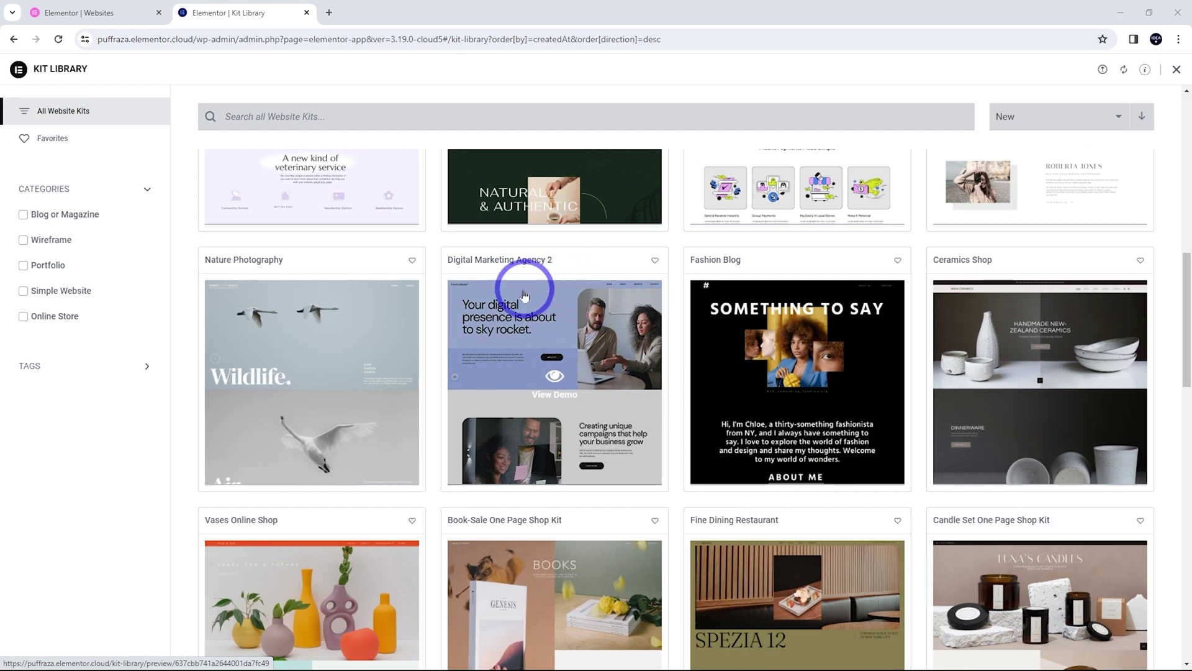
{"action": "left_click", "coordinate": [496, 306]}
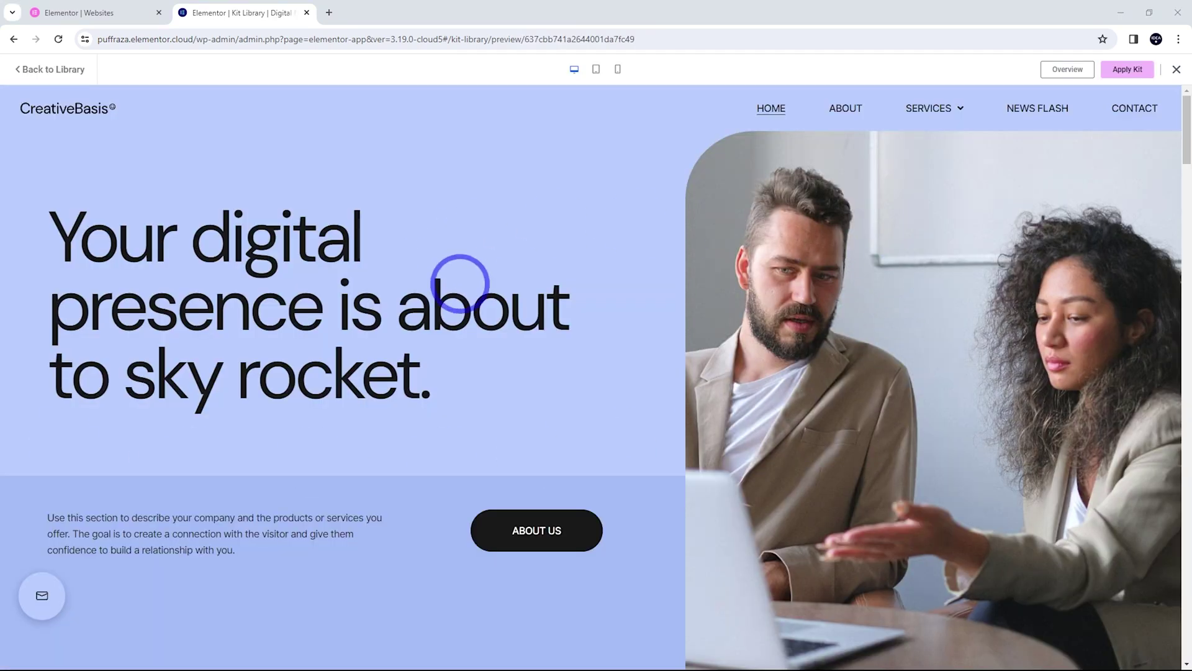
{"action": "scroll", "coordinate": [469, 435], "scroll_direction": "down", "scroll_amount": 10}
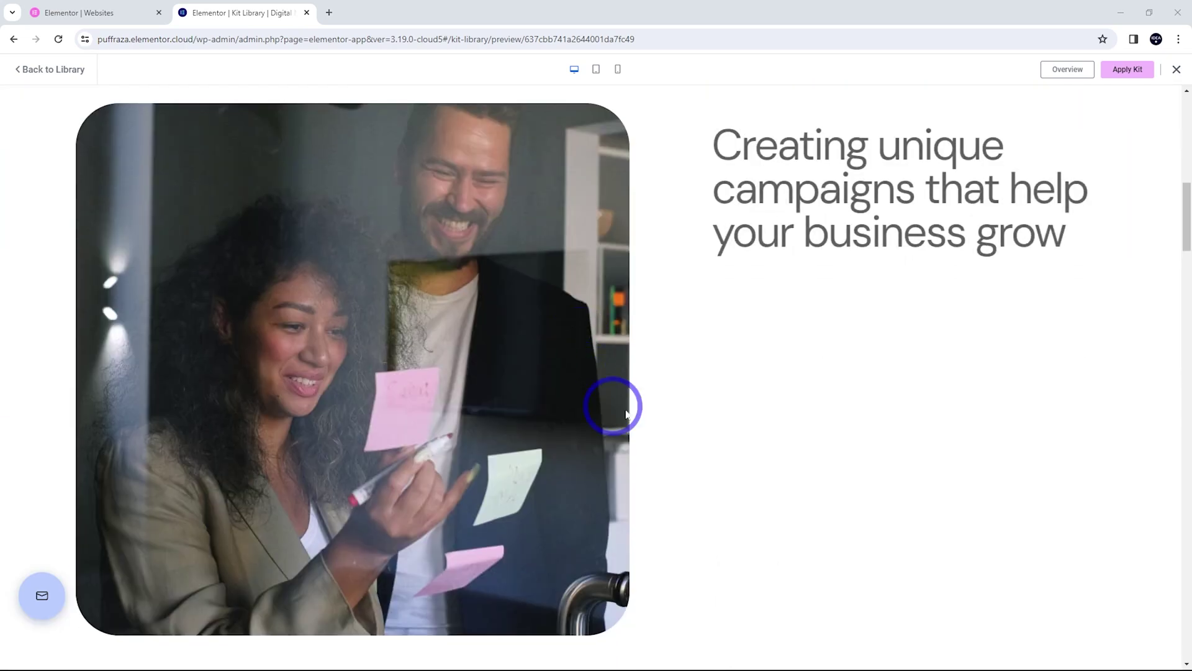
{"action": "scroll", "coordinate": [895, 453], "scroll_direction": "up", "scroll_amount": 10}
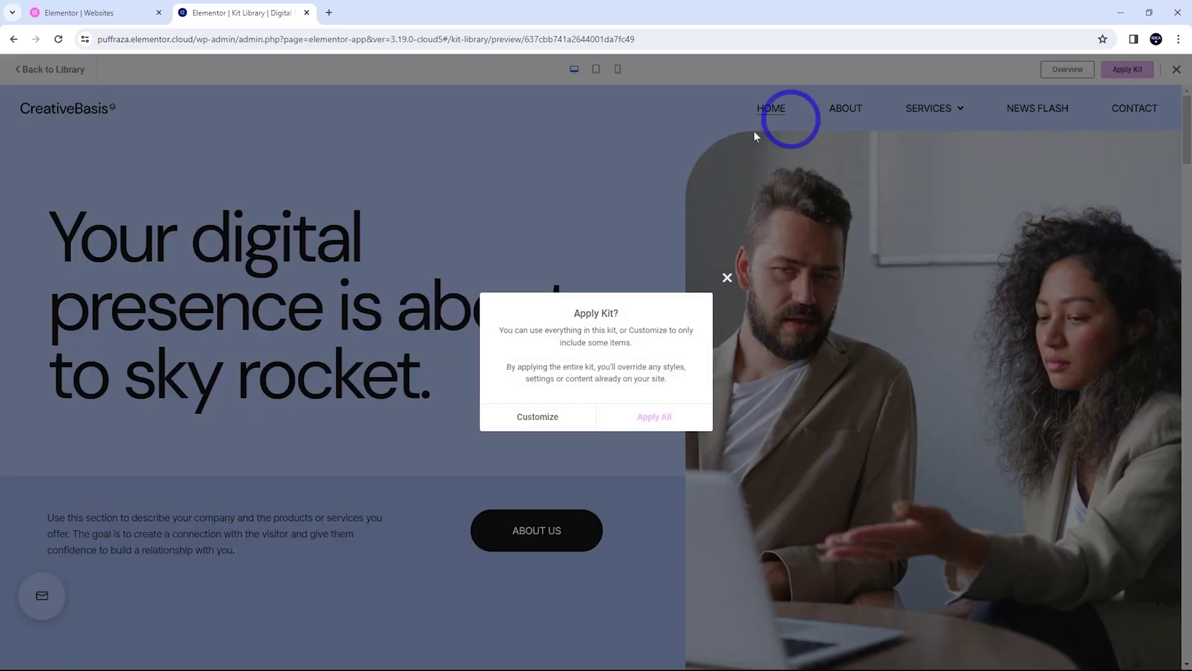
Apply the entire Digital Marketing Agency 2 kit, allow uploads, and close the import summary
{"action": "left_click", "coordinate": [663, 417]}
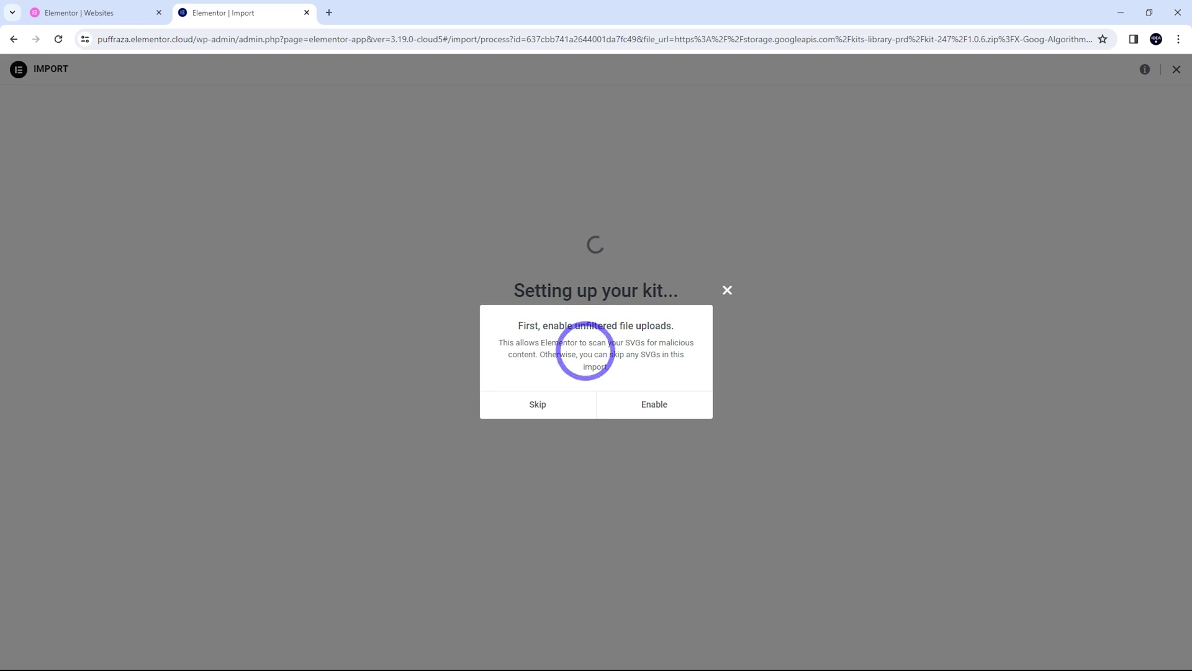
{"action": "left_click", "coordinate": [653, 405]}
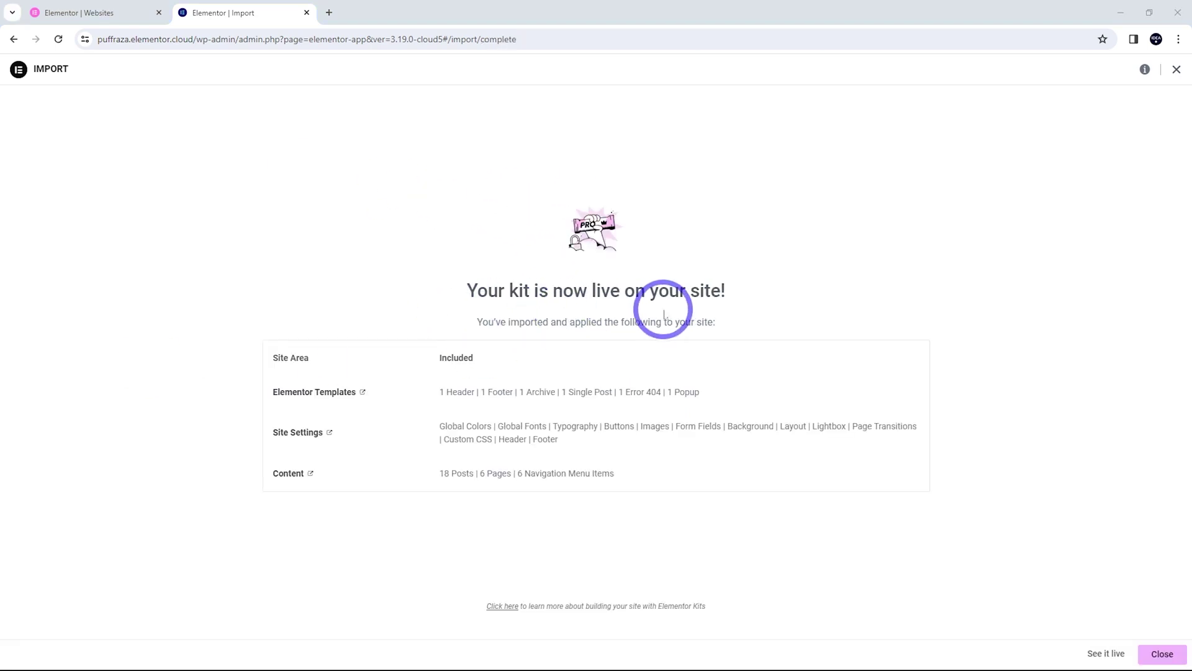
{"action": "left_click", "coordinate": [1177, 70]}
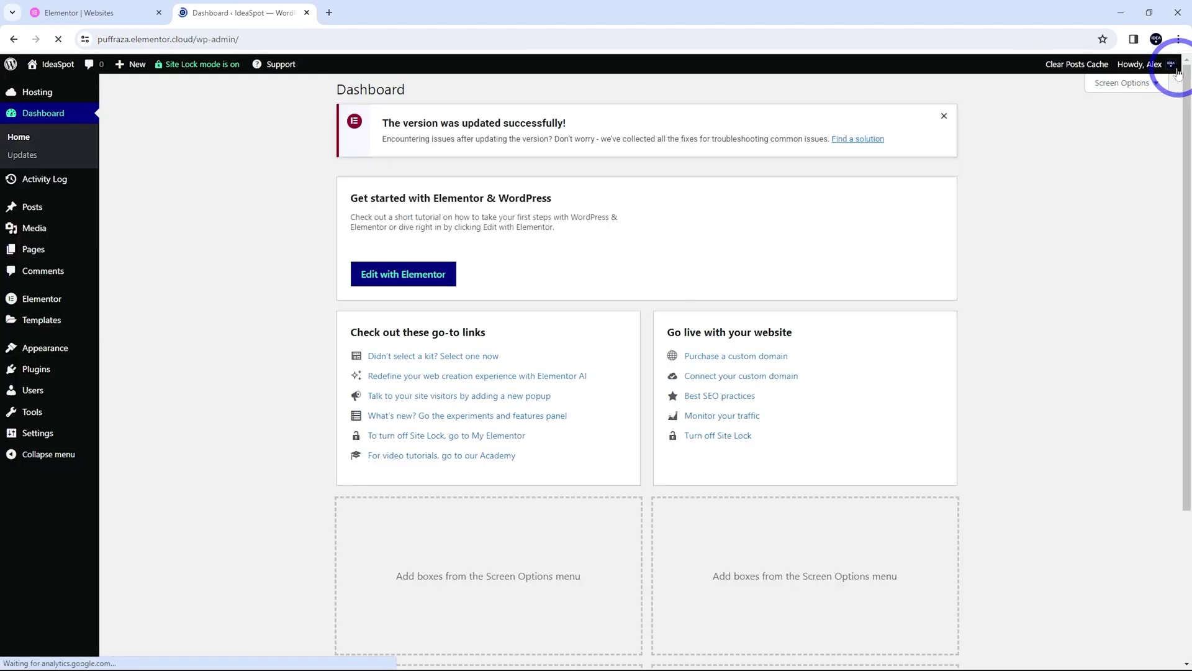
{"action": "mouse_move", "coordinate": [1125, 79]}
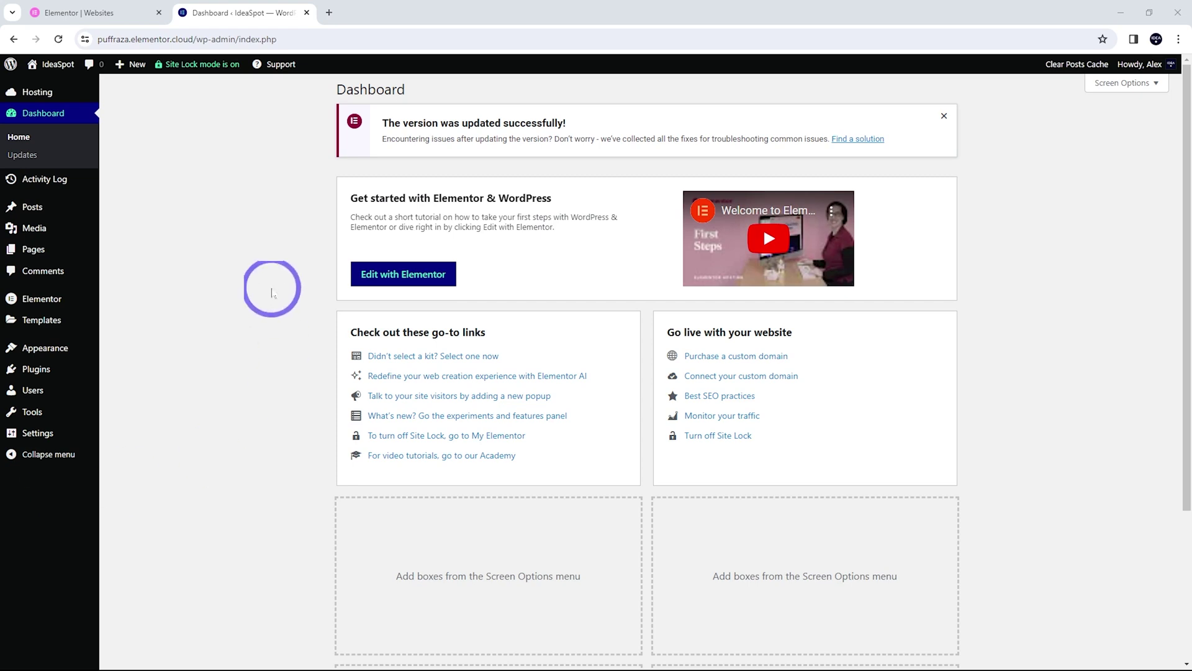
Open the live IdeaSpot site from Visit Site in a new browser tab
{"action": "right_click", "coordinate": [38, 93]}
{"action": "left_click", "coordinate": [62, 102]}
{"action": "left_click", "coordinate": [386, 11]}
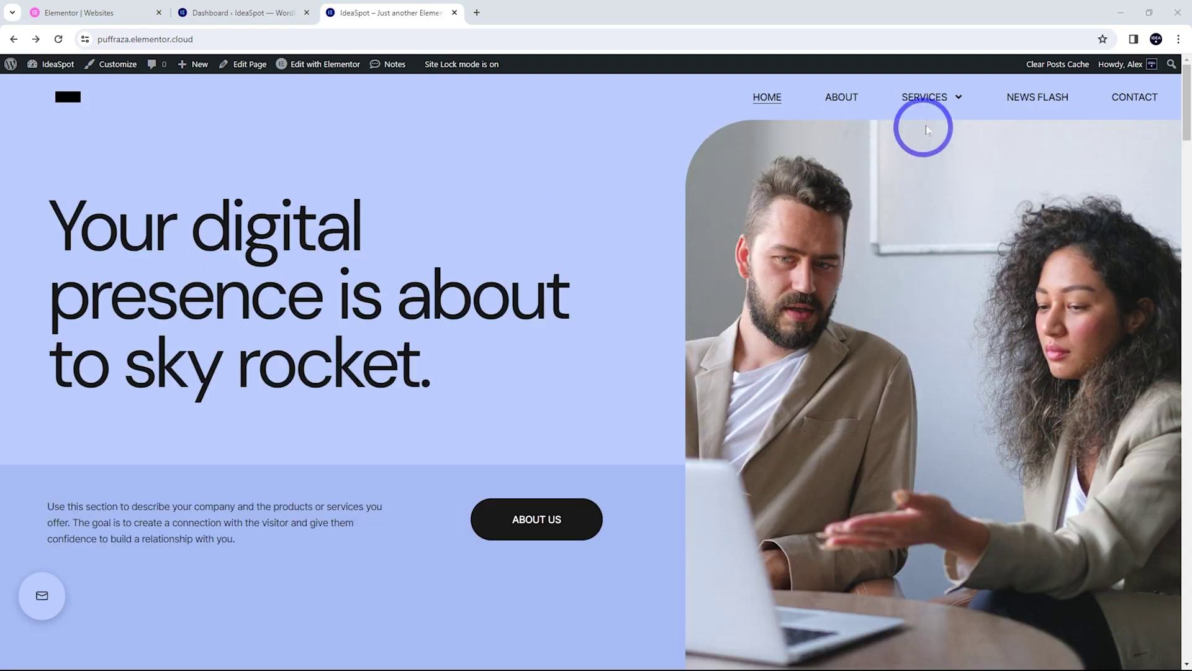
Browse the Contact page and the first News Flash article
{"action": "mouse_move", "coordinate": [936, 100]}
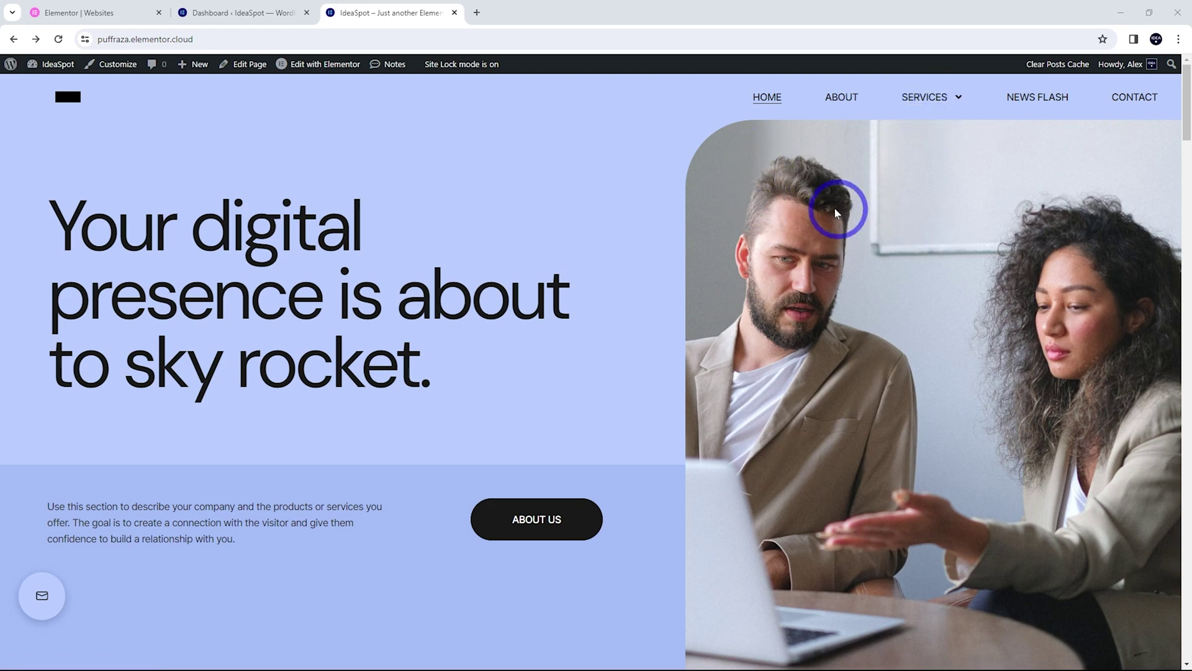
{"action": "left_click", "coordinate": [1143, 100]}
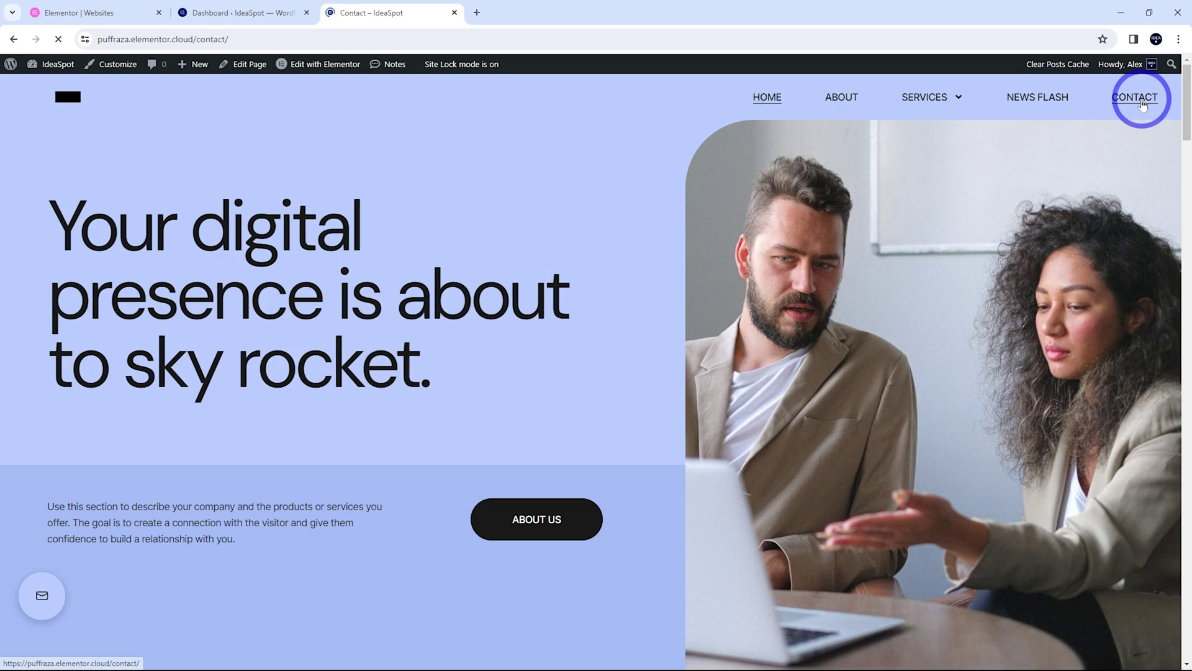
{"action": "scroll", "coordinate": [900, 348], "scroll_direction": "down", "scroll_amount": 4}
{"action": "scroll", "coordinate": [920, 531], "scroll_direction": "up", "scroll_amount": 3}
{"action": "scroll", "coordinate": [921, 529], "scroll_direction": "up", "scroll_amount": 1}
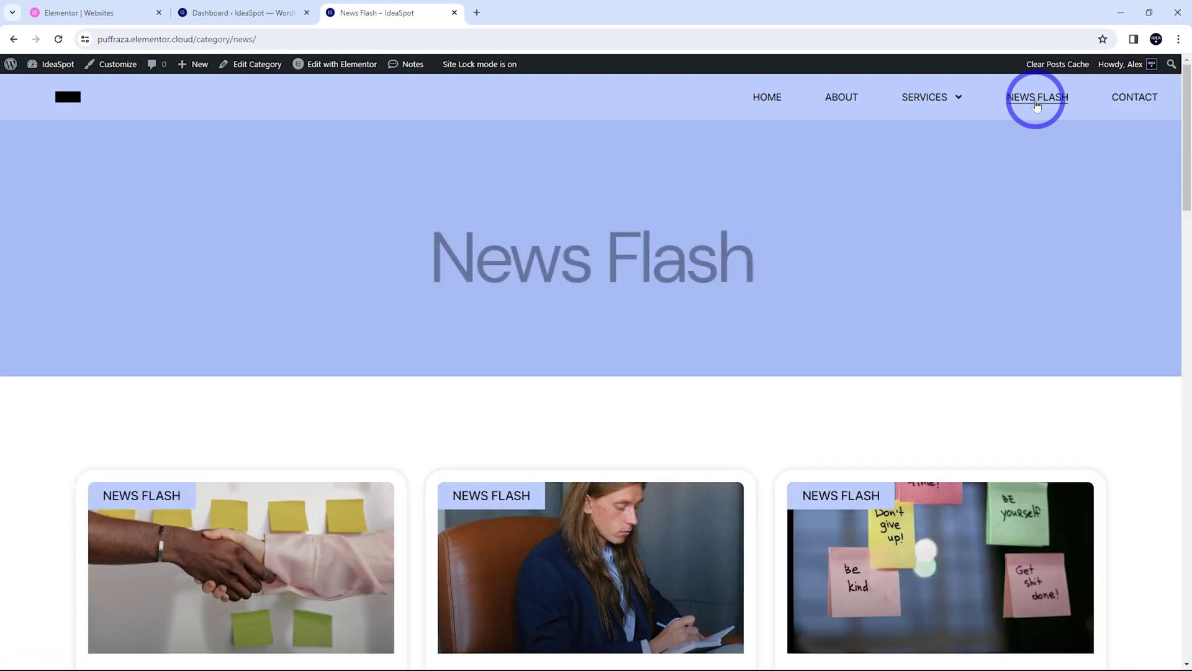
{"action": "scroll", "coordinate": [559, 170], "scroll_direction": "down", "scroll_amount": 8}
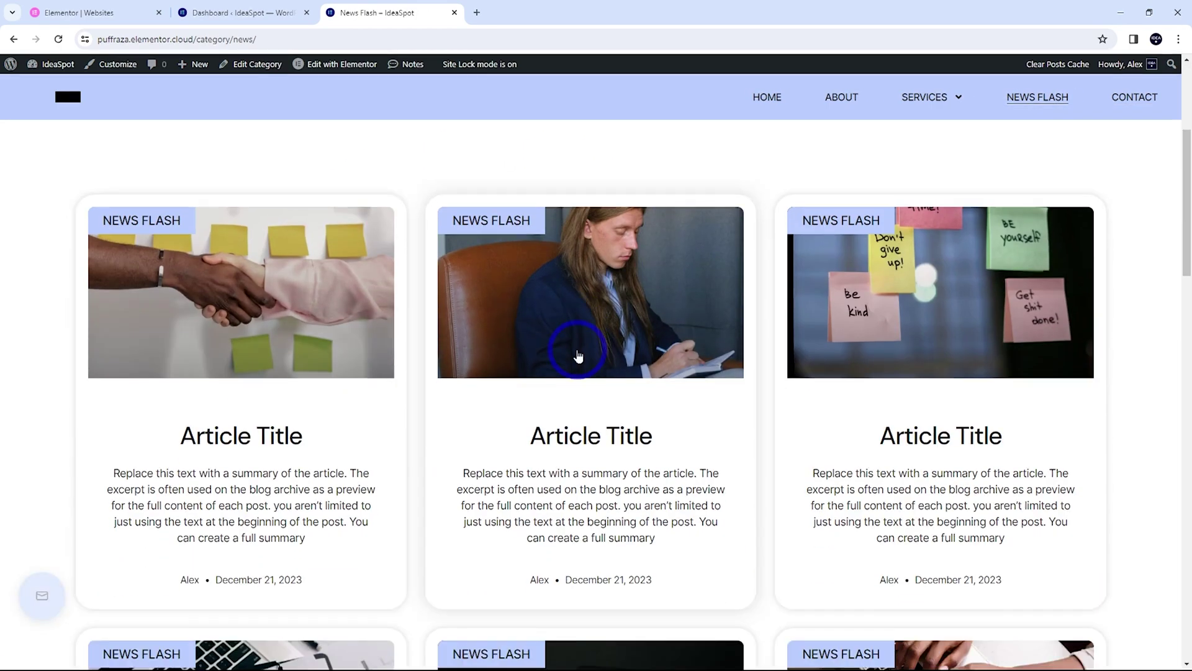
{"action": "scroll", "coordinate": [950, 534], "scroll_direction": "up", "scroll_amount": 3}
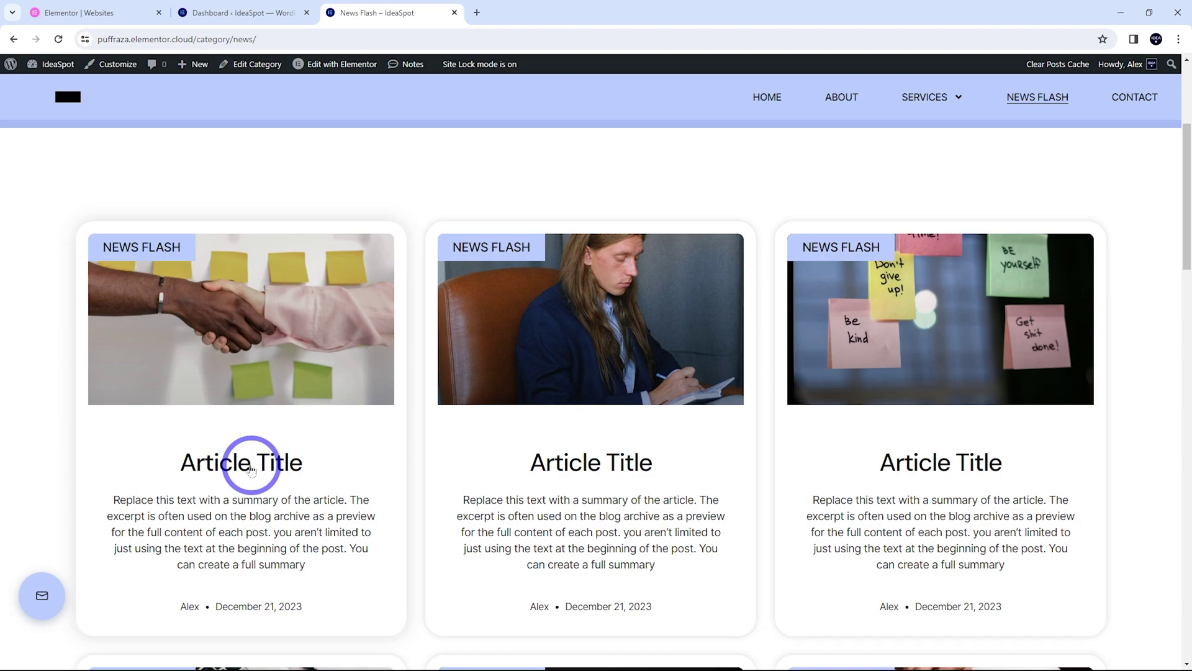
{"action": "left_click", "coordinate": [249, 465]}
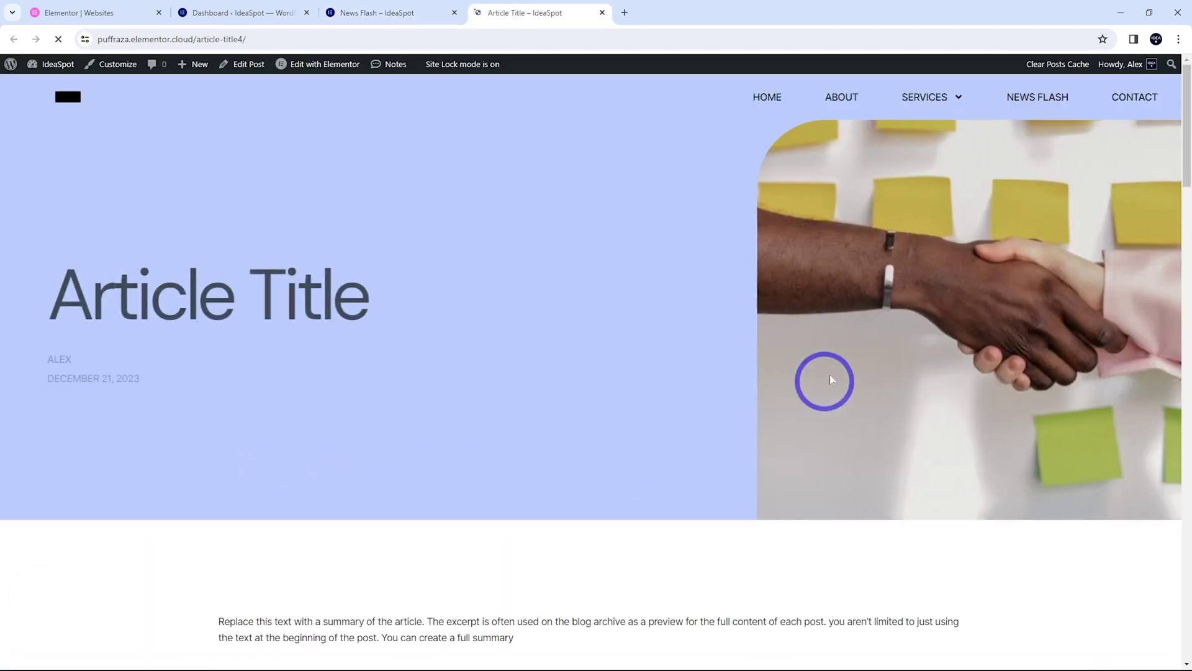
{"action": "scroll", "coordinate": [753, 424], "scroll_direction": "down", "scroll_amount": 7}
{"action": "scroll", "coordinate": [507, 426], "scroll_direction": "up", "scroll_amount": 7}
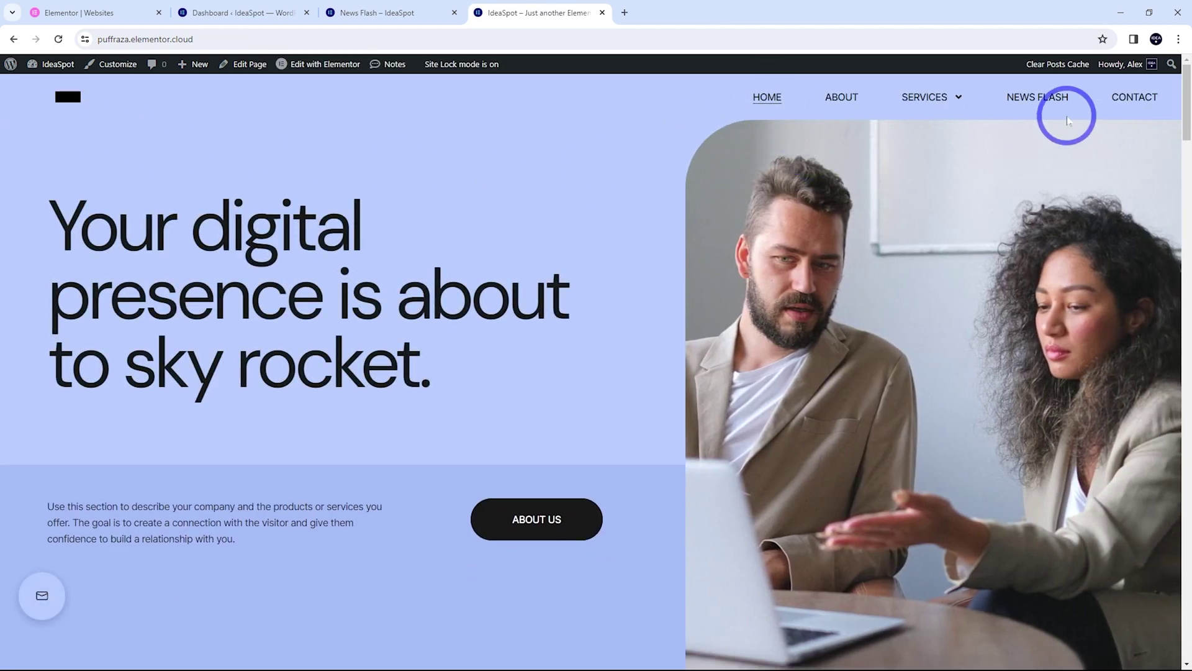
Edit the homepage header's Site Logo widget and open Site Identity via Change Site Logo
{"action": "left_click", "coordinate": [322, 65]}
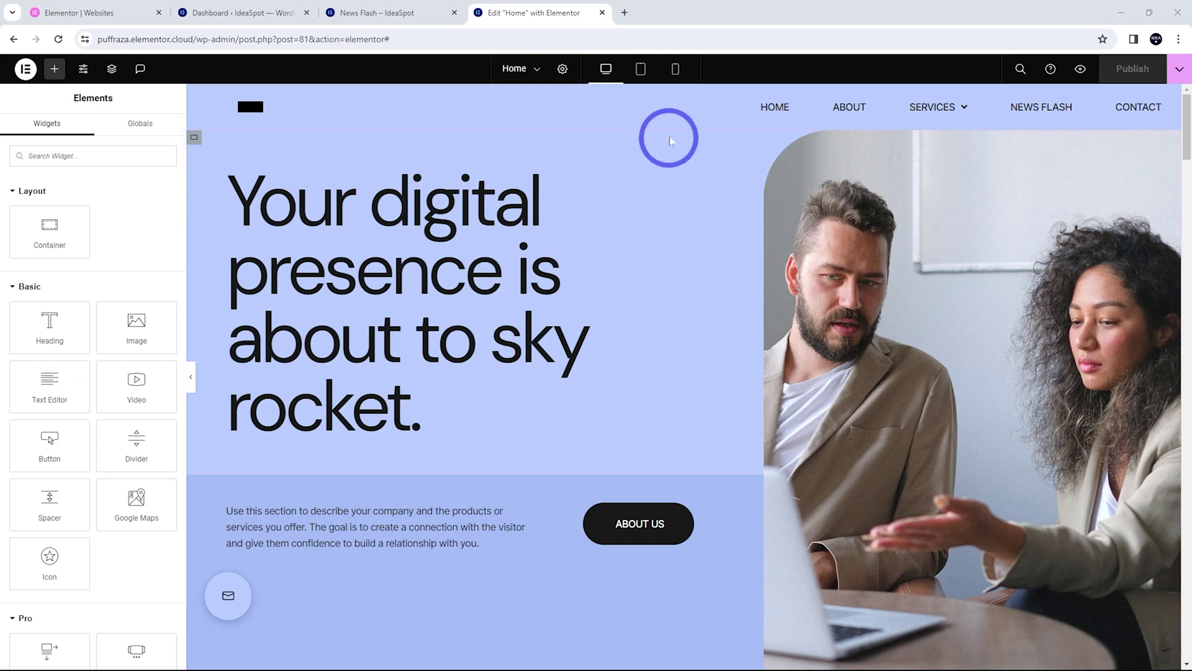
{"action": "left_click", "coordinate": [688, 98]}
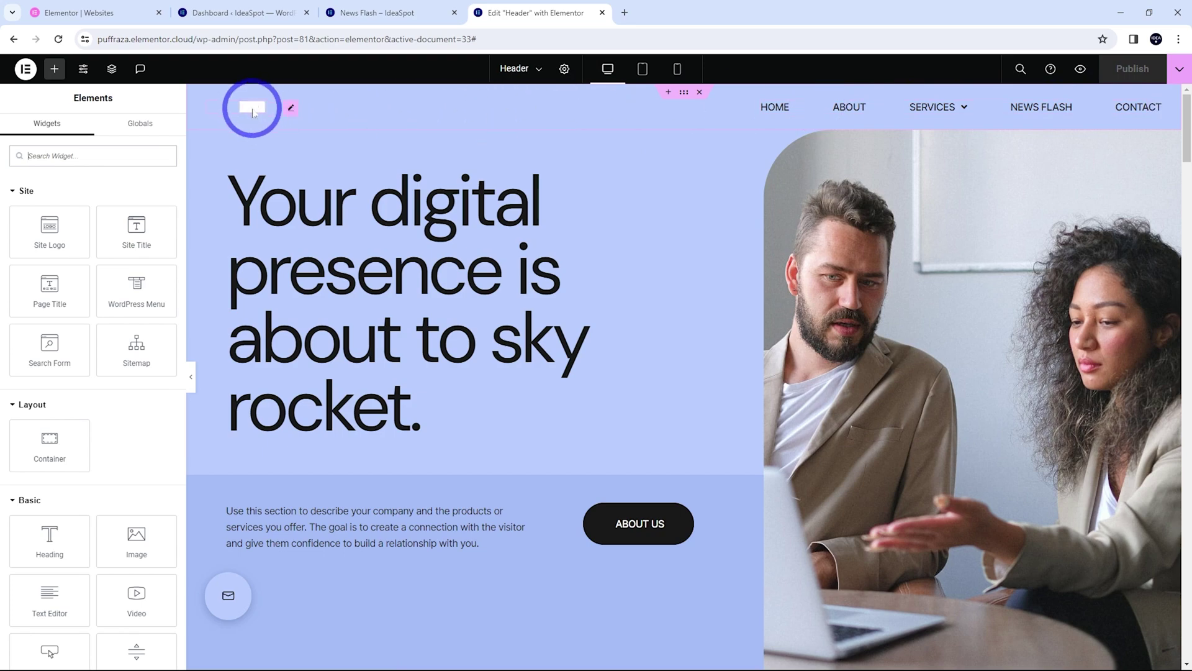
{"action": "left_click", "coordinate": [292, 109]}
{"action": "left_click", "coordinate": [97, 258]}
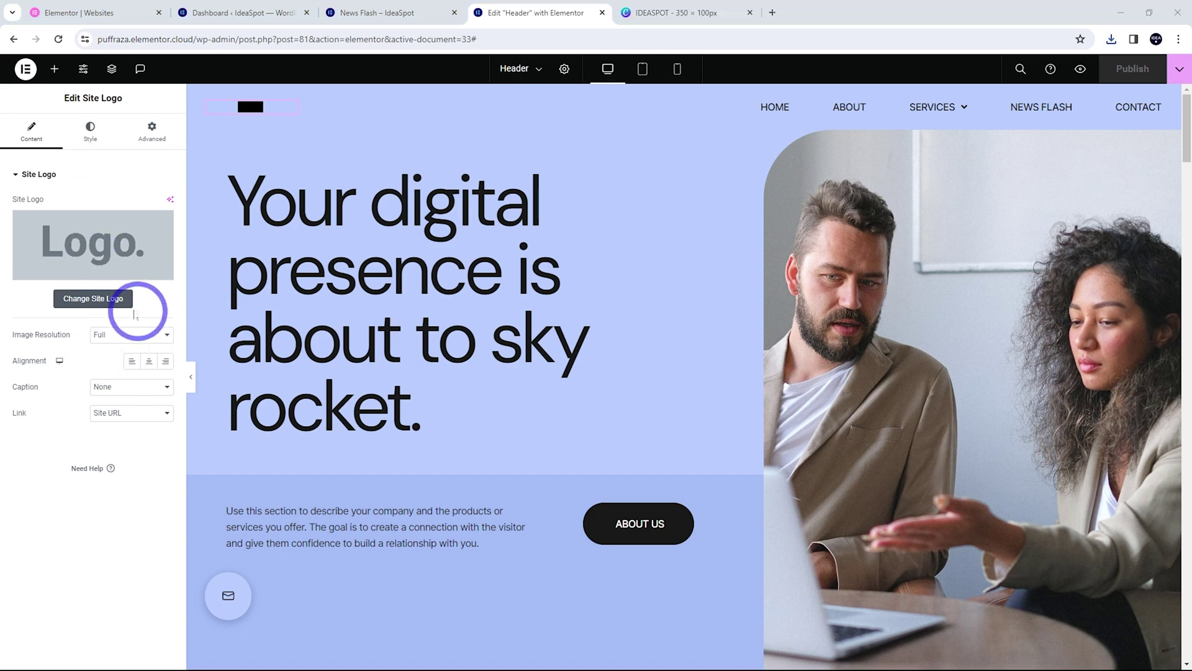
{"action": "left_click", "coordinate": [118, 297]}
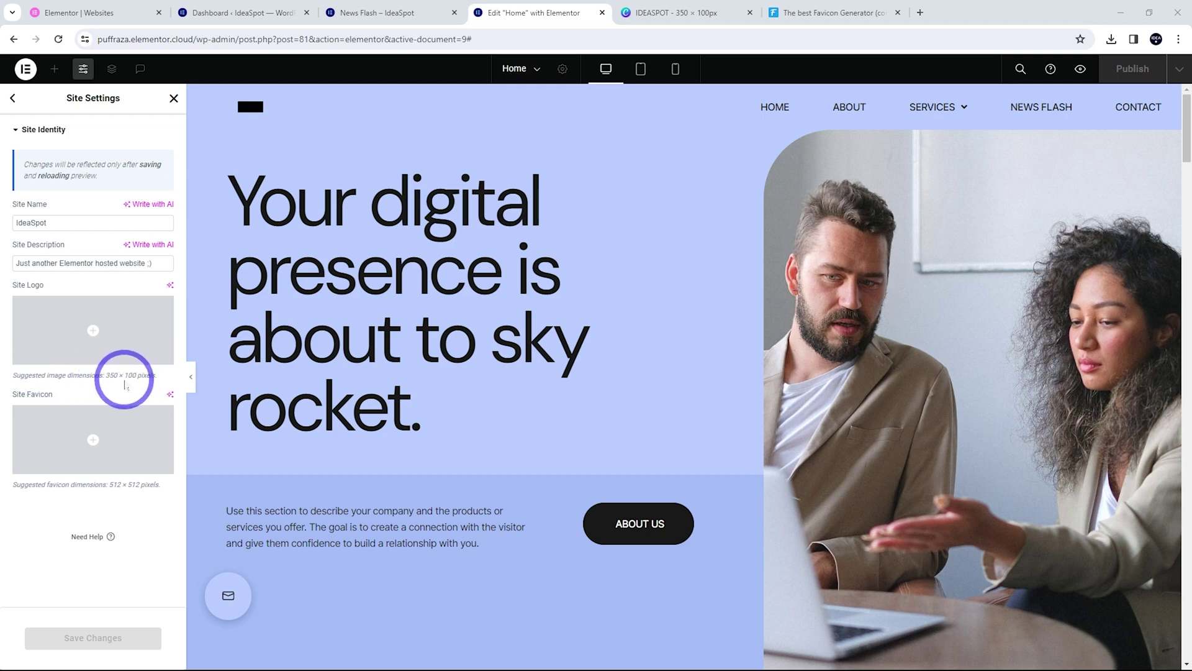
Upload IDEASPOT.png and set it as the Site Logo, briefly checking its Canva design
{"action": "left_click", "coordinate": [92, 334]}
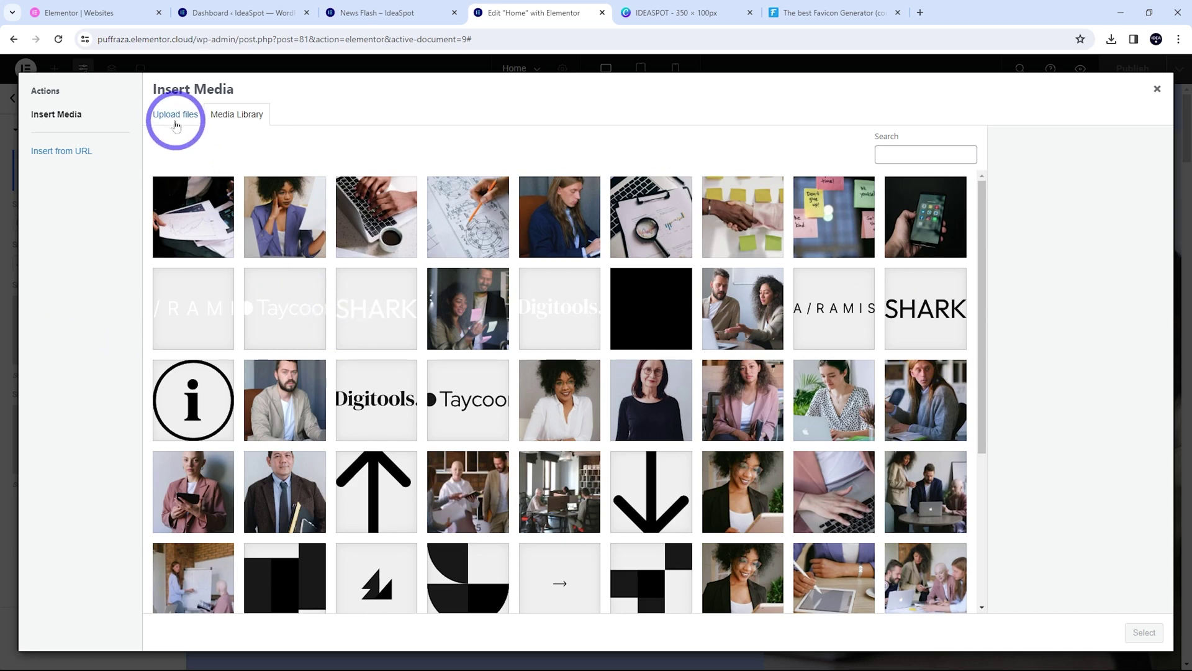
{"action": "left_click", "coordinate": [177, 118]}
{"action": "left_click", "coordinate": [665, 333]}
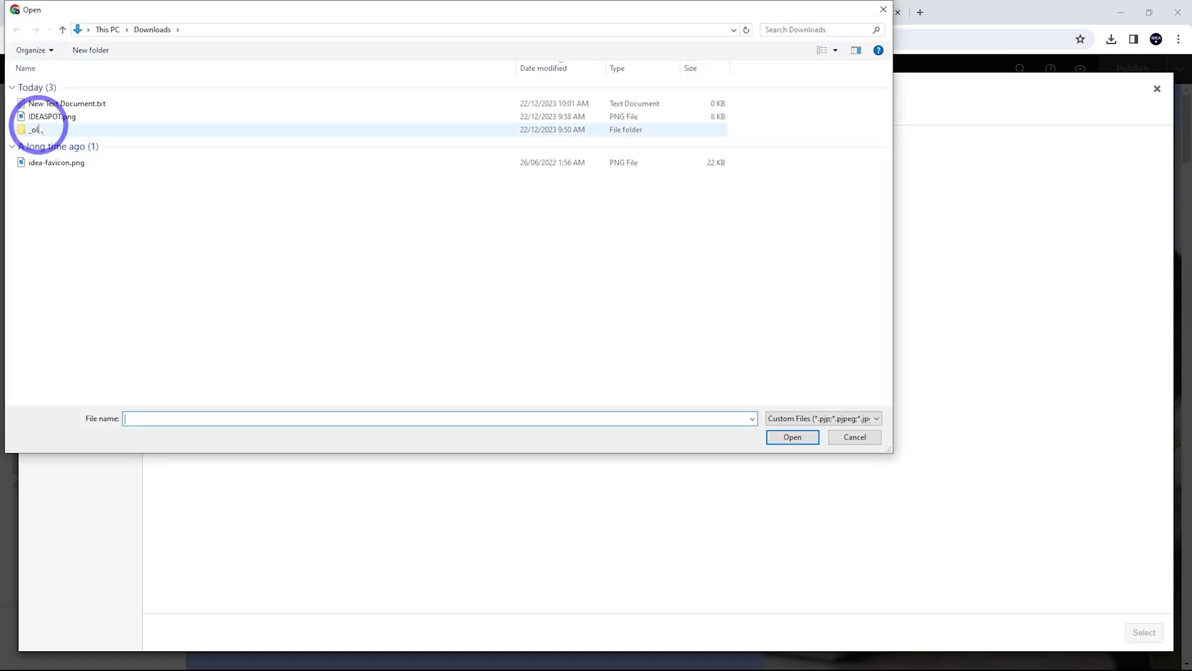
{"action": "left_click", "coordinate": [44, 116]}
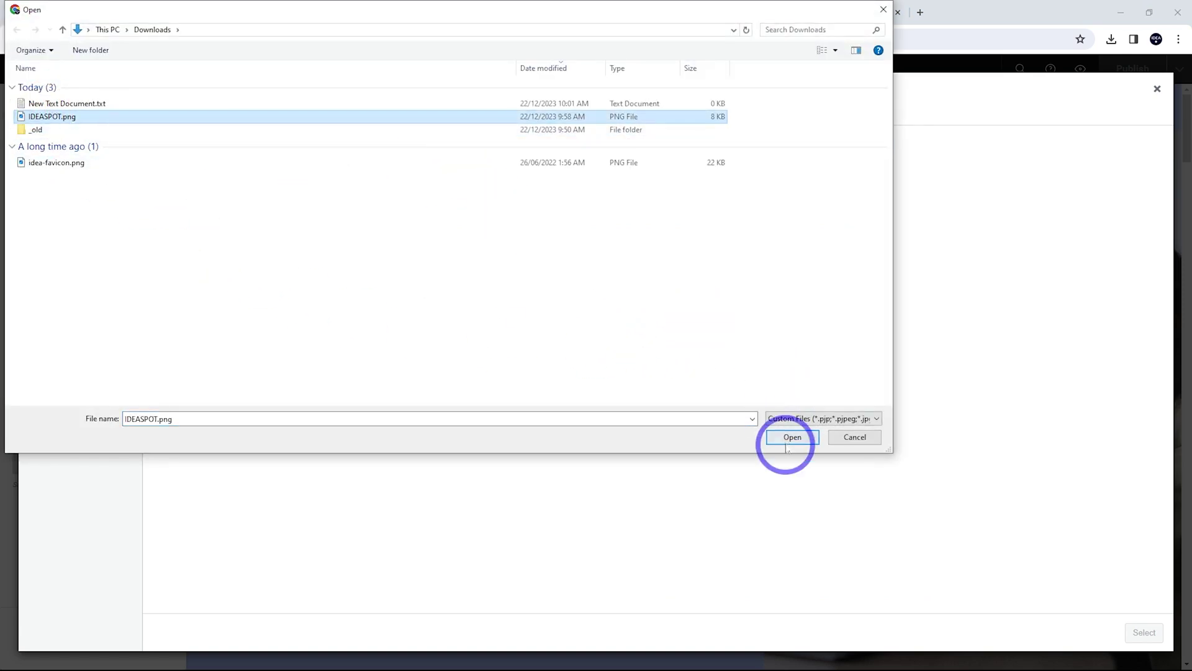
{"action": "left_click", "coordinate": [787, 441]}
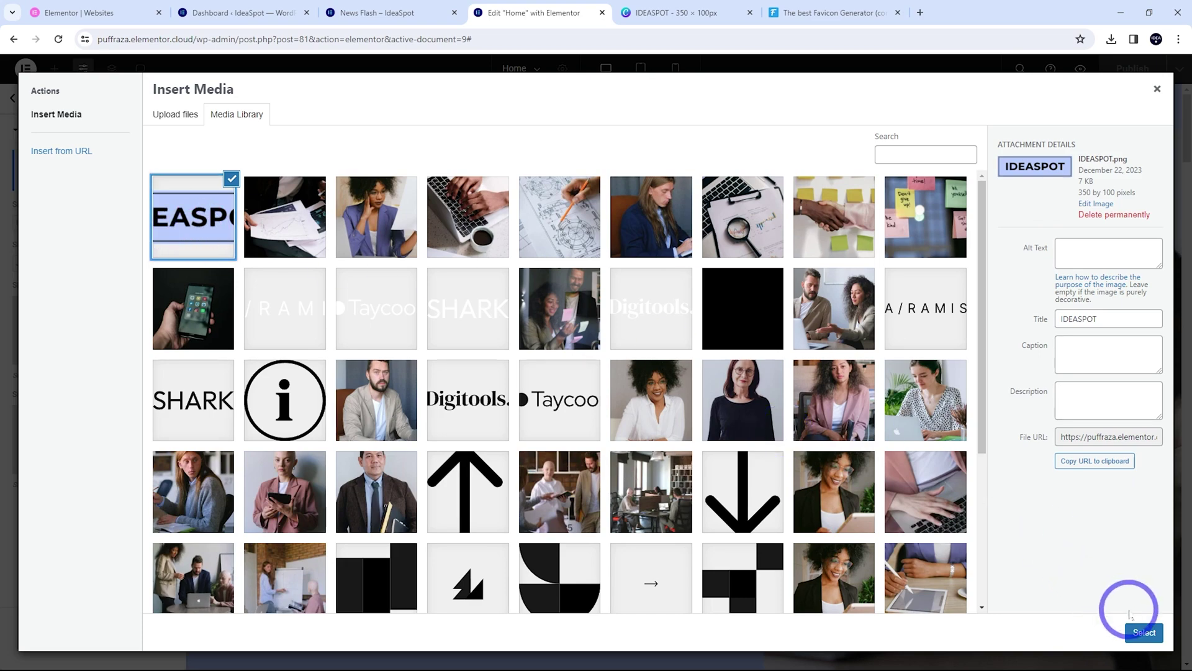
{"action": "left_click", "coordinate": [1143, 632]}
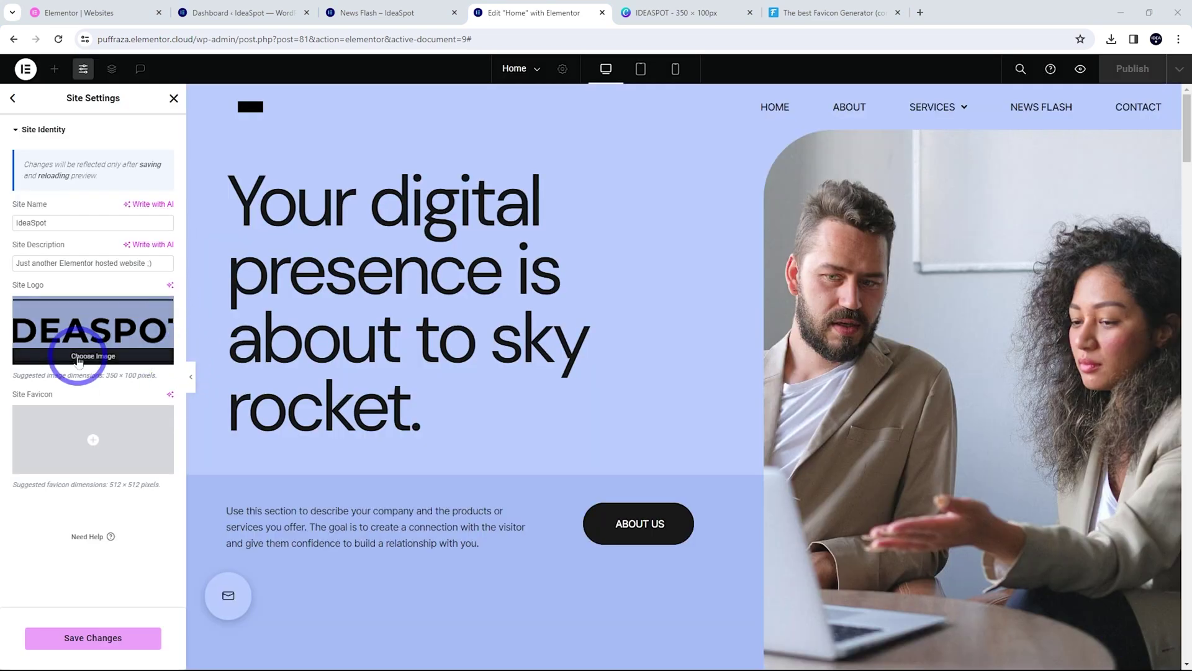
{"action": "left_click", "coordinate": [655, 12]}
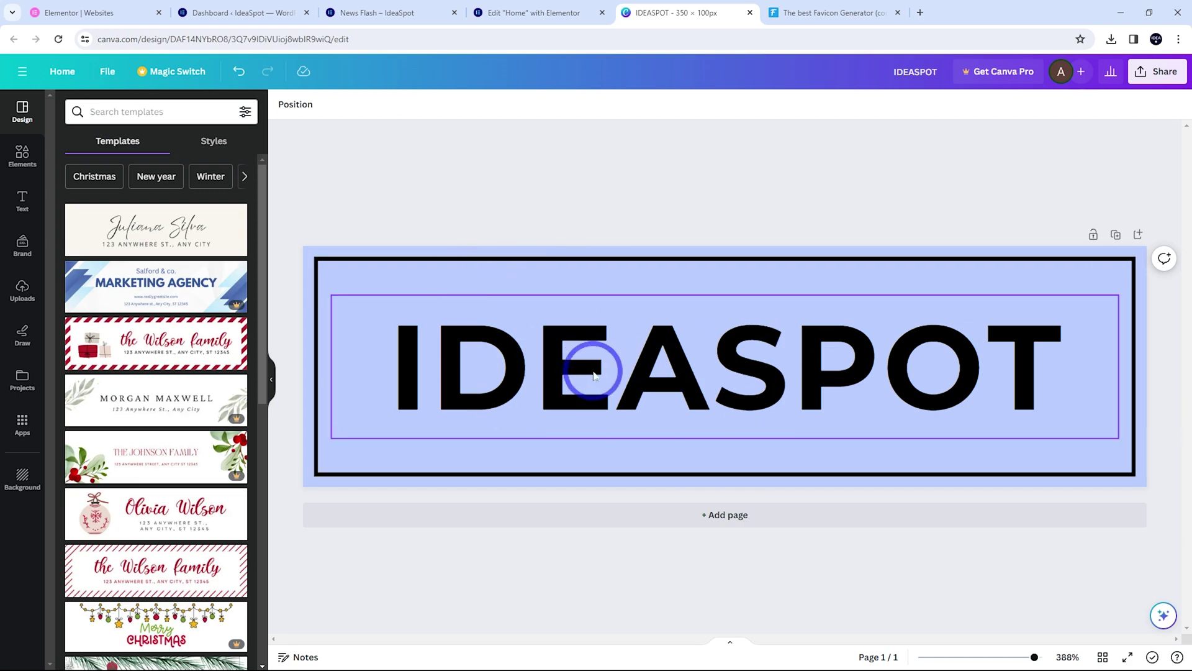
{"action": "left_click", "coordinate": [532, 12]}
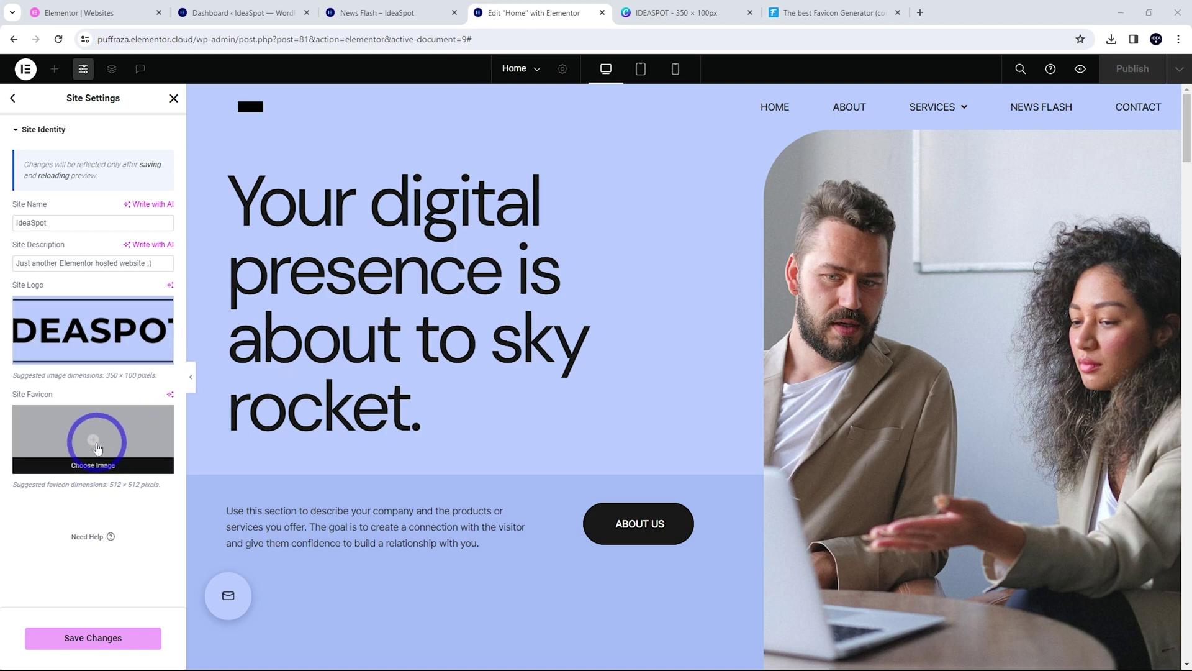
Upload idea-favicon.png as the Site Favicon and save the Site Identity settings
{"action": "left_click", "coordinate": [97, 447]}
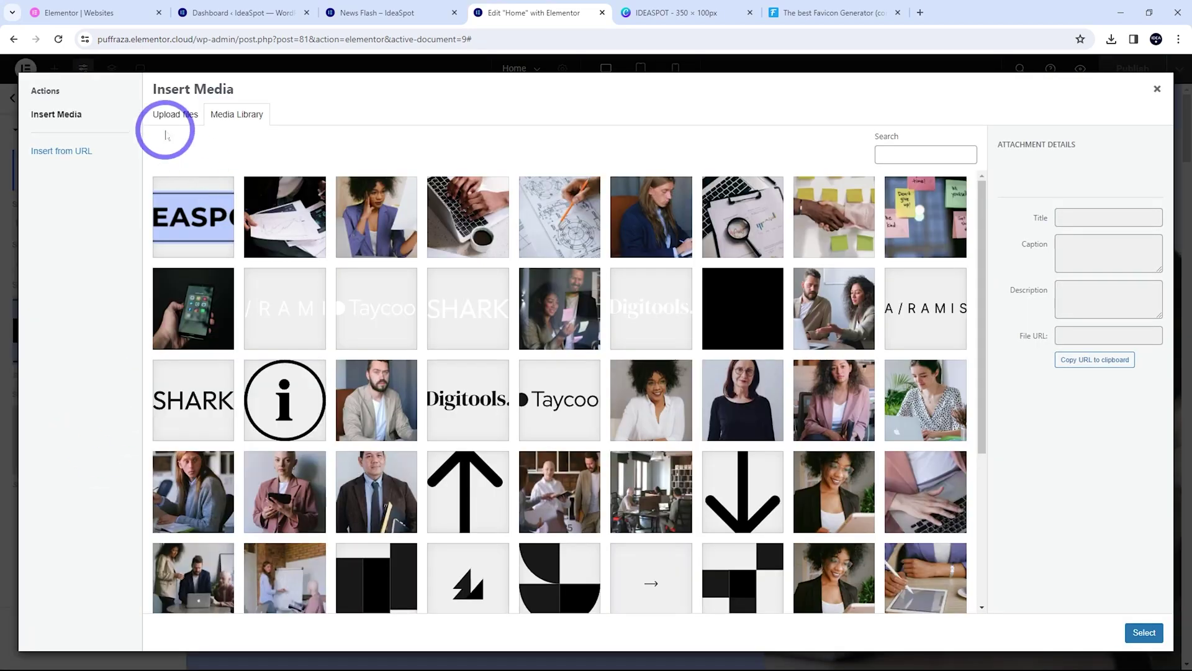
{"action": "left_click", "coordinate": [175, 117]}
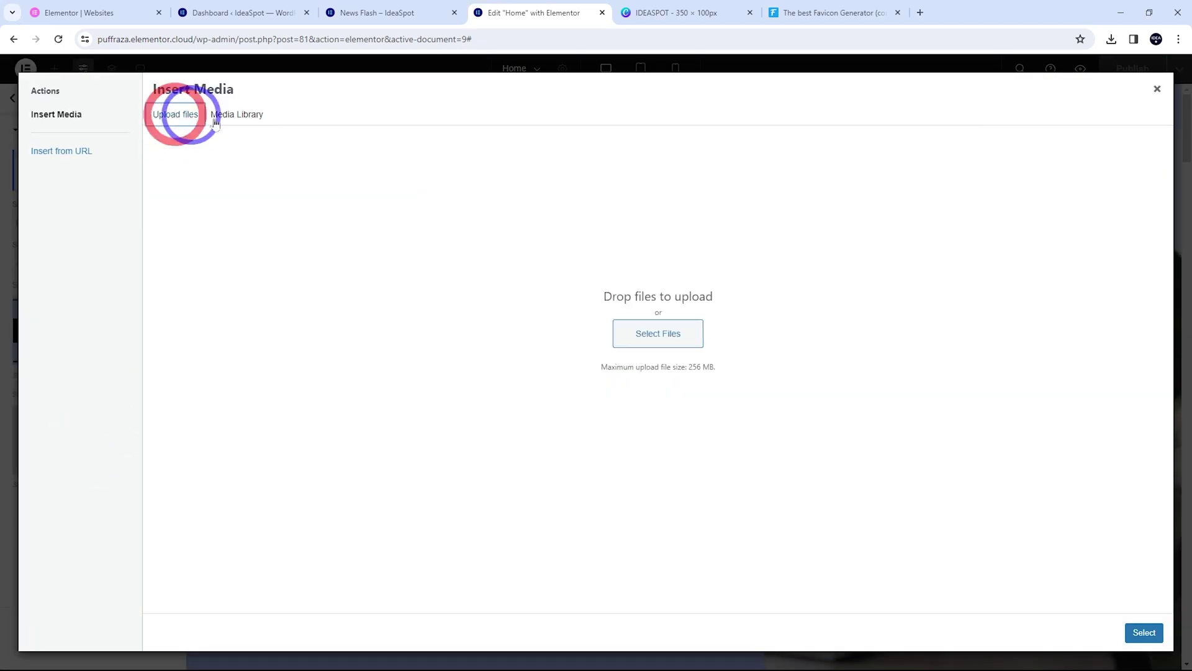
{"action": "left_click", "coordinate": [683, 338]}
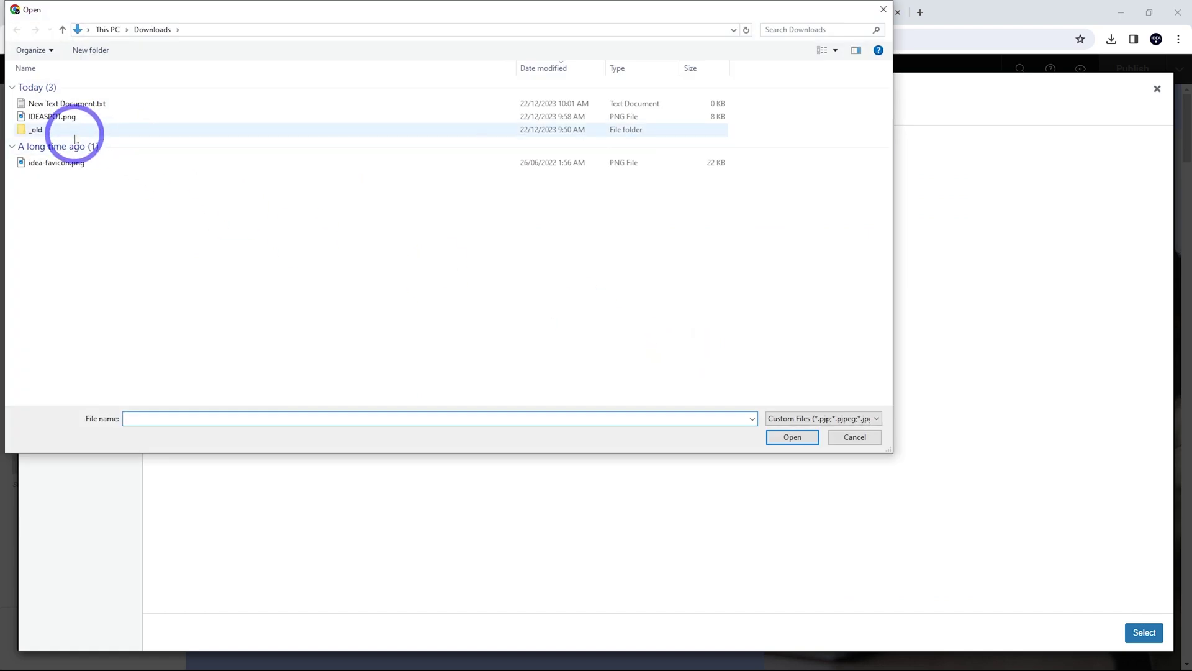
{"action": "double_click", "coordinate": [55, 162]}
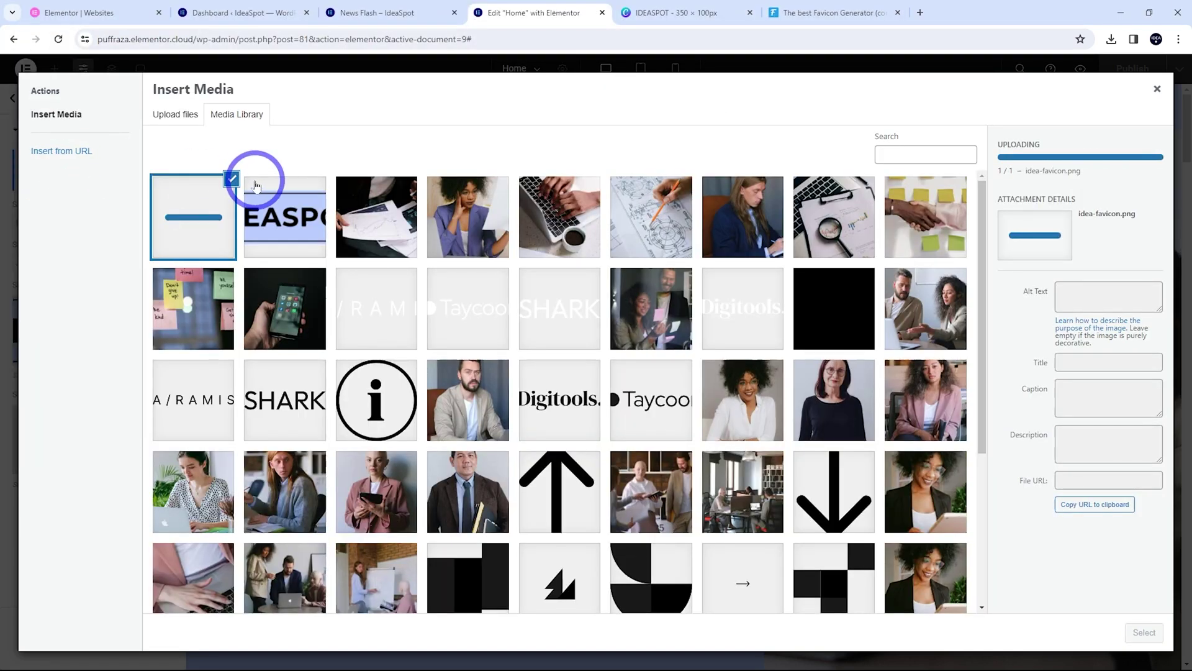
{"action": "left_click", "coordinate": [1154, 634]}
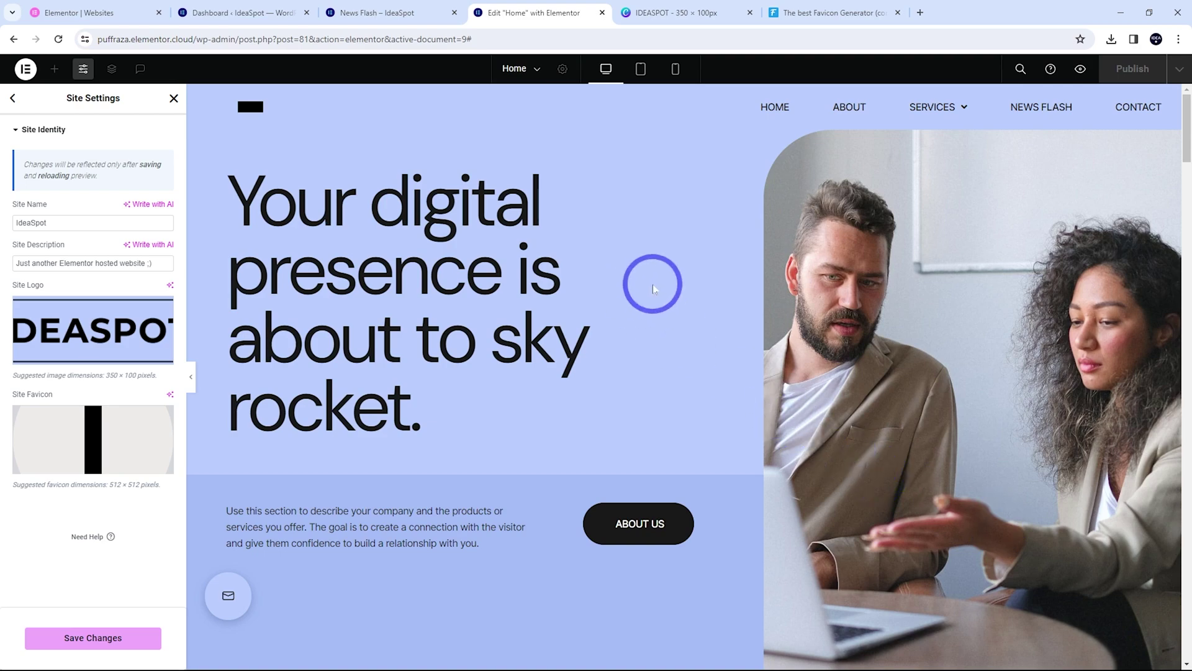
{"action": "left_click", "coordinate": [807, 14]}
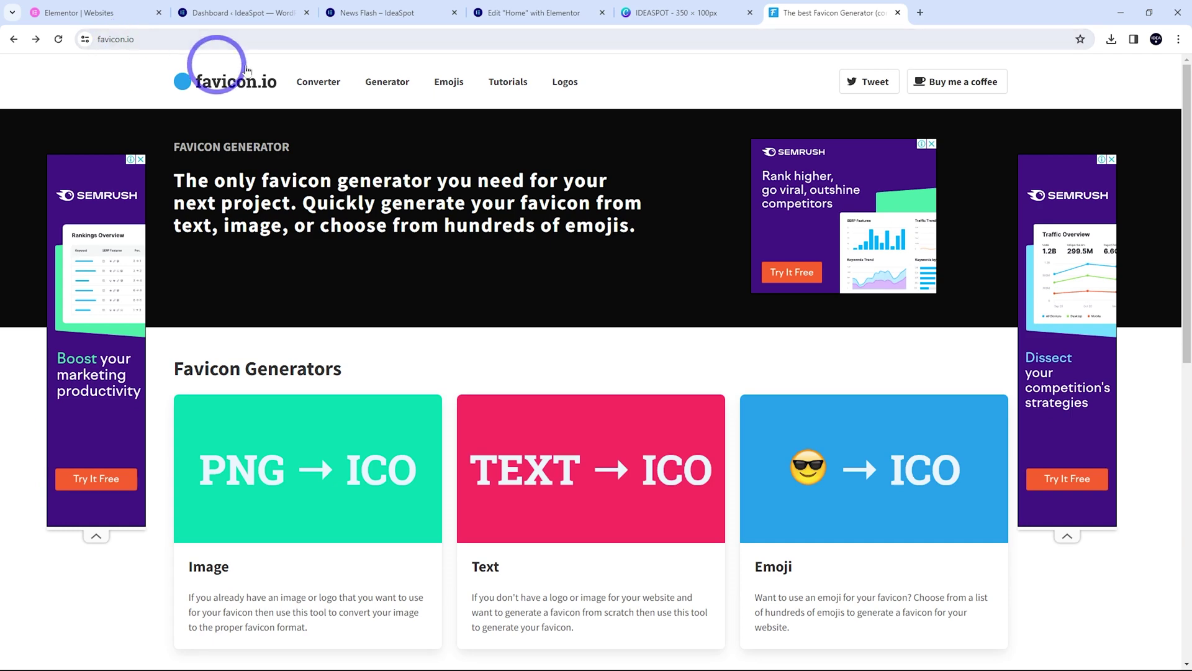
{"action": "left_click", "coordinate": [496, 13]}
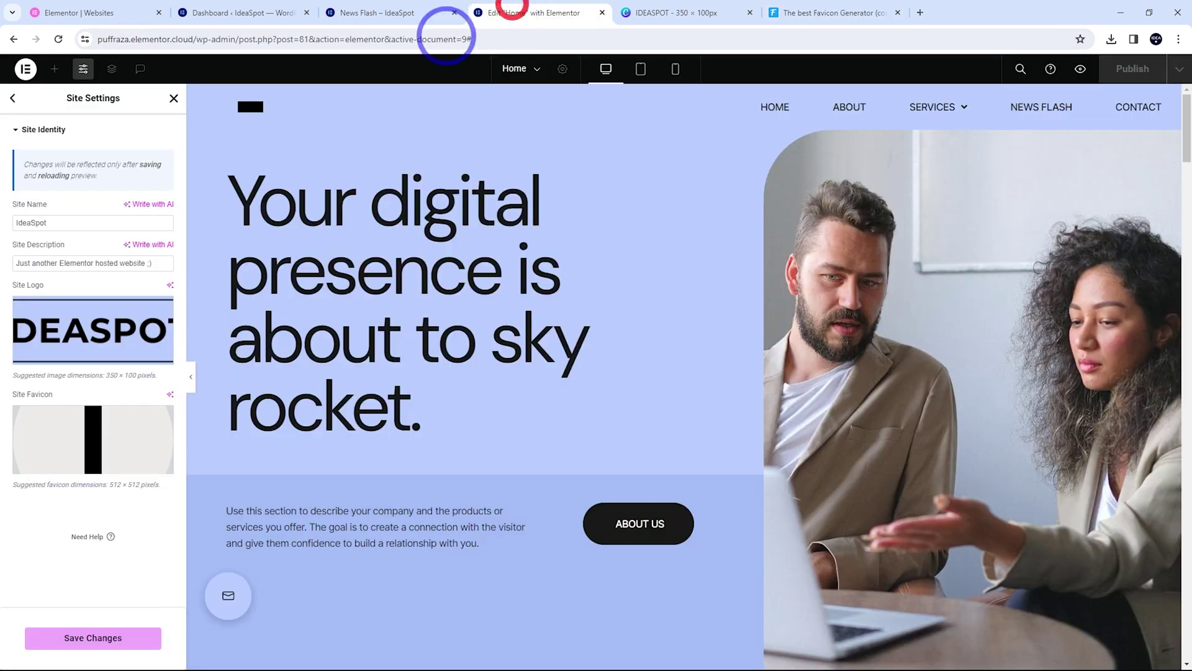
{"action": "left_click", "coordinate": [95, 637]}
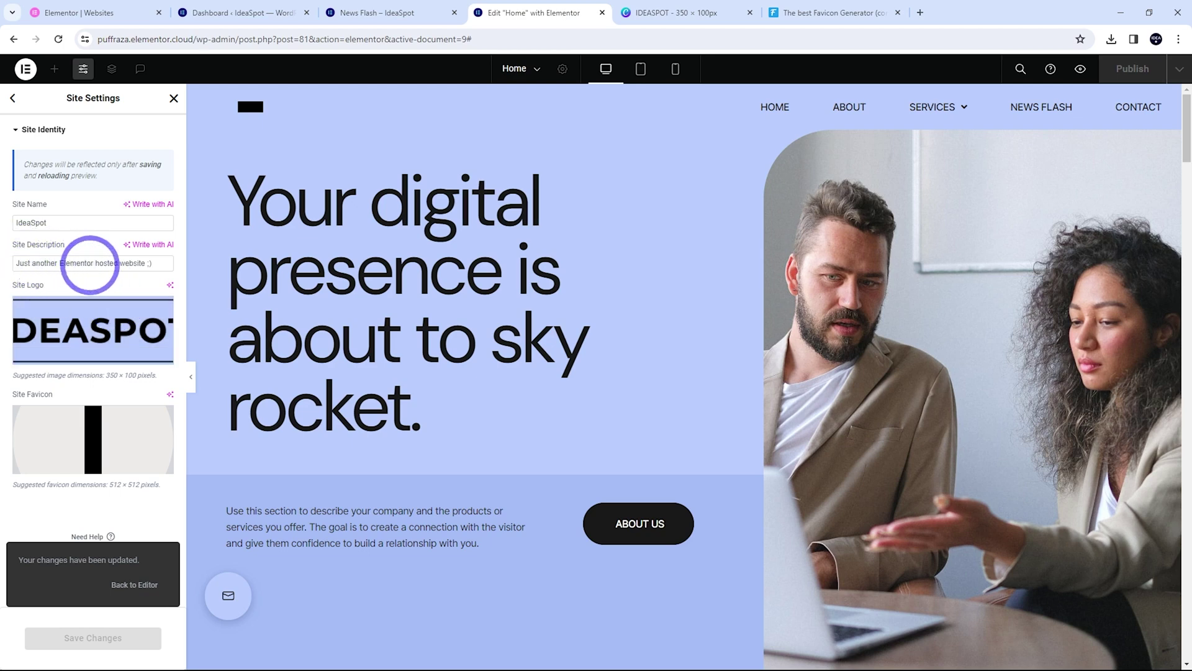
Replace the site description with 'Tech tutorials', save it, and reload the editor
{"action": "triple_click", "coordinate": [106, 260]}
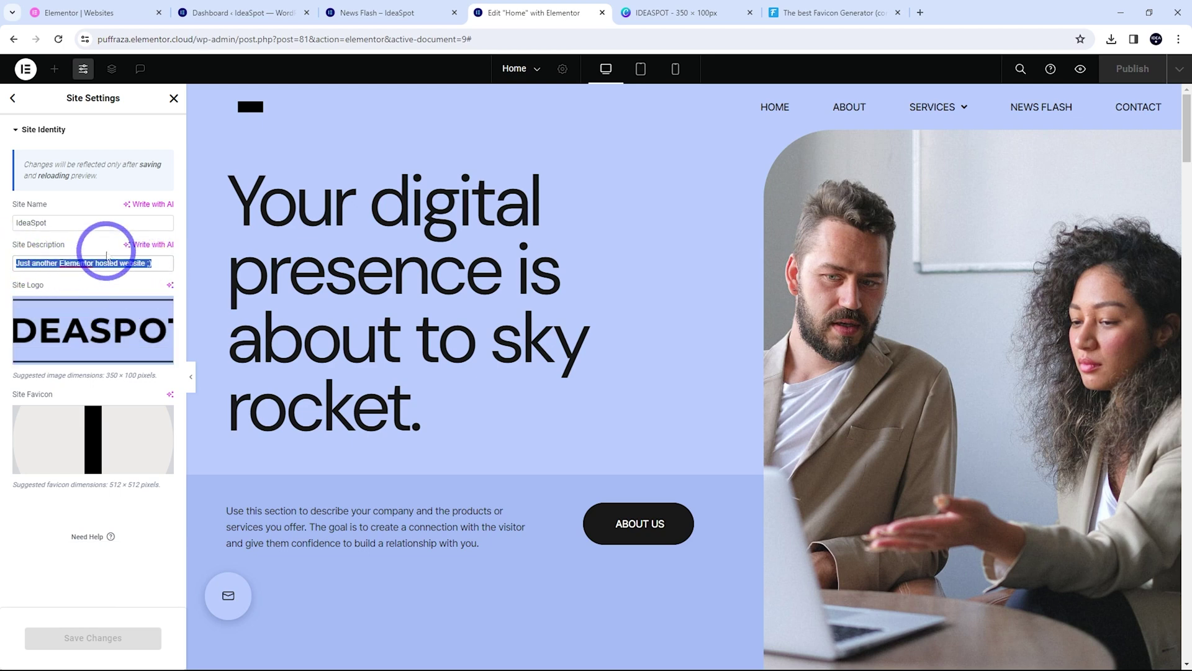
{"action": "type", "text": "Tech tutorials"}
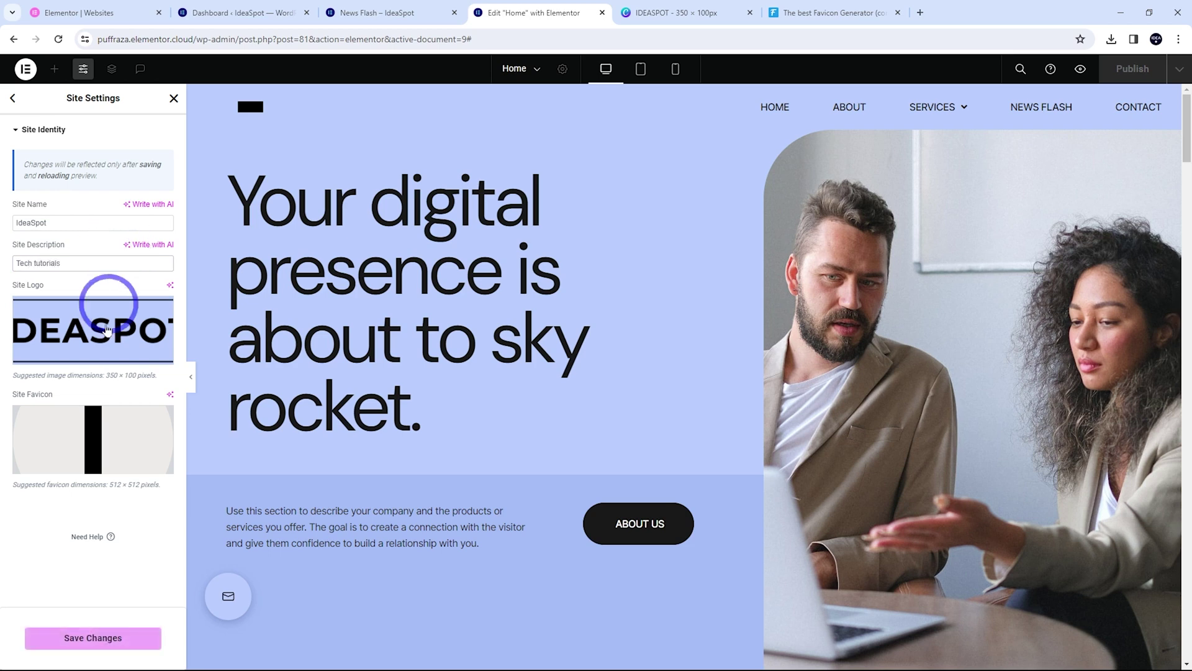
{"action": "left_click", "coordinate": [76, 637]}
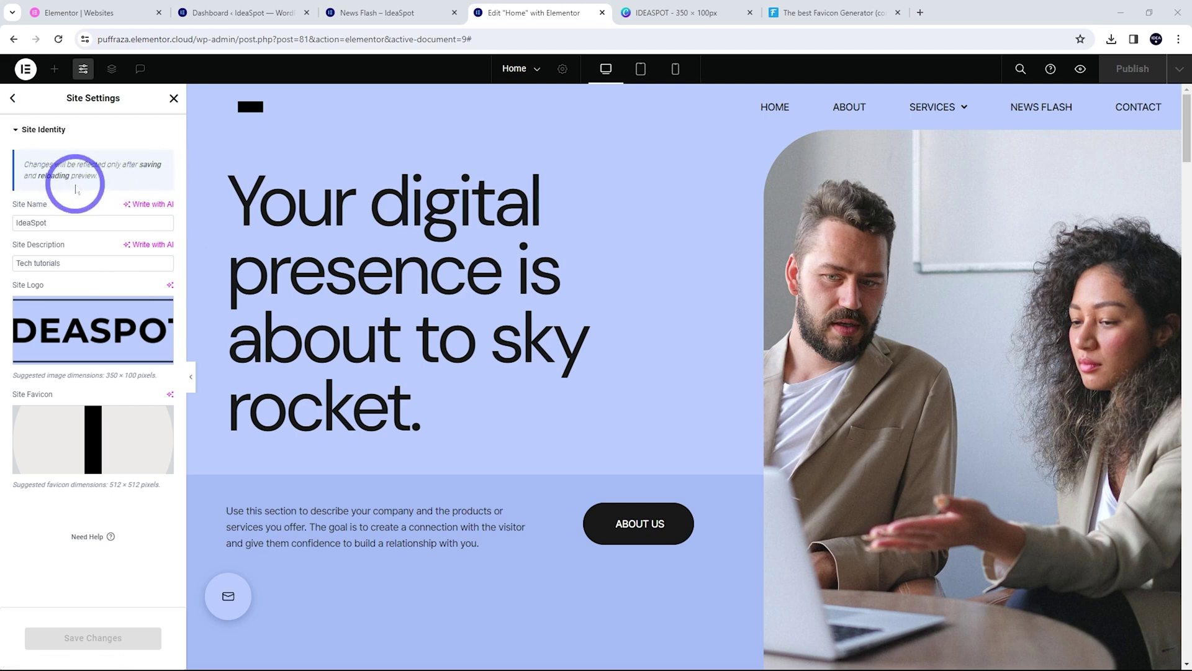
{"action": "left_click", "coordinate": [58, 39]}
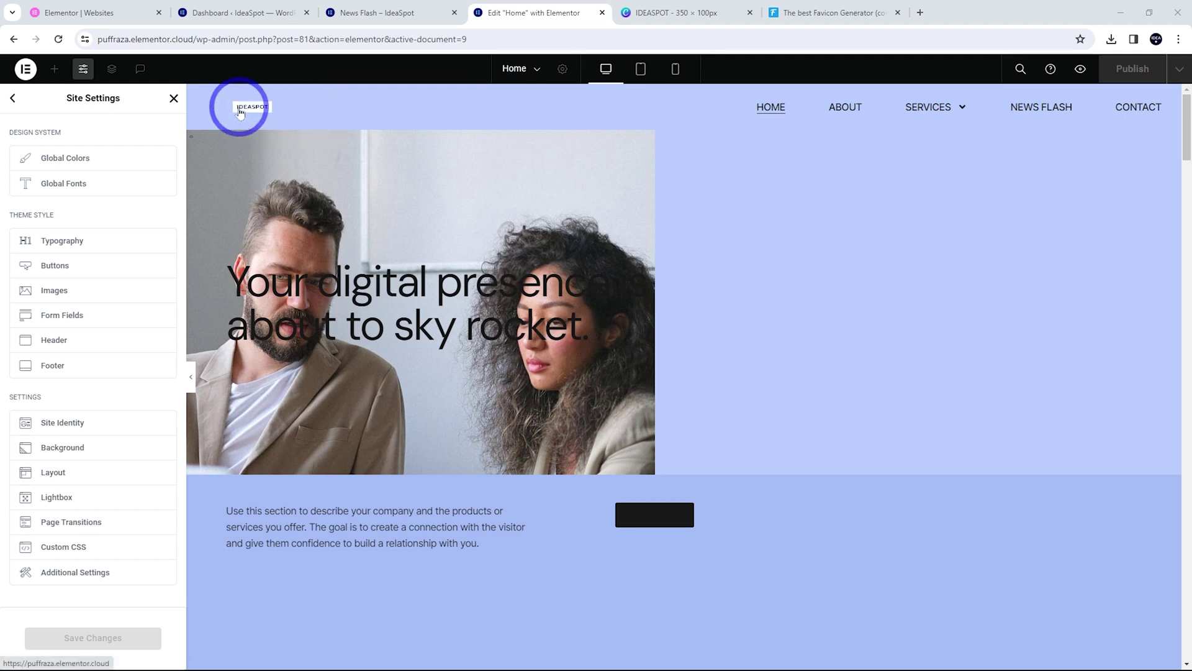
In the header template, reset the Site Logo's CSS filters to default
{"action": "left_click", "coordinate": [174, 98]}
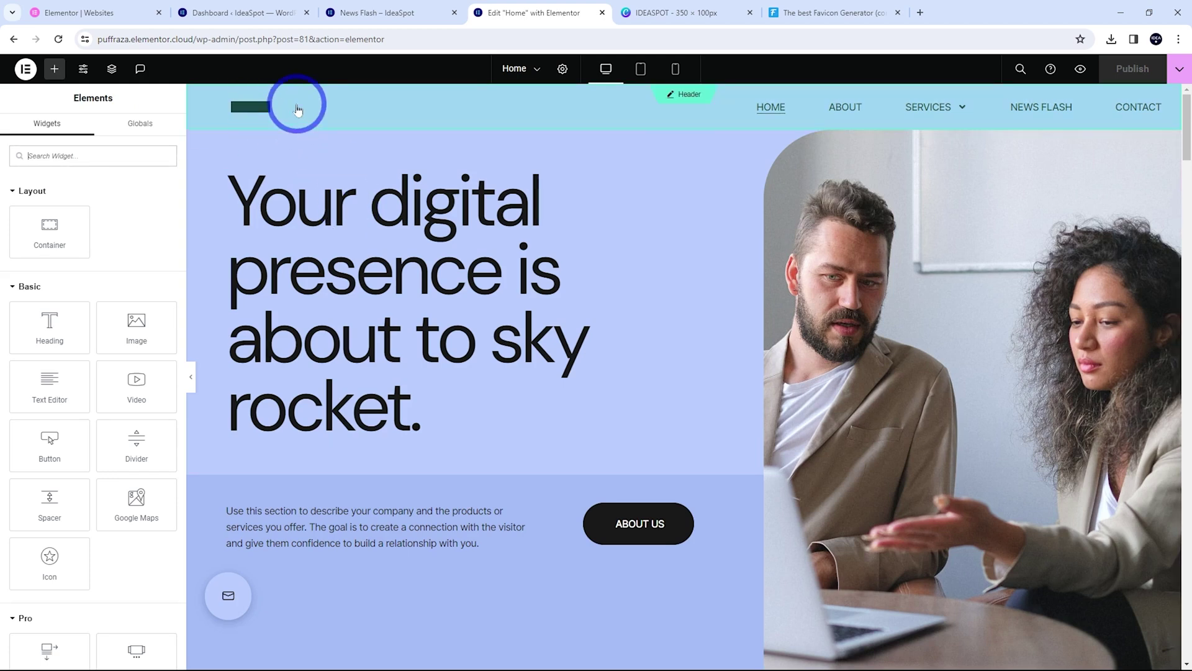
{"action": "left_click", "coordinate": [690, 100]}
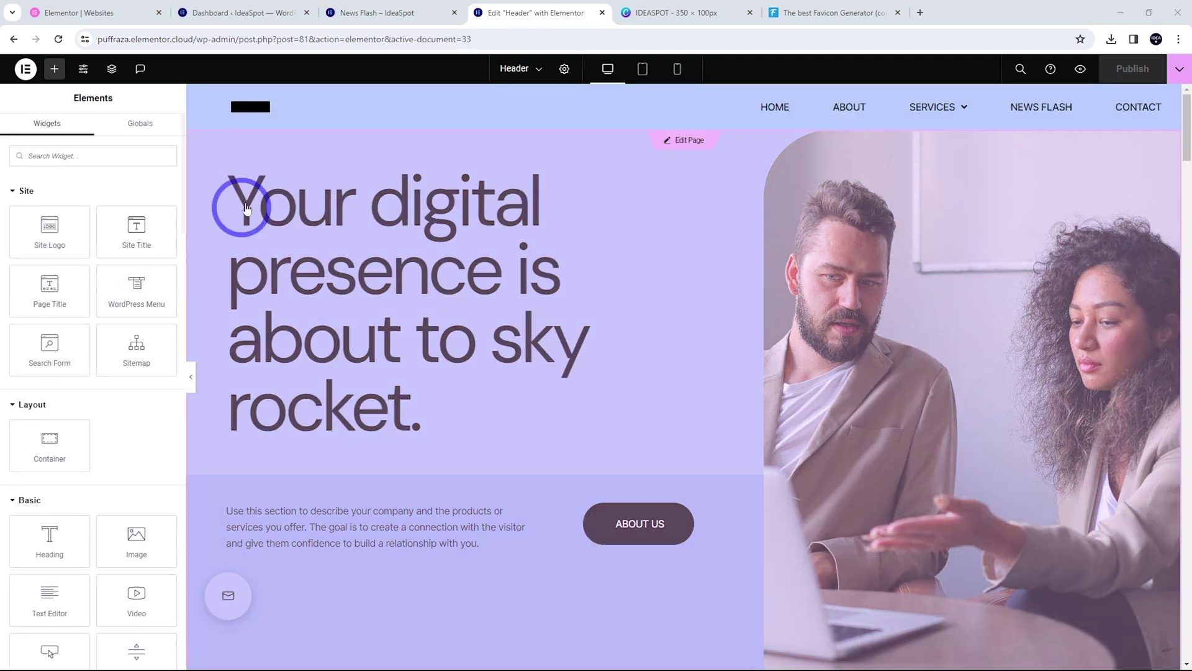
{"action": "left_click", "coordinate": [292, 109]}
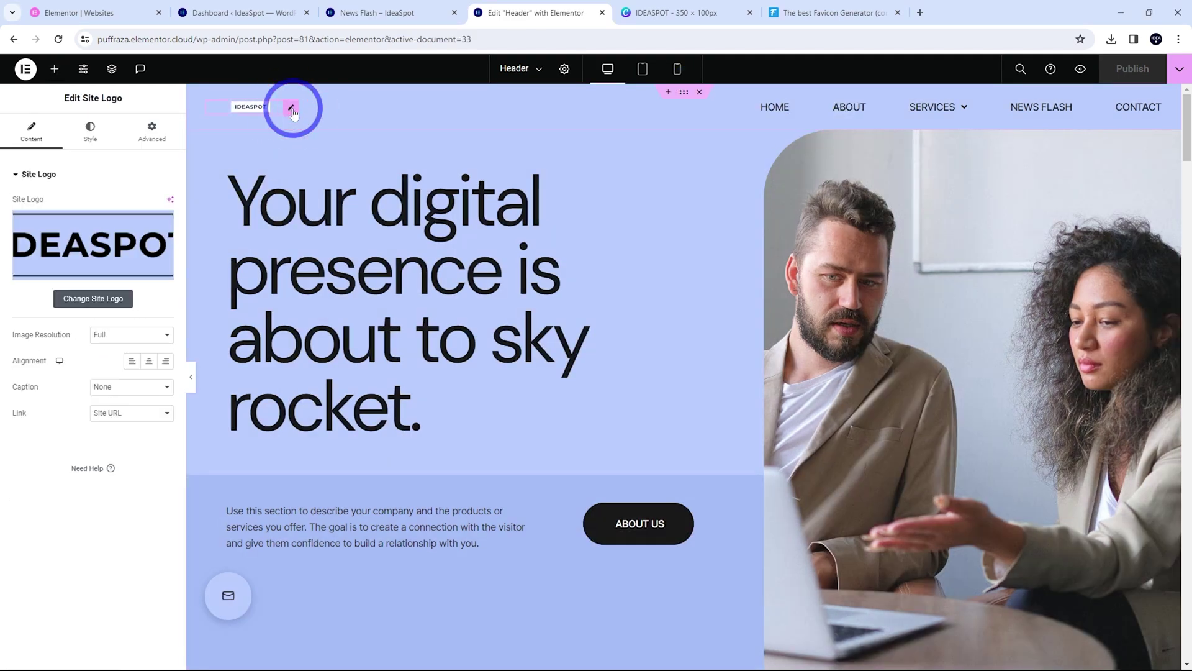
{"action": "left_click", "coordinate": [91, 131]}
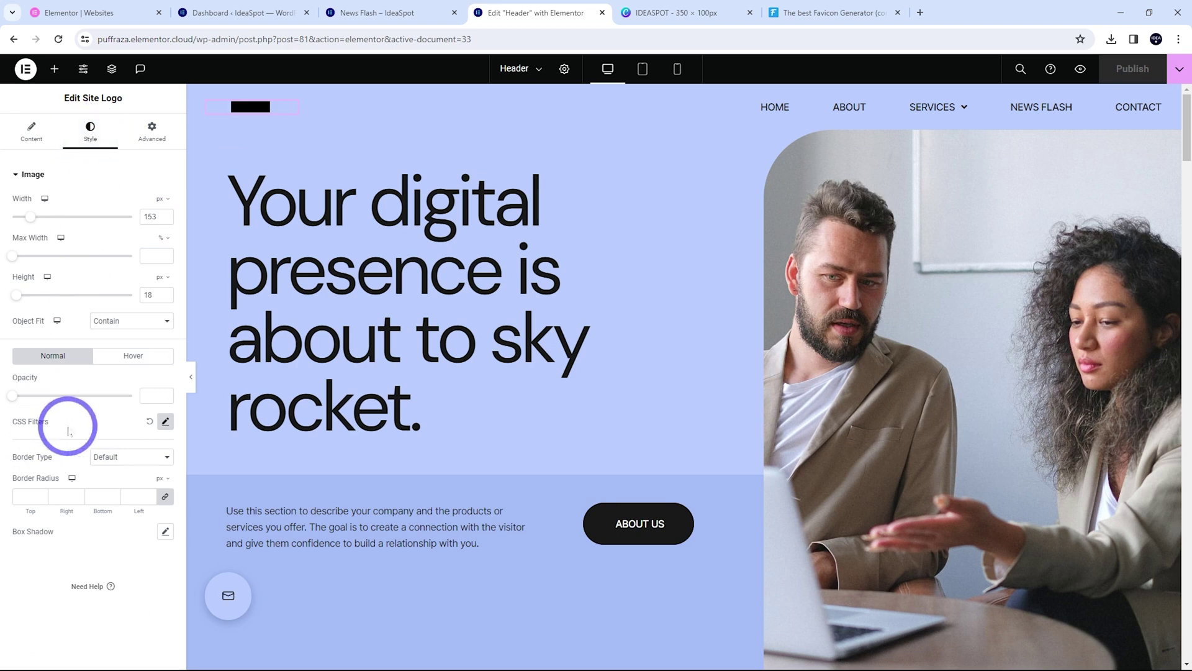
{"action": "left_click", "coordinate": [149, 428]}
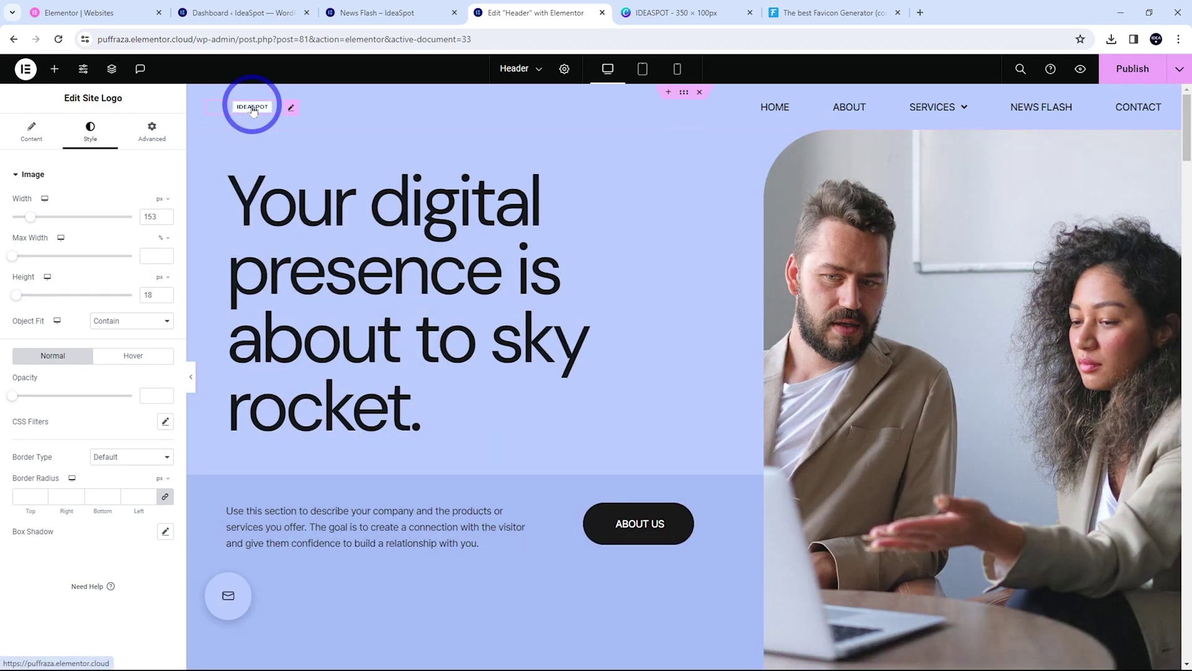
Give the logo 120 hover brightness and 50 px height, then publish the header
{"action": "left_click", "coordinate": [129, 356]}
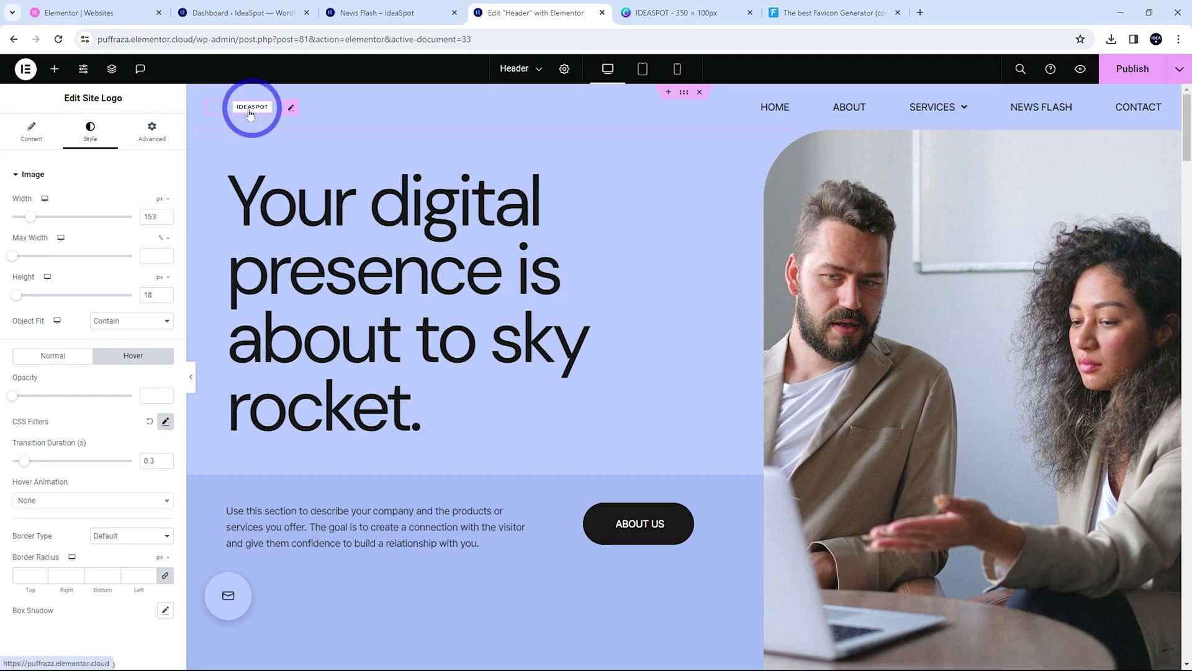
{"action": "left_click", "coordinate": [166, 421]}
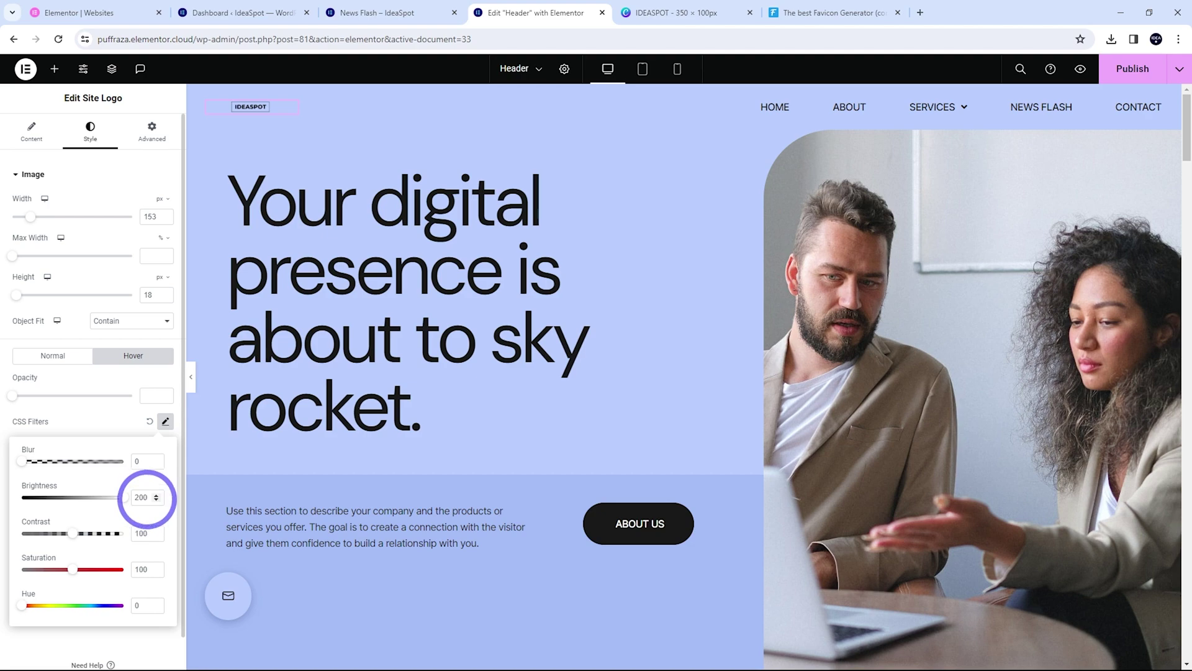
{"action": "left_click", "coordinate": [85, 503]}
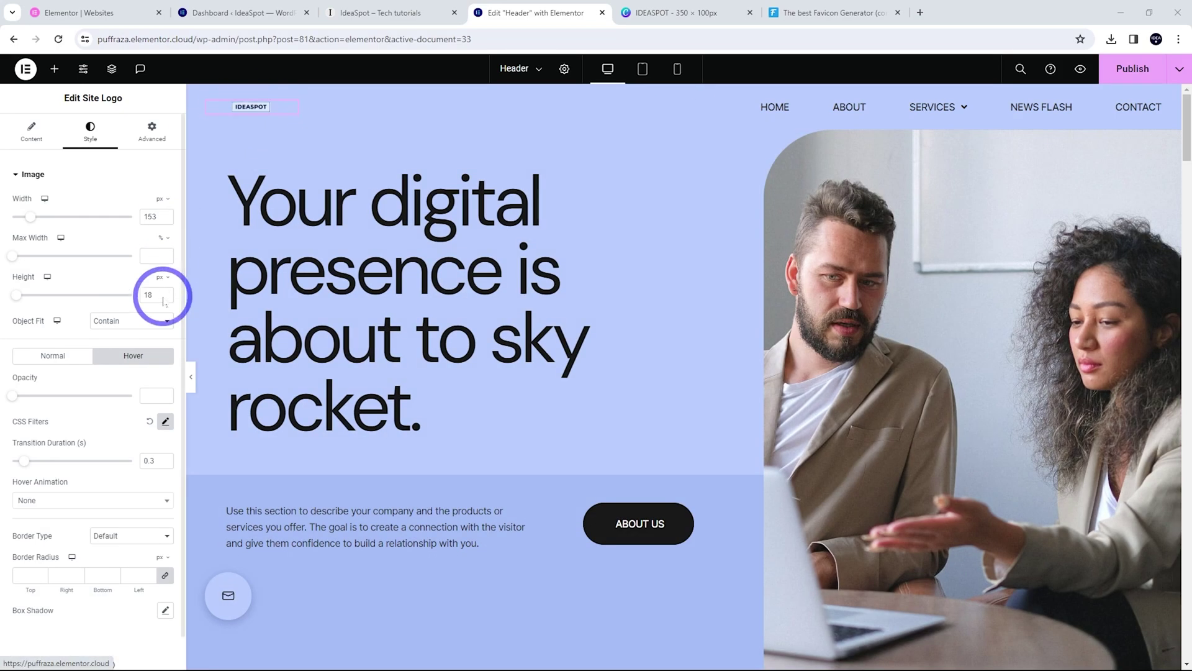
{"action": "type", "text": "50"}
{"action": "left_click", "coordinate": [213, 185]}
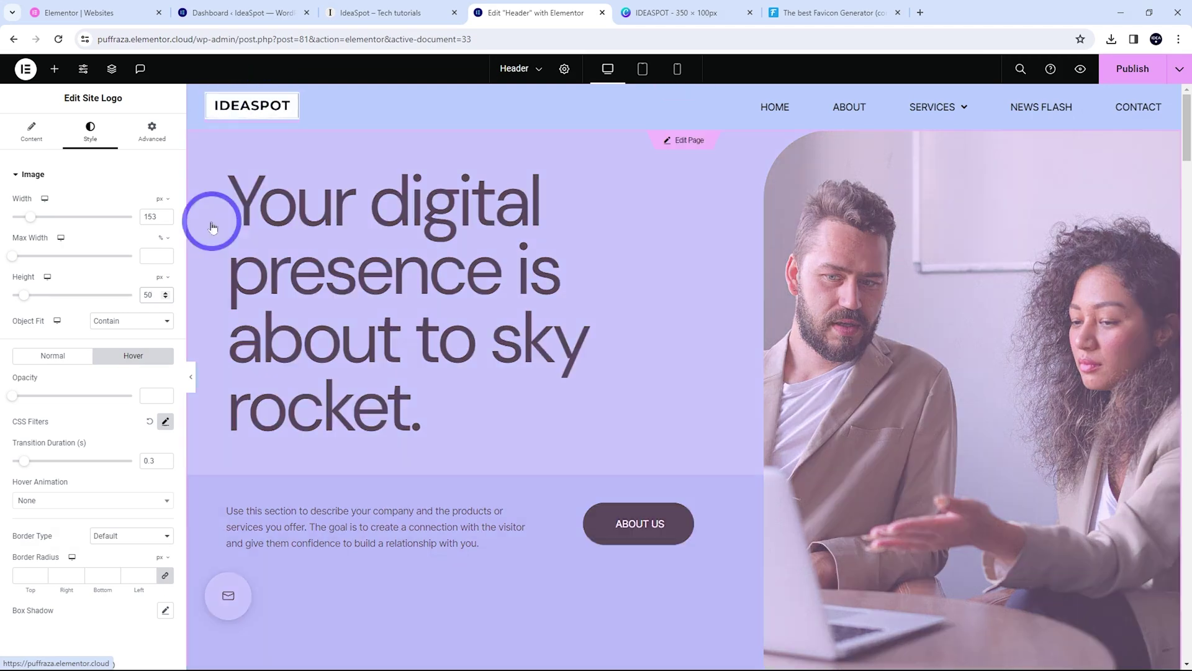
{"action": "left_click", "coordinate": [1127, 69]}
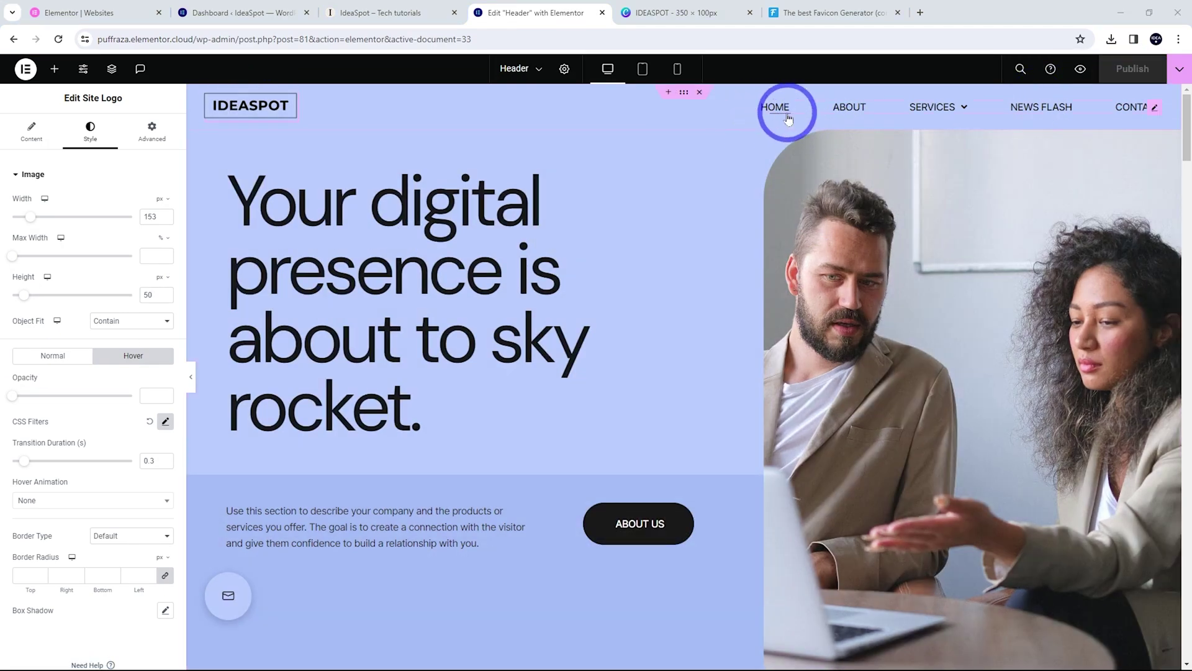
Set the header nav menu animation to Grow, publish, and go to the WordPress Menus screen
{"action": "left_click", "coordinate": [1140, 117]}
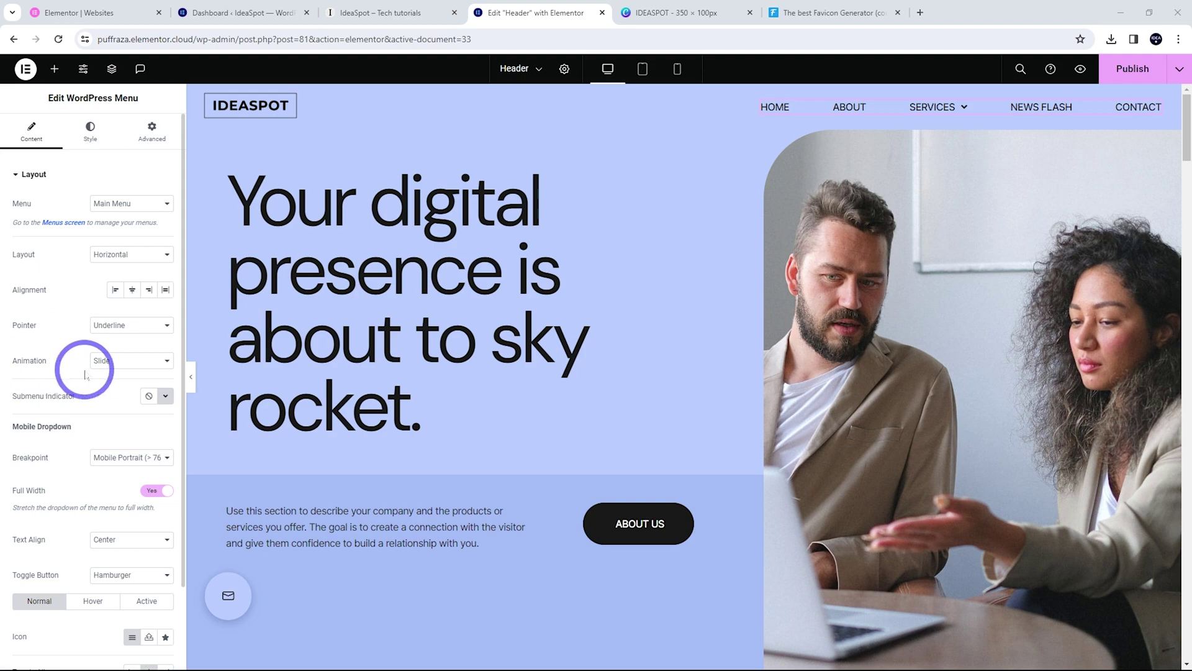
{"action": "left_click", "coordinate": [113, 365]}
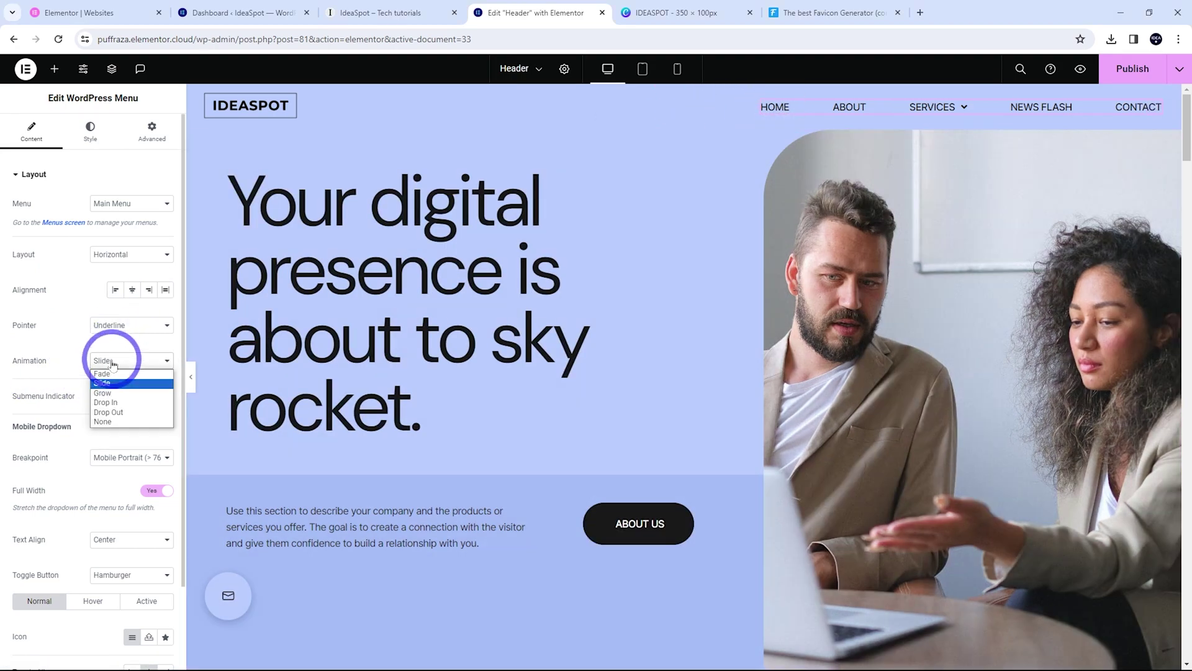
{"action": "left_click", "coordinate": [103, 392]}
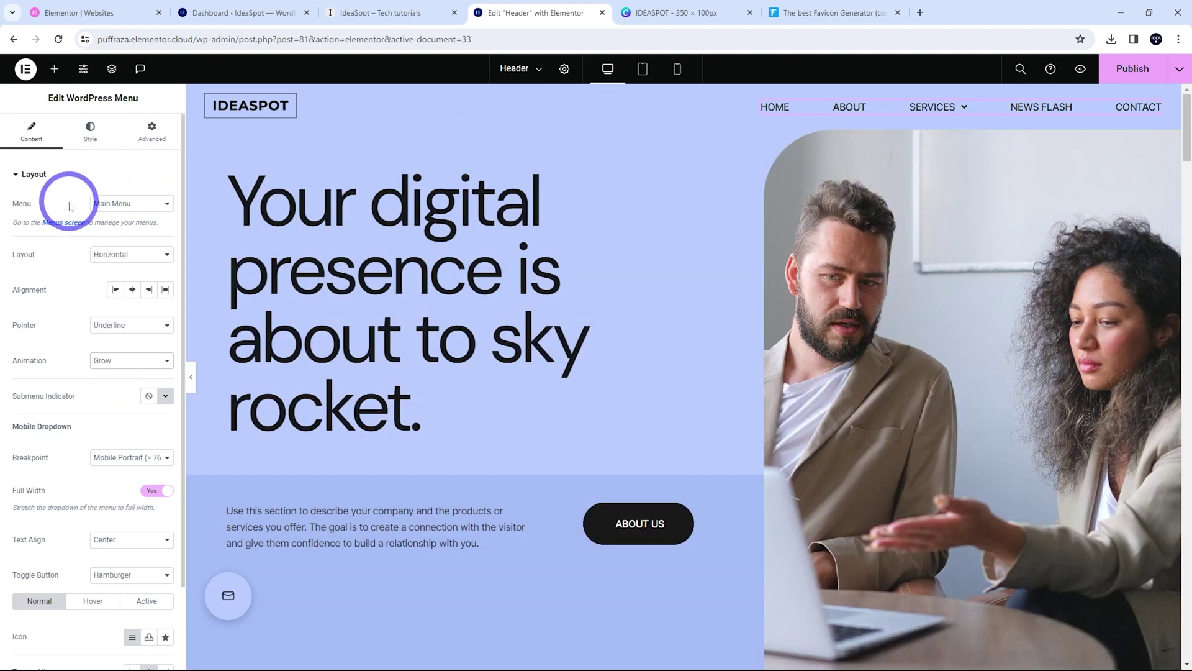
{"action": "left_click", "coordinate": [1133, 69]}
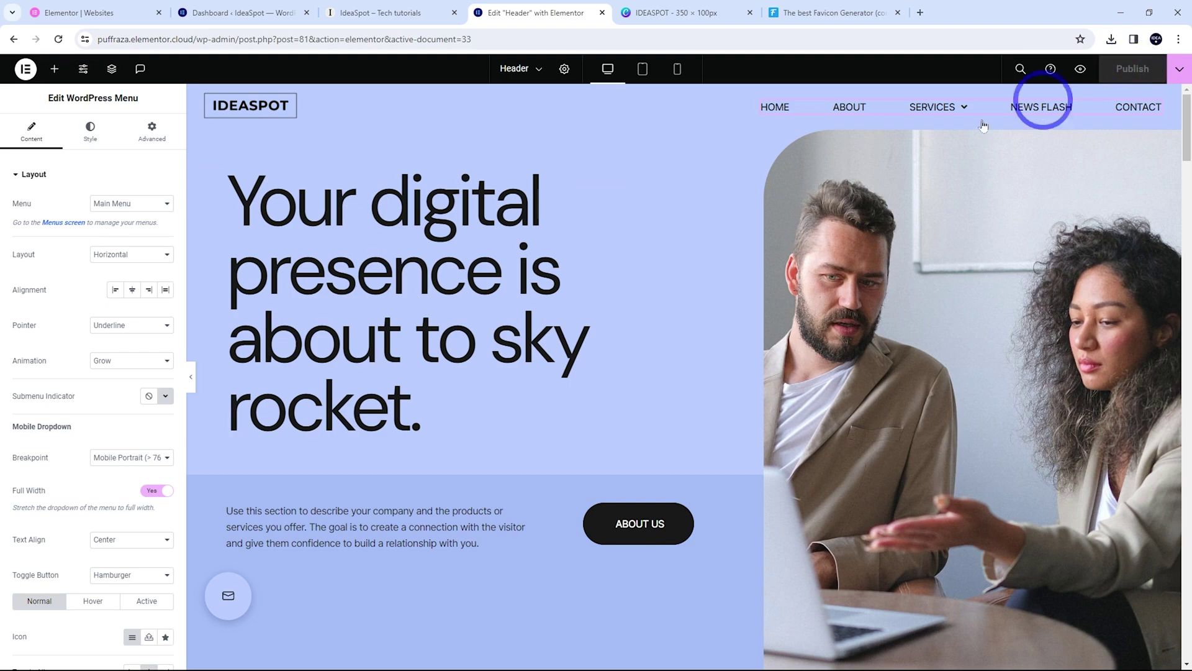
{"action": "left_click", "coordinate": [61, 222]}
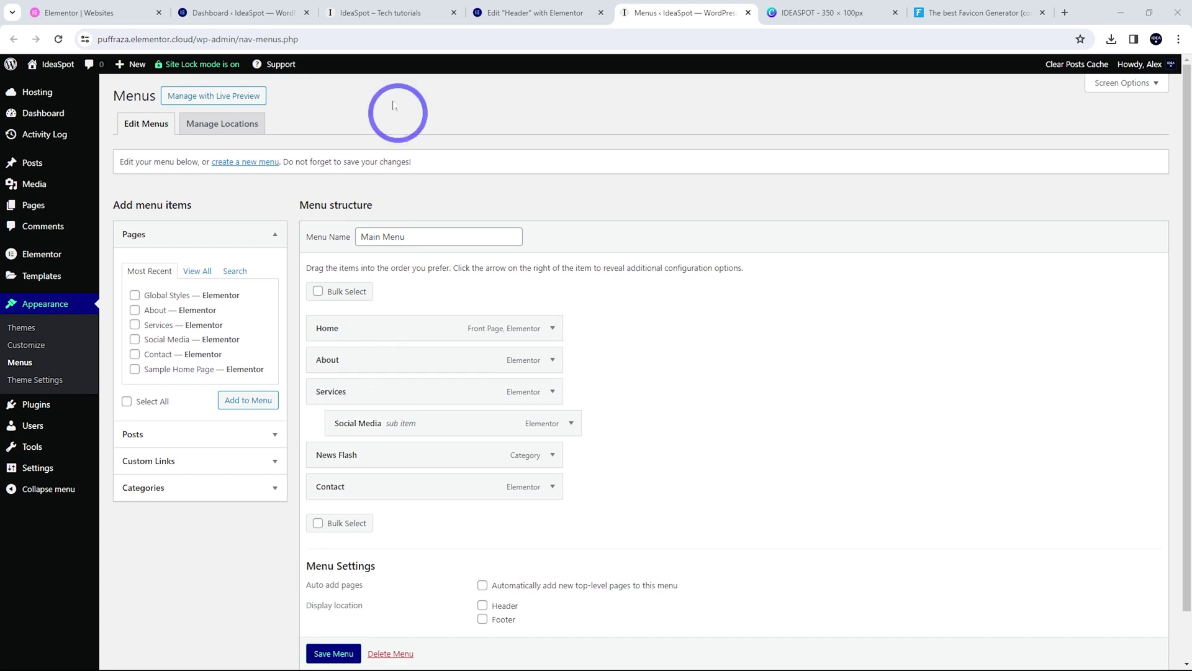
Make Social Media a top-level Main Menu item and save the menu
{"action": "left_click", "coordinate": [391, 13]}
{"action": "mouse_move", "coordinate": [932, 96]}
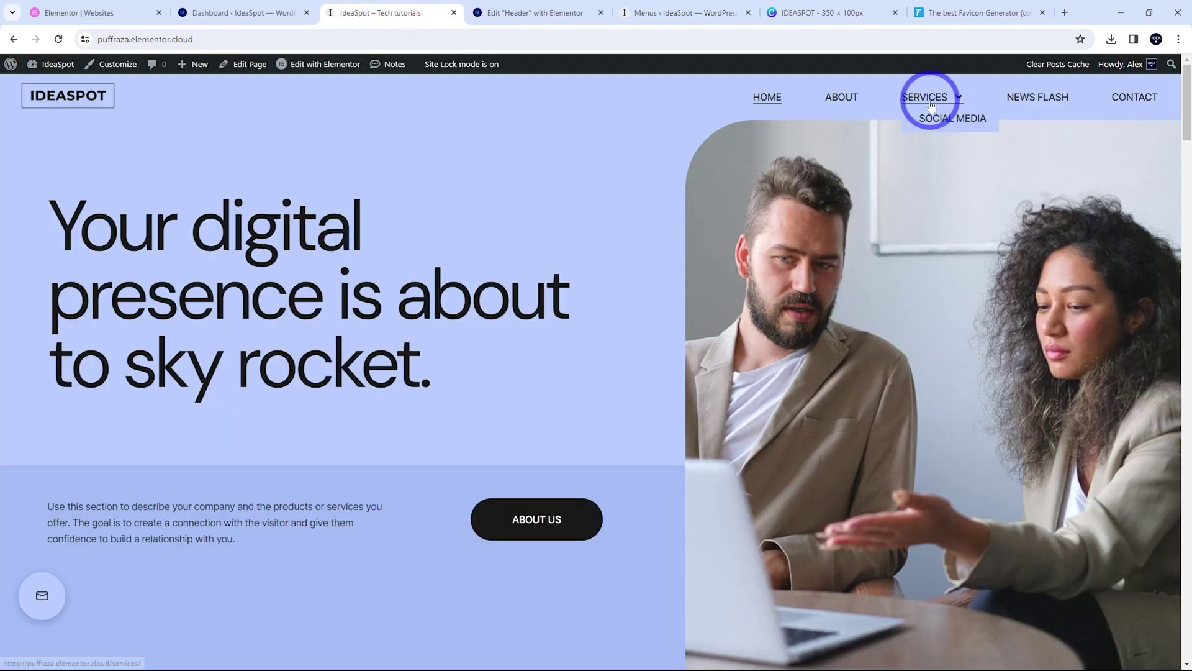
{"action": "left_click_drag", "start_coordinate": [658, 13], "coordinate": [546, 25]}
{"action": "left_click_drag", "start_coordinate": [426, 418], "coordinate": [366, 425]}
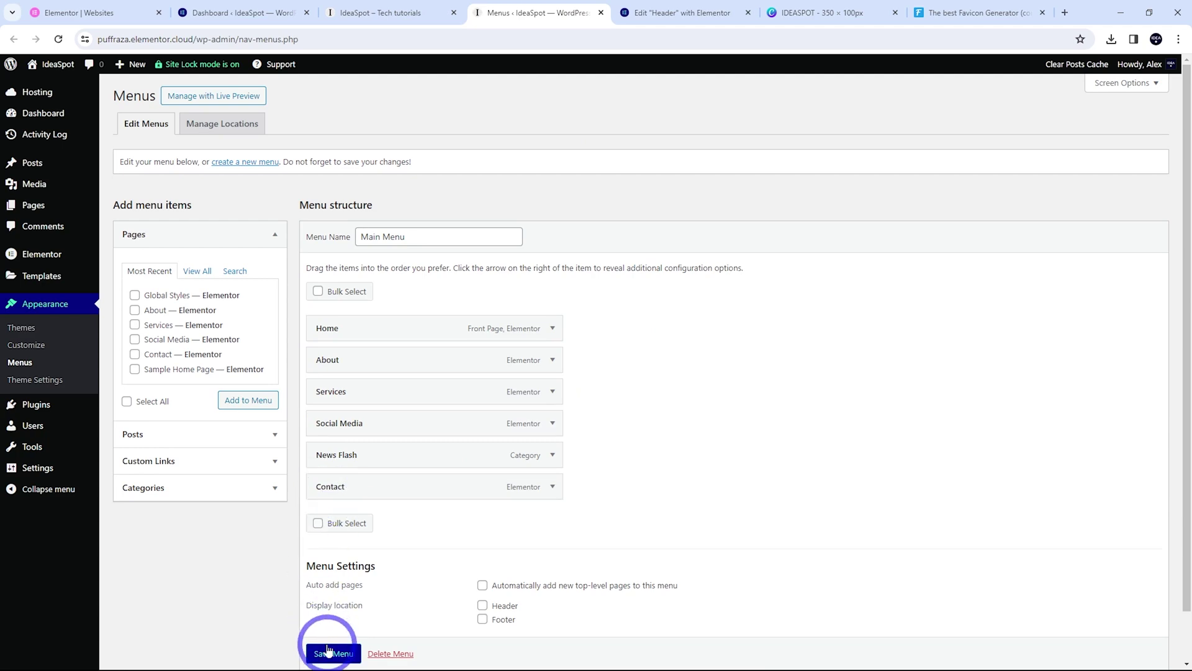
{"action": "scroll", "coordinate": [328, 650], "scroll_direction": "down", "scroll_amount": 1}
{"action": "left_click", "coordinate": [331, 621]}
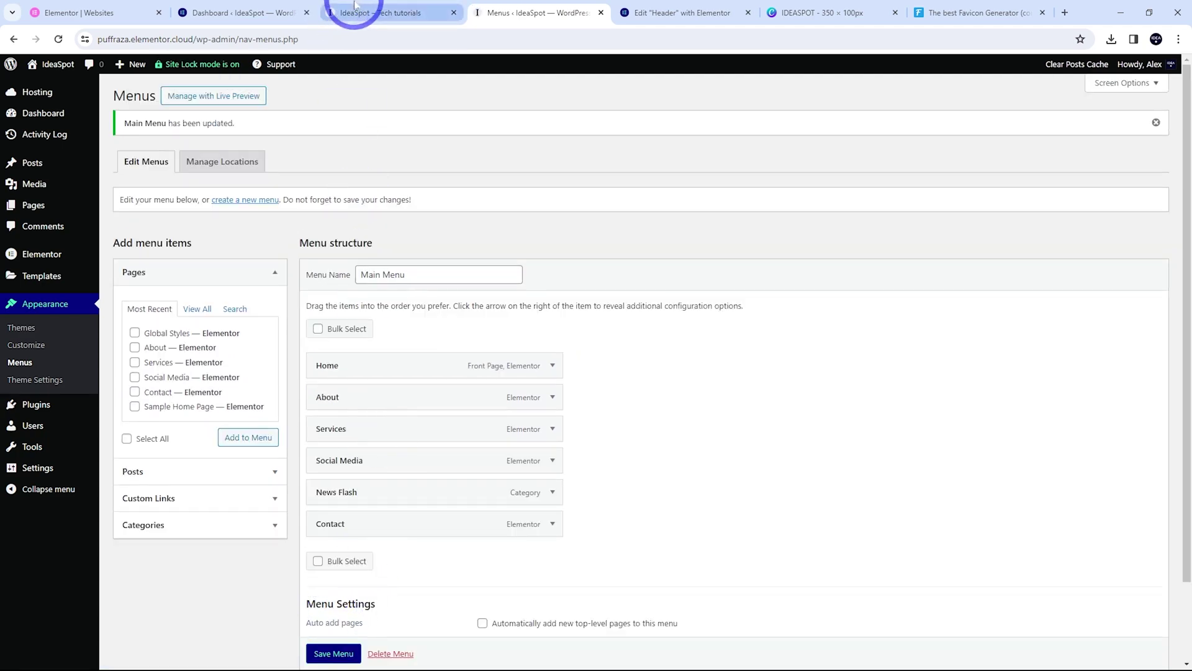
Nest Services and Social Media under About, save the menu, and reload the live site
{"action": "left_click", "coordinate": [373, 12]}
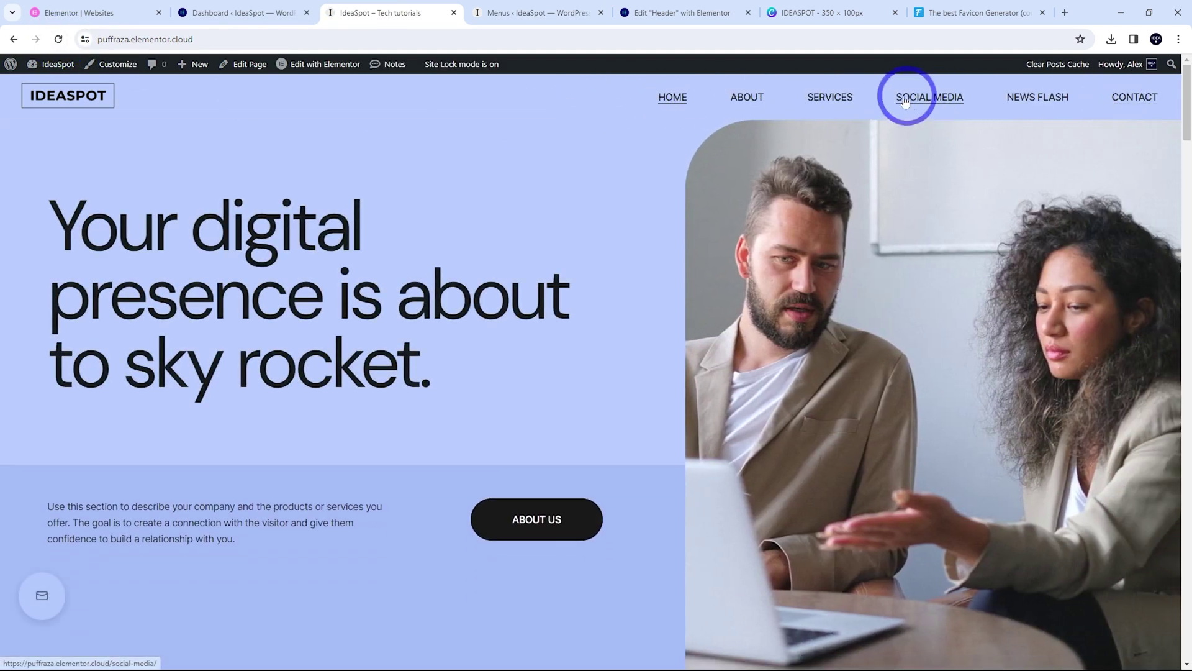
{"action": "left_click", "coordinate": [509, 12]}
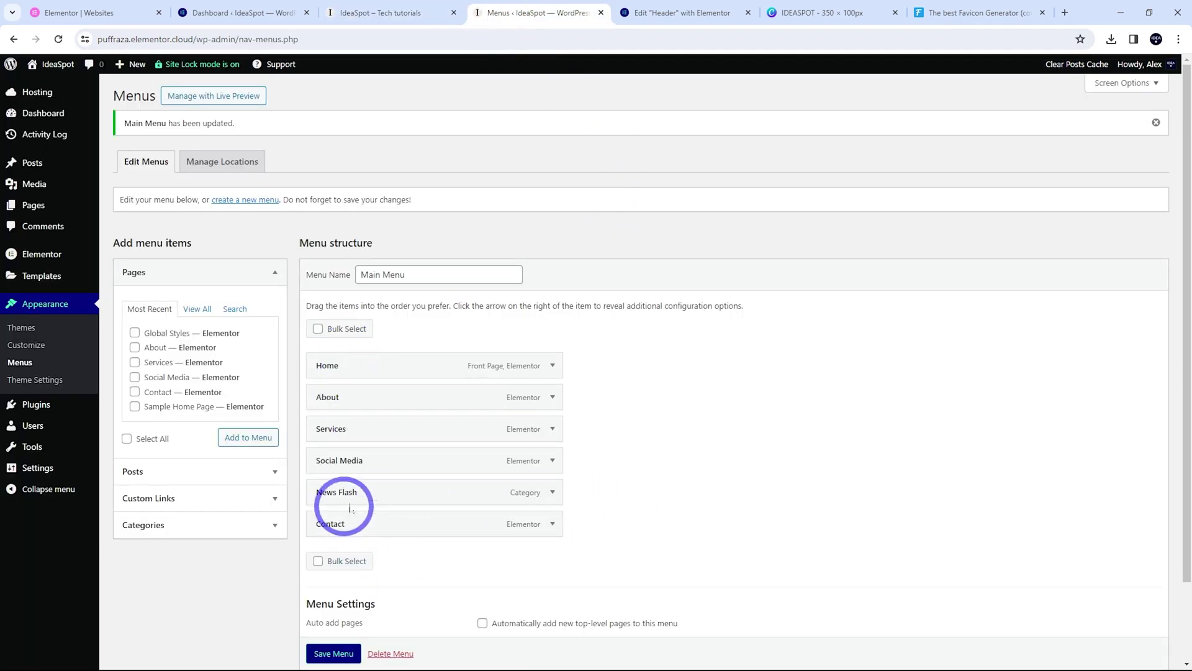
{"action": "left_click_drag", "start_coordinate": [356, 431], "coordinate": [353, 403]}
{"action": "left_click_drag", "start_coordinate": [353, 461], "coordinate": [428, 446]}
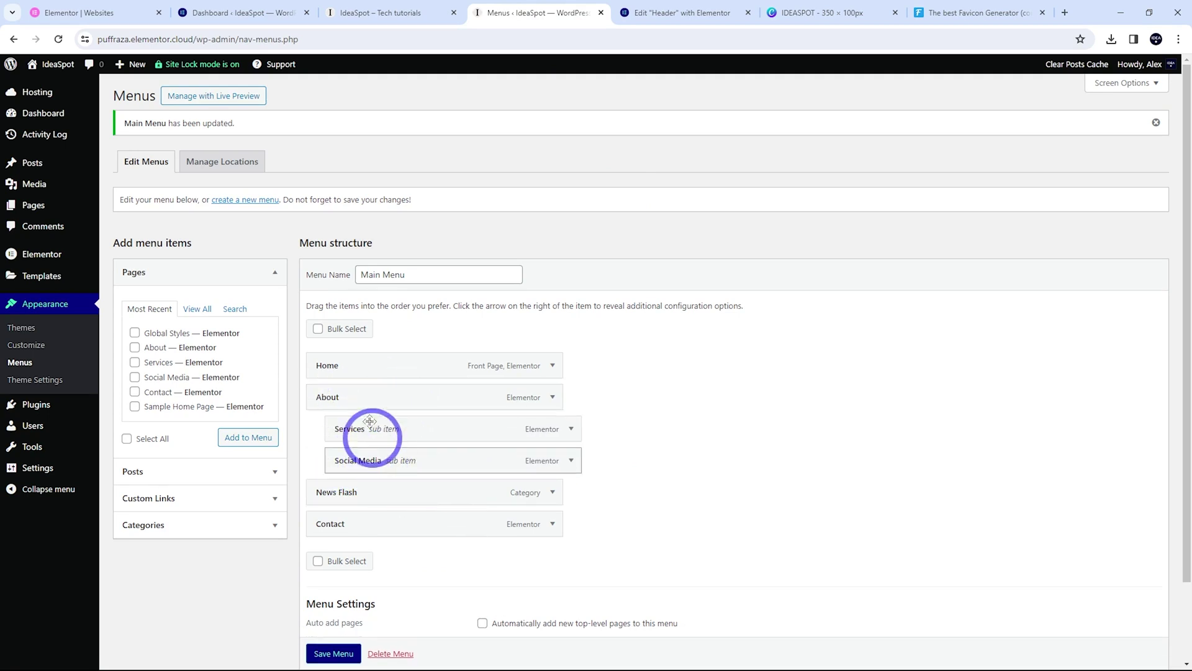
{"action": "left_click", "coordinate": [333, 653]}
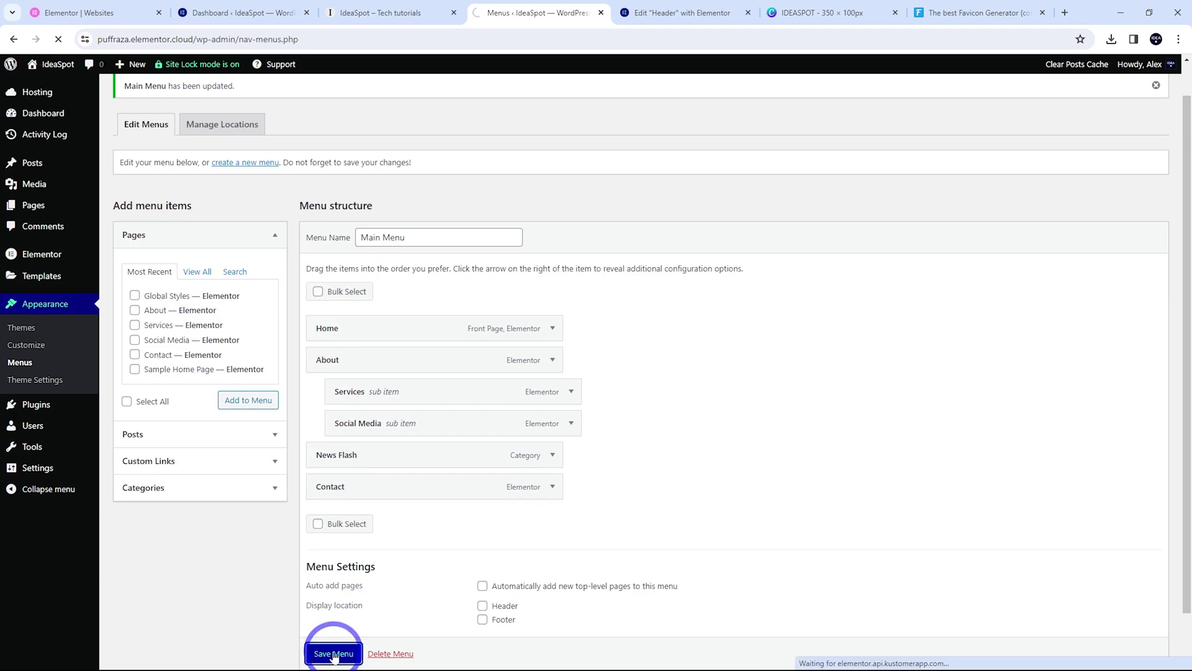
{"action": "left_click", "coordinate": [360, 18]}
{"action": "left_click", "coordinate": [59, 39]}
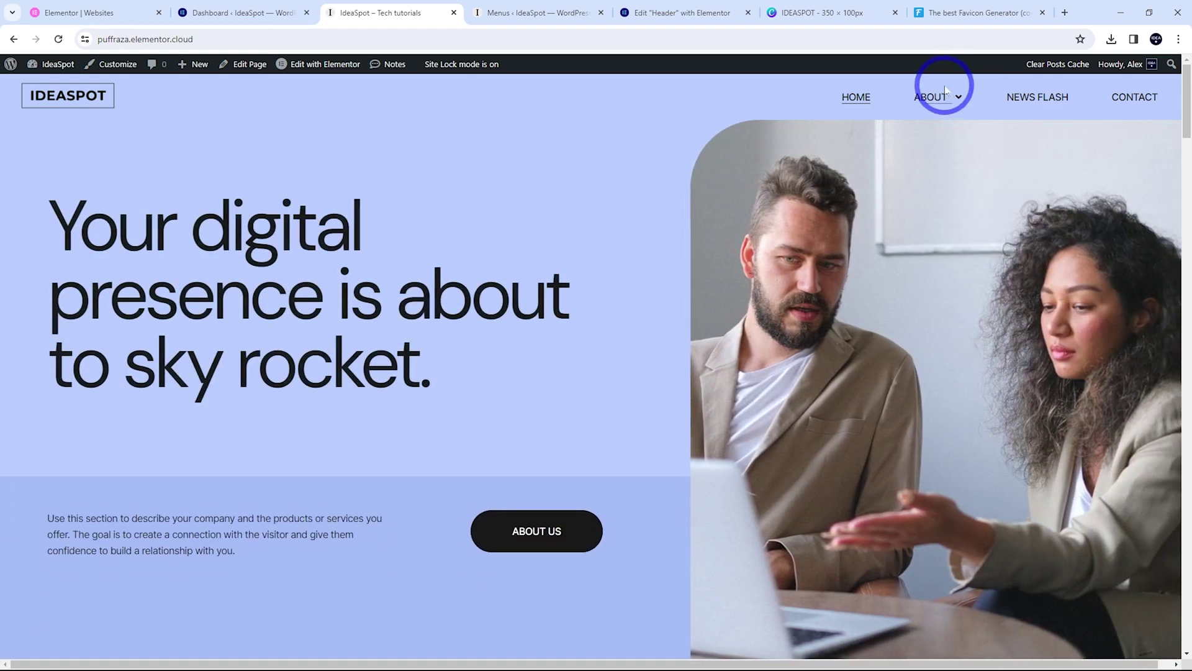
Confirm the live ABOUT item drops down to Services and Social Media, then return to Menus
{"action": "mouse_move", "coordinate": [935, 100]}
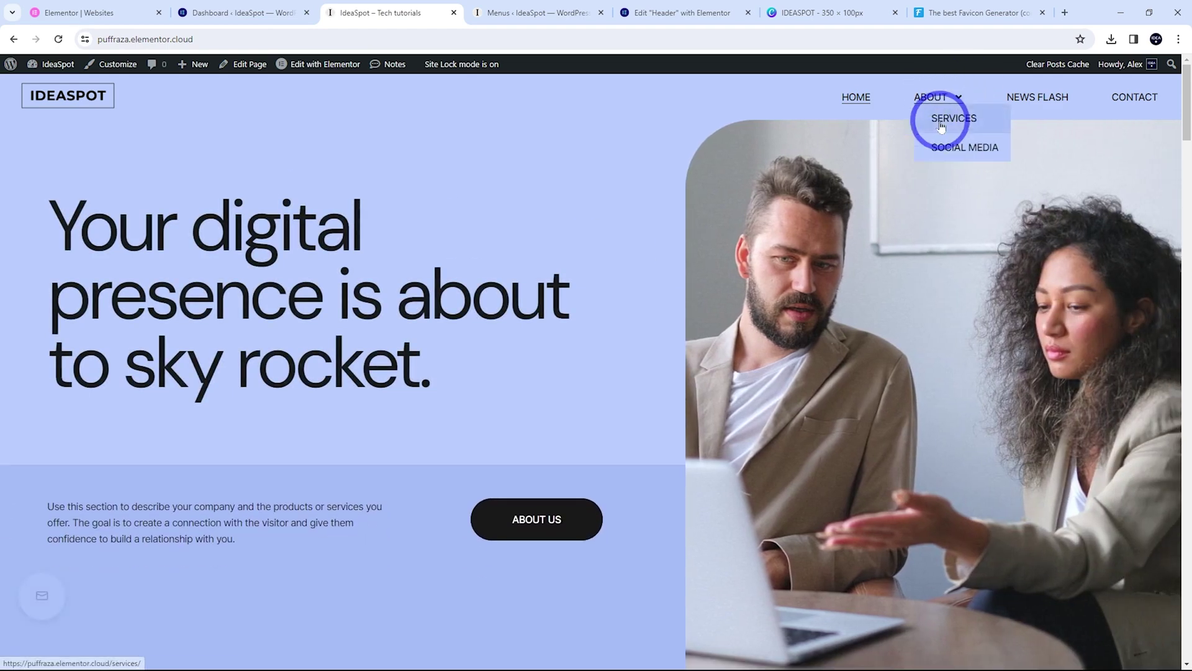
{"action": "left_click", "coordinate": [513, 15]}
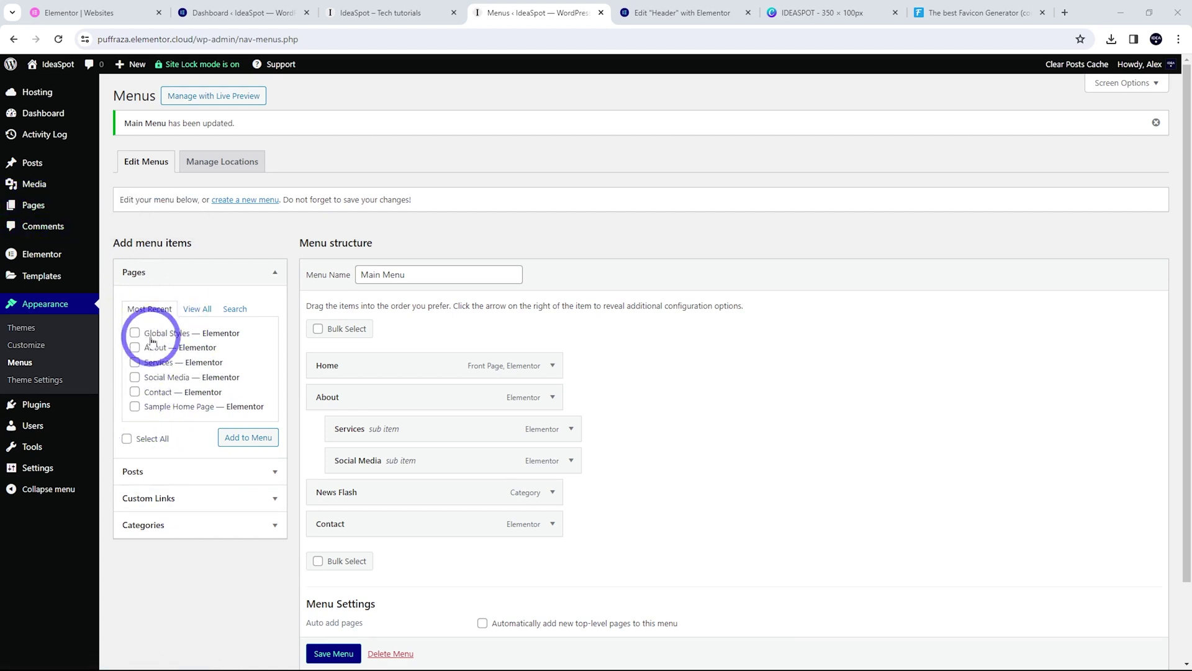
Remove the Social Media item from the Main Menu
{"action": "scroll", "coordinate": [715, 407], "scroll_direction": "down", "scroll_amount": 1}
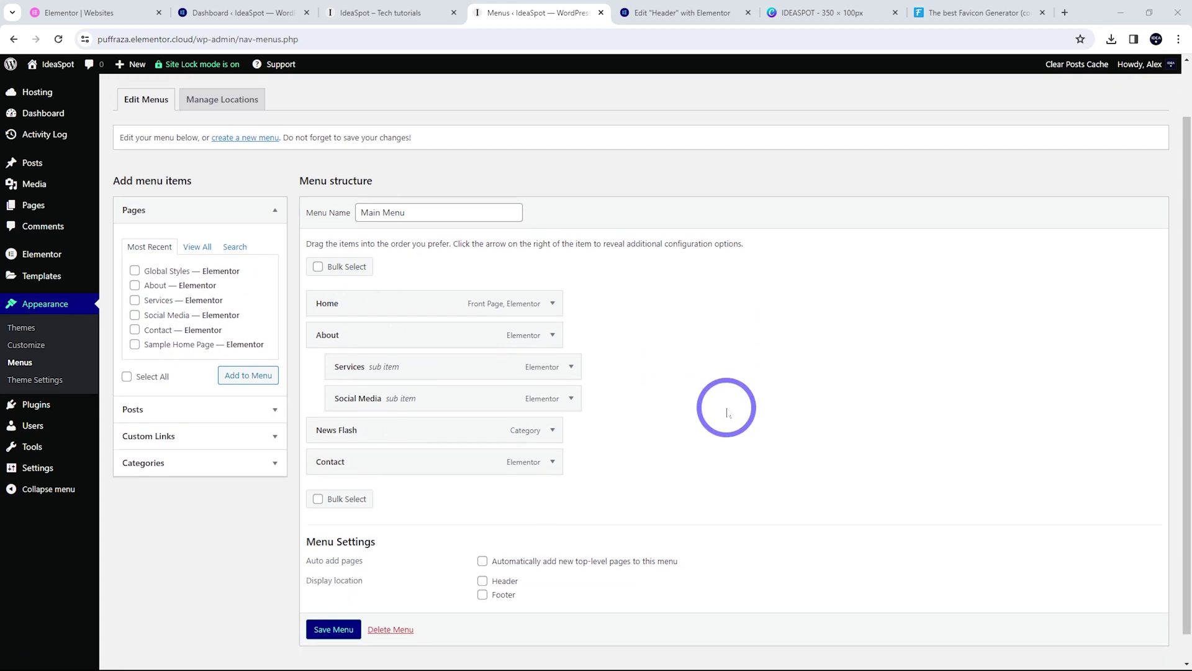
{"action": "left_click", "coordinate": [571, 398]}
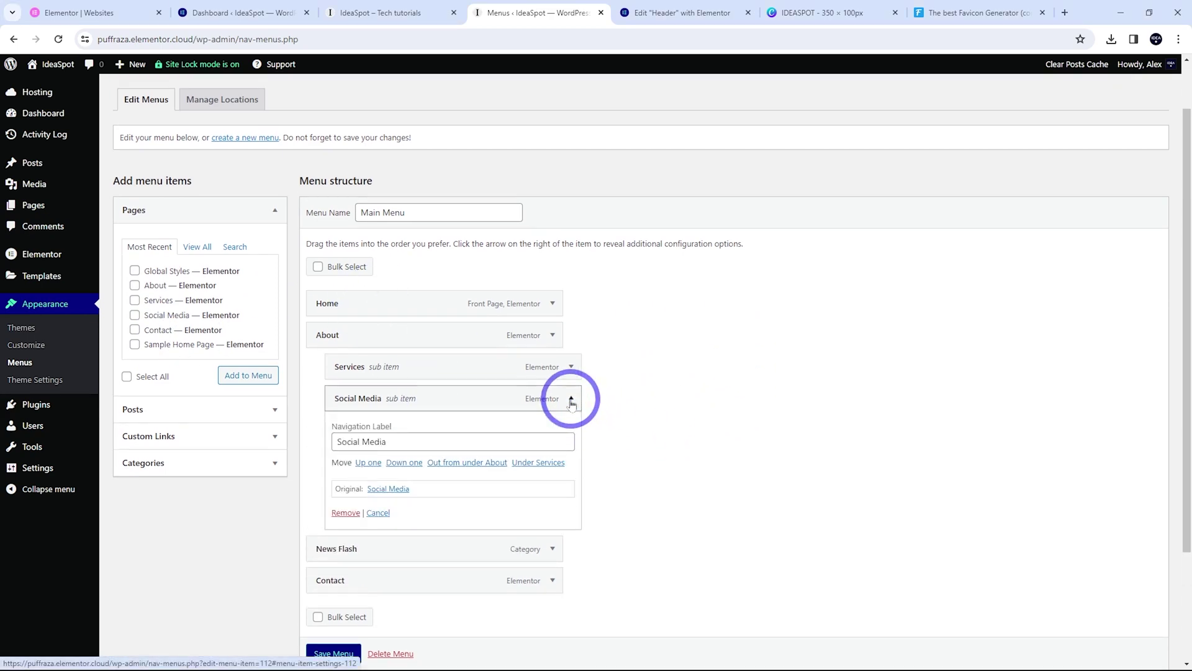
{"action": "left_click", "coordinate": [344, 513]}
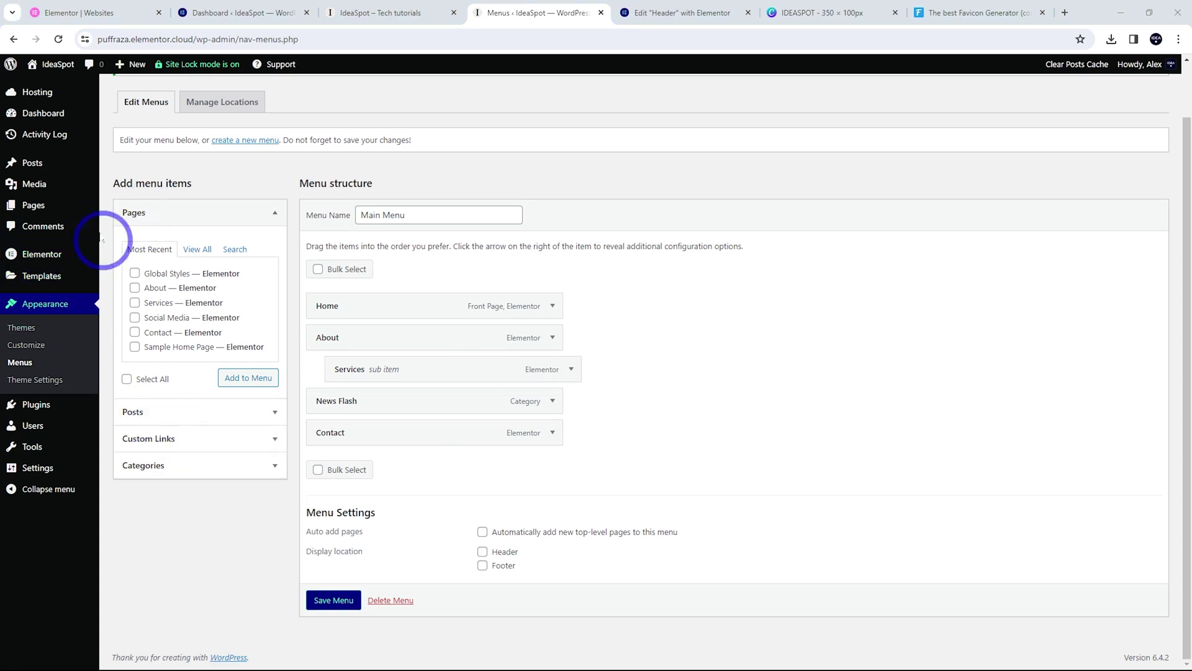
Browse the Custom Links, Categories and Pages panels, then return to the Elementor header editor
{"action": "left_click", "coordinate": [186, 438]}
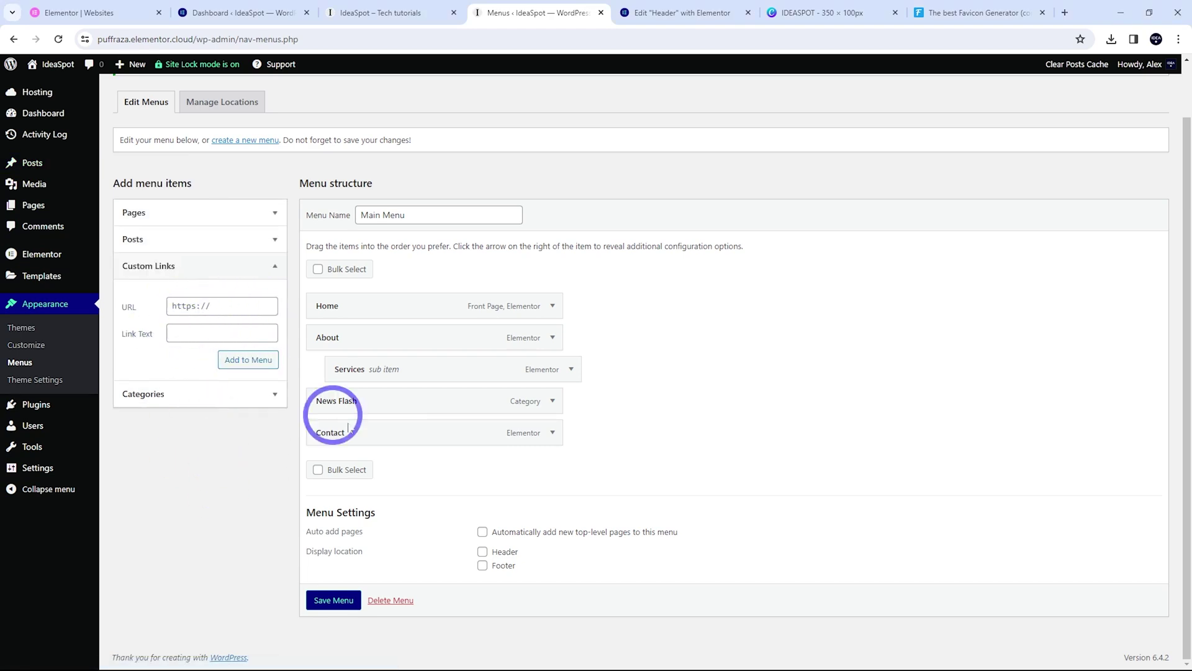
{"action": "left_click", "coordinate": [181, 395]}
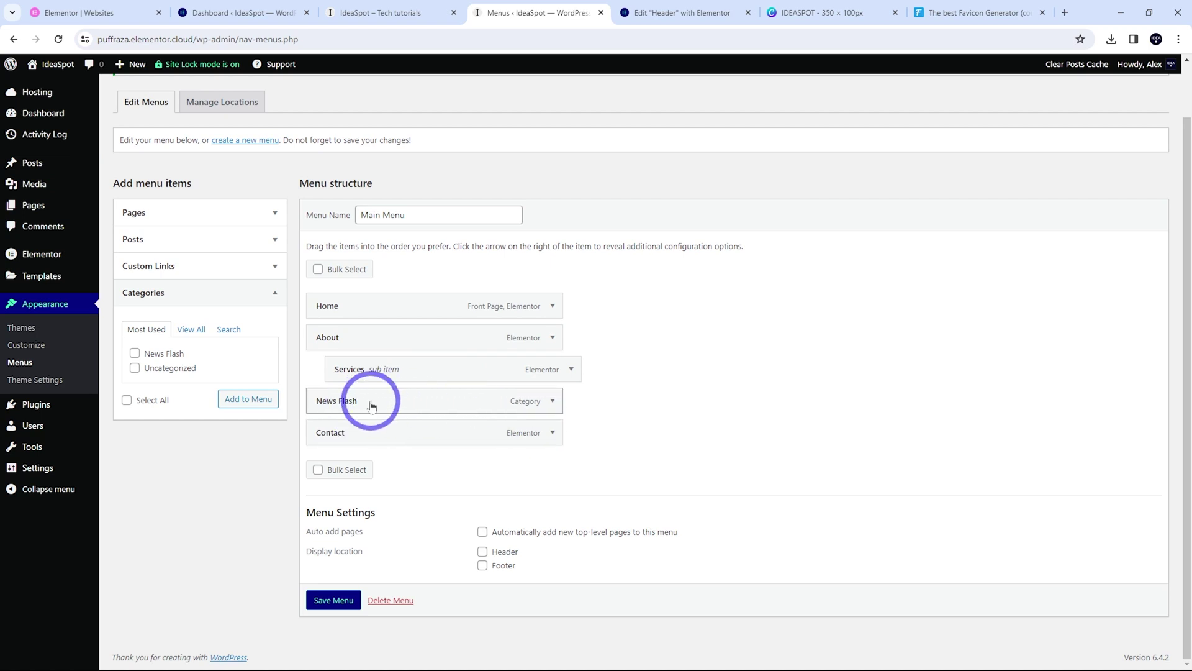
{"action": "left_click", "coordinate": [231, 213]}
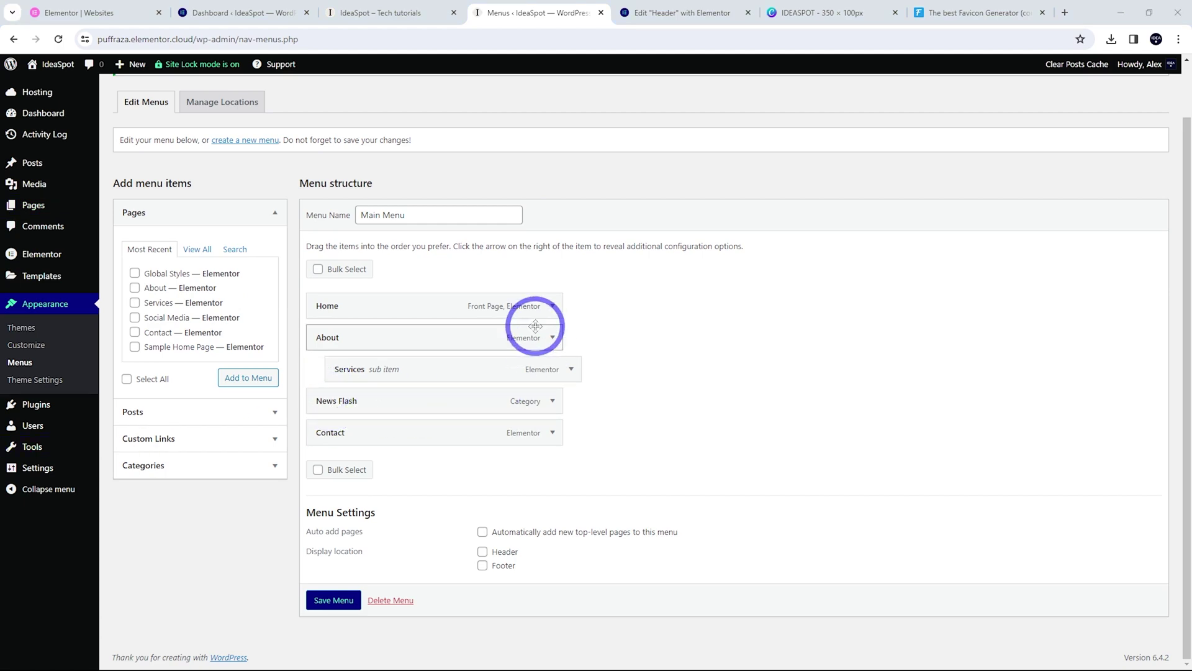
{"action": "left_click", "coordinate": [662, 21]}
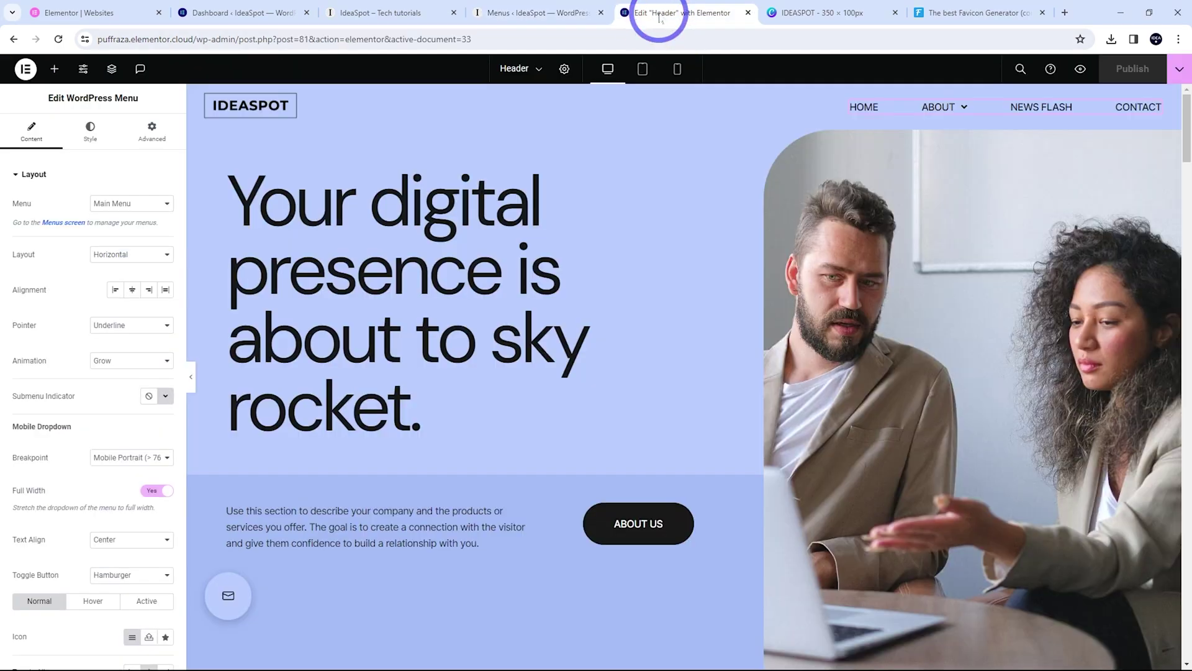
Open Site Settings > Global Colors and inspect the Pale Blue BG2 swatch without changing it
{"action": "left_click", "coordinate": [83, 70]}
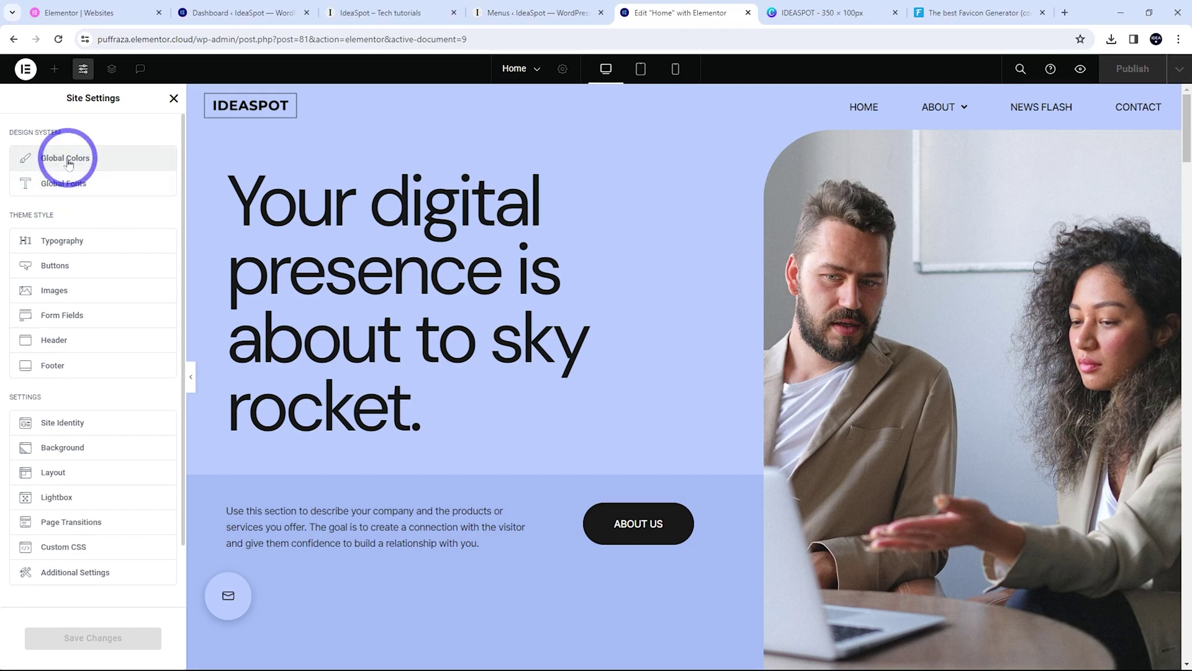
{"action": "left_click", "coordinate": [70, 159]}
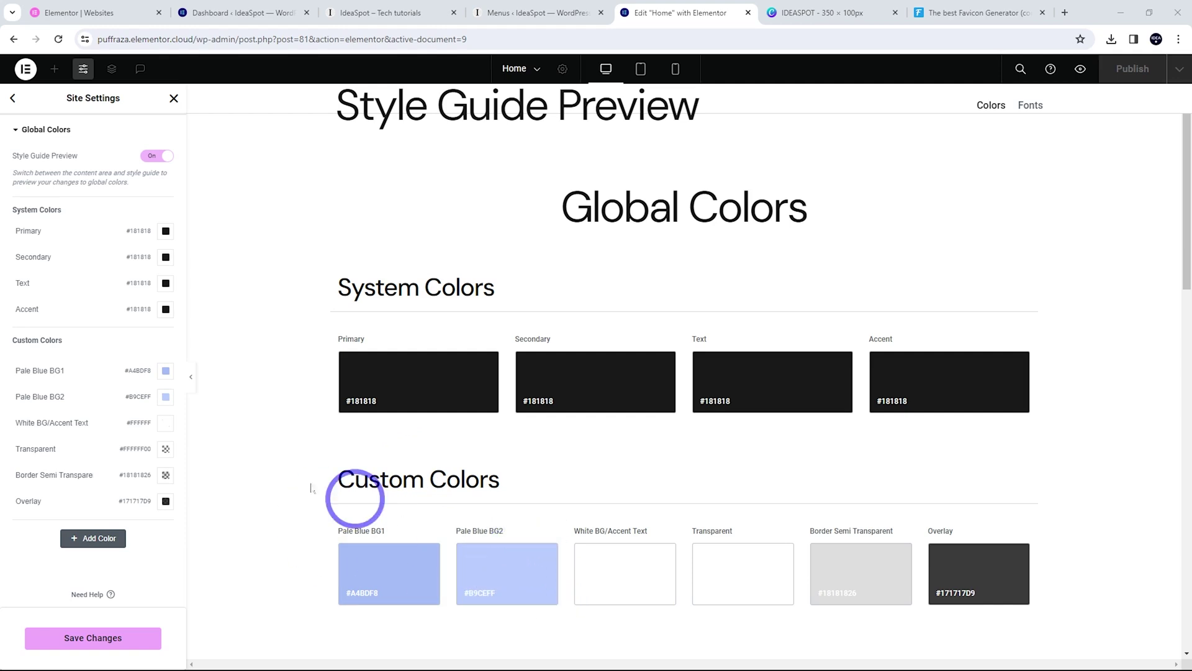
{"action": "left_click", "coordinate": [165, 399]}
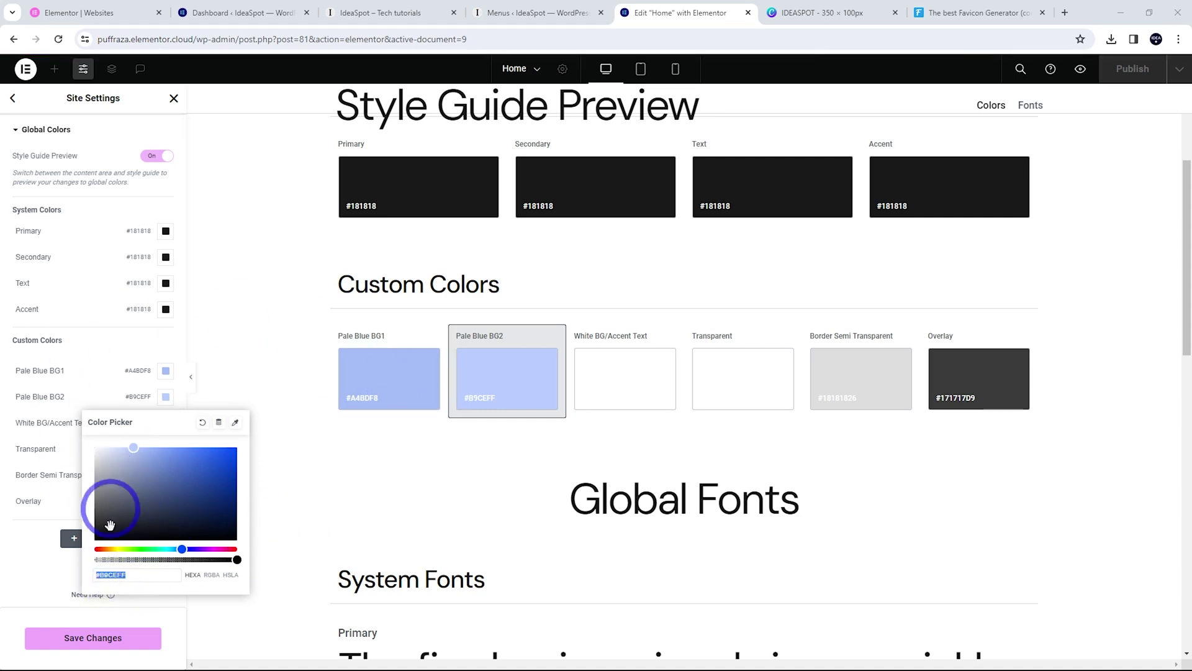
{"action": "left_click", "coordinate": [232, 355]}
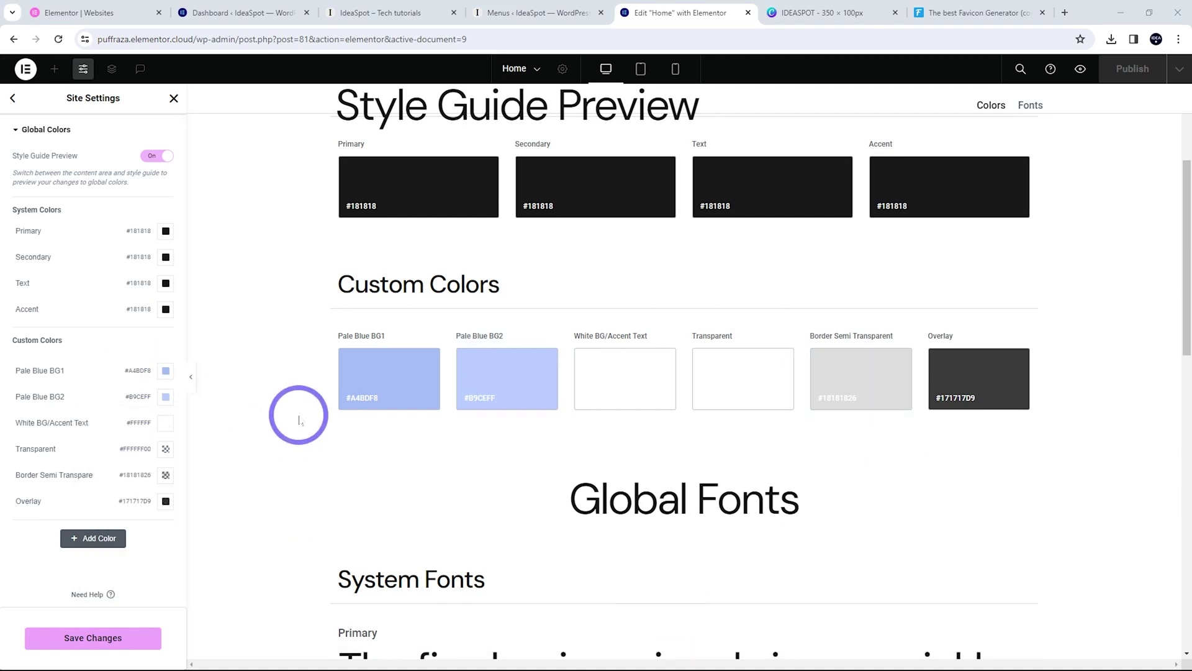
{"action": "scroll", "coordinate": [299, 421], "scroll_direction": "down", "scroll_amount": 5}
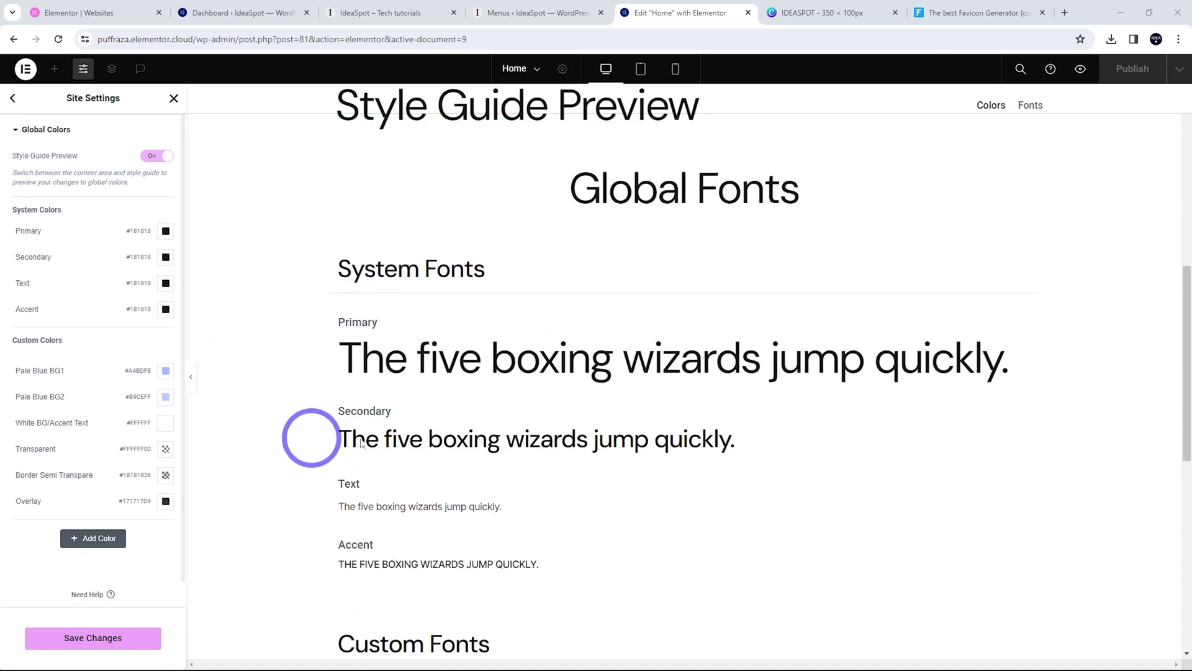
Switch the Primary global font to DM Serif Display, save, and reload the live site
{"action": "left_click", "coordinate": [367, 367]}
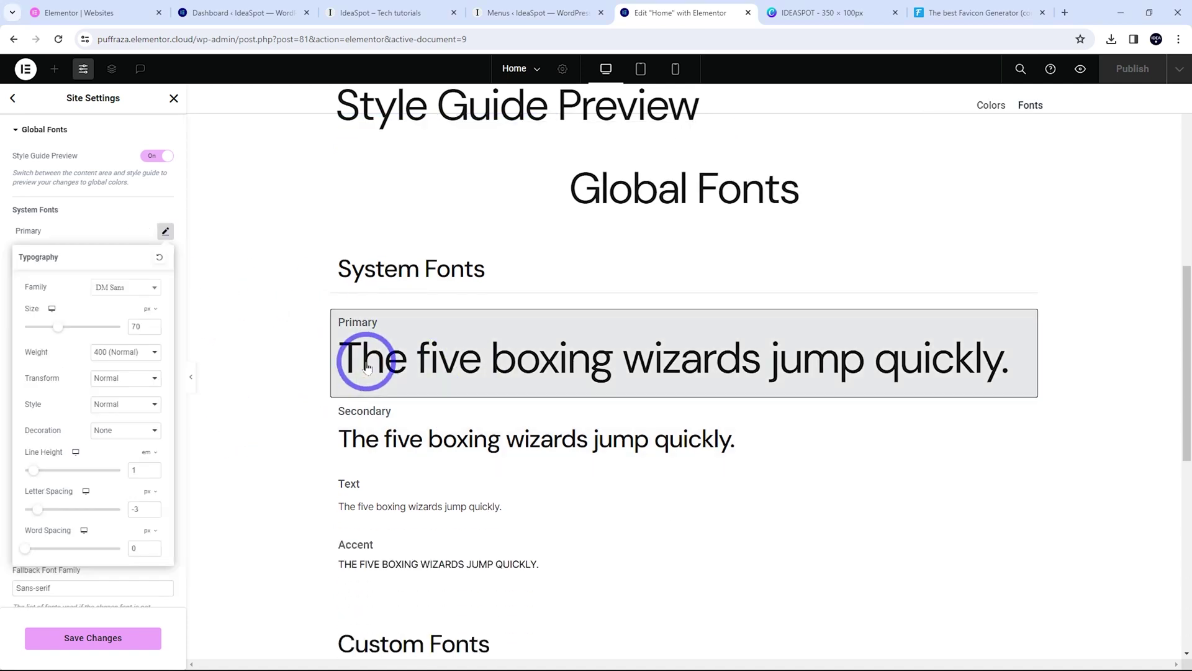
{"action": "left_click", "coordinate": [116, 293]}
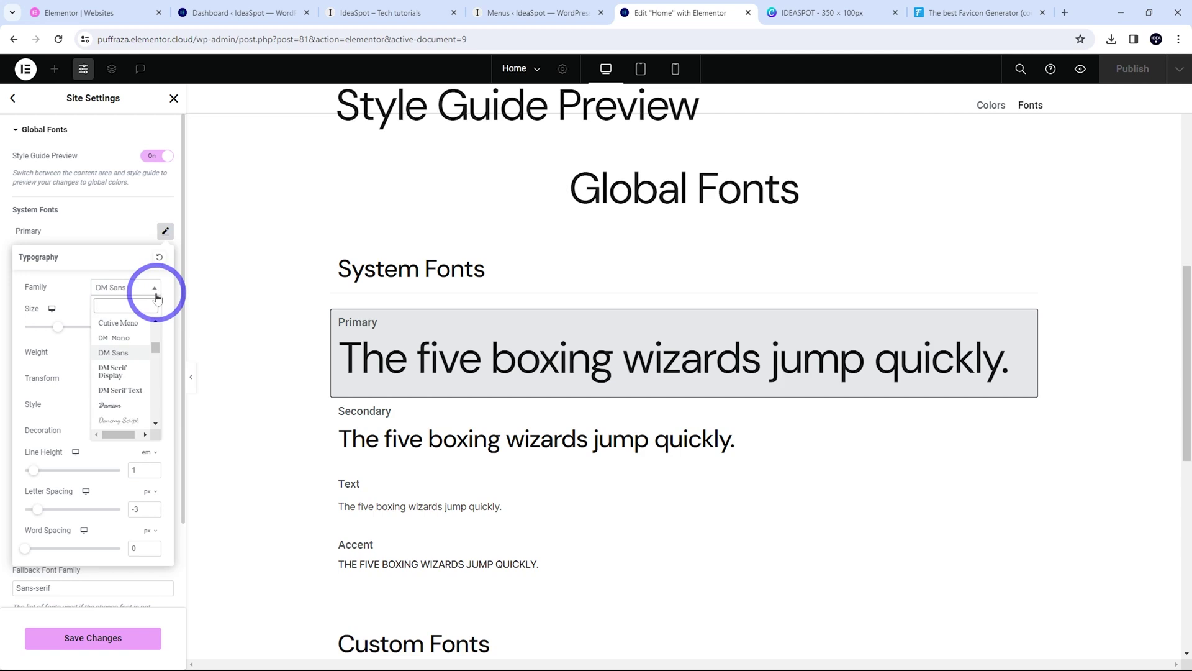
{"action": "left_click", "coordinate": [115, 374]}
{"action": "left_click", "coordinate": [87, 646]}
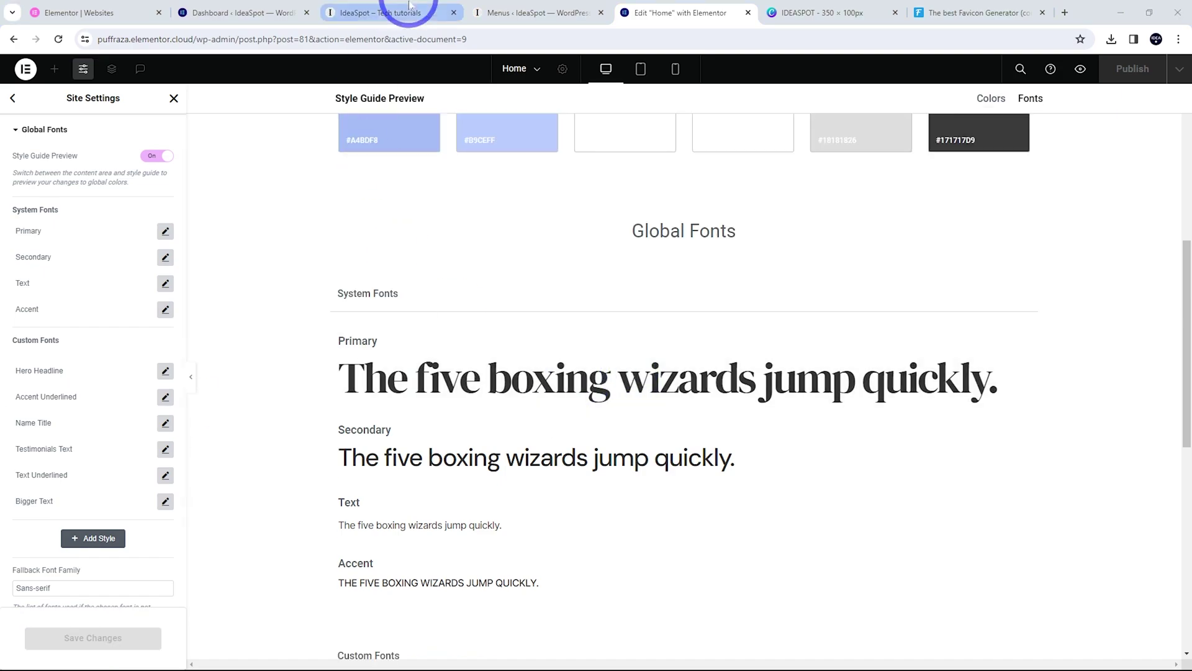
{"action": "left_click", "coordinate": [371, 12]}
{"action": "left_click", "coordinate": [58, 40]}
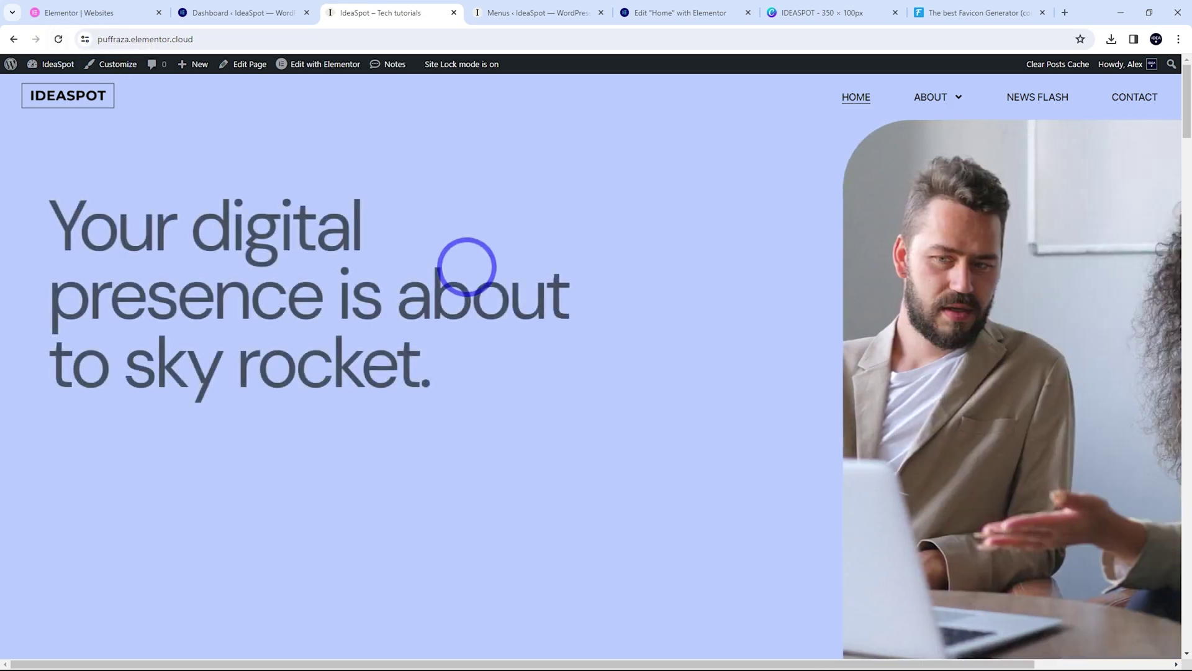
Review the live homepage's section headings in the new serif font, then return to Elementor's Global Fonts
{"action": "scroll", "coordinate": [495, 285], "scroll_direction": "down", "scroll_amount": 7}
{"action": "scroll", "coordinate": [838, 359], "scroll_direction": "down", "scroll_amount": 2}
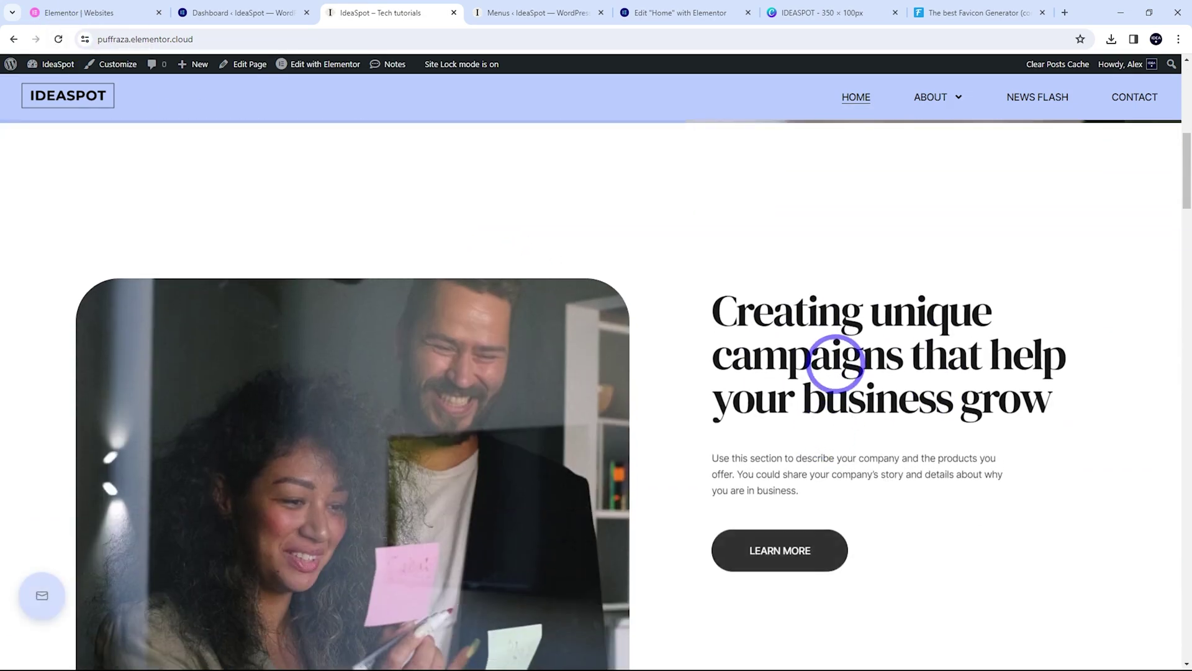
{"action": "scroll", "coordinate": [907, 362], "scroll_direction": "down", "scroll_amount": 9}
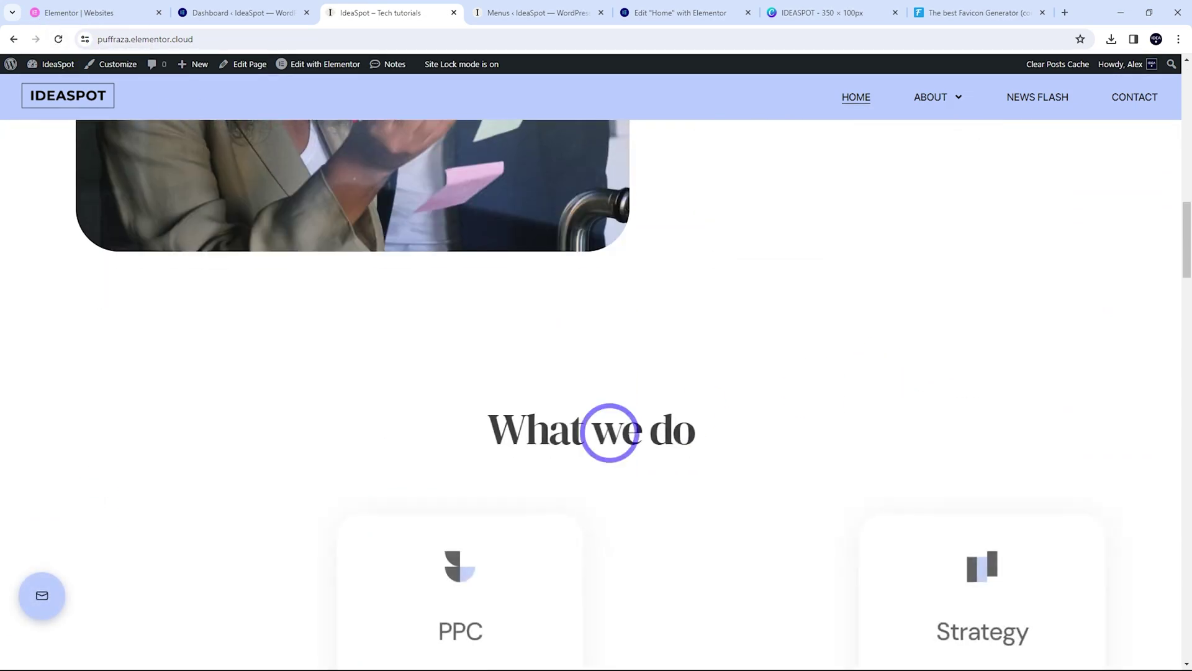
{"action": "scroll", "coordinate": [710, 441], "scroll_direction": "down", "scroll_amount": 5}
{"action": "scroll", "coordinate": [492, 503], "scroll_direction": "down", "scroll_amount": 7}
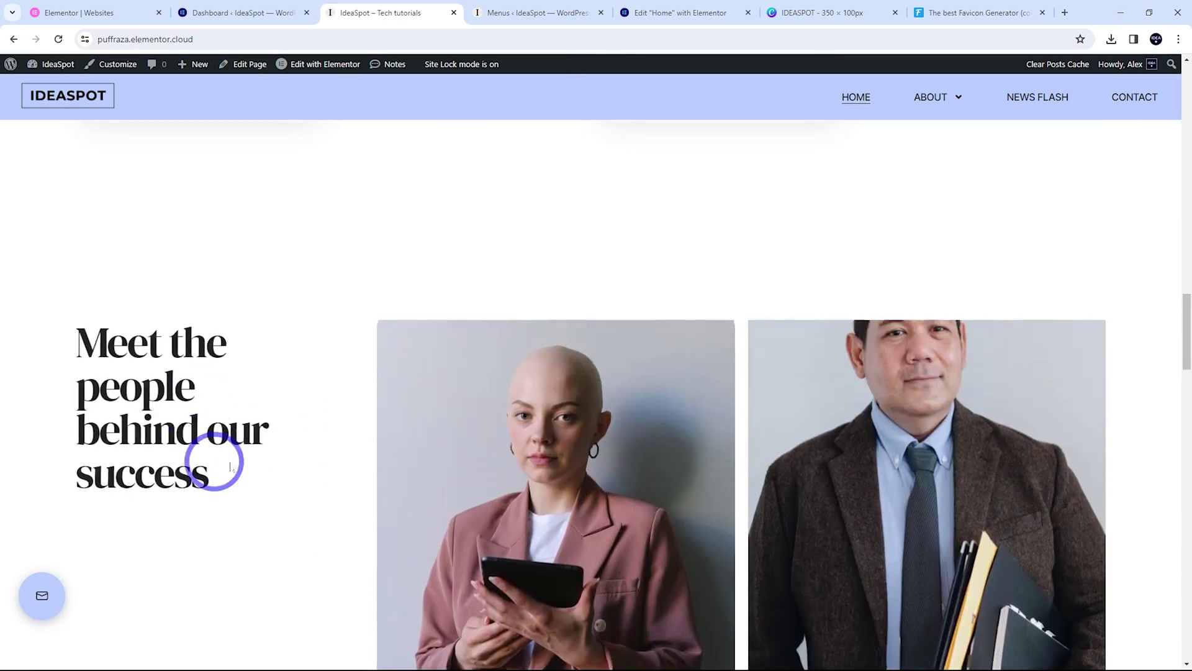
{"action": "left_click", "coordinate": [643, 15]}
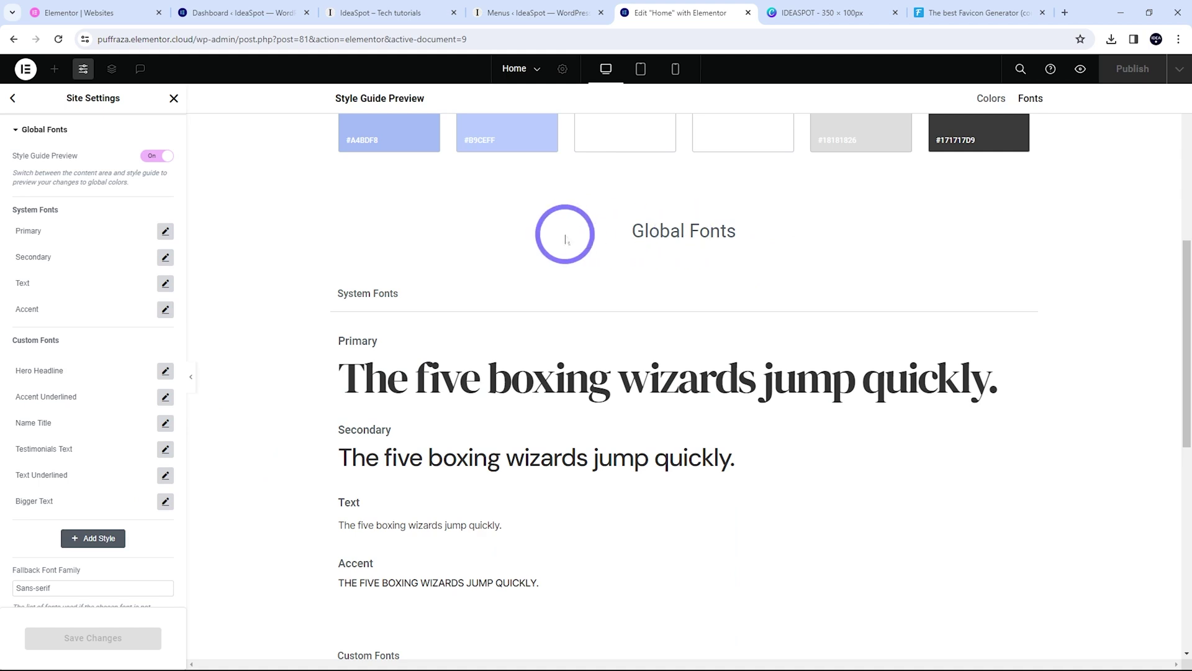
Set the Primary global font family to DM Sans and save the changes
{"action": "left_click", "coordinate": [481, 394]}
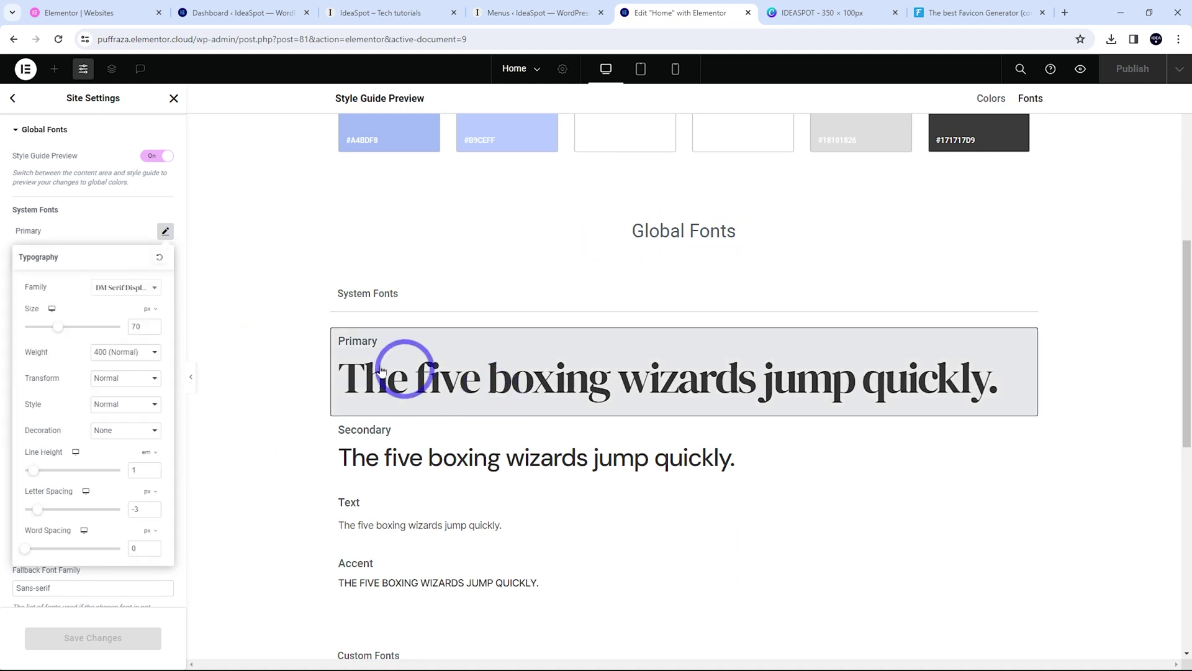
{"action": "left_click", "coordinate": [101, 285]}
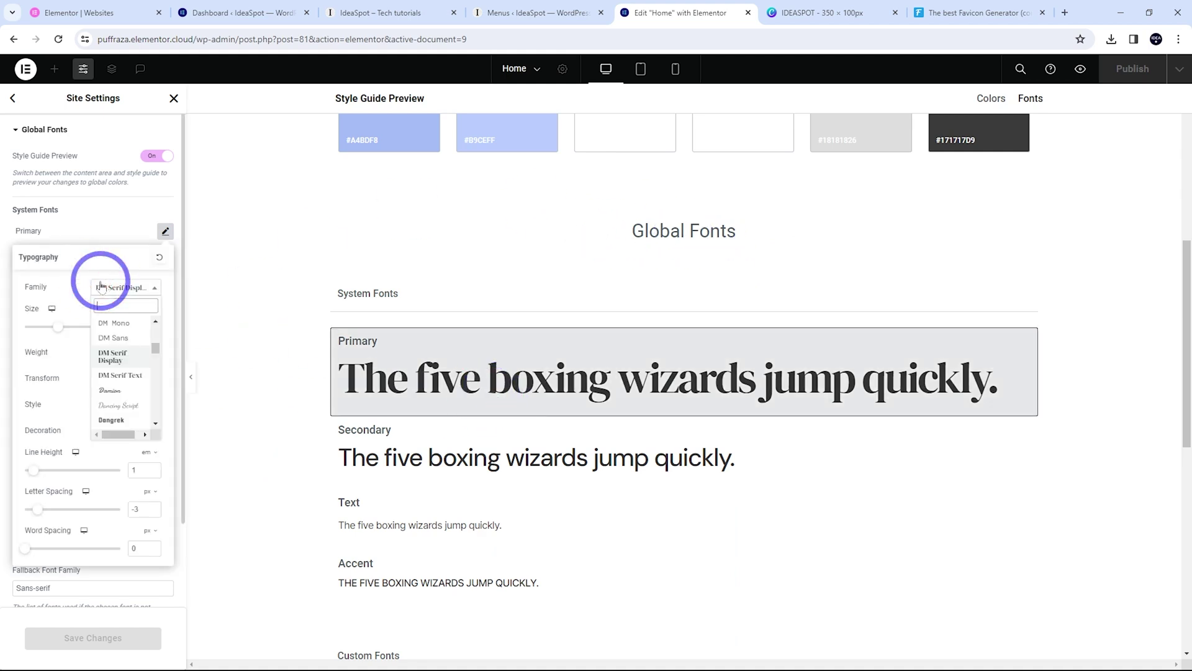
{"action": "left_click", "coordinate": [113, 337]}
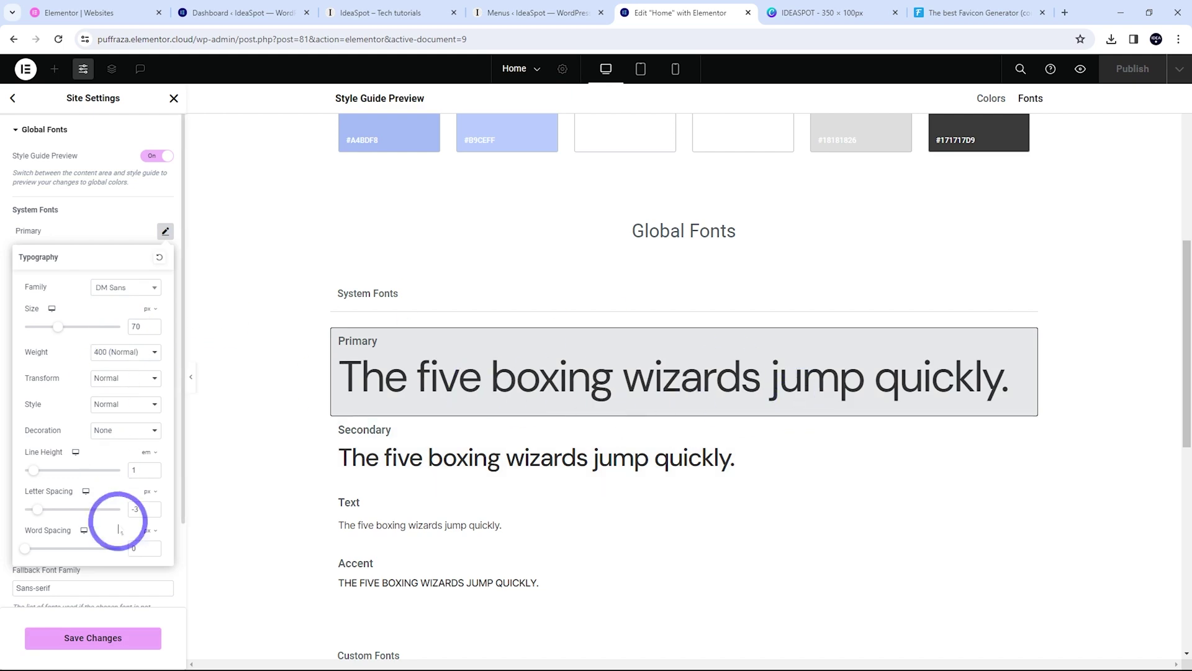
{"action": "left_click", "coordinate": [121, 639]}
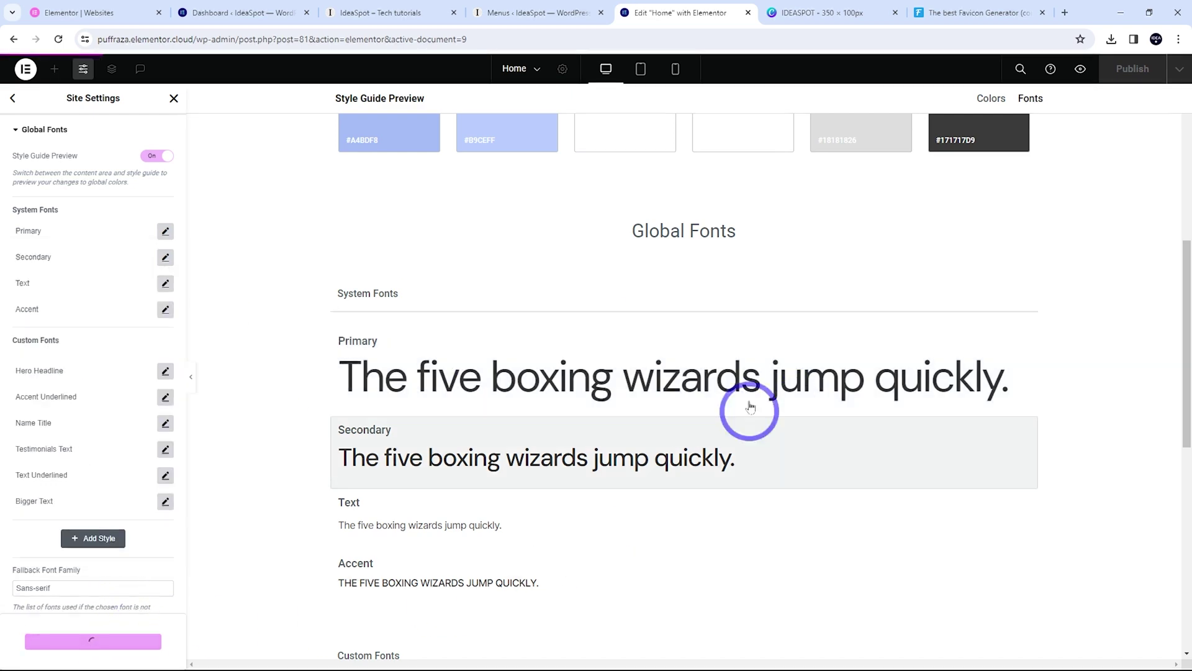
Check the live homepage hero now displayed in DM Sans
{"action": "scroll", "coordinate": [434, 298], "scroll_direction": "down", "scroll_amount": 4}
{"action": "scroll", "coordinate": [410, 303], "scroll_direction": "down", "scroll_amount": 4}
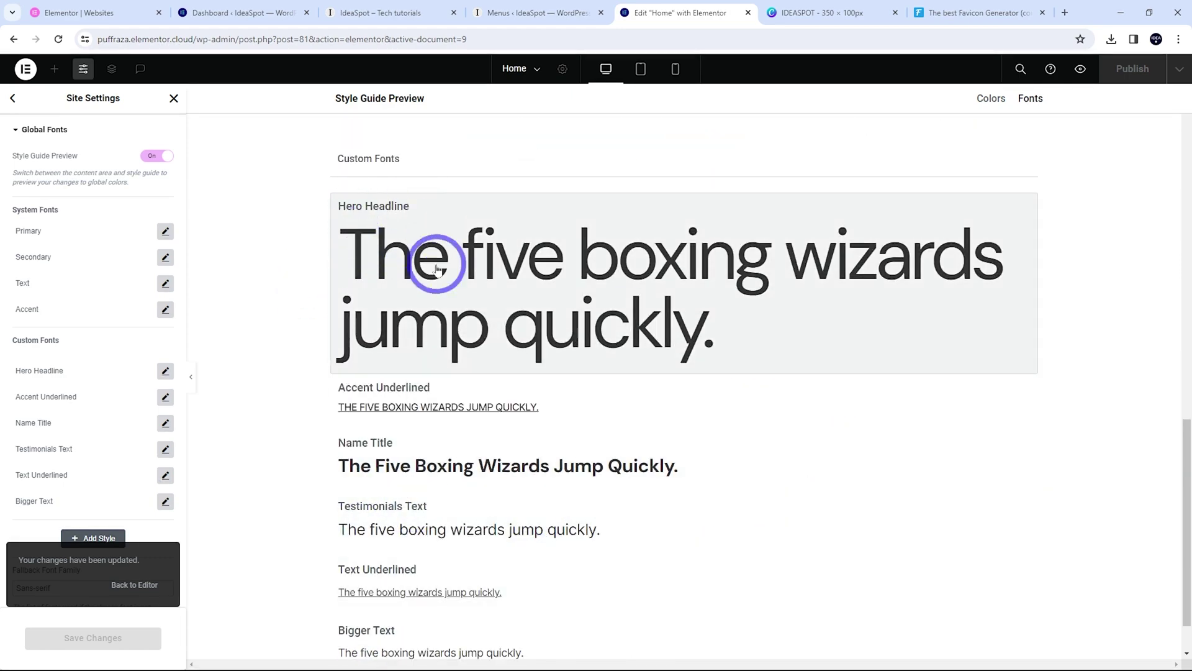
{"action": "left_click", "coordinate": [388, 12]}
{"action": "scroll", "coordinate": [519, 346], "scroll_direction": "up", "scroll_amount": 15}
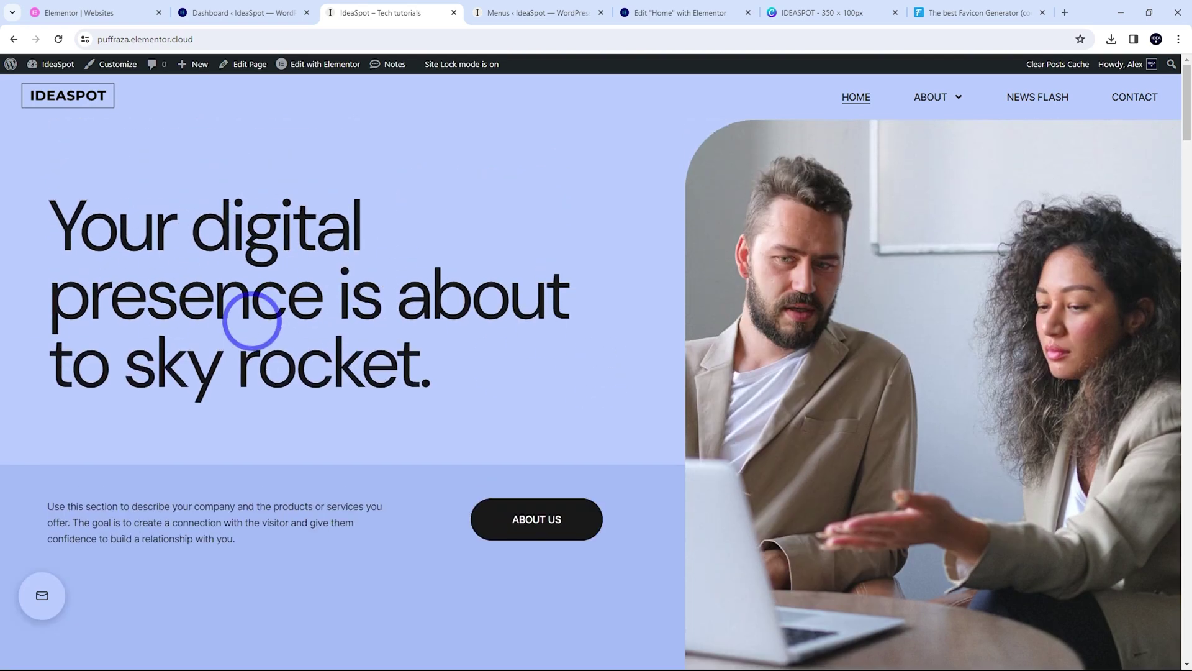
Close Site Settings, check the Pages list showing seven published pages, and return to editing Home
{"action": "left_click", "coordinate": [657, 13]}
{"action": "scroll", "coordinate": [578, 373], "scroll_direction": "up", "scroll_amount": 4}
{"action": "scroll", "coordinate": [593, 433], "scroll_direction": "up", "scroll_amount": 6}
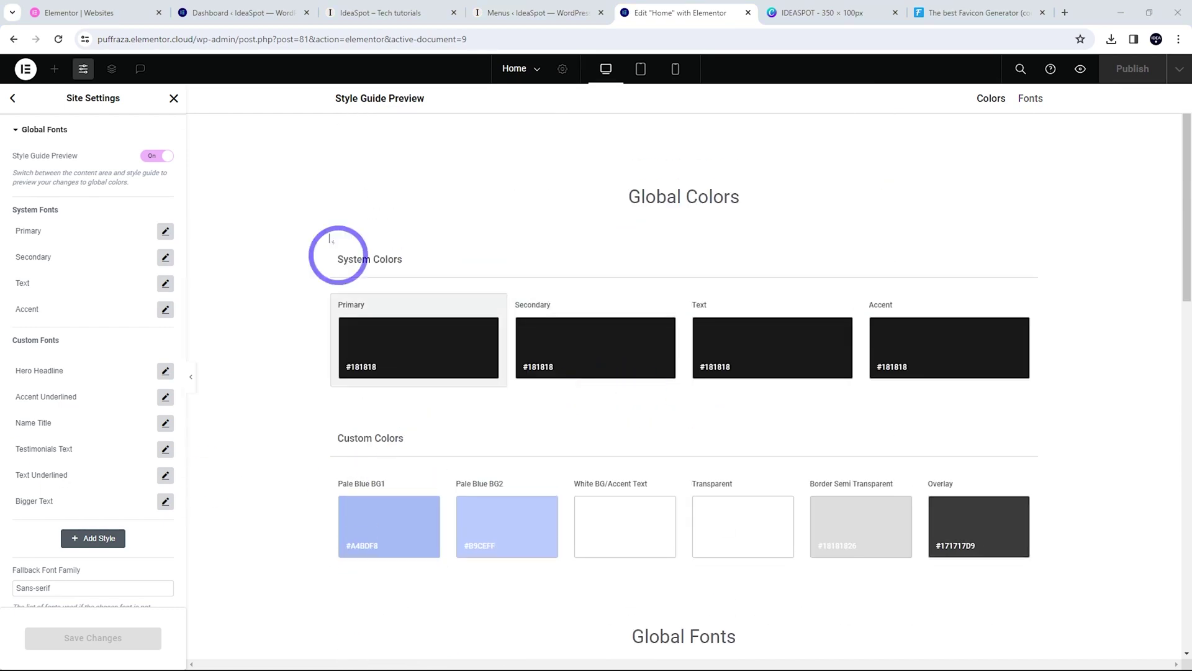
{"action": "left_click", "coordinate": [175, 100]}
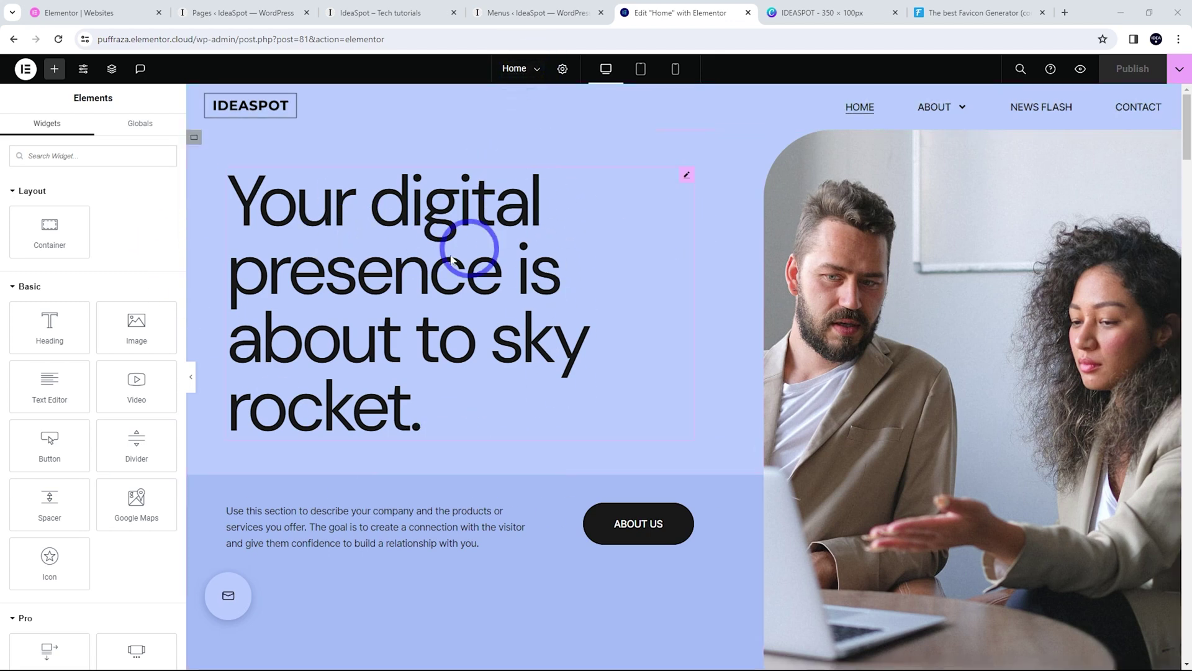
{"action": "left_click", "coordinate": [238, 14]}
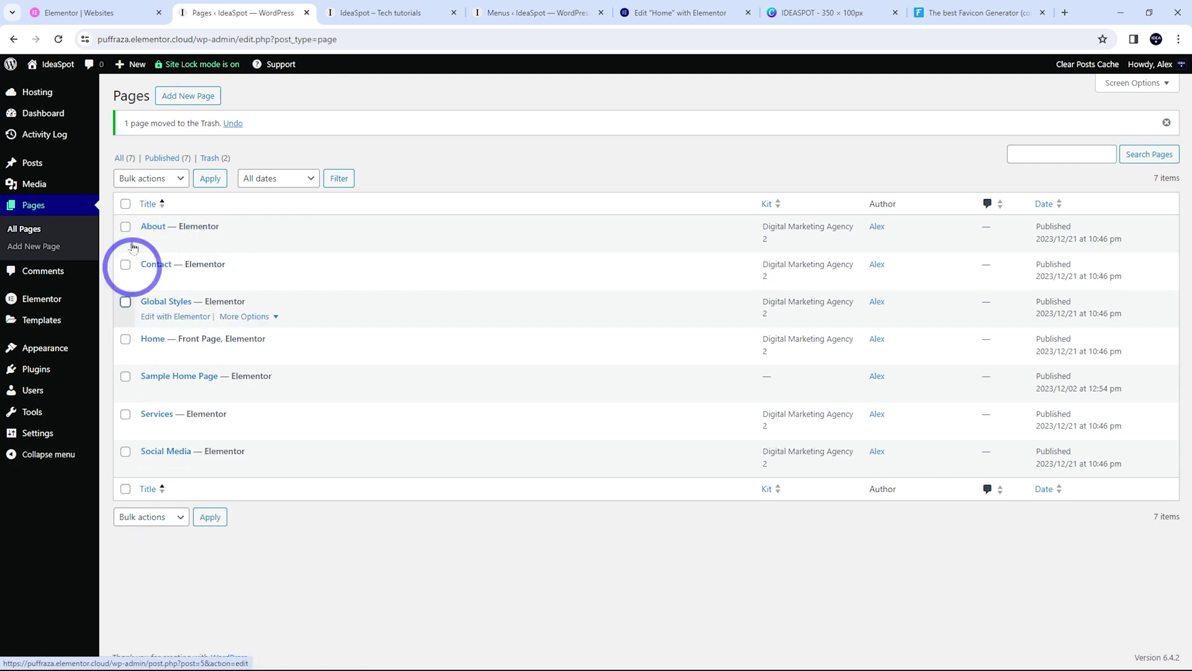
{"action": "left_click", "coordinate": [649, 14]}
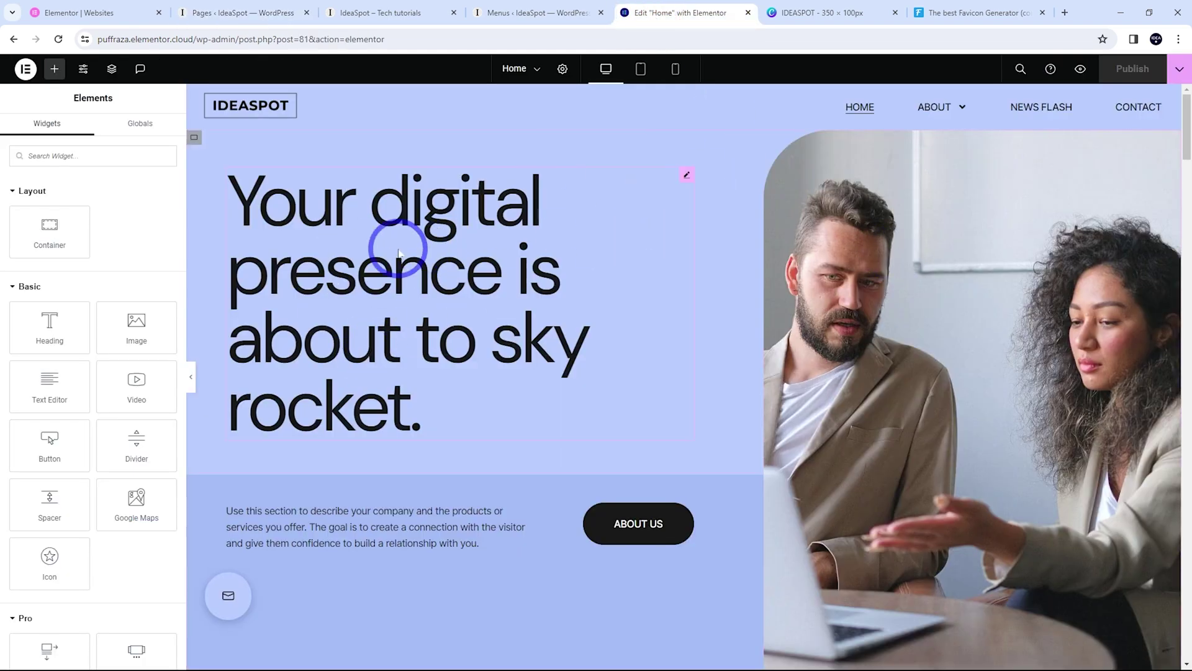
{"action": "left_click", "coordinate": [412, 227]}
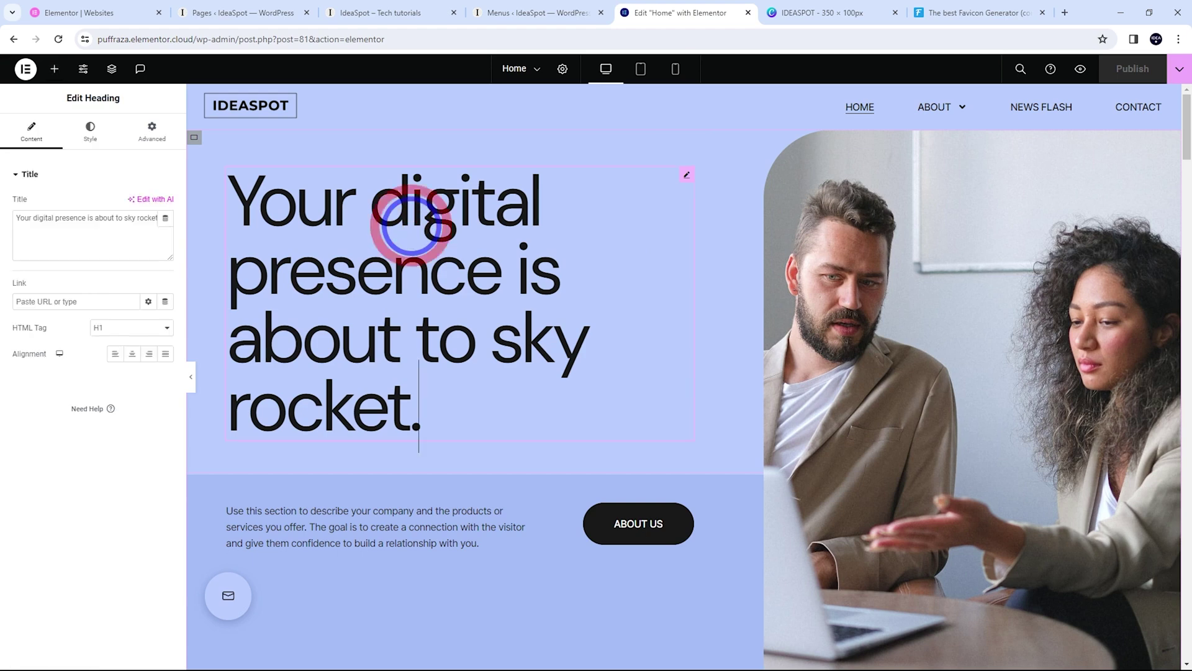
{"action": "left_click", "coordinate": [382, 396]}
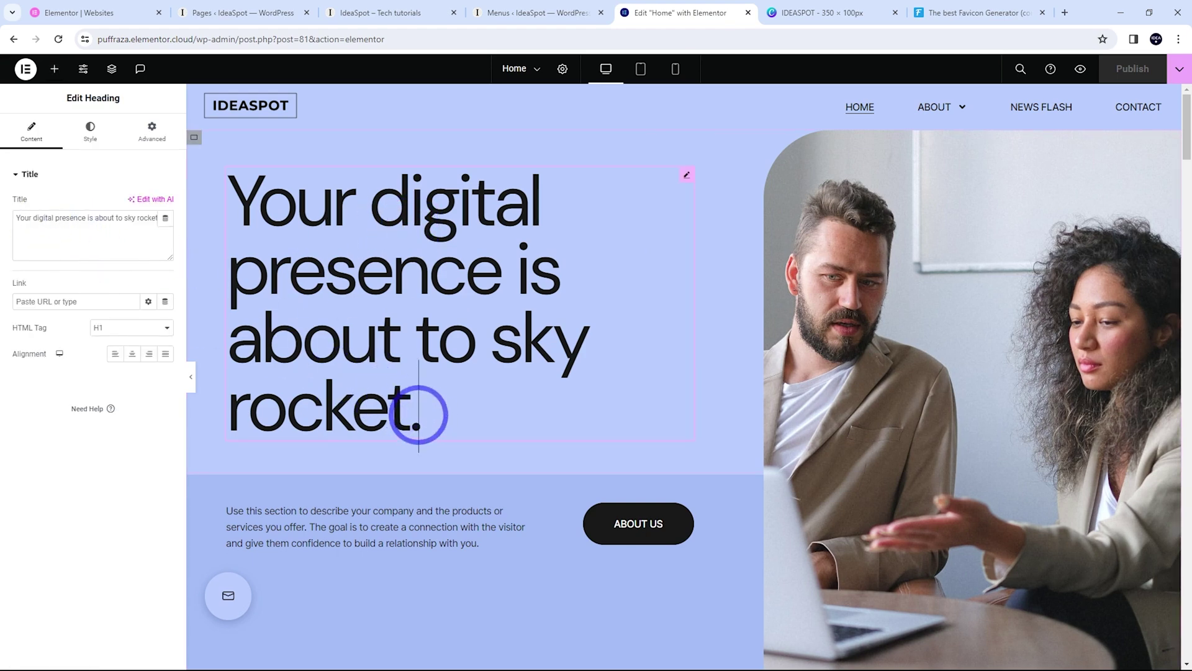
{"action": "key", "text": "BackSpace"}
{"action": "key", "text": "BackSpace"}
{"action": "key", "text": "BackSpace"}
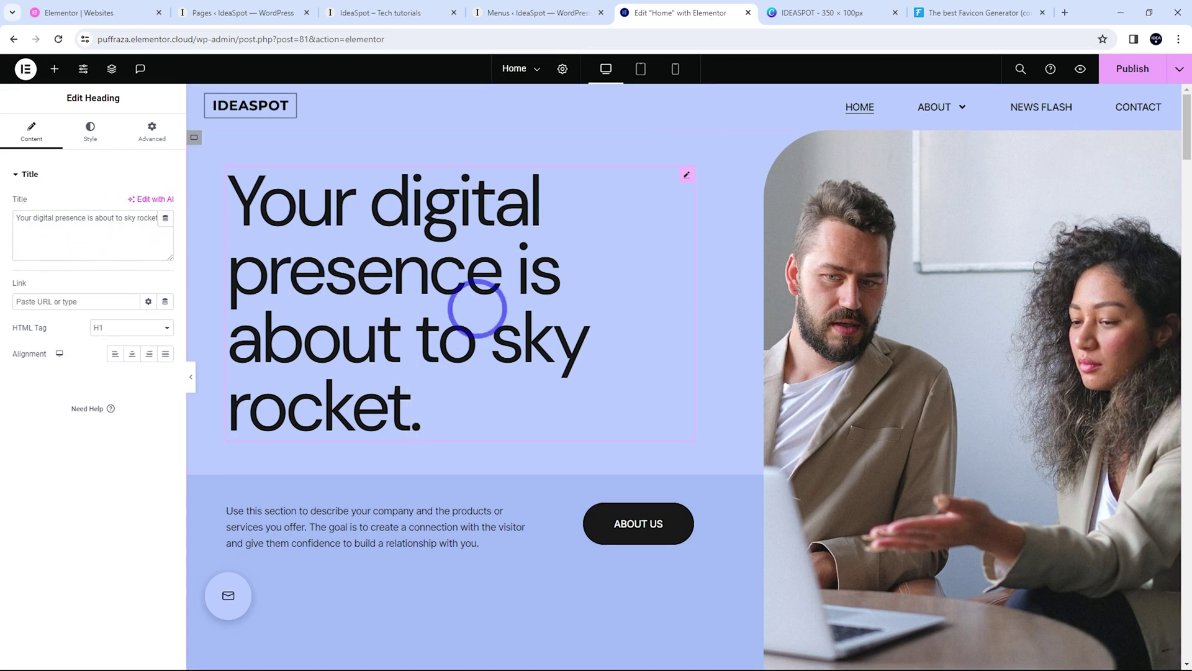
{"action": "left_click", "coordinate": [54, 68]}
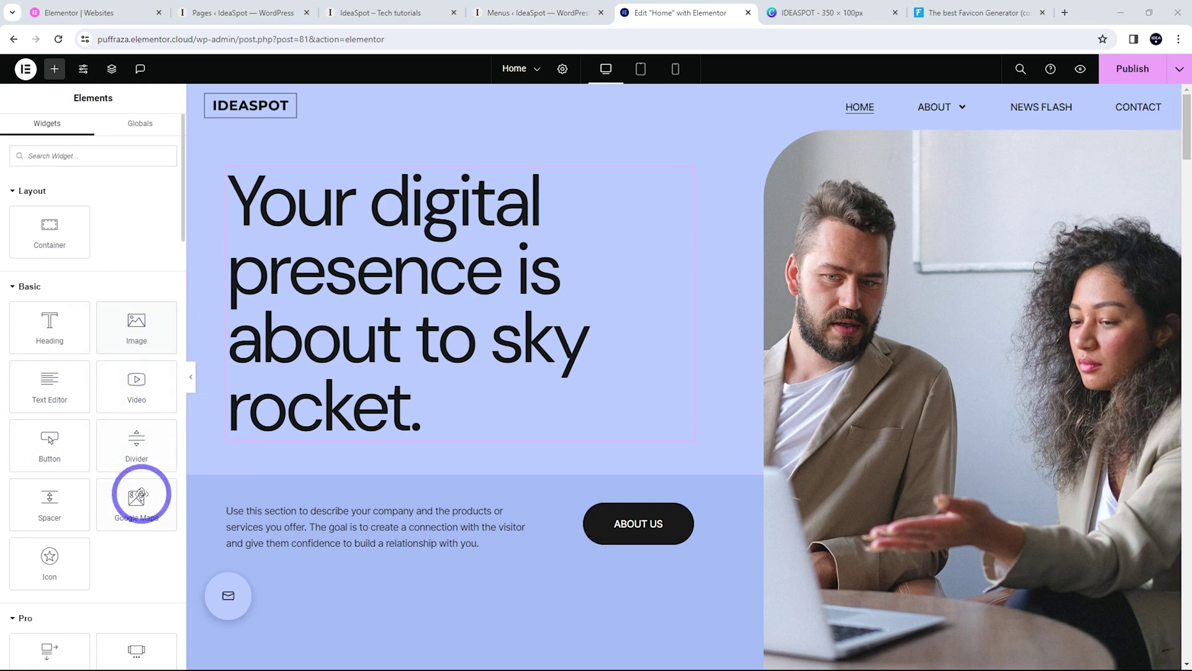
Drop a Text Editor paragraph below the hero heading and launch Write with AI for it
{"action": "left_click_drag", "start_coordinate": [59, 372], "coordinate": [330, 425]}
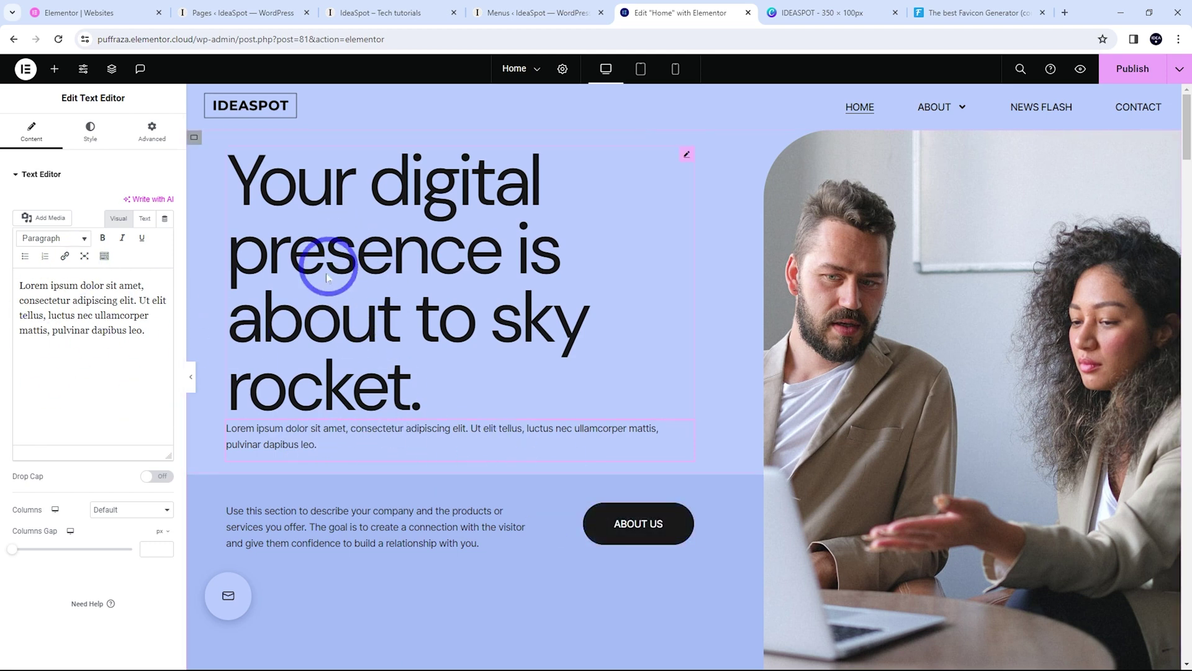
{"action": "left_click", "coordinate": [309, 442]}
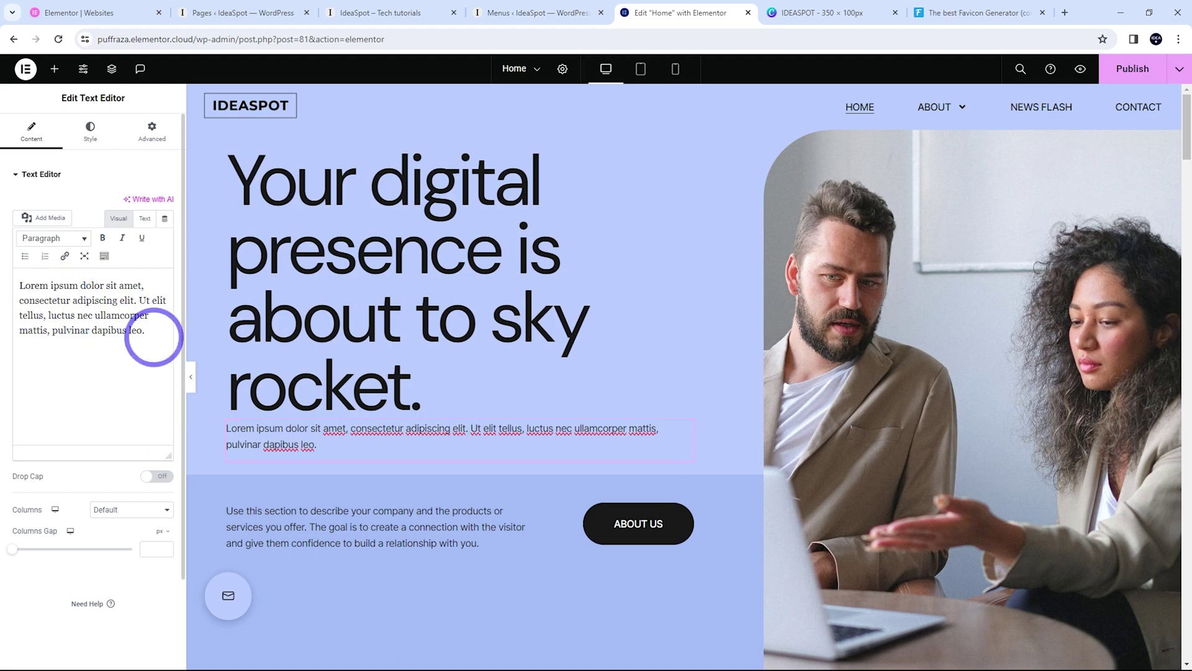
{"action": "left_click", "coordinate": [154, 200]}
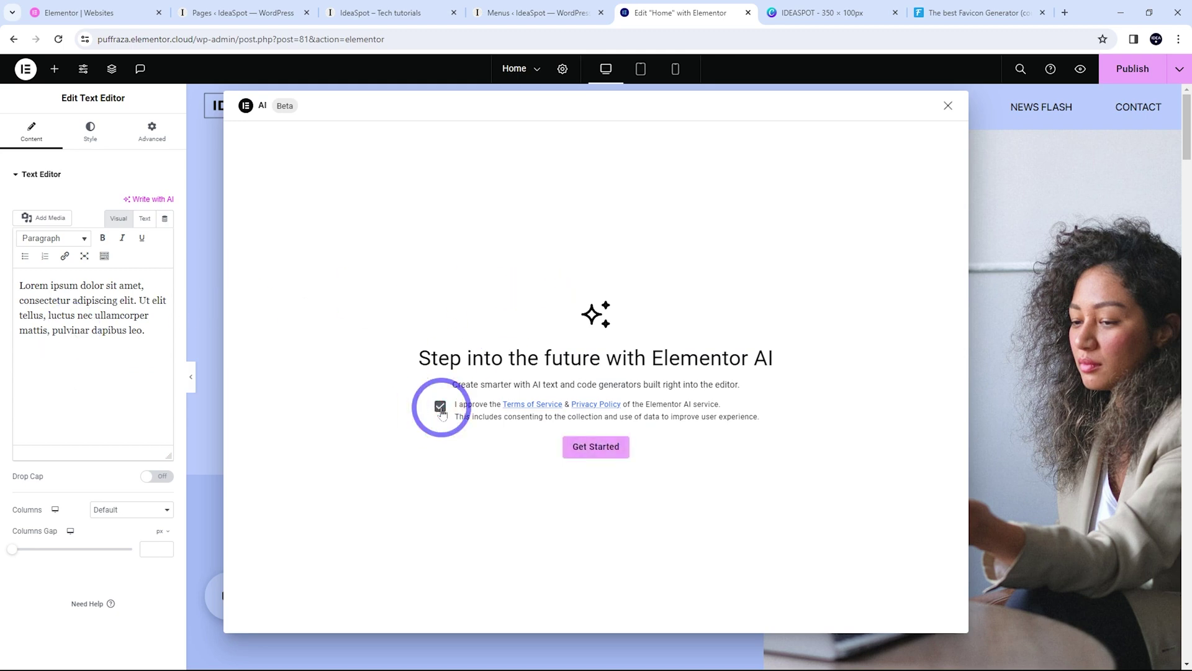
Accept the AI terms, generate an IdeaSpot Tech Tutorials intro, and insert it into the paragraph
{"action": "left_click", "coordinate": [595, 448]}
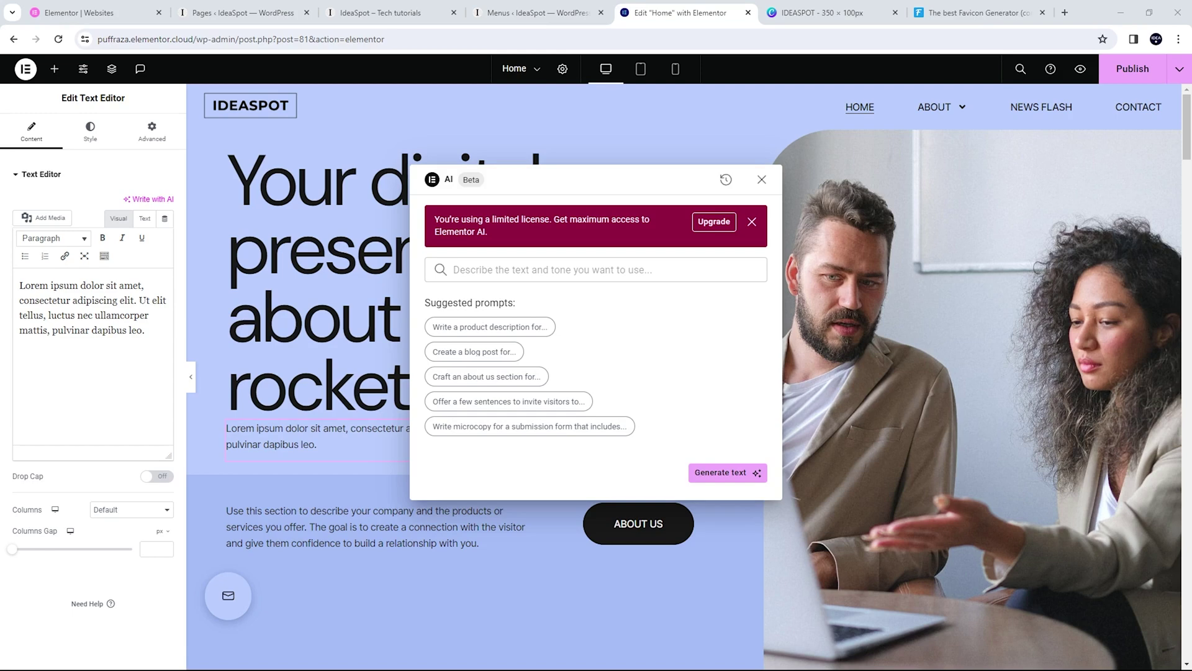
{"action": "left_click", "coordinate": [521, 268]}
{"action": "type", "text": "25 word intro to ideaspot tech tutorials"}
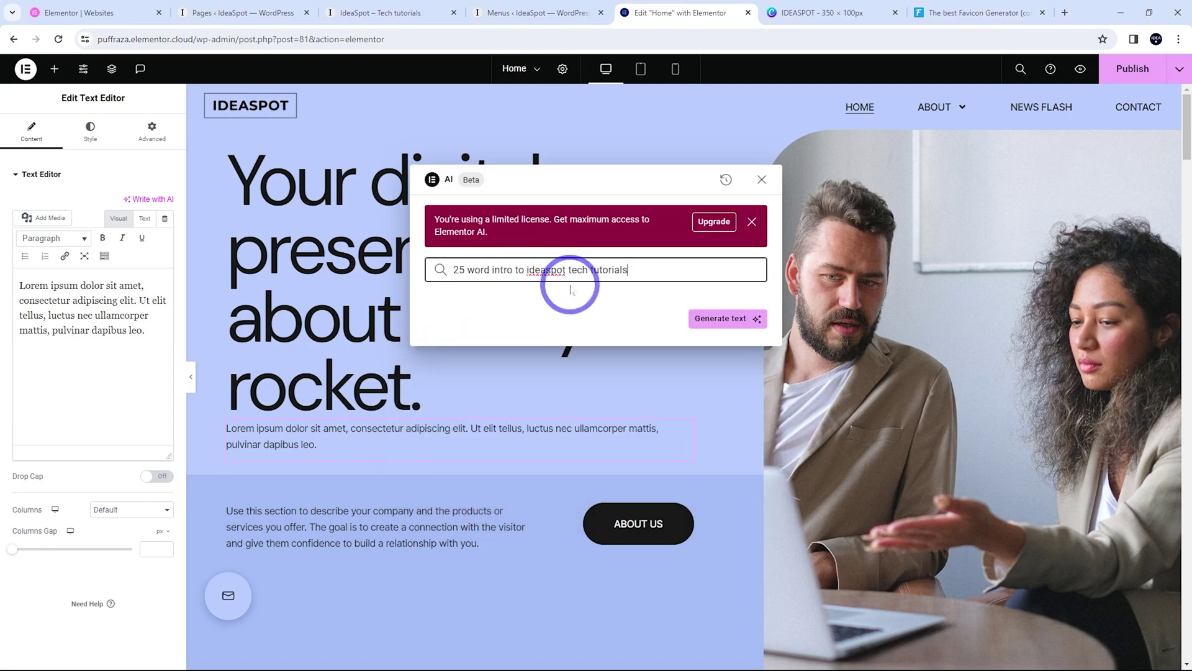
{"action": "left_click", "coordinate": [706, 316]}
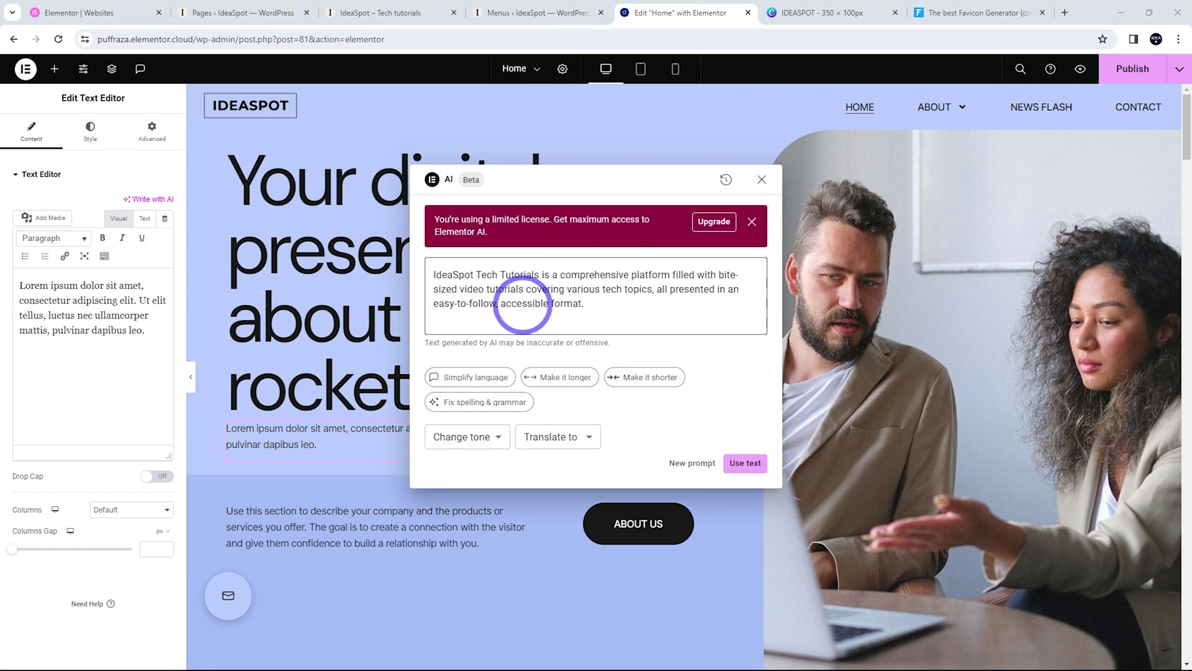
{"action": "left_click", "coordinate": [745, 463]}
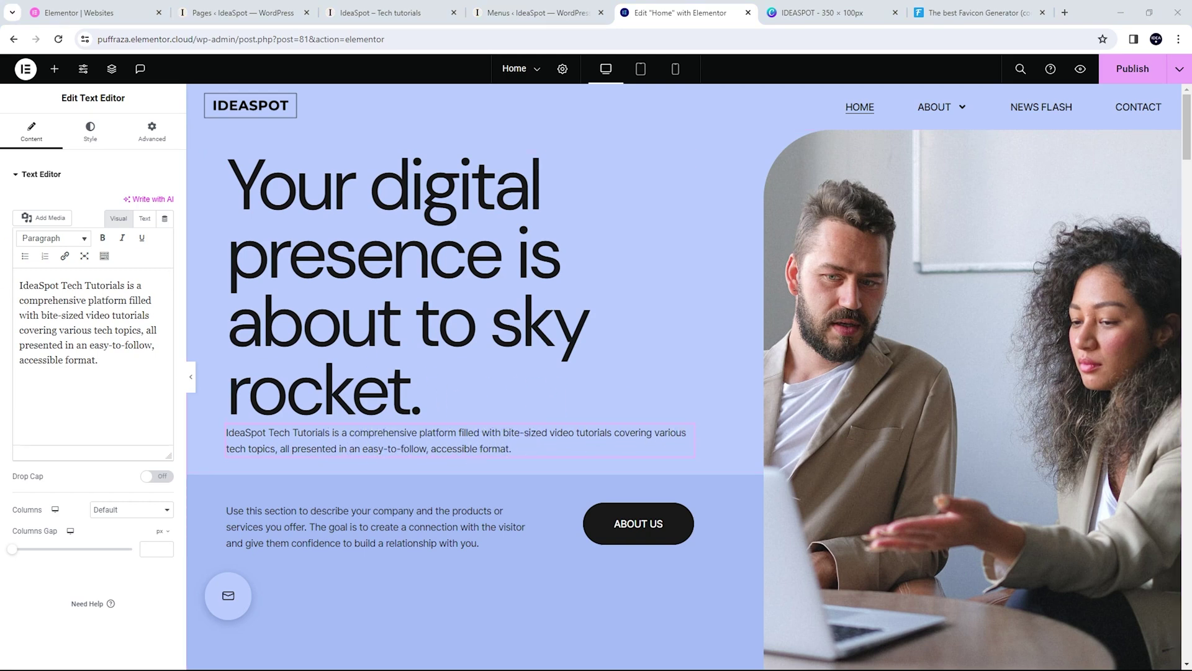
Close the reopened AI assistant without changes and select the hero photo
{"action": "left_click", "coordinate": [152, 200]}
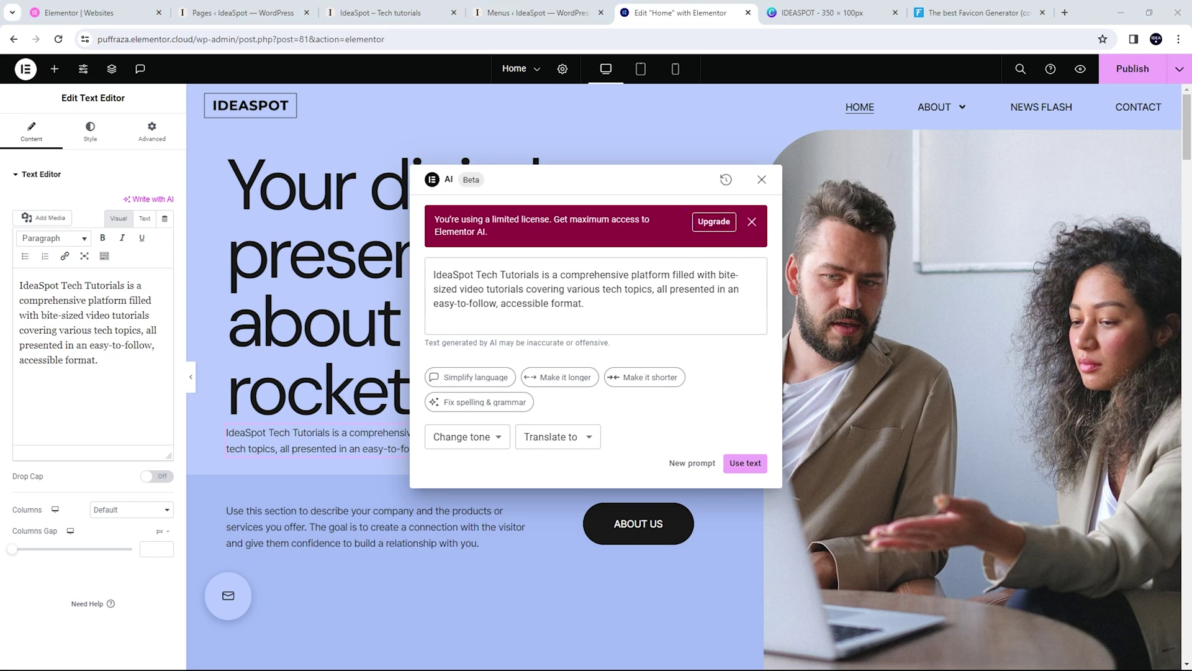
{"action": "left_click", "coordinate": [763, 180]}
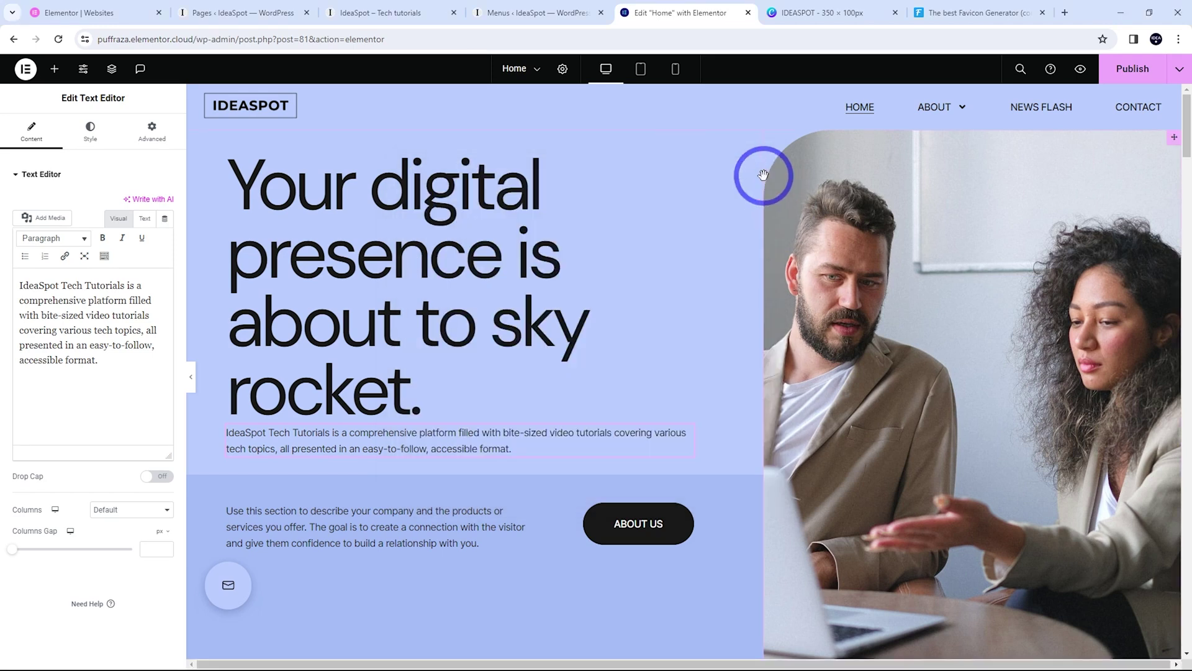
{"action": "left_click", "coordinate": [923, 311]}
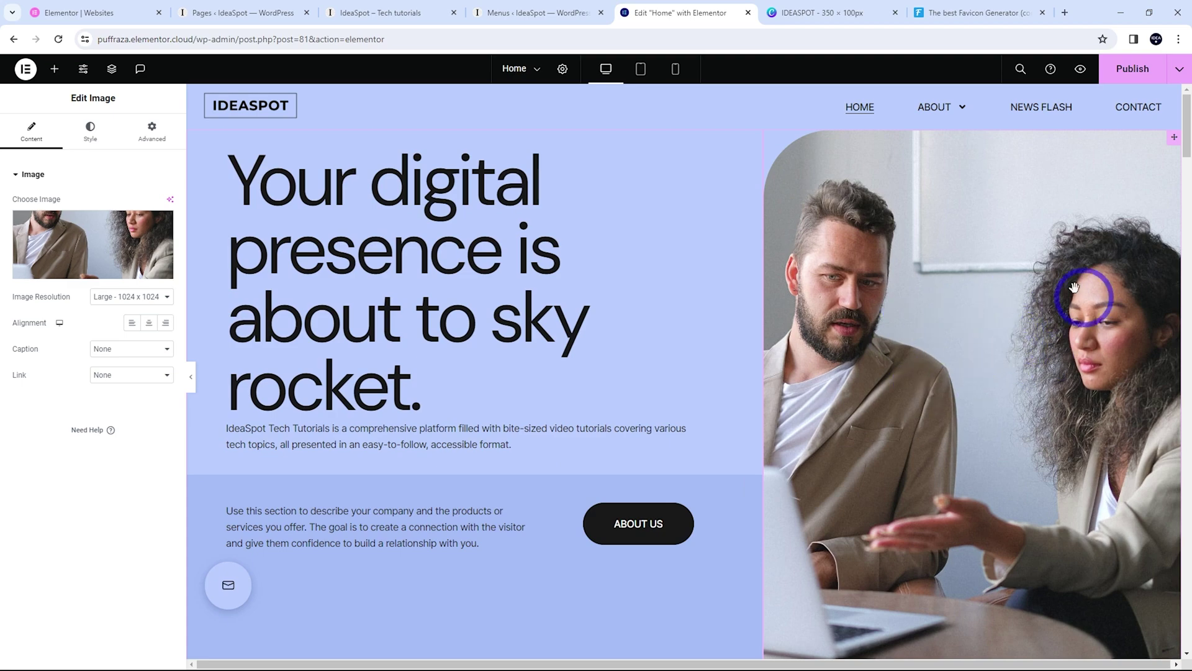
Upload the four Pexels JPGs and make the laptop-on-marble photo the hero image
{"action": "left_click", "coordinate": [92, 261]}
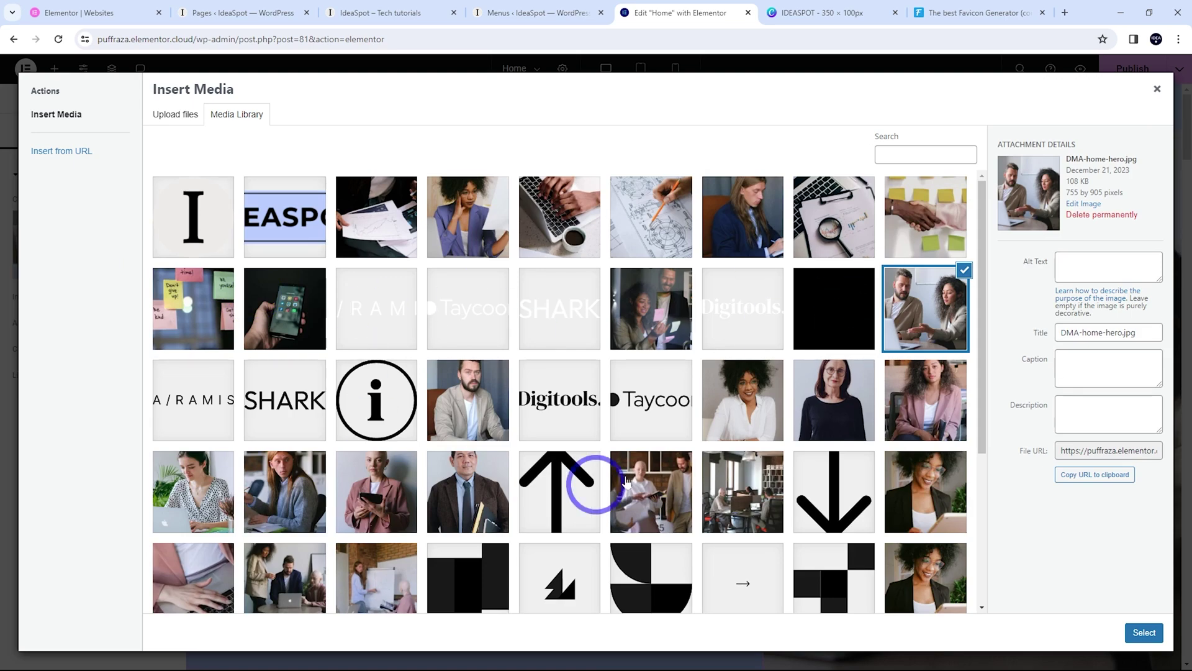
{"action": "scroll", "coordinate": [544, 493], "scroll_direction": "down", "scroll_amount": 3}
{"action": "scroll", "coordinate": [551, 360], "scroll_direction": "up", "scroll_amount": 3}
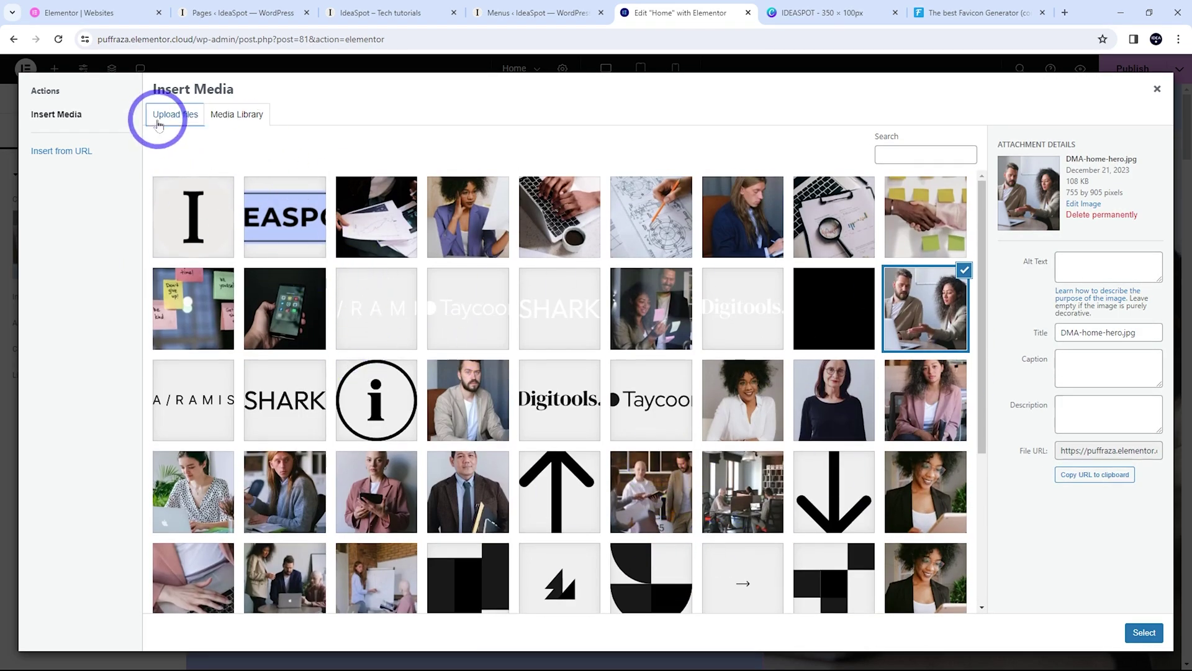
{"action": "left_click", "coordinate": [163, 117]}
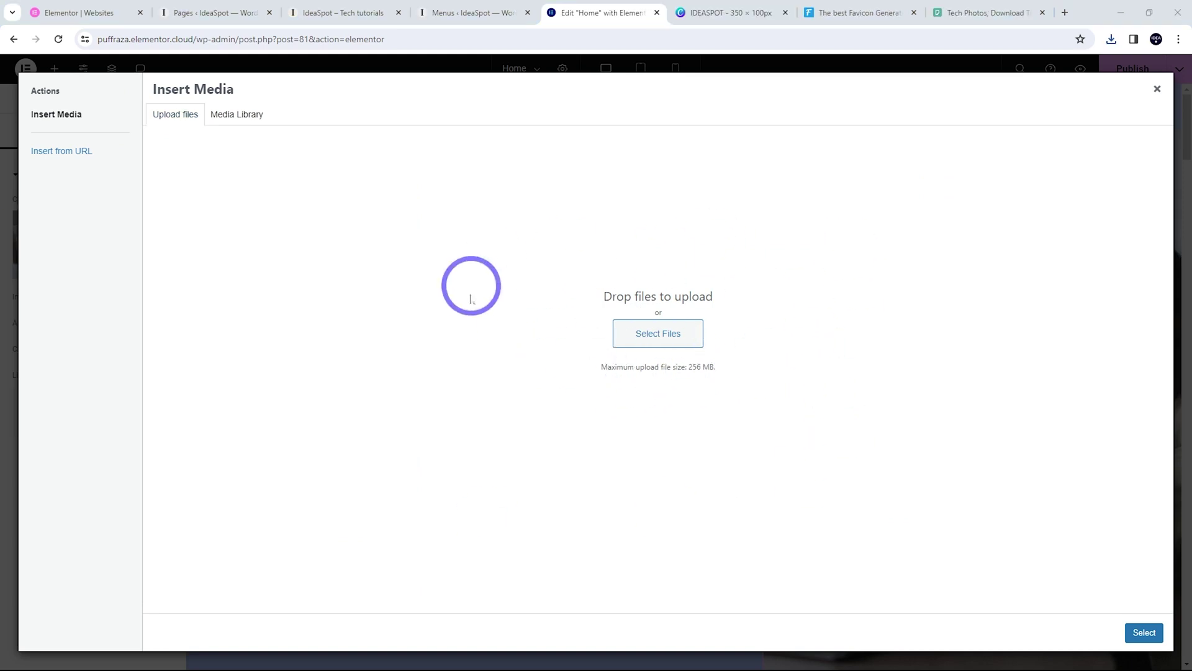
{"action": "left_click", "coordinate": [638, 335]}
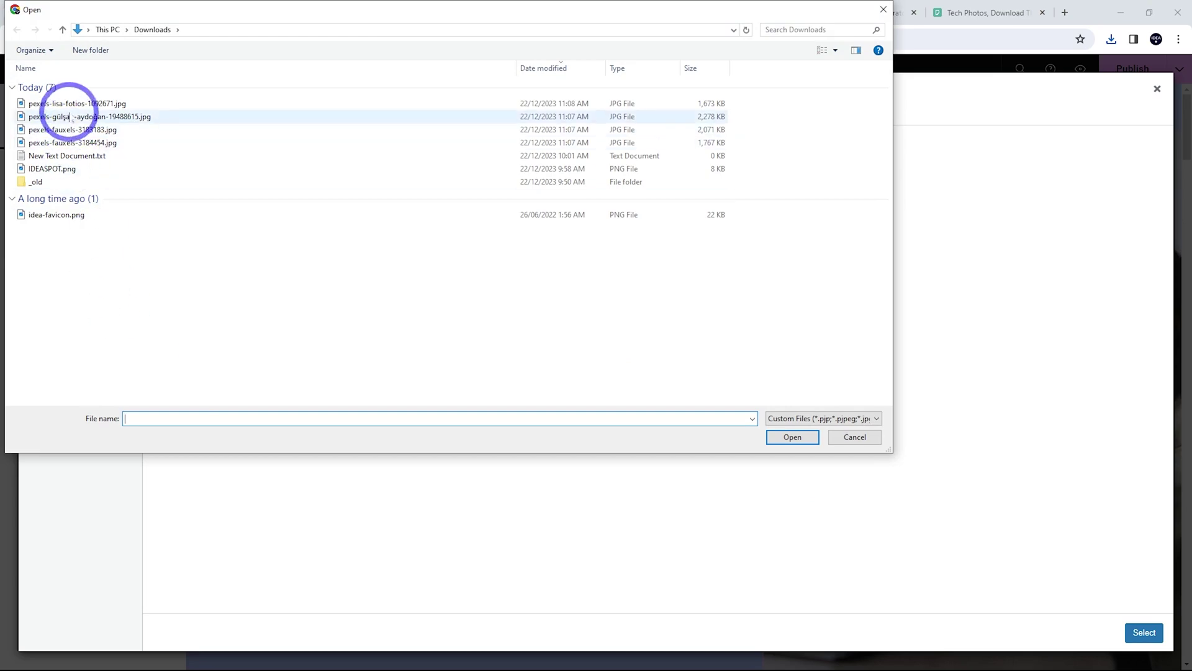
{"action": "left_click", "coordinate": [63, 103]}
{"action": "left_click", "coordinate": [53, 142], "text": "shift"}
{"action": "left_click", "coordinate": [792, 436]}
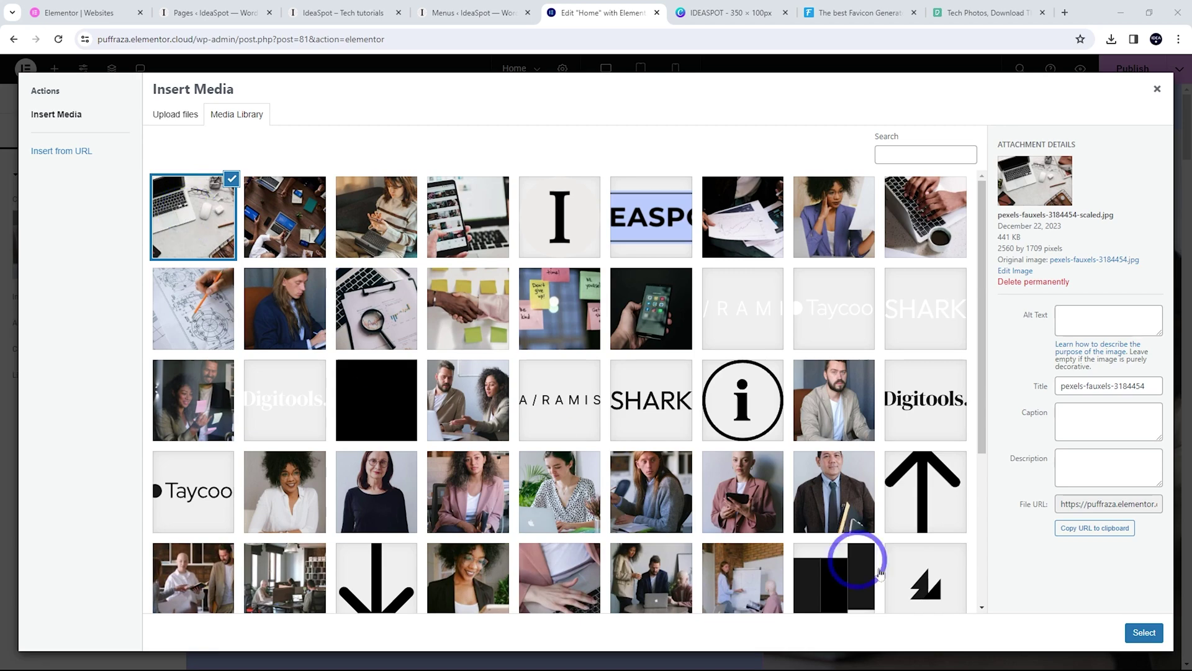
{"action": "left_click", "coordinate": [1134, 632]}
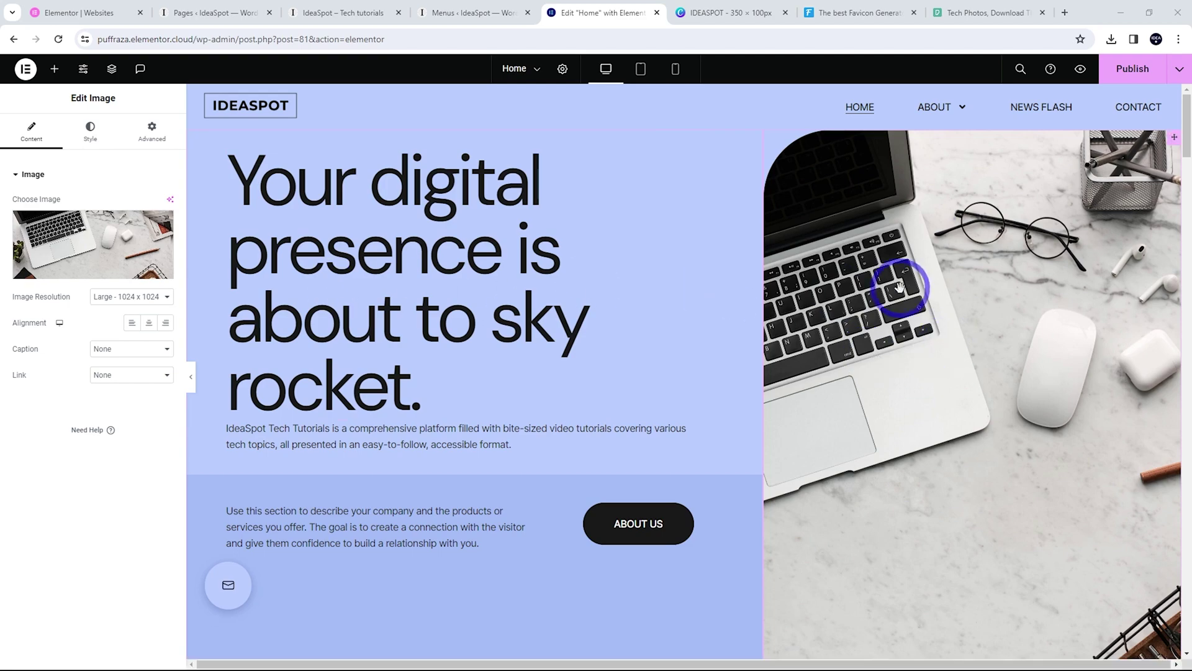
{"action": "left_click", "coordinate": [987, 12]}
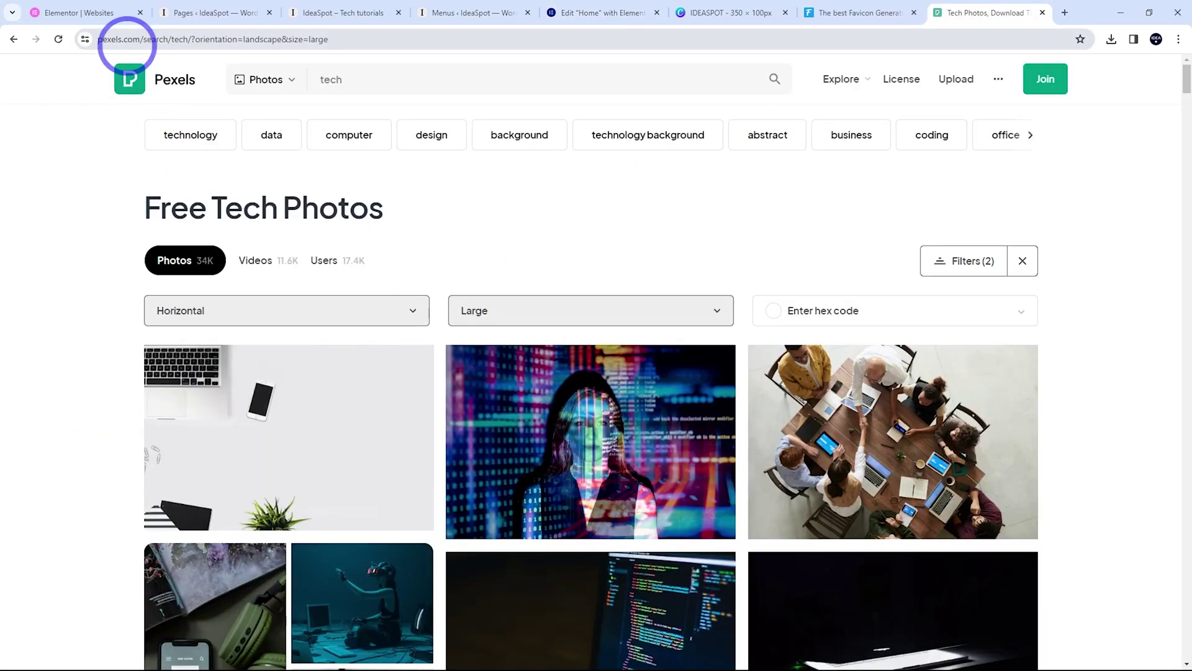
Browse the Pexels Free Tech Photos results, then go back to the Home page editor
{"action": "scroll", "coordinate": [891, 273], "scroll_direction": "down", "scroll_amount": 3}
{"action": "scroll", "coordinate": [877, 440], "scroll_direction": "up", "scroll_amount": 3}
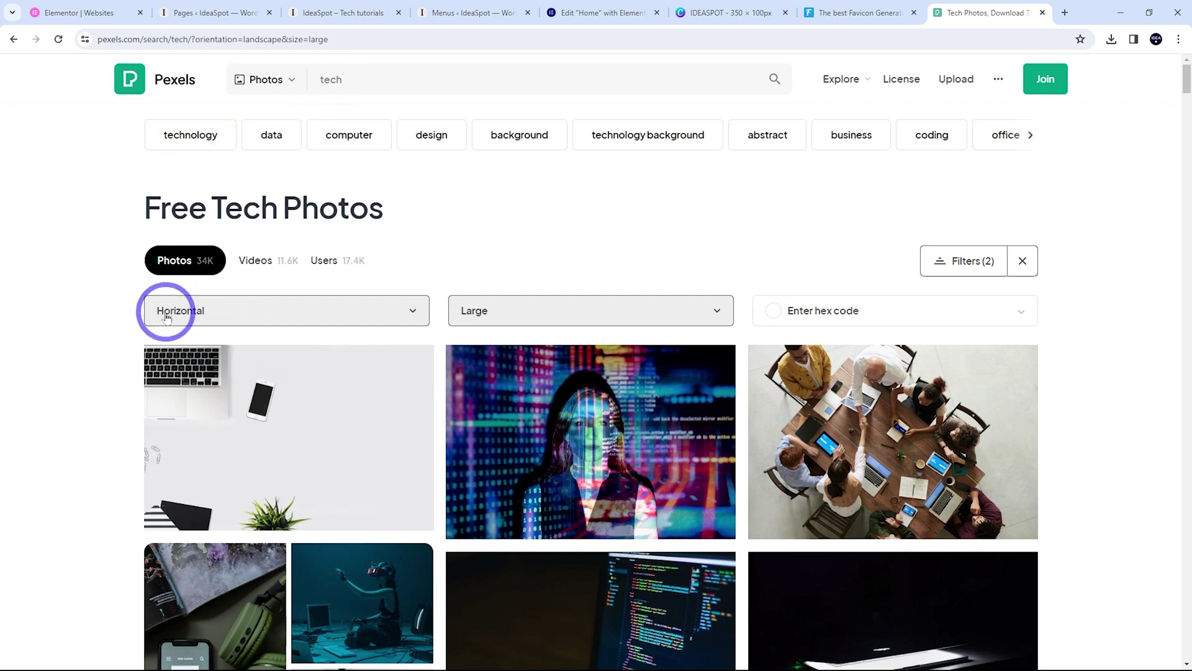
{"action": "left_click", "coordinate": [594, 14]}
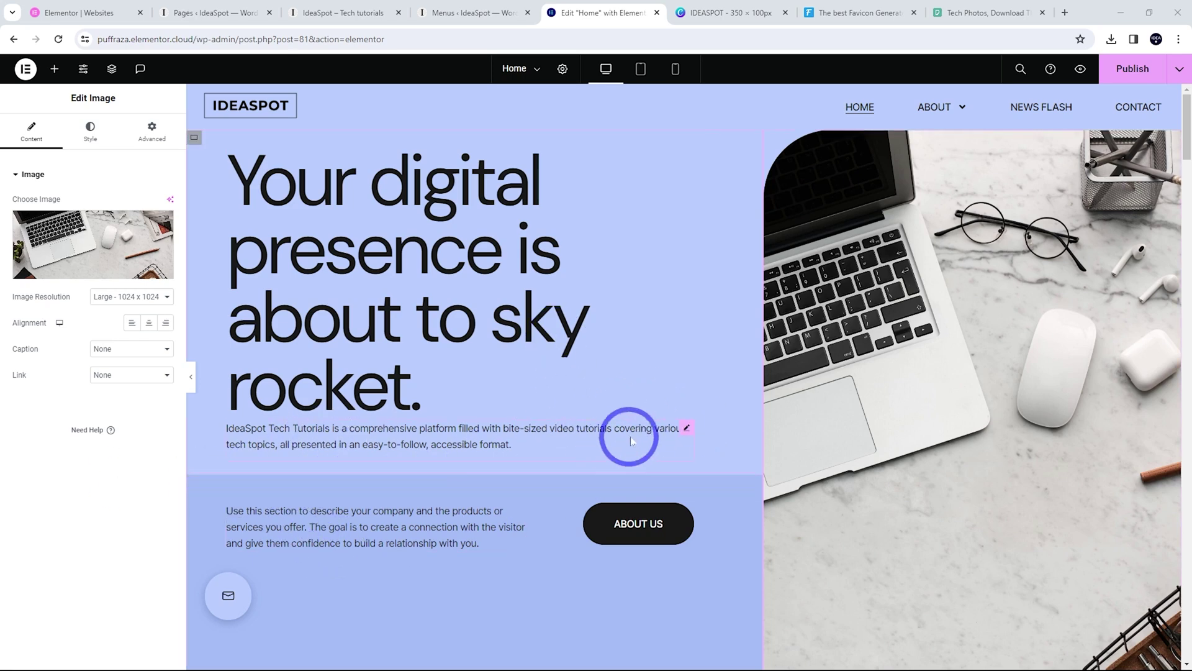
Move the IdeaSpot Tech Tutorials paragraph into the campaign section and delete the 'Use this section…' placeholder
{"action": "mouse_move", "coordinate": [688, 433]}
{"action": "left_mouse_down"}
{"action": "mouse_move", "coordinate": [531, 434]}
{"action": "mouse_move", "coordinate": [418, 519]}
{"action": "mouse_move", "coordinate": [266, 500]}
{"action": "mouse_move", "coordinate": [267, 546]}
{"action": "left_mouse_up"}
{"action": "left_click", "coordinate": [314, 527]}
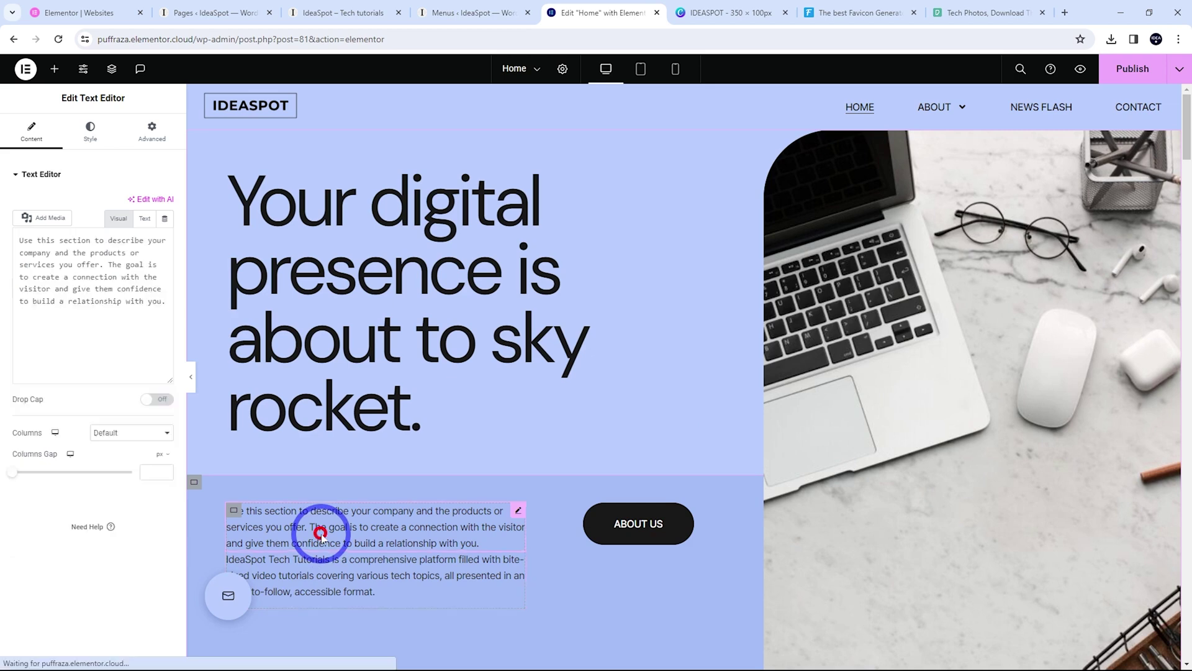
{"action": "right_click", "coordinate": [520, 513]}
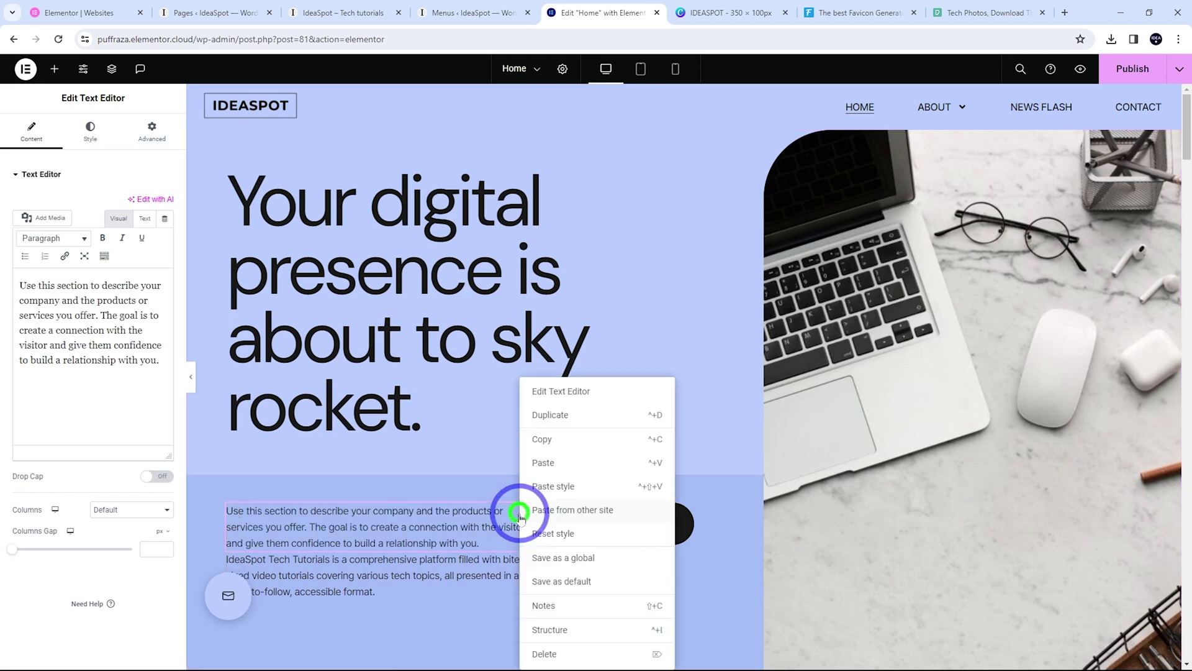
{"action": "left_click", "coordinate": [544, 653]}
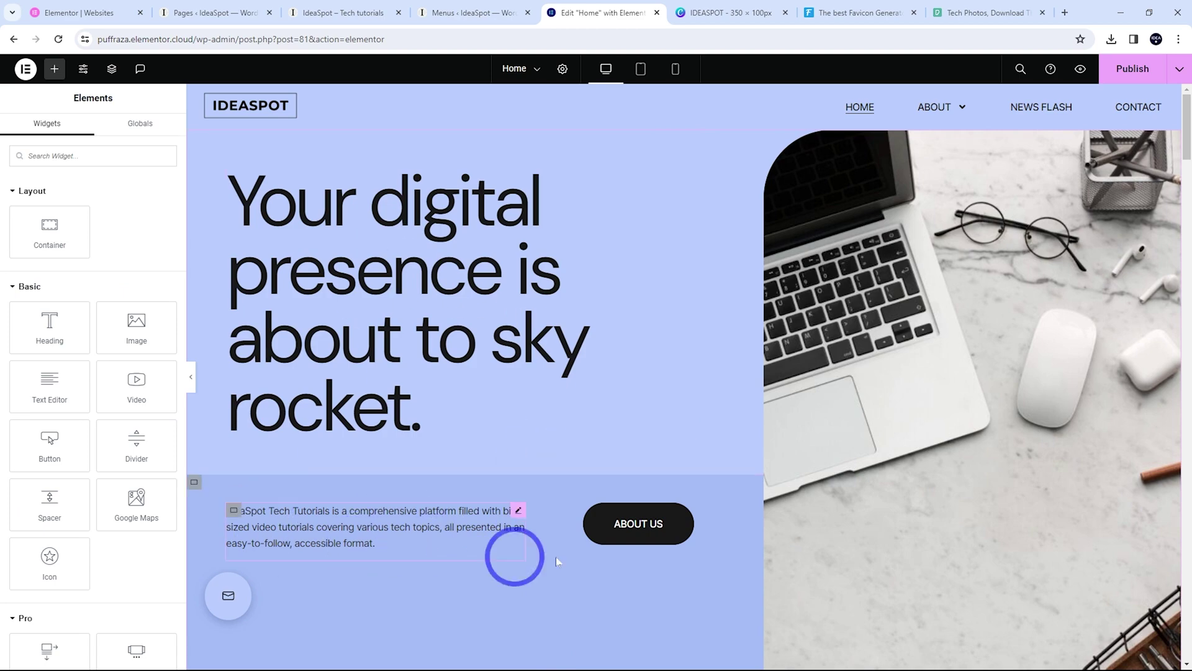
{"action": "scroll", "coordinate": [628, 370], "scroll_direction": "down", "scroll_amount": 10}
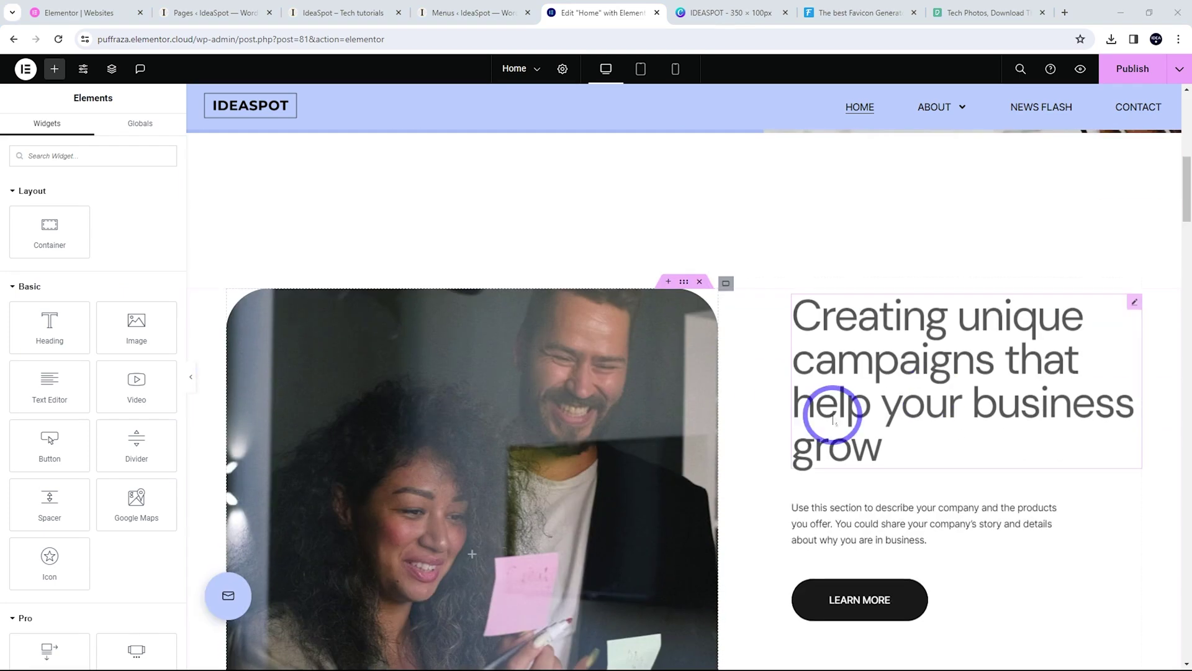
{"action": "scroll", "coordinate": [720, 472], "scroll_direction": "up", "scroll_amount": 2}
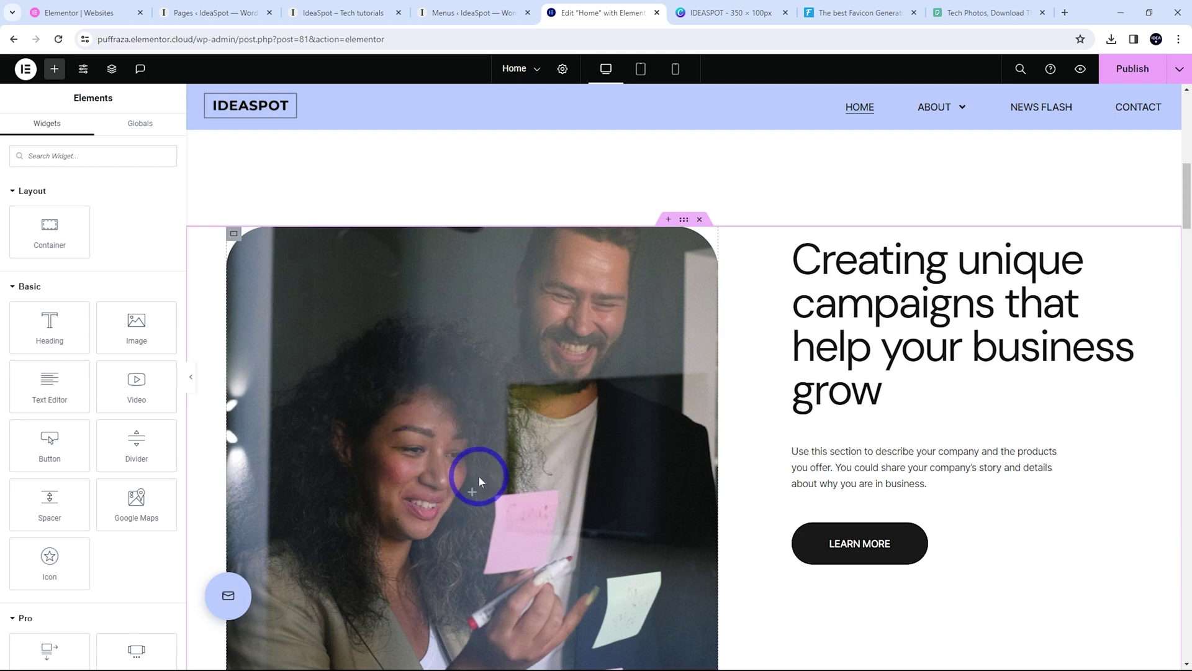
{"action": "scroll", "coordinate": [609, 490], "scroll_direction": "down", "scroll_amount": 1}
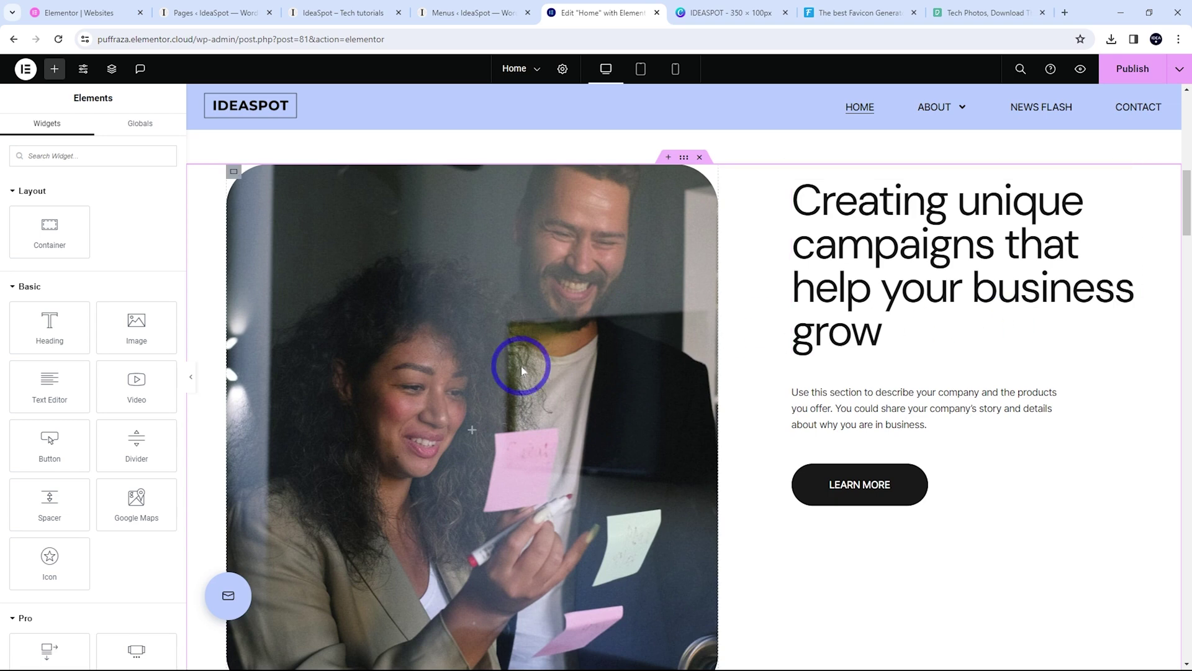
Set the campaign section's background image to the woman using her phone and tablet
{"action": "left_click", "coordinate": [684, 159]}
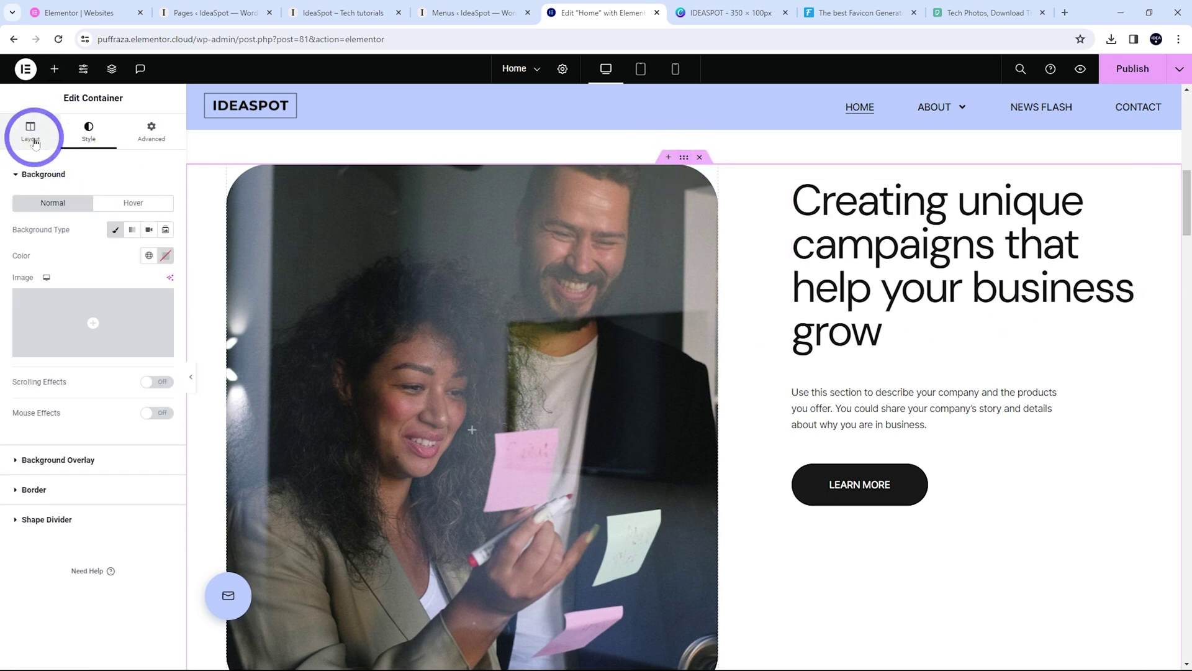
{"action": "mouse_move", "coordinate": [79, 333]}
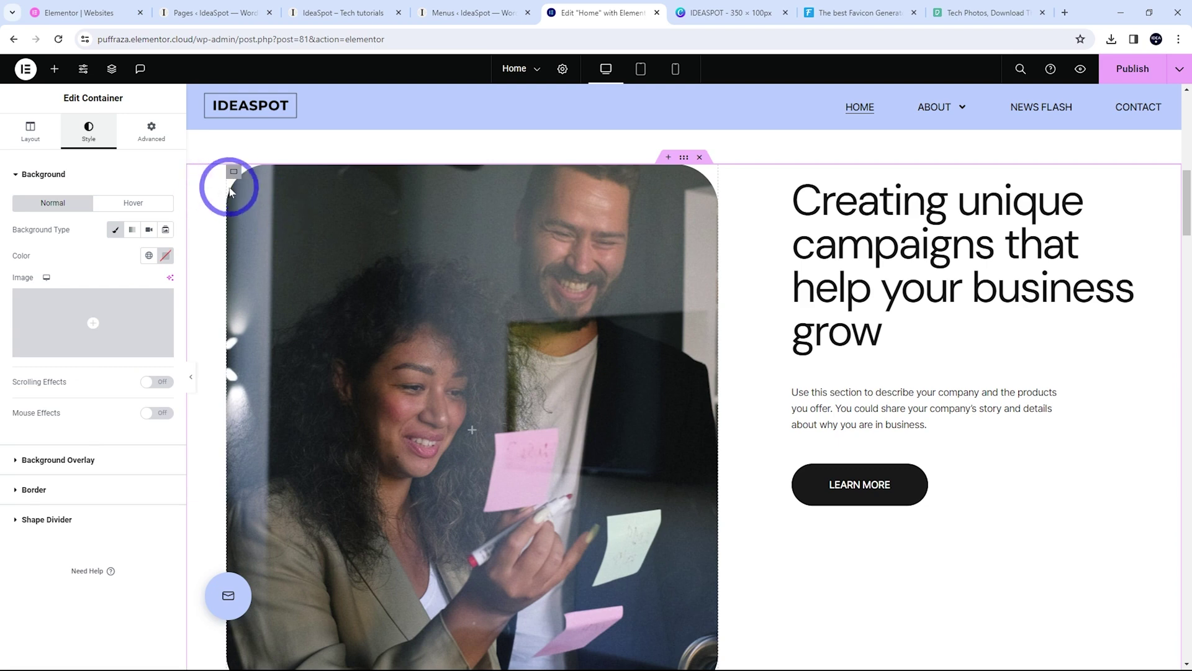
{"action": "left_click", "coordinate": [234, 172]}
{"action": "left_click", "coordinate": [89, 132]}
{"action": "mouse_move", "coordinate": [84, 341]}
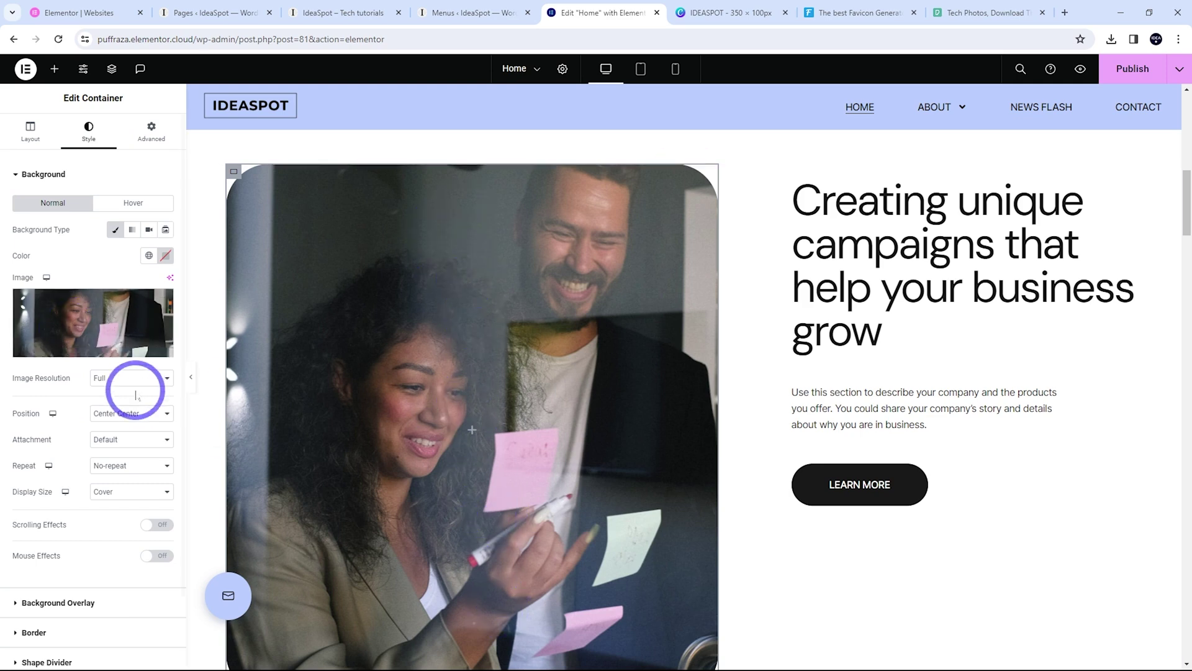
{"action": "left_click", "coordinate": [81, 352]}
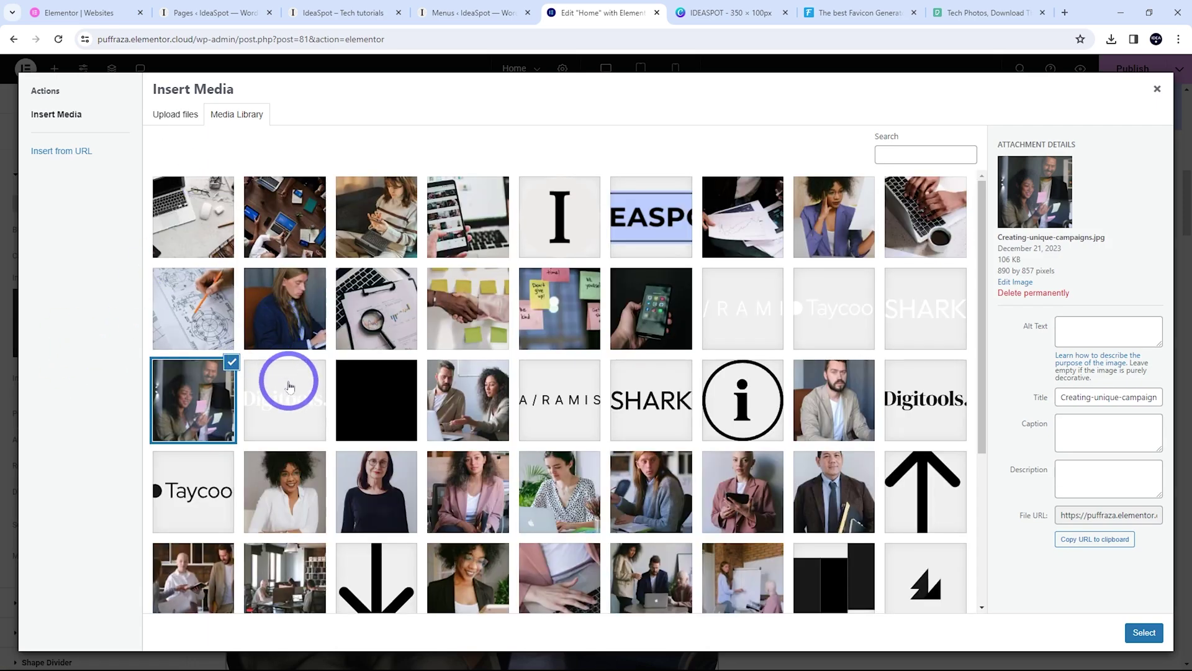
{"action": "left_click", "coordinate": [373, 230]}
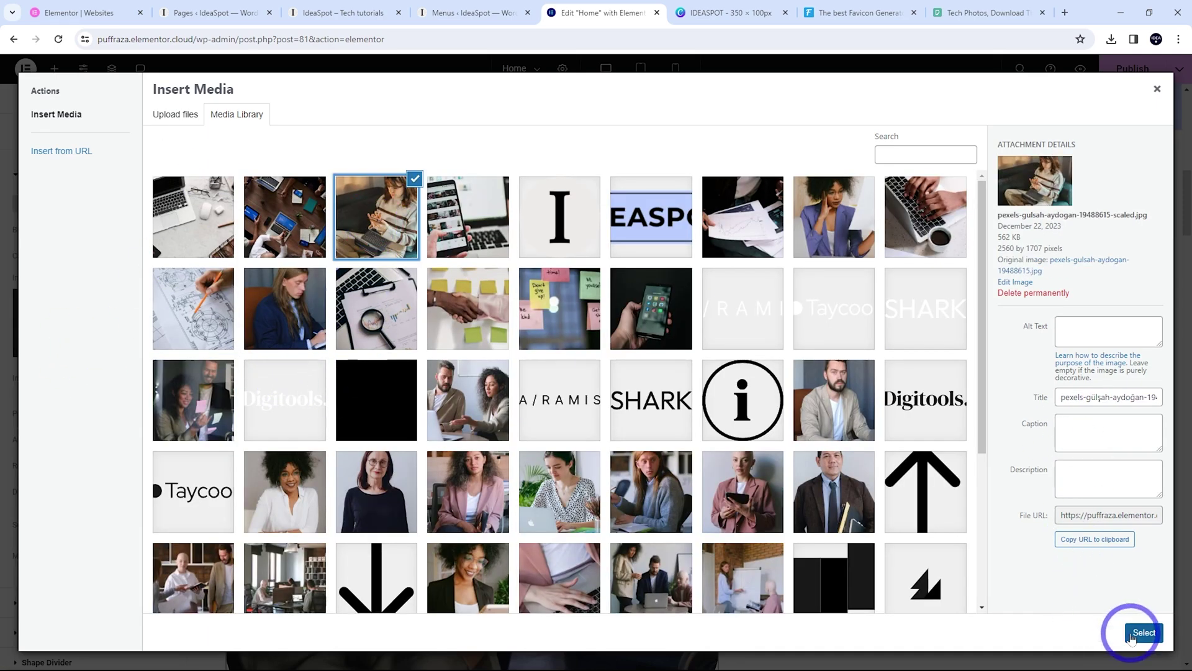
{"action": "left_click", "coordinate": [1145, 632]}
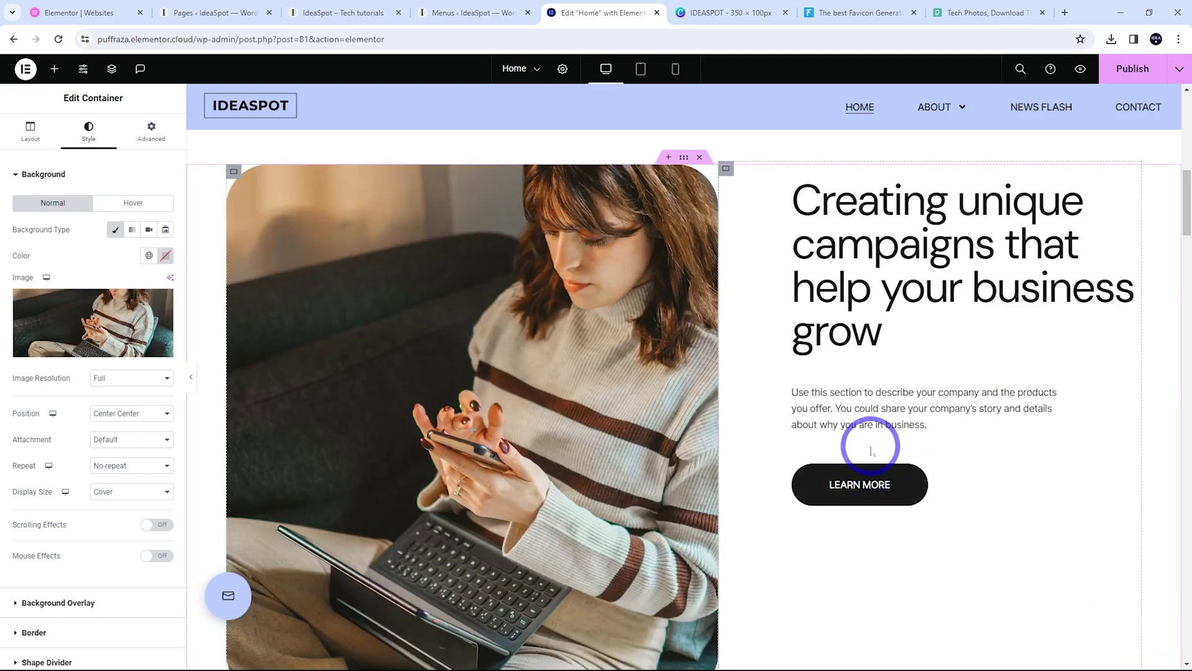
Bring up the LEARN MORE button's settings in the editing panel
{"action": "left_click", "coordinate": [403, 421]}
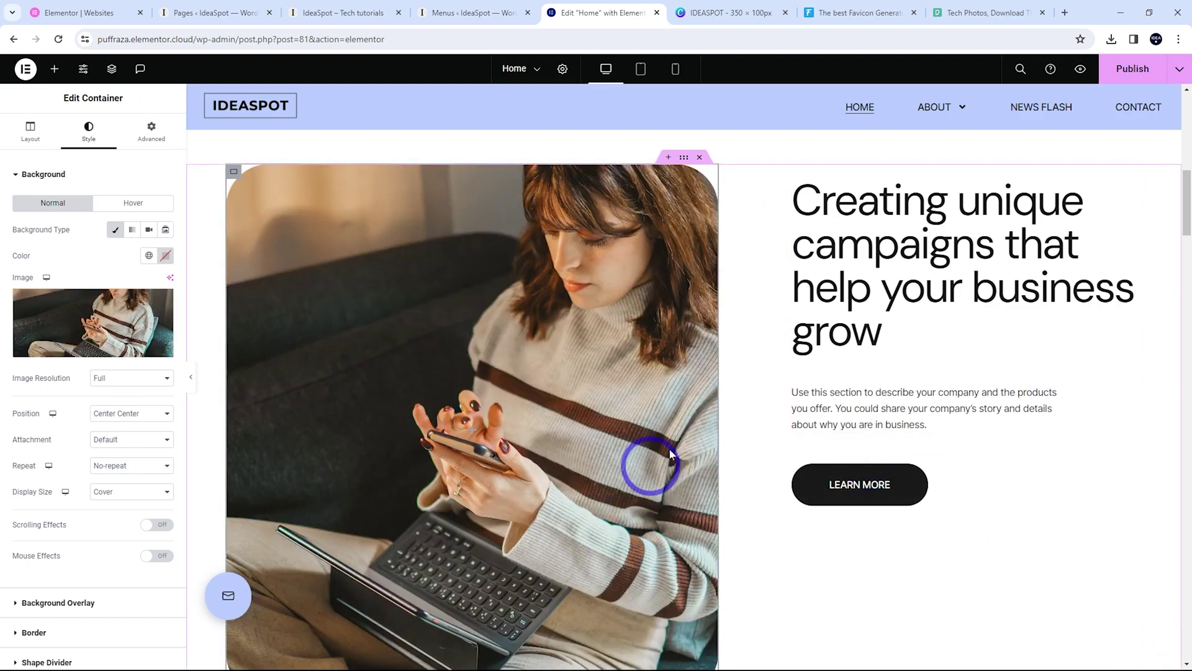
{"action": "scroll", "coordinate": [817, 394], "scroll_direction": "down", "scroll_amount": 3}
{"action": "scroll", "coordinate": [758, 428], "scroll_direction": "up", "scroll_amount": 1}
{"action": "scroll", "coordinate": [772, 532], "scroll_direction": "down", "scroll_amount": 2}
{"action": "scroll", "coordinate": [596, 412], "scroll_direction": "up", "scroll_amount": 5}
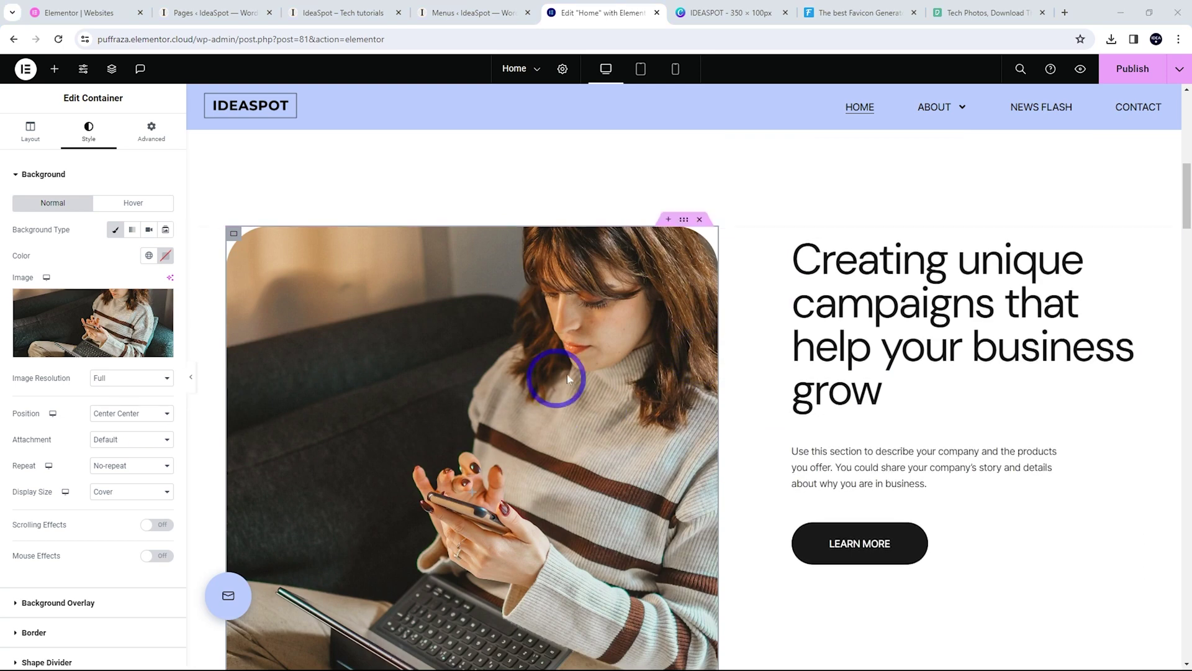
{"action": "left_click", "coordinate": [921, 533]}
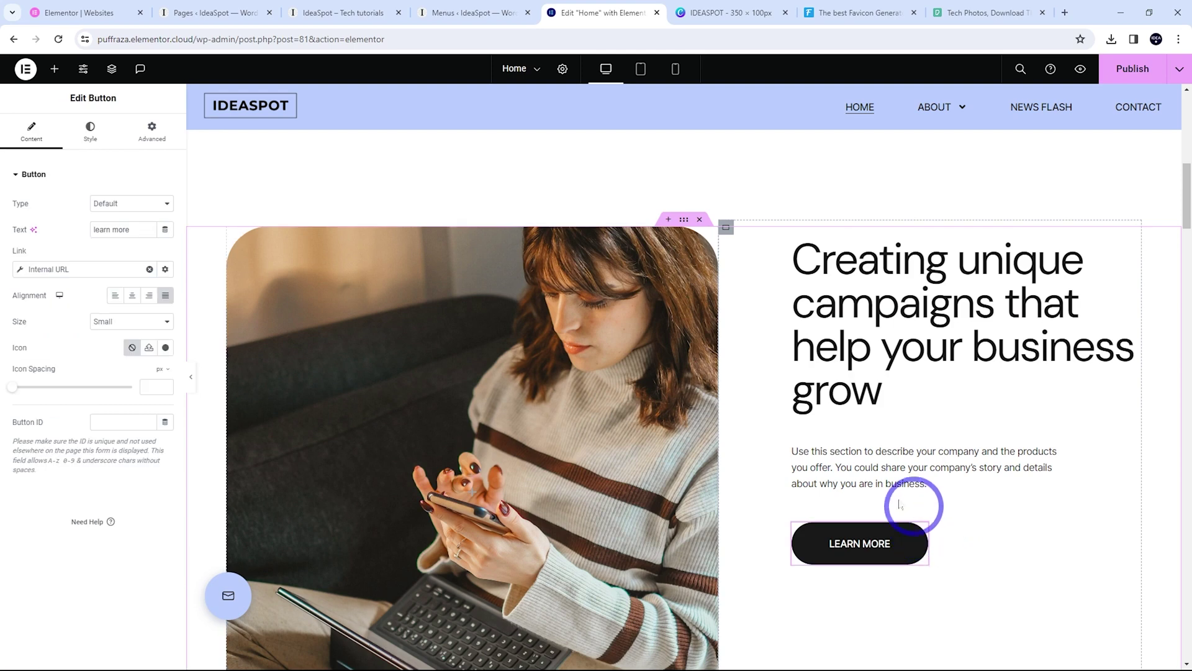
Link the LEARN MORE button internally to the About page and publish the Home page
{"action": "left_click", "coordinate": [48, 269]}
{"action": "left_click", "coordinate": [55, 367]}
{"action": "type", "text": "Services"}
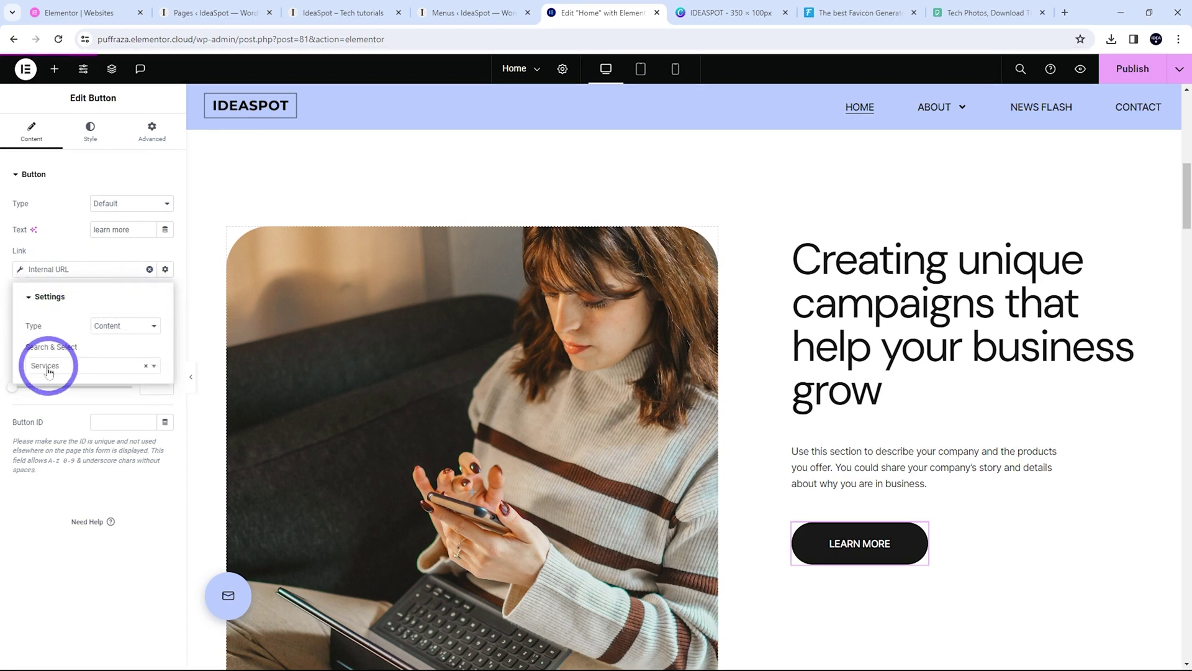
{"action": "left_click", "coordinate": [63, 371]}
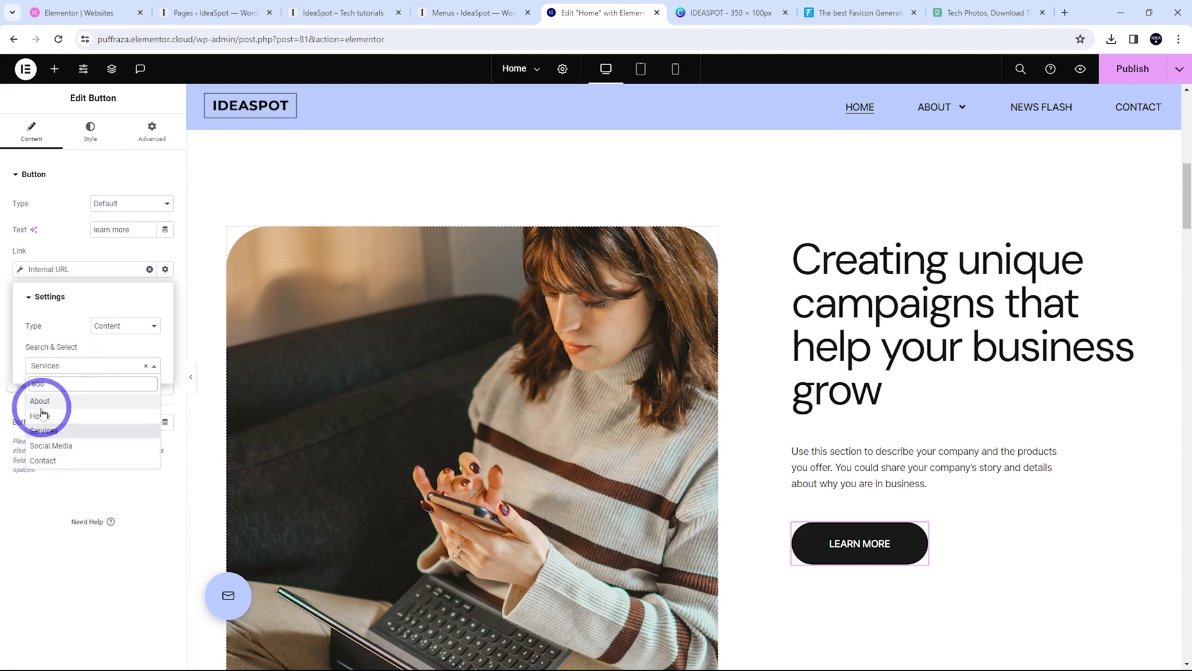
{"action": "left_click", "coordinate": [41, 401]}
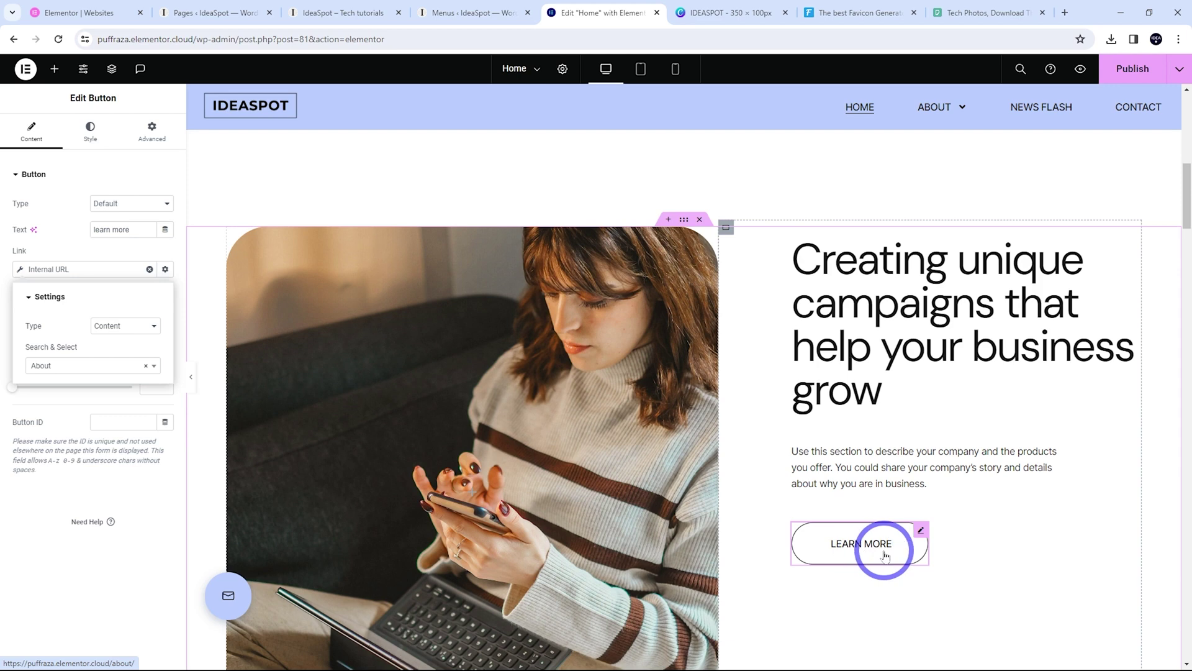
{"action": "left_click", "coordinate": [1136, 68]}
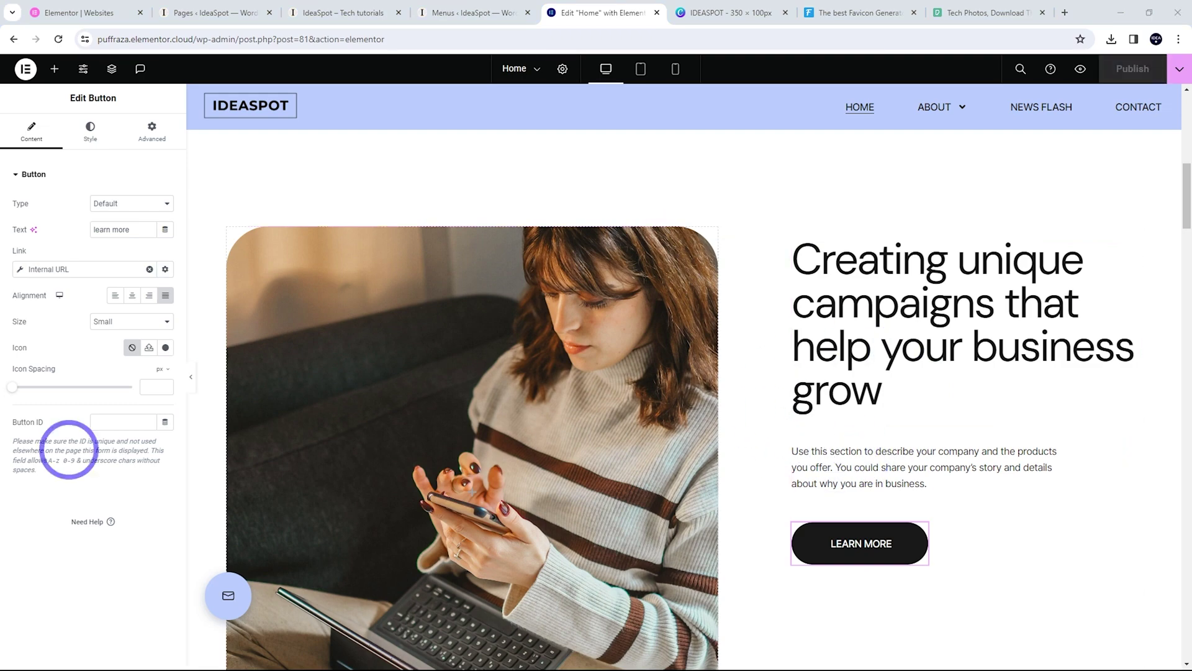
Save the campaigns image-and-text container to My Templates under the name '2 col'
{"action": "scroll", "coordinate": [687, 231], "scroll_direction": "down", "scroll_amount": 3}
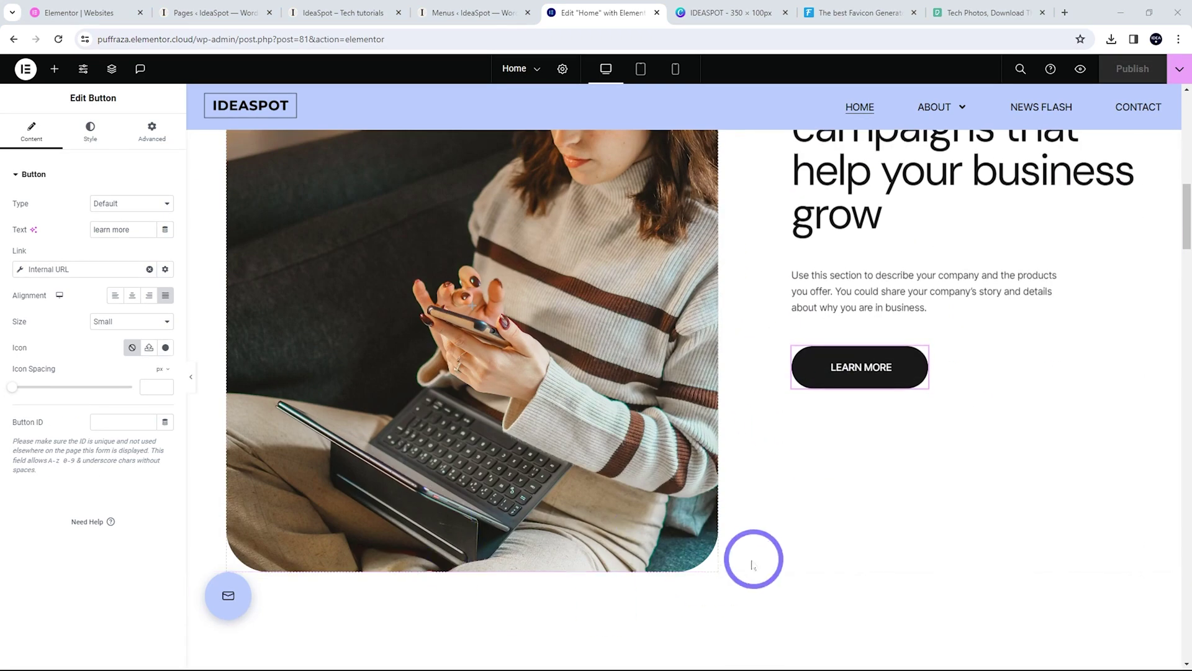
{"action": "scroll", "coordinate": [753, 558], "scroll_direction": "up", "scroll_amount": 4}
{"action": "scroll", "coordinate": [615, 422], "scroll_direction": "down", "scroll_amount": 1}
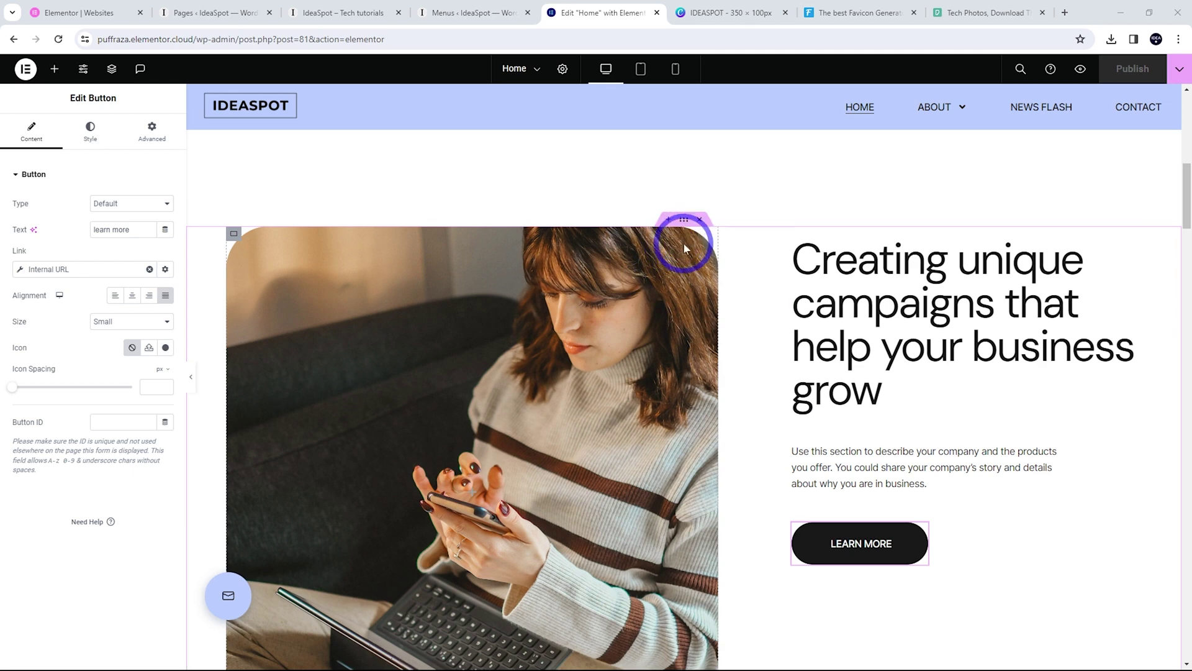
{"action": "right_click", "coordinate": [683, 219]}
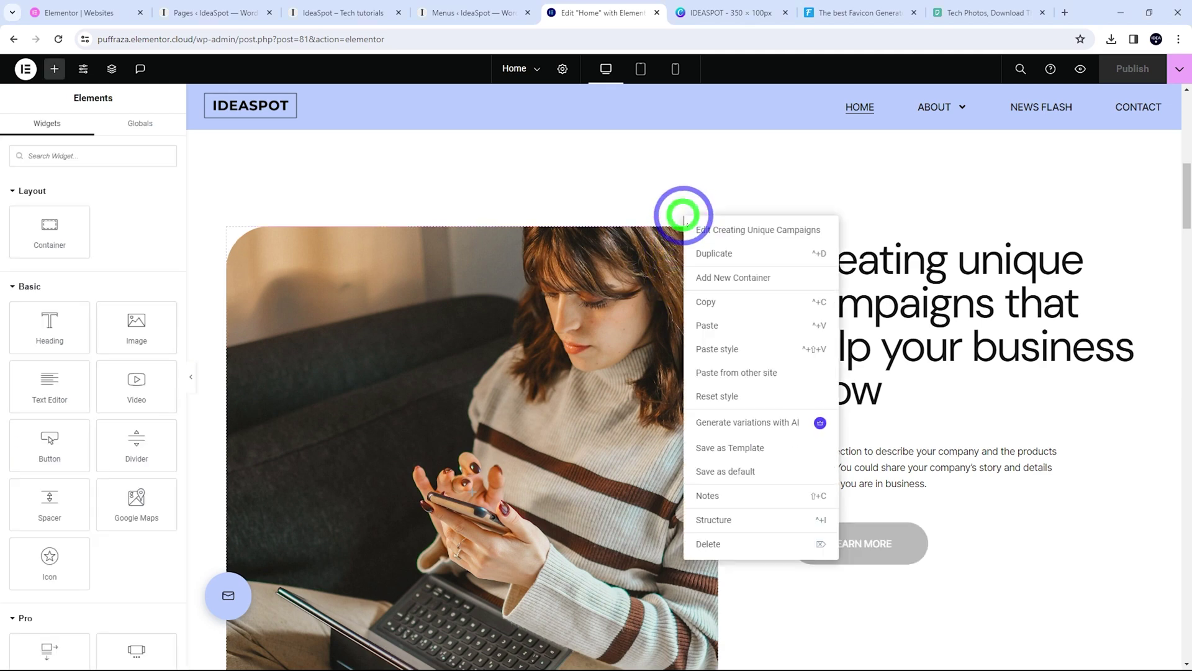
{"action": "left_click", "coordinate": [713, 449]}
{"action": "left_click", "coordinate": [477, 332]}
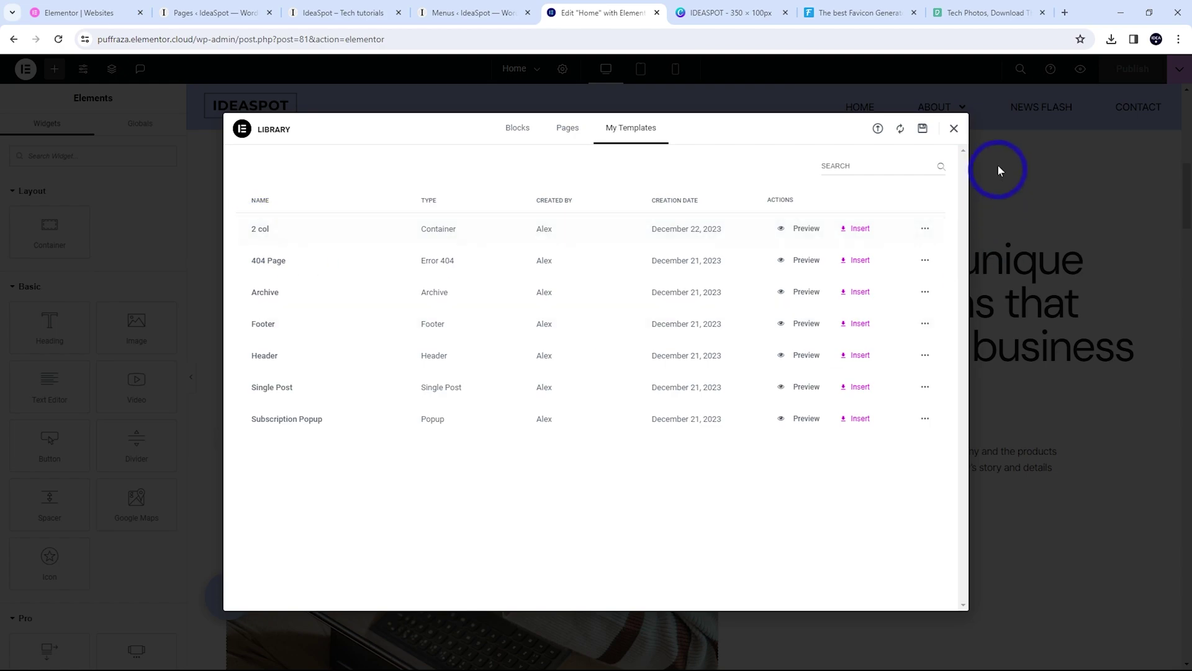
{"action": "left_click", "coordinate": [953, 129]}
{"action": "scroll", "coordinate": [1184, 285], "scroll_direction": "down", "scroll_amount": 15}
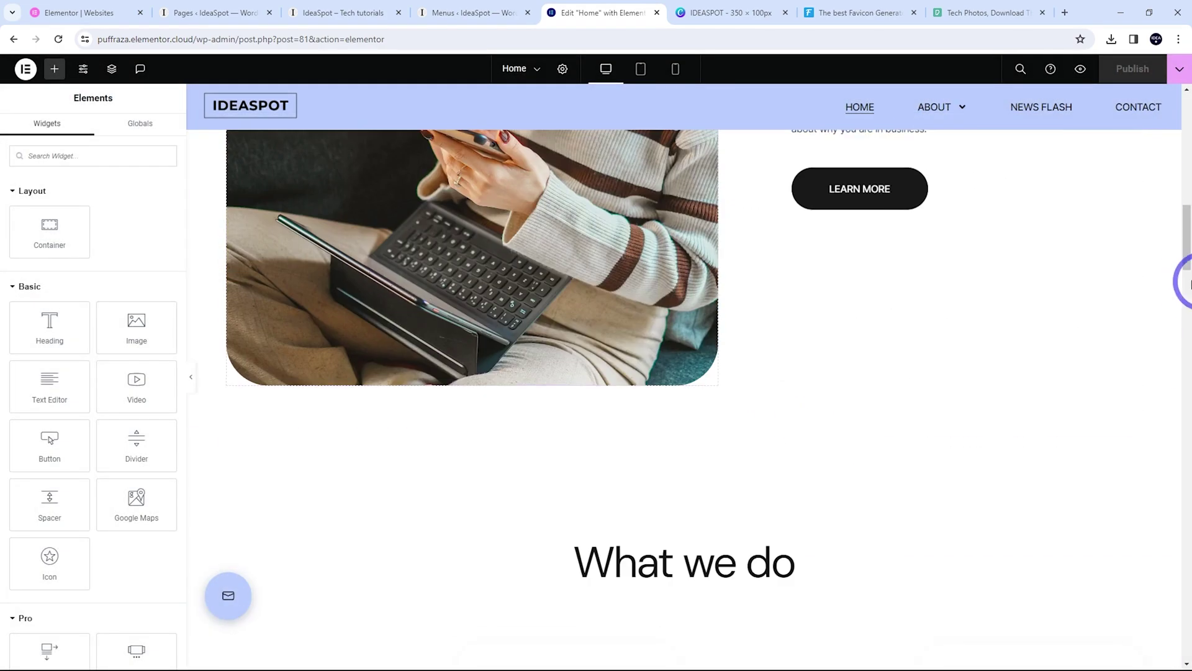
Insert the saved '2 col' template into the Home page's empty container, applying its settings
{"action": "left_click_drag", "start_coordinate": [1189, 351], "coordinate": [1171, 639]}
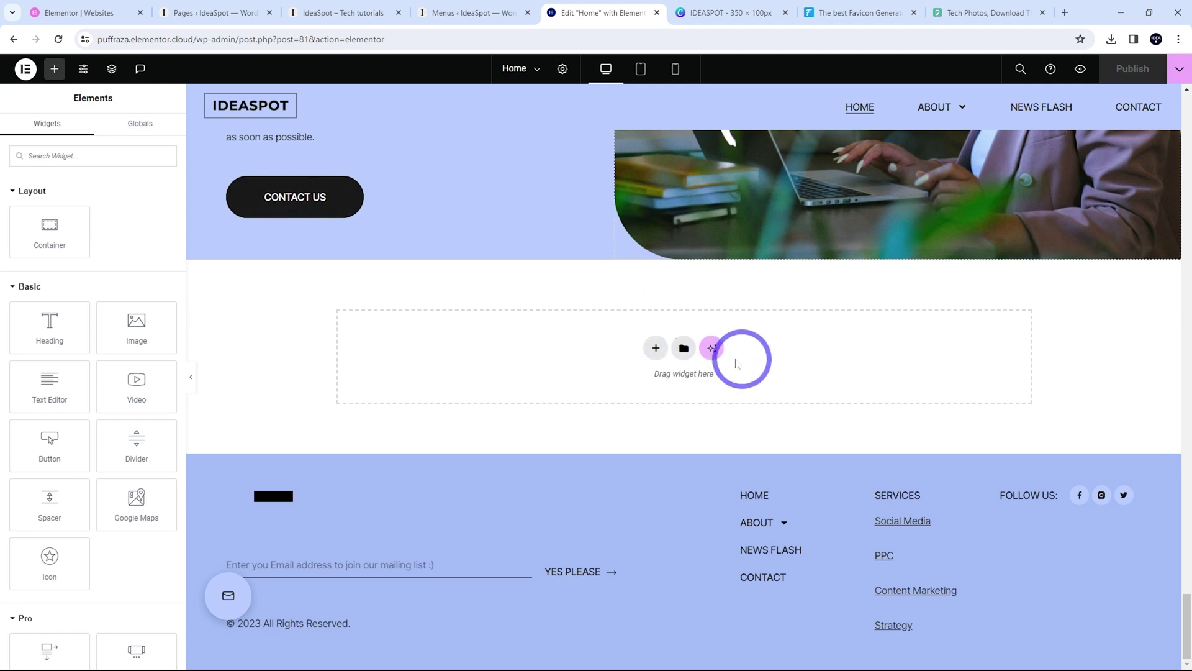
{"action": "left_click", "coordinate": [683, 348]}
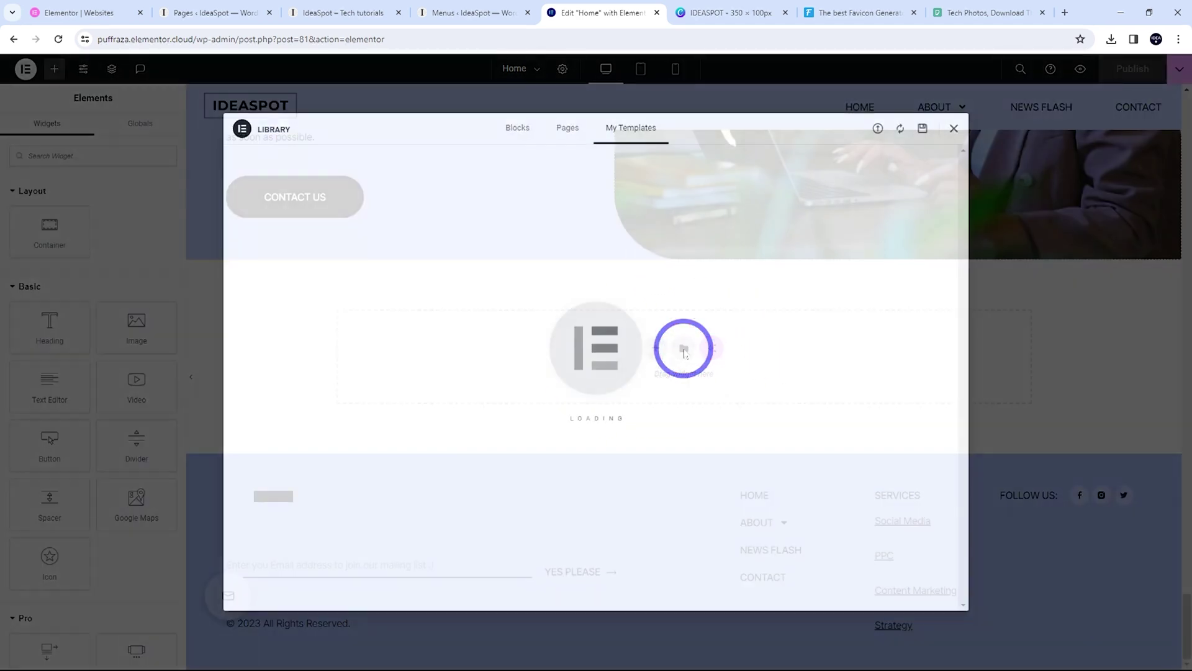
{"action": "left_click", "coordinate": [522, 132]}
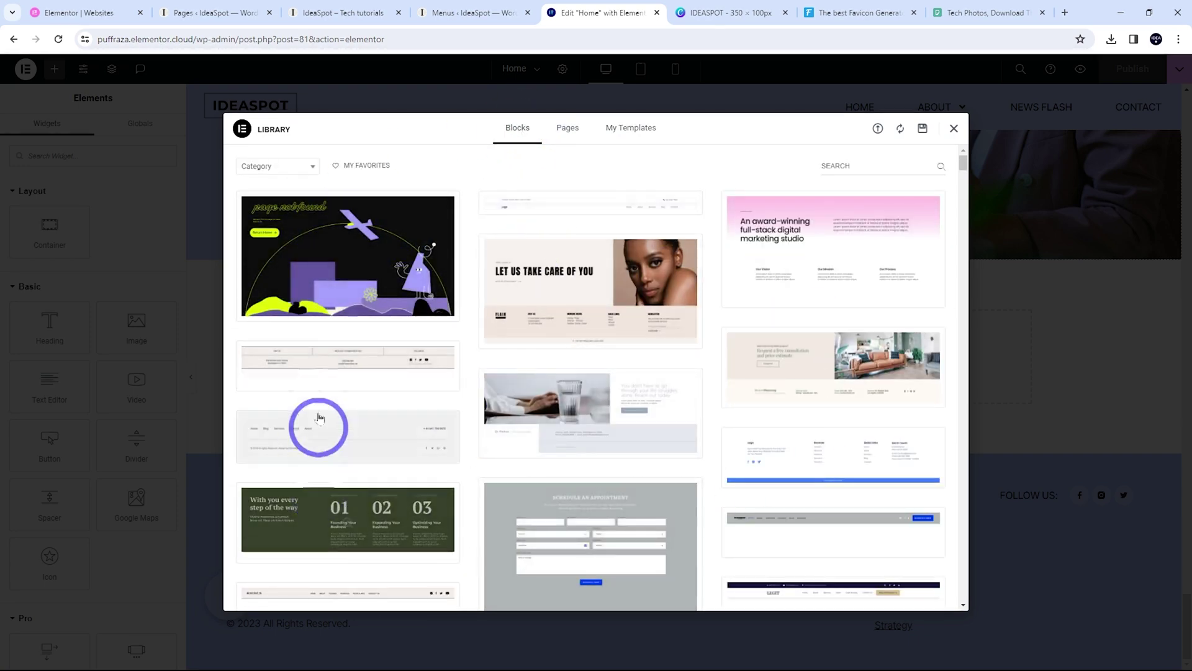
{"action": "scroll", "coordinate": [317, 450], "scroll_direction": "down", "scroll_amount": 1}
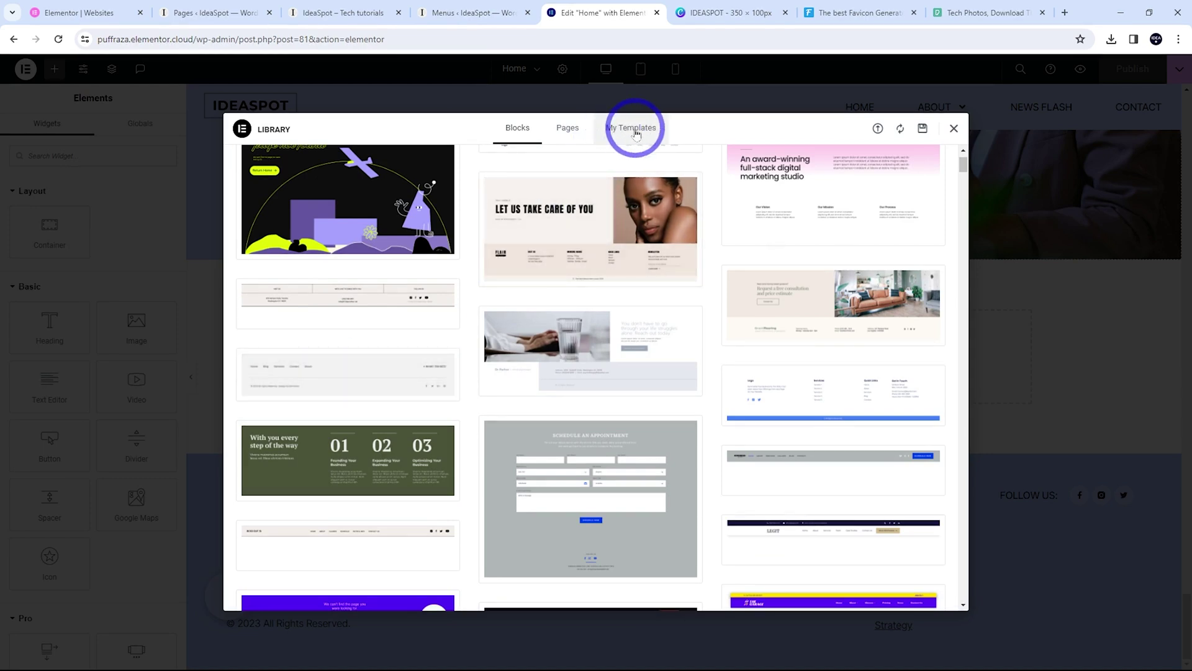
{"action": "left_click", "coordinate": [631, 128]}
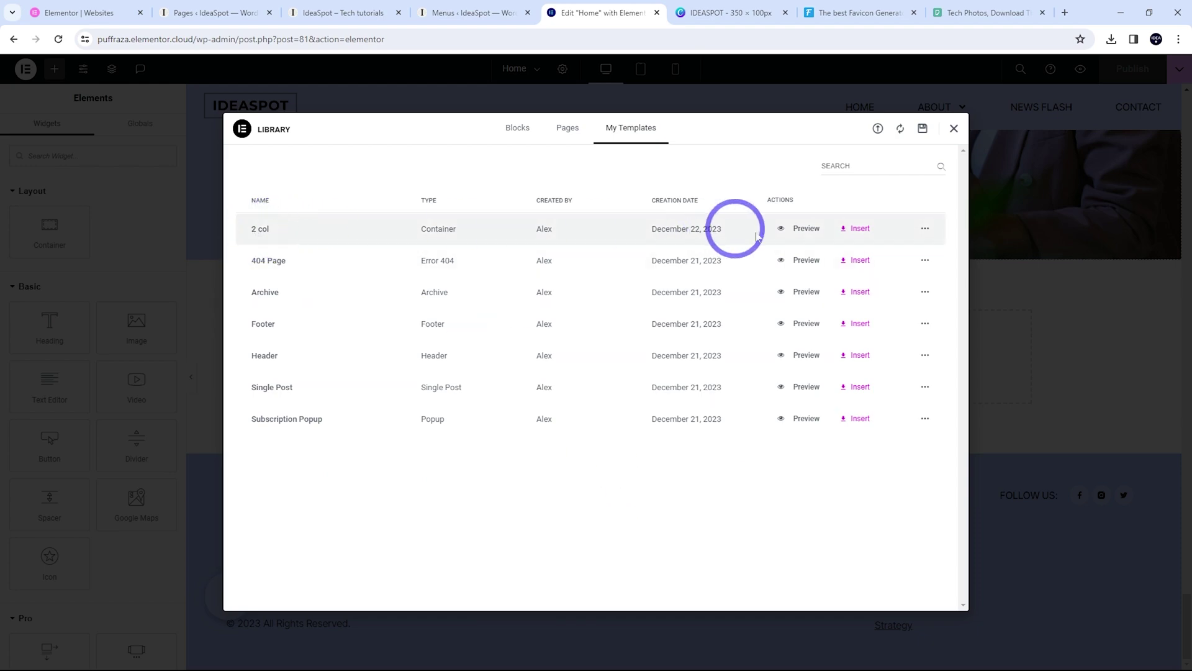
{"action": "left_click", "coordinate": [860, 228]}
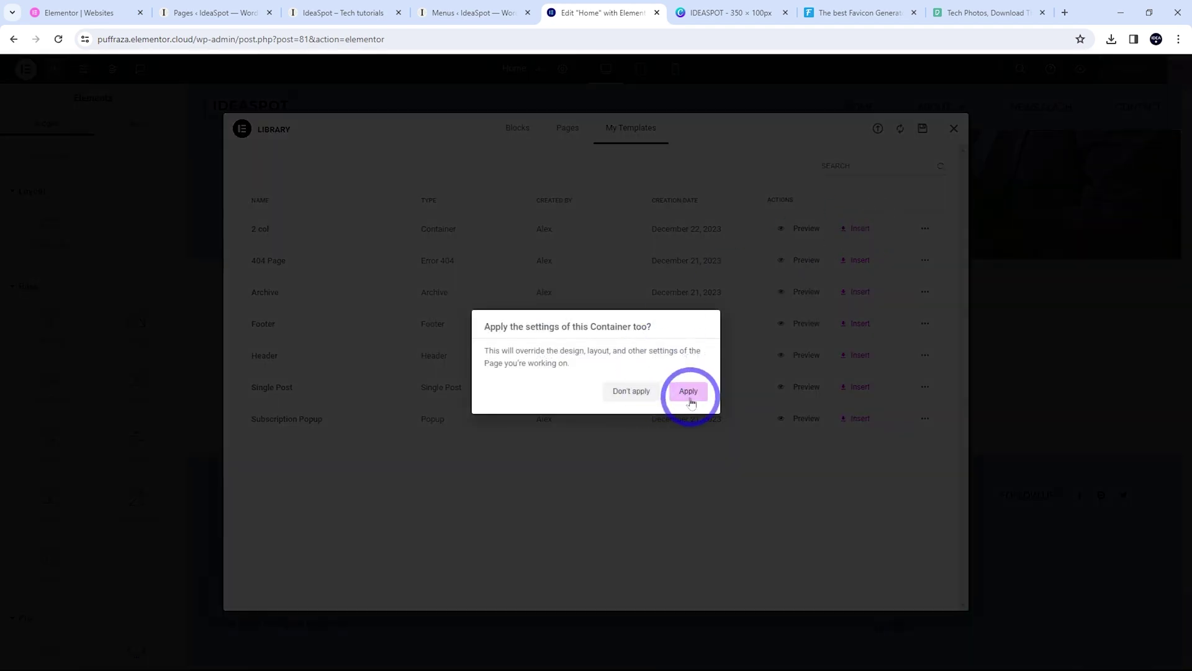
{"action": "left_click", "coordinate": [688, 392]}
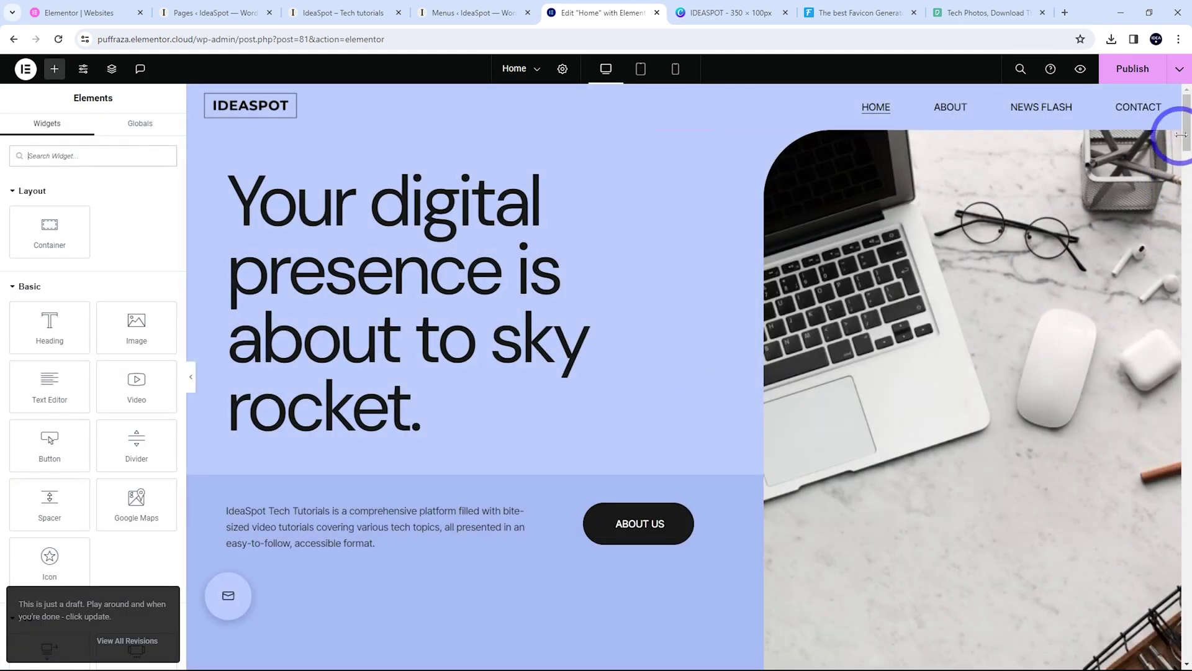
{"action": "left_click_drag", "start_coordinate": [1181, 135], "coordinate": [1186, 566]}
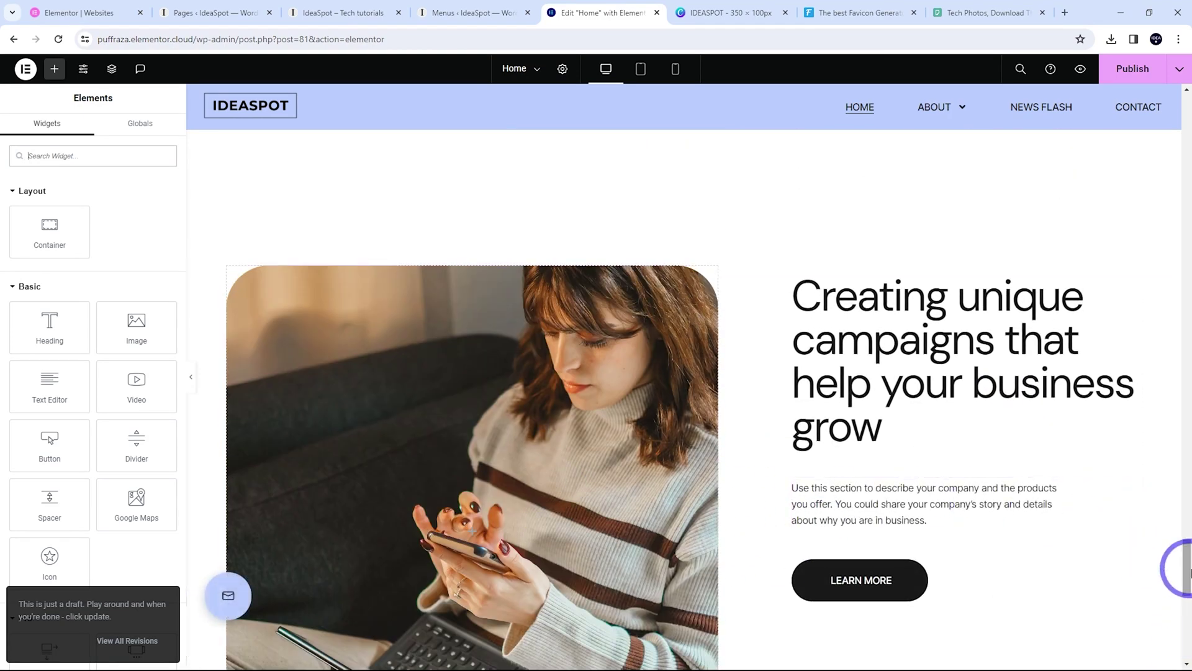
Replace the new section's background image with the overhead laptops photo
{"action": "scroll", "coordinate": [559, 453], "scroll_direction": "down", "scroll_amount": 2}
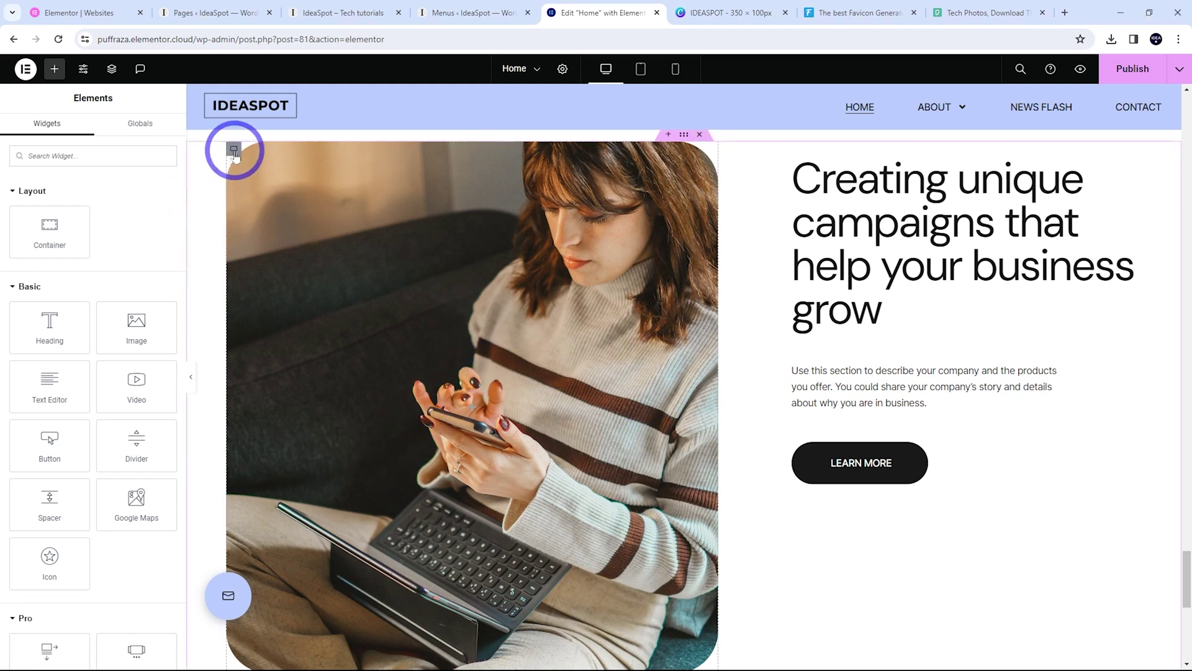
{"action": "left_click", "coordinate": [233, 149]}
{"action": "left_click", "coordinate": [89, 130]}
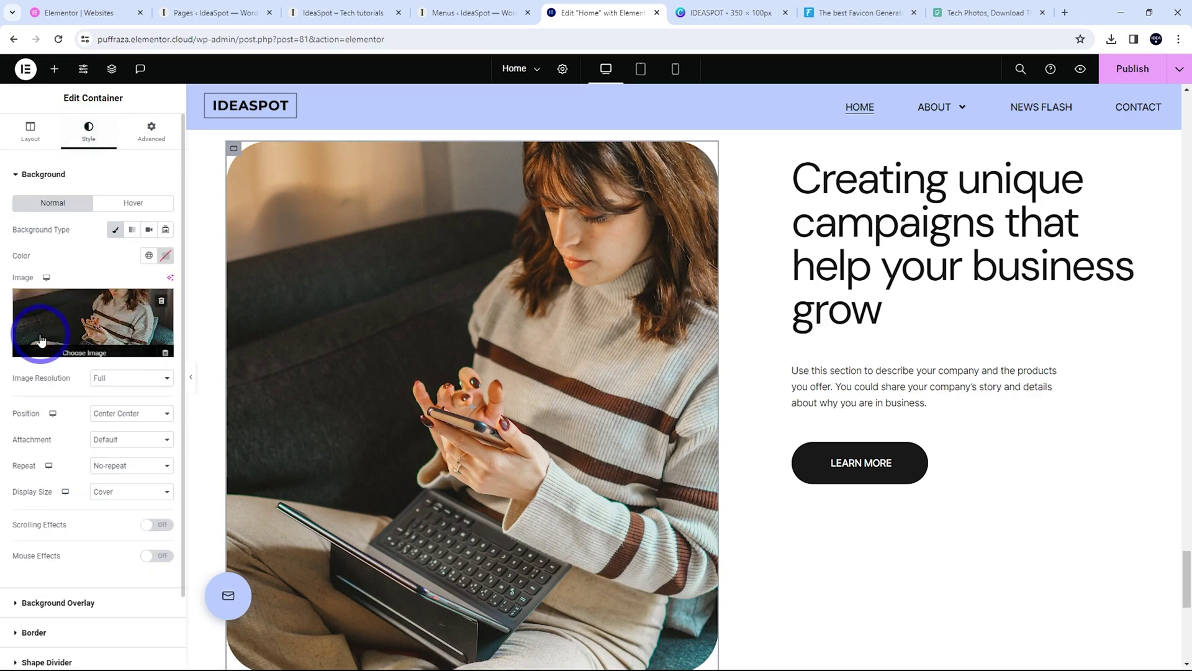
{"action": "left_click", "coordinate": [40, 339]}
{"action": "left_click", "coordinate": [311, 255]}
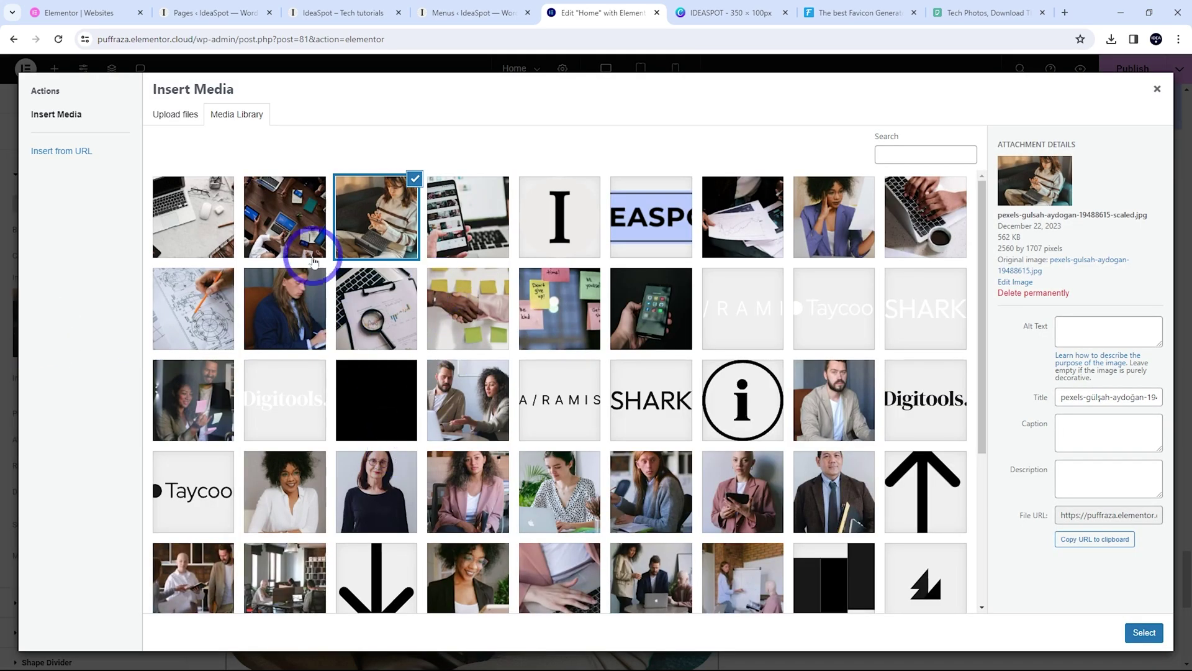
{"action": "left_click", "coordinate": [1144, 632]}
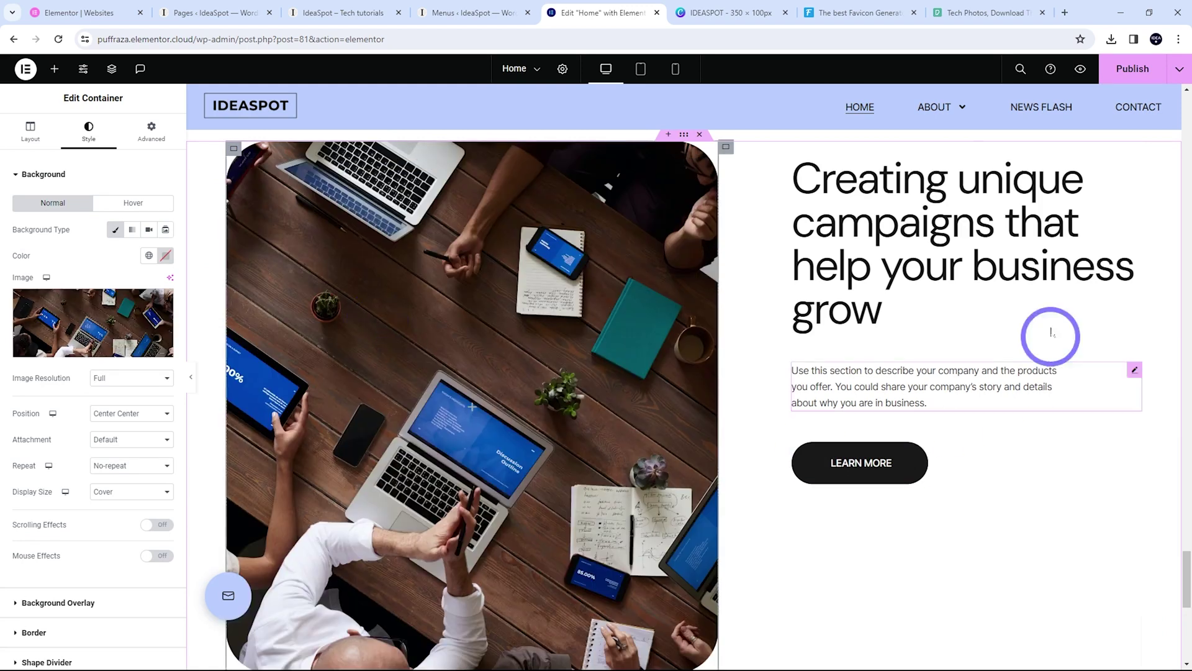
Publish the Home page and return to the WordPress Pages list
{"action": "left_click", "coordinate": [869, 231]}
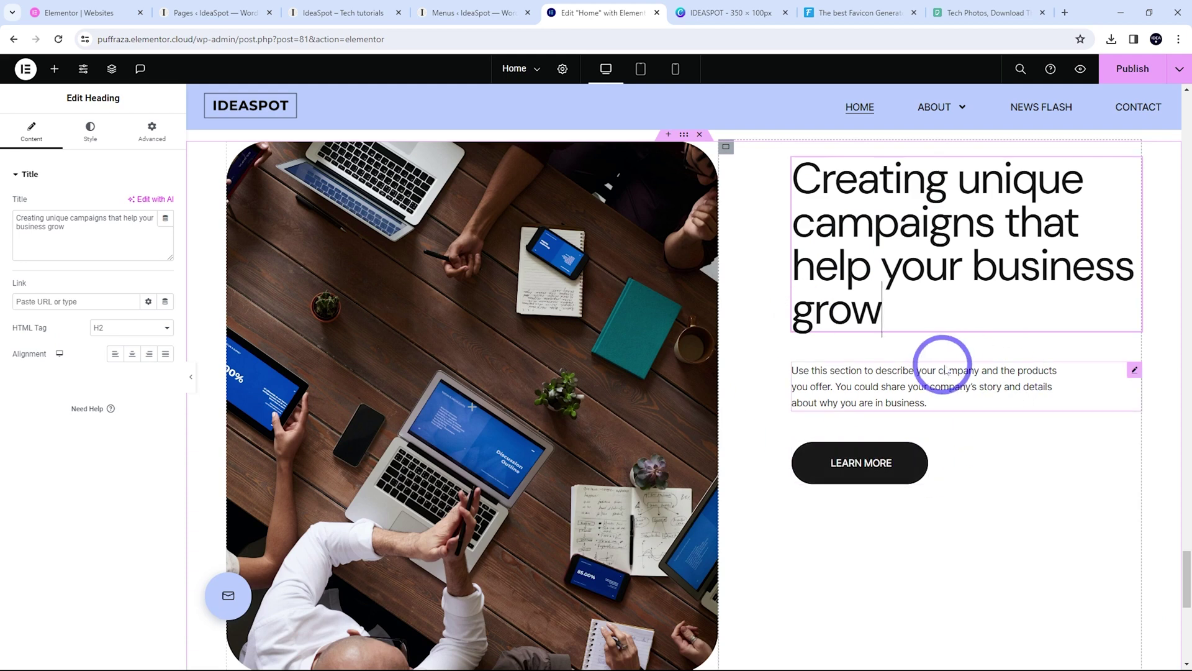
{"action": "left_click", "coordinate": [792, 336]}
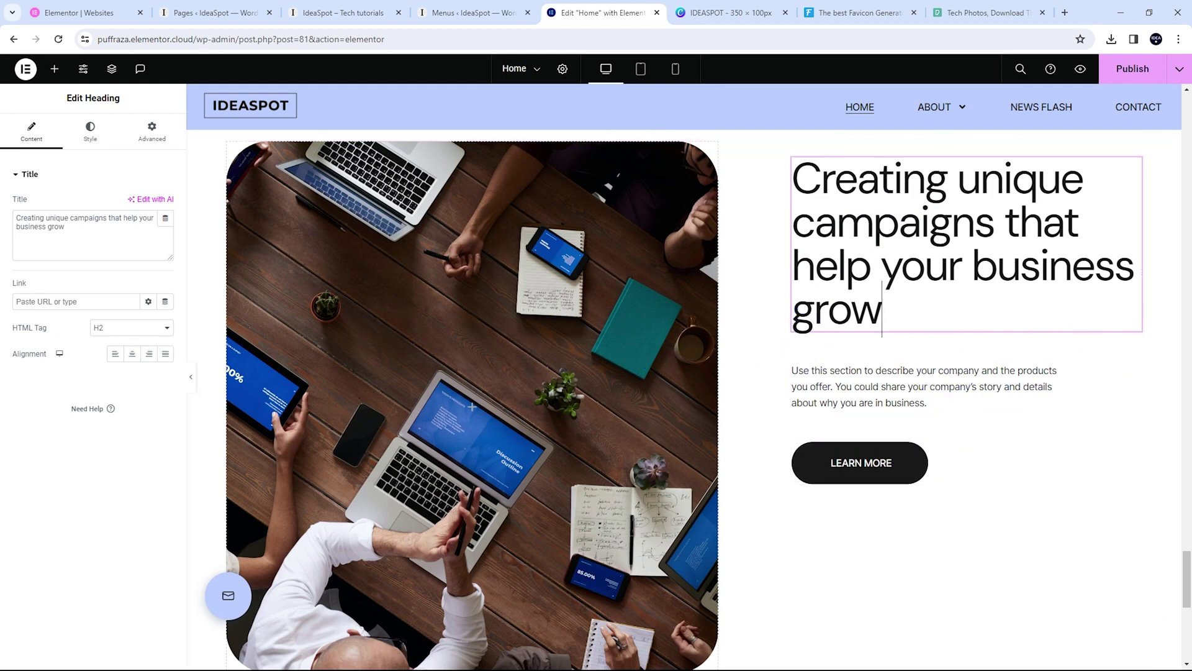
{"action": "left_click", "coordinate": [1126, 71]}
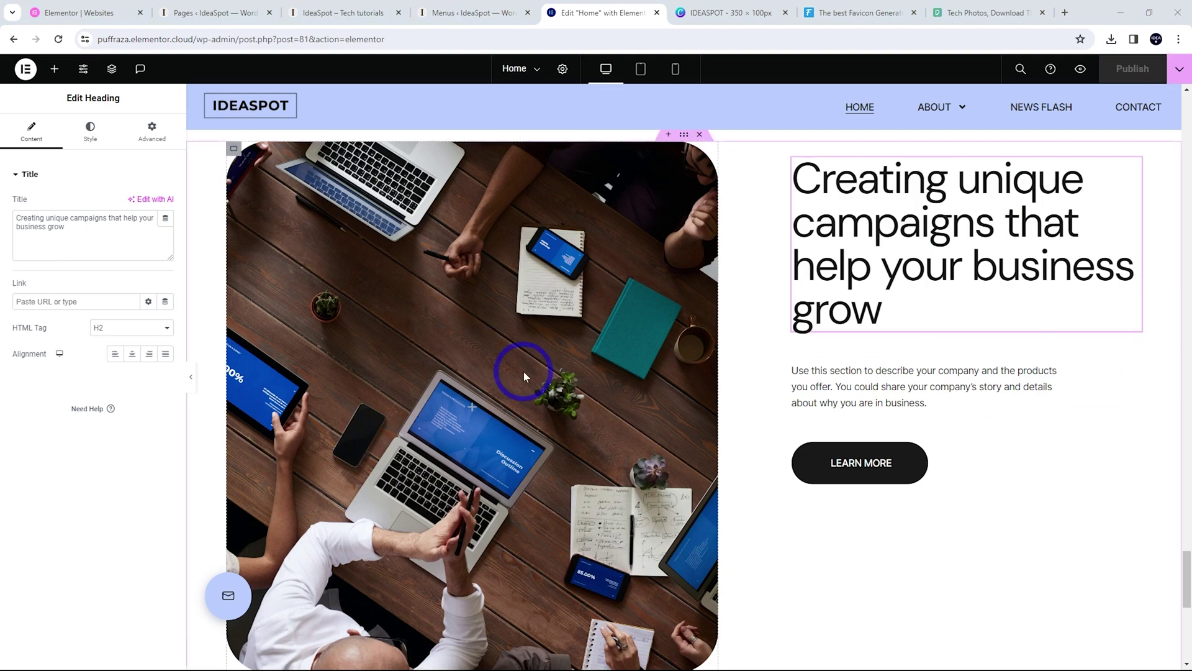
{"action": "left_click", "coordinate": [233, 12]}
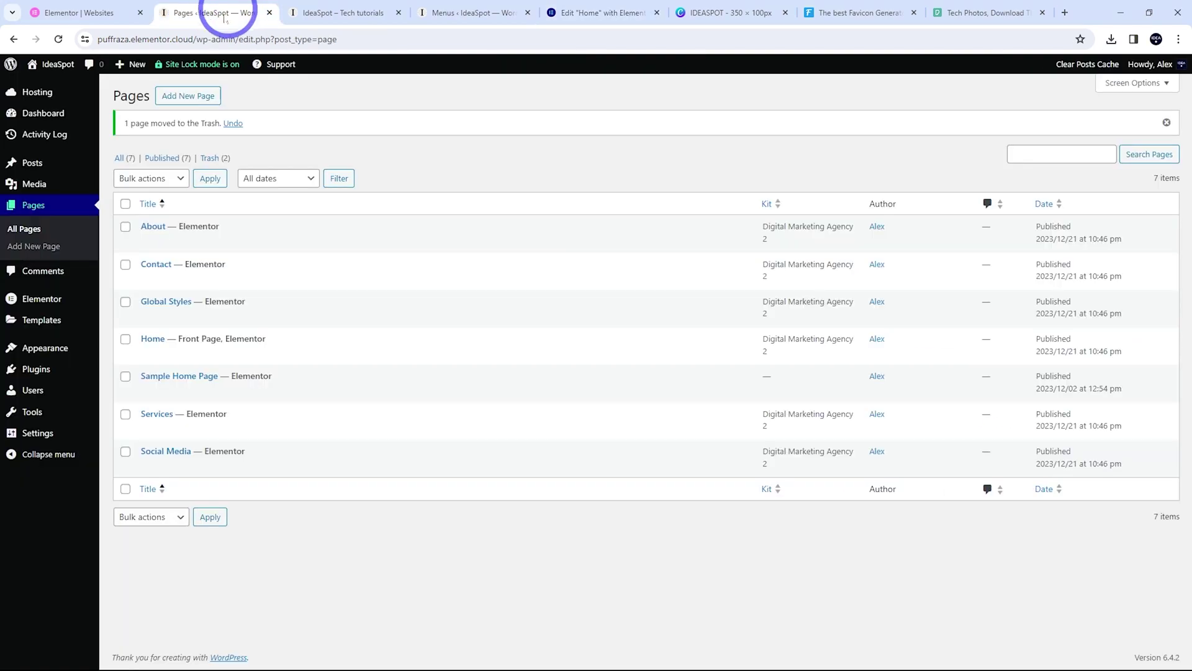
Add a new page named 'Tech' and open it in the Elementor editor
{"action": "left_click", "coordinate": [183, 98]}
{"action": "left_click", "coordinate": [506, 369]}
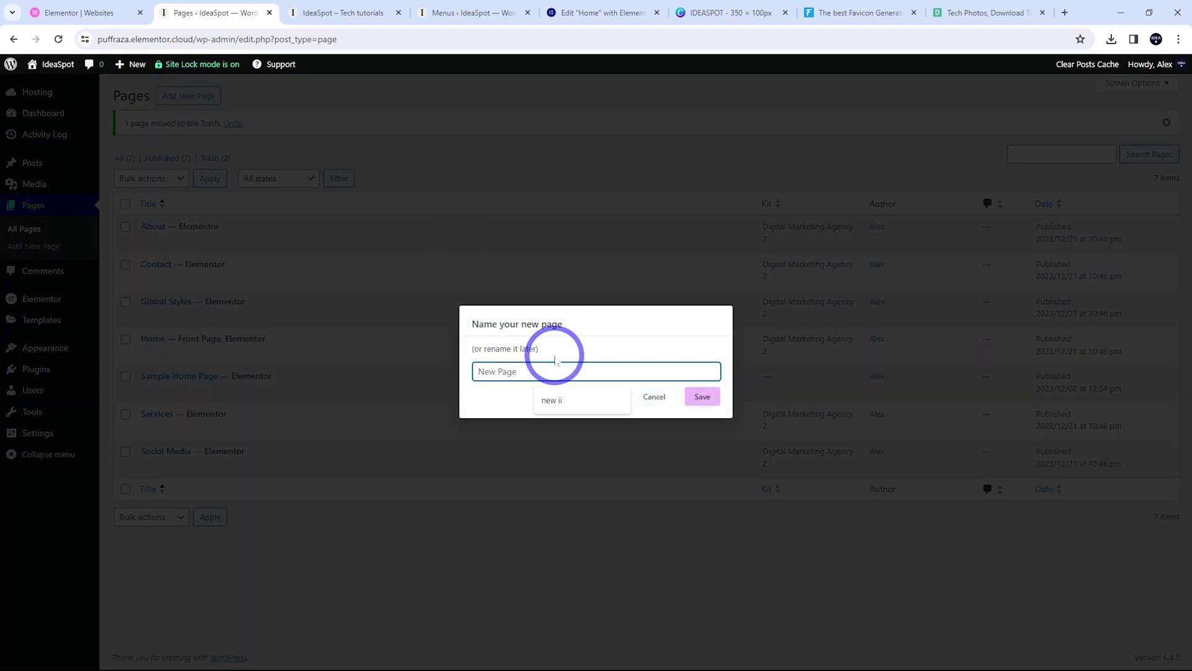
{"action": "left_click", "coordinate": [698, 398]}
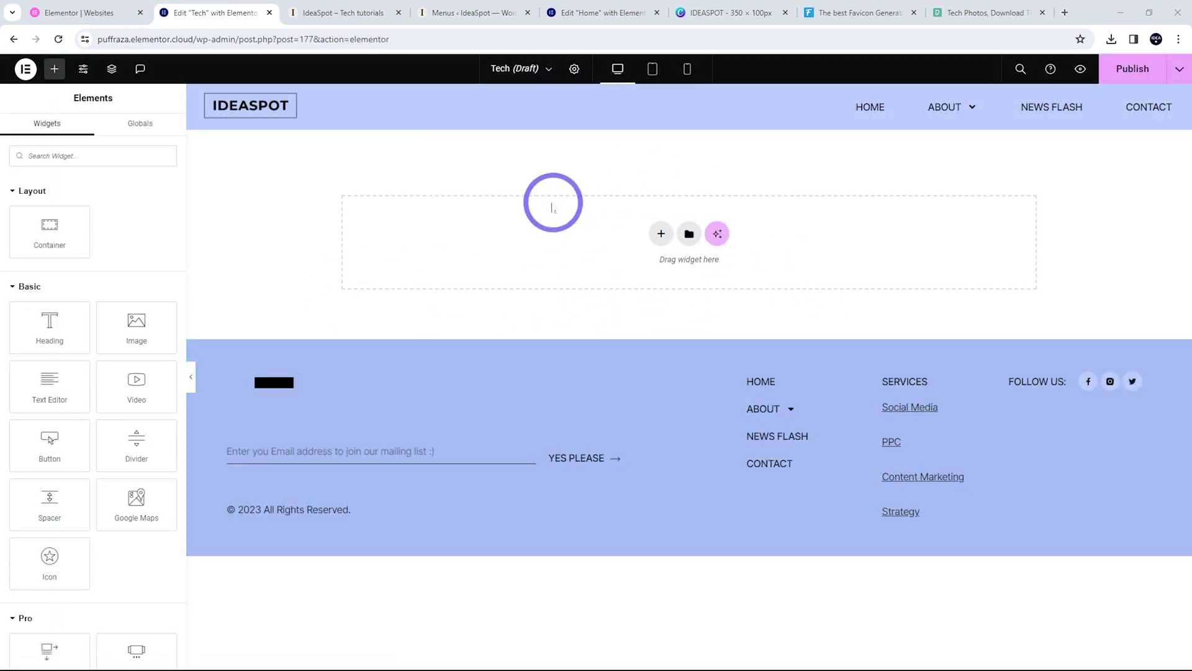
Insert the '2 col' template from My Templates into the empty Tech page, applying its settings
{"action": "left_click", "coordinate": [689, 234]}
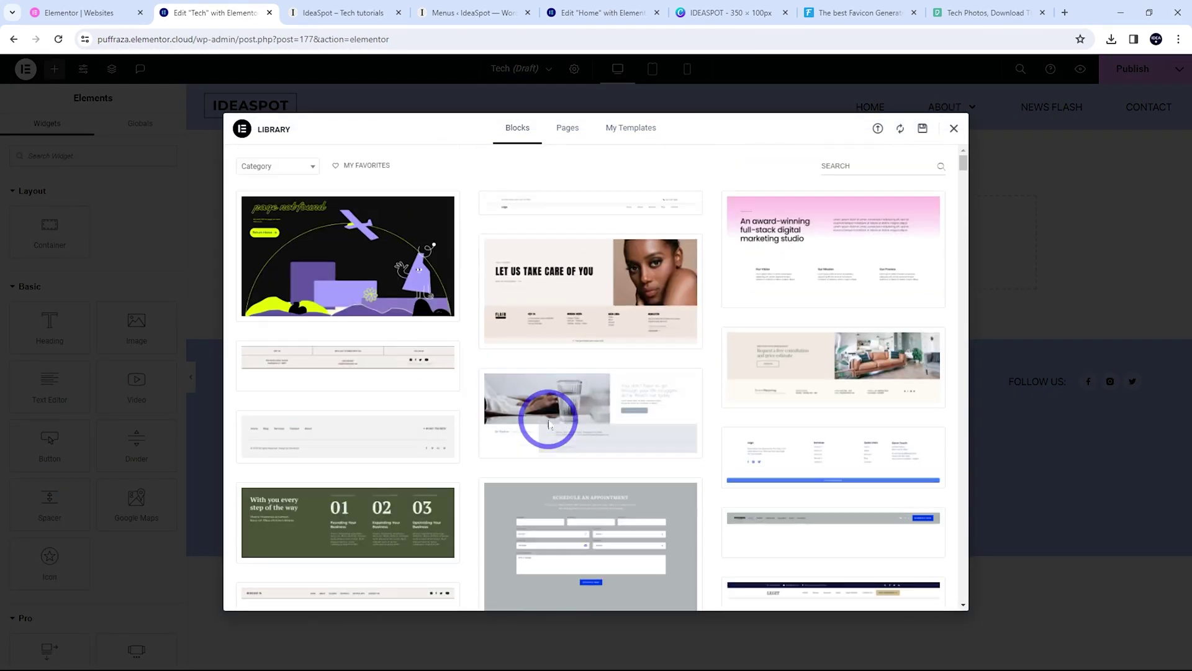
{"action": "left_click", "coordinate": [629, 134]}
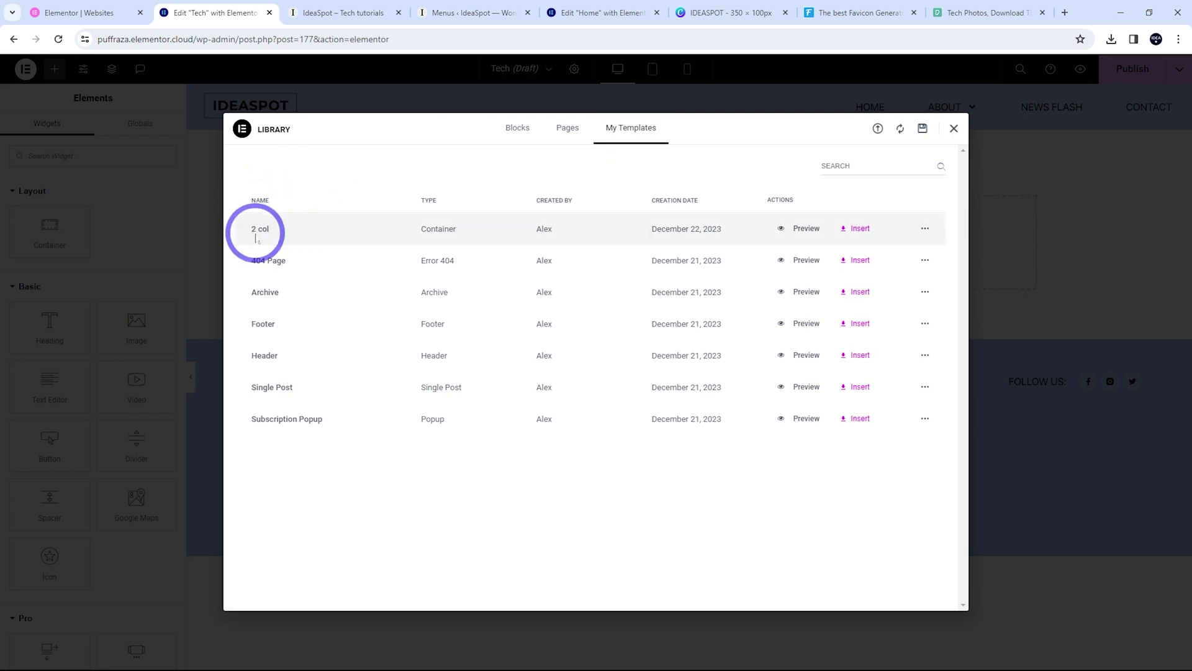
{"action": "left_click", "coordinate": [859, 233]}
{"action": "left_click", "coordinate": [686, 391]}
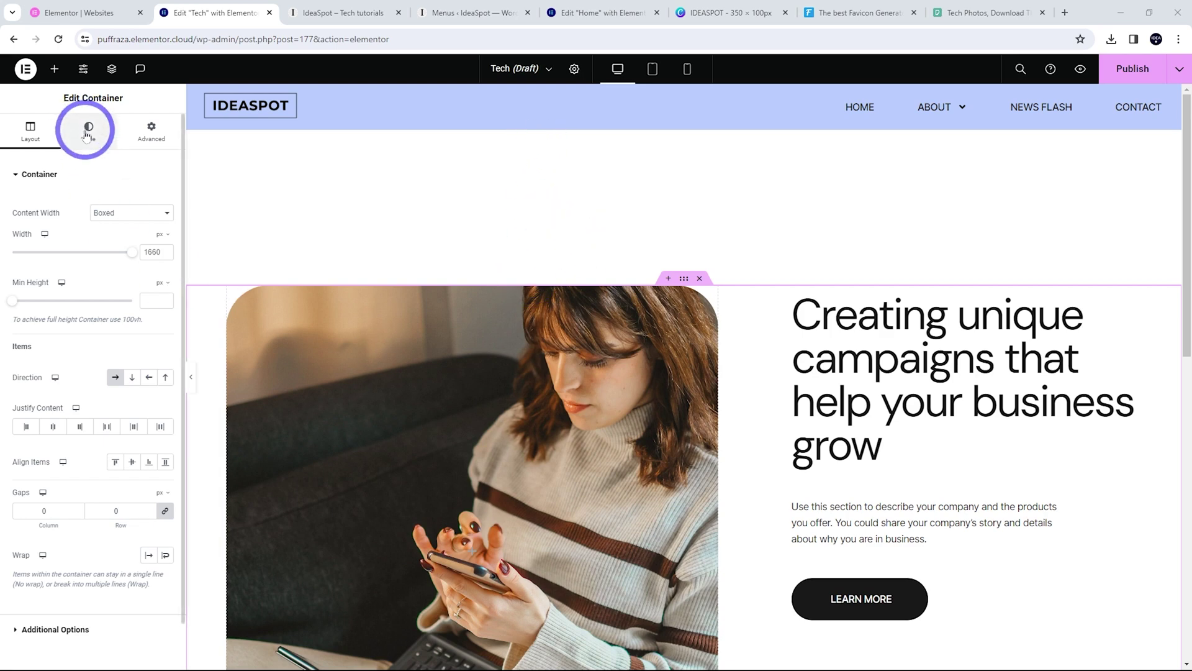
Set the container's top and bottom margins to 50 and publish the Tech page
{"action": "left_click", "coordinate": [148, 133]}
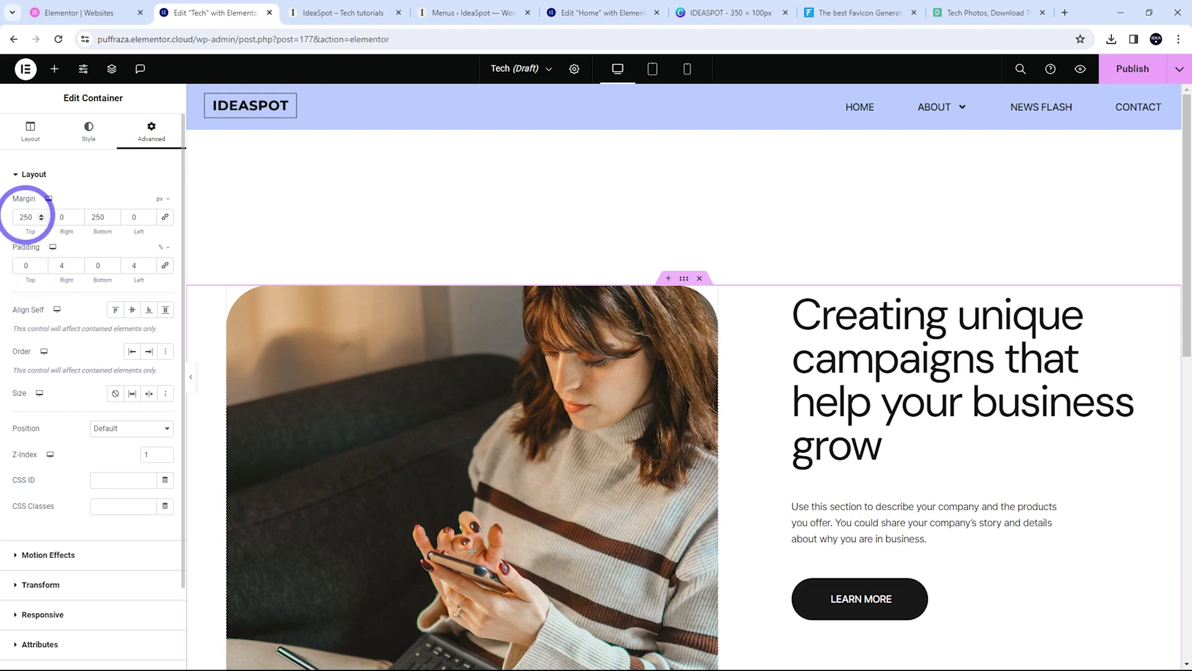
{"action": "double_click", "coordinate": [26, 216]}
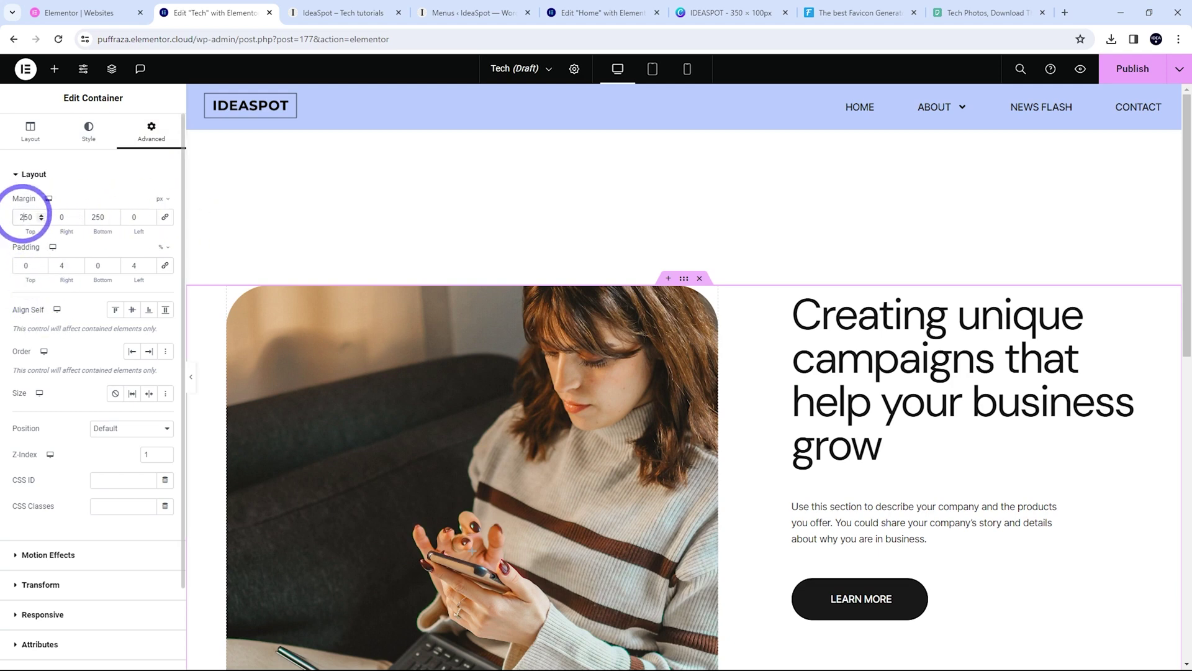
{"action": "type", "text": "5050"}
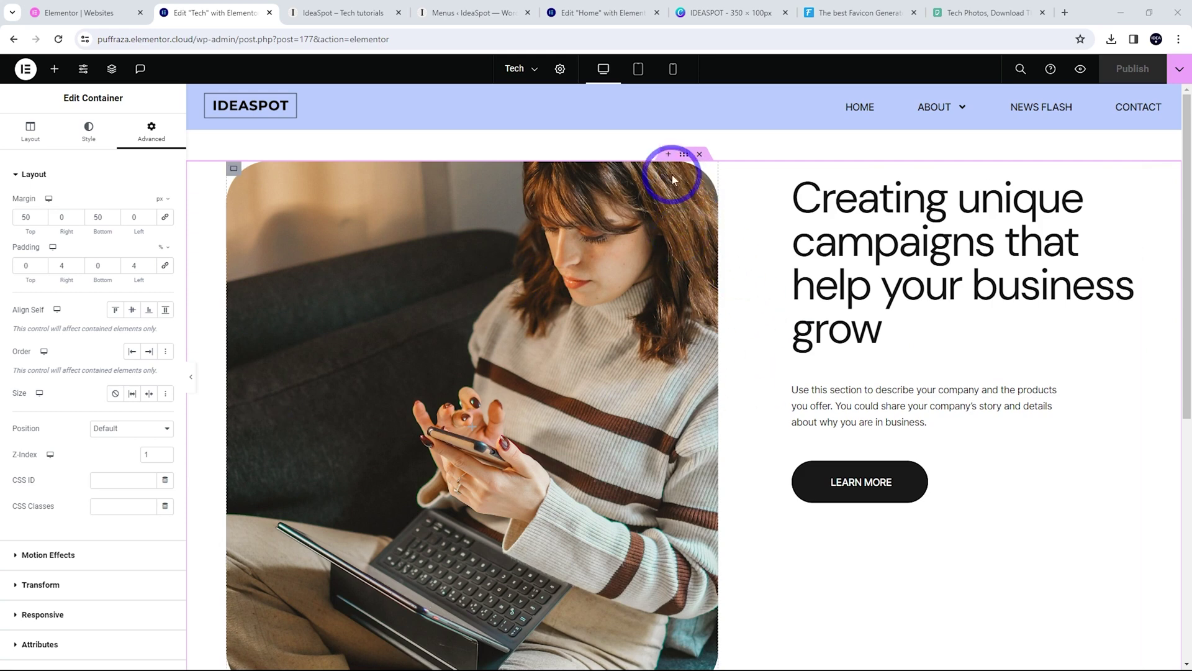
{"action": "left_click", "coordinate": [525, 68]}
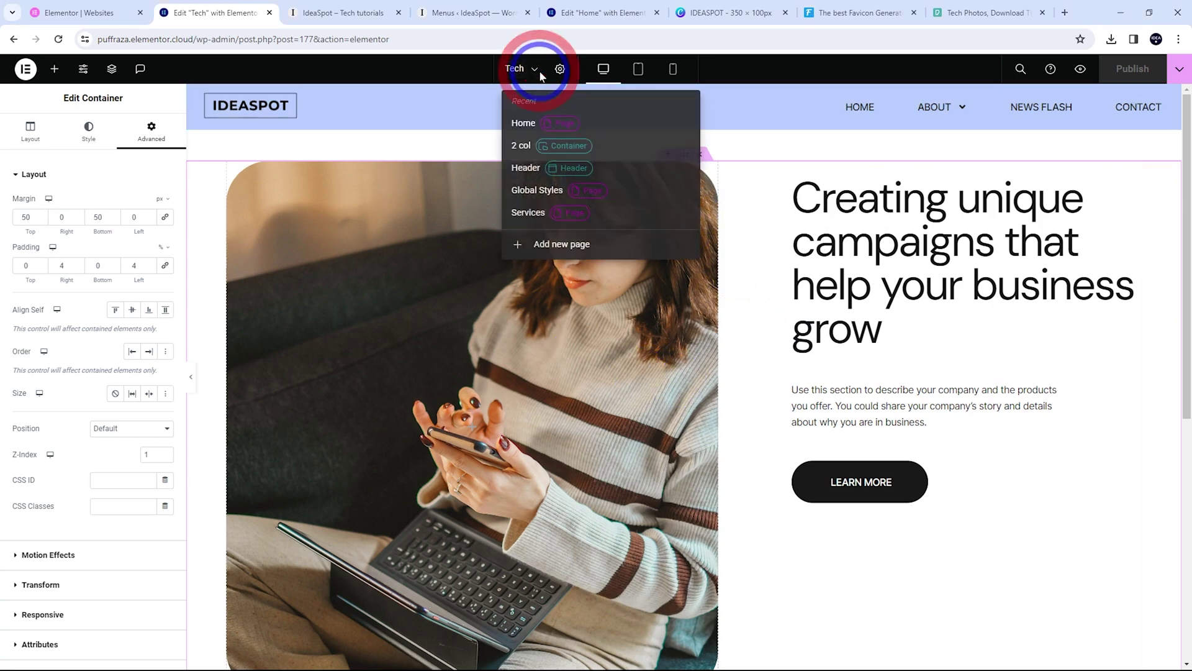
Switch to the Home page and save it as a page template named 'home template'
{"action": "left_click", "coordinate": [521, 123]}
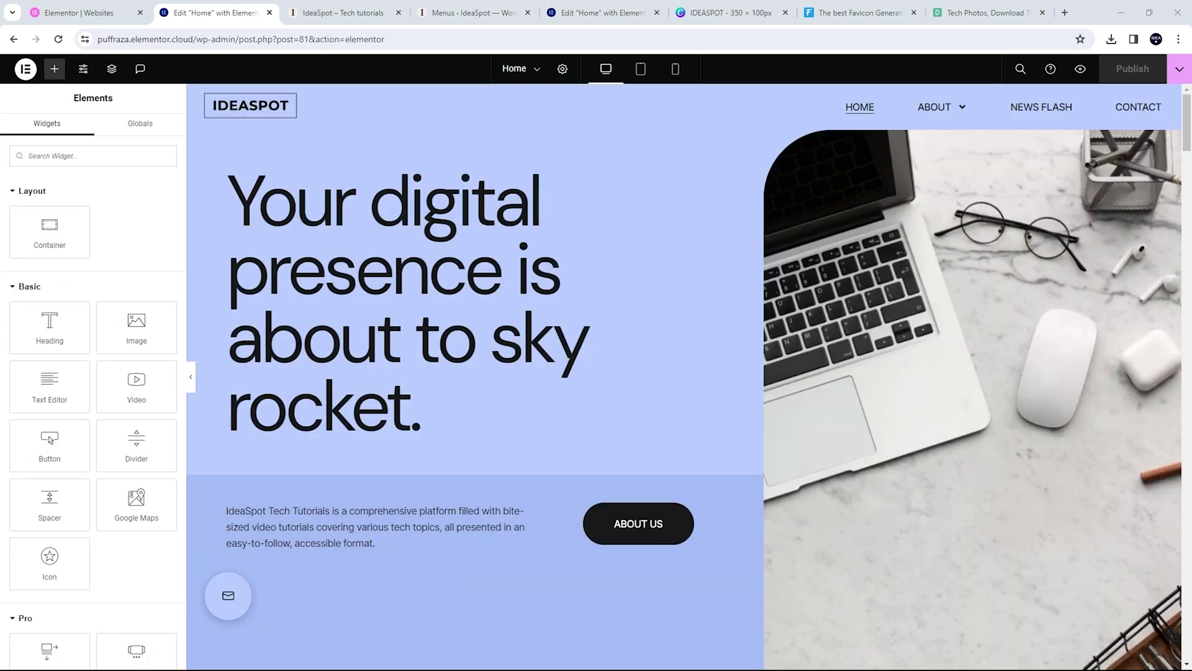
{"action": "left_click", "coordinate": [1179, 69]}
{"action": "left_click", "coordinate": [1111, 136]}
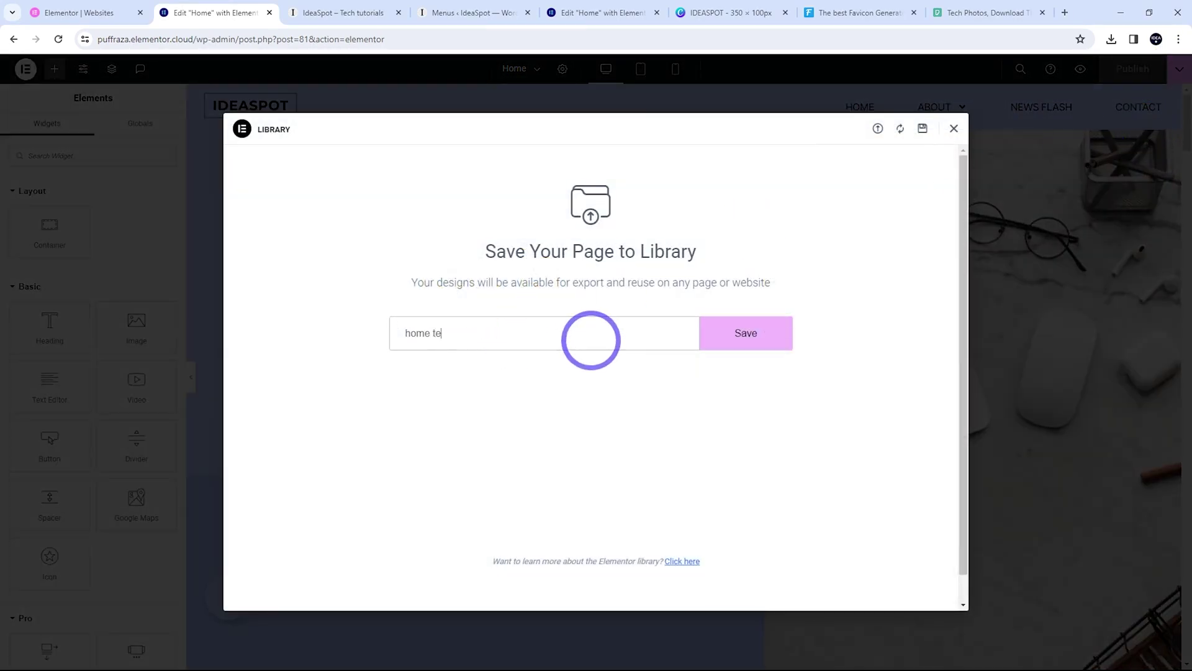
{"action": "left_click", "coordinate": [713, 338]}
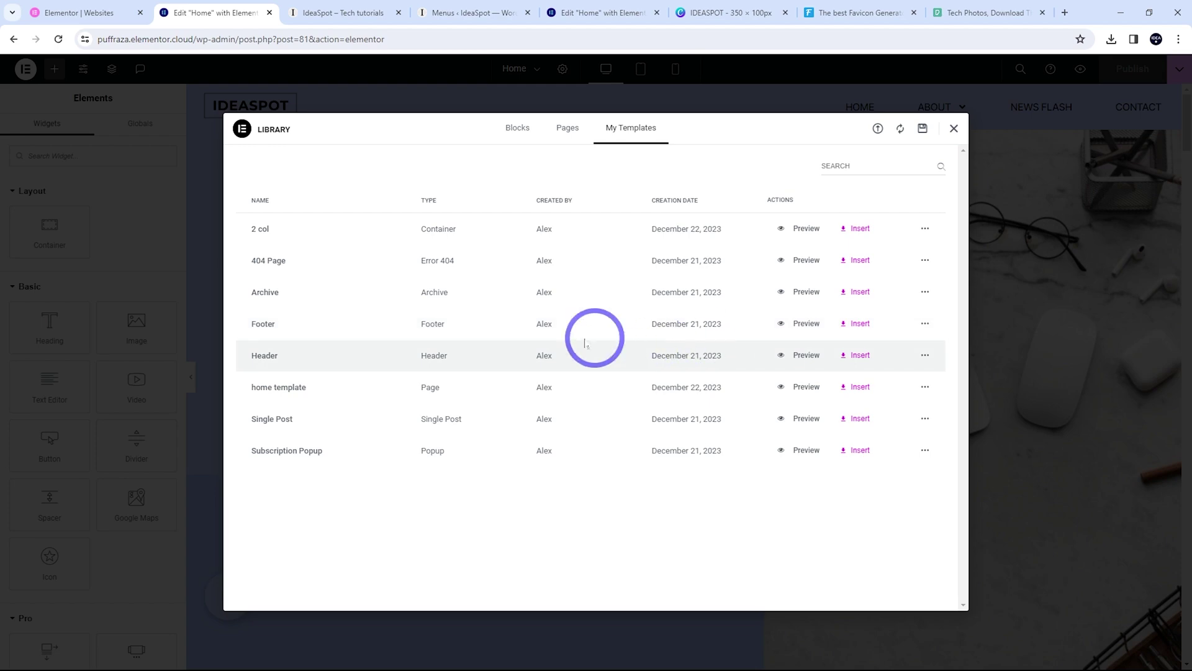
{"action": "left_click", "coordinate": [952, 128]}
{"action": "left_click", "coordinate": [48, 75]}
{"action": "left_click", "coordinate": [25, 70]}
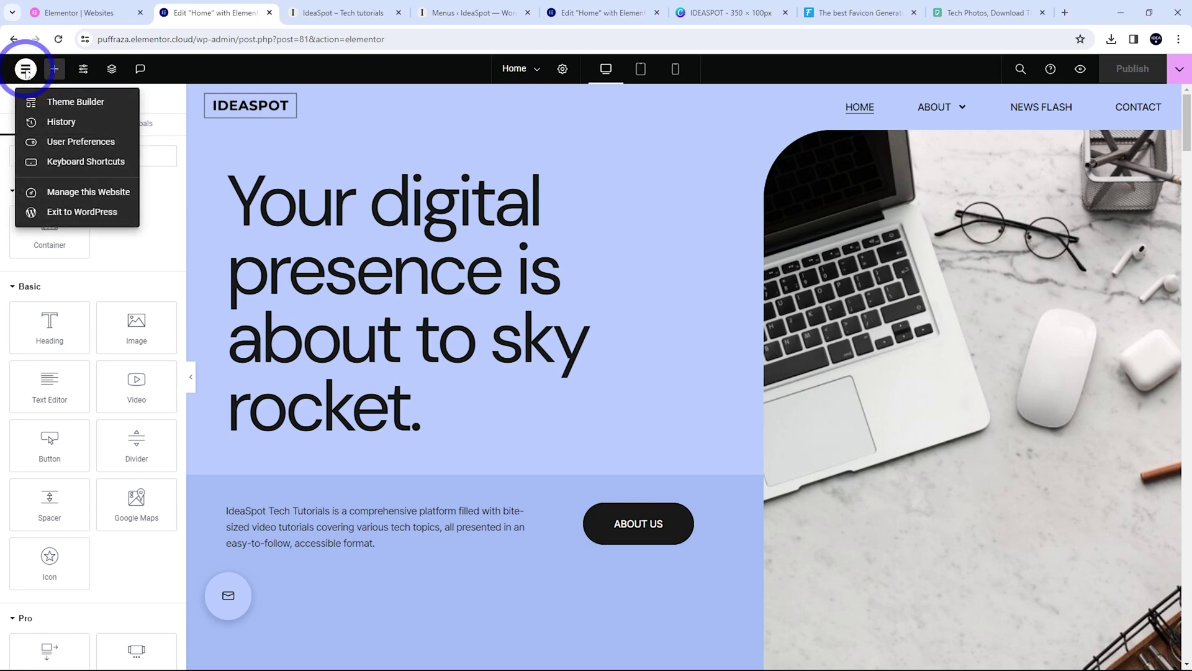
Exit to the WordPress Pages list and create a new page titled 'Tutorials'
{"action": "left_click", "coordinate": [54, 213]}
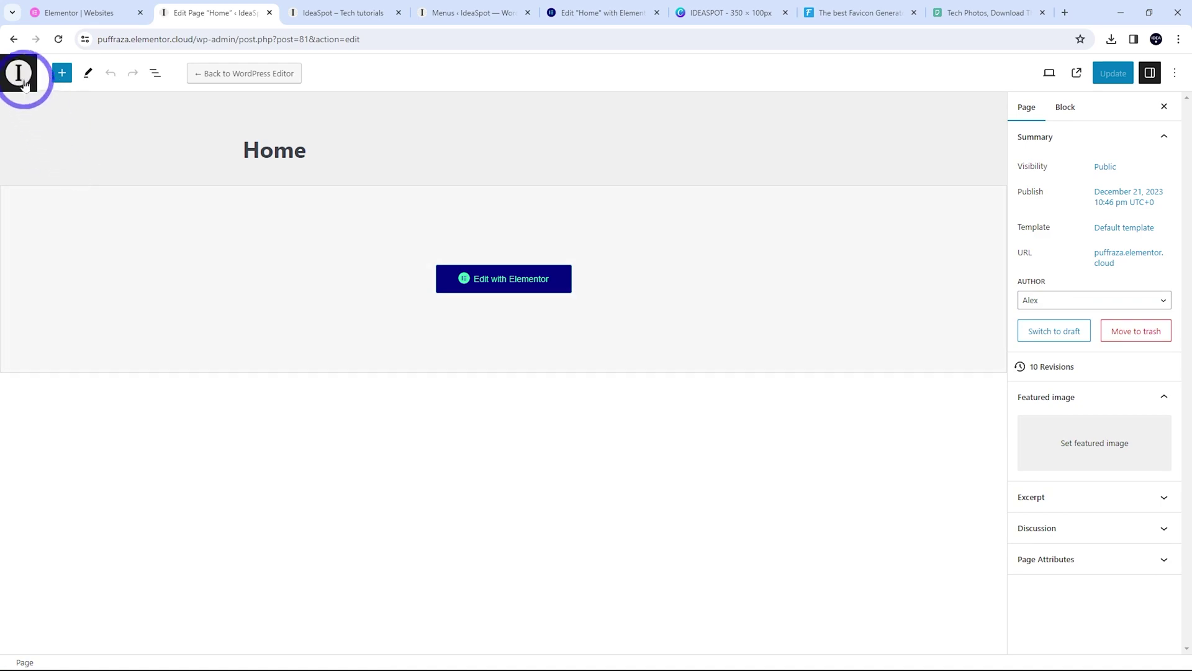
{"action": "left_click", "coordinate": [26, 86]}
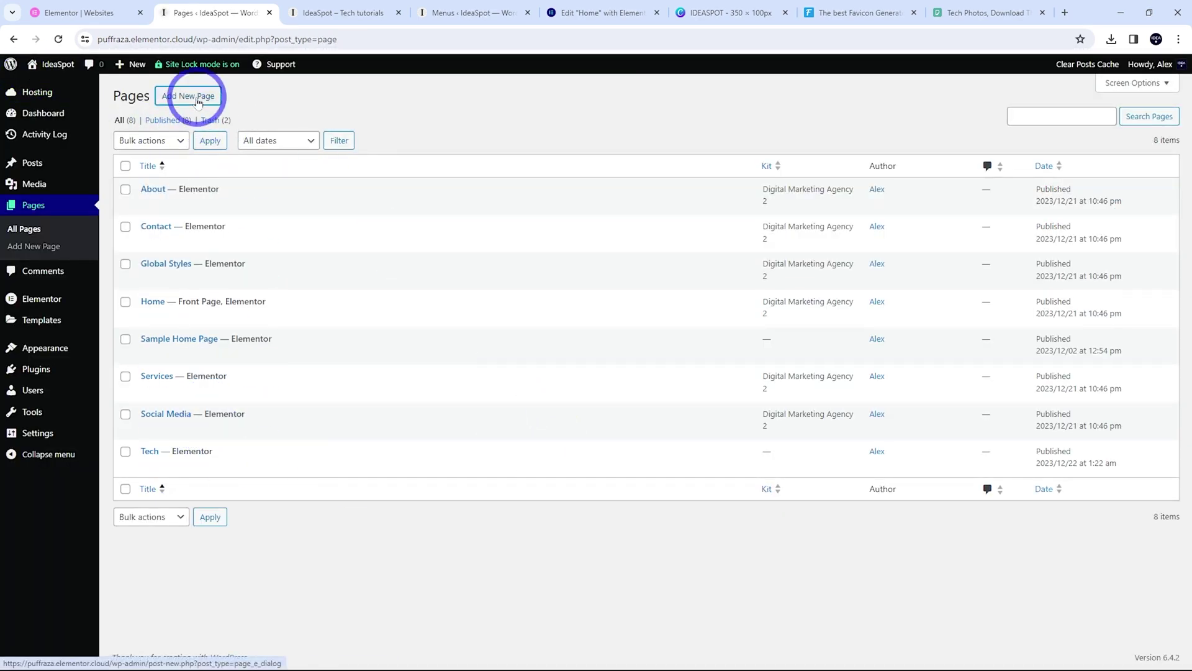
{"action": "left_click", "coordinate": [197, 101]}
{"action": "left_click", "coordinate": [505, 371]}
{"action": "left_click", "coordinate": [531, 354]}
{"action": "type", "text": "Tutorials"}
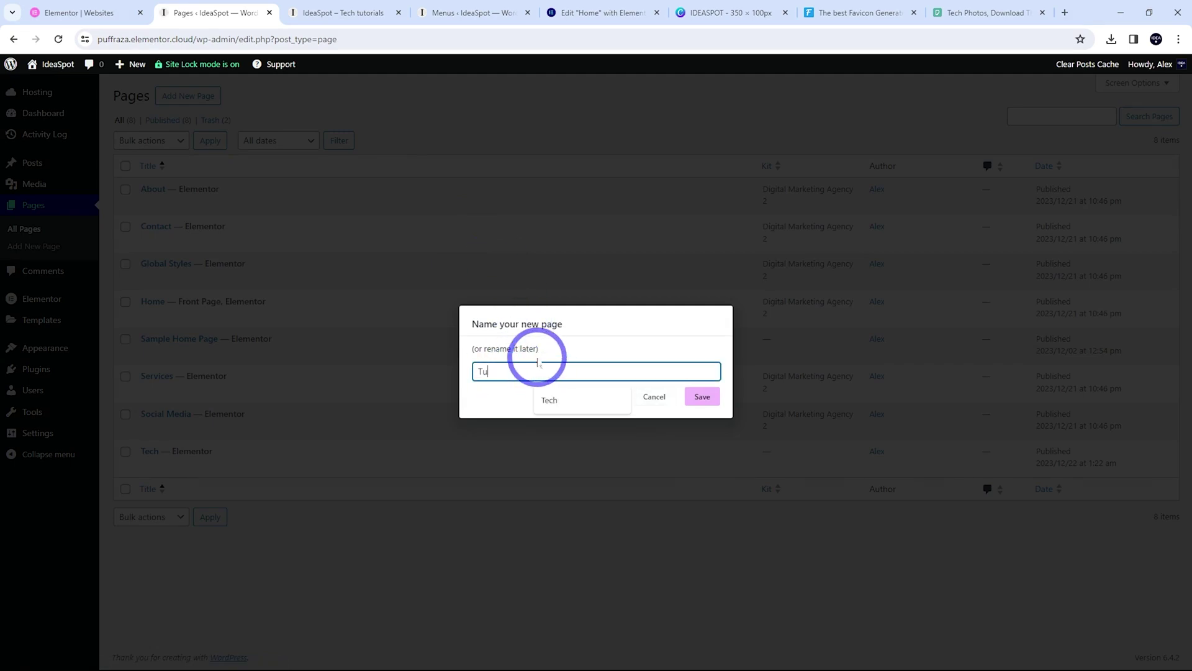
{"action": "left_click", "coordinate": [701, 397]}
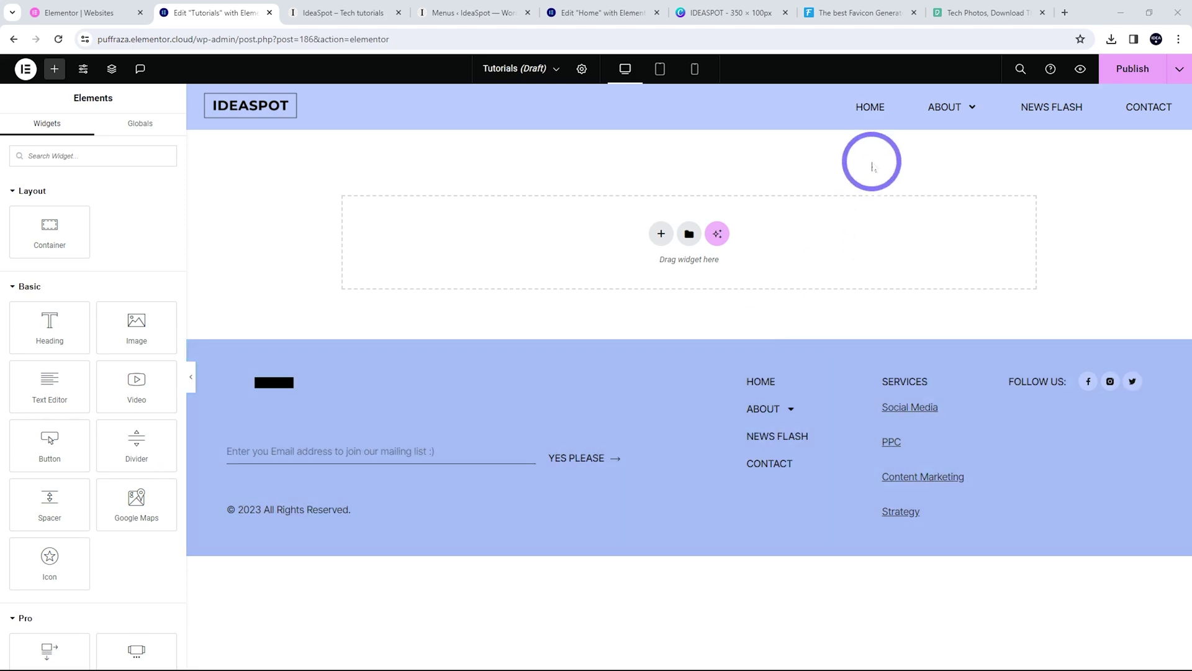
Insert the saved 'home template' into the empty Tutorials page, confirming the page settings prompt
{"action": "left_click", "coordinate": [689, 233]}
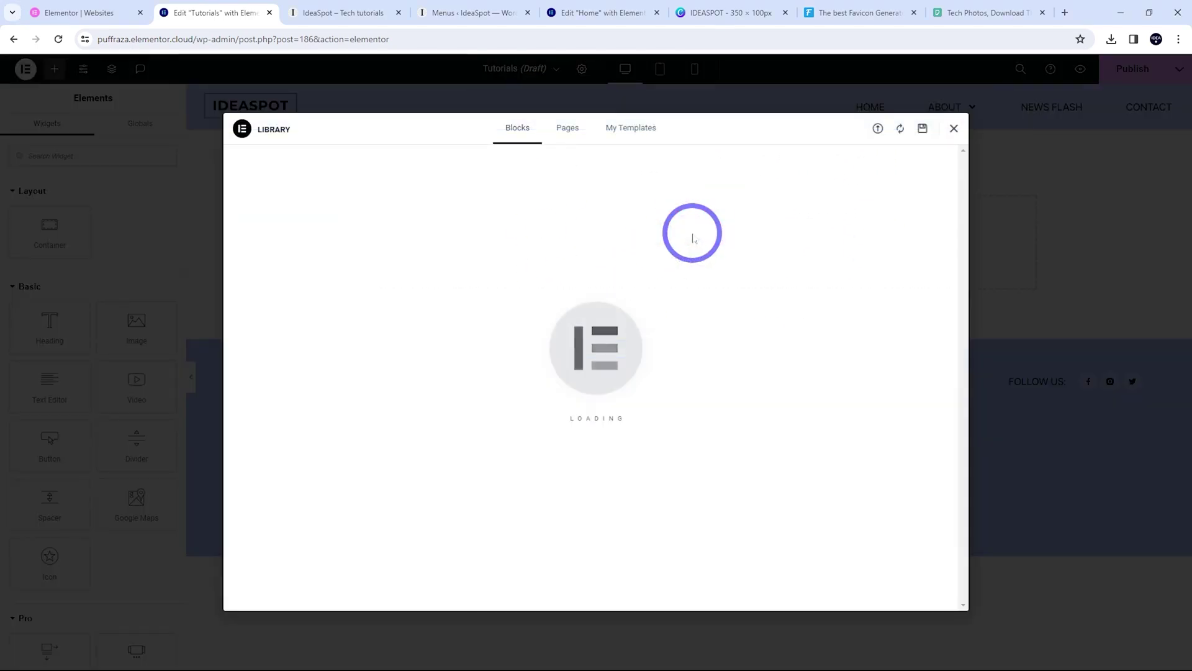
{"action": "left_click", "coordinate": [651, 137]}
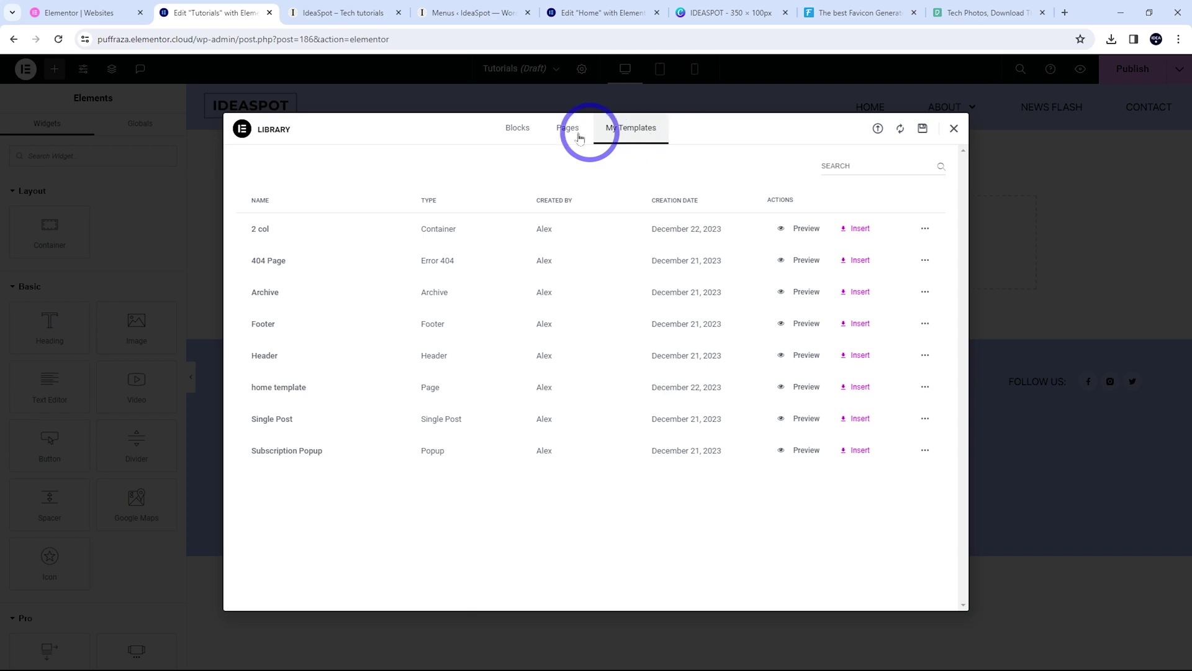
{"action": "left_click", "coordinate": [856, 387]}
{"action": "left_click", "coordinate": [700, 401]}
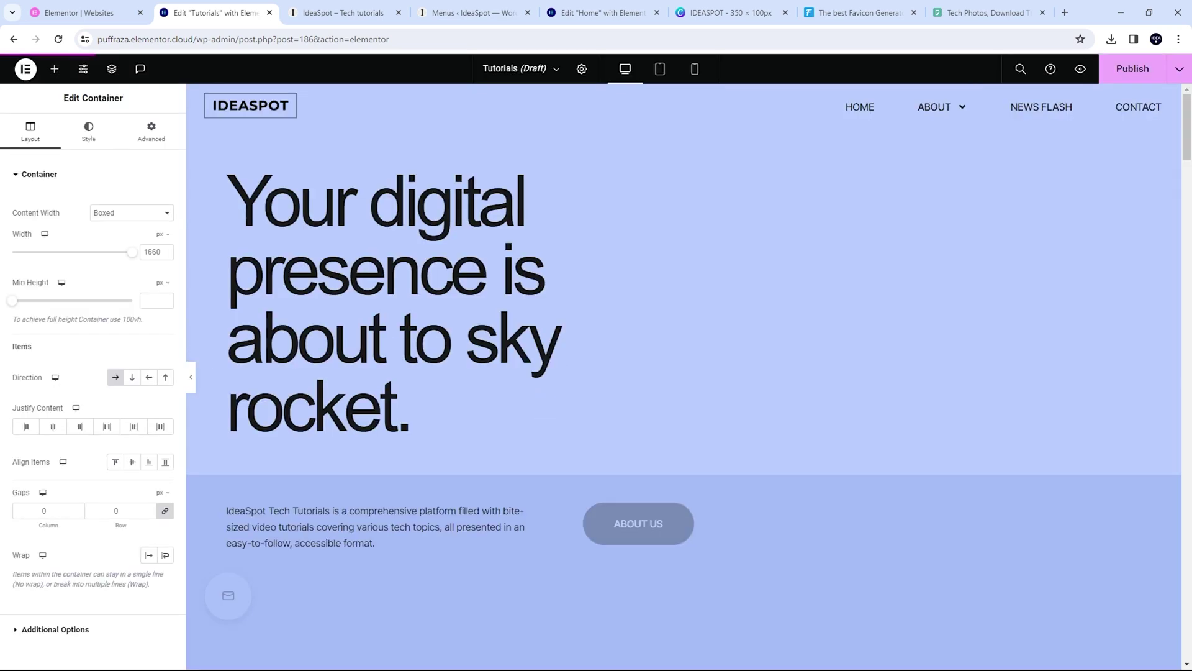
Delete the 'What we do' heading from the Tutorials page
{"action": "scroll", "coordinate": [481, 322], "scroll_direction": "down", "scroll_amount": 5}
{"action": "scroll", "coordinate": [559, 354], "scroll_direction": "down", "scroll_amount": 3}
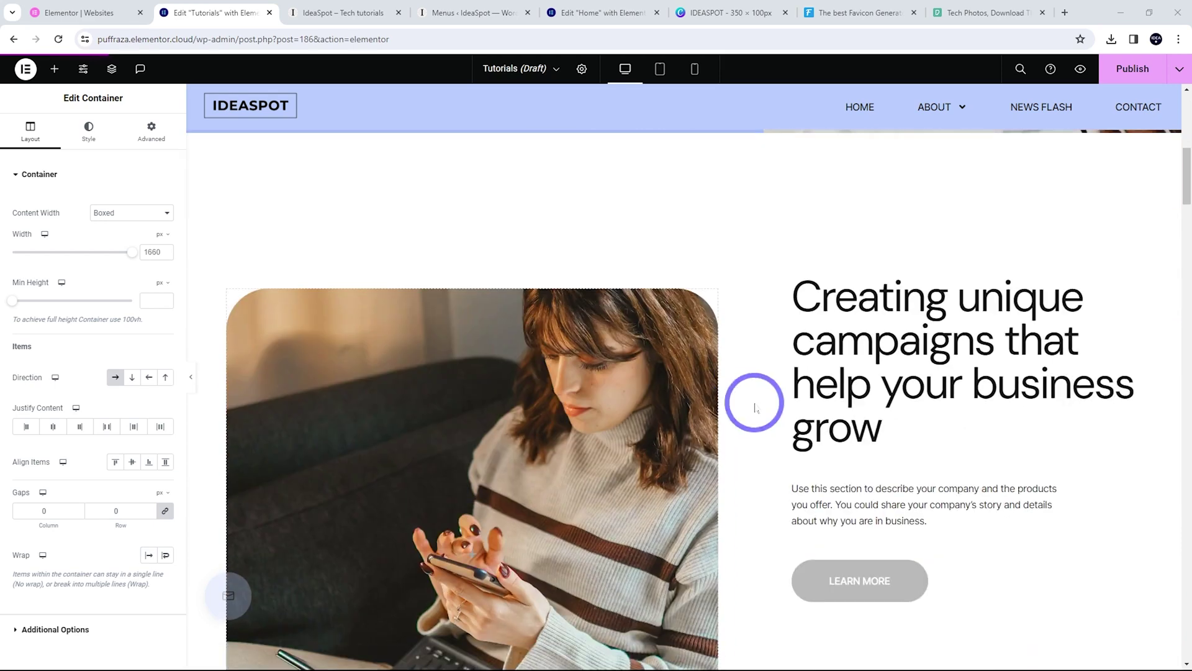
{"action": "scroll", "coordinate": [685, 385], "scroll_direction": "up", "scroll_amount": 5}
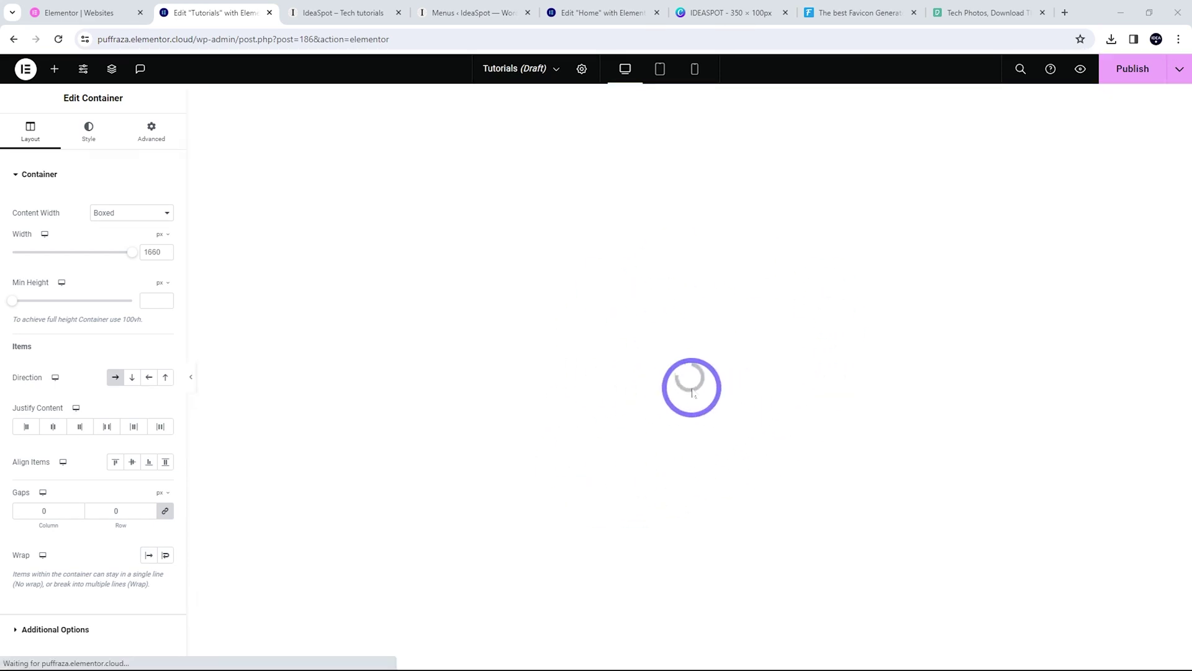
{"action": "scroll", "coordinate": [548, 284], "scroll_direction": "down", "scroll_amount": 10}
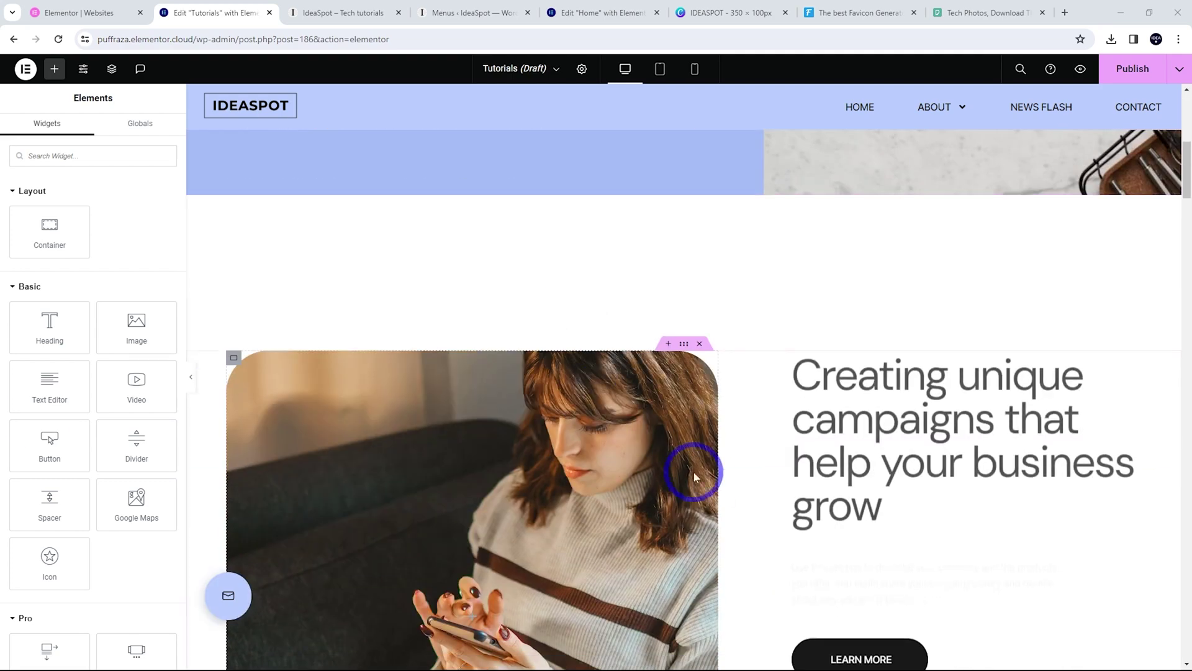
{"action": "scroll", "coordinate": [504, 477], "scroll_direction": "down", "scroll_amount": 4}
{"action": "scroll", "coordinate": [646, 494], "scroll_direction": "up", "scroll_amount": 5}
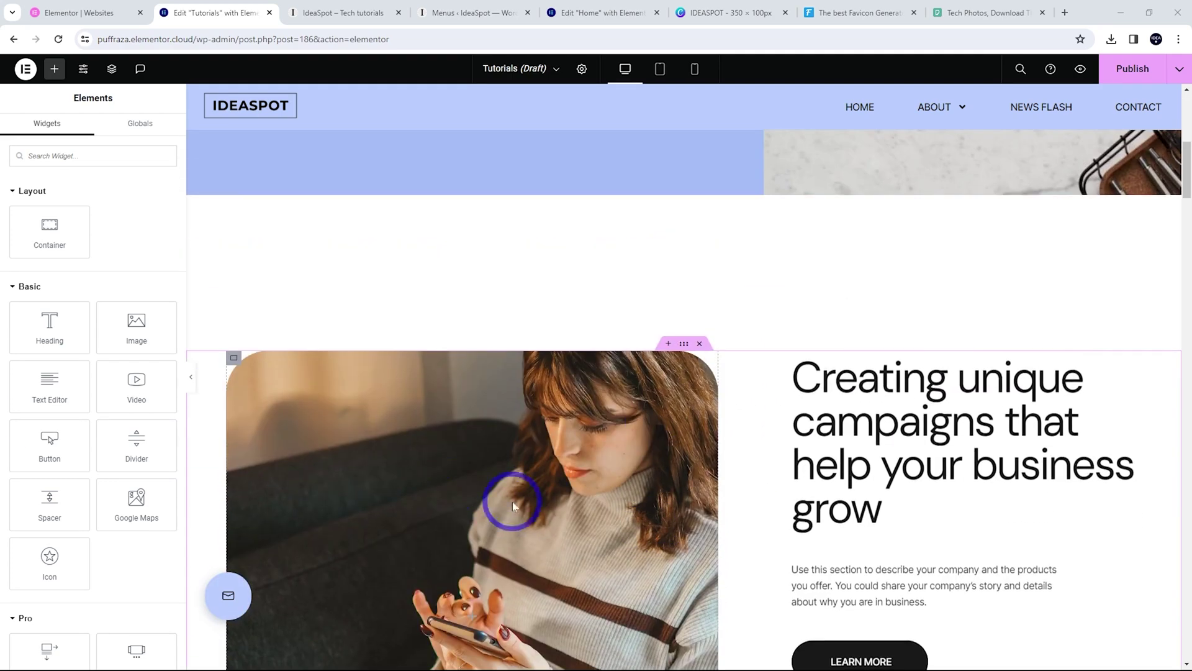
{"action": "scroll", "coordinate": [453, 484], "scroll_direction": "down", "scroll_amount": 7}
{"action": "scroll", "coordinate": [653, 509], "scroll_direction": "down", "scroll_amount": 3}
{"action": "scroll", "coordinate": [667, 304], "scroll_direction": "up", "scroll_amount": 9}
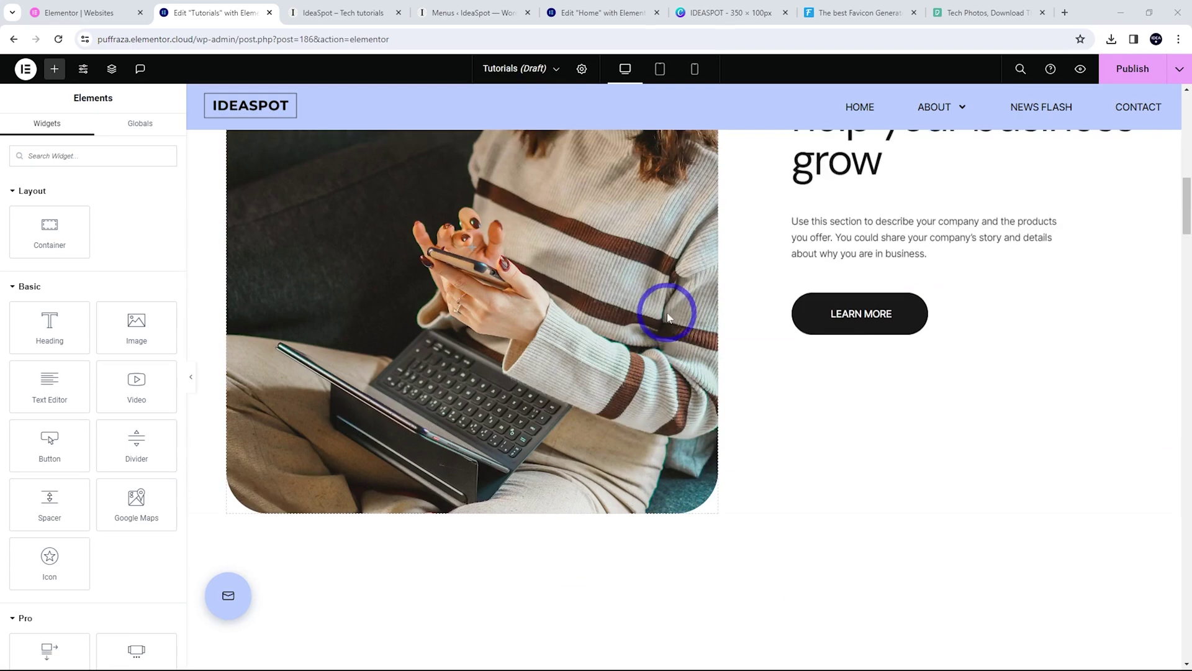
{"action": "scroll", "coordinate": [702, 279], "scroll_direction": "down", "scroll_amount": 10}
{"action": "scroll", "coordinate": [556, 402], "scroll_direction": "up", "scroll_amount": 4}
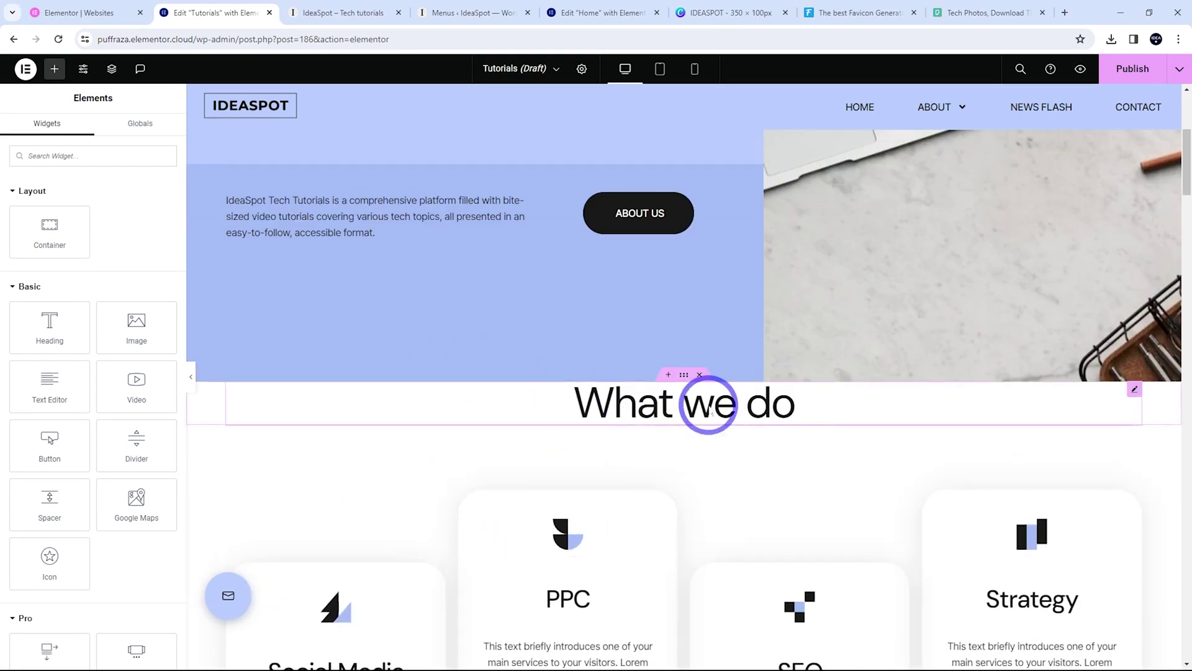
{"action": "right_click", "coordinate": [1135, 391]}
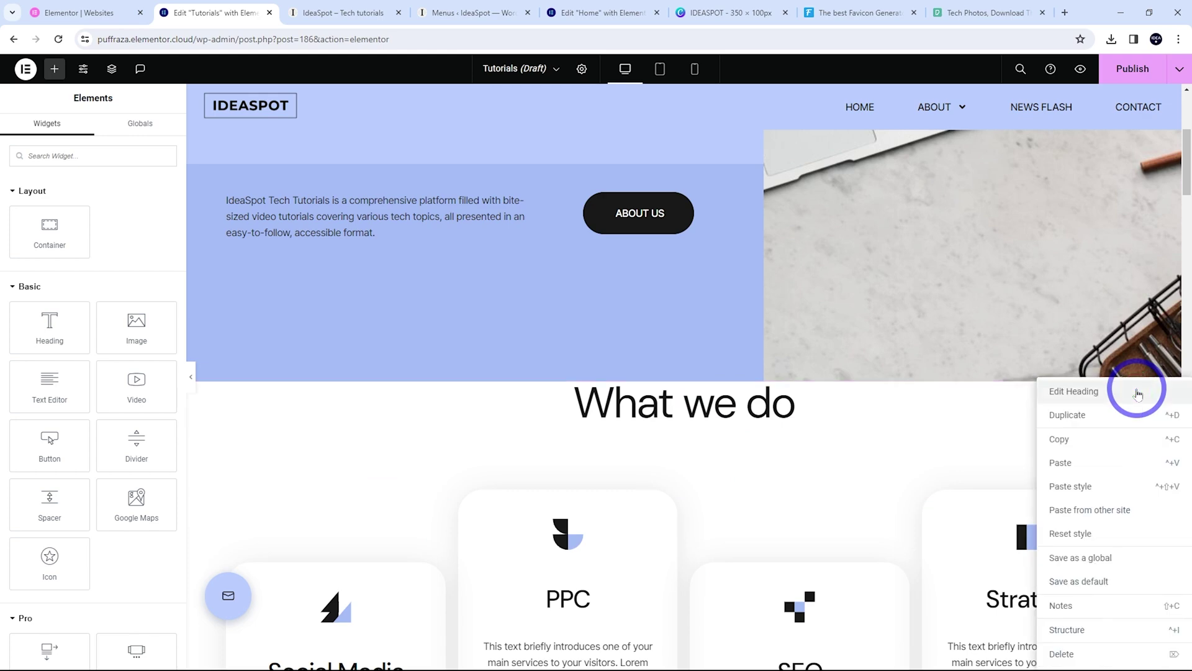
{"action": "left_click", "coordinate": [1063, 649]}
Publish the Tutorials page and exit the editor back to WordPress
{"action": "scroll", "coordinate": [460, 460], "scroll_direction": "down", "scroll_amount": 15}
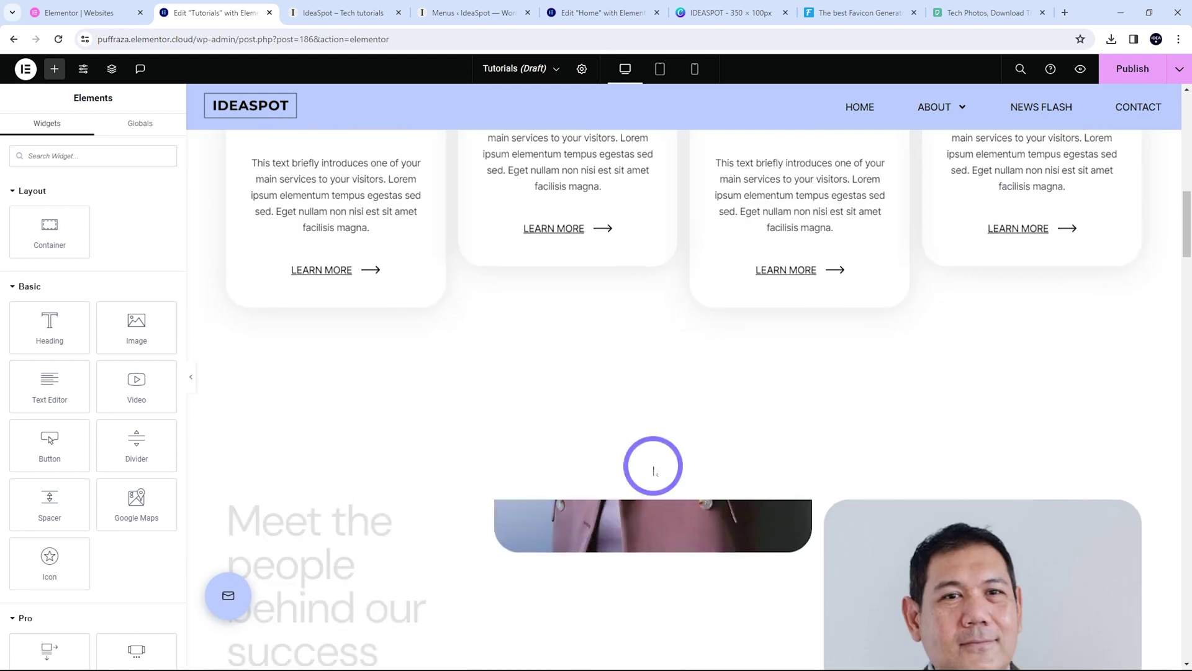
{"action": "scroll", "coordinate": [888, 468], "scroll_direction": "down", "scroll_amount": 3}
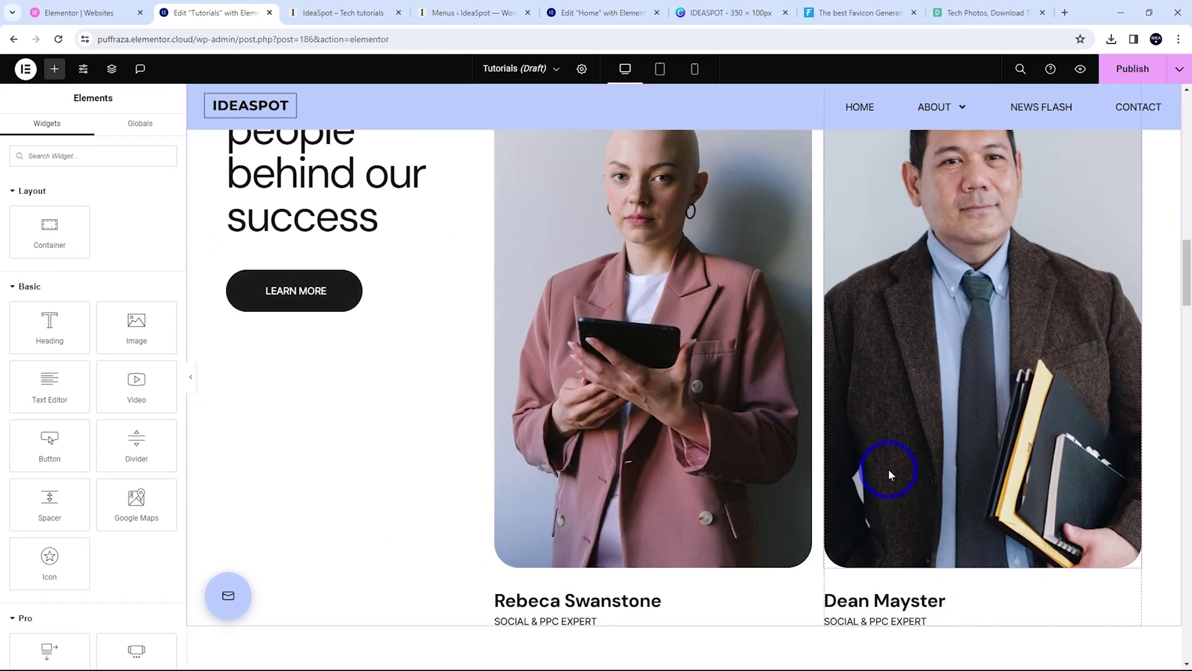
{"action": "scroll", "coordinate": [888, 468], "scroll_direction": "up", "scroll_amount": 3}
{"action": "scroll", "coordinate": [887, 468], "scroll_direction": "up", "scroll_amount": 20}
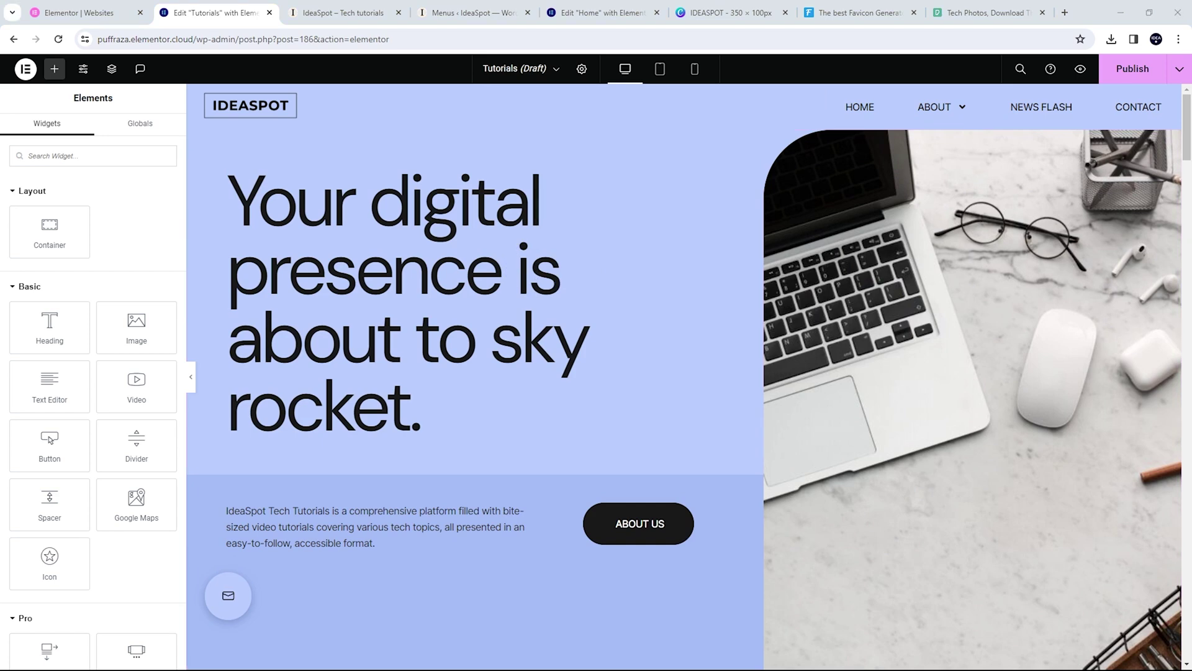
{"action": "left_click", "coordinate": [1128, 70]}
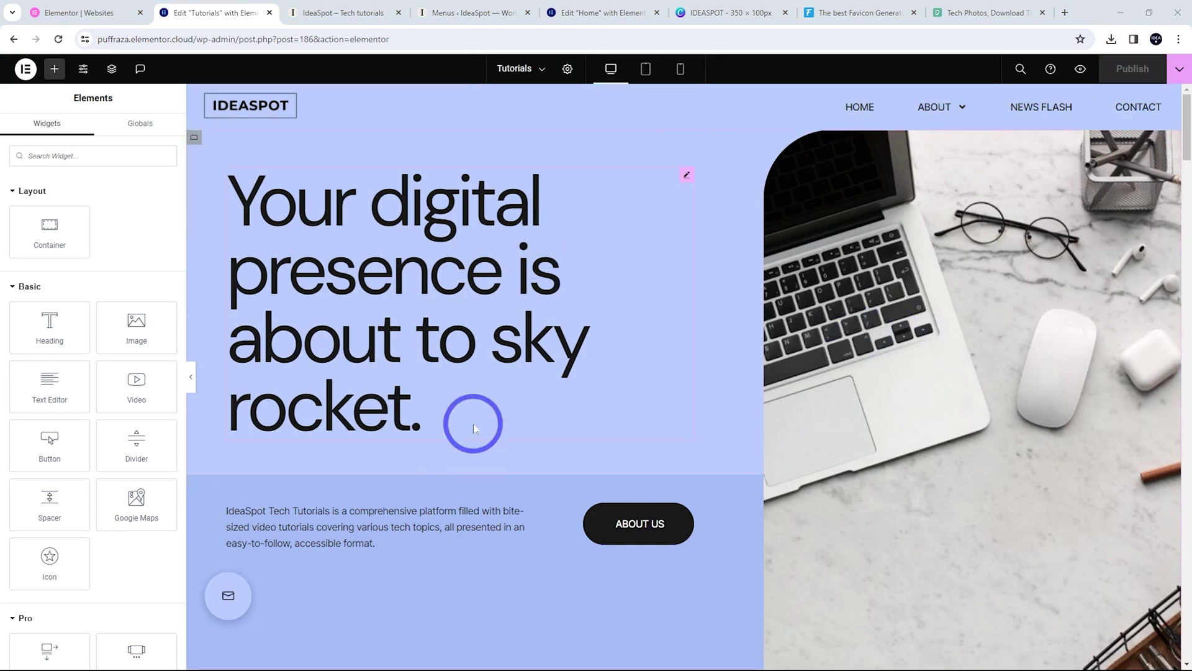
{"action": "left_click", "coordinate": [25, 69]}
{"action": "left_click", "coordinate": [61, 212]}
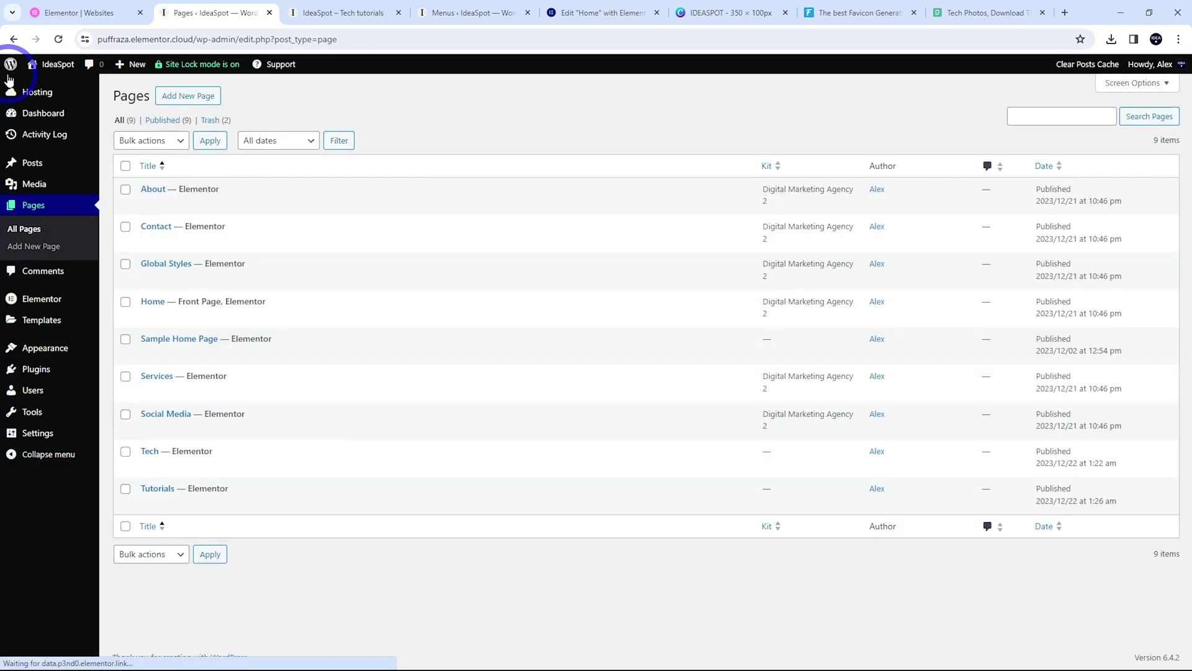
Append the Tech page to the Main Menu, save the menu, and check Tech appears on the live IdeaSpot site
{"action": "mouse_move", "coordinate": [47, 404]}
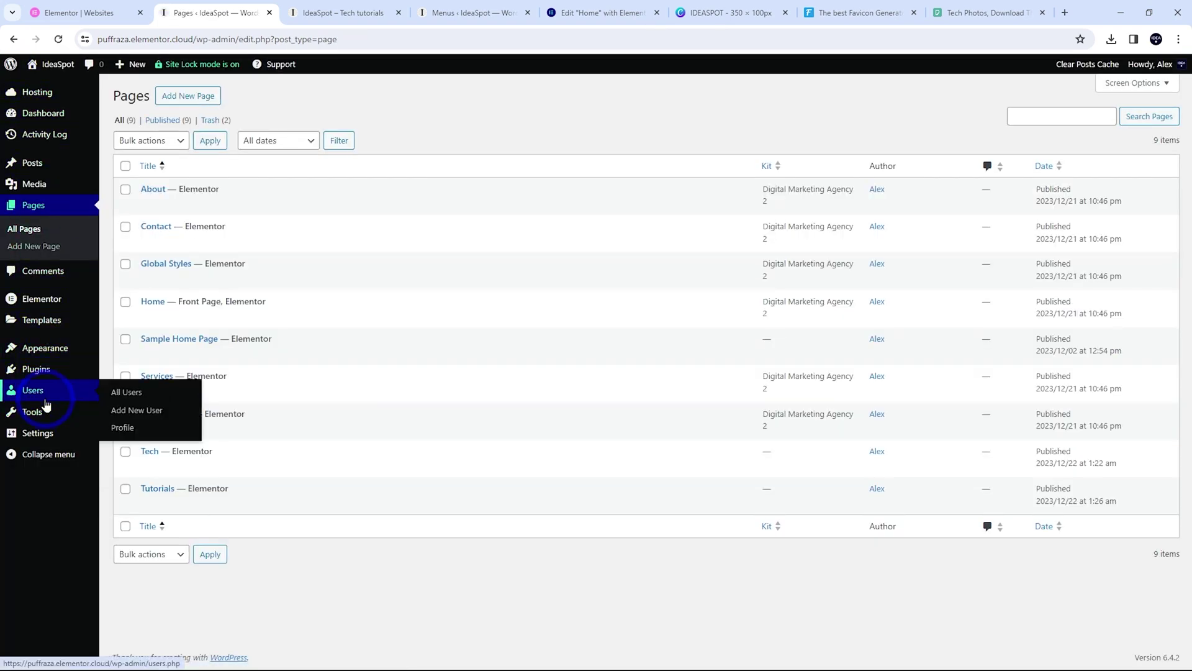
{"action": "mouse_move", "coordinate": [45, 348]}
{"action": "left_click", "coordinate": [123, 385]}
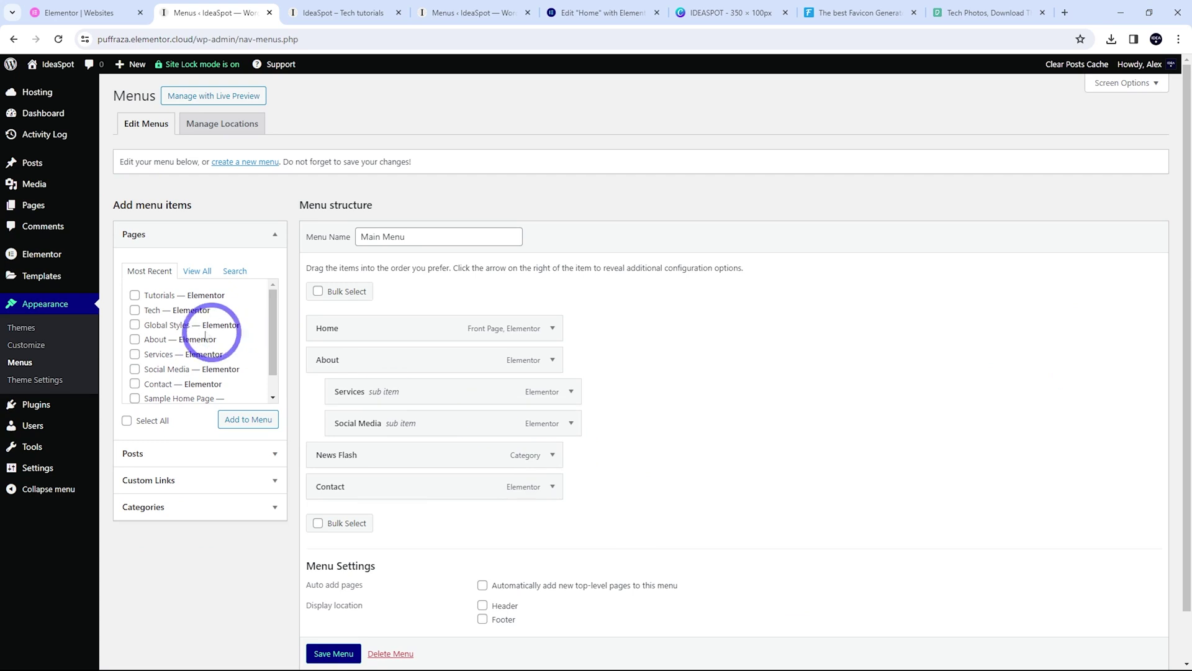
{"action": "left_click", "coordinate": [134, 310]}
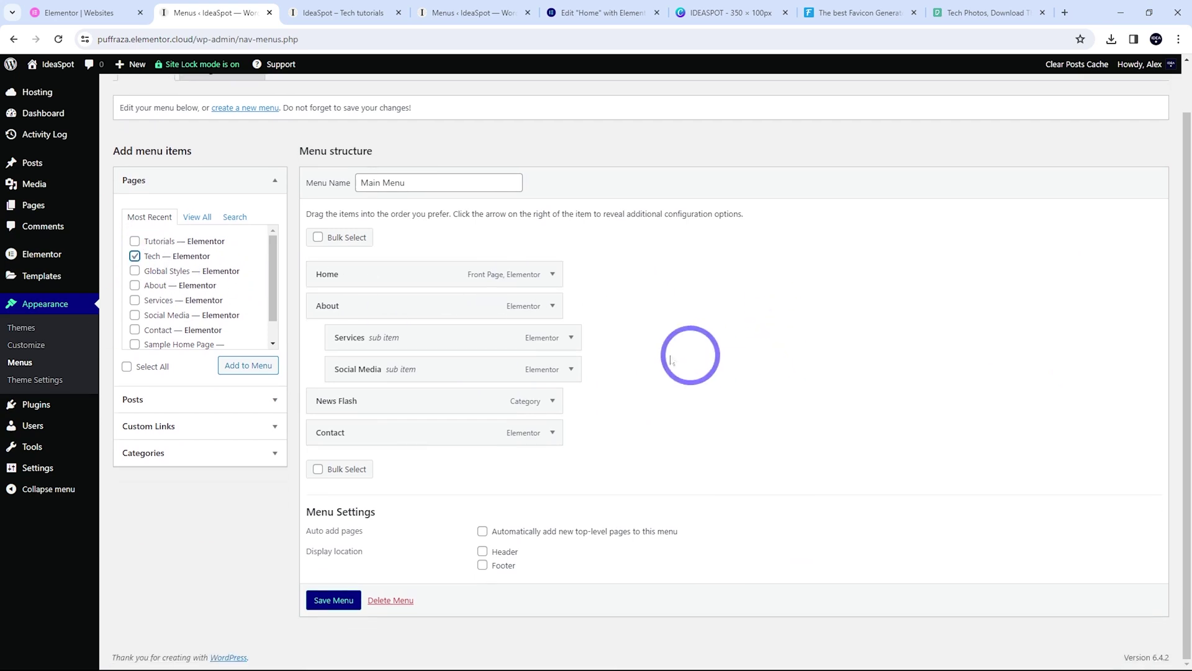
{"action": "left_click", "coordinate": [247, 422]}
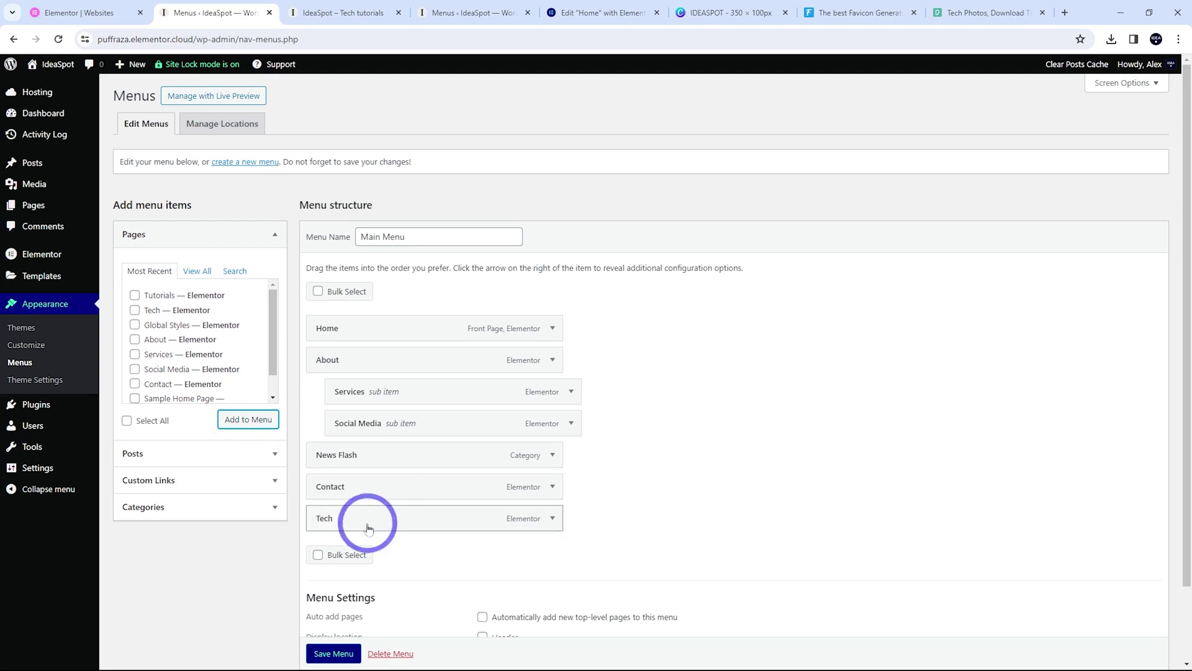
{"action": "left_click", "coordinate": [333, 653]}
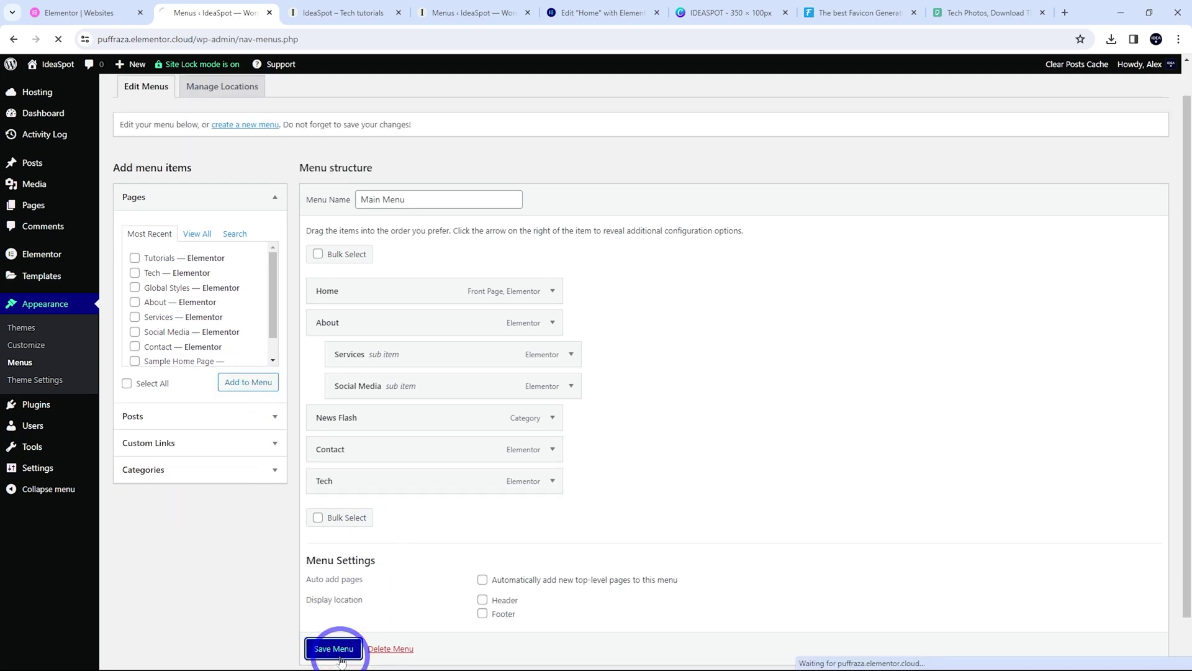
{"action": "left_click", "coordinate": [336, 13]}
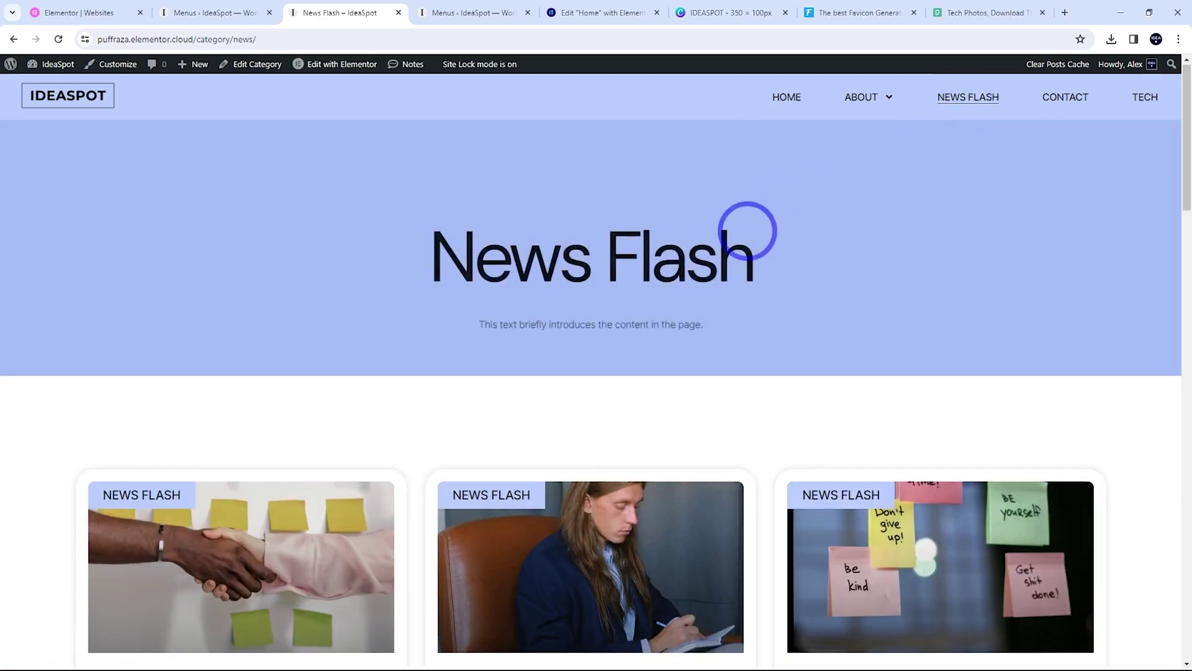
{"action": "scroll", "coordinate": [407, 472], "scroll_direction": "down", "scroll_amount": 4}
{"action": "scroll", "coordinate": [487, 339], "scroll_direction": "down", "scroll_amount": 5}
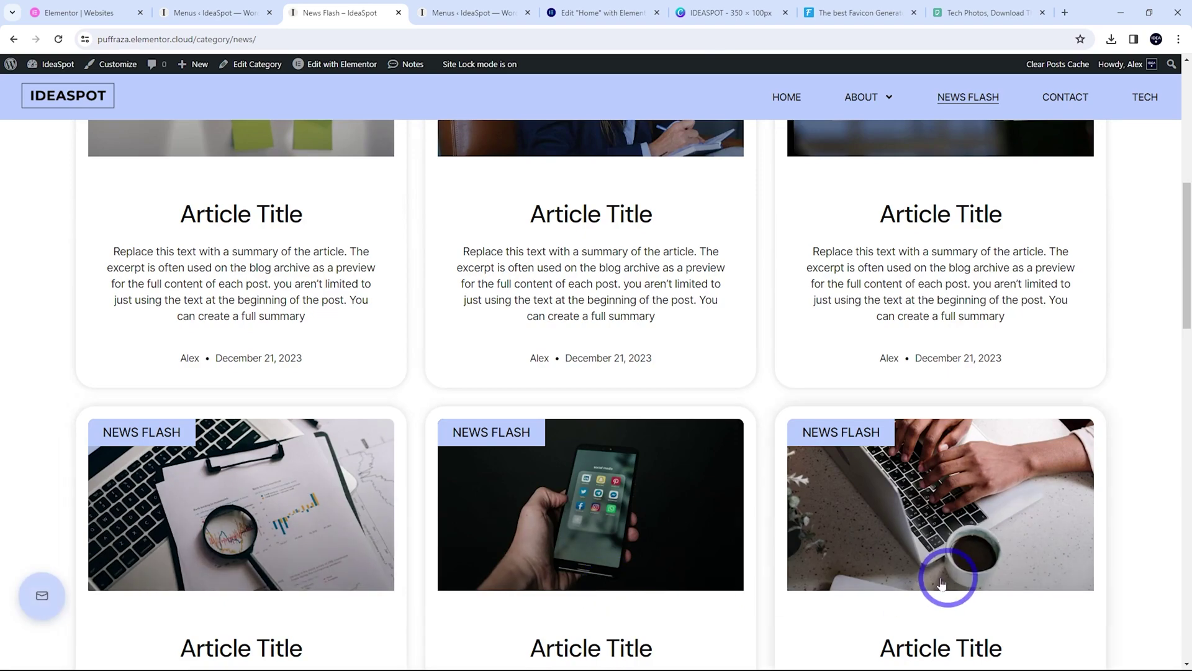
{"action": "scroll", "coordinate": [617, 533], "scroll_direction": "up", "scroll_amount": 9}
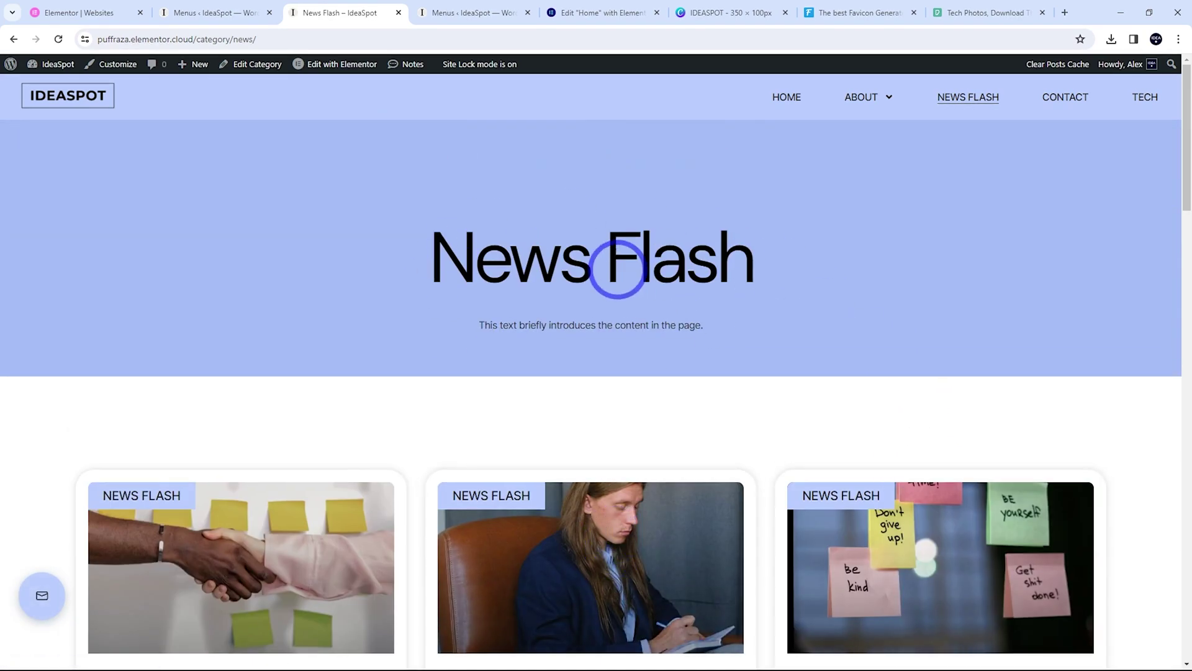
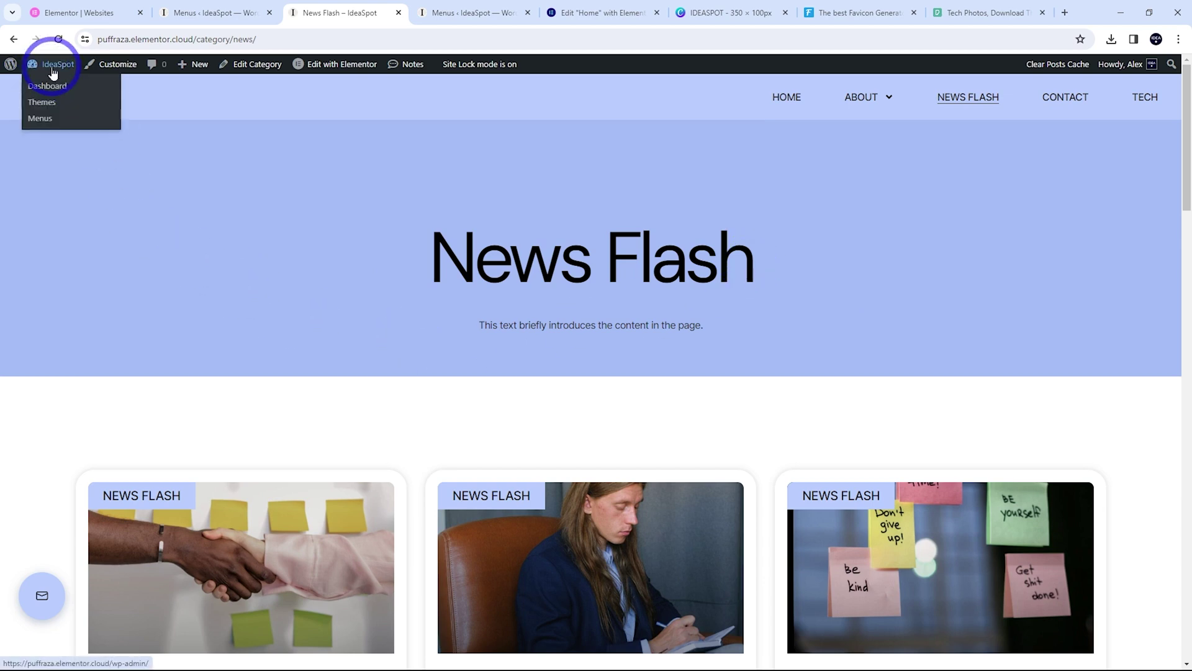
Edit the 'News Flash' post category, delete 'Flash' so it reads 'News', and update it
{"action": "left_click", "coordinate": [44, 87]}
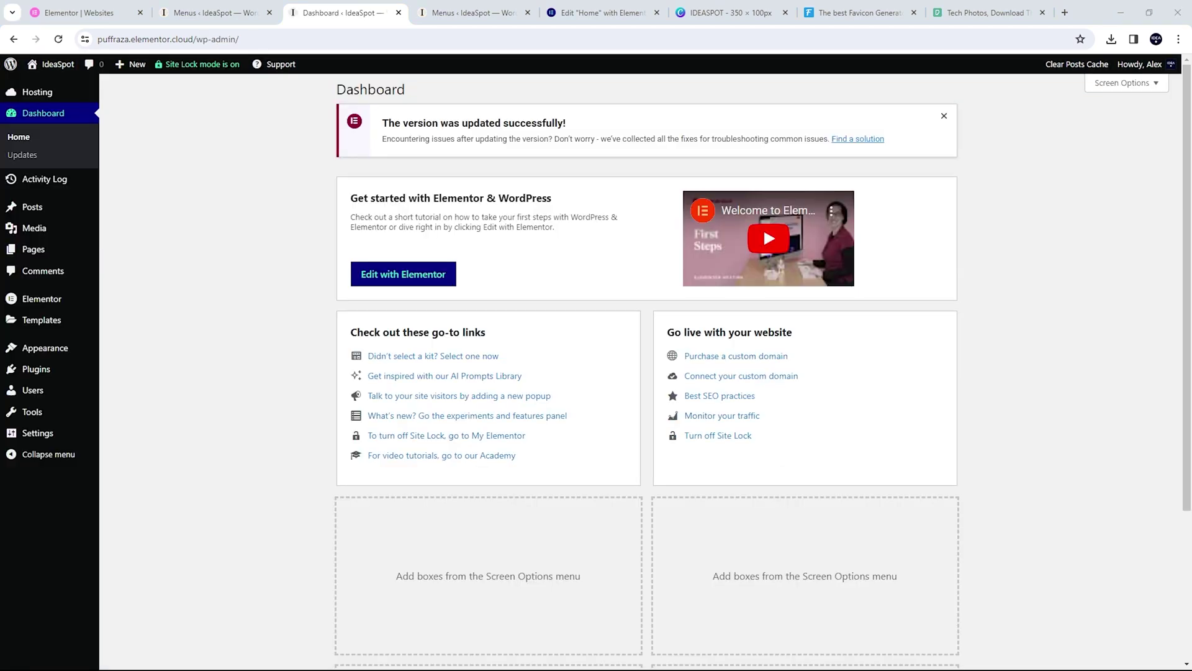
{"action": "left_click", "coordinate": [29, 207]}
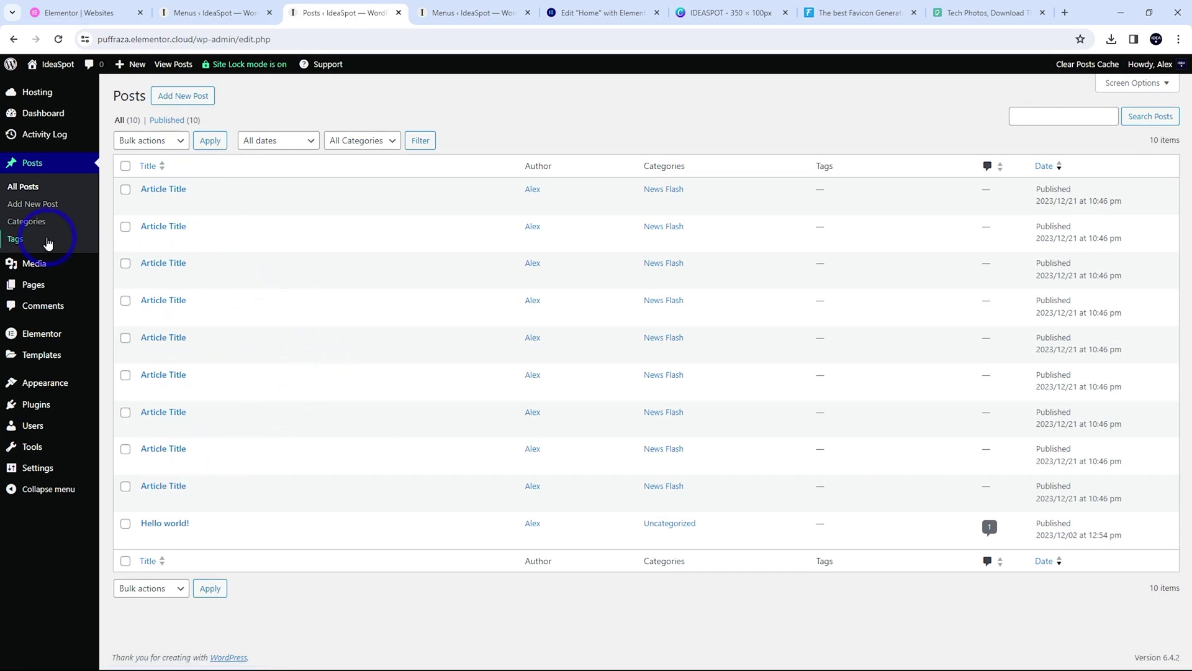
{"action": "left_click", "coordinate": [28, 223]}
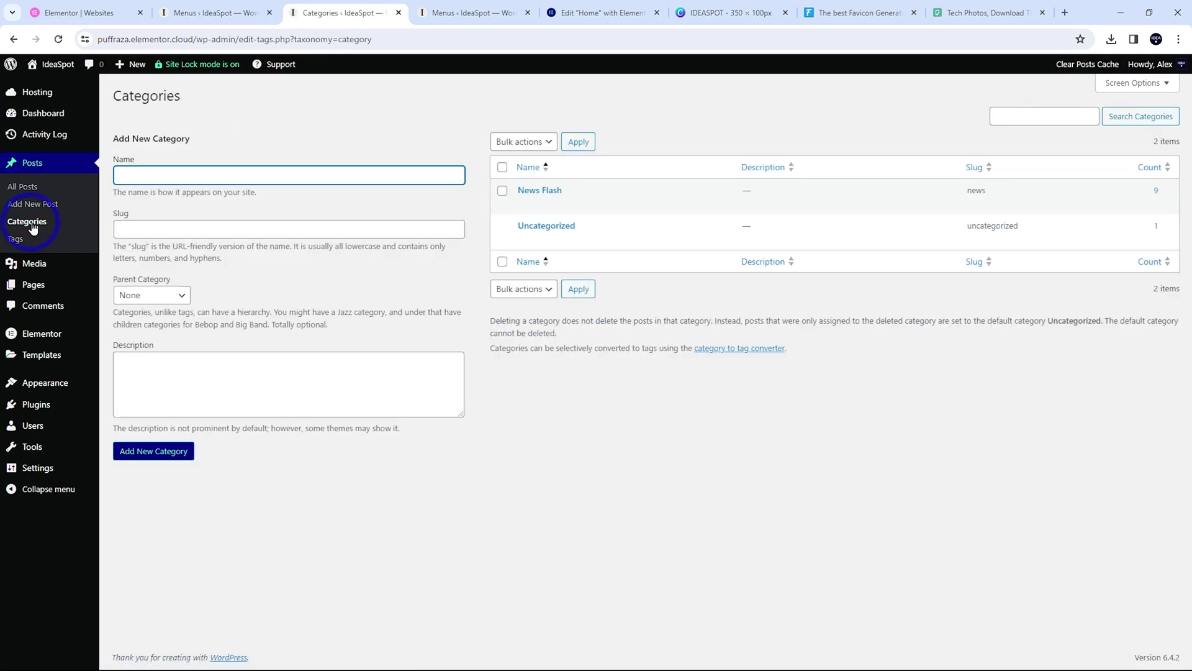
{"action": "left_click", "coordinate": [524, 204]}
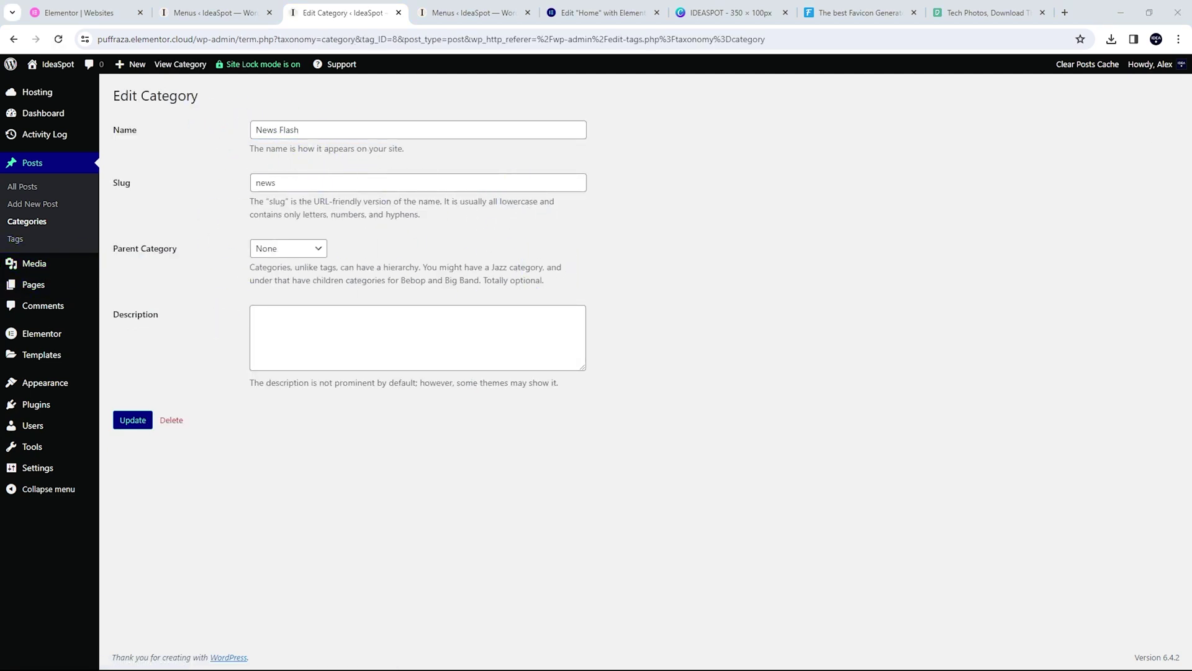
{"action": "double_click", "coordinate": [286, 127]}
{"action": "key", "text": "BackSpace"}
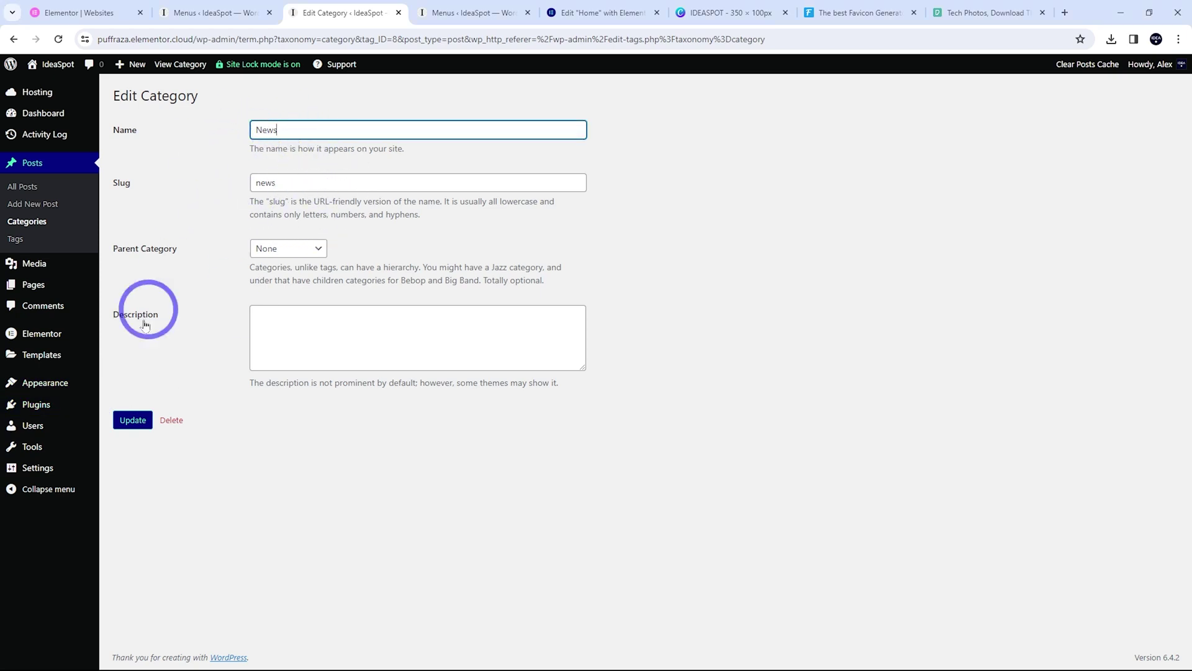
{"action": "left_click", "coordinate": [134, 420]}
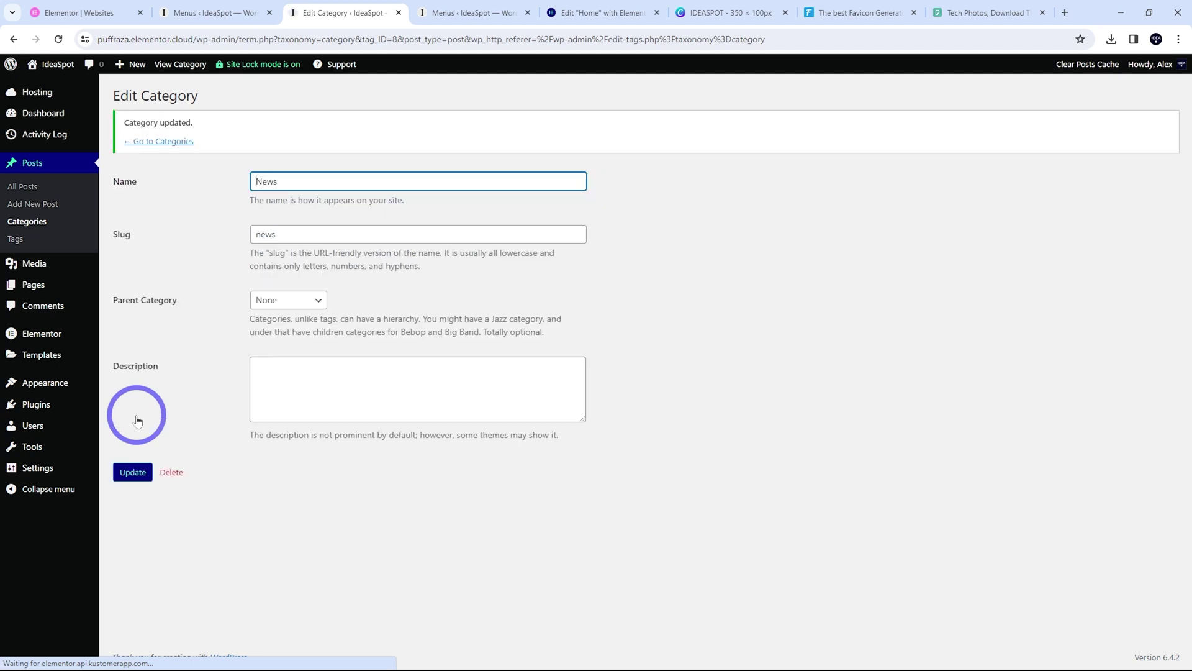
{"action": "left_click", "coordinate": [342, 181]}
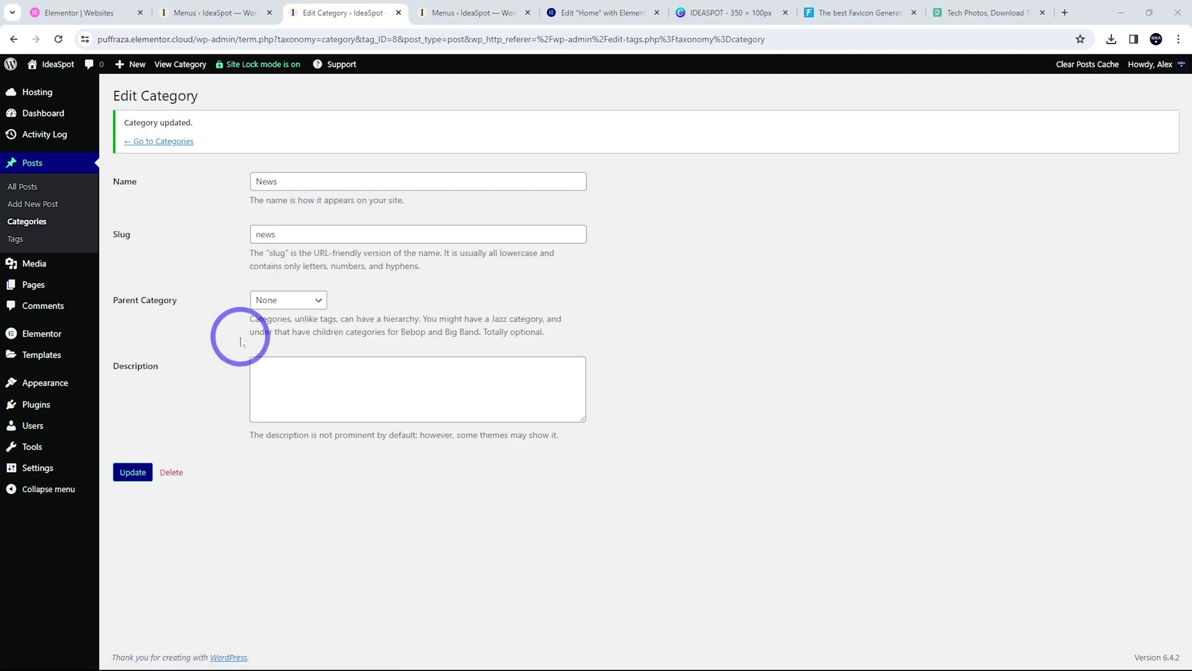
{"action": "mouse_move", "coordinate": [93, 357]}
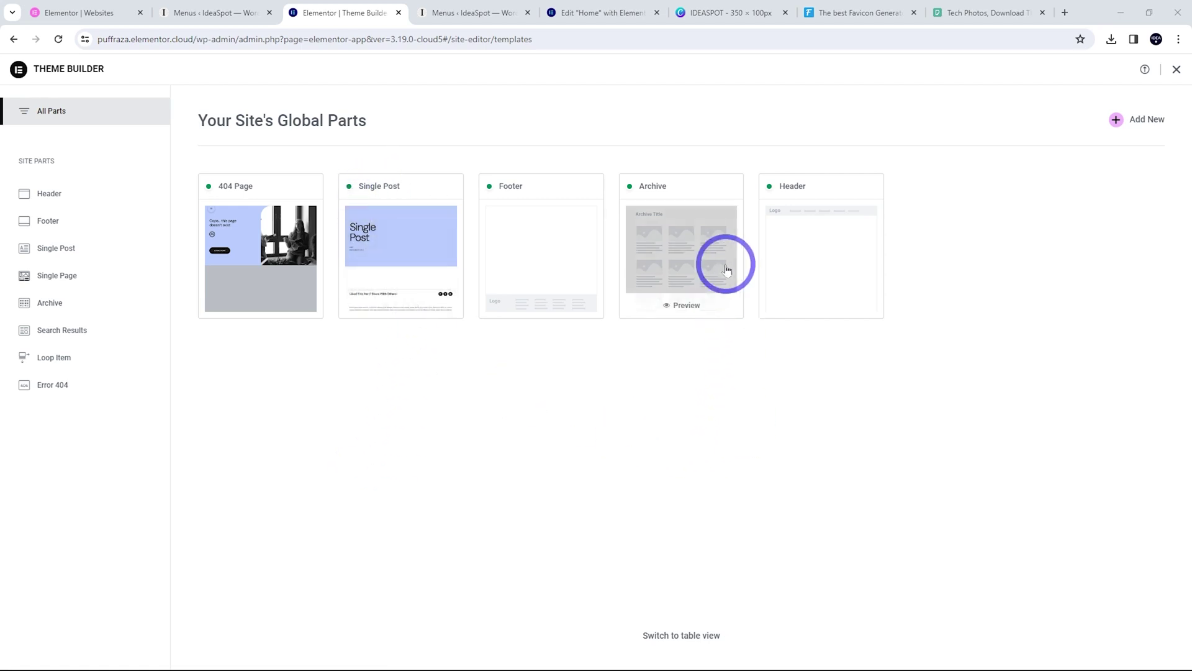
Open the Archive template from the Theme Builder in the Elementor editor
{"action": "left_click", "coordinate": [672, 274]}
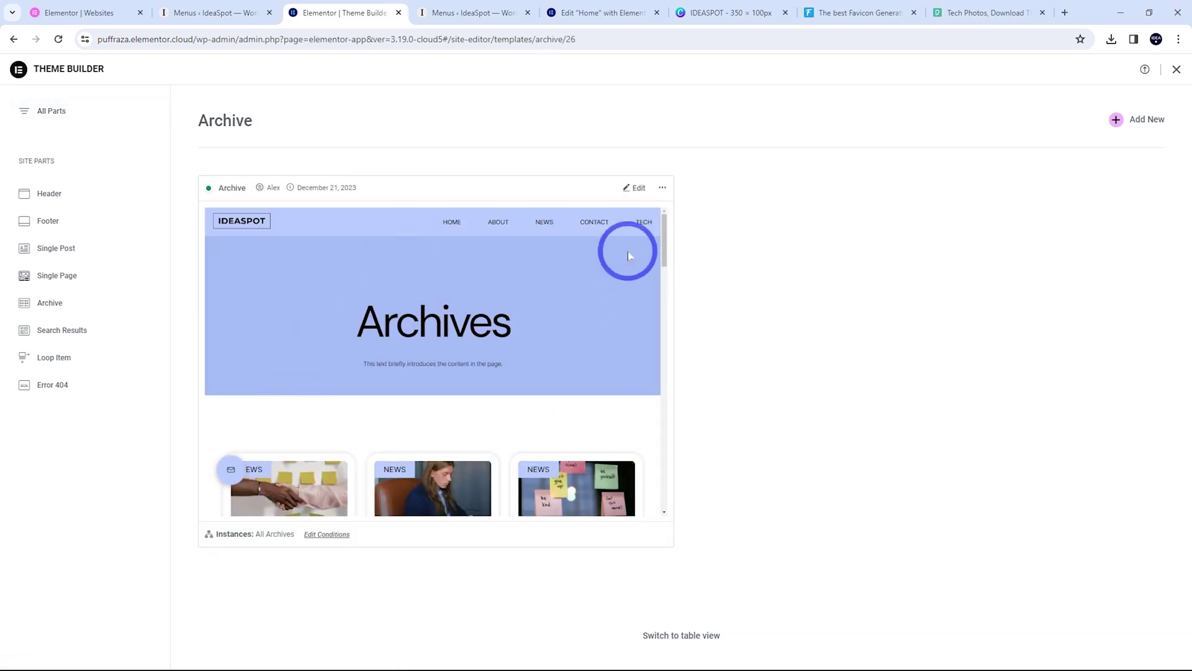
{"action": "left_click", "coordinate": [635, 196]}
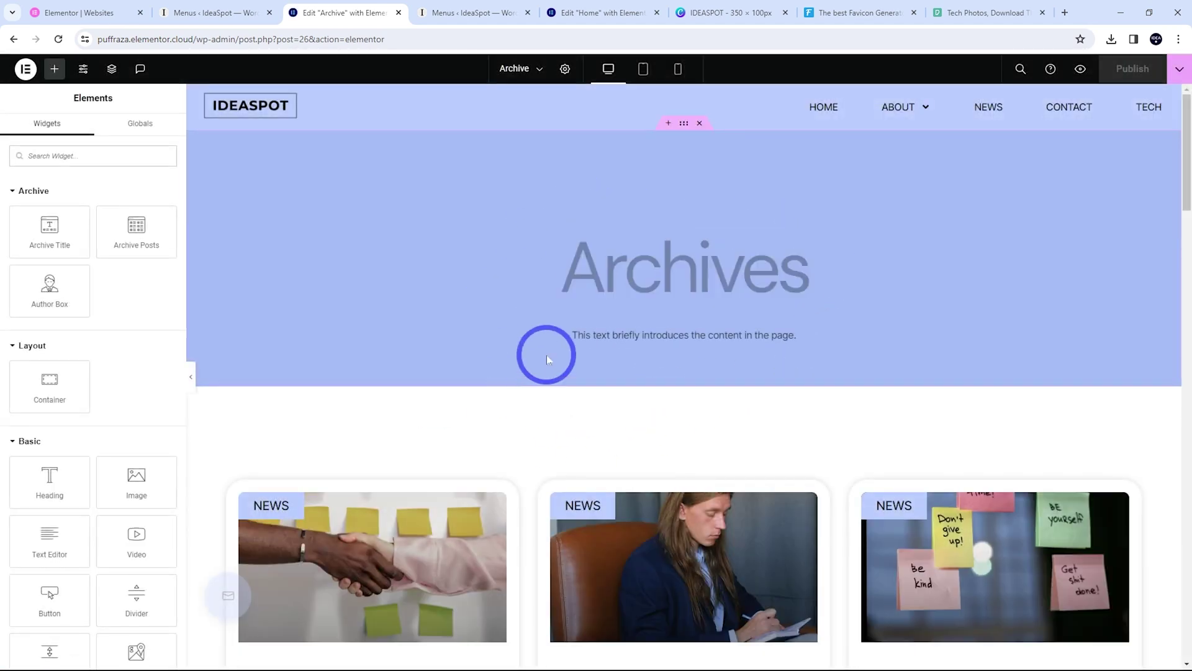
Set the archive posts grid to 2 columns, trying Classic and Full Content before returning to Cards
{"action": "scroll", "coordinate": [546, 354], "scroll_direction": "down", "scroll_amount": 3}
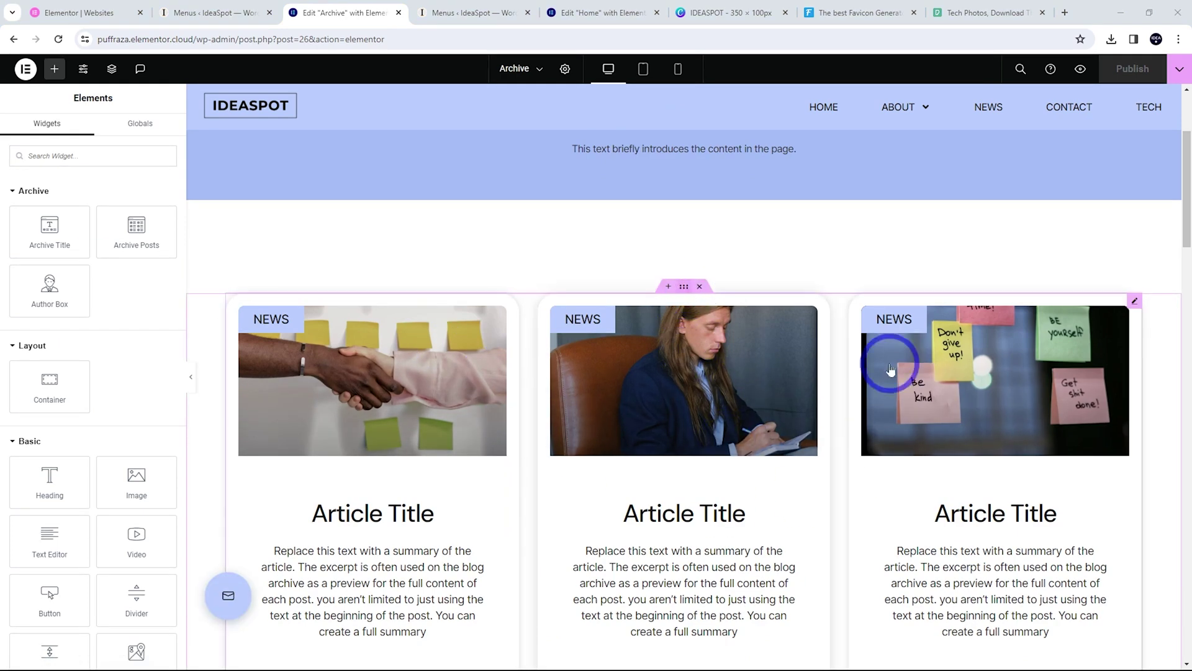
{"action": "left_click", "coordinate": [1135, 303]}
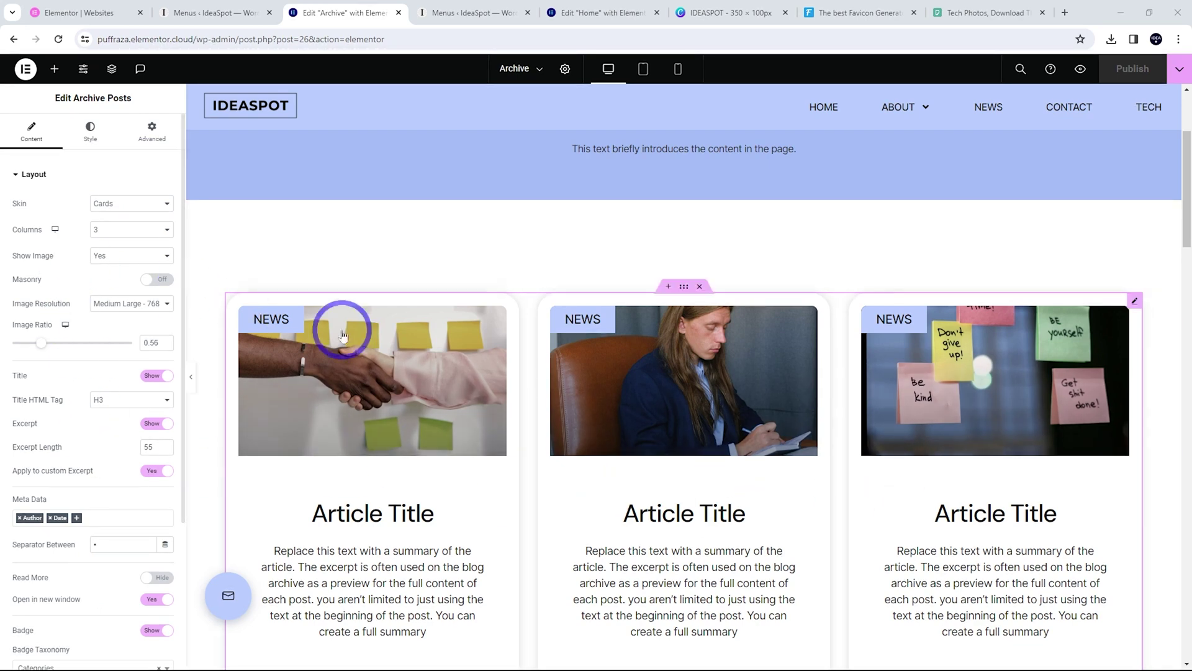
{"action": "left_click", "coordinate": [112, 231]}
{"action": "left_click", "coordinate": [109, 252]}
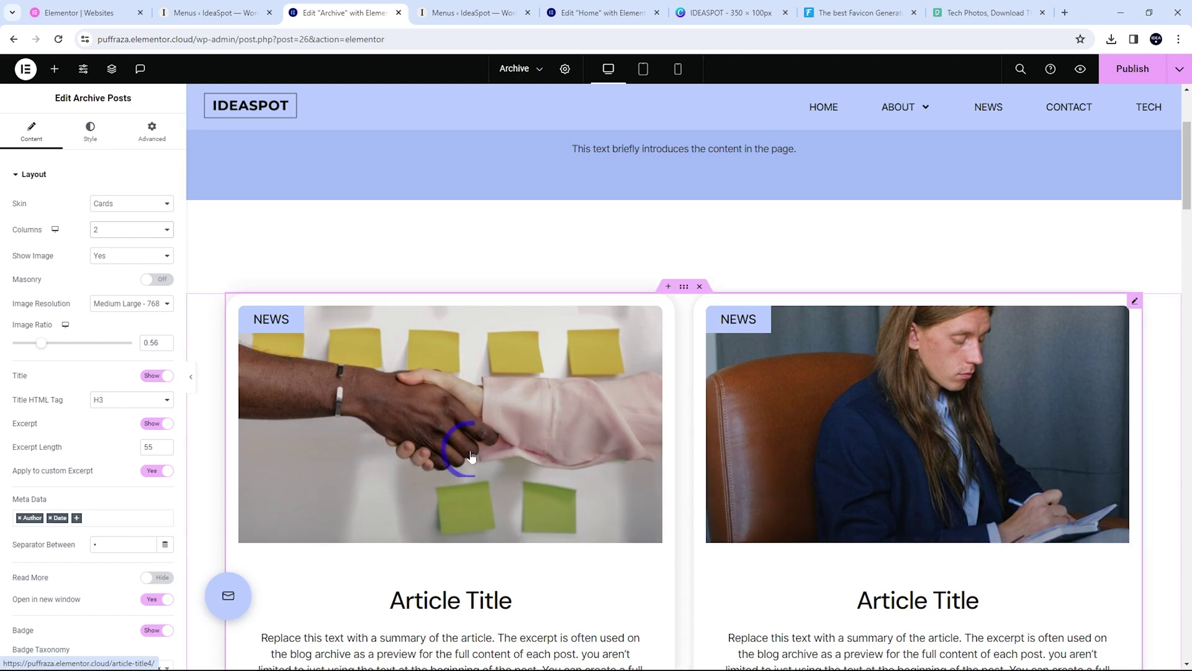
{"action": "left_click", "coordinate": [118, 204]}
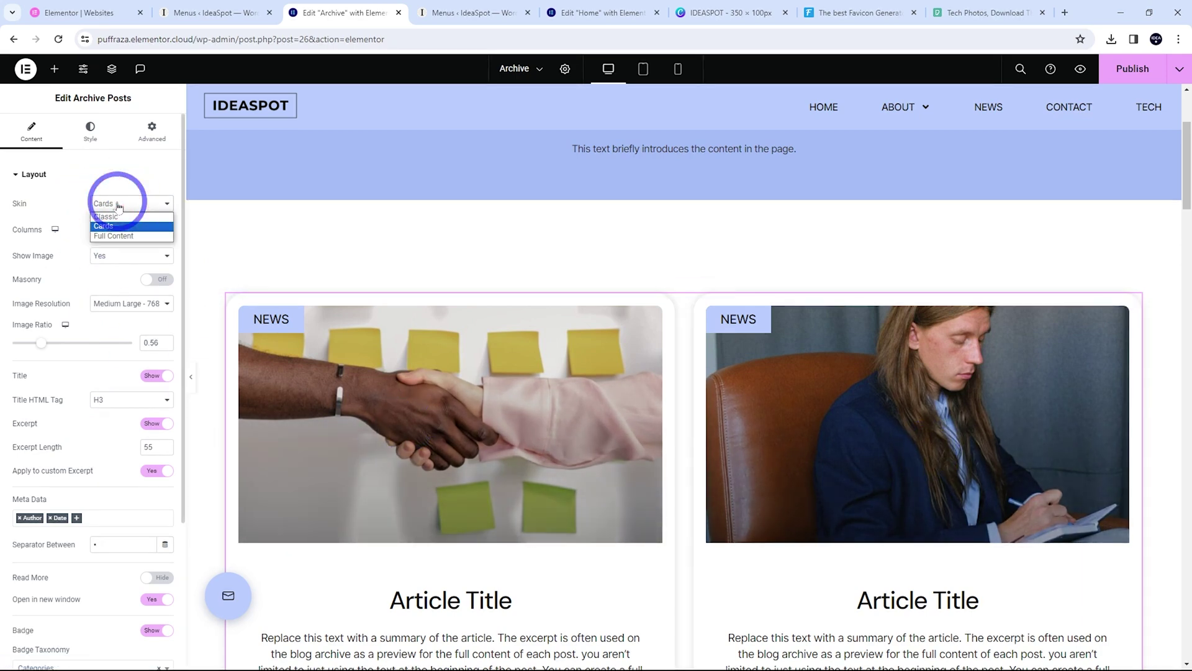
{"action": "left_click", "coordinate": [108, 216]}
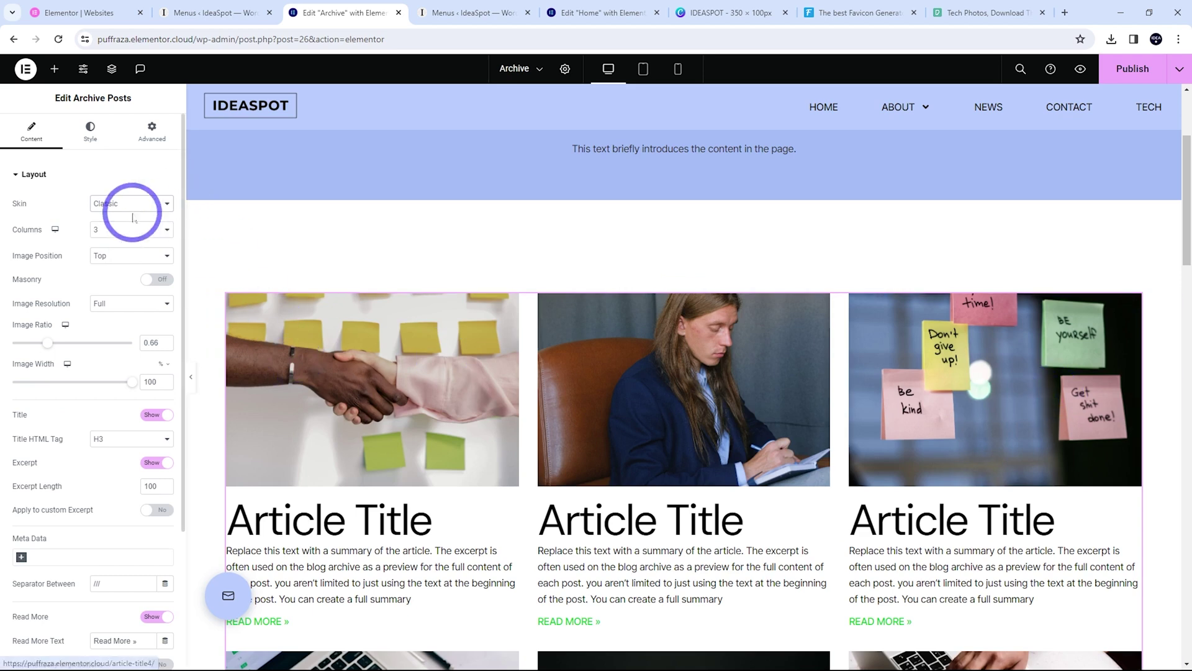
{"action": "left_click", "coordinate": [130, 205]}
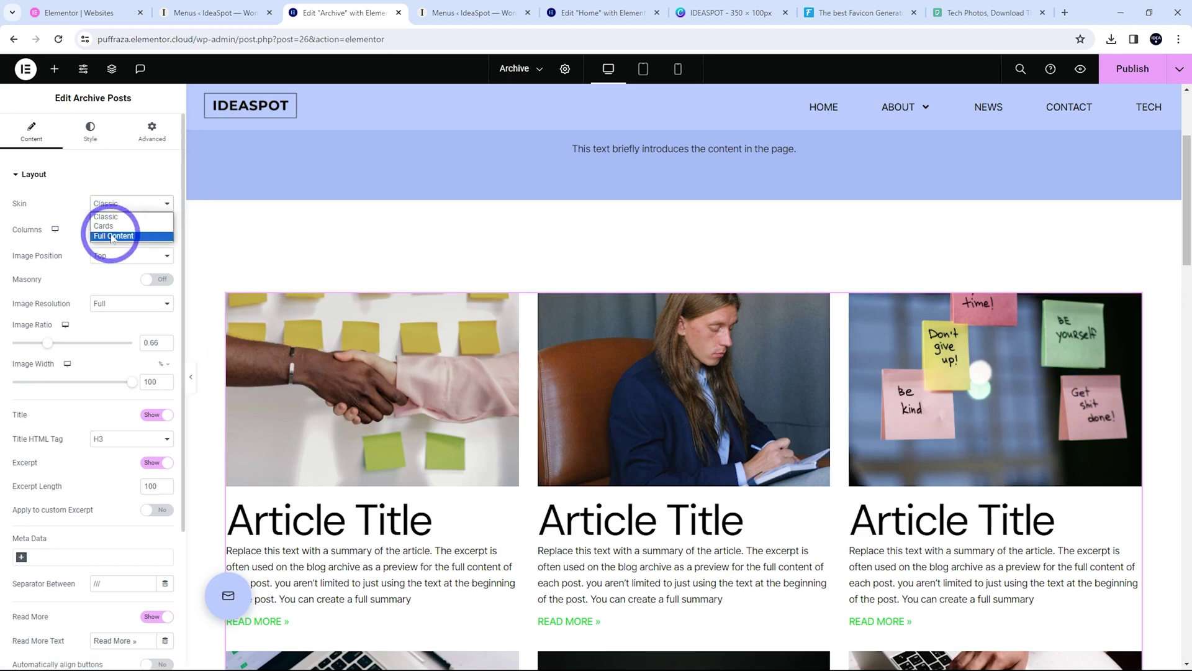
{"action": "left_click", "coordinate": [112, 237]}
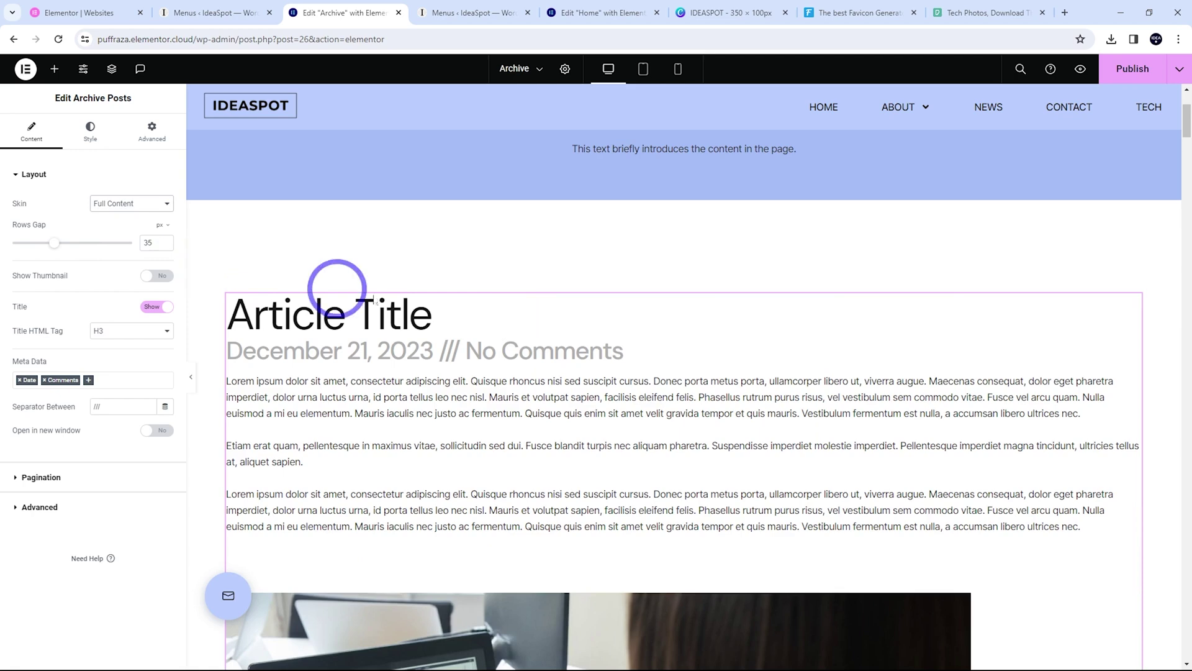
{"action": "left_click", "coordinate": [131, 206]}
{"action": "left_click", "coordinate": [111, 226]}
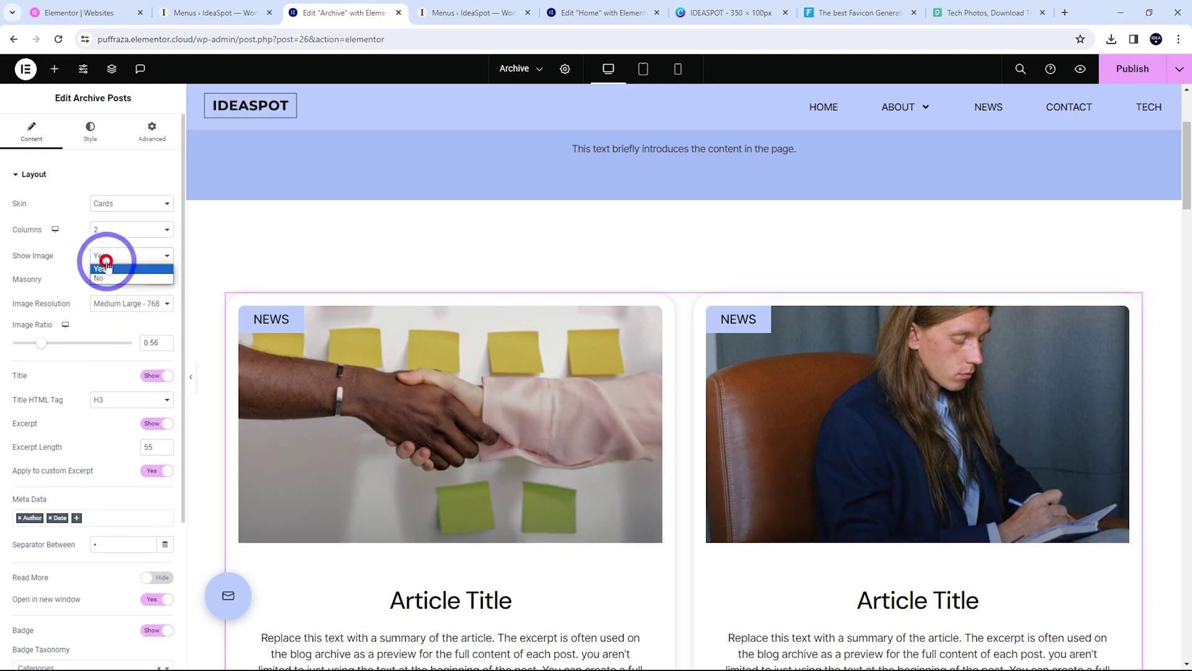
{"action": "left_click", "coordinate": [34, 284]}
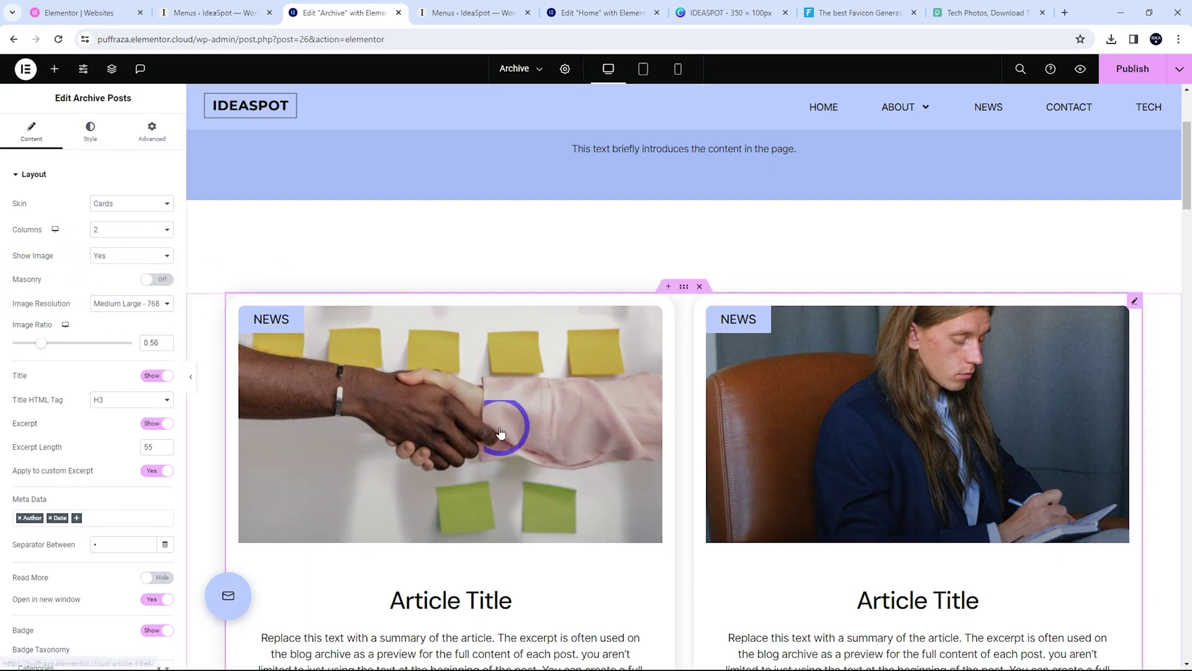
Hide the category badge and remove Date and Author from the posts' meta data
{"action": "scroll", "coordinate": [83, 377], "scroll_direction": "down", "scroll_amount": 2}
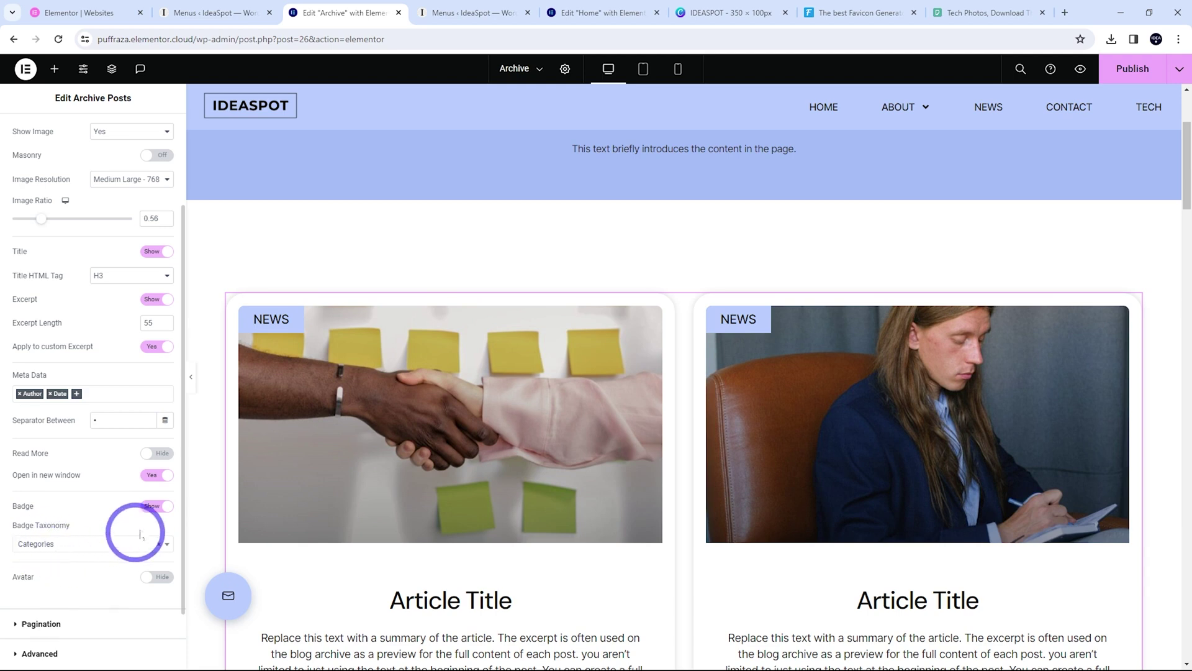
{"action": "left_click", "coordinate": [153, 508]}
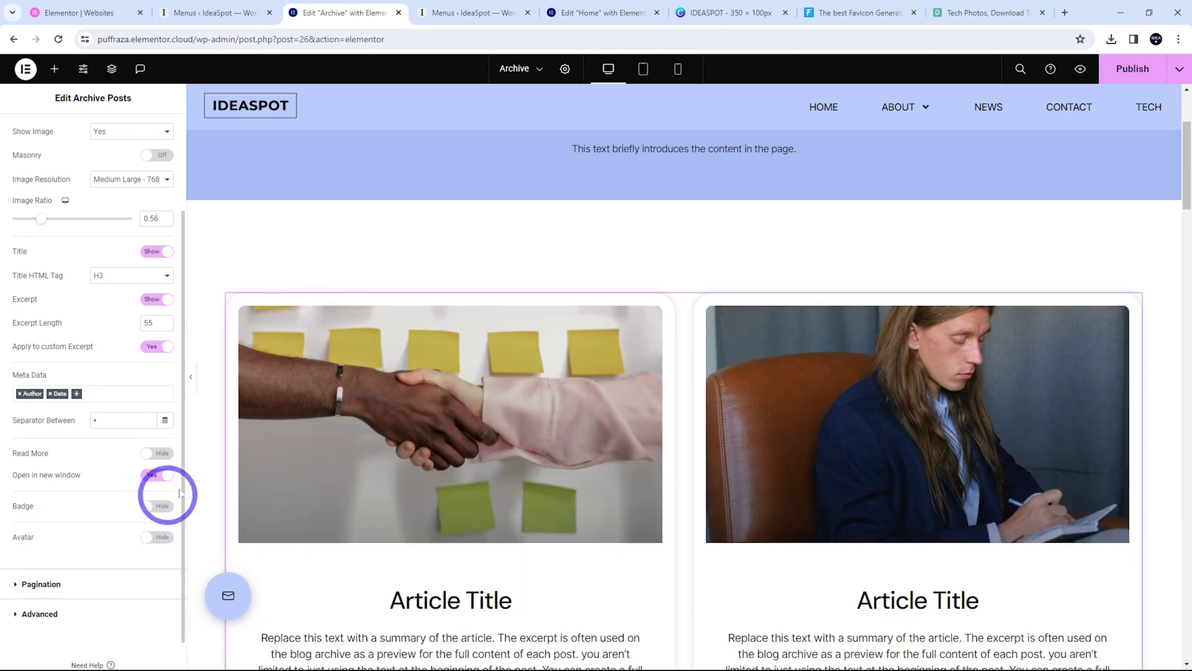
{"action": "scroll", "coordinate": [559, 379], "scroll_direction": "down", "scroll_amount": 3}
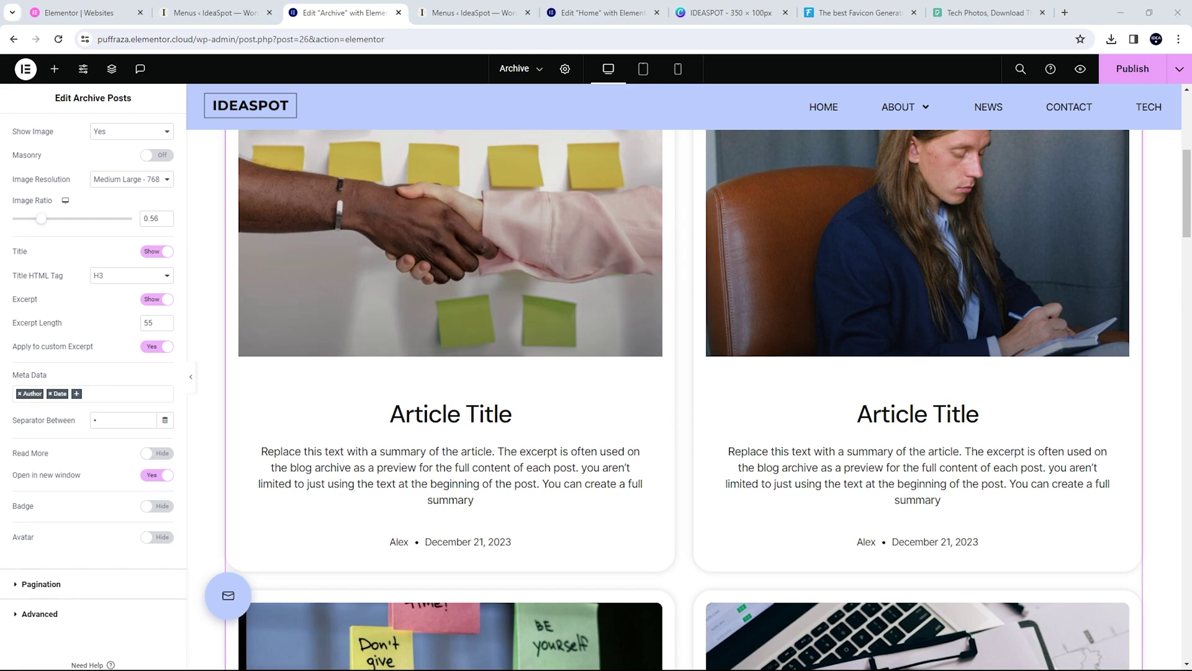
{"action": "left_click", "coordinate": [77, 395]}
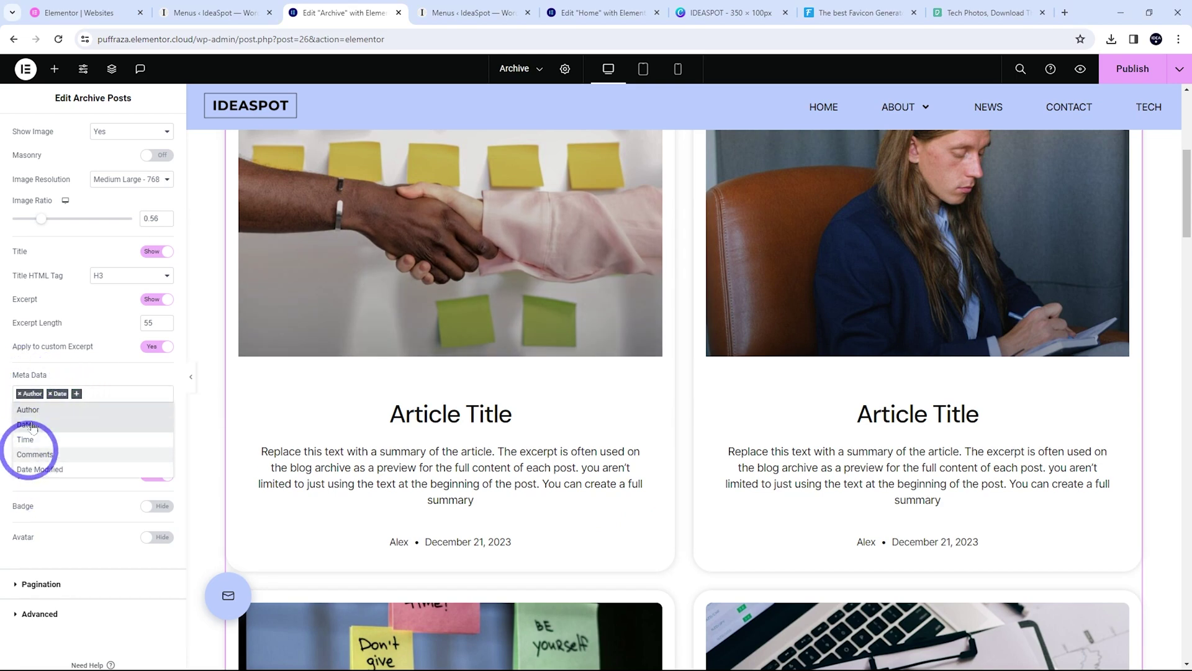
{"action": "left_click", "coordinate": [50, 396]}
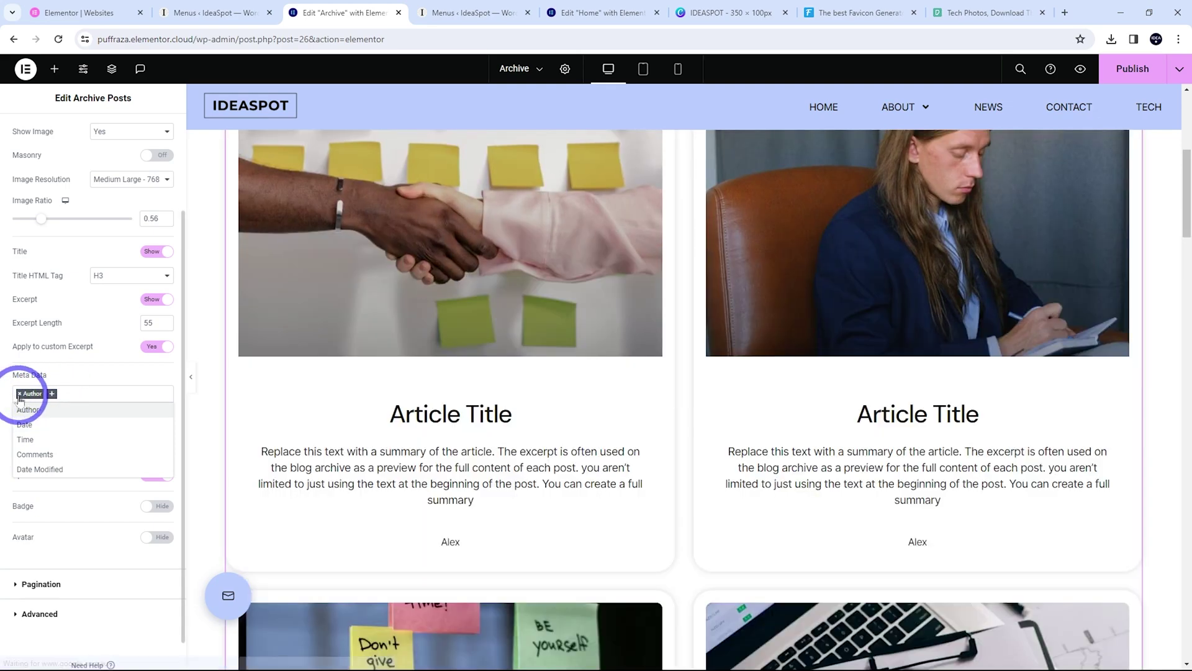
{"action": "left_click", "coordinate": [19, 393]}
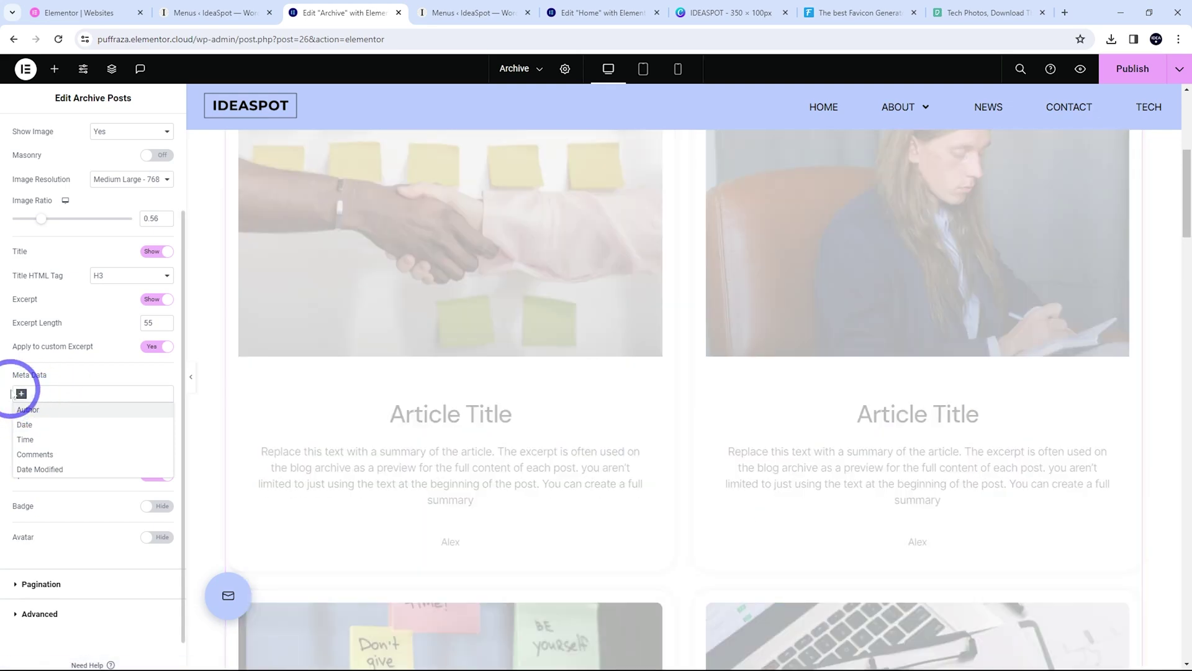
{"action": "scroll", "coordinate": [694, 496], "scroll_direction": "up", "scroll_amount": 4}
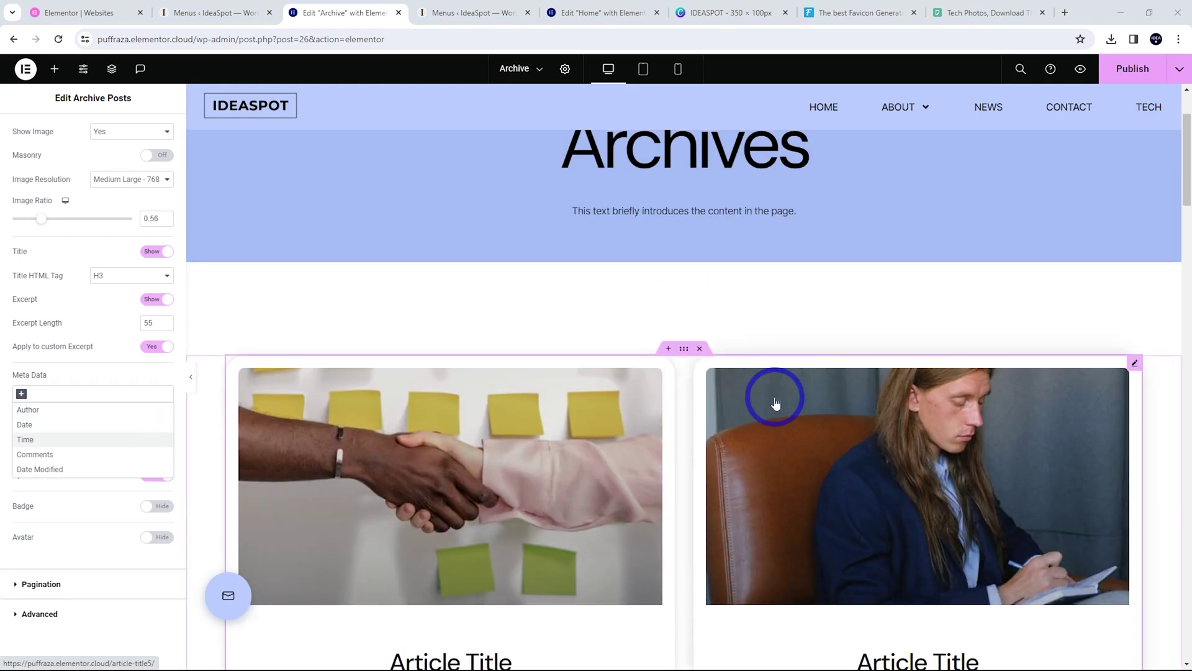
{"action": "scroll", "coordinate": [782, 398], "scroll_direction": "up", "scroll_amount": 2}
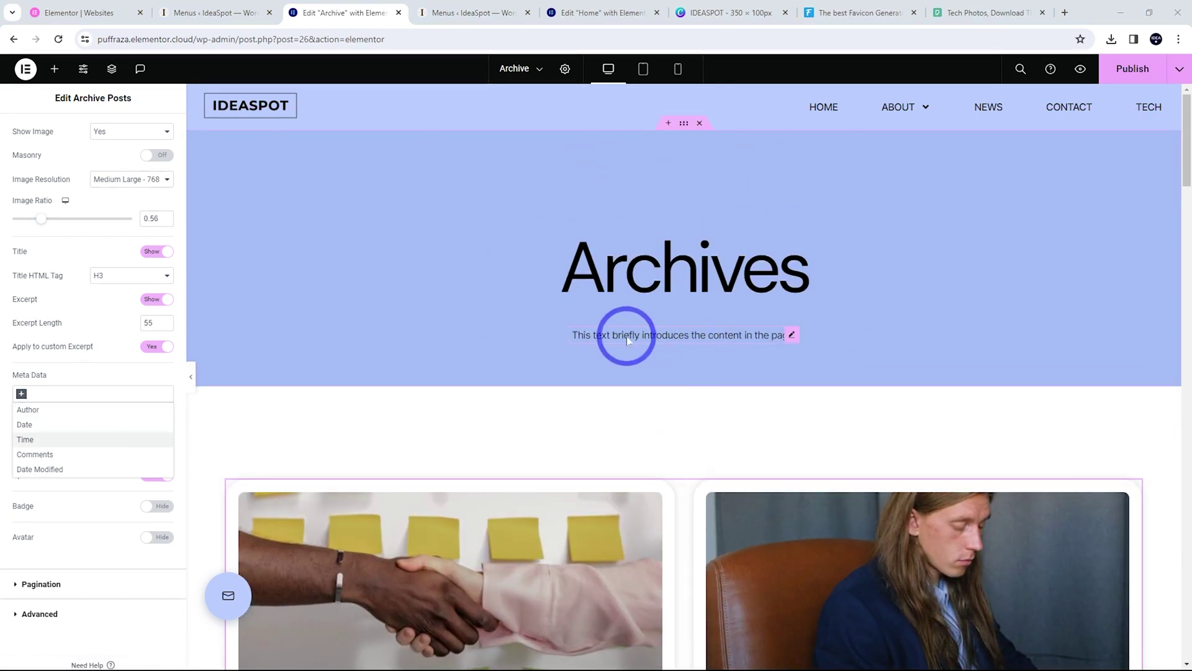
Replace the intro paragraph under the Archives heading with 'Latest news.'
{"action": "left_click", "coordinate": [768, 337]}
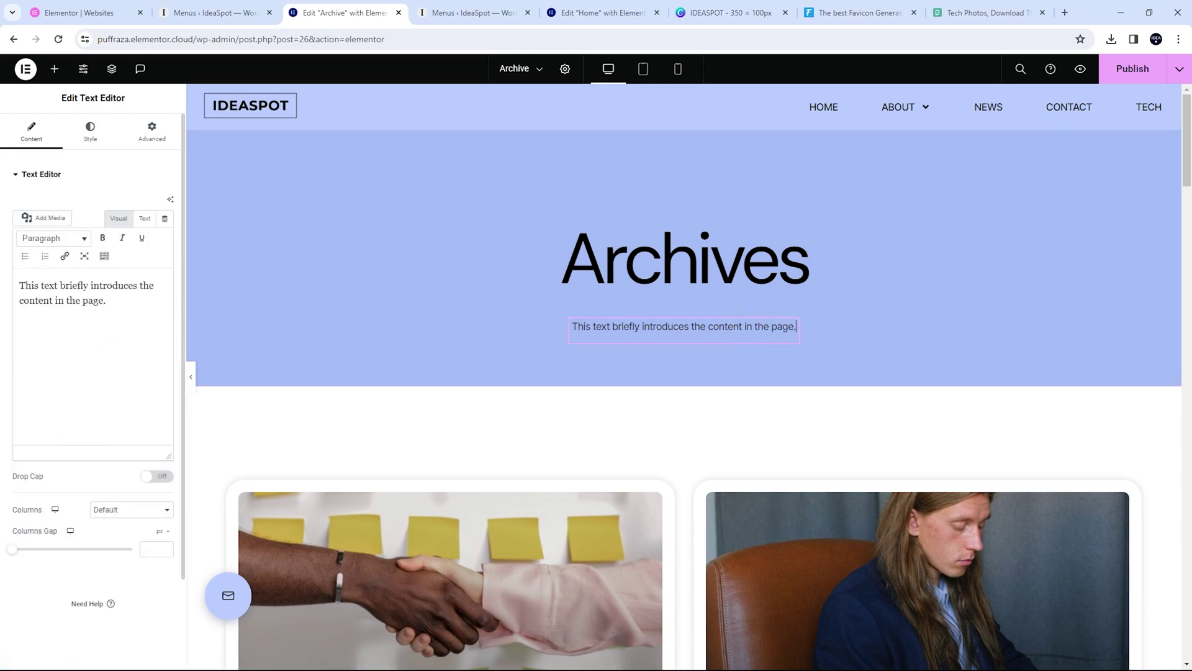
{"action": "triple_click", "coordinate": [58, 309]}
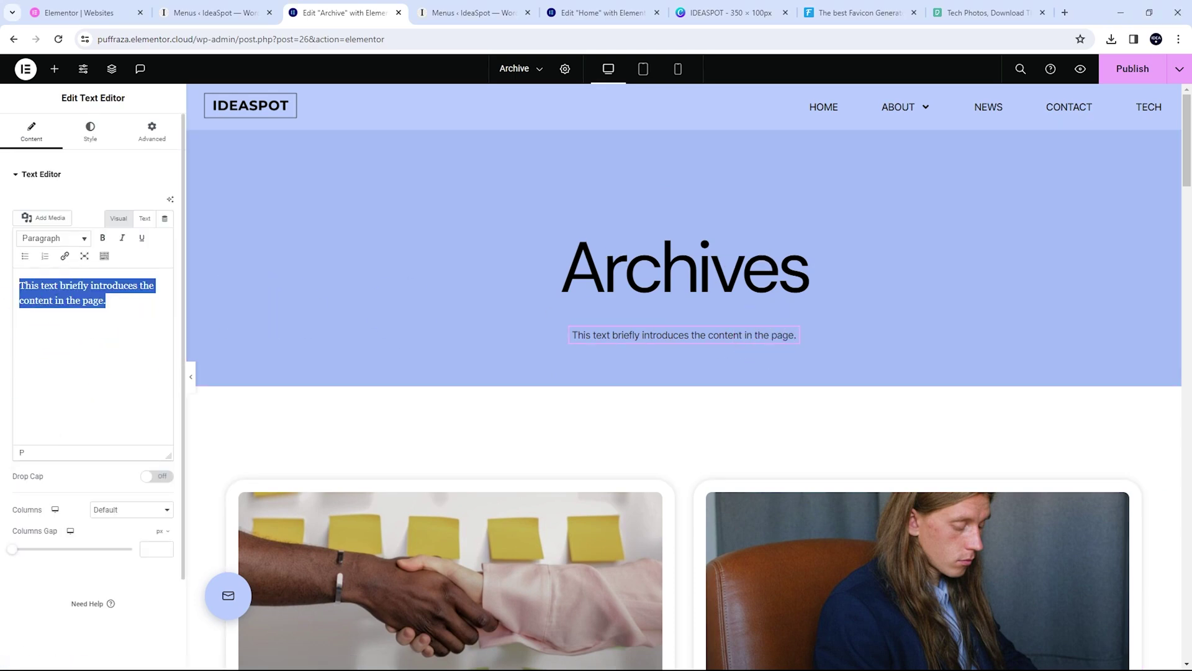
{"action": "type", "text": "Latest news."}
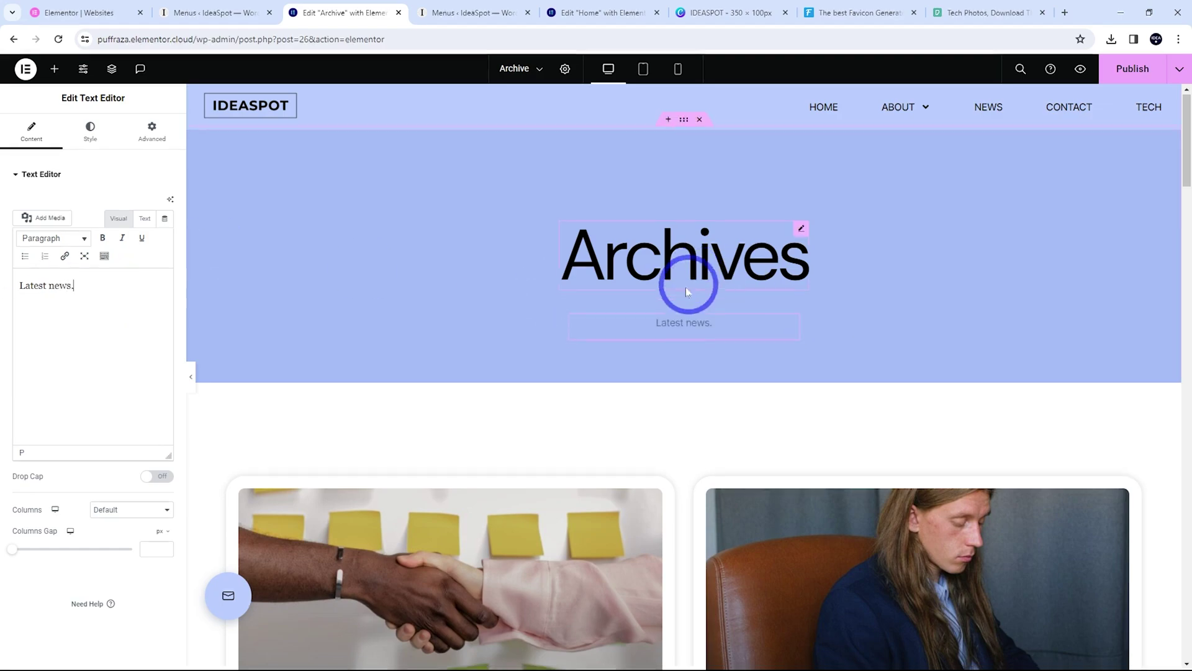
{"action": "scroll", "coordinate": [686, 267], "scroll_direction": "down", "scroll_amount": 15}
{"action": "scroll", "coordinate": [685, 383], "scroll_direction": "down", "scroll_amount": 17}
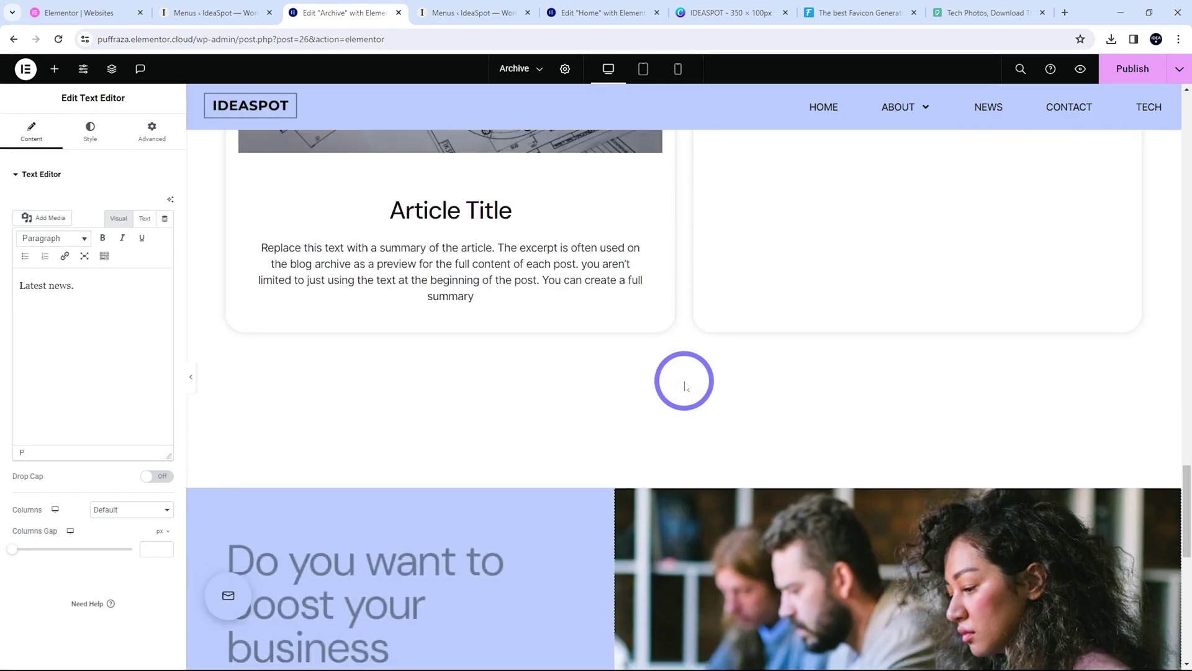
{"action": "scroll", "coordinate": [629, 312], "scroll_direction": "up", "scroll_amount": 4}
{"action": "scroll", "coordinate": [628, 312], "scroll_direction": "up", "scroll_amount": 2}
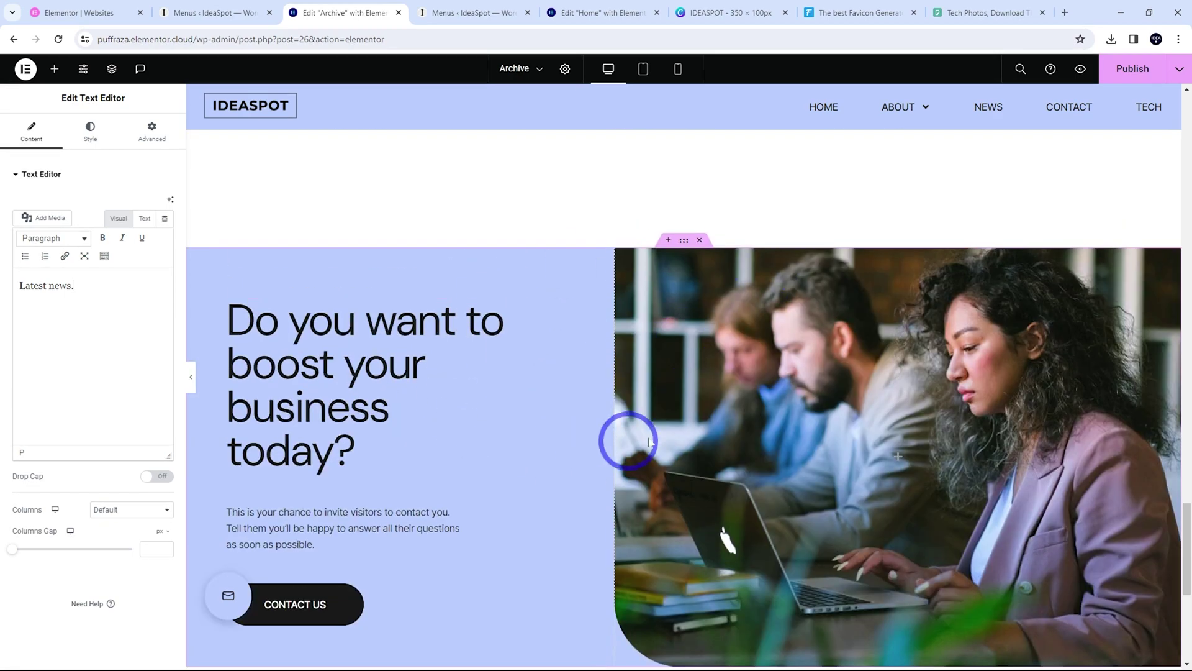
{"action": "scroll", "coordinate": [896, 426], "scroll_direction": "down", "scroll_amount": 6}
{"action": "scroll", "coordinate": [665, 258], "scroll_direction": "up", "scroll_amount": 5}
{"action": "scroll", "coordinate": [876, 412], "scroll_direction": "down", "scroll_amount": 2}
{"action": "scroll", "coordinate": [874, 410], "scroll_direction": "down", "scroll_amount": 5}
{"action": "scroll", "coordinate": [800, 460], "scroll_direction": "up", "scroll_amount": 8}
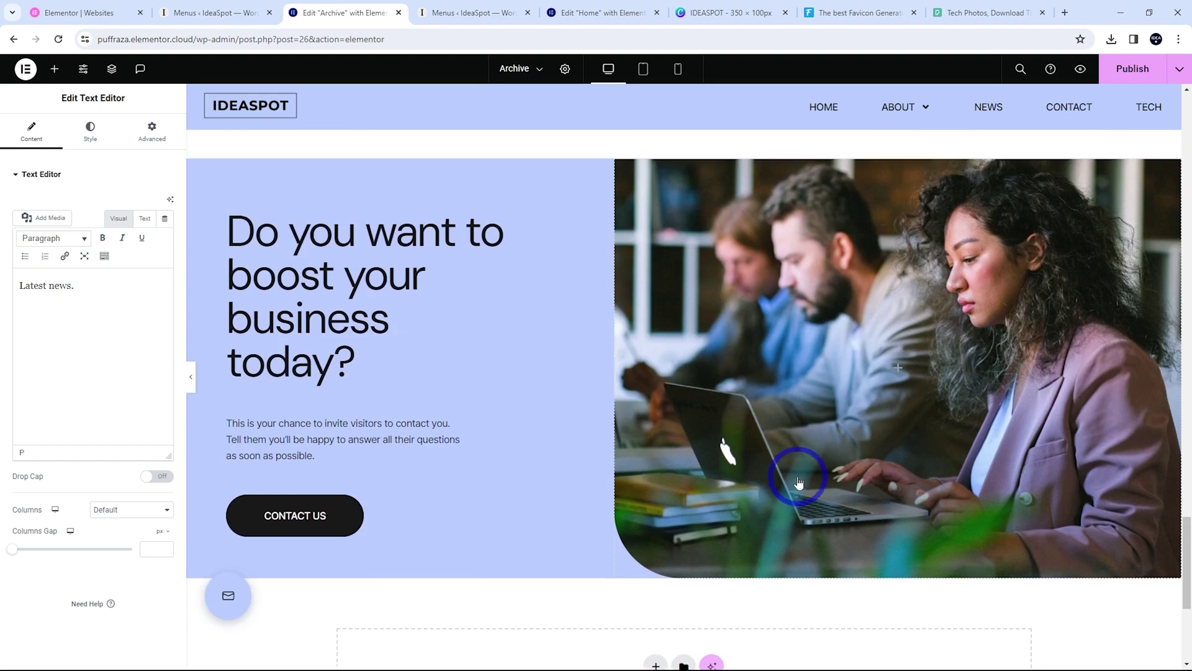
Delete the 'Do you want to boost your business today?' section and publish the Archive template
{"action": "left_click", "coordinate": [700, 269]}
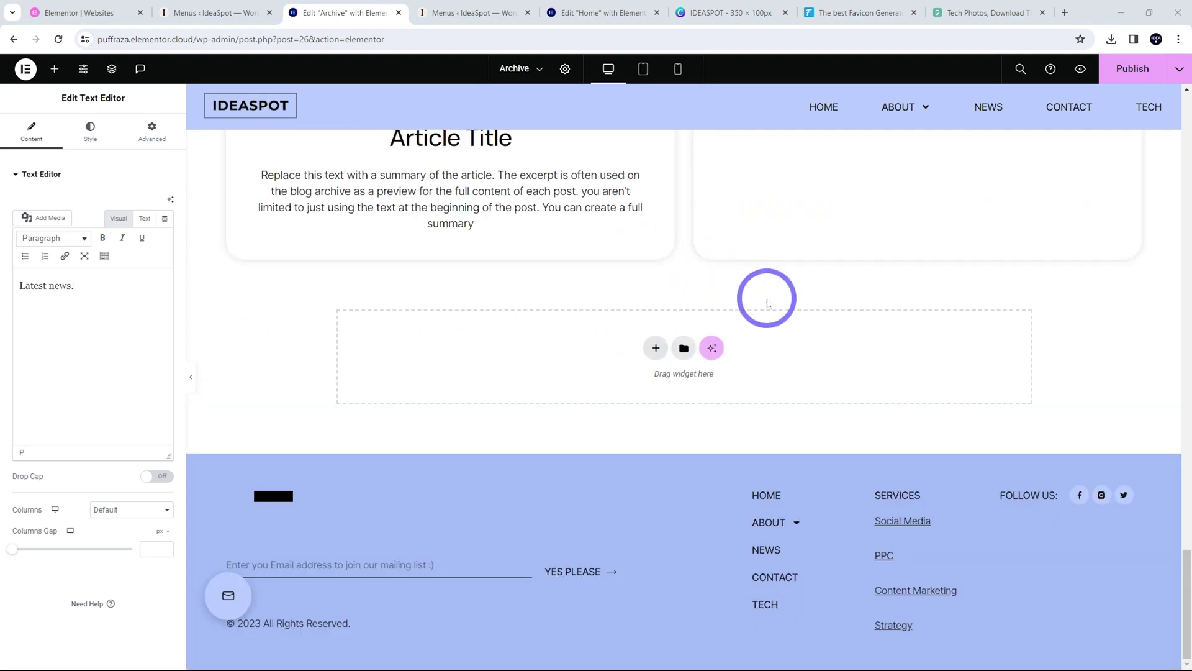
{"action": "scroll", "coordinate": [767, 302], "scroll_direction": "up", "scroll_amount": 15}
{"action": "scroll", "coordinate": [1019, 457], "scroll_direction": "up", "scroll_amount": 10}
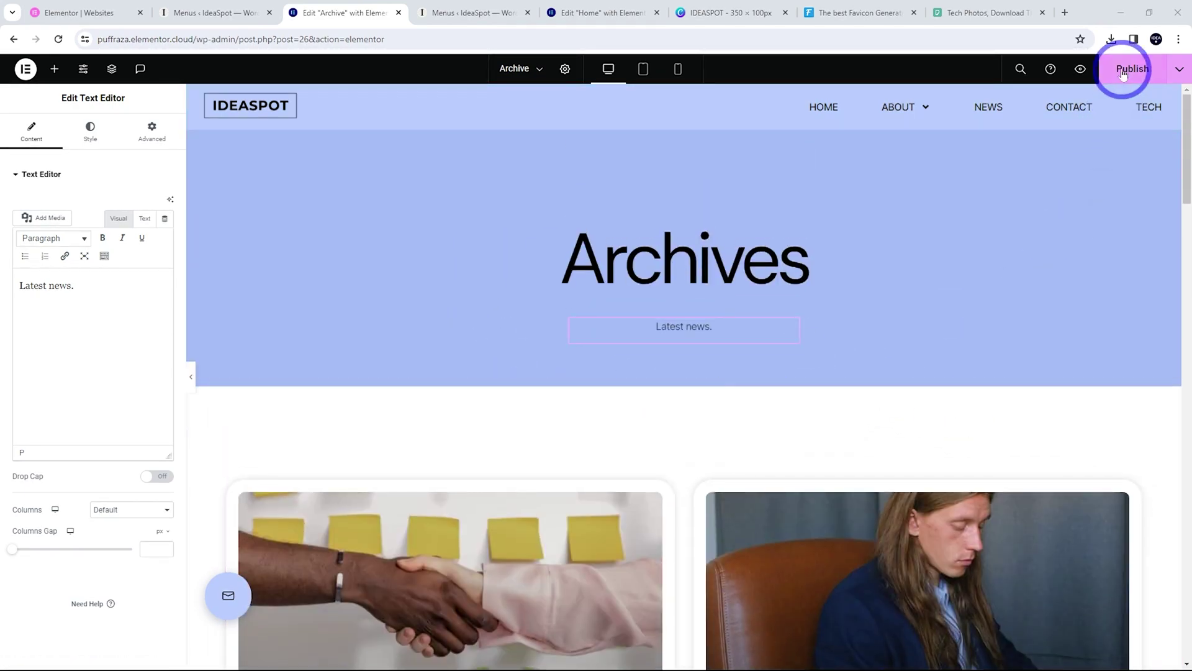
{"action": "left_click", "coordinate": [1123, 73]}
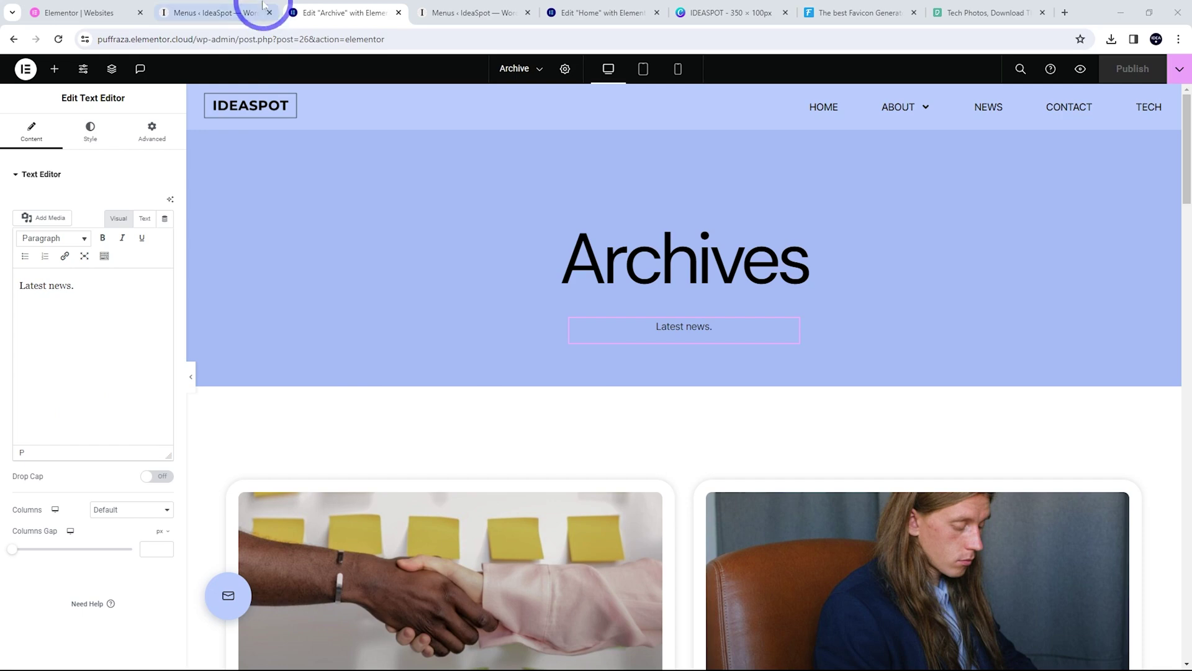
Visit the live IdeaSpot site and browse the News page's post cards
{"action": "left_click", "coordinate": [266, 9]}
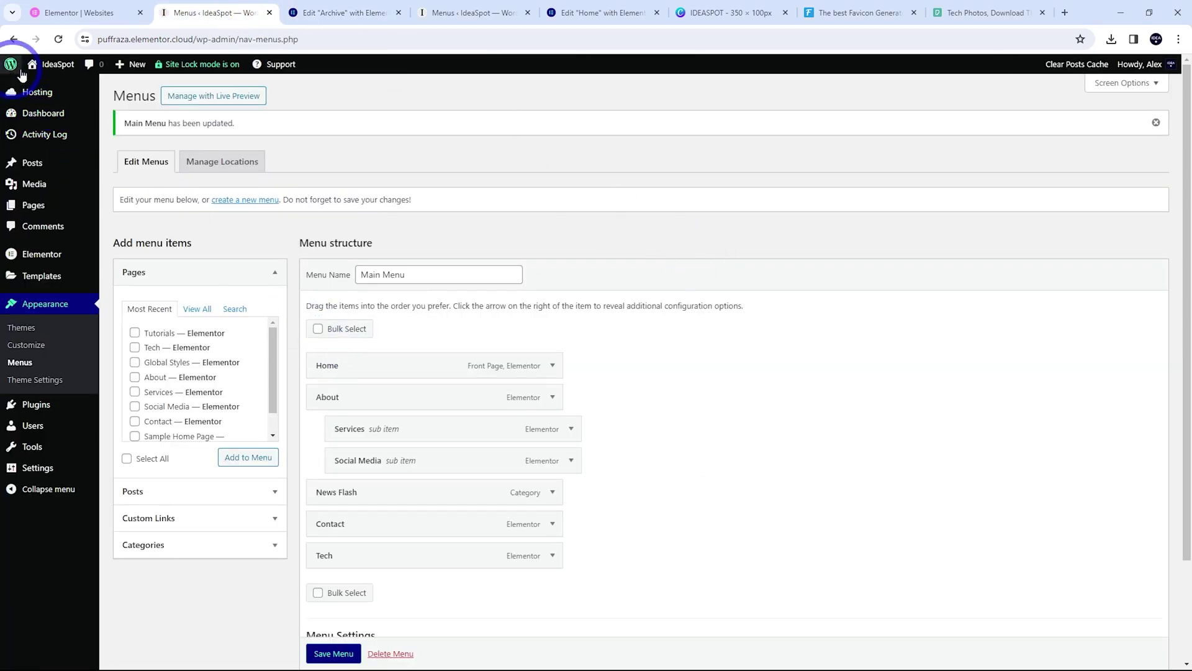
{"action": "mouse_move", "coordinate": [49, 64]}
{"action": "left_click", "coordinate": [43, 87]}
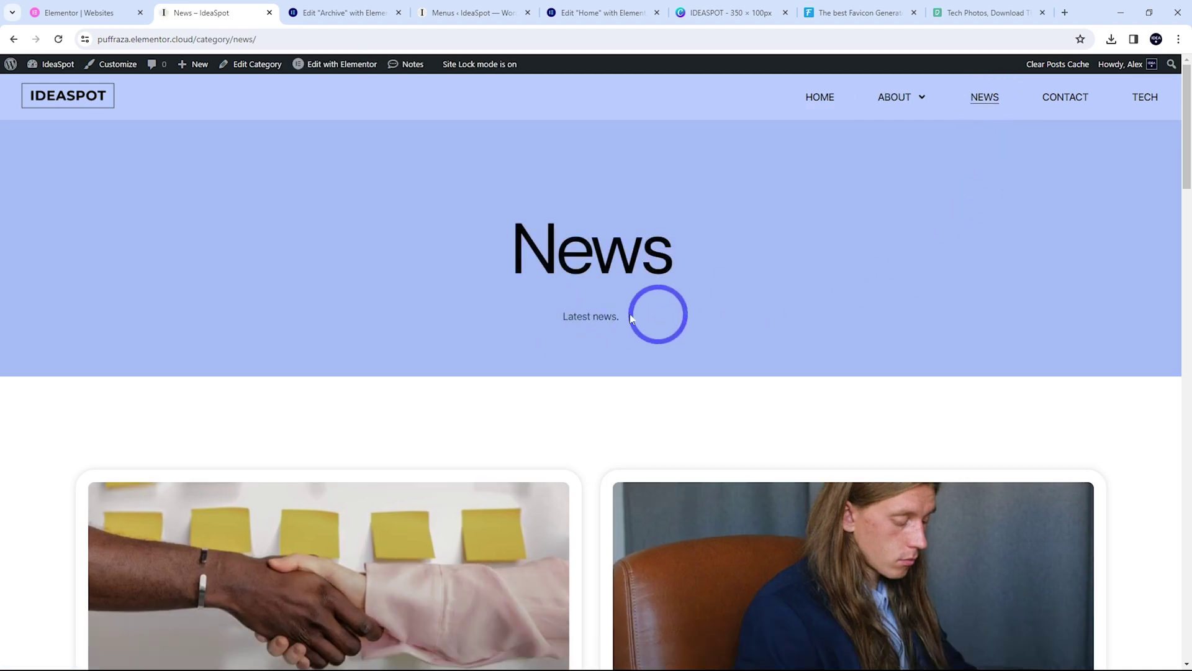
{"action": "scroll", "coordinate": [666, 301], "scroll_direction": "down", "scroll_amount": 5}
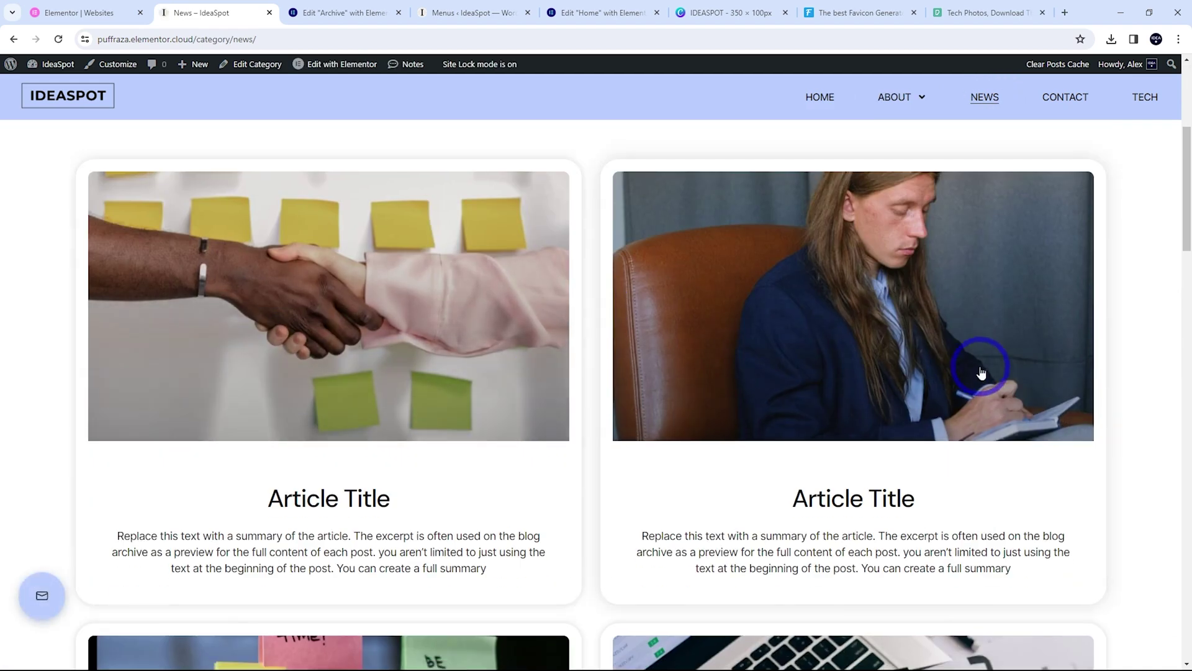
{"action": "scroll", "coordinate": [799, 333], "scroll_direction": "down", "scroll_amount": 4}
{"action": "scroll", "coordinate": [661, 485], "scroll_direction": "up", "scroll_amount": 3}
{"action": "scroll", "coordinate": [661, 485], "scroll_direction": "up", "scroll_amount": 2}
{"action": "scroll", "coordinate": [819, 405], "scroll_direction": "up", "scroll_amount": 3}
{"action": "scroll", "coordinate": [777, 409], "scroll_direction": "up", "scroll_amount": 2}
{"action": "scroll", "coordinate": [806, 426], "scroll_direction": "down", "scroll_amount": 7}
Open the handshake article and scroll through its hero, summary, share section and body text
{"action": "left_click", "coordinate": [330, 226]}
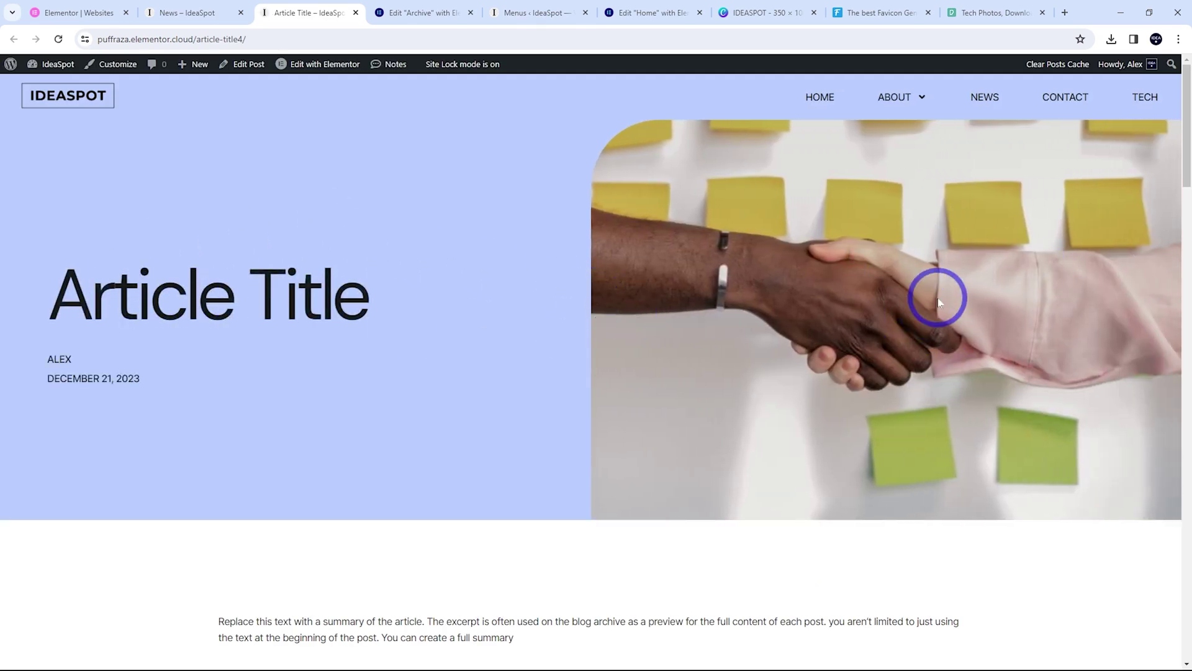
{"action": "scroll", "coordinate": [410, 367], "scroll_direction": "down", "scroll_amount": 6}
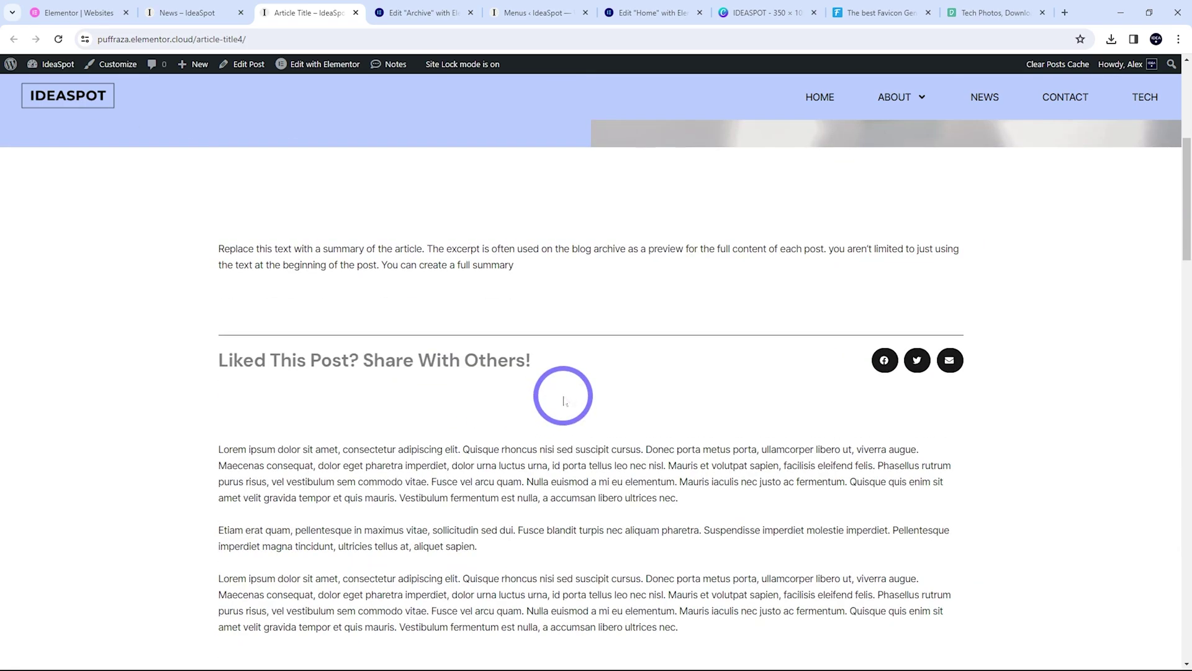
{"action": "scroll", "coordinate": [488, 335], "scroll_direction": "down", "scroll_amount": 5}
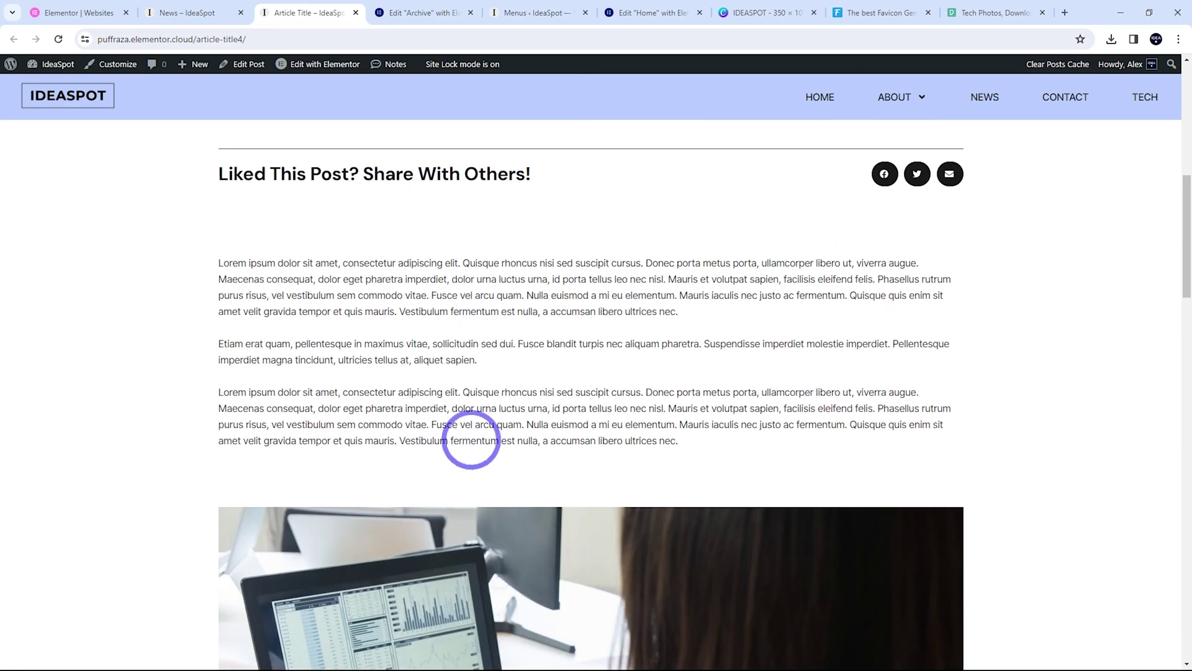
{"action": "scroll", "coordinate": [523, 341], "scroll_direction": "down", "scroll_amount": 5}
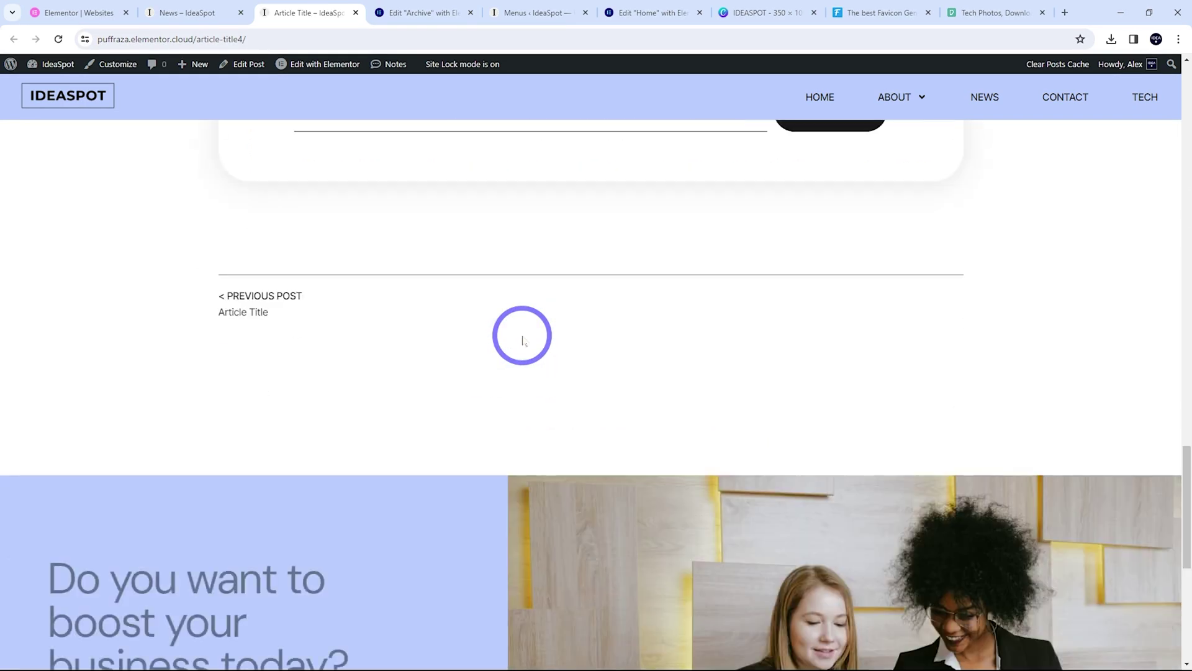
{"action": "scroll", "coordinate": [518, 338], "scroll_direction": "up", "scroll_amount": 4}
{"action": "scroll", "coordinate": [617, 348], "scroll_direction": "down", "scroll_amount": 4}
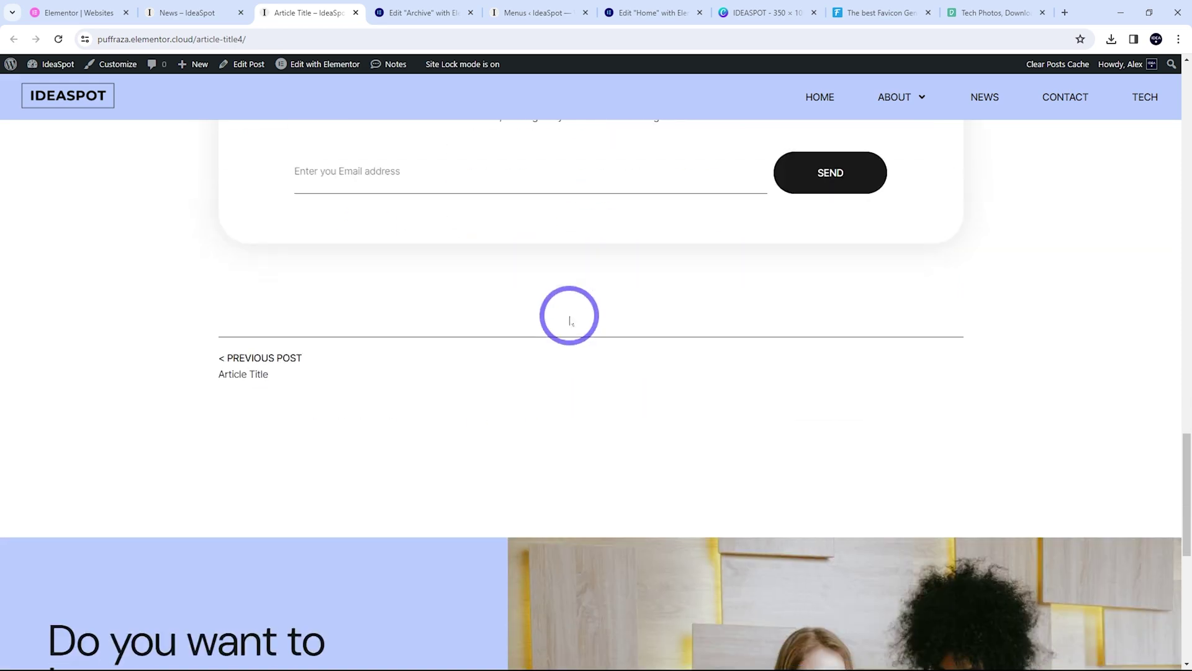
{"action": "scroll", "coordinate": [798, 351], "scroll_direction": "down", "scroll_amount": 8}
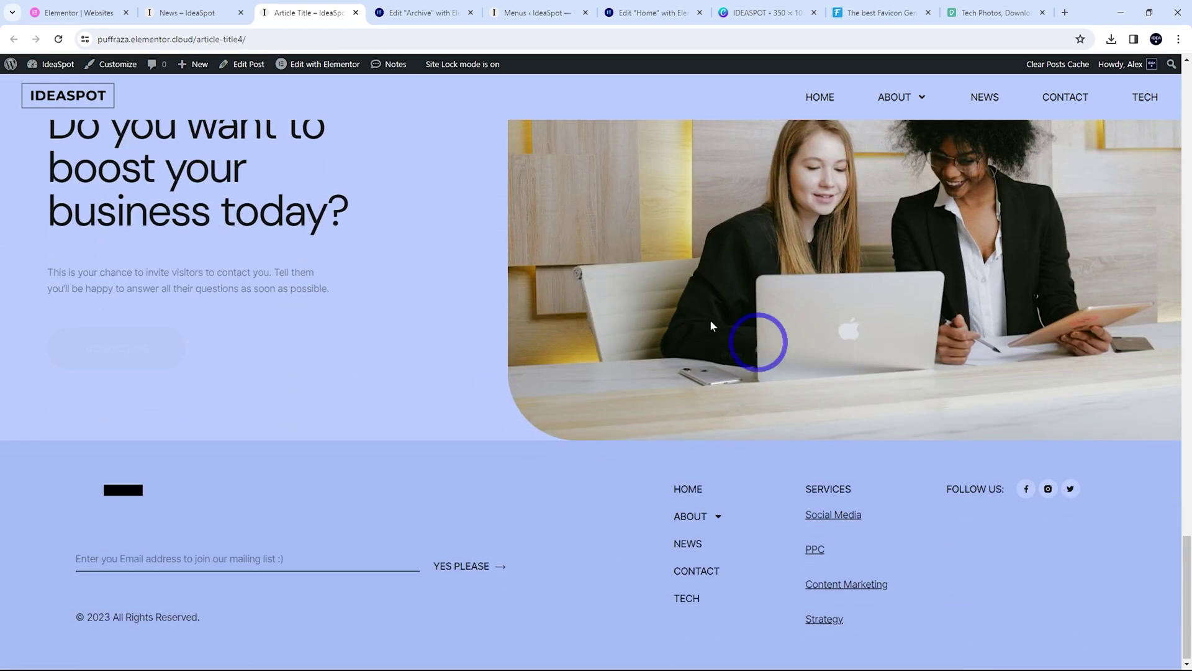
{"action": "scroll", "coordinate": [696, 320], "scroll_direction": "up", "scroll_amount": 3}
{"action": "scroll", "coordinate": [567, 380], "scroll_direction": "down", "scroll_amount": 3}
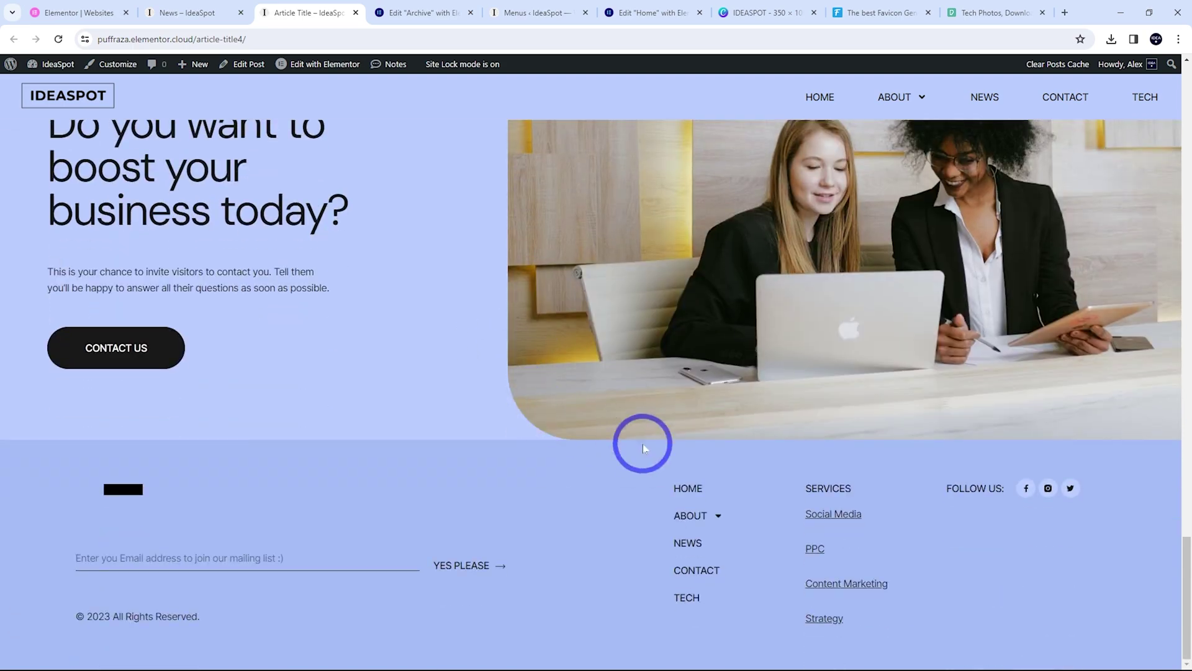
{"action": "scroll", "coordinate": [642, 441], "scroll_direction": "up", "scroll_amount": 10}
{"action": "scroll", "coordinate": [649, 388], "scroll_direction": "up", "scroll_amount": 12}
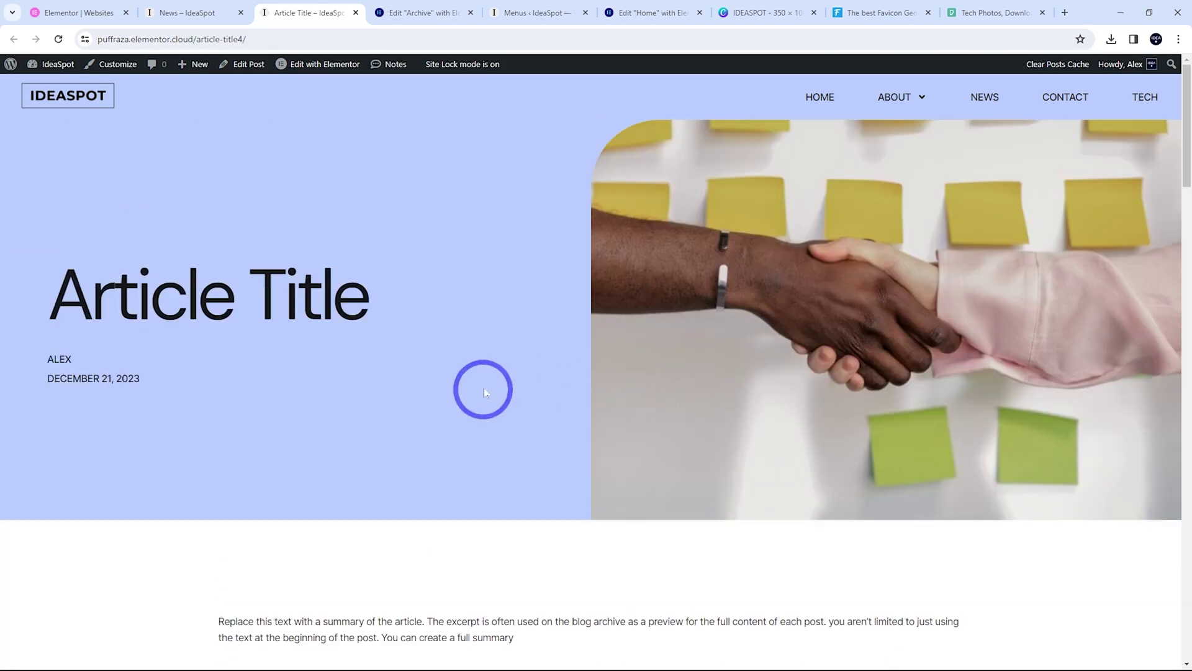
{"action": "scroll", "coordinate": [622, 382], "scroll_direction": "down", "scroll_amount": 3}
{"action": "scroll", "coordinate": [605, 393], "scroll_direction": "up", "scroll_amount": 3}
{"action": "scroll", "coordinate": [872, 385], "scroll_direction": "down", "scroll_amount": 5}
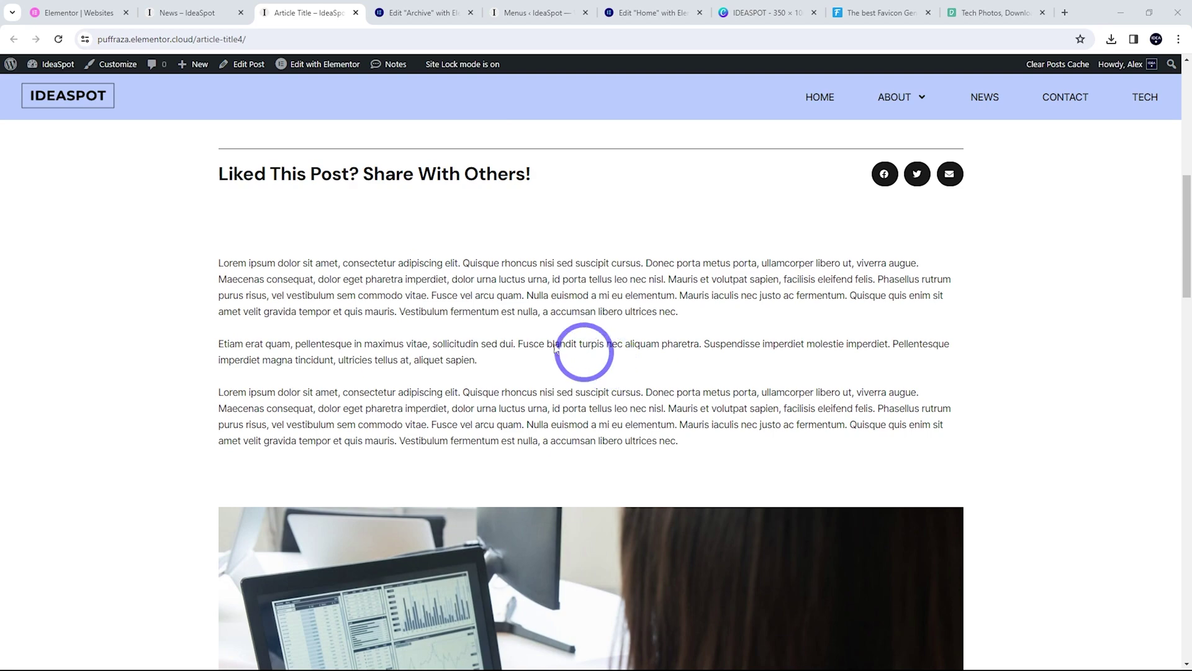
{"action": "scroll", "coordinate": [724, 426], "scroll_direction": "down", "scroll_amount": 4}
{"action": "scroll", "coordinate": [683, 505], "scroll_direction": "up", "scroll_amount": 10}
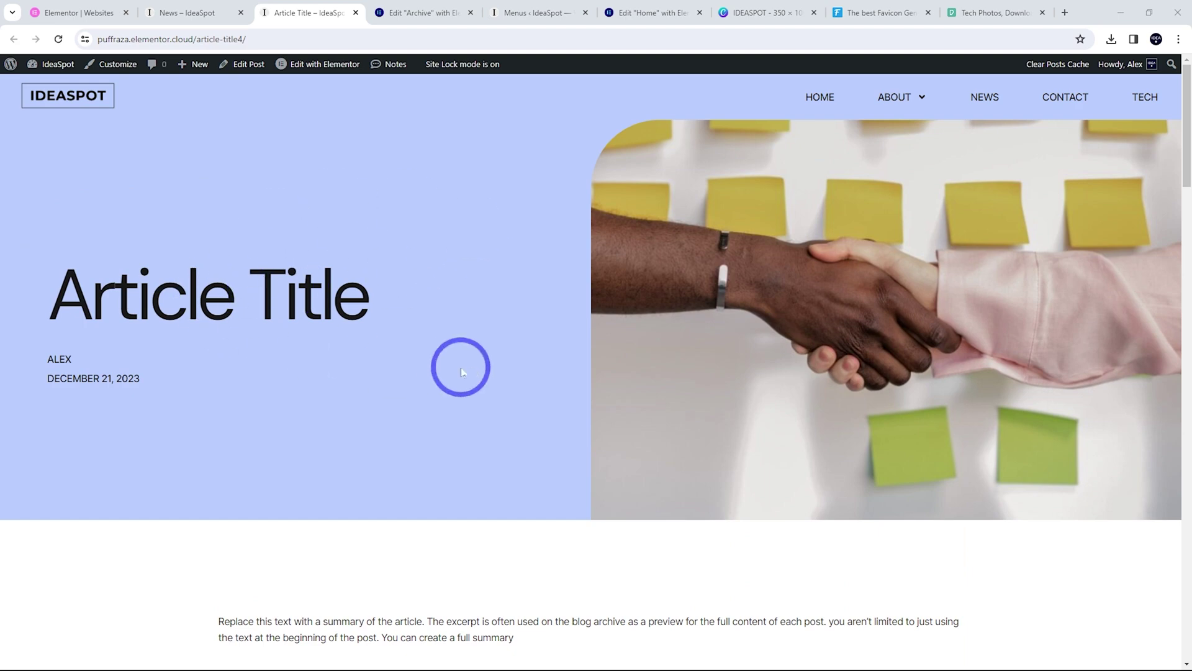
Open the Single Post template from the Theme Builder in the Elementor editor
{"action": "mouse_move", "coordinate": [303, 65]}
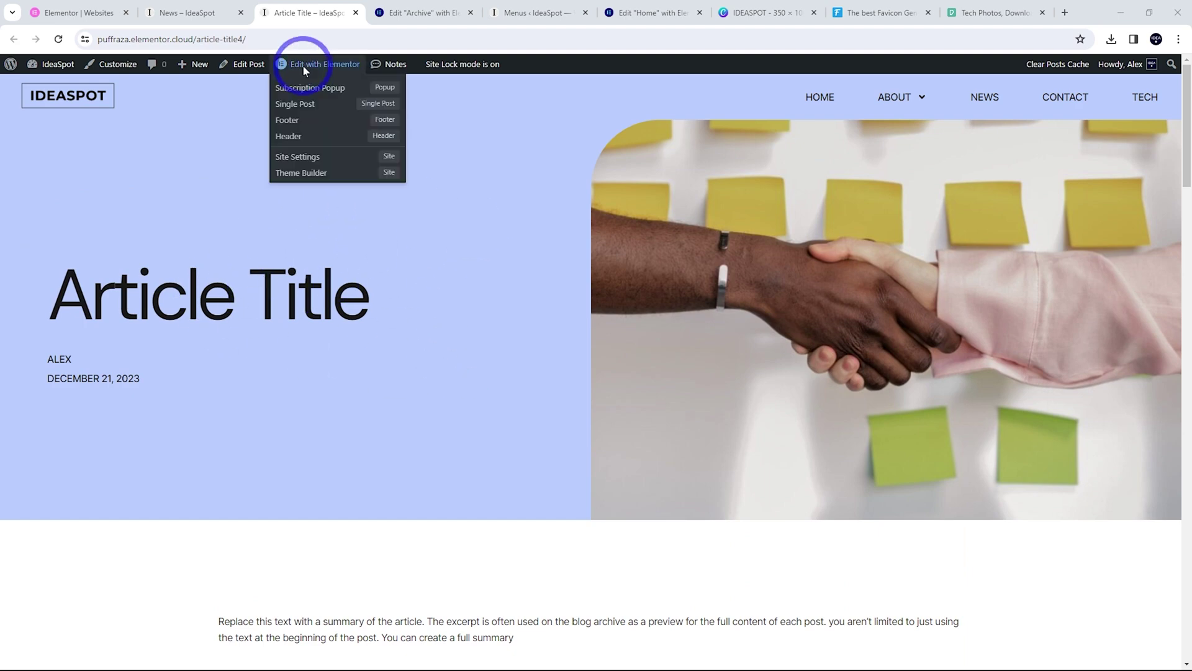
{"action": "left_click", "coordinate": [304, 173]}
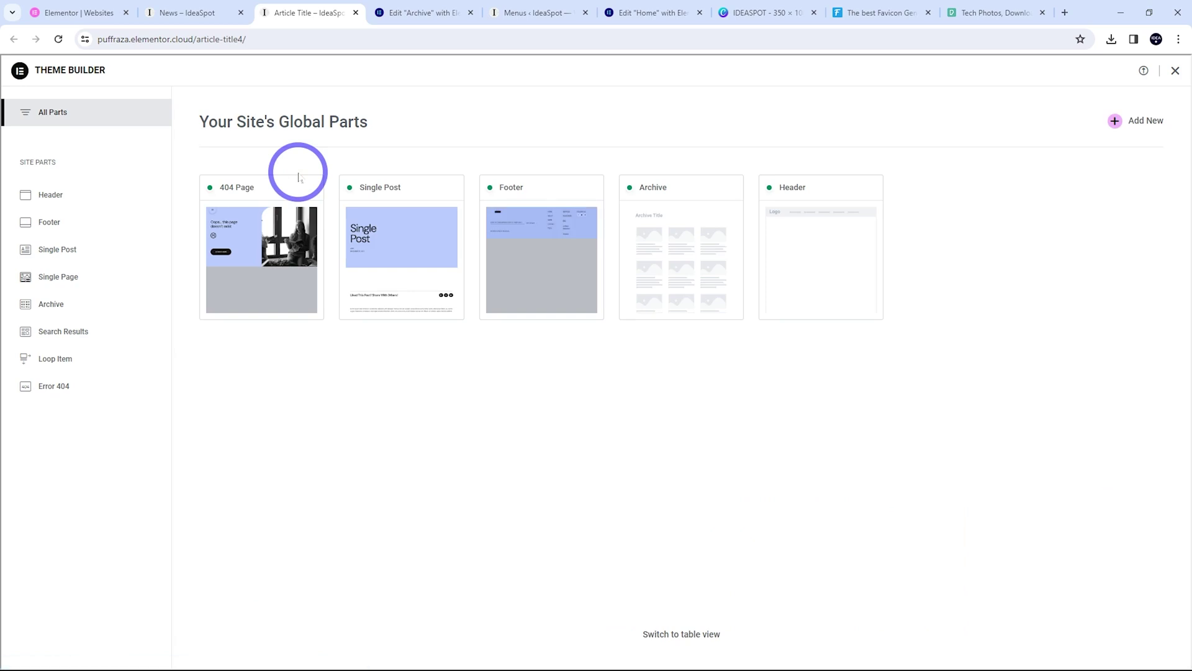
{"action": "left_click", "coordinate": [402, 244]}
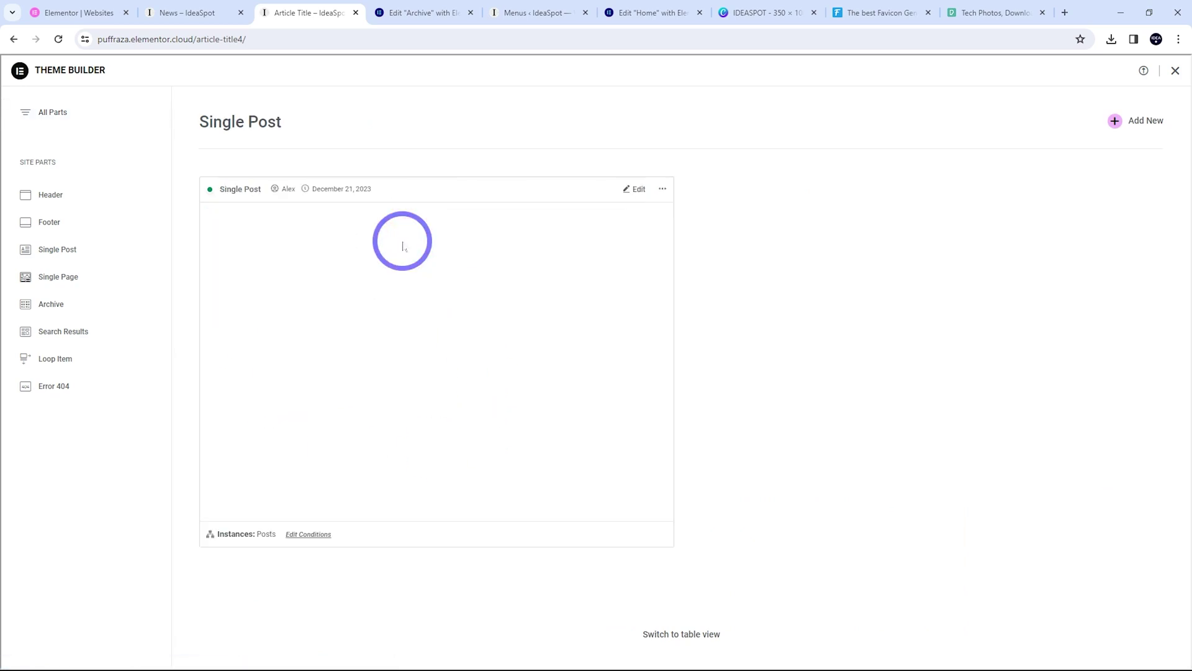
{"action": "left_click", "coordinate": [639, 190]}
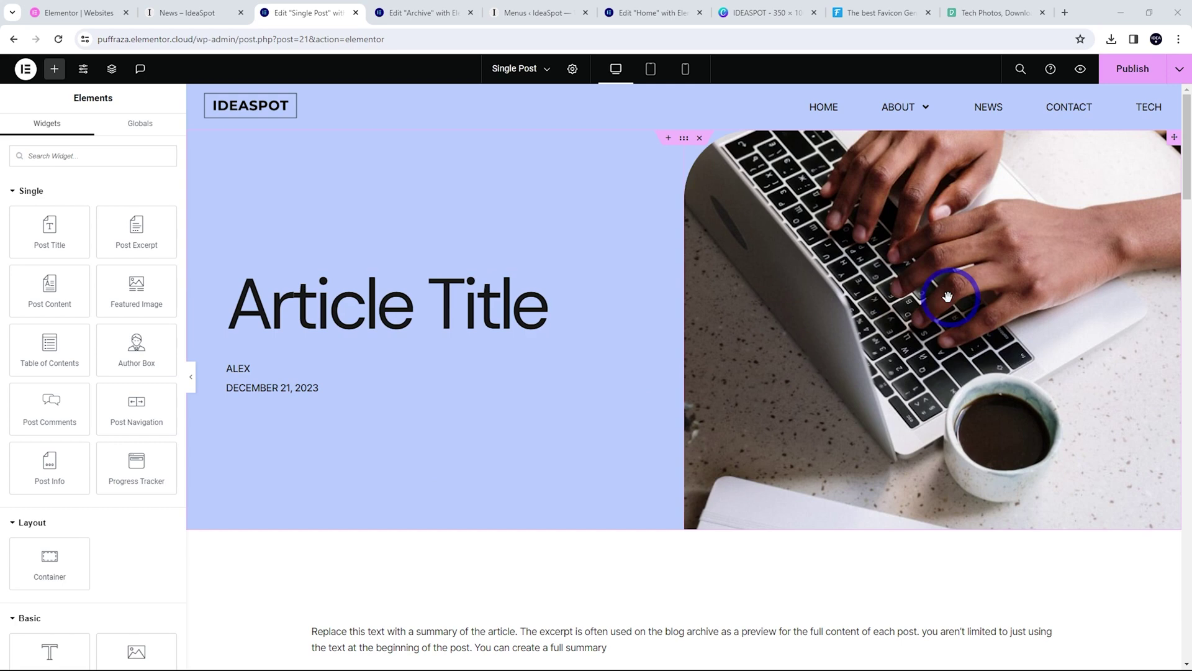
Remove the date and author Post Info widget under the title and publish the template
{"action": "left_click", "coordinate": [311, 372]}
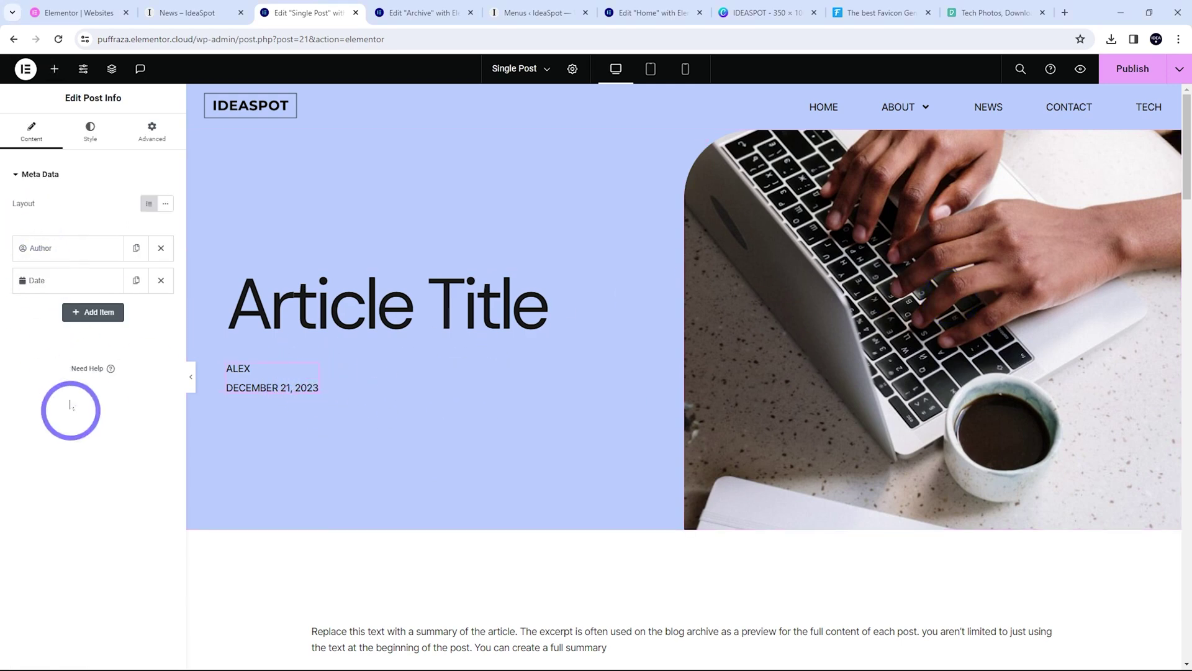
{"action": "left_click", "coordinate": [160, 280]}
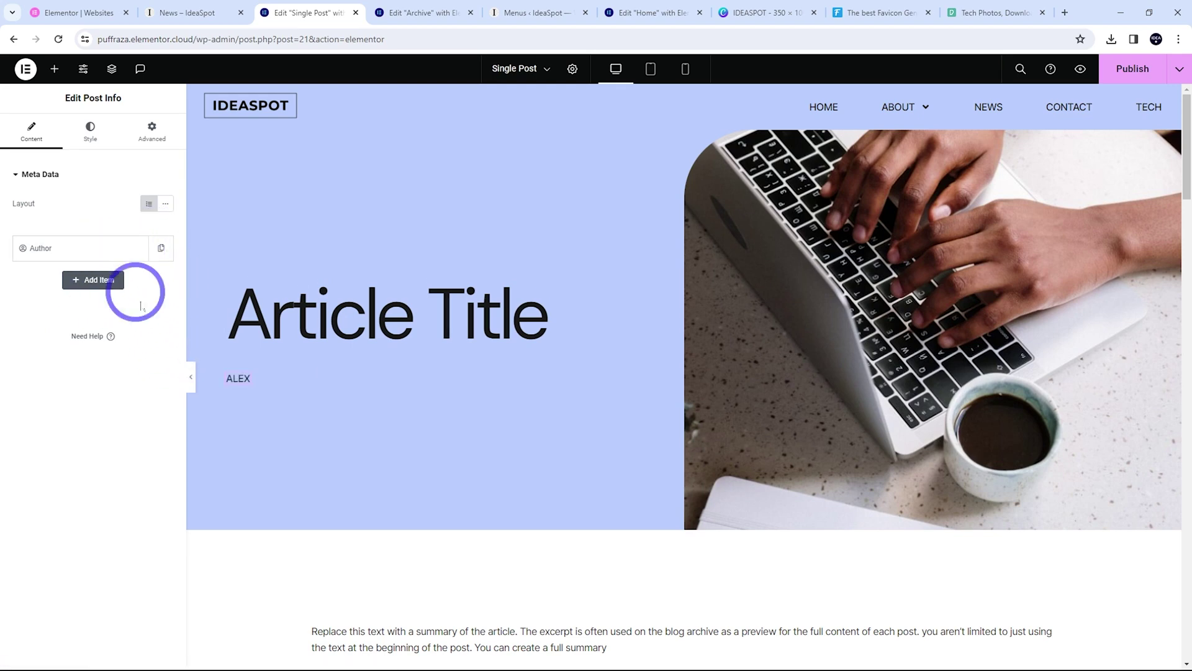
{"action": "right_click", "coordinate": [242, 385]}
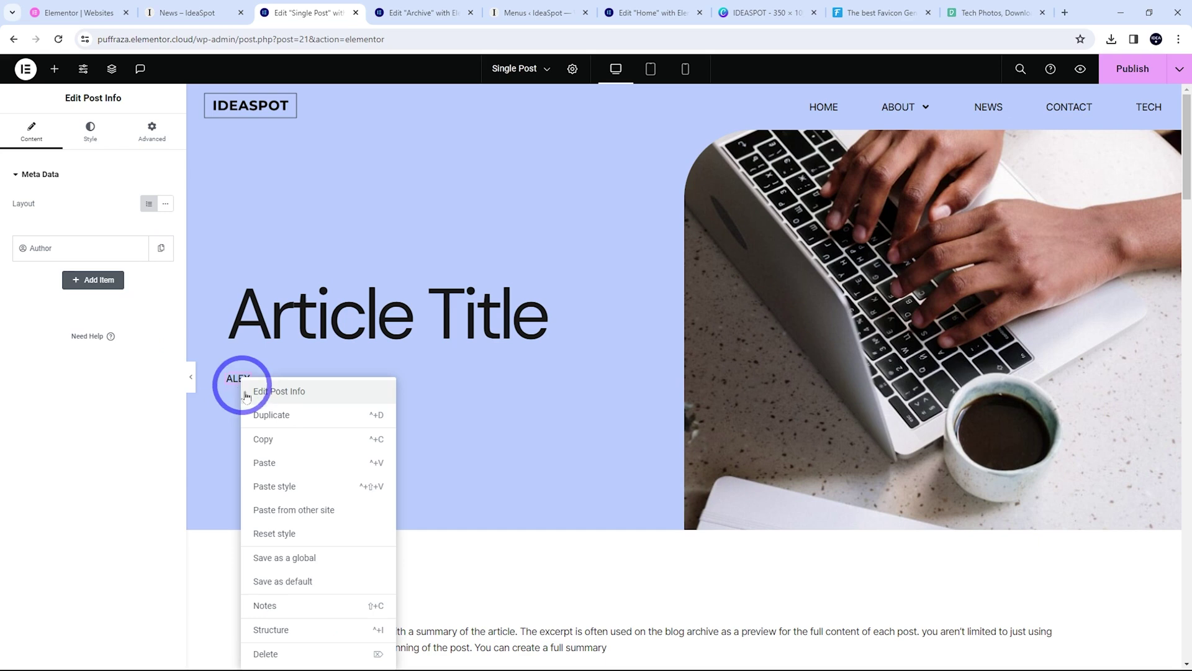
{"action": "left_click", "coordinate": [273, 649]}
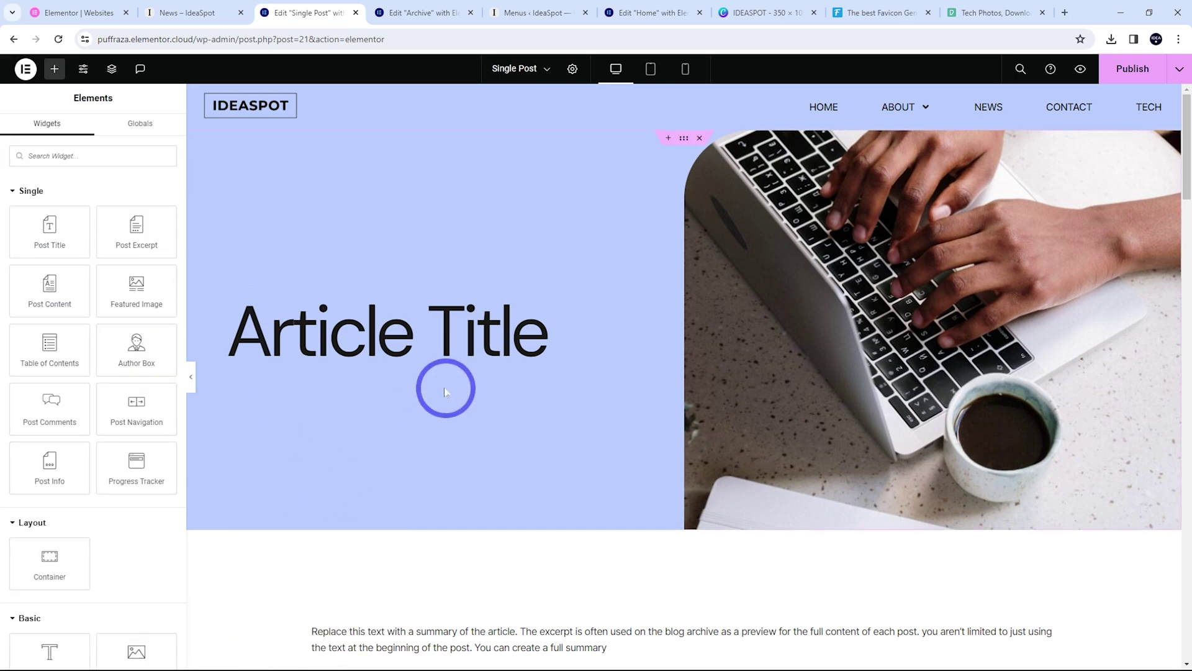
{"action": "left_click", "coordinate": [1131, 69]}
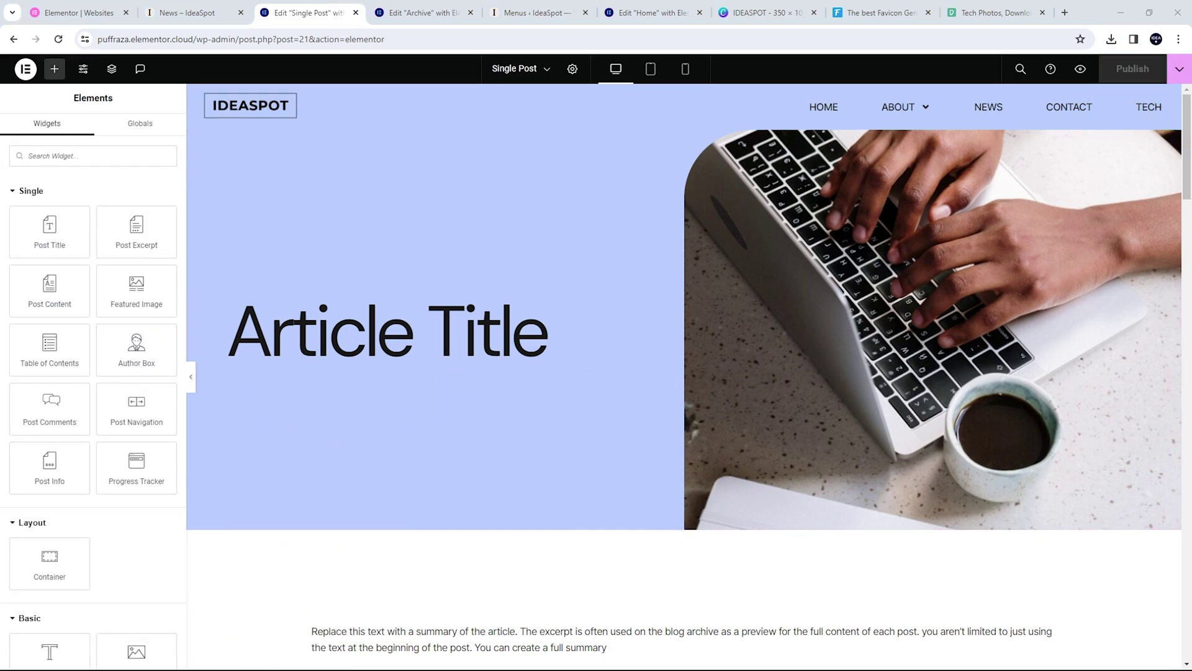
{"action": "left_click", "coordinate": [733, 313]}
Delete the Post Excerpt and Share Buttons widgets from the Single Post template
{"action": "scroll", "coordinate": [751, 255], "scroll_direction": "down", "scroll_amount": 5}
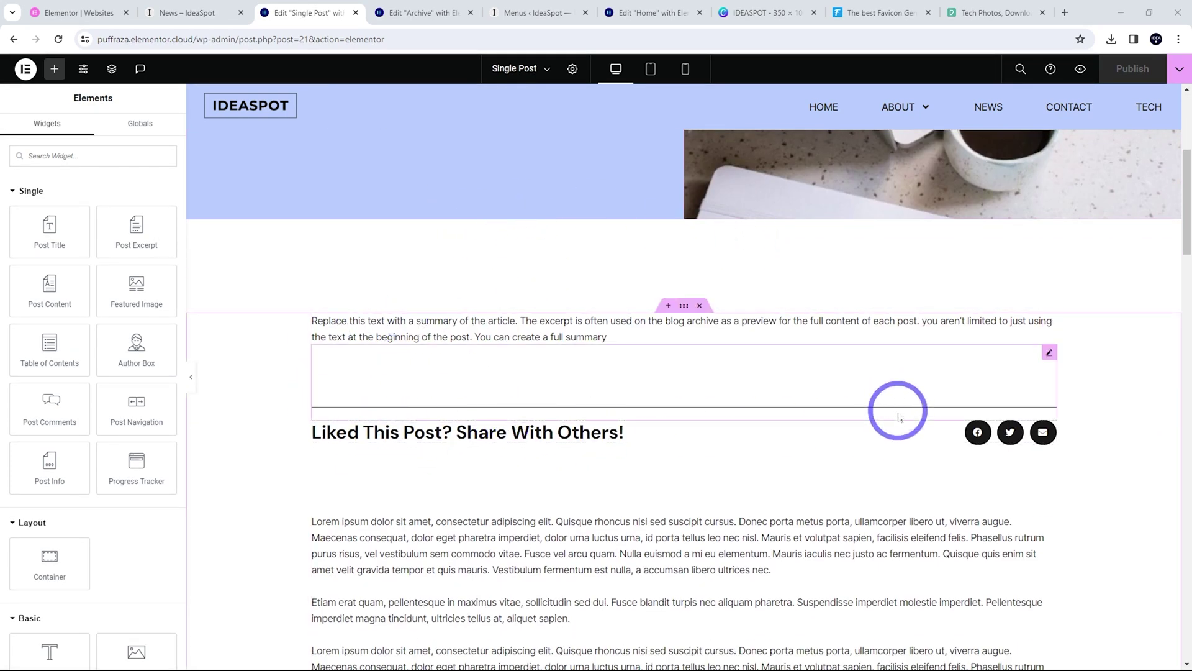
{"action": "scroll", "coordinate": [528, 568], "scroll_direction": "down", "scroll_amount": 4}
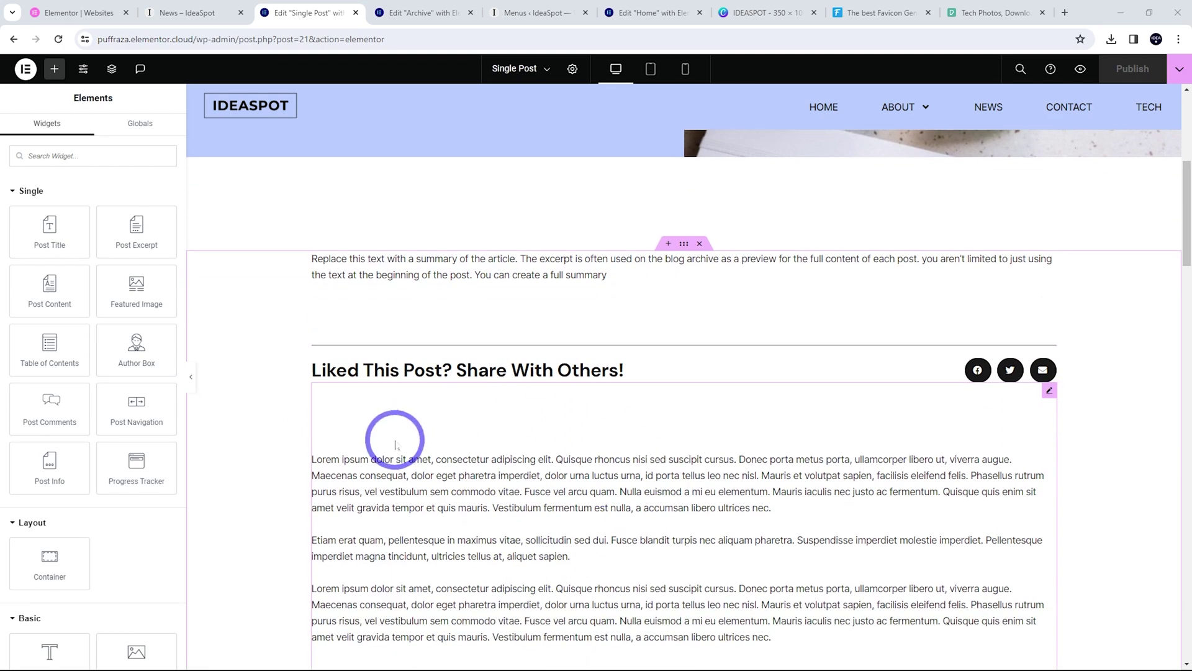
{"action": "scroll", "coordinate": [583, 459], "scroll_direction": "up", "scroll_amount": 5}
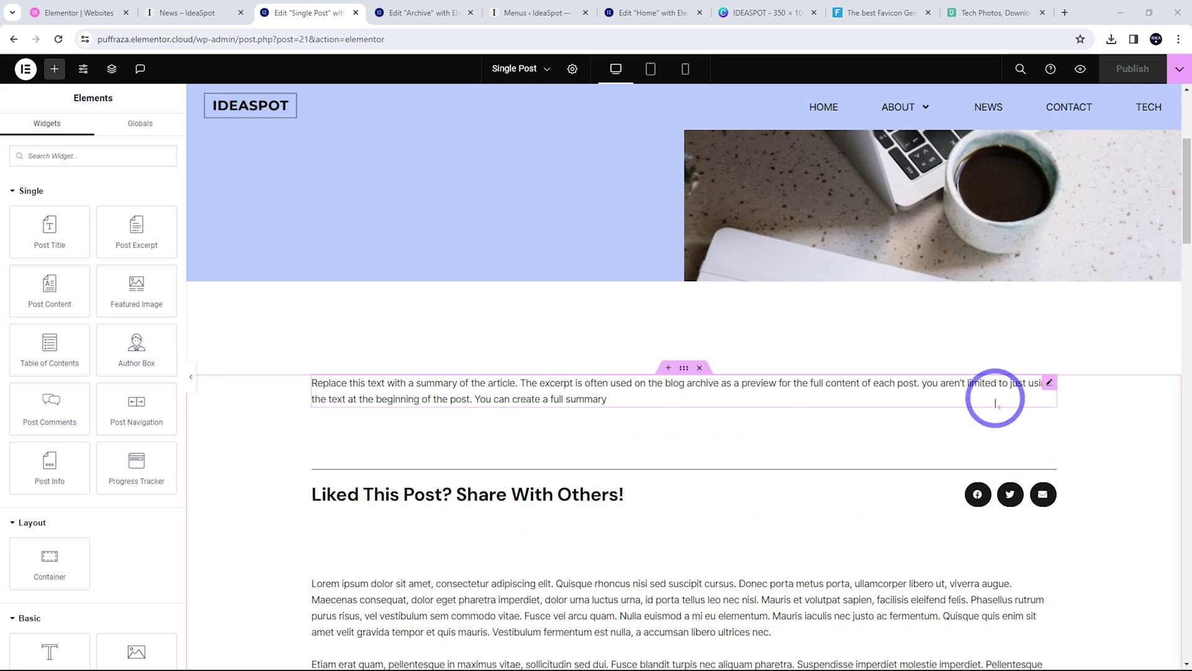
{"action": "right_click", "coordinate": [1048, 385]}
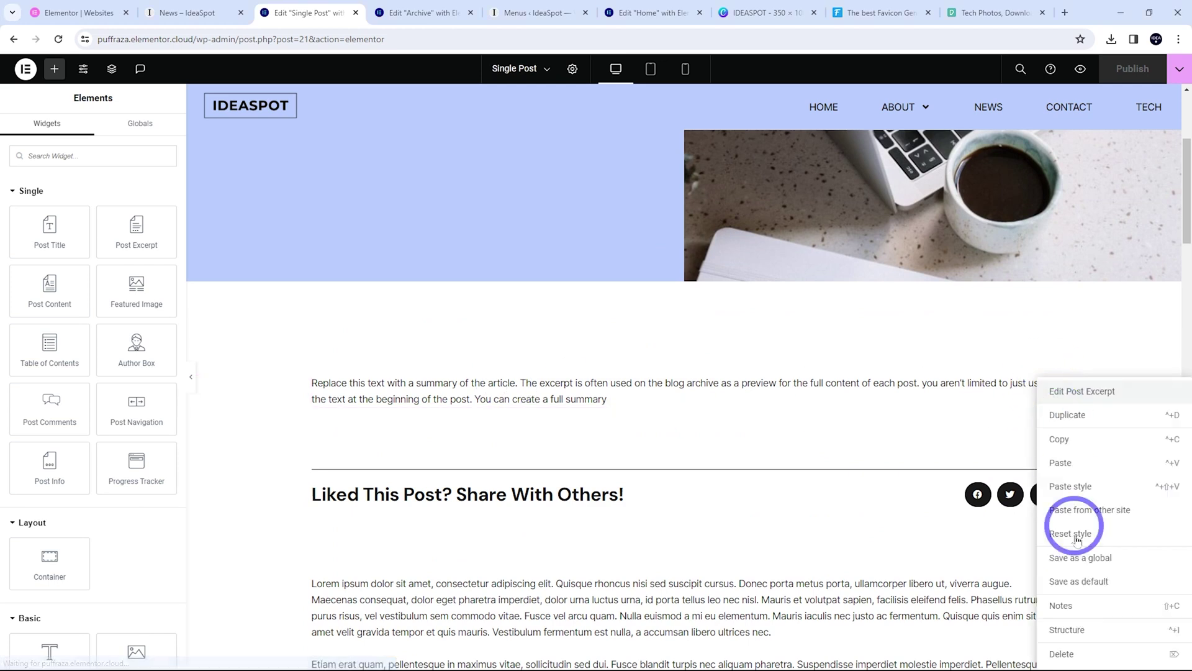
{"action": "left_click", "coordinate": [1075, 643]}
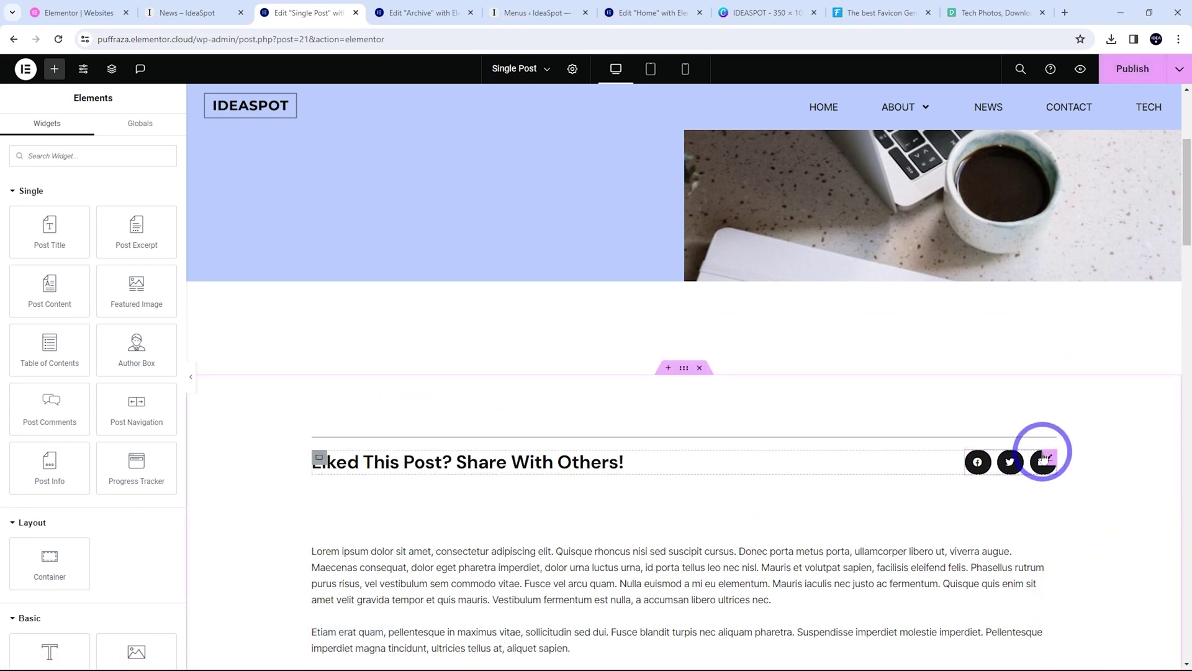
{"action": "right_click", "coordinate": [1050, 463]}
{"action": "left_click", "coordinate": [1059, 649]}
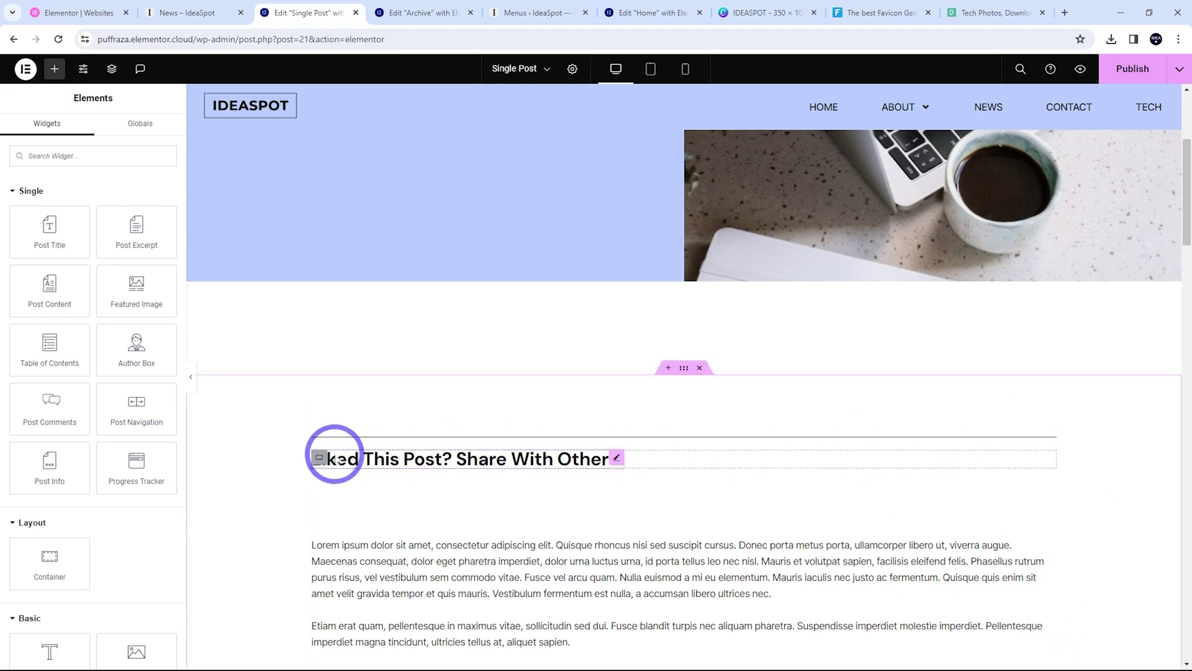
Delete the 'Liked this post? Share with others!' heading, its empty container and the divider line
{"action": "left_click", "coordinate": [418, 463]}
{"action": "right_click", "coordinate": [624, 463]}
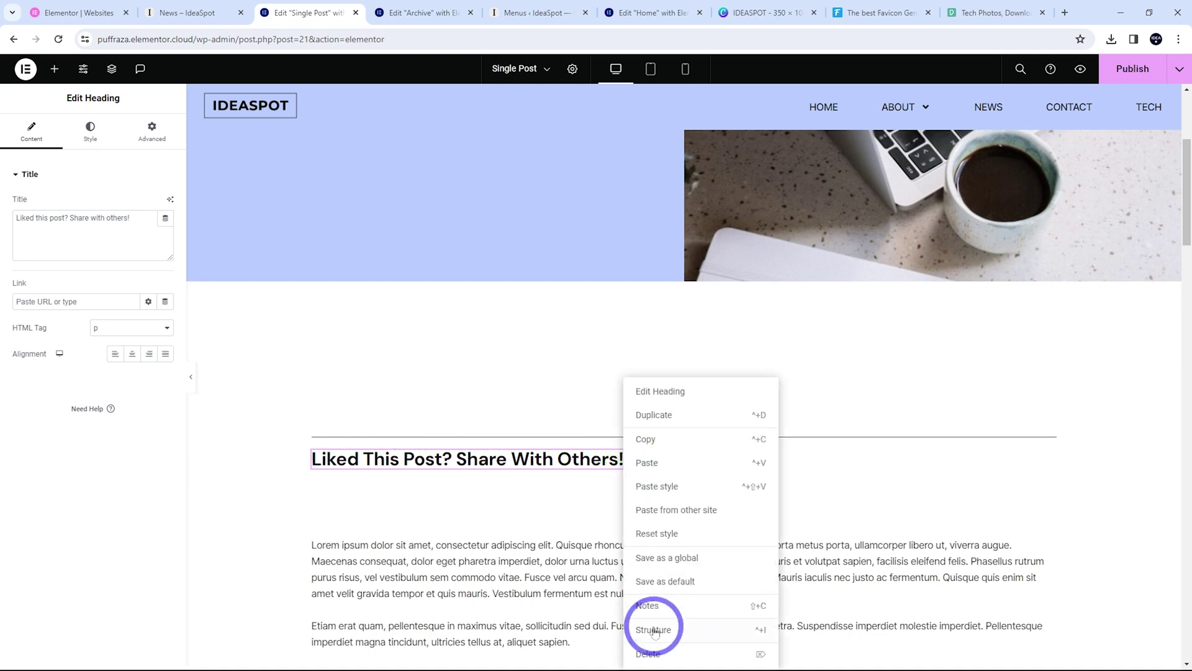
{"action": "left_click", "coordinate": [649, 648]}
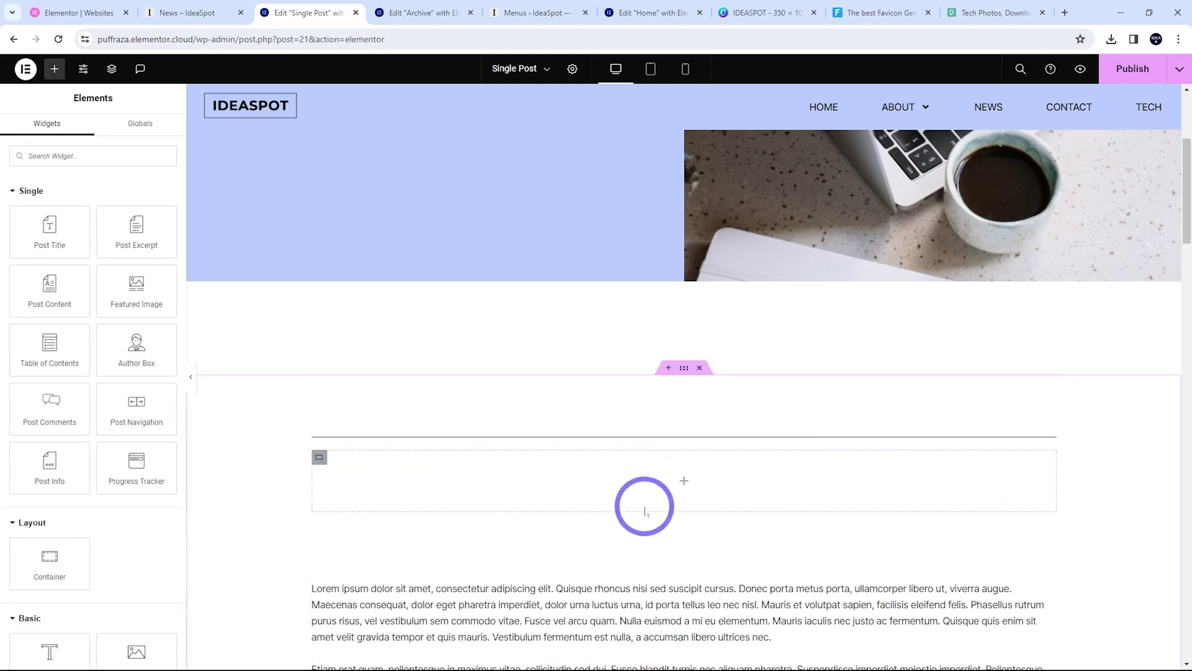
{"action": "right_click", "coordinate": [319, 457]}
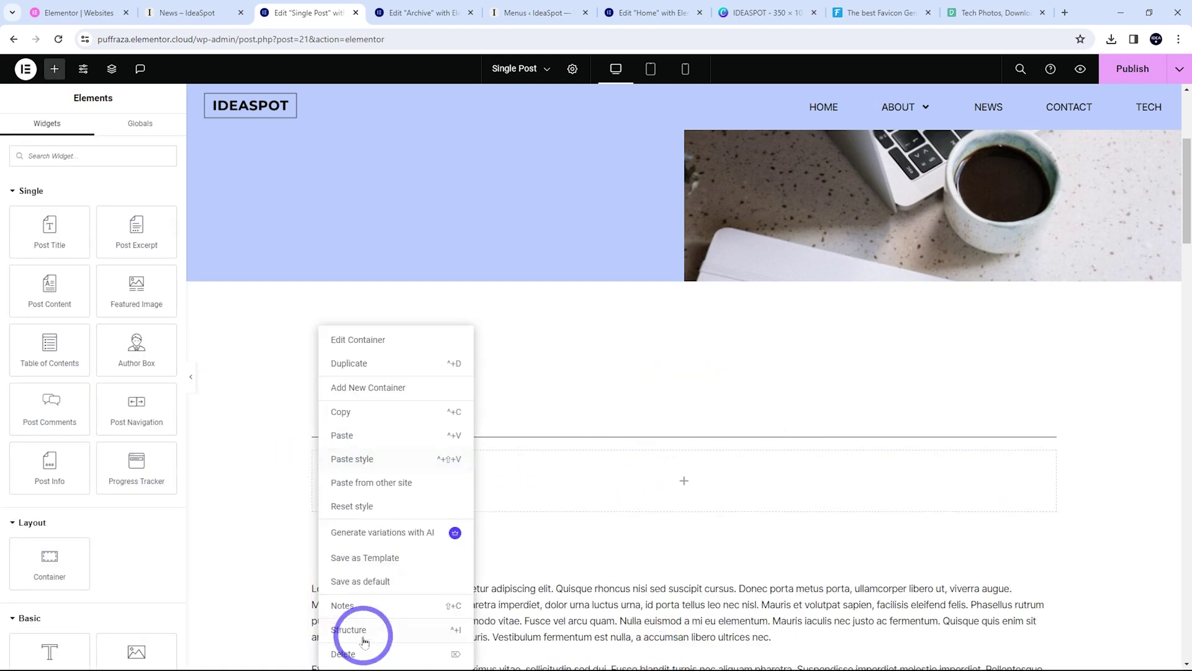
{"action": "left_click", "coordinate": [344, 655]}
{"action": "scroll", "coordinate": [506, 466], "scroll_direction": "down", "scroll_amount": 4}
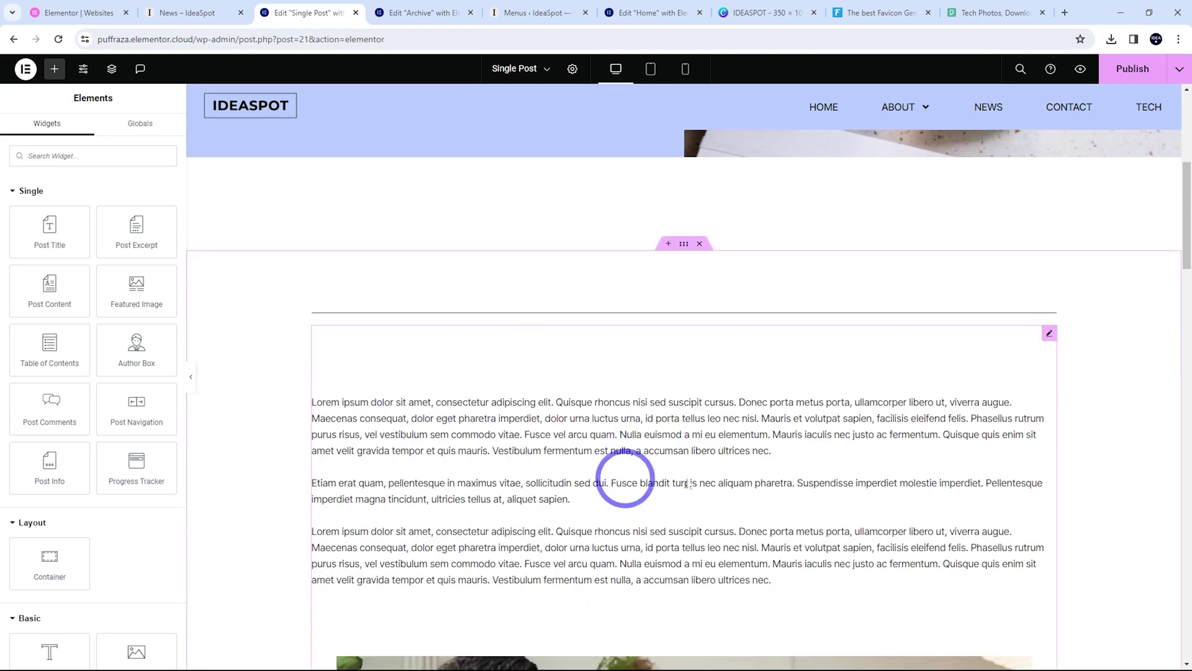
{"action": "scroll", "coordinate": [702, 509], "scroll_direction": "up", "scroll_amount": 4}
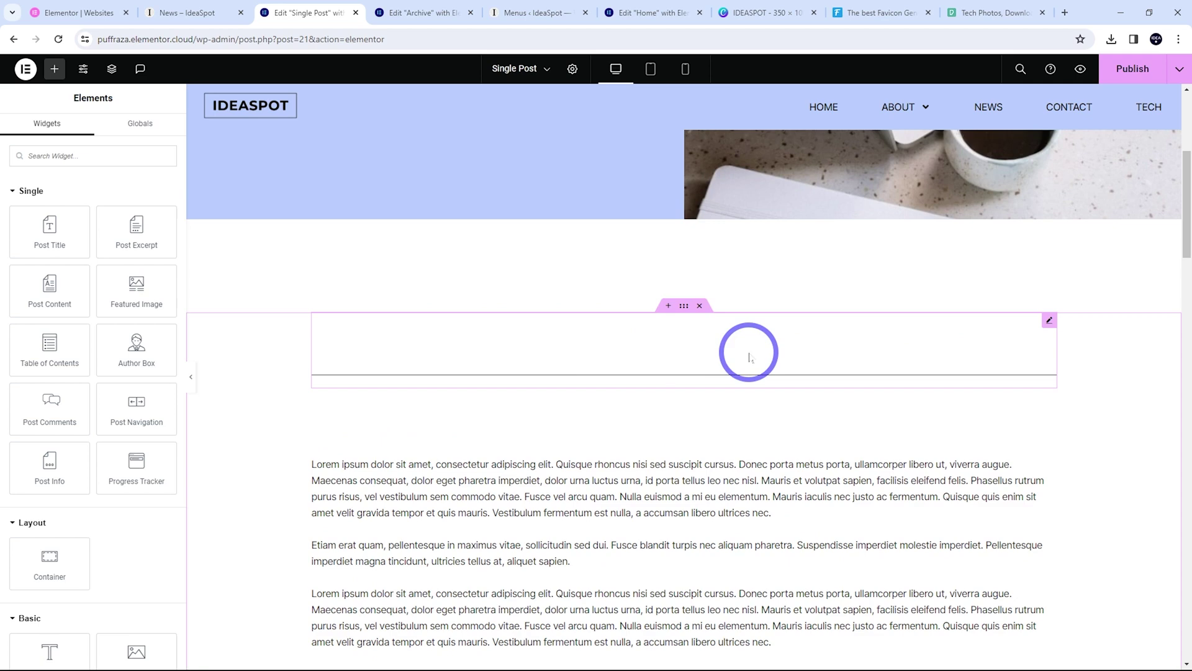
{"action": "right_click", "coordinate": [1049, 322]}
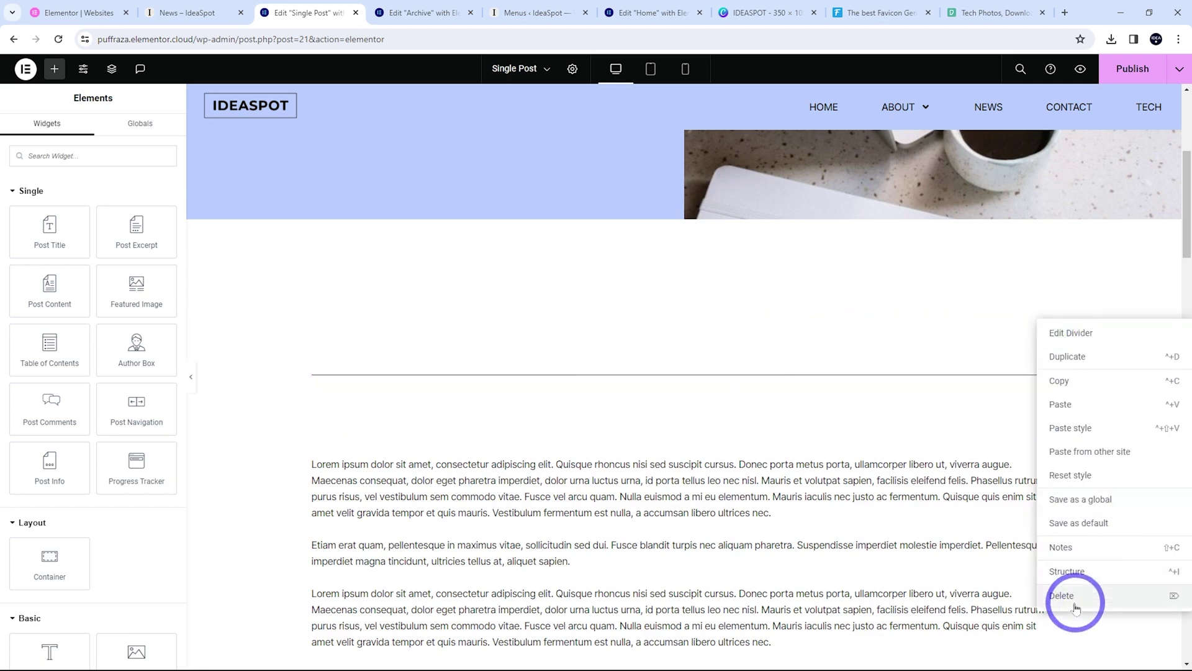
{"action": "left_click", "coordinate": [1069, 593]}
{"action": "scroll", "coordinate": [609, 317], "scroll_direction": "up", "scroll_amount": 1}
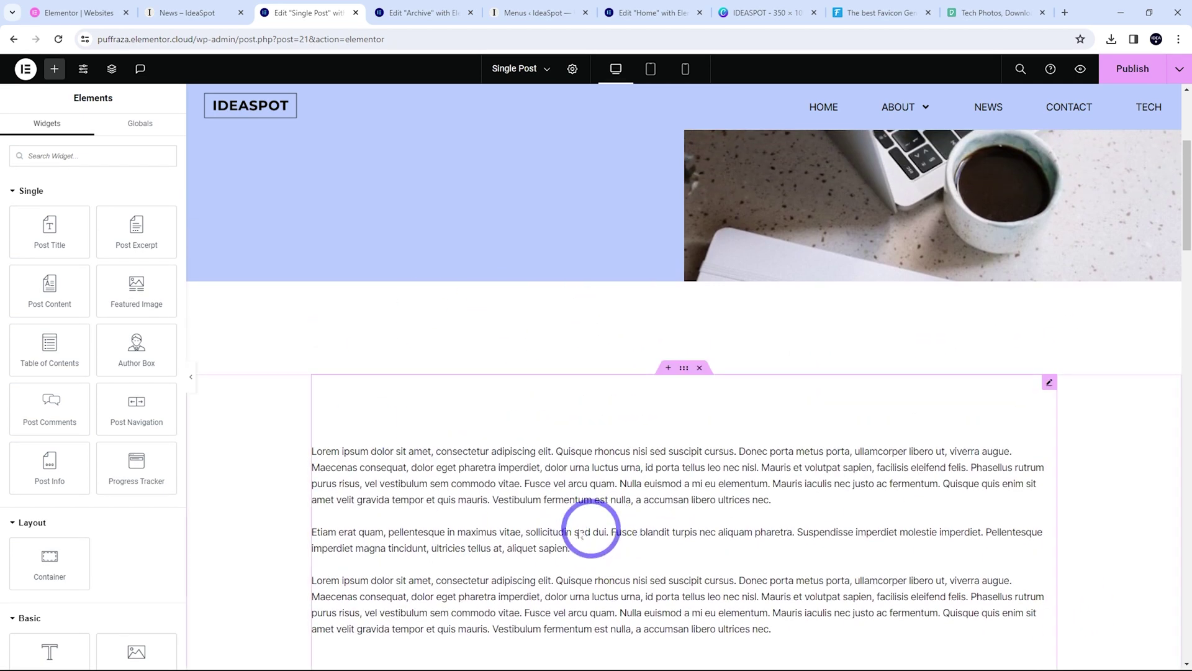
{"action": "scroll", "coordinate": [606, 466], "scroll_direction": "up", "scroll_amount": 4}
Delete the blue 'Do you want to boost your business today?' section and publish the template
{"action": "scroll", "coordinate": [426, 334], "scroll_direction": "down", "scroll_amount": 8}
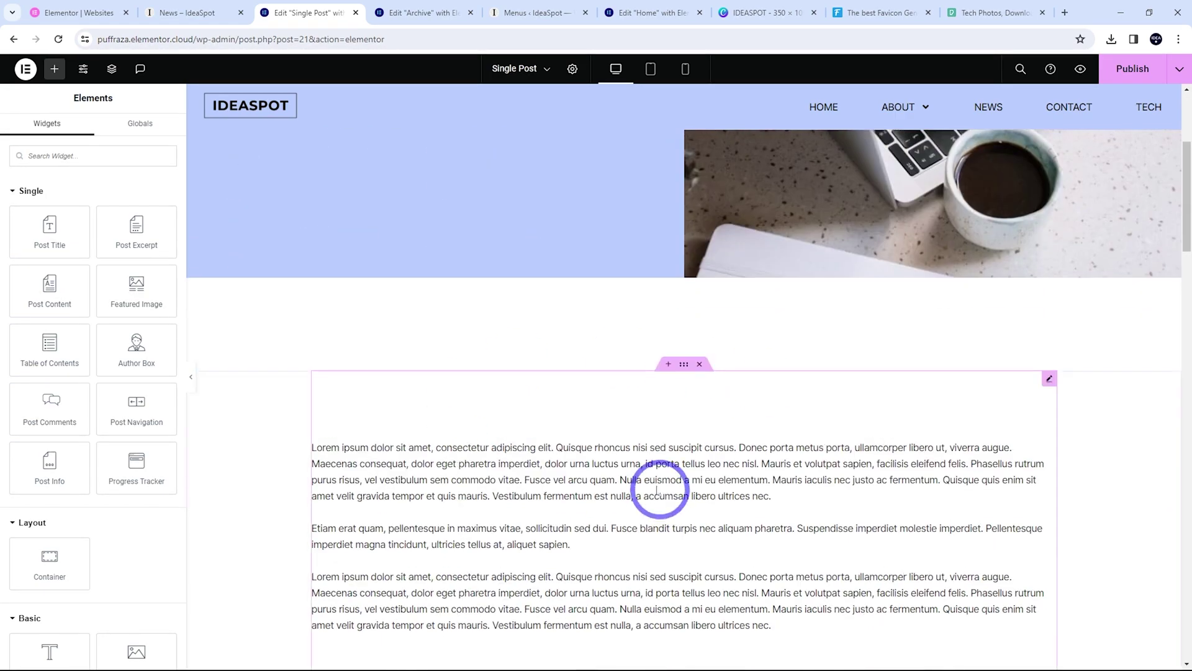
{"action": "scroll", "coordinate": [621, 385], "scroll_direction": "up", "scroll_amount": 2}
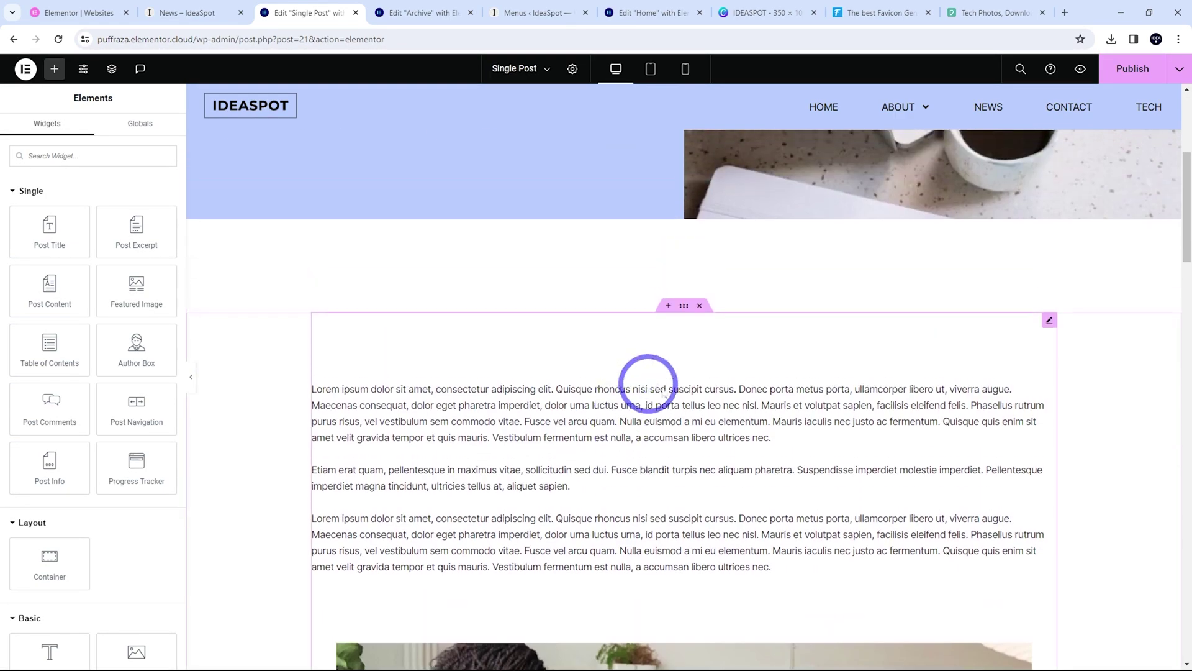
{"action": "scroll", "coordinate": [652, 372], "scroll_direction": "down", "scroll_amount": 5}
{"action": "scroll", "coordinate": [684, 383], "scroll_direction": "down", "scroll_amount": 12}
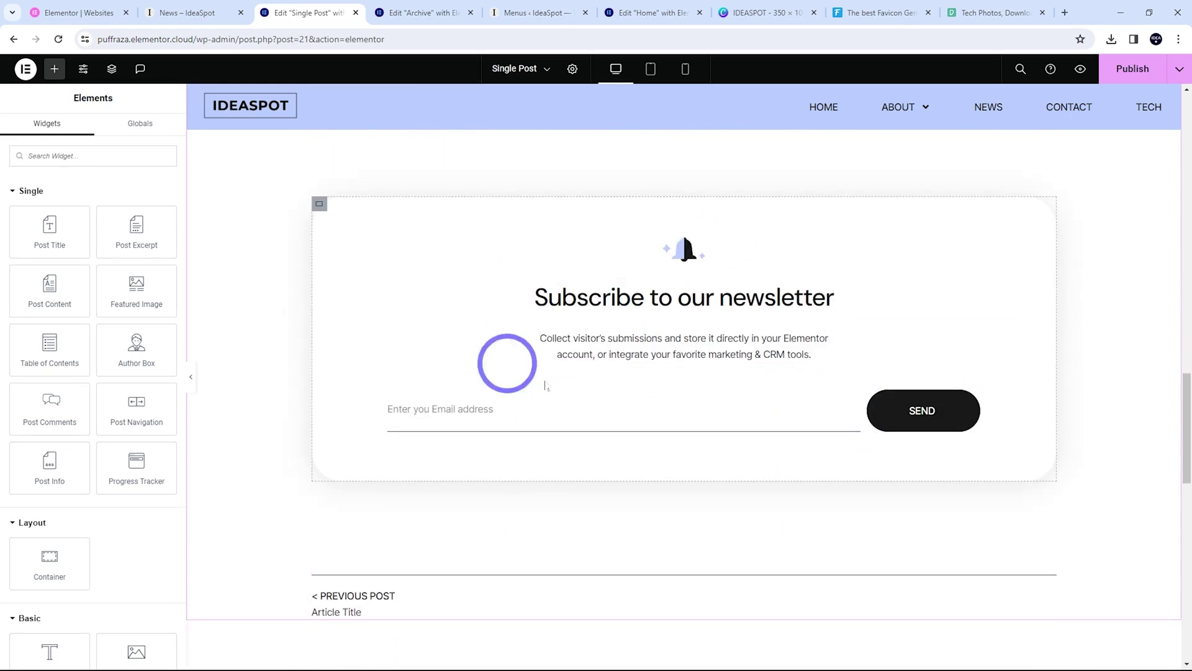
{"action": "scroll", "coordinate": [587, 292], "scroll_direction": "down", "scroll_amount": 3}
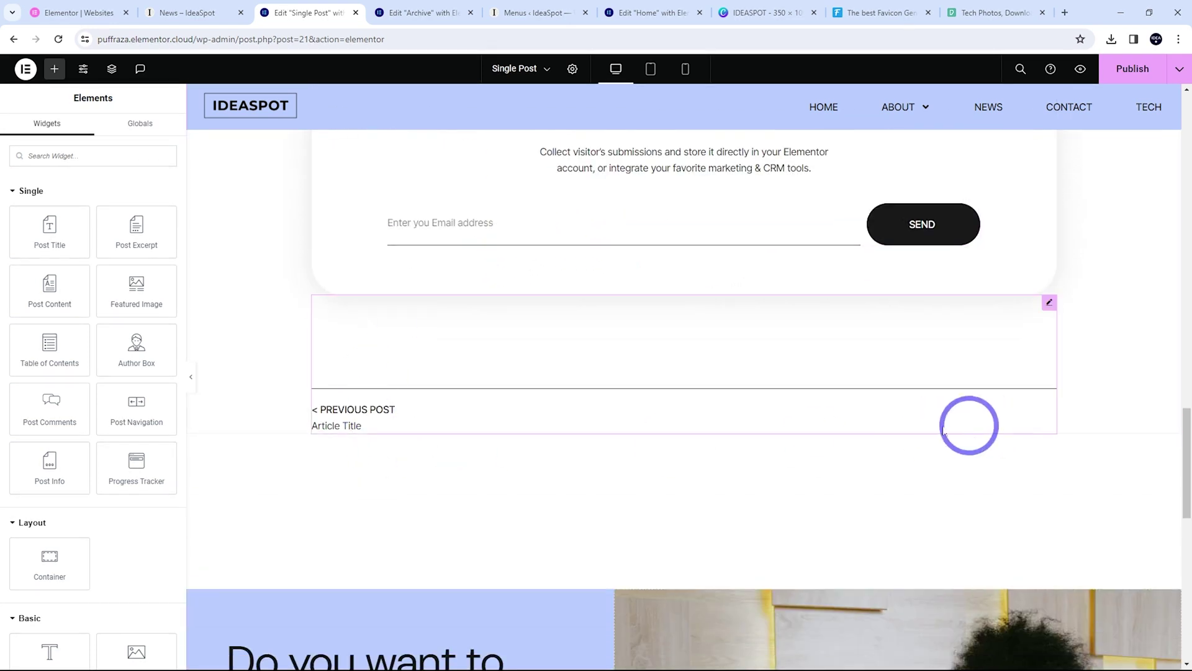
{"action": "scroll", "coordinate": [590, 385], "scroll_direction": "down", "scroll_amount": 3}
{"action": "scroll", "coordinate": [692, 303], "scroll_direction": "down", "scroll_amount": 3}
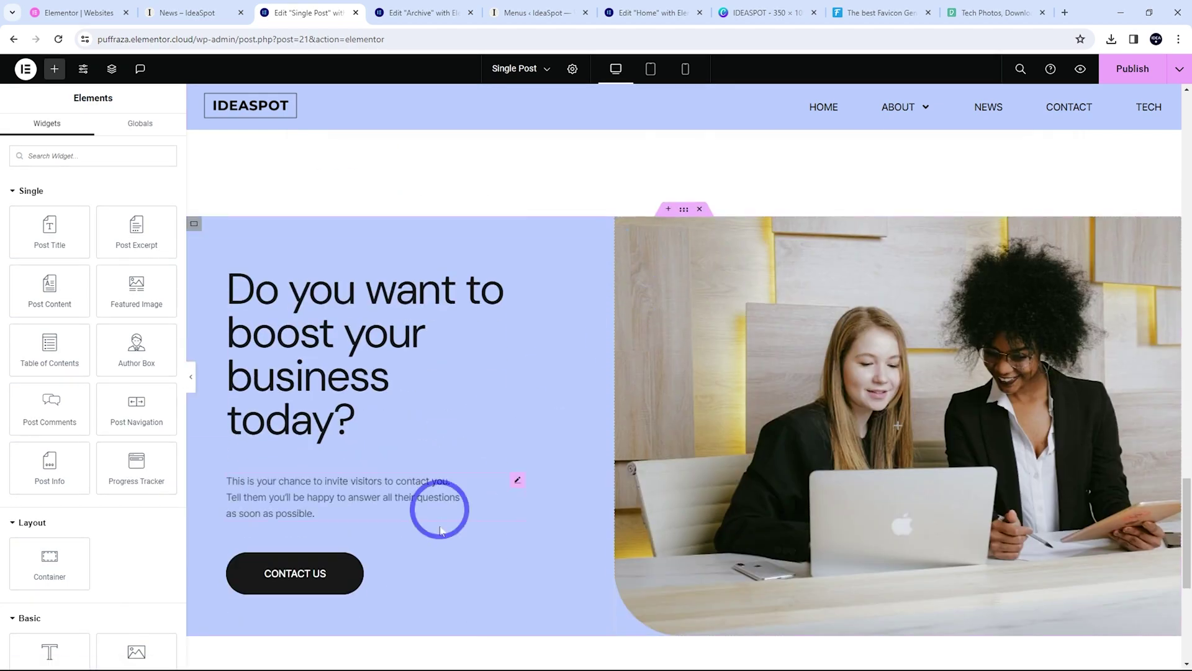
{"action": "scroll", "coordinate": [830, 498], "scroll_direction": "down", "scroll_amount": 2}
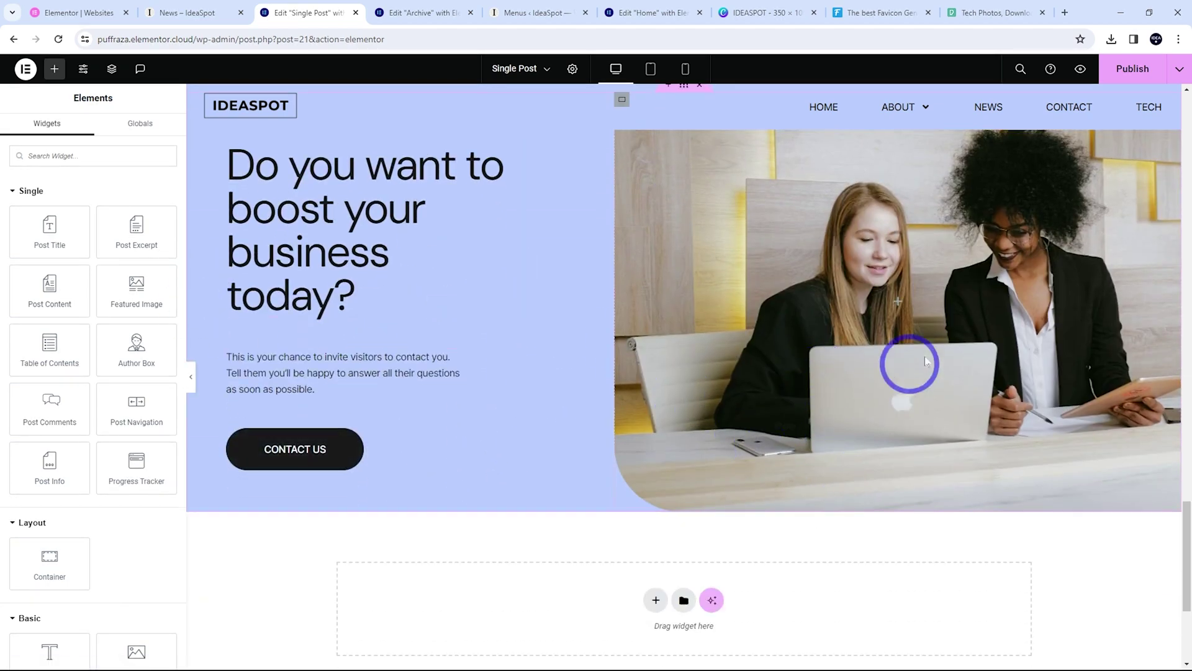
{"action": "scroll", "coordinate": [893, 377], "scroll_direction": "up", "scroll_amount": 2}
{"action": "scroll", "coordinate": [776, 409], "scroll_direction": "down", "scroll_amount": 5}
{"action": "scroll", "coordinate": [950, 373], "scroll_direction": "up", "scroll_amount": 5}
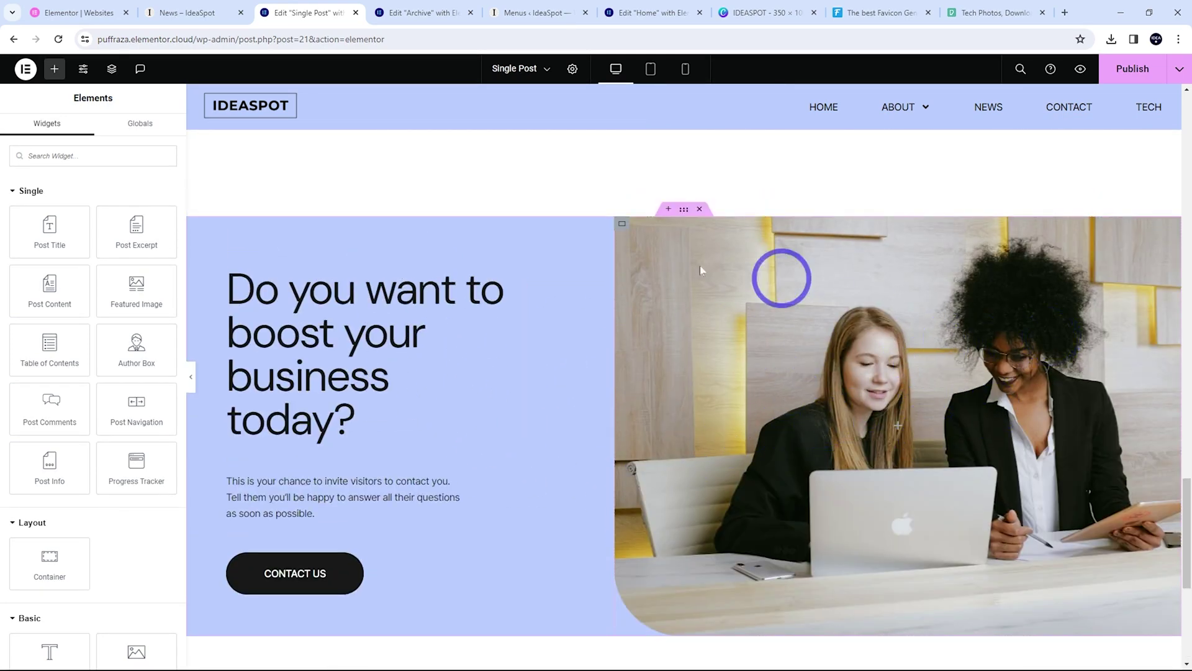
{"action": "left_click", "coordinate": [700, 211]}
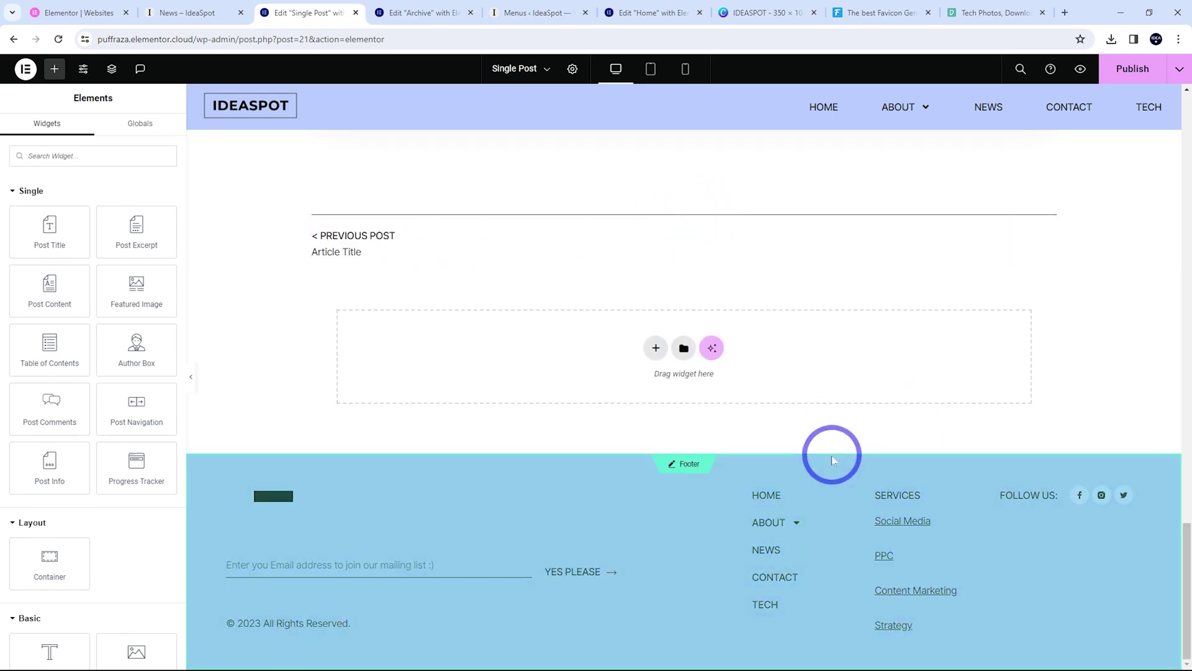
{"action": "scroll", "coordinate": [832, 456], "scroll_direction": "up", "scroll_amount": 7}
{"action": "scroll", "coordinate": [839, 473], "scroll_direction": "up", "scroll_amount": 10}
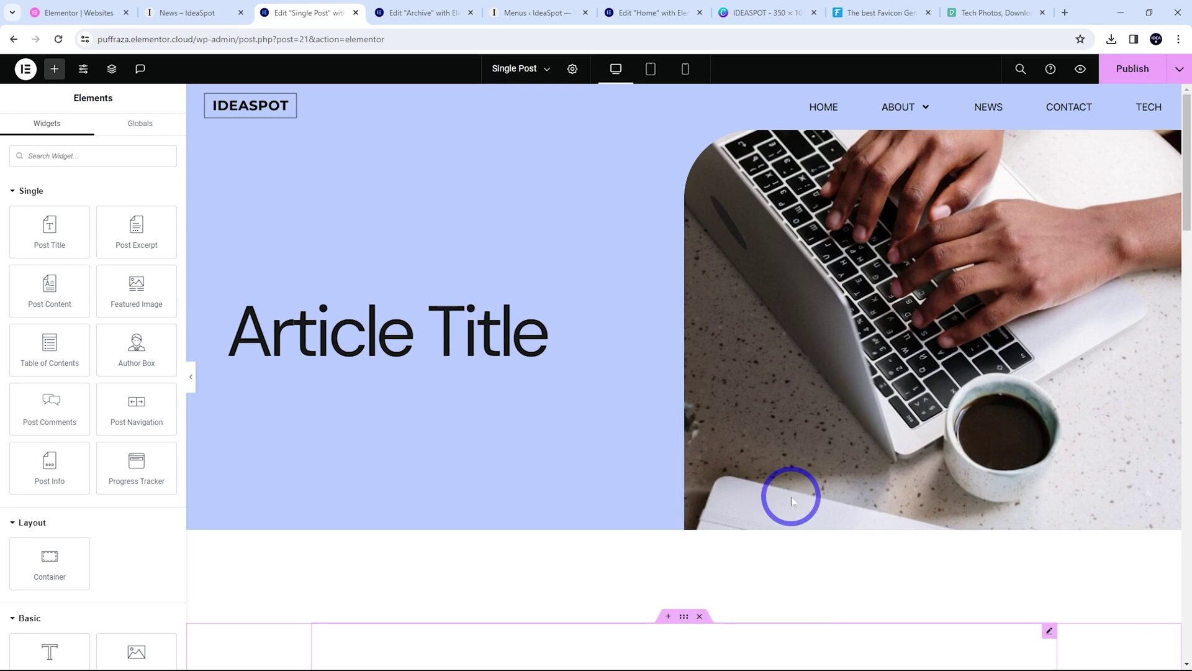
{"action": "left_click", "coordinate": [1129, 71]}
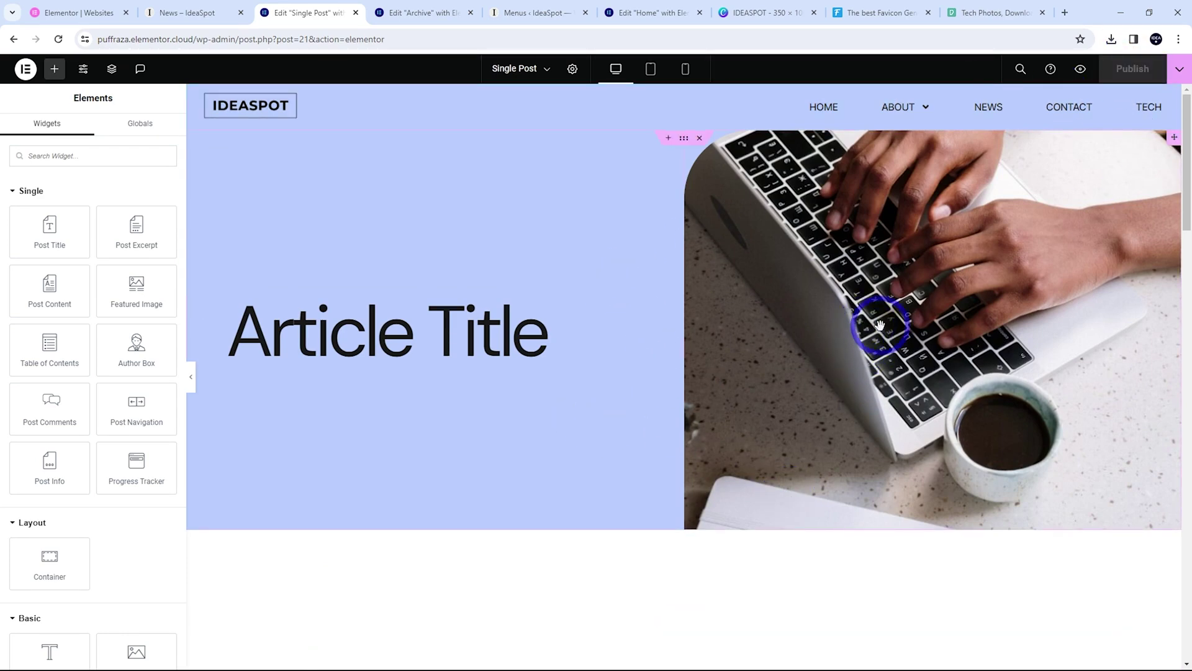
Exit the Elementor editor back to the WordPress edit page
{"action": "scroll", "coordinate": [843, 418], "scroll_direction": "down", "scroll_amount": 6}
{"action": "scroll", "coordinate": [842, 426], "scroll_direction": "up", "scroll_amount": 7}
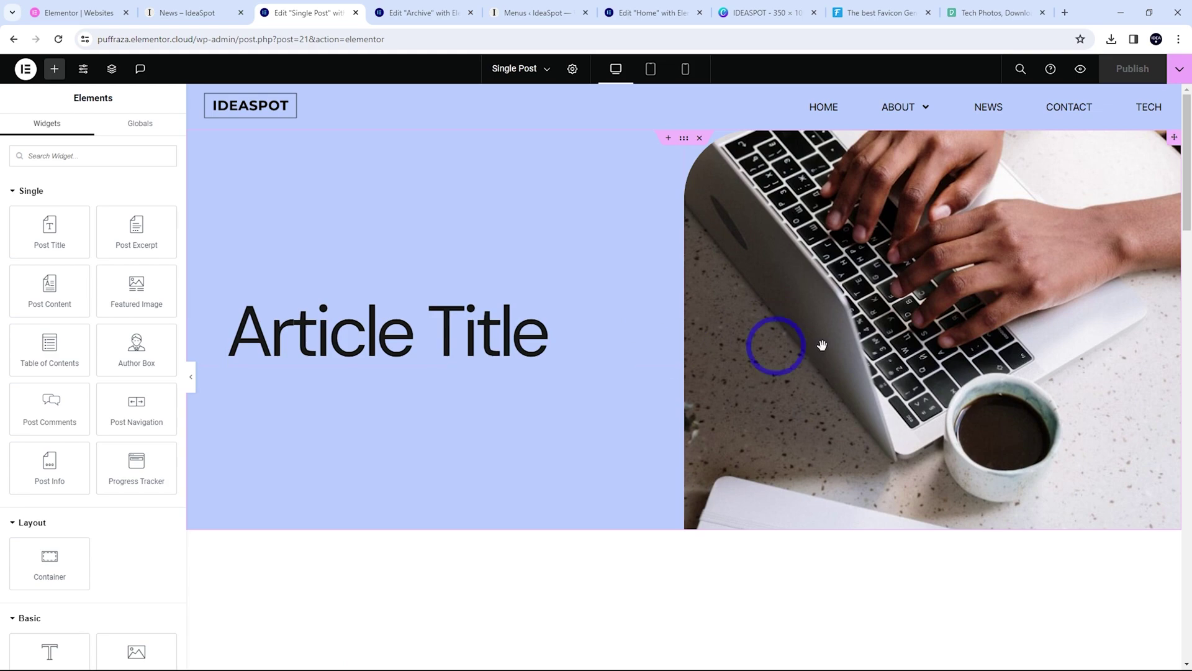
{"action": "scroll", "coordinate": [910, 359], "scroll_direction": "down", "scroll_amount": 5}
{"action": "scroll", "coordinate": [720, 510], "scroll_direction": "up", "scroll_amount": 5}
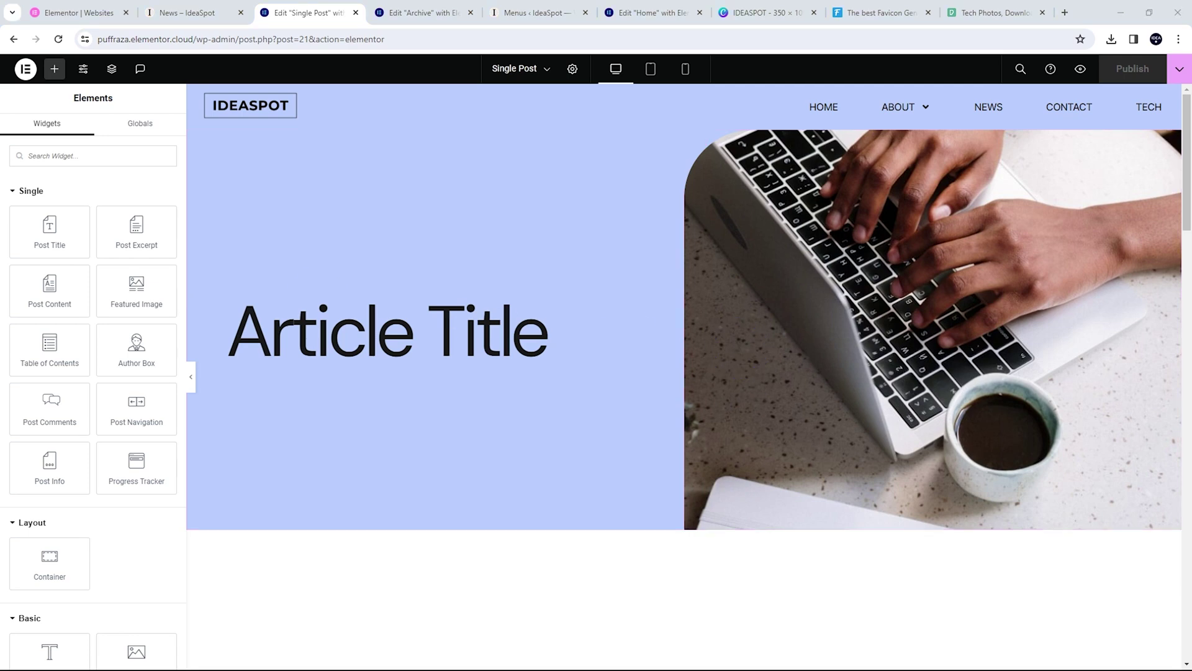
{"action": "left_click", "coordinate": [26, 69]}
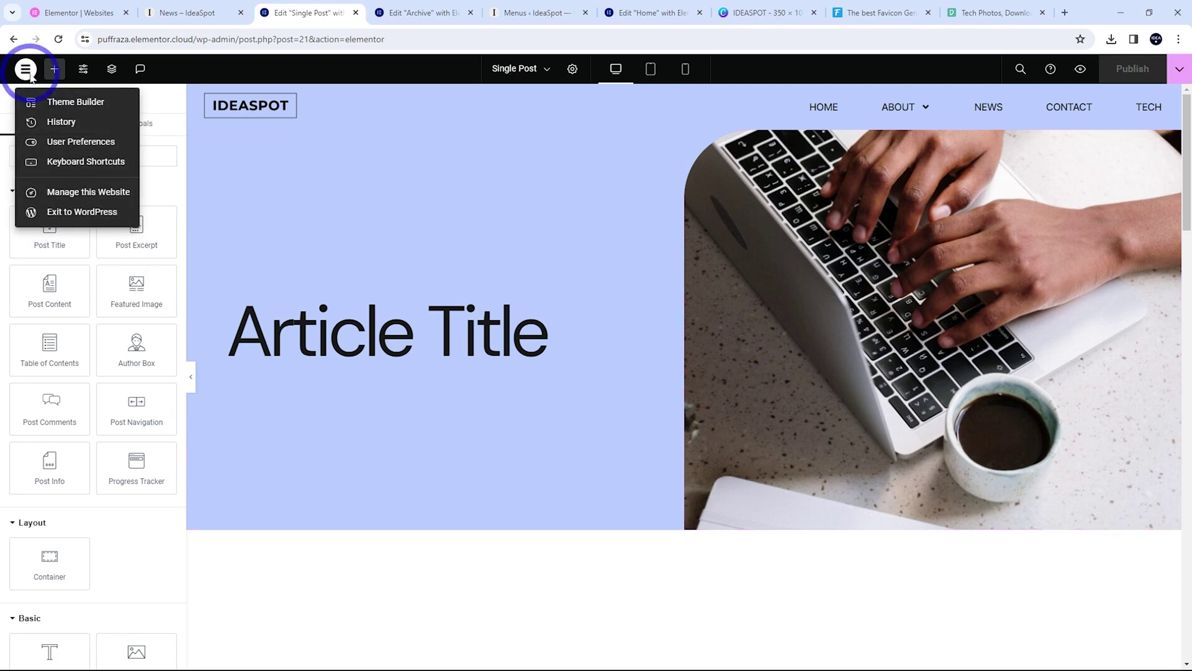
{"action": "left_click", "coordinate": [70, 211]}
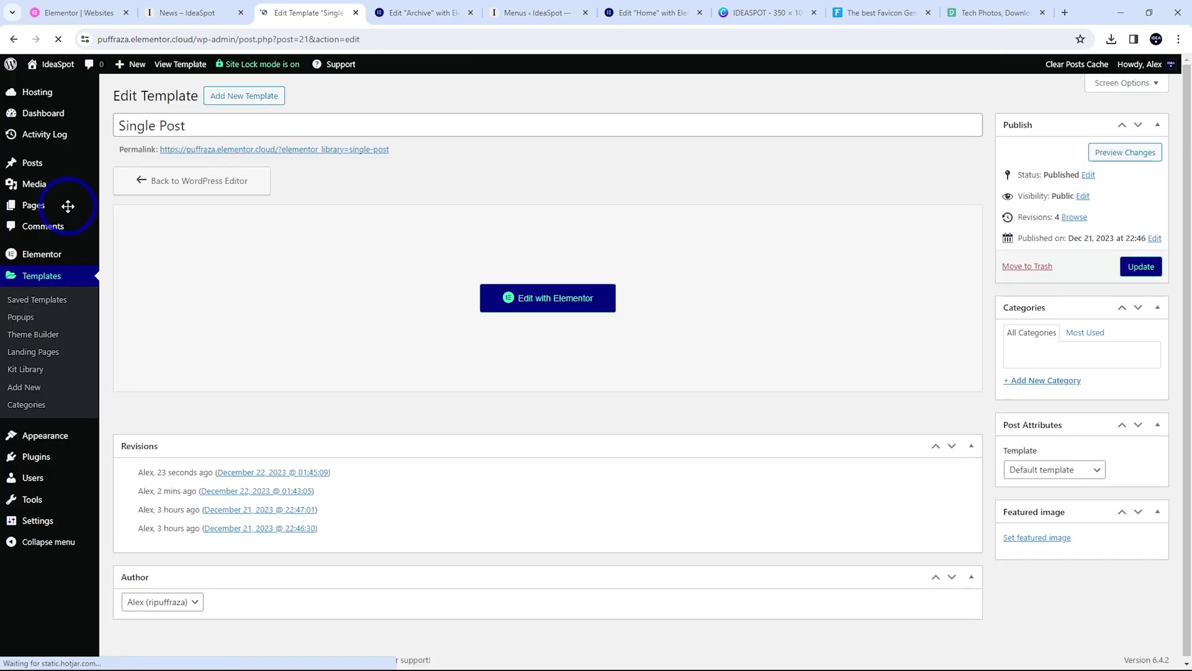
Create a new post with pasted Lorem ipsum body text and the title 'Lorem ipsum'
{"action": "left_click", "coordinate": [38, 166]}
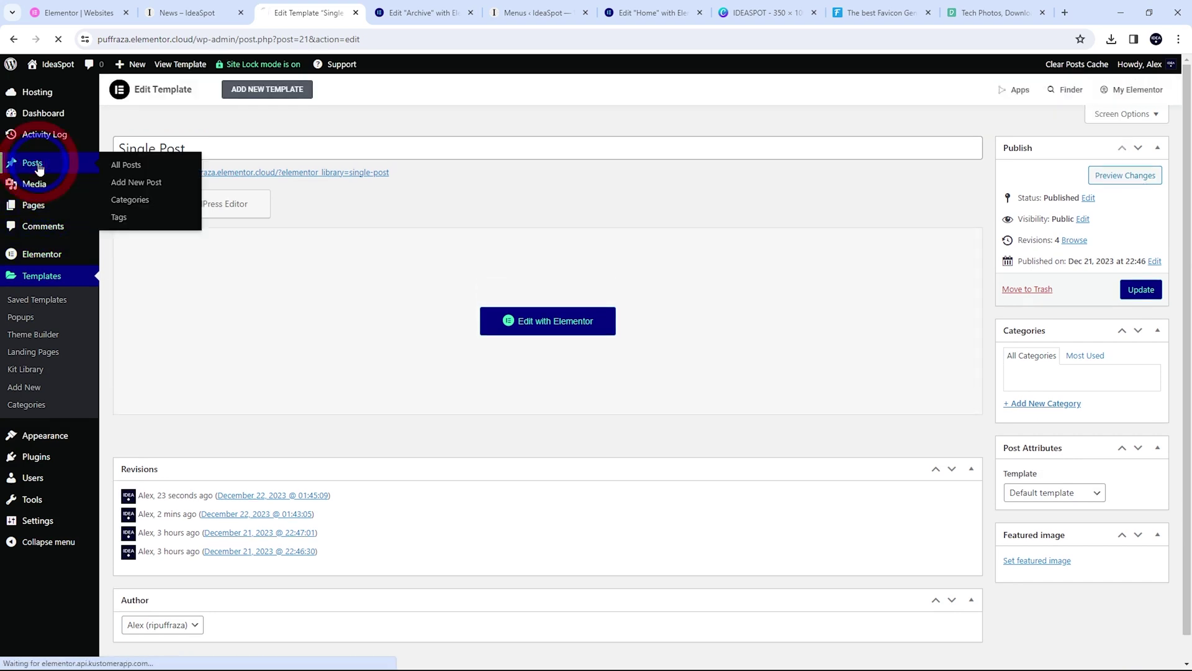
{"action": "left_click", "coordinate": [183, 98]}
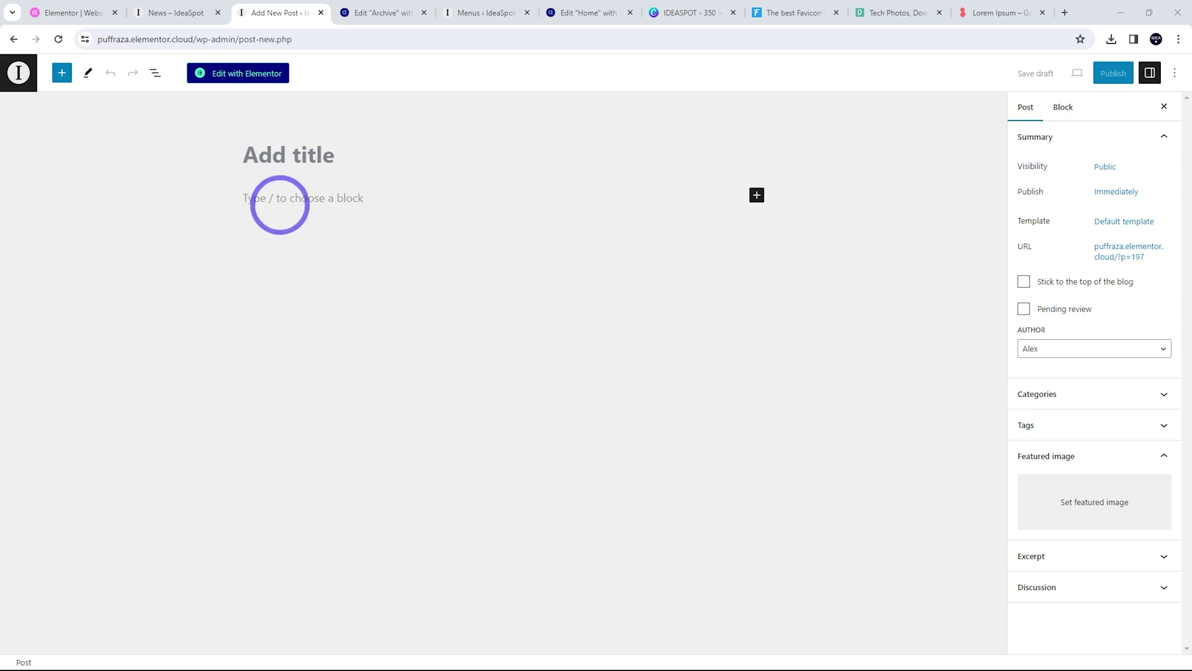
{"action": "left_click", "coordinate": [287, 196]}
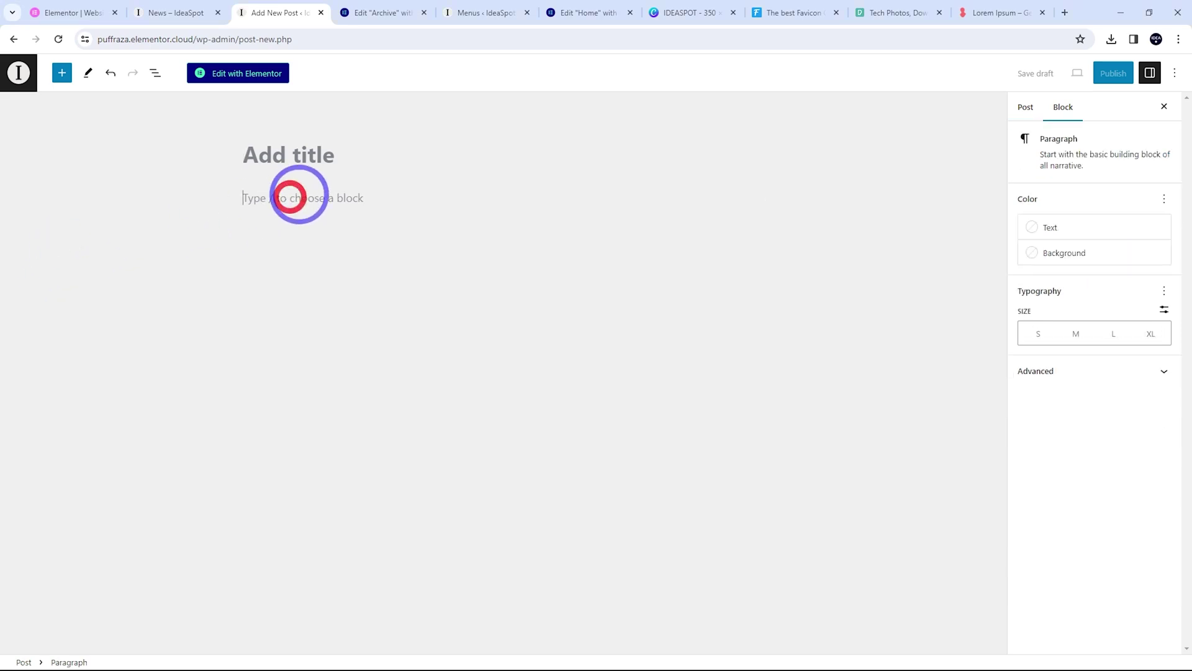
{"action": "type", "text": "Lorem ipsum dolor sit amet, consectetur adipiscing elit. Nam hendrerit nisi sed sollicitudin pellentesque. Nunc posuere purus rhoncus pulvinar aliquam. Ut aliquet tristique nisl vitae volutpat. Nulla aliquet porttitor venenatis. Donec a dui et dui fringilla consectetur id nec massa. Aliquam erat volutpat. Sed ut dui ut lacus dictum fermentum vel tincidunt neque. Sed sed lacinia lectus. Duis sit amet sodales felis. Duis nunc eros, mattis at dui ac, convallis semper risus. In adipiscing ultrices tellus, in suscipit massa vehicula eu."}
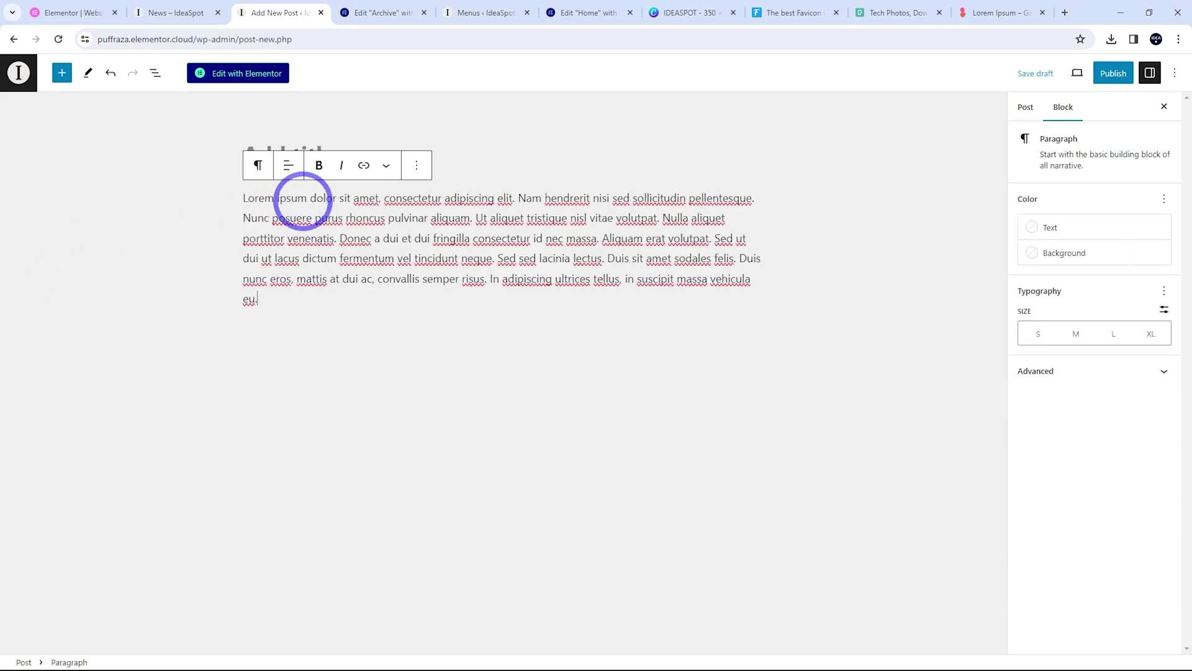
{"action": "left_click_drag", "start_coordinate": [309, 198], "coordinate": [240, 196]}
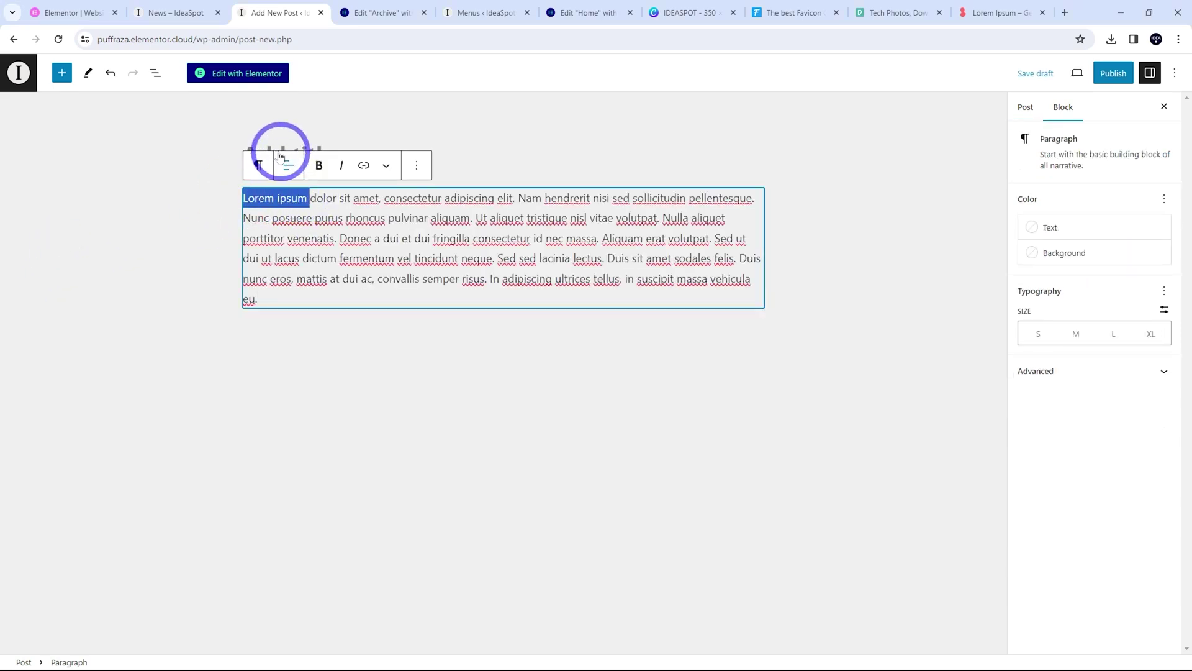
{"action": "left_click", "coordinate": [267, 138]}
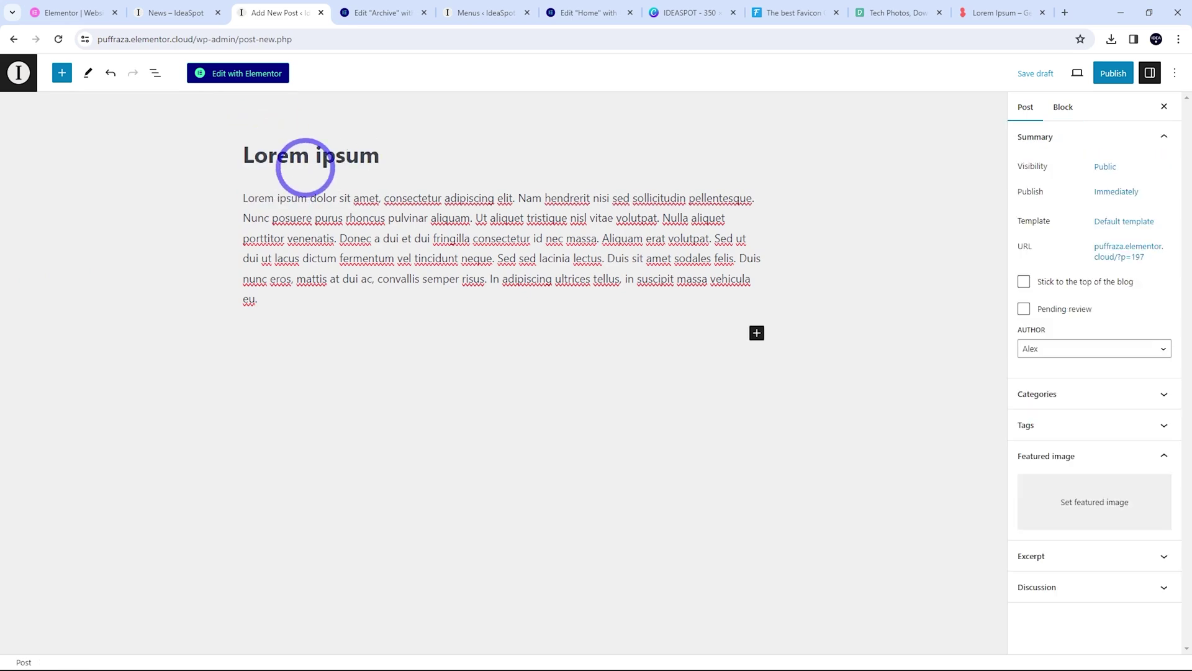
Set the phone-and-laptop photo as the featured image and publish the post
{"action": "left_click", "coordinate": [1073, 501]}
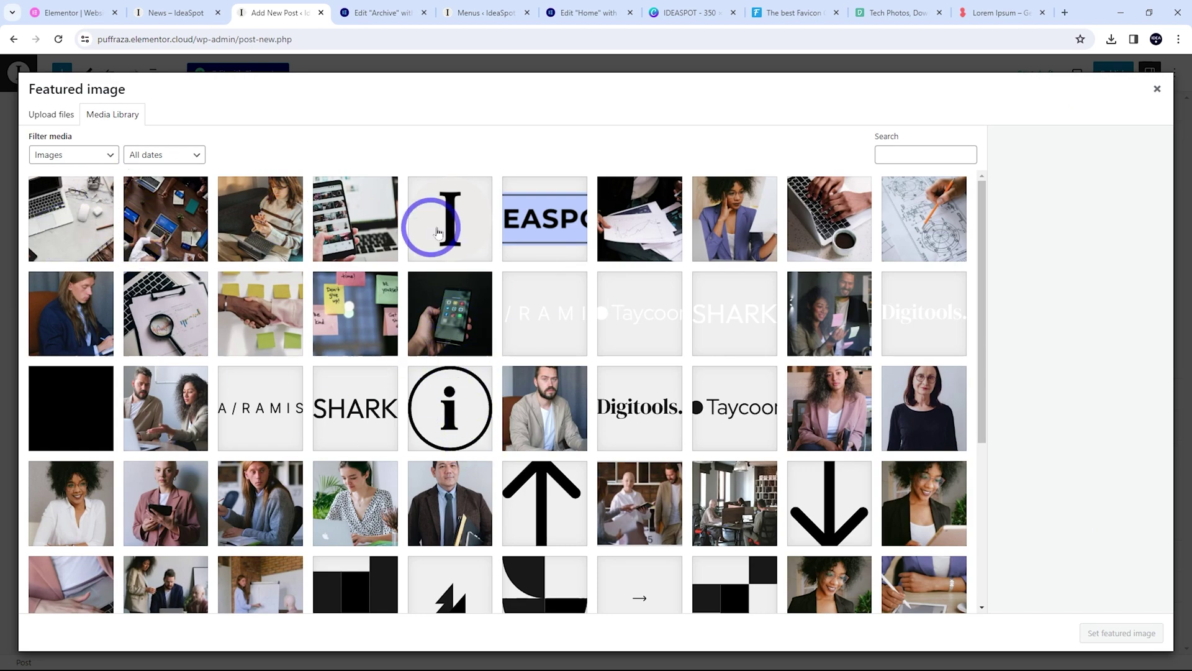
{"action": "left_click", "coordinate": [355, 233]}
{"action": "left_click", "coordinate": [1114, 640]}
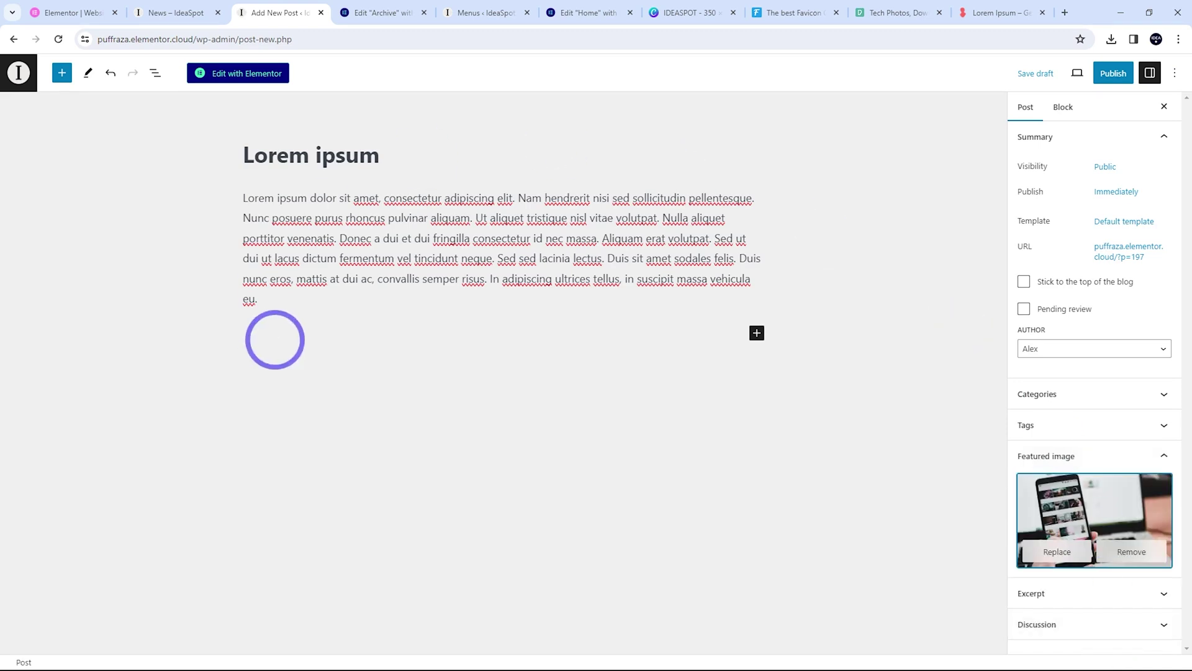
{"action": "left_click", "coordinate": [1118, 72]}
{"action": "left_click", "coordinate": [1085, 73]}
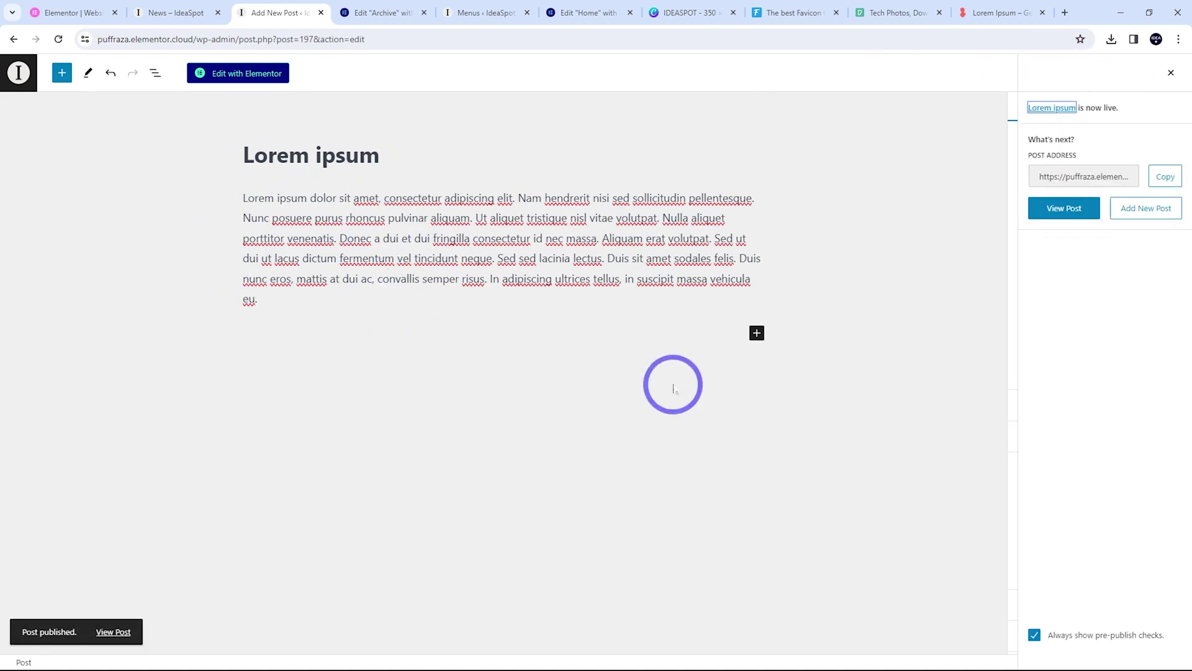
View the published Lorem ipsum post live and scroll down to its footer and back up
{"action": "left_click", "coordinate": [1053, 213]}
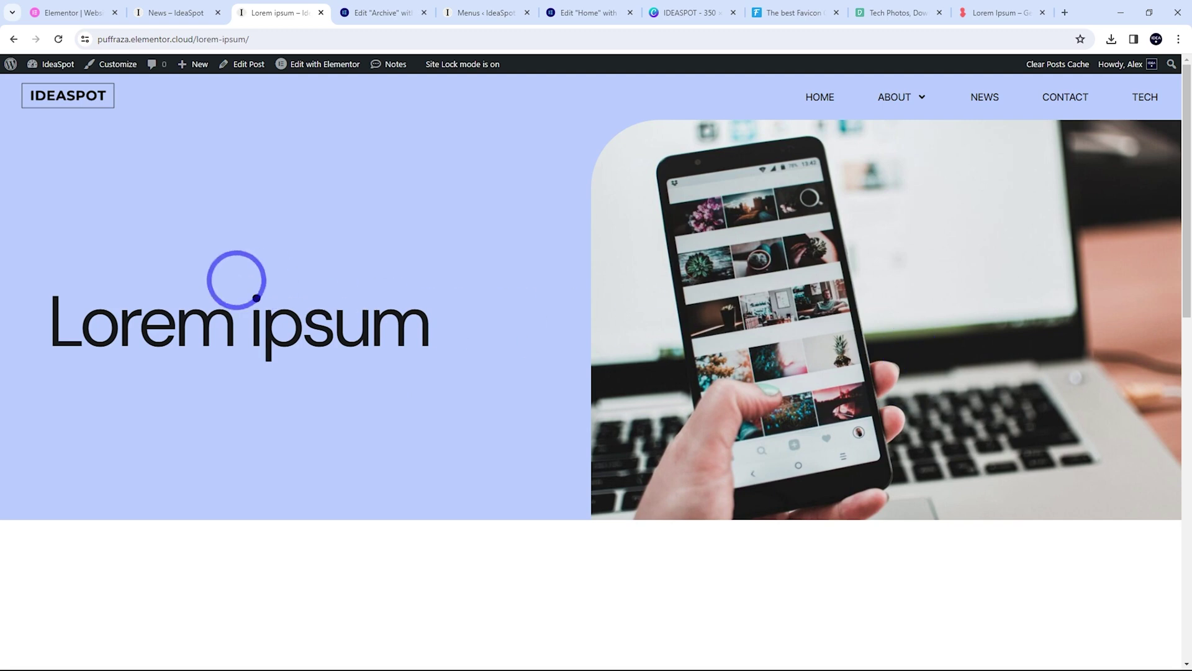
{"action": "scroll", "coordinate": [813, 346], "scroll_direction": "down", "scroll_amount": 5}
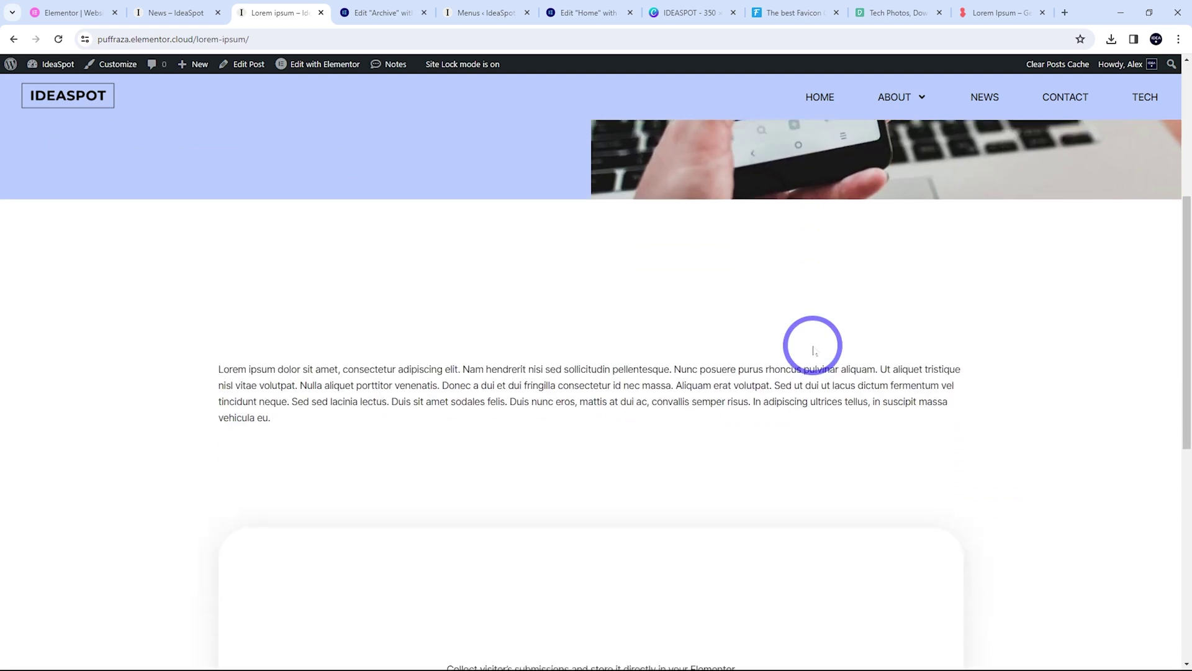
{"action": "scroll", "coordinate": [447, 335], "scroll_direction": "down", "scroll_amount": 4}
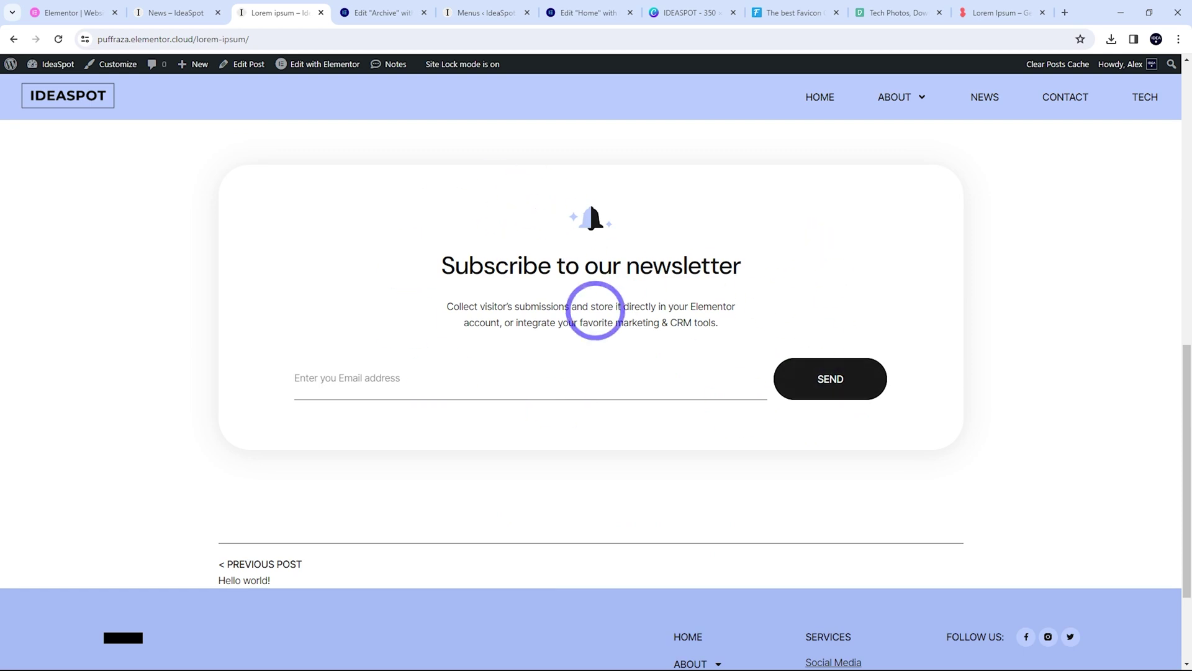
{"action": "scroll", "coordinate": [602, 311], "scroll_direction": "down", "scroll_amount": 2}
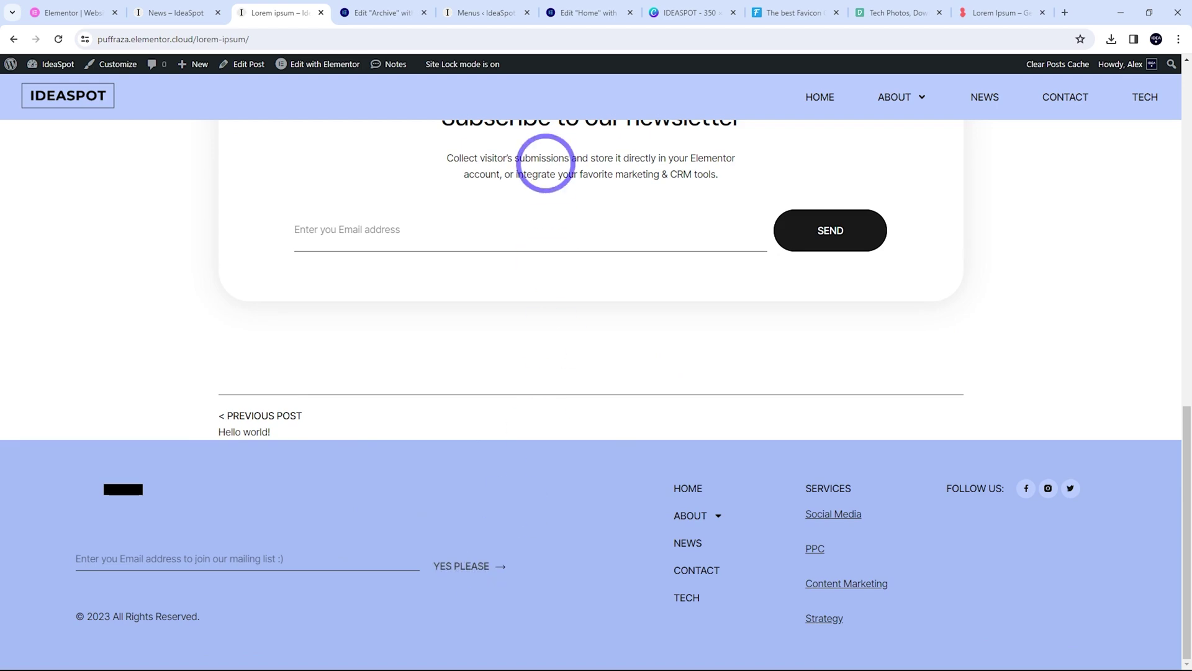
{"action": "scroll", "coordinate": [512, 572], "scroll_direction": "up", "scroll_amount": 12}
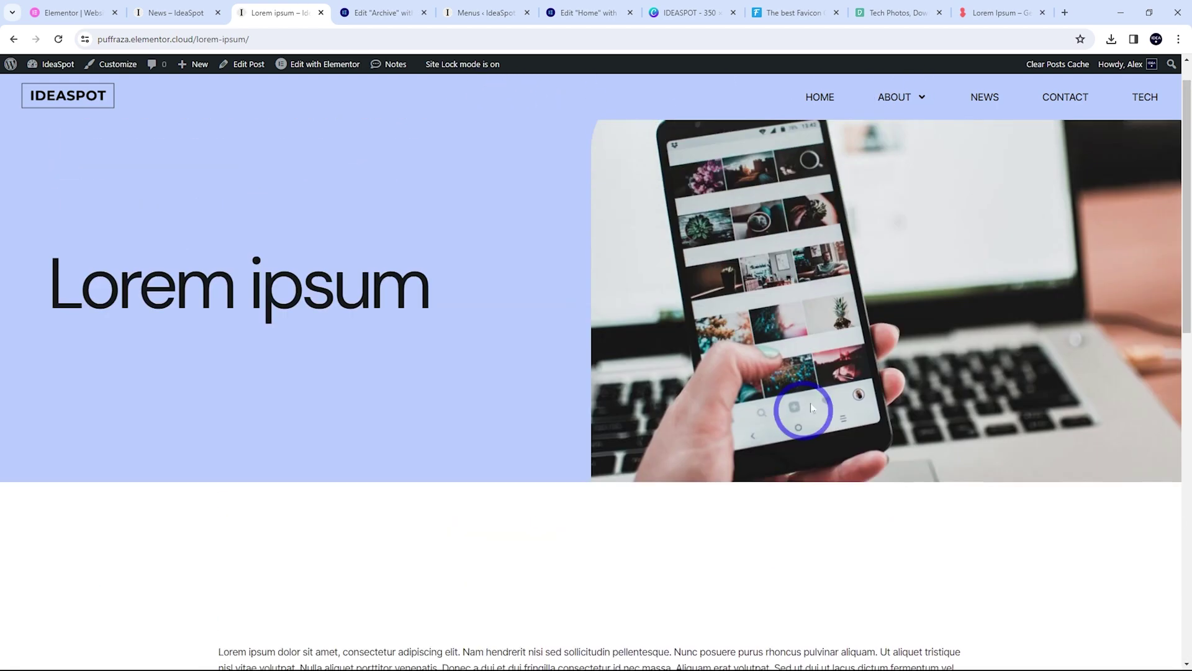
{"action": "scroll", "coordinate": [679, 426], "scroll_direction": "down", "scroll_amount": 5}
{"action": "scroll", "coordinate": [776, 363], "scroll_direction": "up", "scroll_amount": 5}
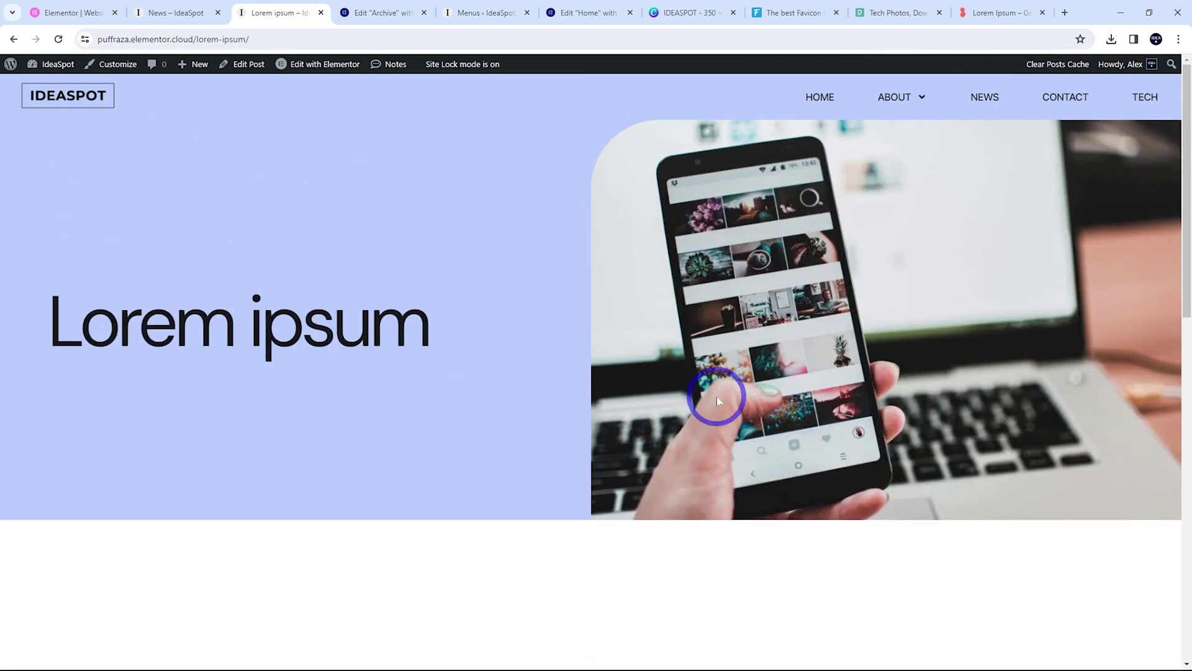
{"action": "scroll", "coordinate": [399, 408], "scroll_direction": "down", "scroll_amount": 4}
{"action": "scroll", "coordinate": [727, 472], "scroll_direction": "up", "scroll_amount": 4}
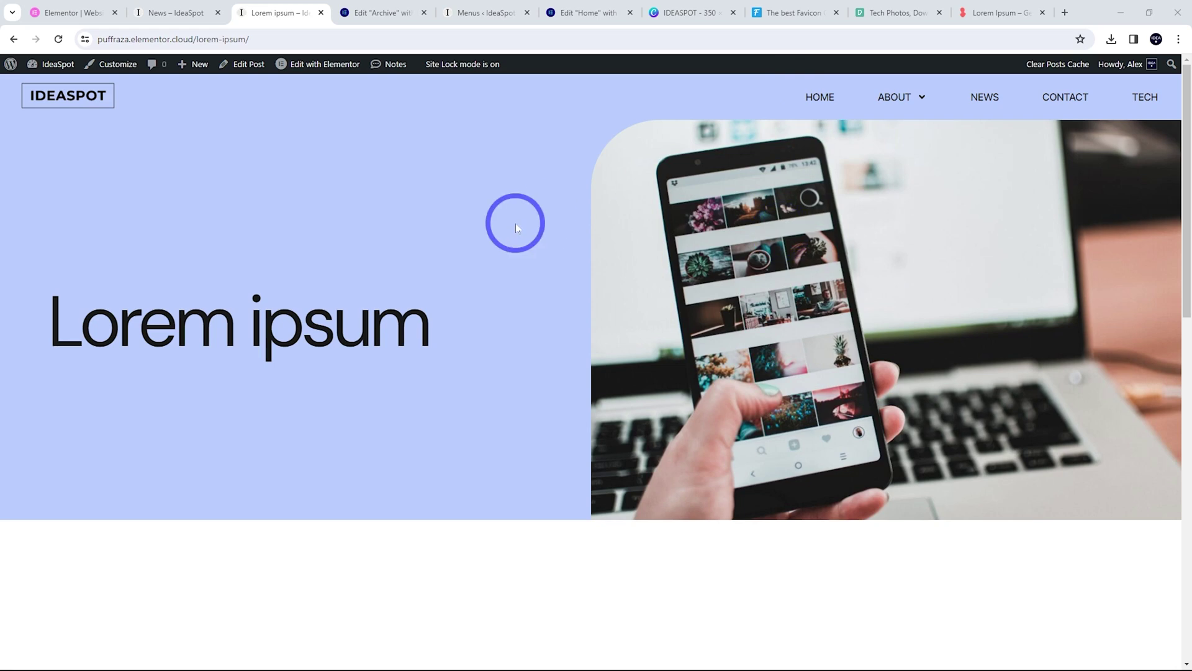
{"action": "mouse_move", "coordinate": [327, 65]}
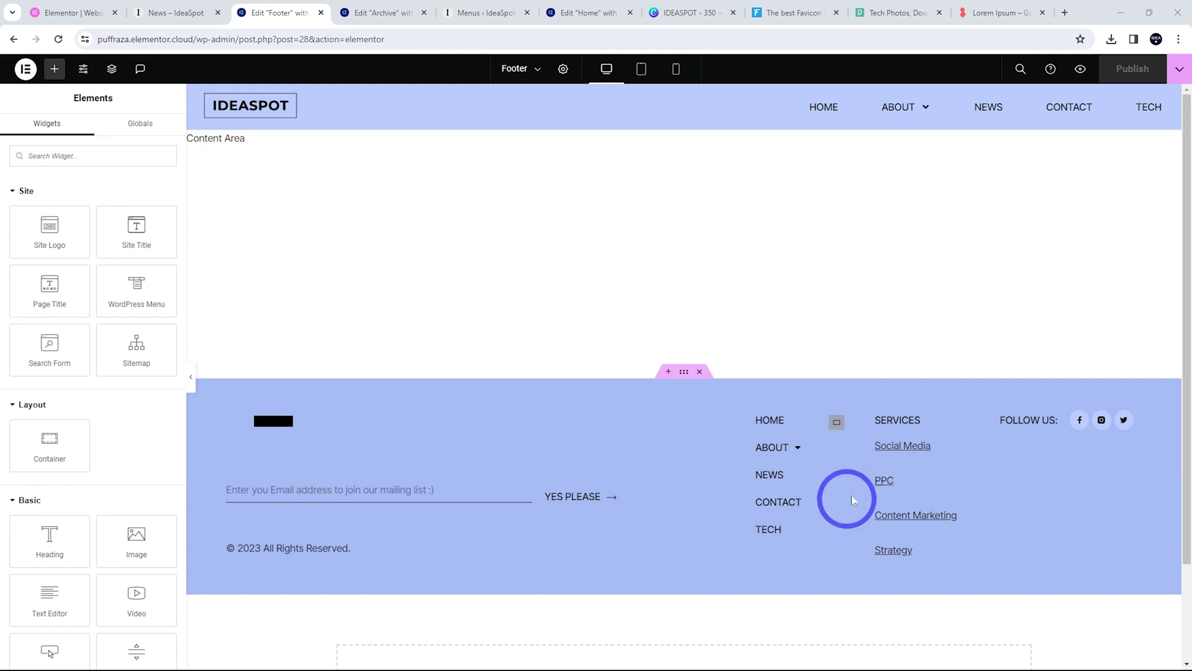
Delete the footer's Services column and update the Social Icons' Facebook link
{"action": "right_click", "coordinate": [834, 421]}
{"action": "left_click", "coordinate": [866, 654]}
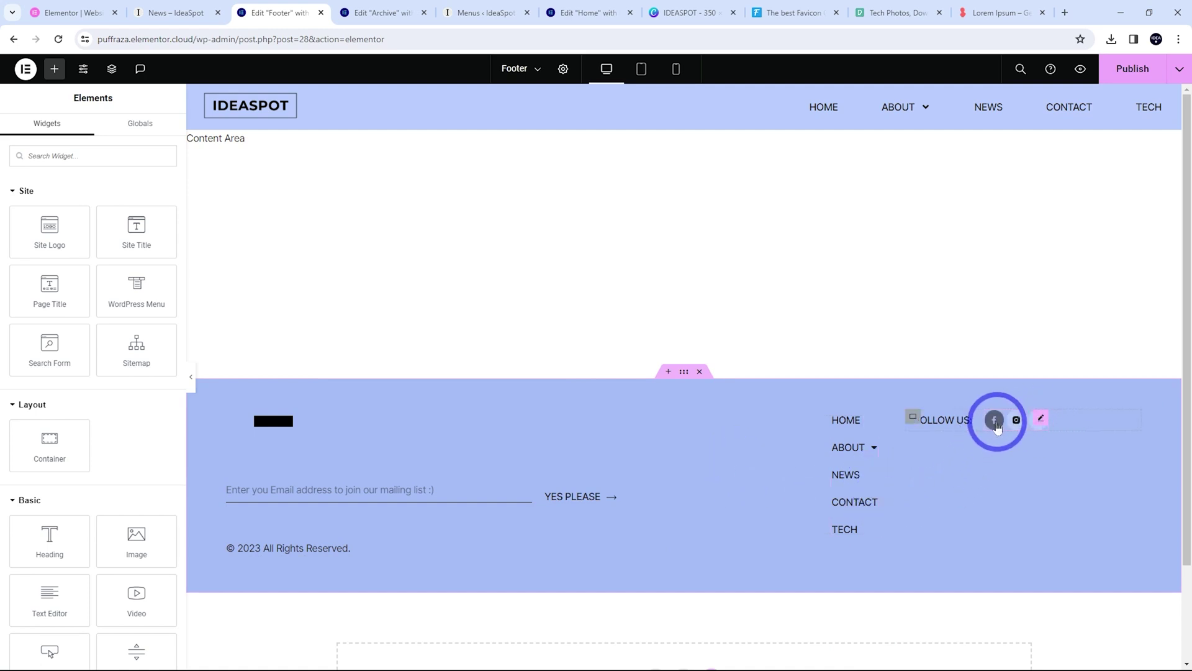
{"action": "left_click", "coordinate": [1043, 421]}
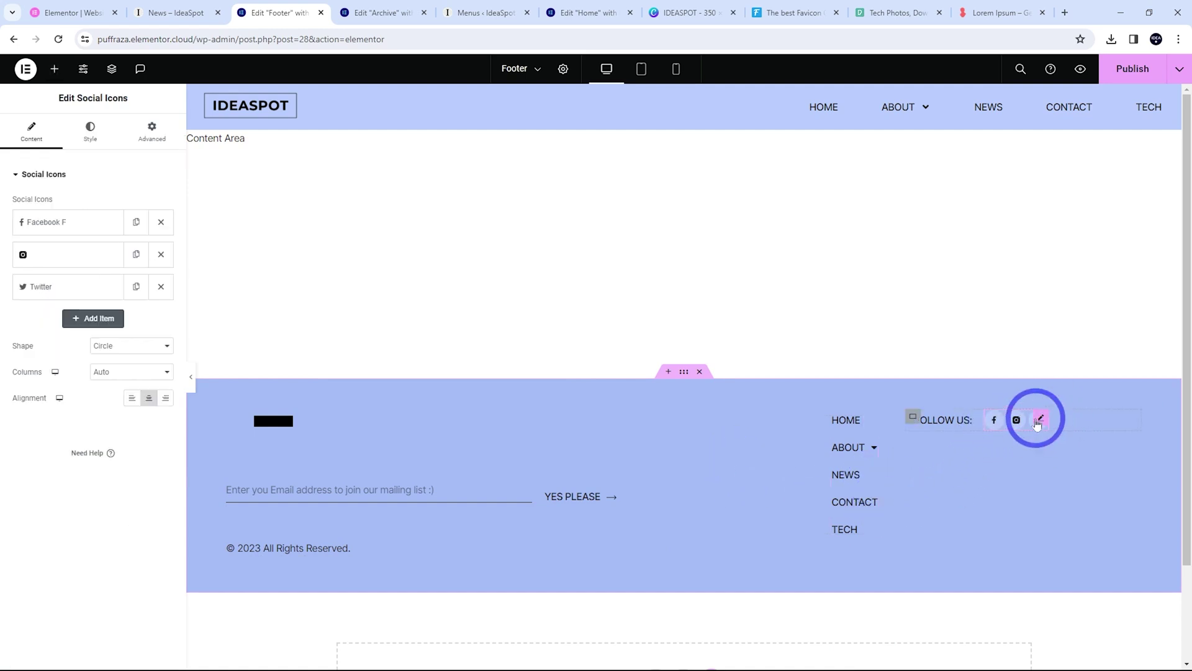
{"action": "left_click", "coordinate": [50, 224]}
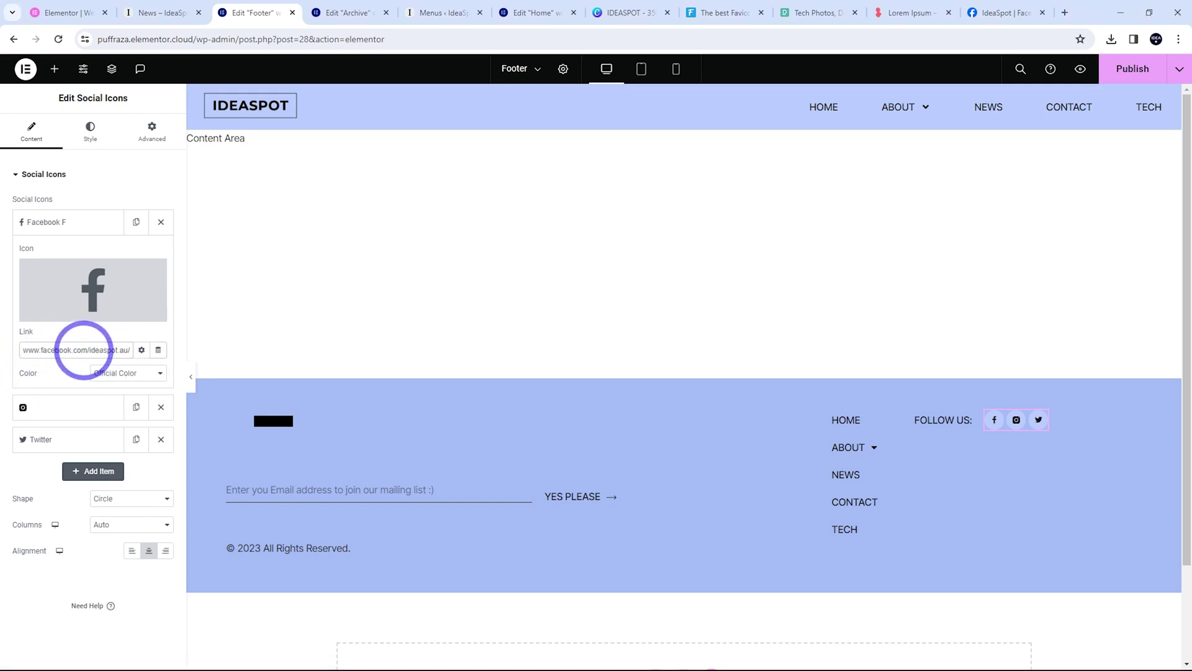
{"action": "left_click", "coordinate": [1130, 66]}
Replace the Twitter social icon with the YouTube icon from the Icon Library
{"action": "left_click", "coordinate": [69, 407]}
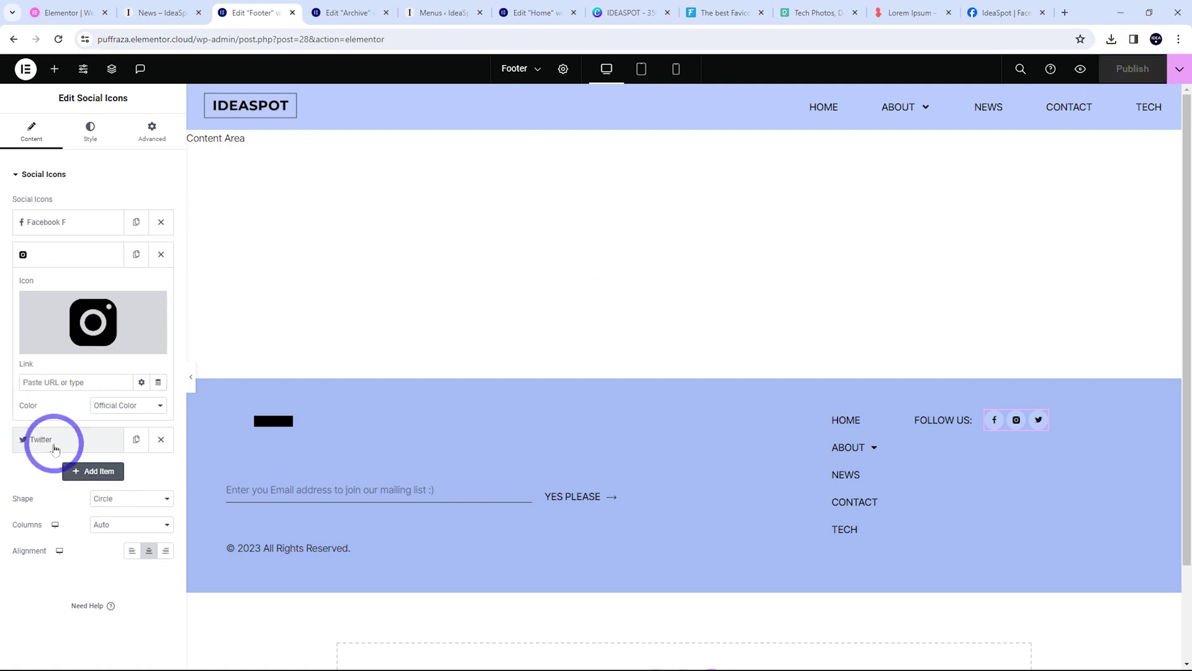
{"action": "left_click", "coordinate": [46, 440]}
{"action": "left_click", "coordinate": [75, 363]}
{"action": "left_click", "coordinate": [724, 406]}
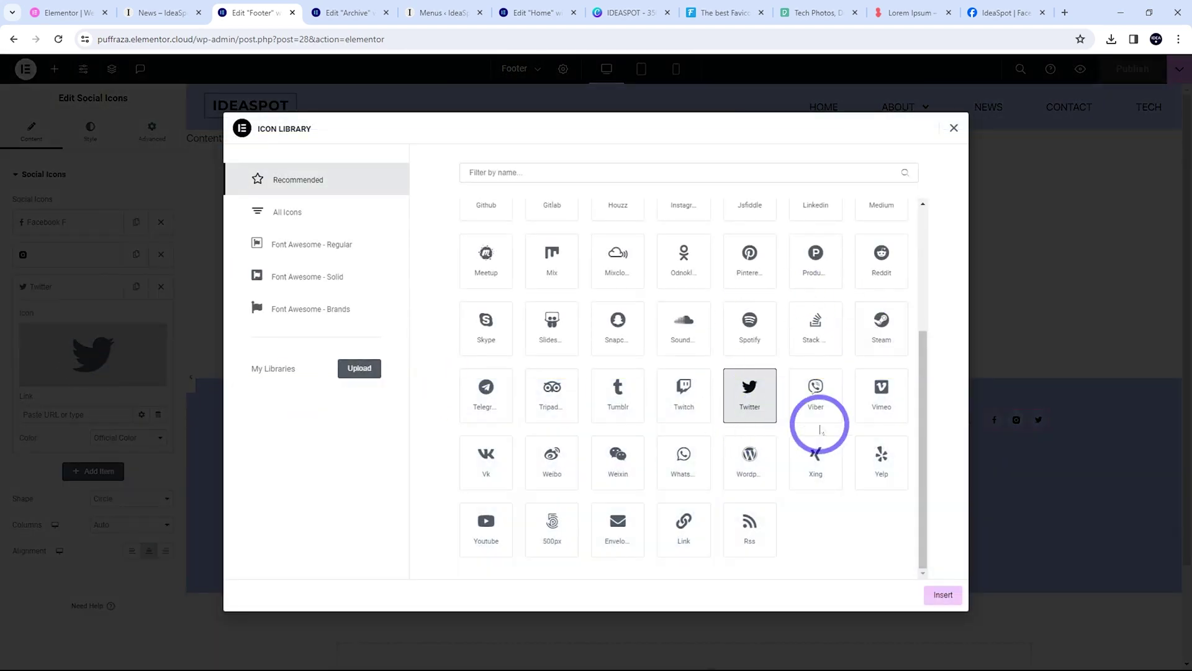
{"action": "left_click", "coordinate": [490, 525]}
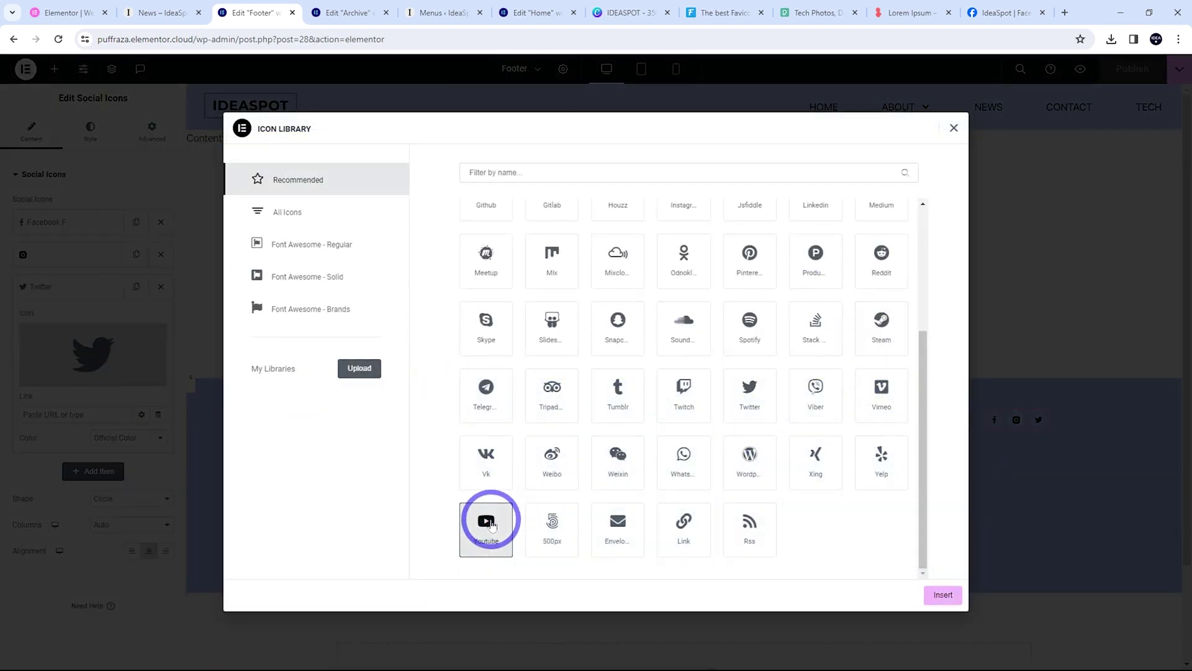
{"action": "left_click", "coordinate": [942, 595]}
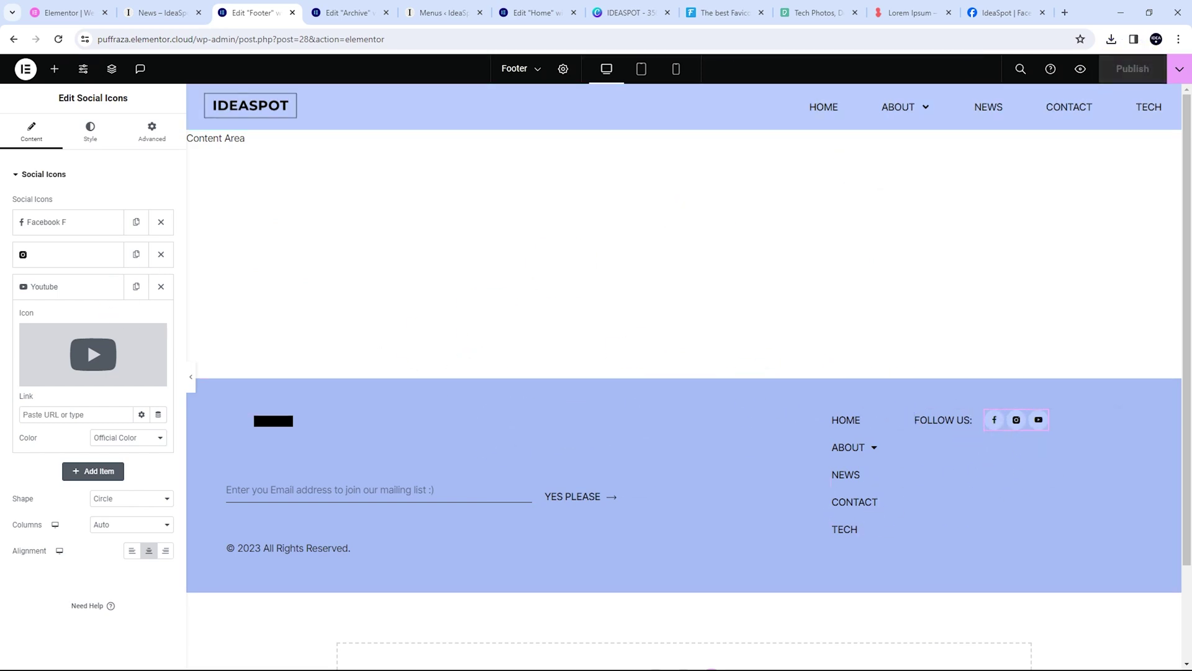
Drag a Heading widget into the footer's left column, then delete it
{"action": "left_click", "coordinate": [54, 71]}
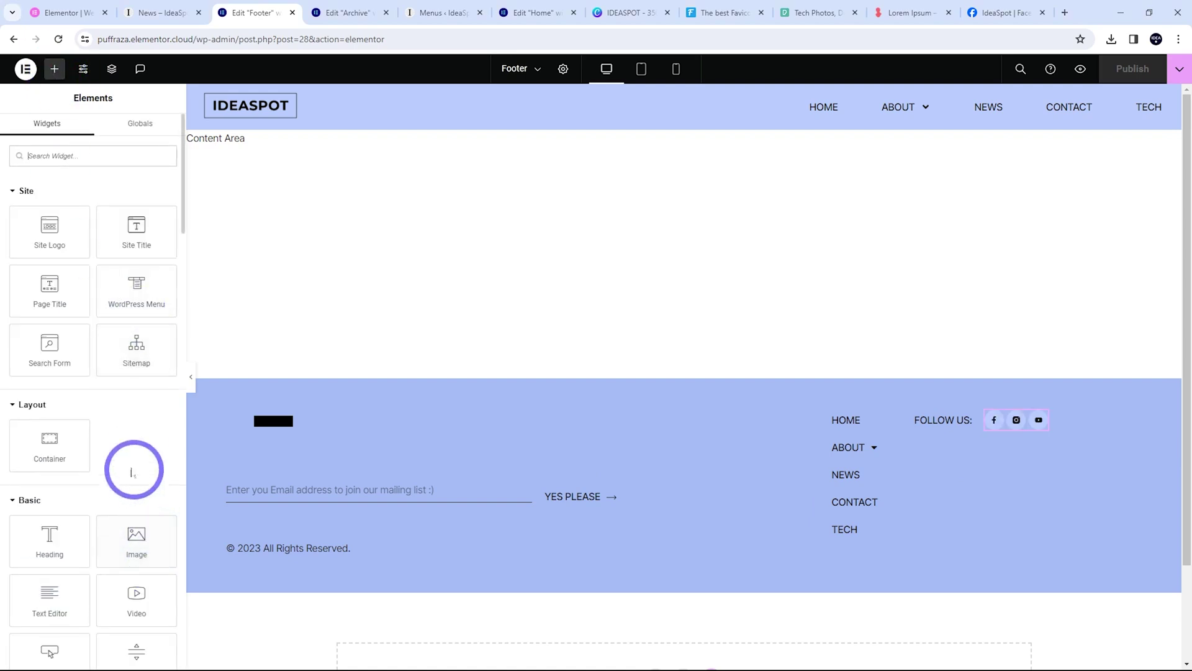
{"action": "left_click_drag", "start_coordinate": [48, 544], "coordinate": [258, 421]}
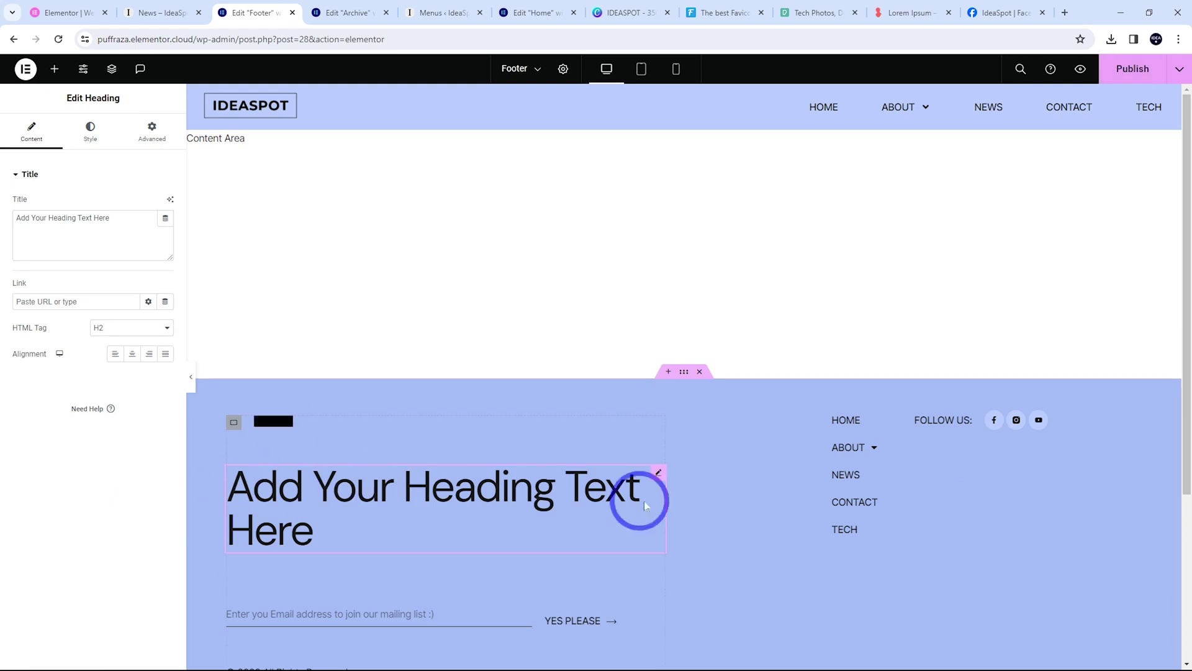
{"action": "scroll", "coordinate": [427, 503], "scroll_direction": "down", "scroll_amount": 2}
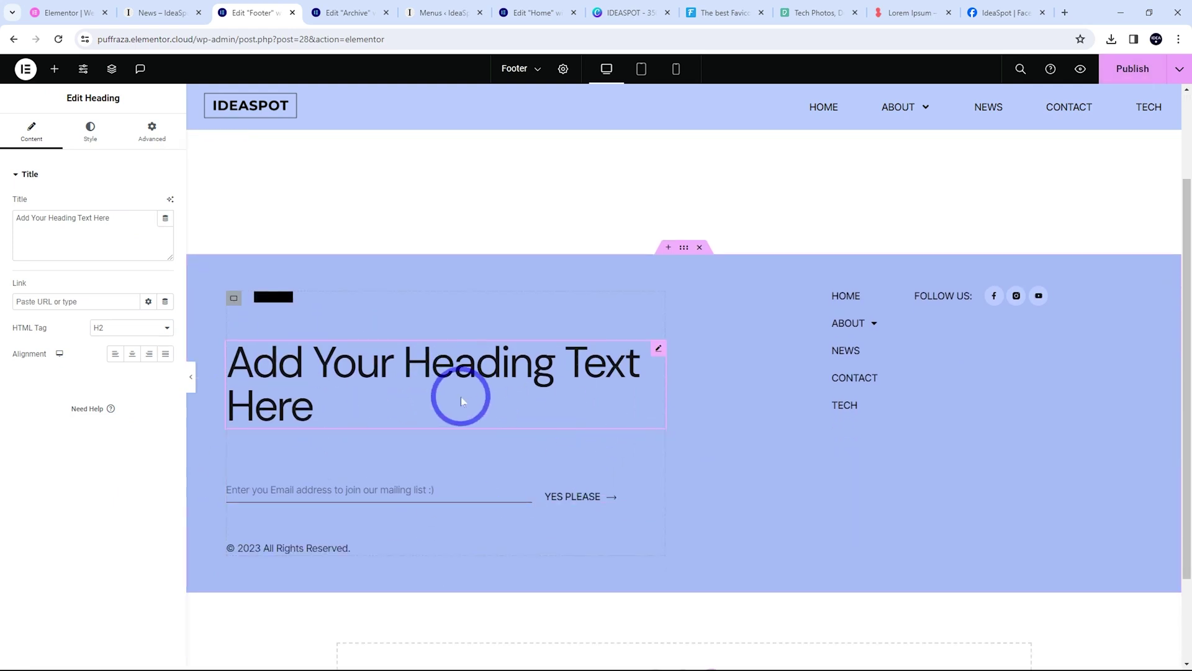
{"action": "right_click", "coordinate": [652, 353]}
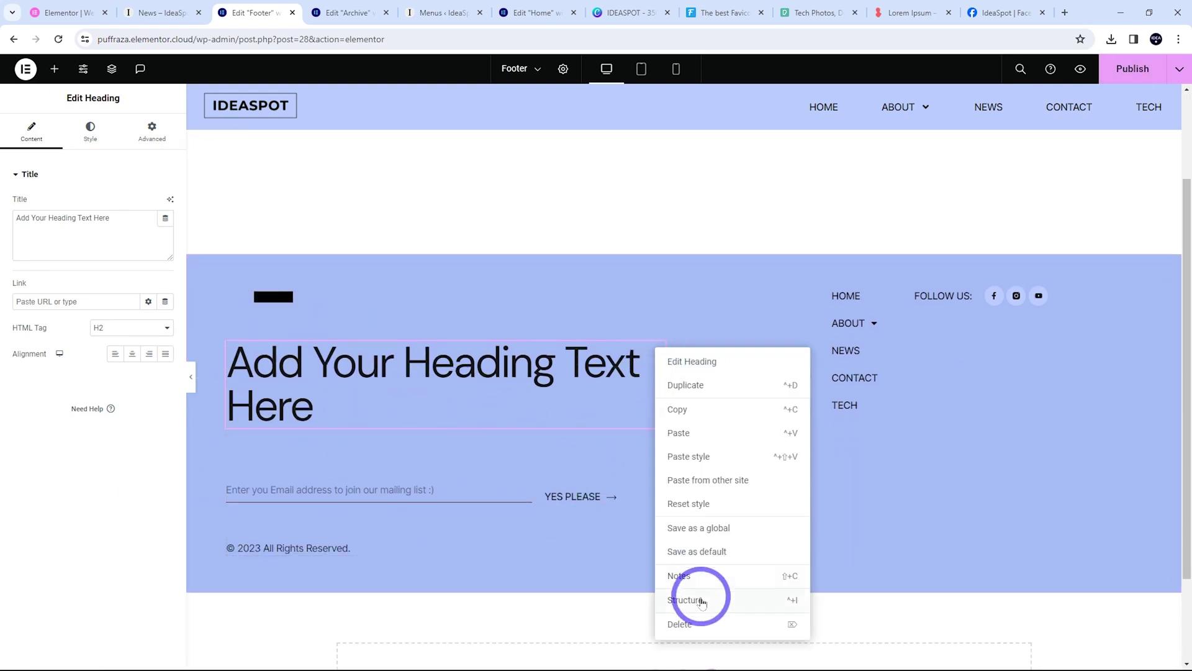
{"action": "left_click", "coordinate": [677, 621]}
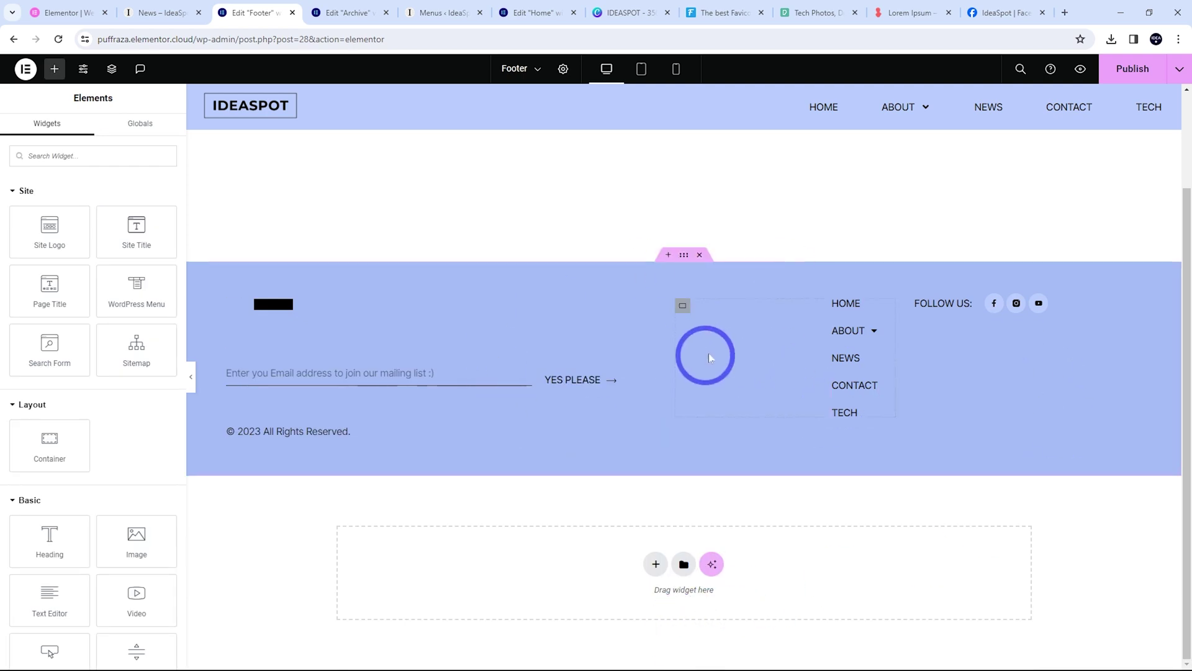
Save the footer with Ctrl+S and exit to the WordPress Footer template page
{"action": "key", "text": "ctrl+s"}
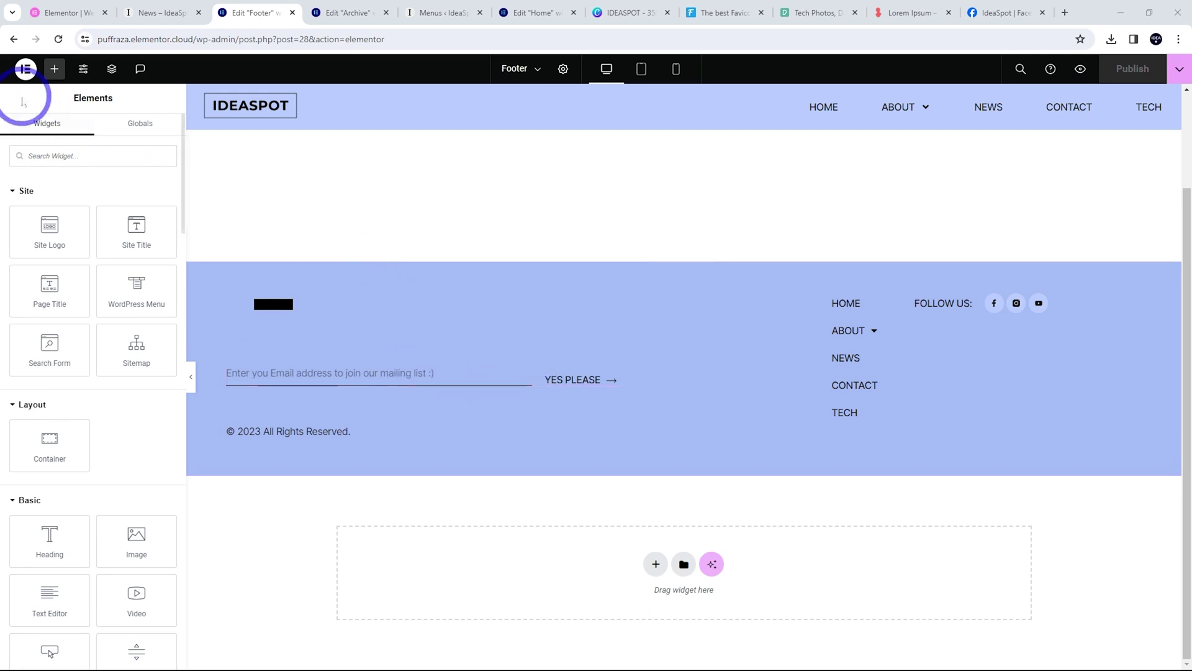
{"action": "left_click", "coordinate": [26, 69]}
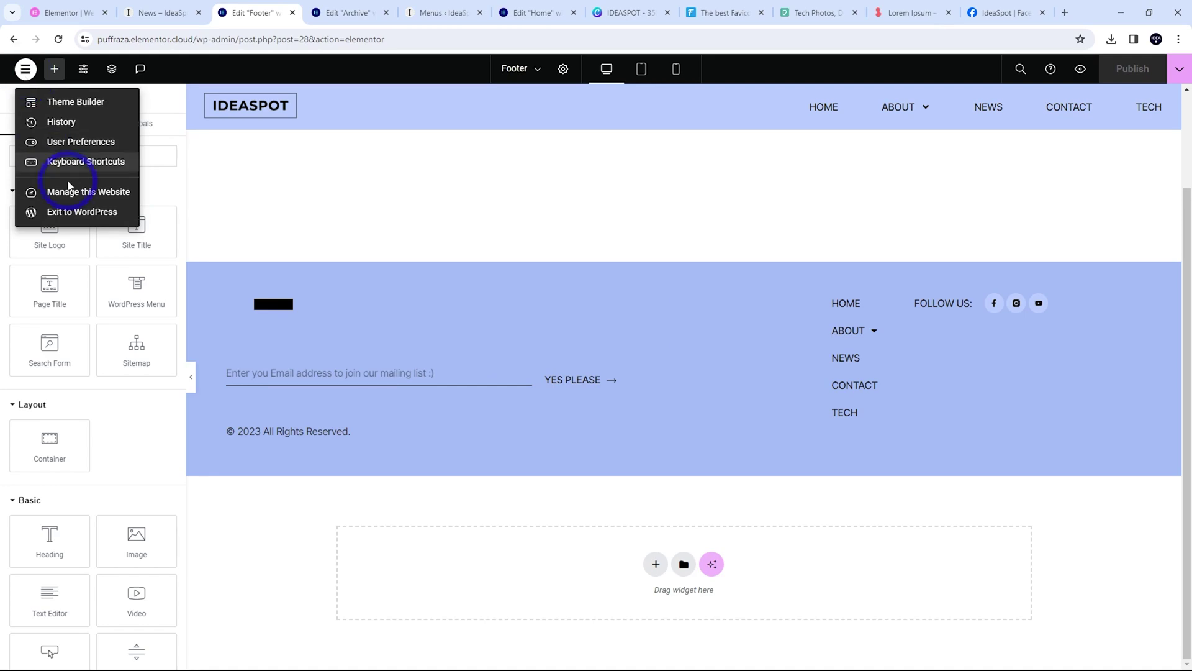
{"action": "left_click", "coordinate": [60, 211]}
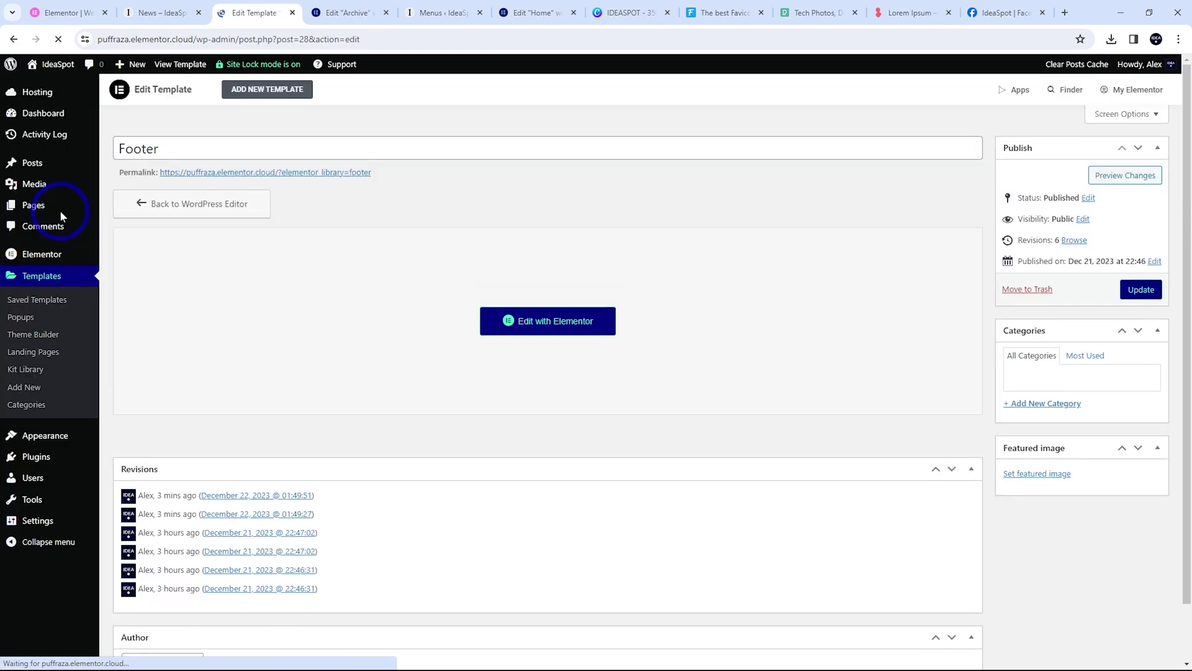
Open the site's Home page in Elementor
{"action": "left_click", "coordinate": [36, 207]}
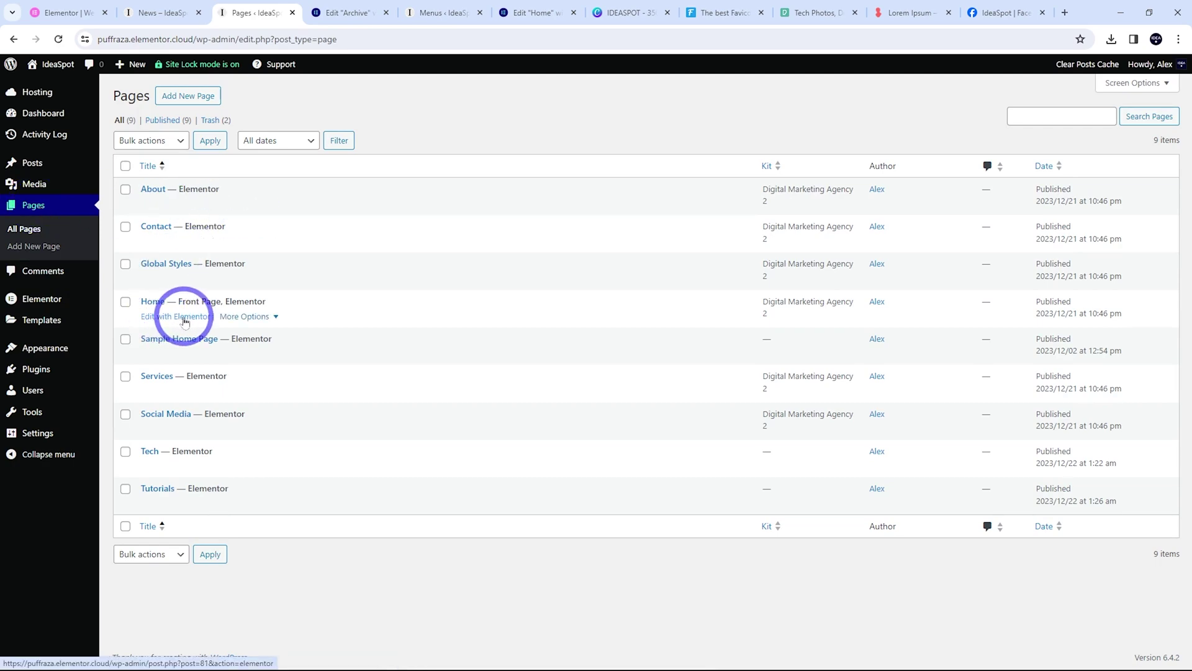
{"action": "left_click", "coordinate": [179, 318]}
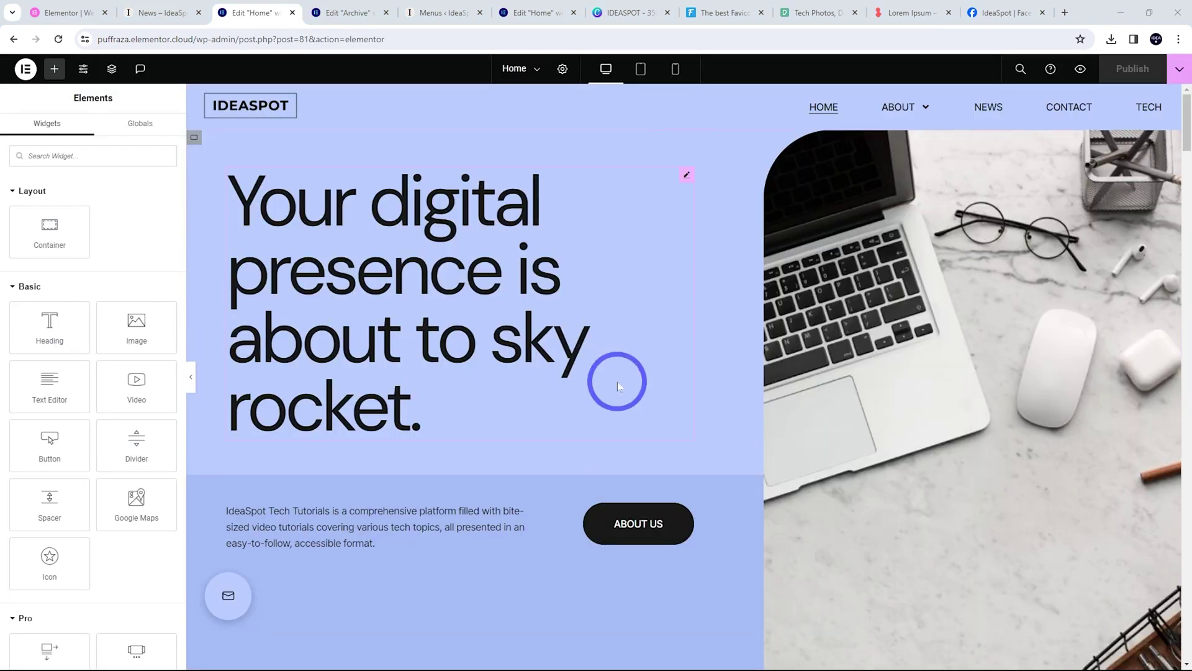
{"action": "scroll", "coordinate": [630, 417], "scroll_direction": "down", "scroll_amount": 8}
{"action": "scroll", "coordinate": [522, 388], "scroll_direction": "up", "scroll_amount": 4}
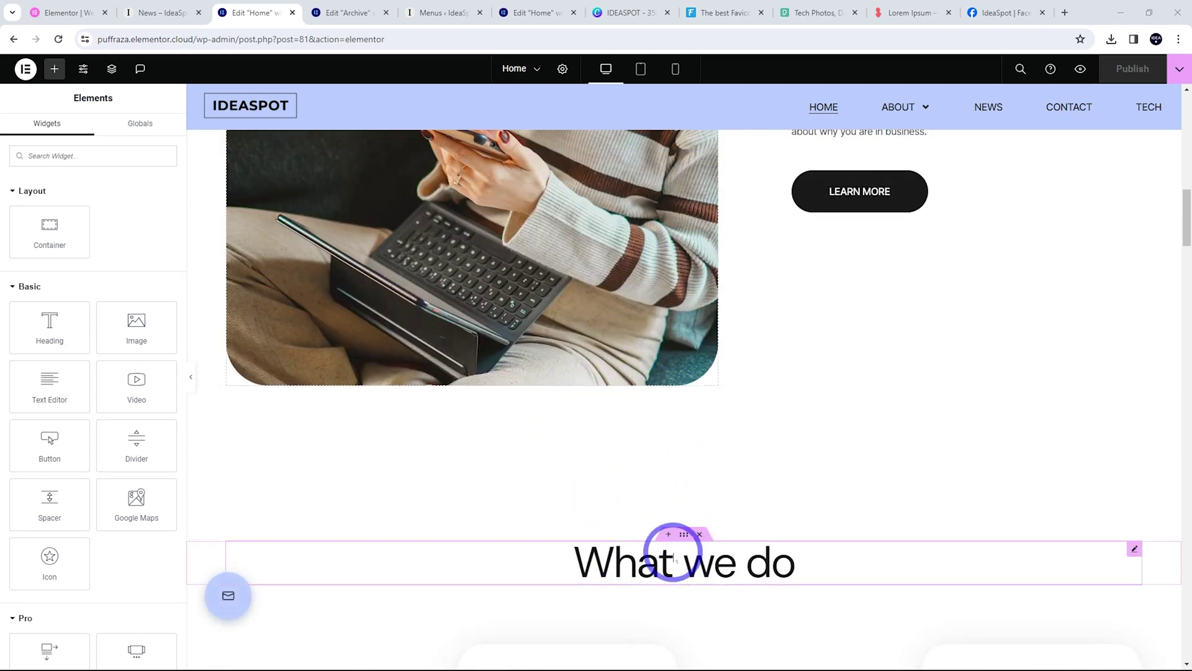
Add an empty section above What we do and preview the library's Contact Us block
{"action": "left_click", "coordinate": [668, 535]}
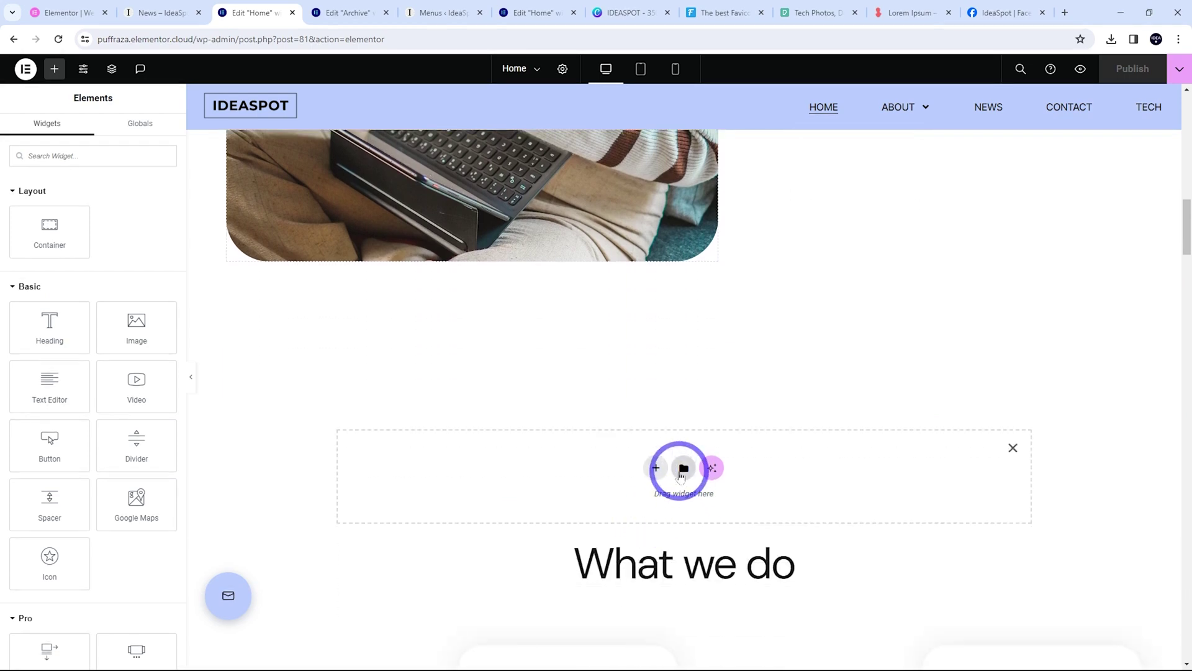
{"action": "left_click", "coordinate": [683, 469]}
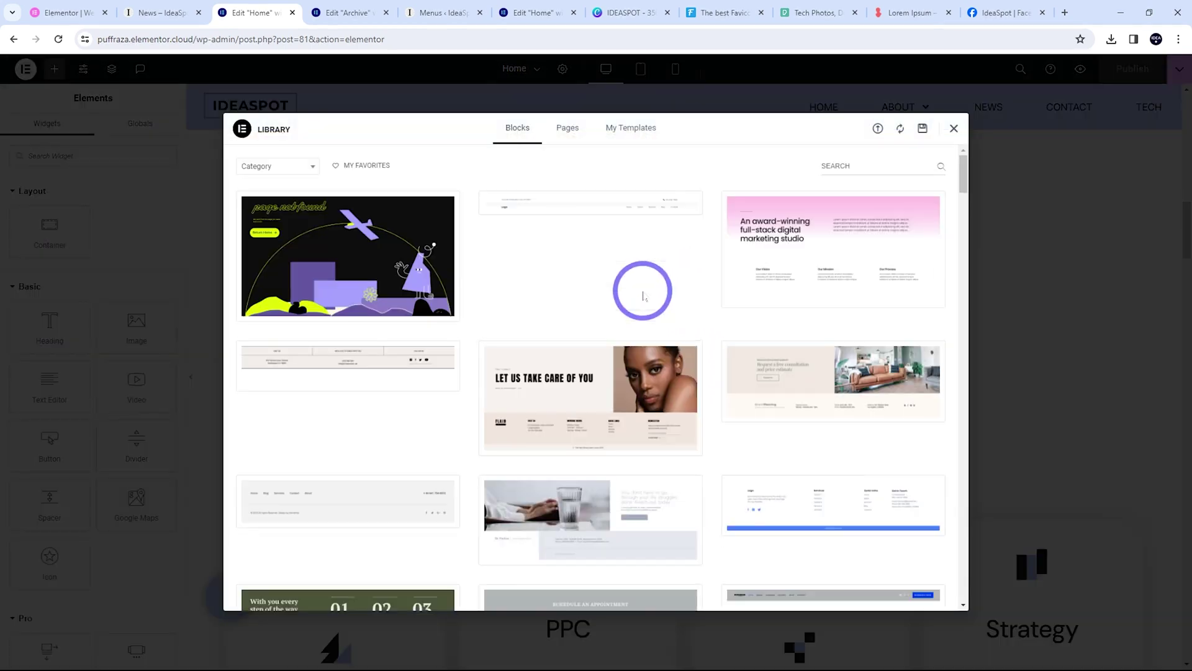
{"action": "left_click", "coordinate": [281, 175]}
{"action": "left_click", "coordinate": [248, 299]}
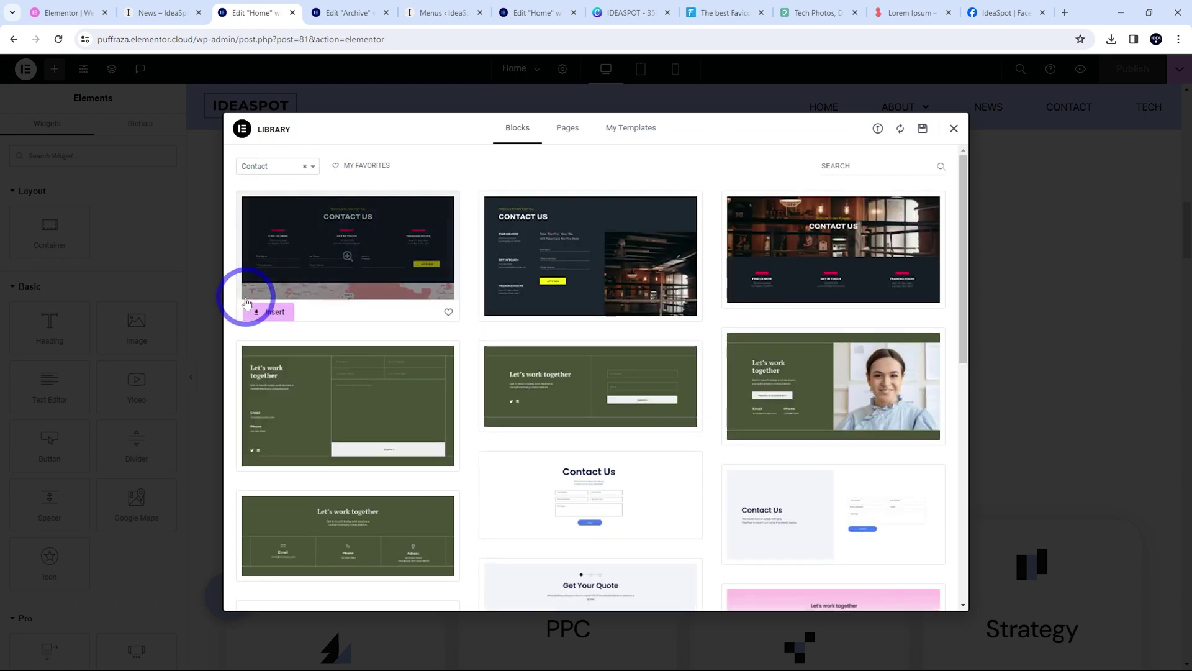
{"action": "scroll", "coordinate": [472, 304], "scroll_direction": "down", "scroll_amount": 4}
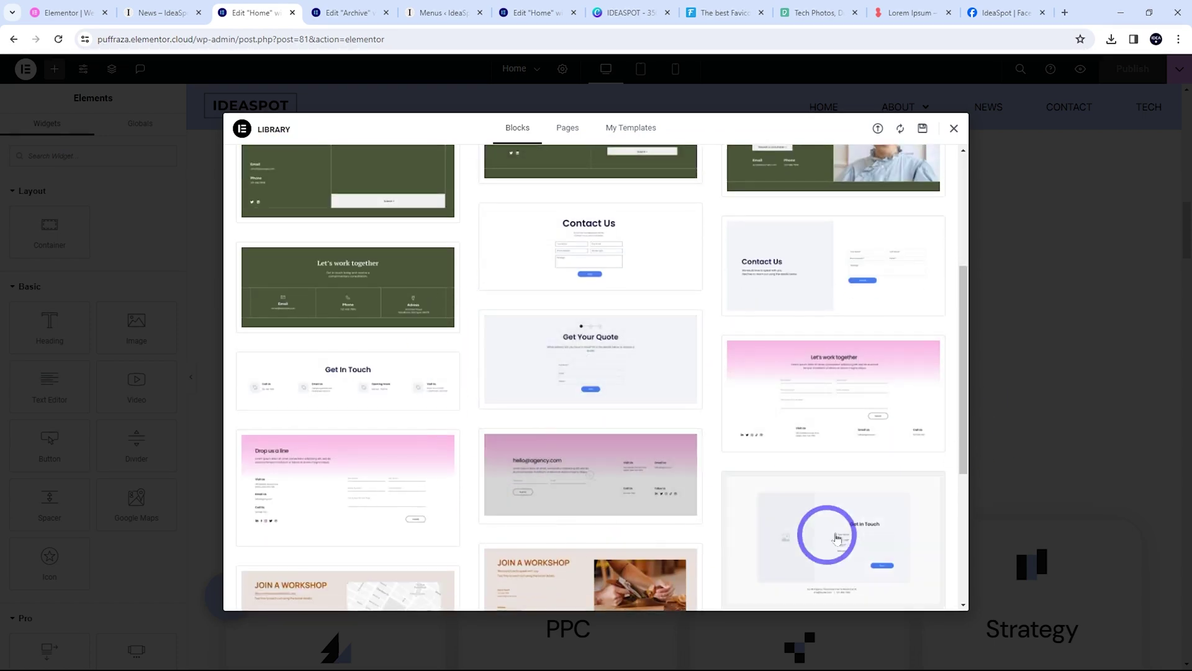
{"action": "left_click", "coordinate": [638, 259]}
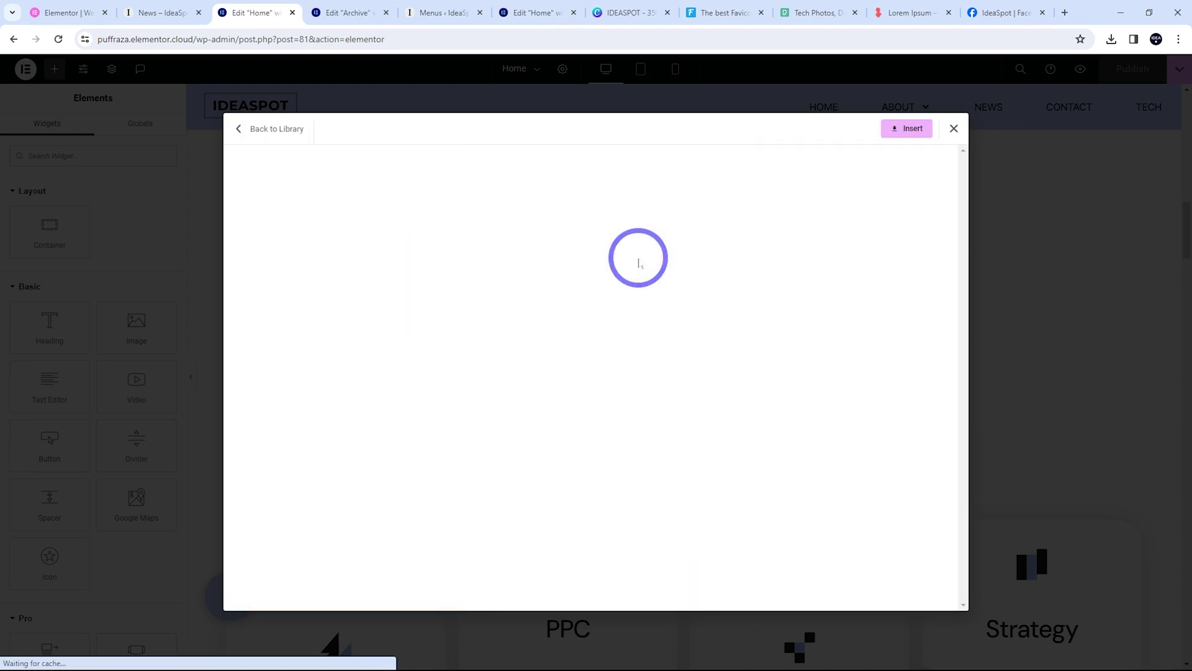
Insert the Contact Us block and remove its Service Type and Phone Number form fields
{"action": "left_click", "coordinate": [908, 129]}
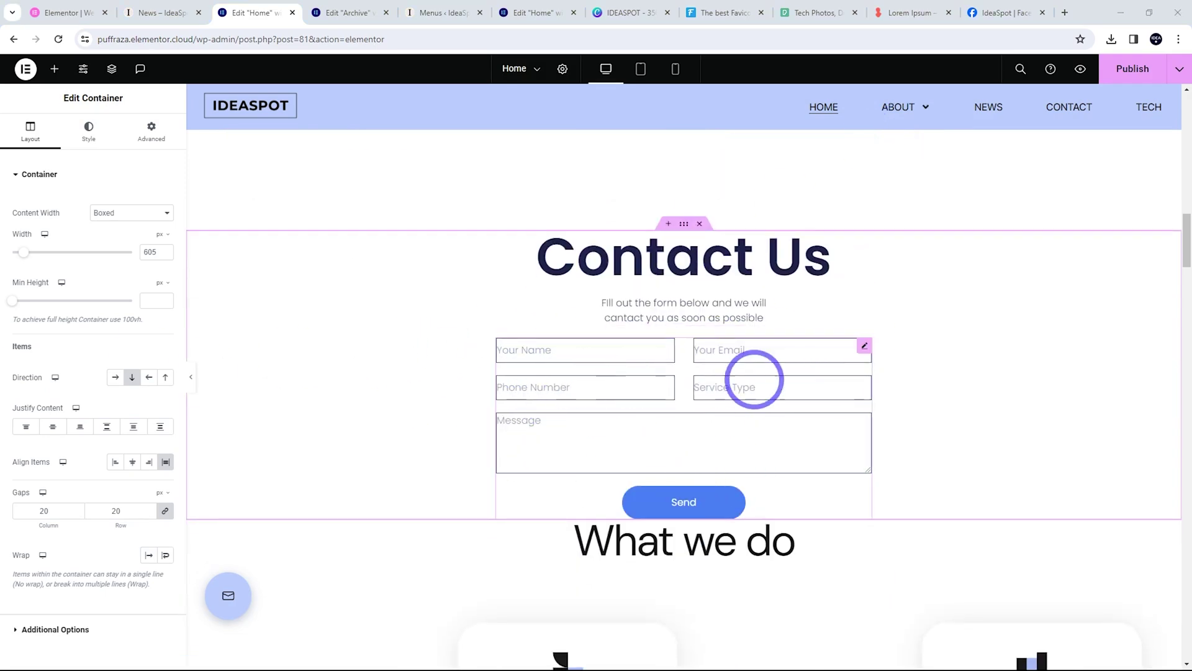
{"action": "left_click", "coordinate": [865, 346]}
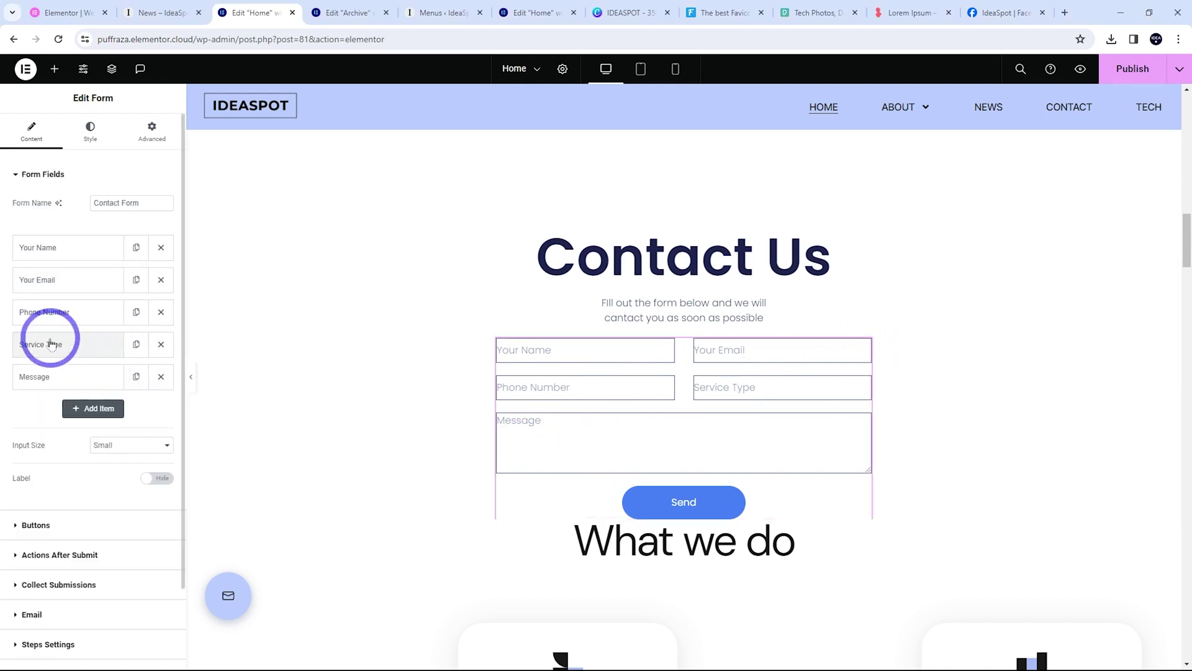
{"action": "left_click", "coordinate": [160, 344]}
{"action": "left_click", "coordinate": [160, 311]}
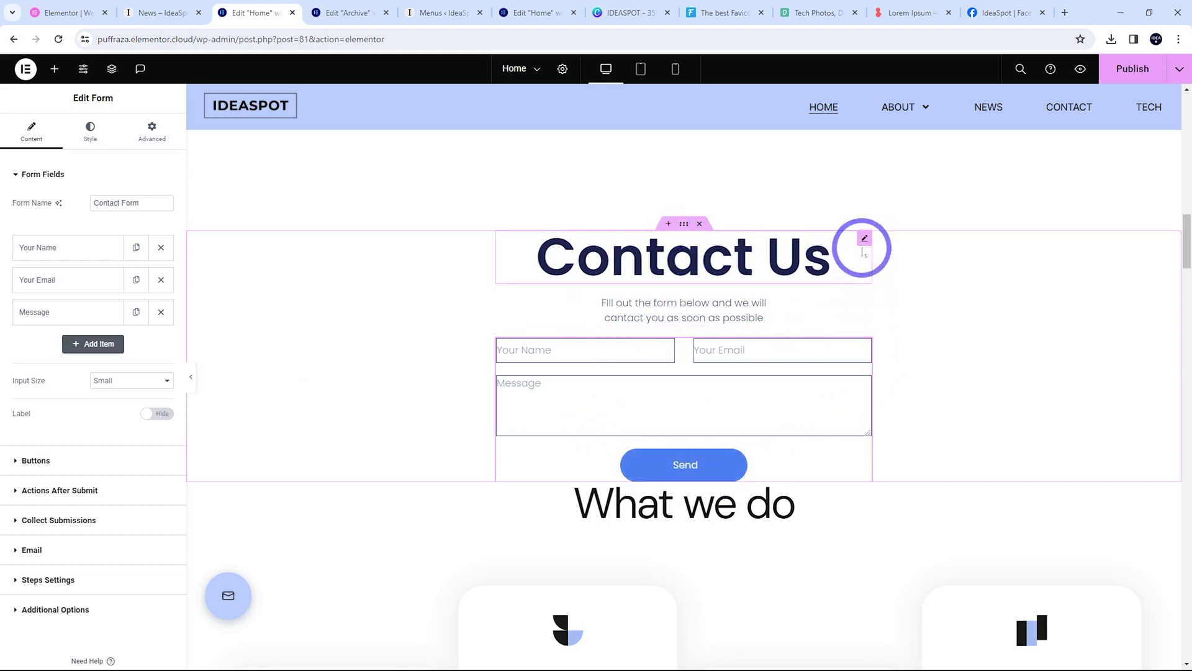
{"action": "left_click", "coordinate": [863, 242]}
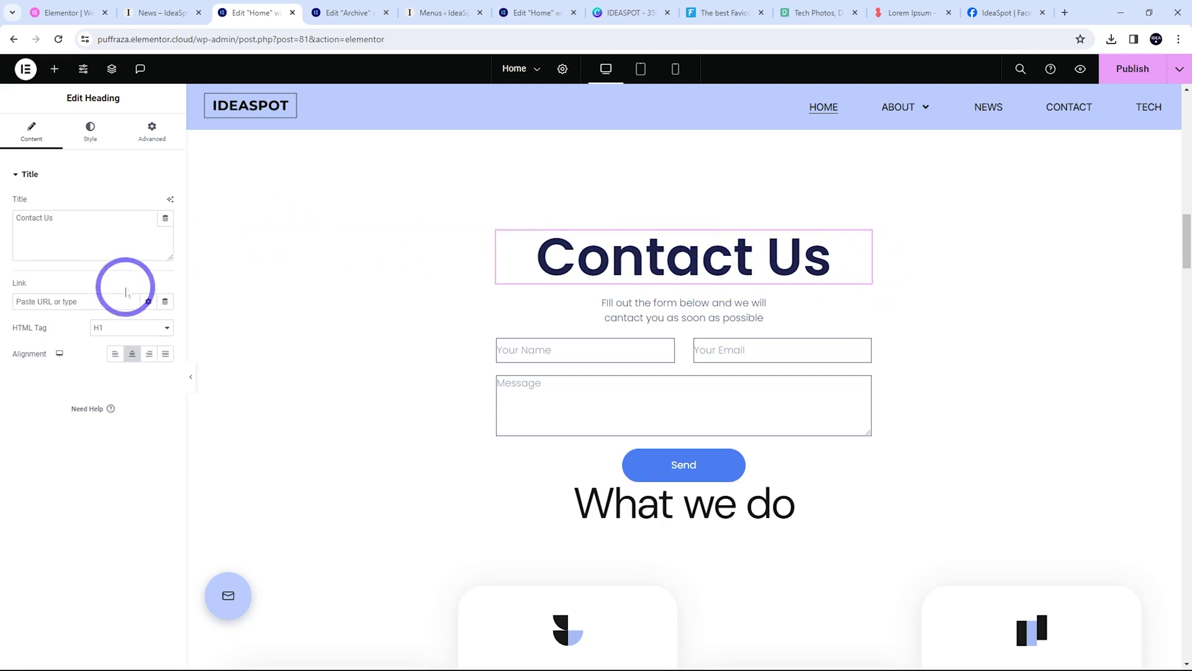
Set the Contact Us heading's typography to the Secondary global font
{"action": "left_click", "coordinate": [91, 131]}
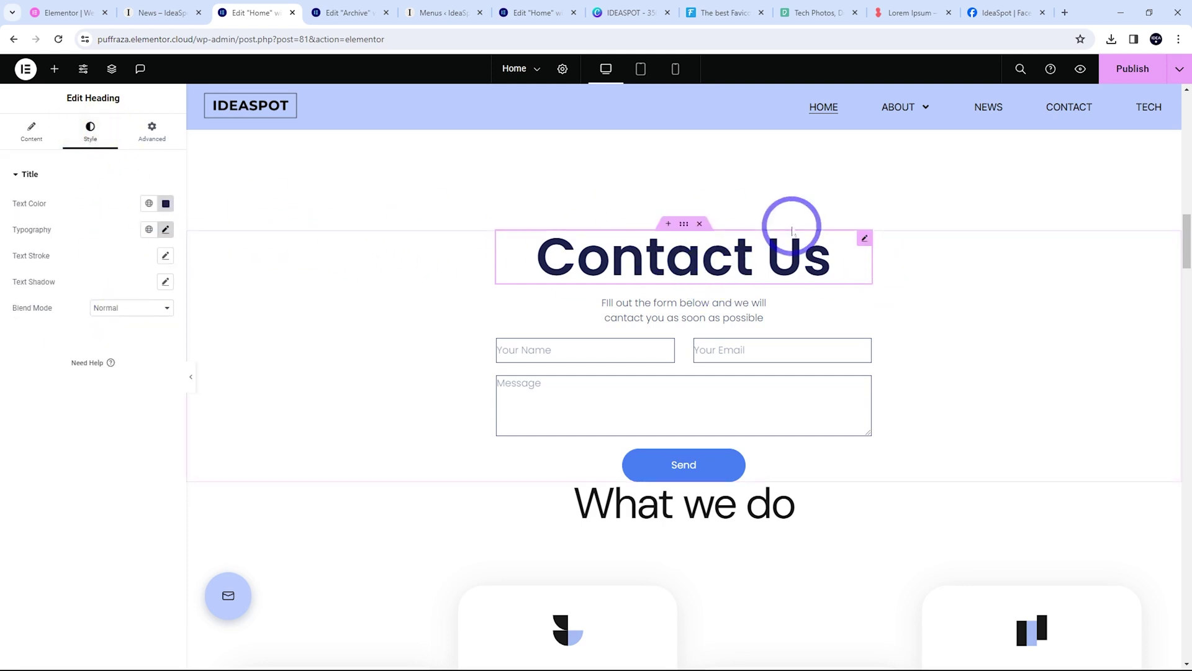
{"action": "left_click", "coordinate": [149, 229]}
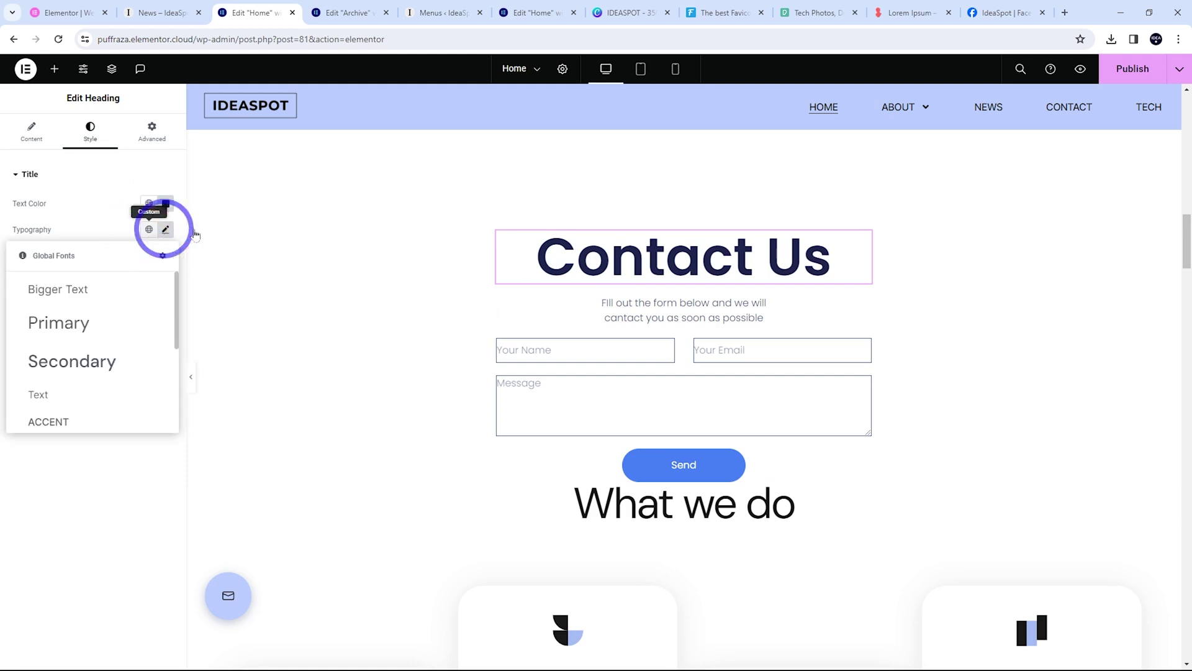
{"action": "left_click", "coordinate": [54, 360]}
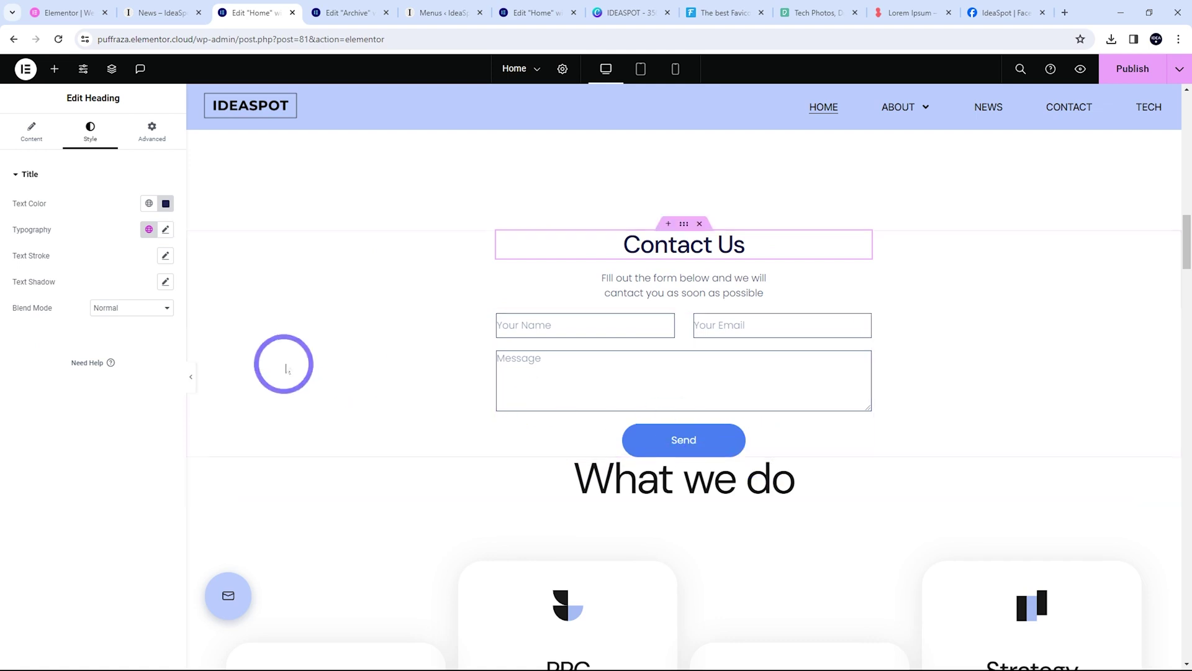
{"action": "left_click", "coordinate": [685, 225]}
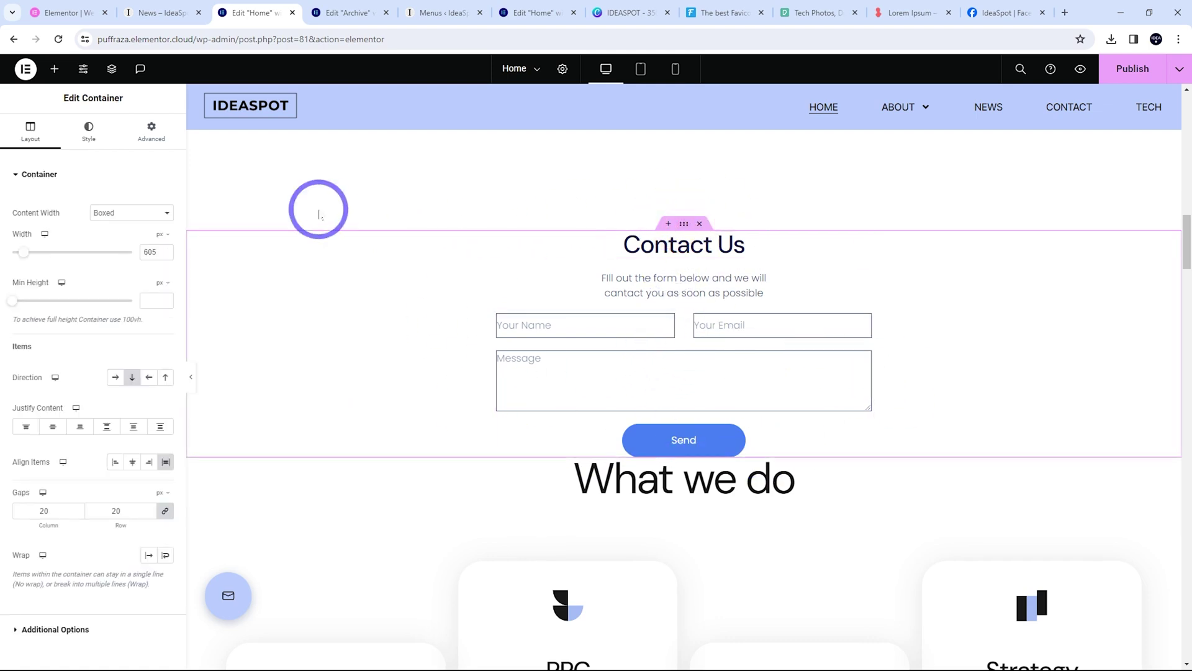
Switch the Contact Us section's padding unit to rem, with Top 2 and Bottom 3
{"action": "left_click", "coordinate": [151, 132]}
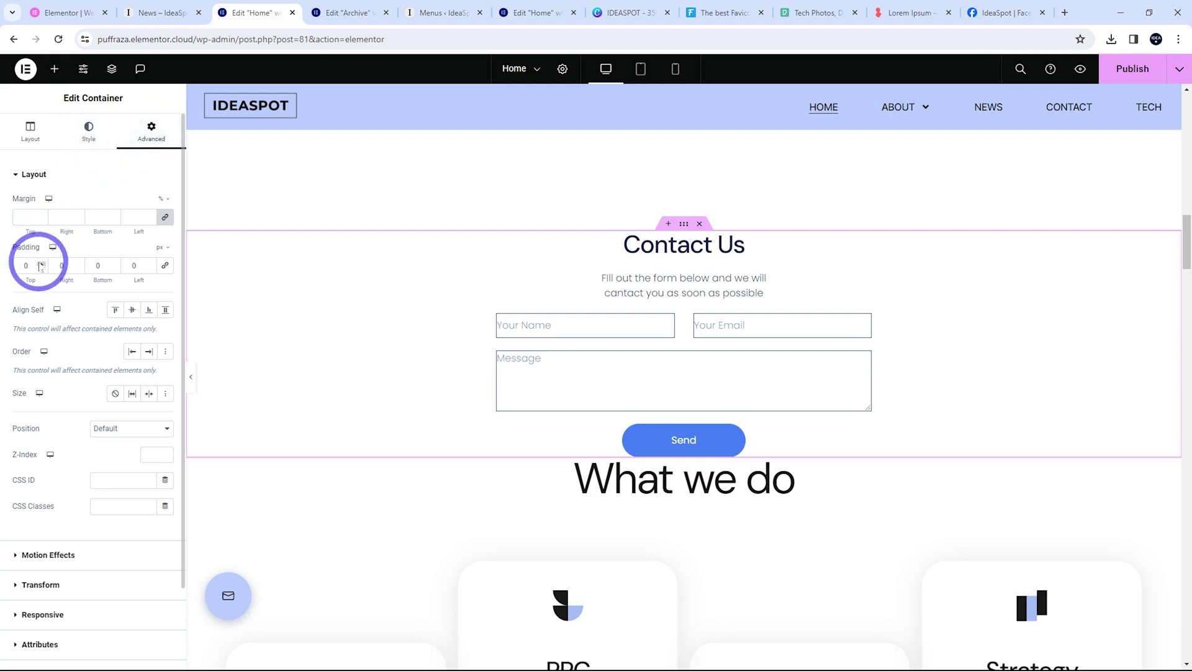
{"action": "left_click", "coordinate": [164, 249]}
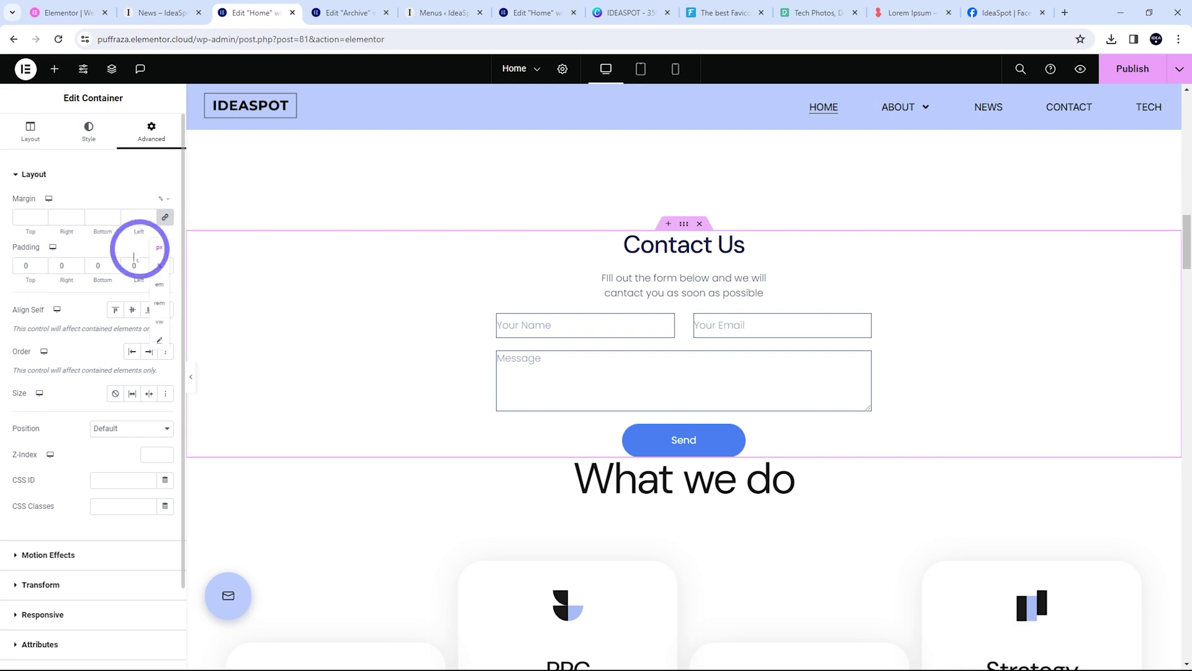
{"action": "left_click", "coordinate": [158, 304]}
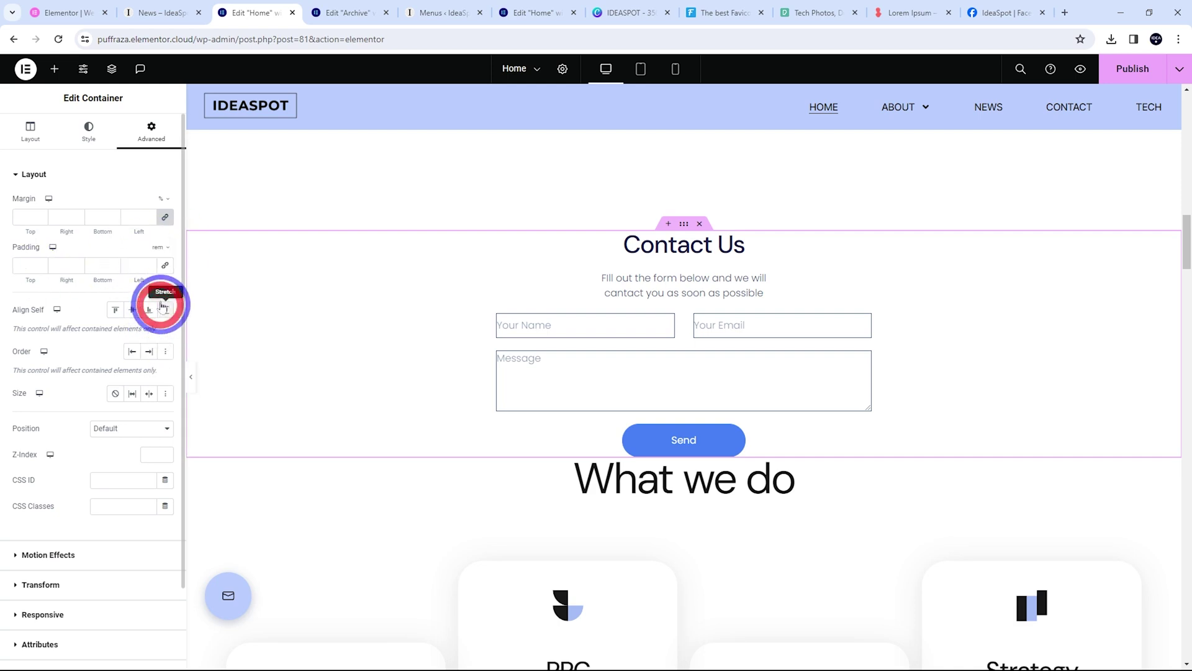
{"action": "left_click", "coordinate": [41, 263]}
{"action": "left_click", "coordinate": [41, 264]}
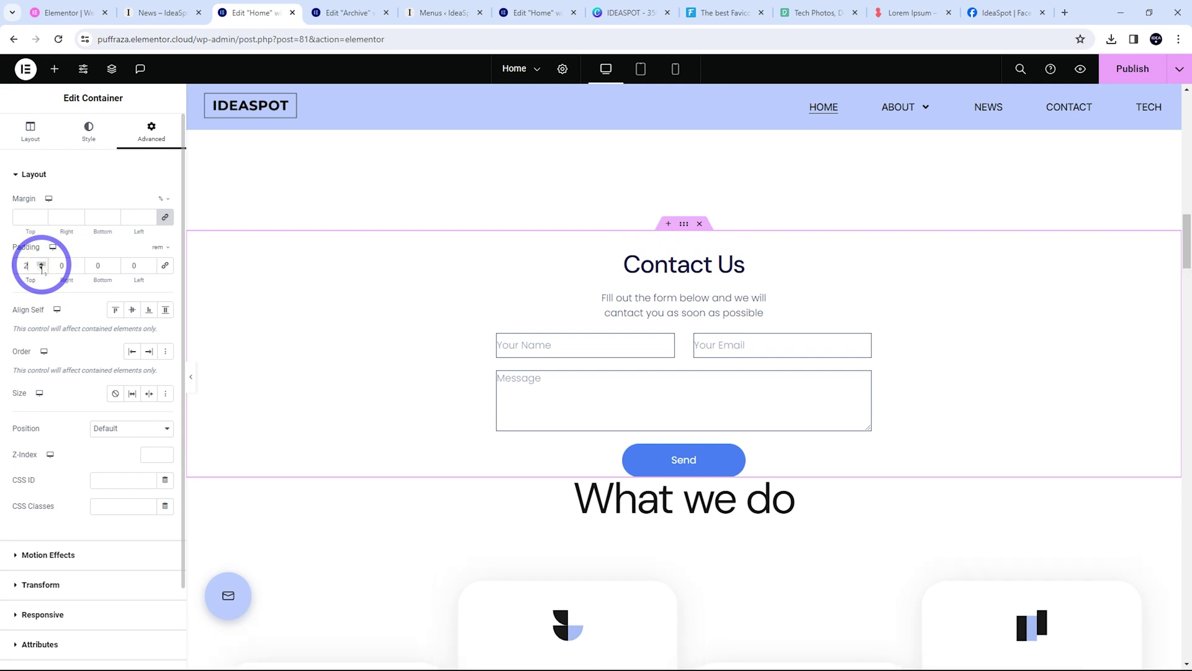
{"action": "left_click", "coordinate": [41, 263]}
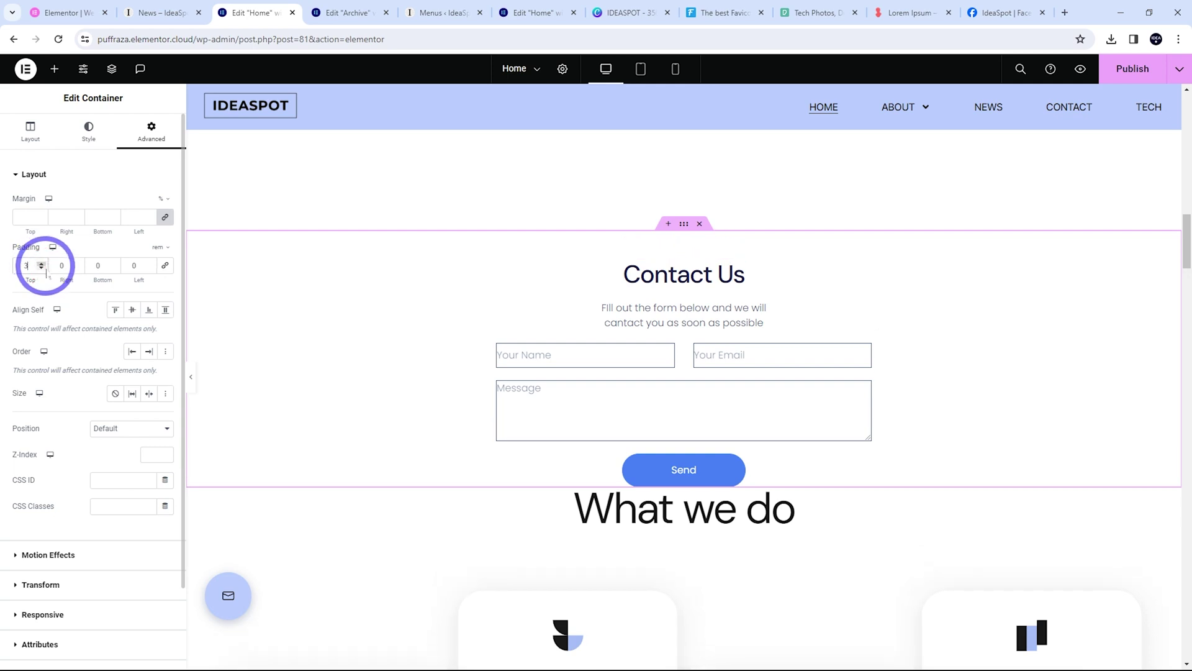
{"action": "left_click", "coordinate": [113, 262]}
{"action": "left_click", "coordinate": [113, 262]}
{"action": "left_click", "coordinate": [113, 262]}
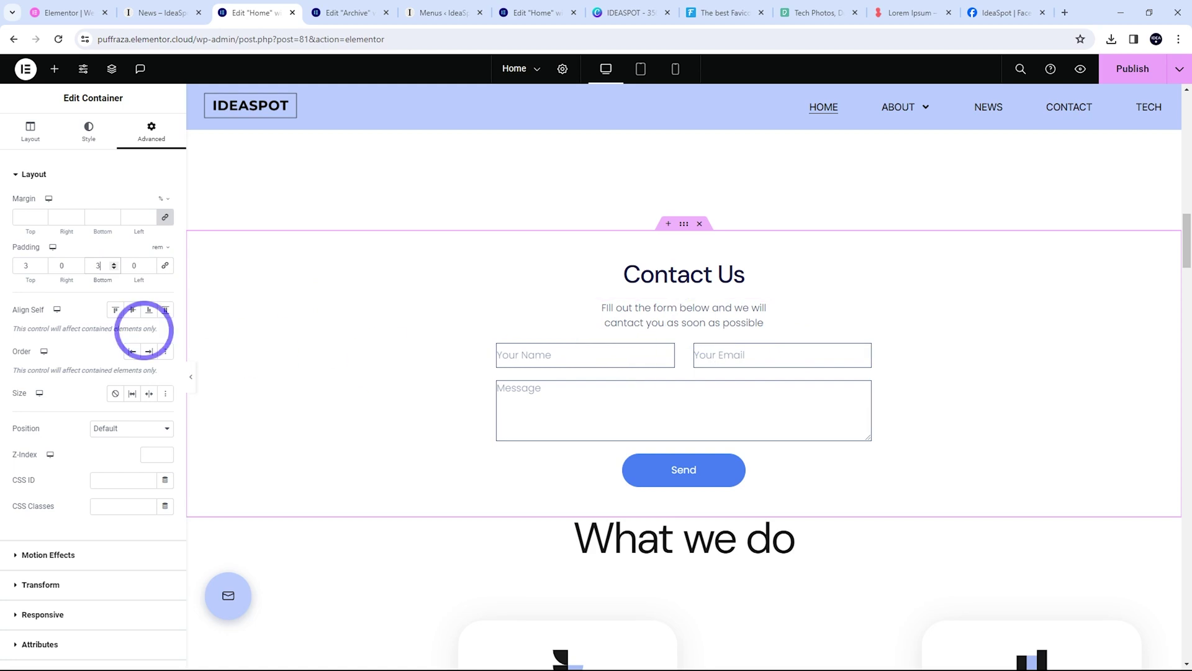
{"action": "left_click", "coordinate": [41, 268]}
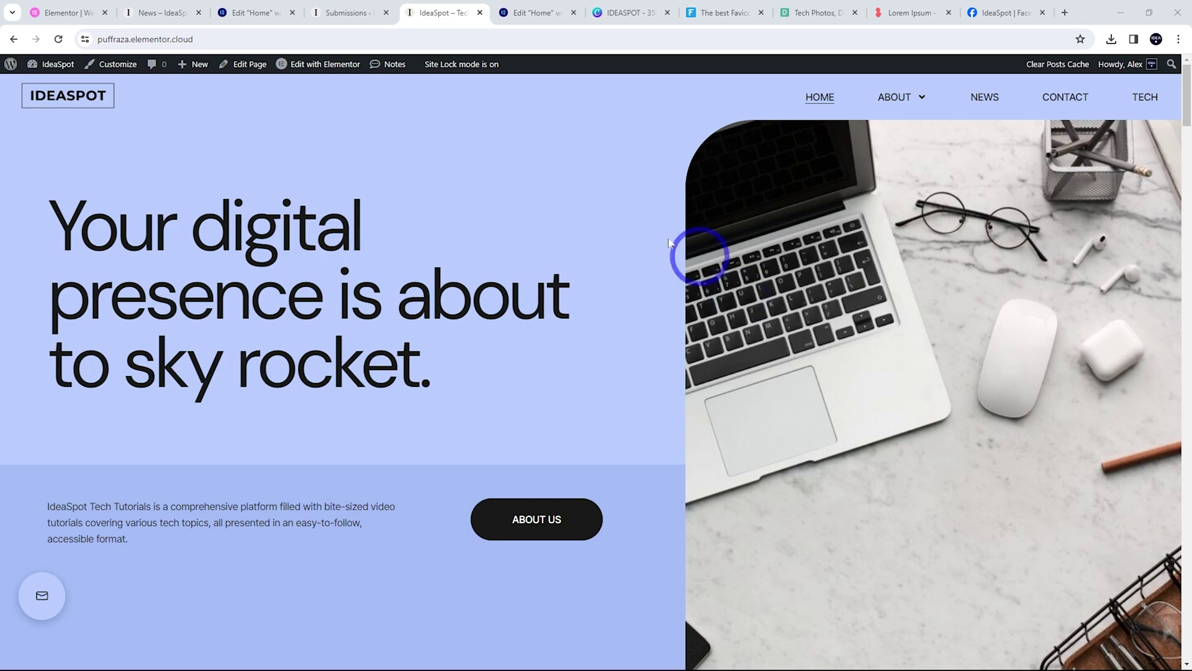
Send a test message through the live Contact Us form, then go to Submissions
{"action": "scroll", "coordinate": [628, 279], "scroll_direction": "down", "scroll_amount": 20}
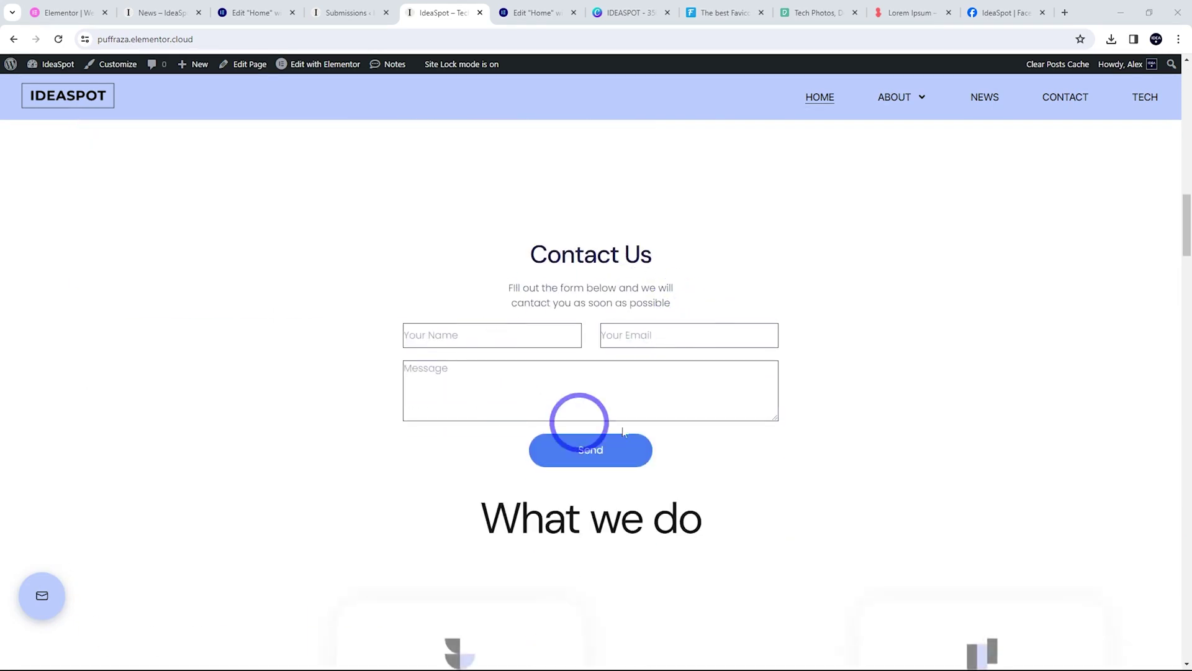
{"action": "scroll", "coordinate": [660, 296], "scroll_direction": "up", "scroll_amount": 1}
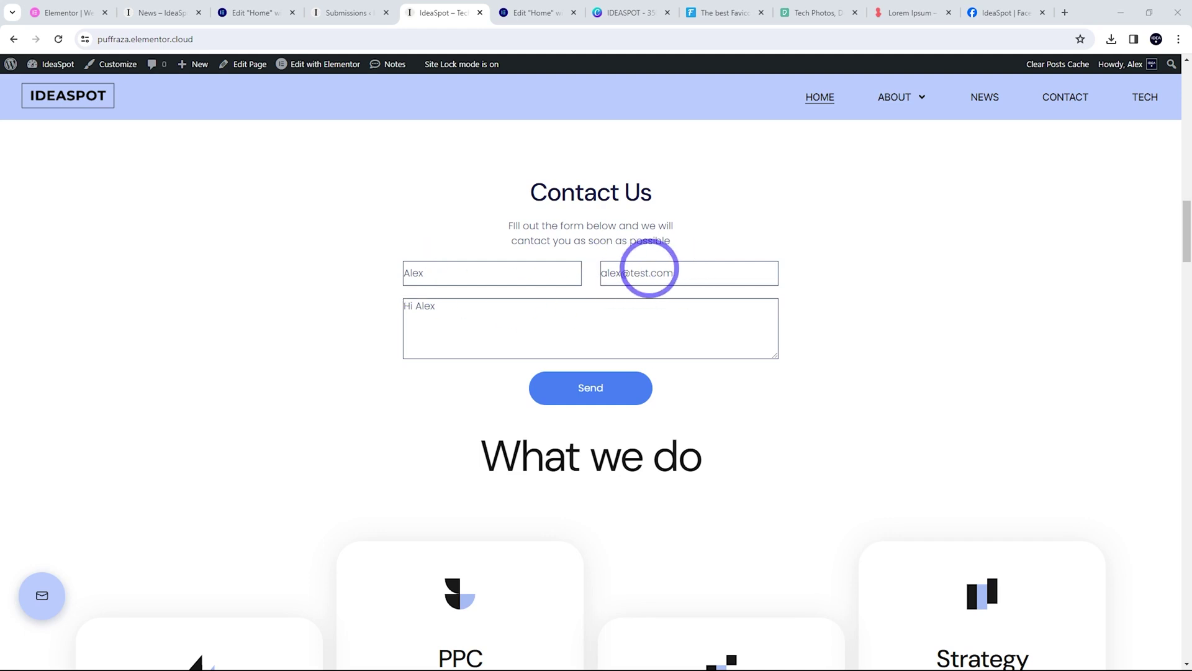
{"action": "left_click", "coordinate": [596, 386]}
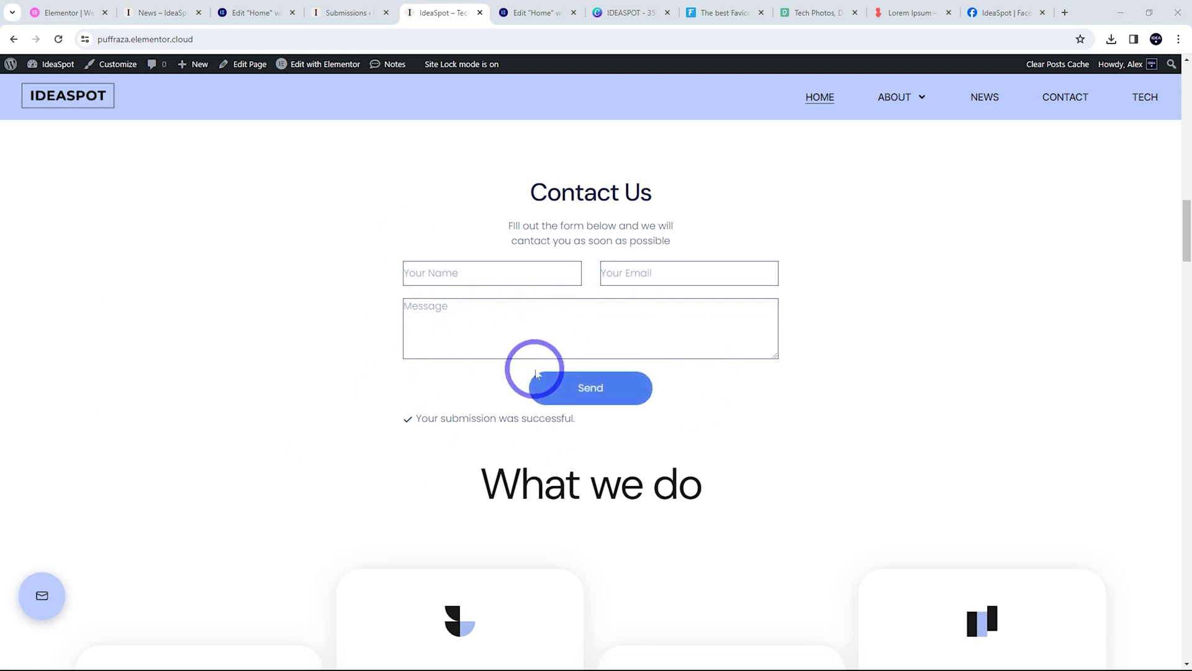
{"action": "left_click", "coordinate": [353, 13]}
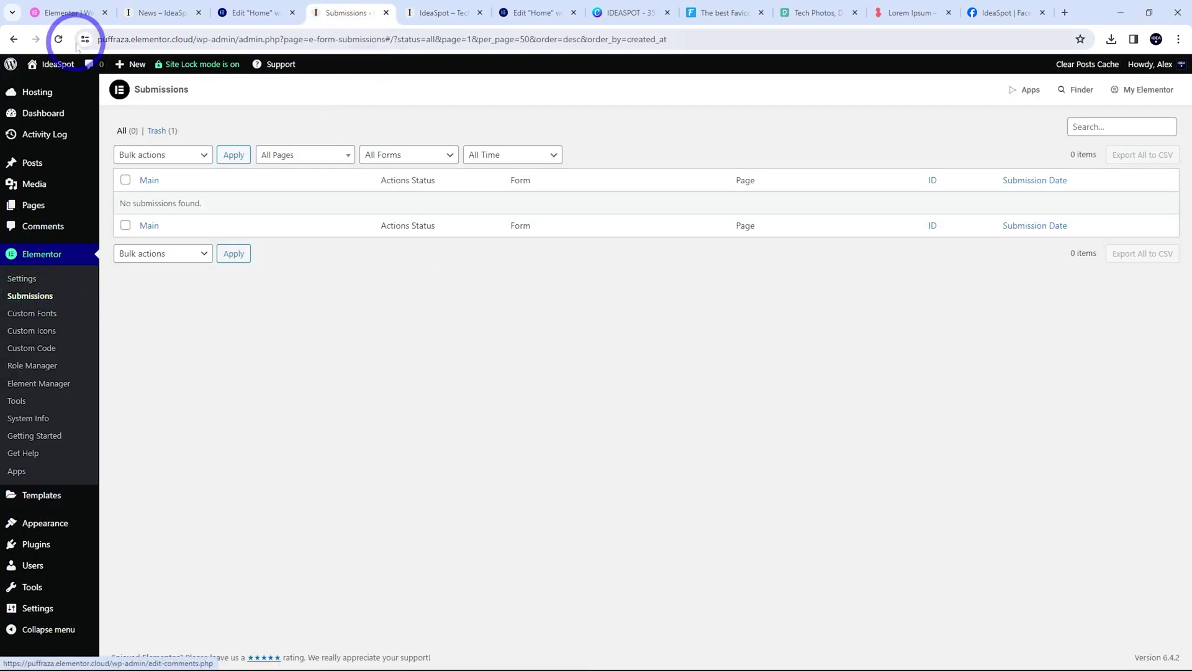
Reload Submissions to show the new entry, then go to the my.elementor.com IdeaSpot overview
{"action": "left_click", "coordinate": [59, 39]}
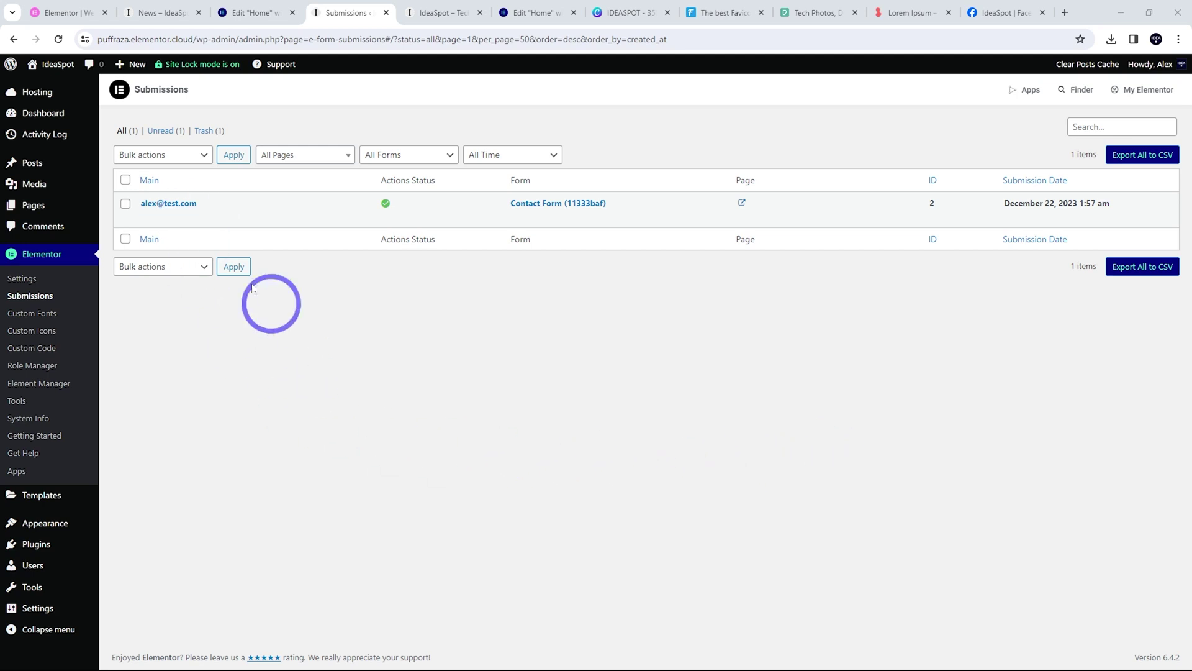
{"action": "left_click", "coordinate": [61, 11]}
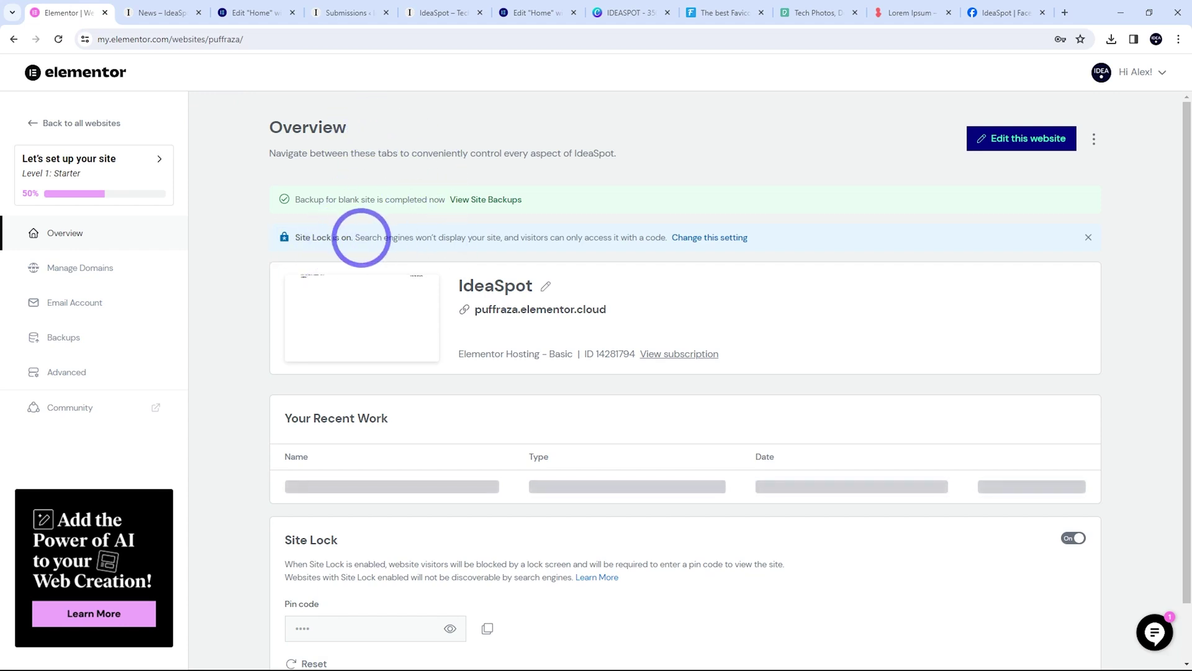
Switch IdeaSpot's Site Lock off to make it live, then return to Submissions
{"action": "scroll", "coordinate": [711, 239], "scroll_direction": "down", "scroll_amount": 2}
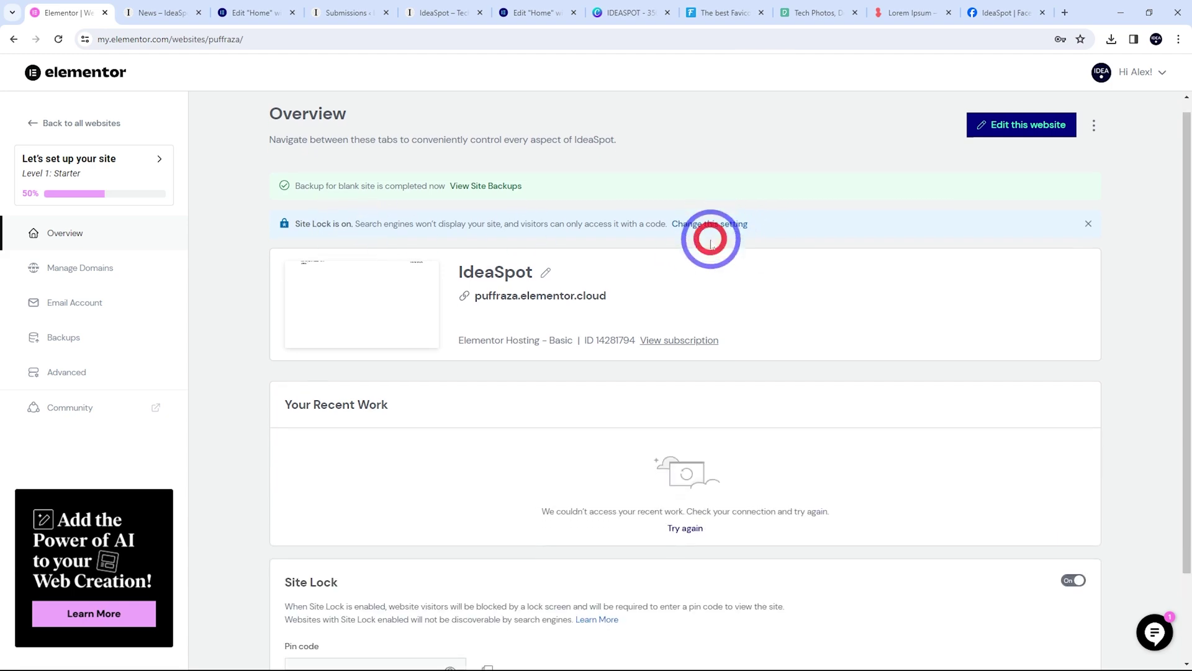
{"action": "left_click", "coordinate": [1069, 476]}
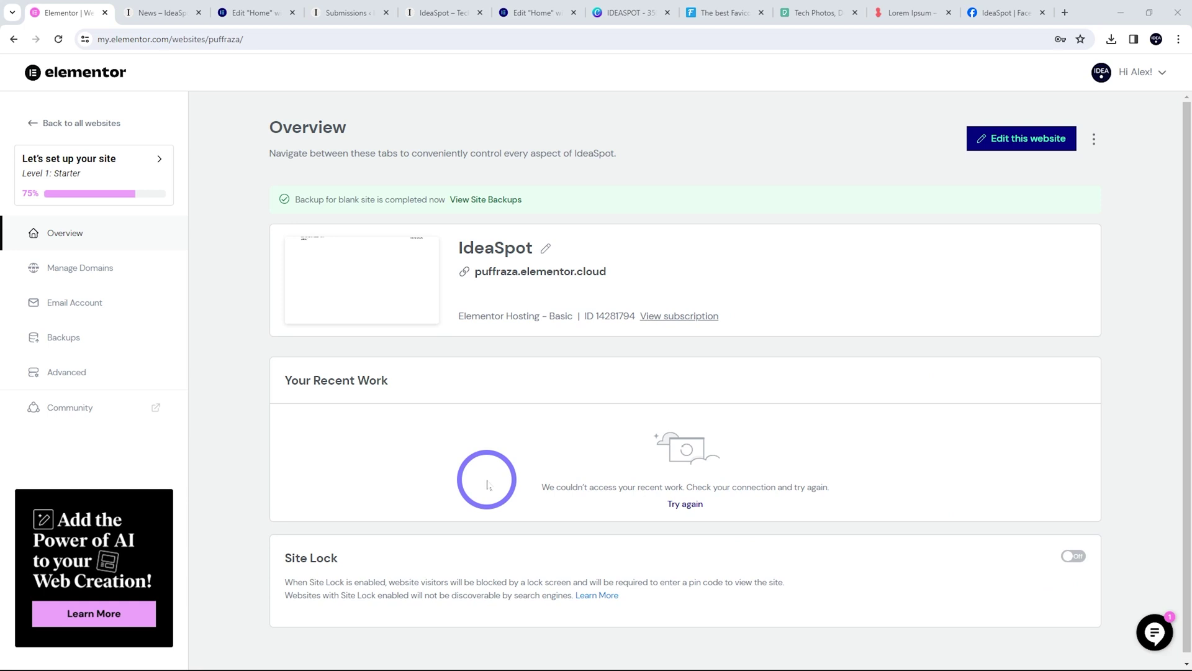
{"action": "left_click", "coordinate": [348, 12]}
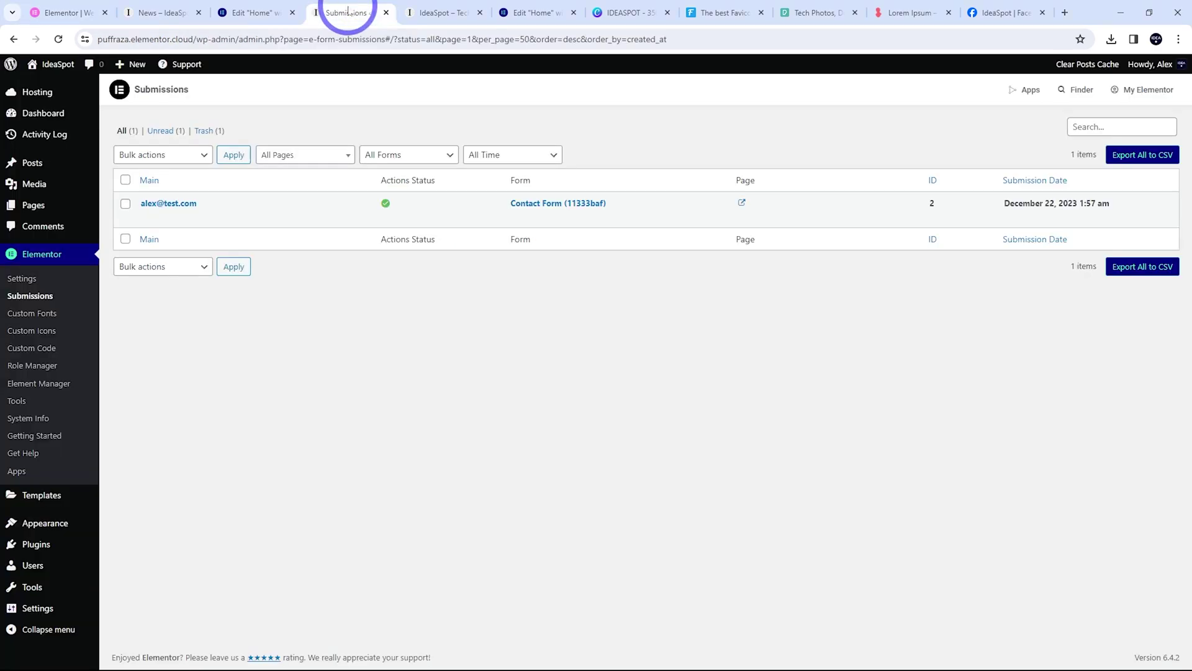
Open WordPress's Reading Settings page from the Settings menu
{"action": "mouse_move", "coordinate": [42, 612]}
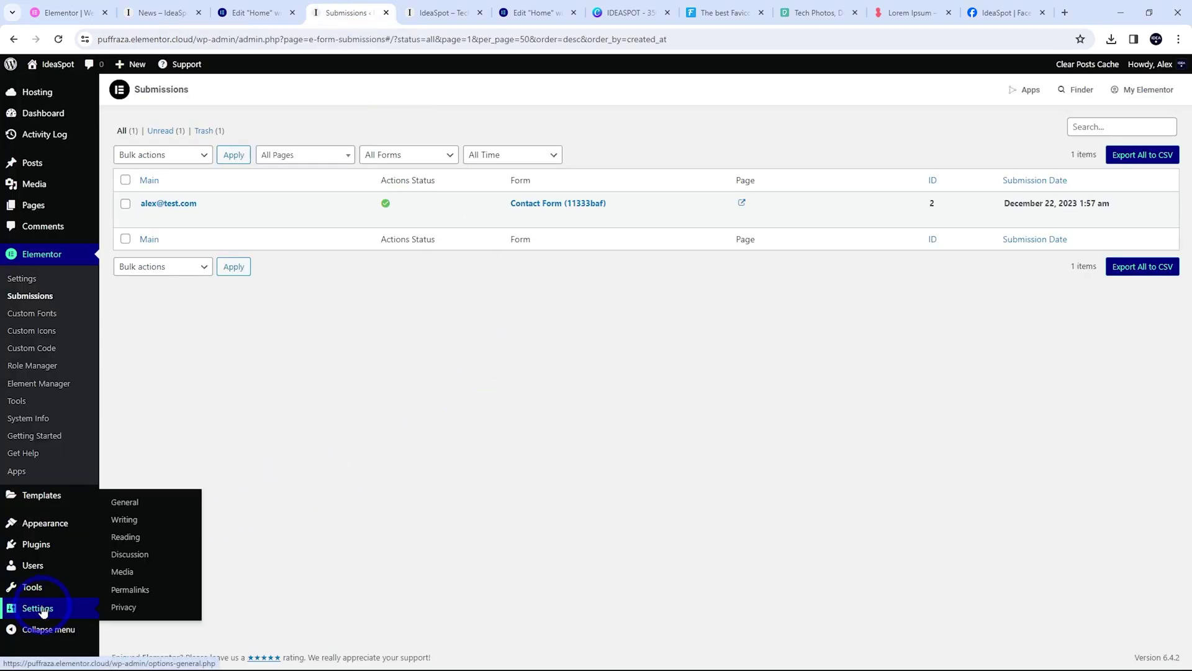
{"action": "left_click", "coordinate": [120, 538]}
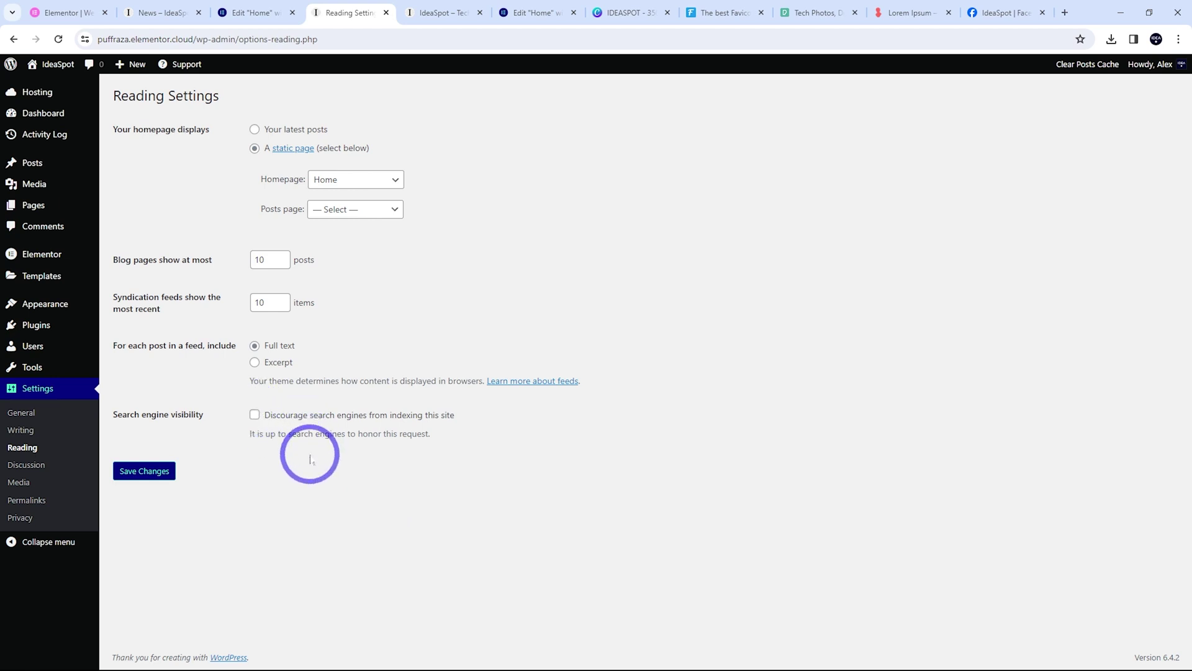
Make News the default post category, save Writing settings, and go back to the Elementor overview
{"action": "left_click", "coordinate": [27, 428]}
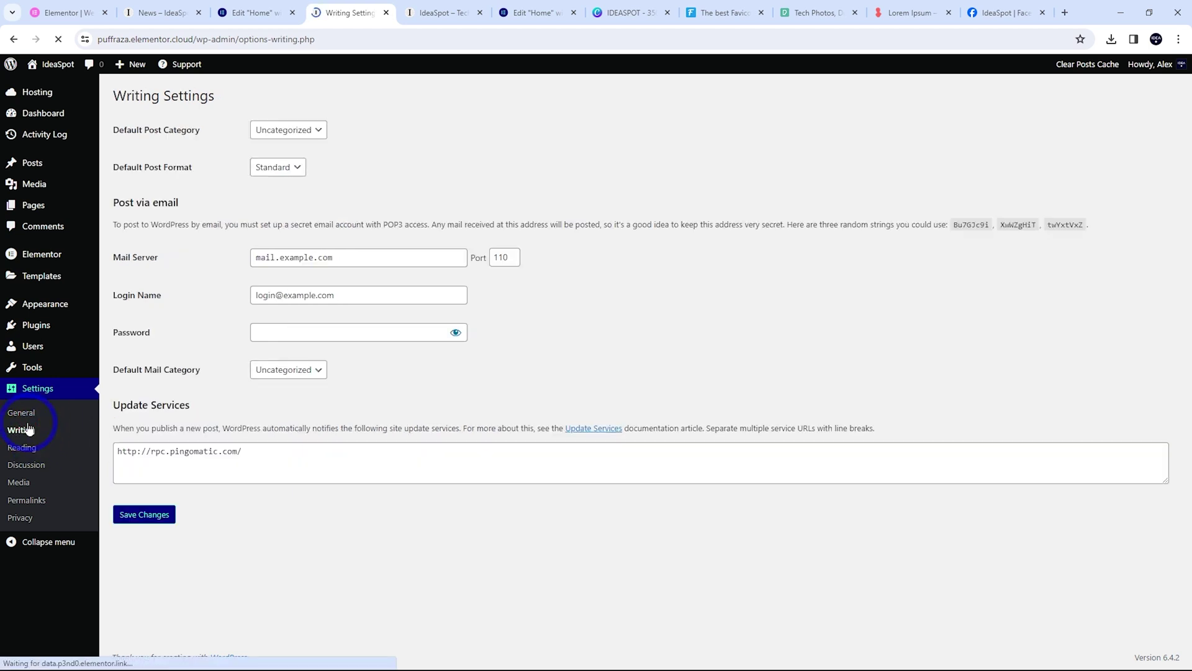
{"action": "left_click", "coordinate": [300, 129]}
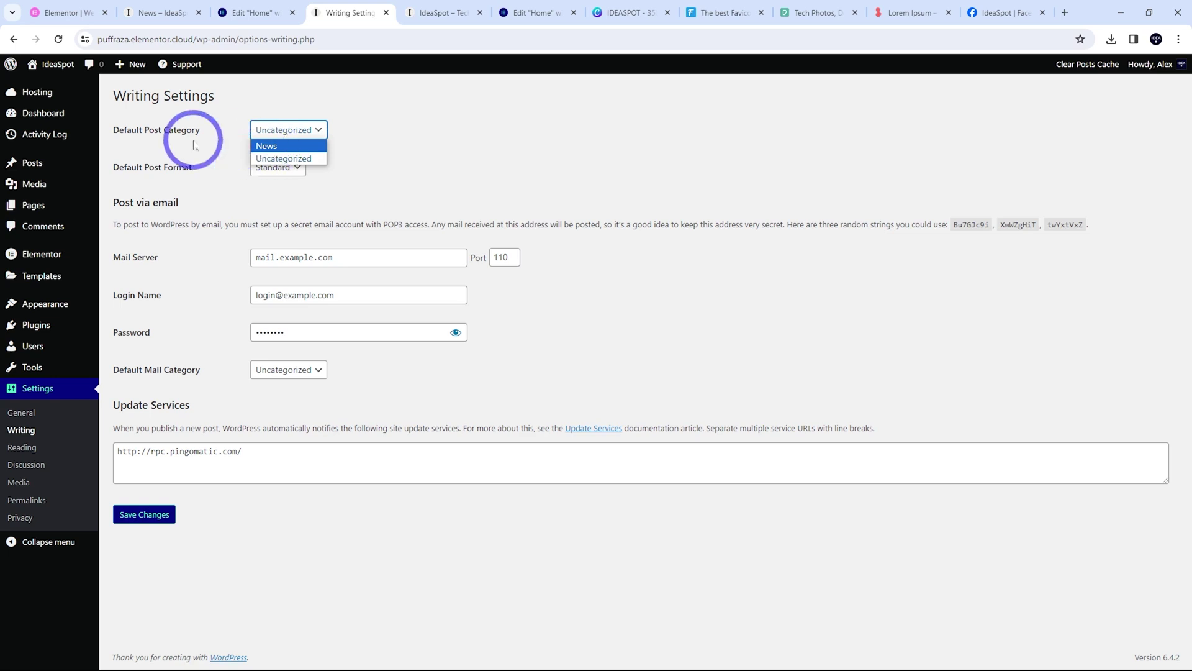
{"action": "left_click", "coordinate": [268, 146]}
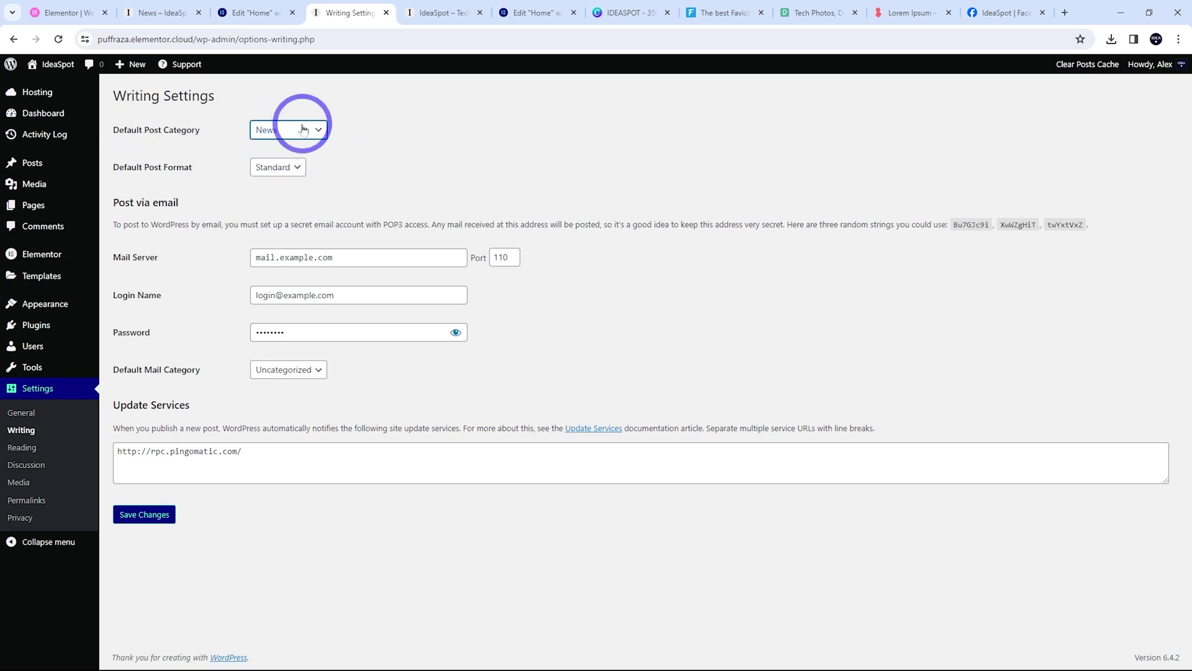
{"action": "left_click", "coordinate": [148, 523]}
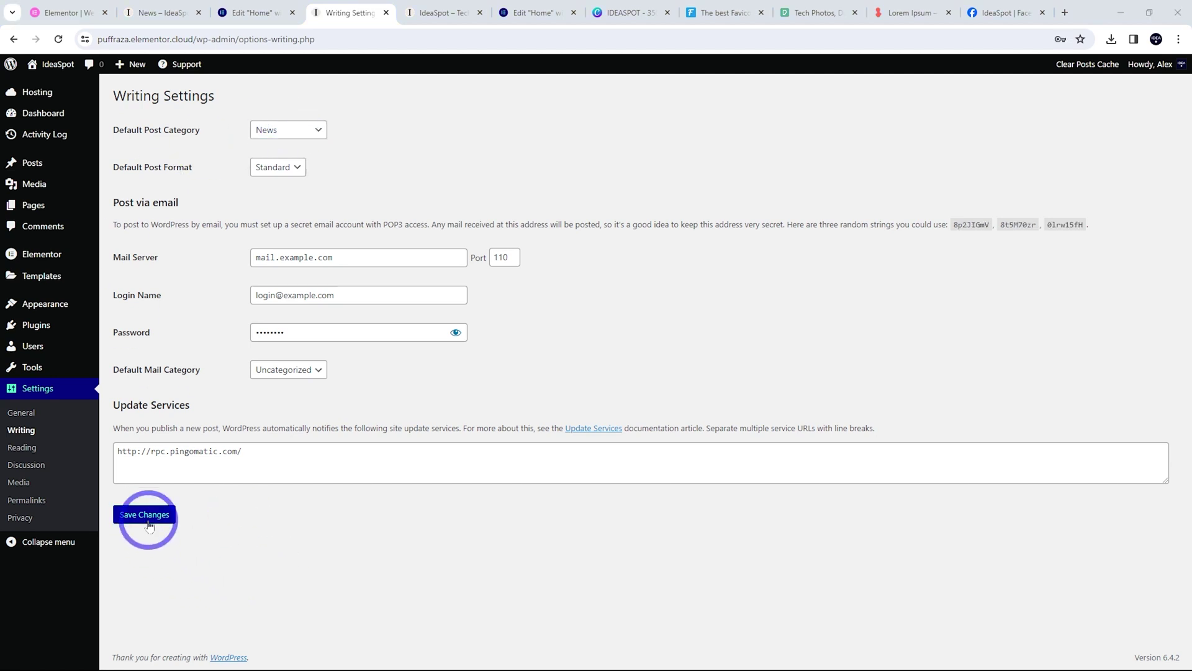
{"action": "left_click", "coordinate": [142, 520]}
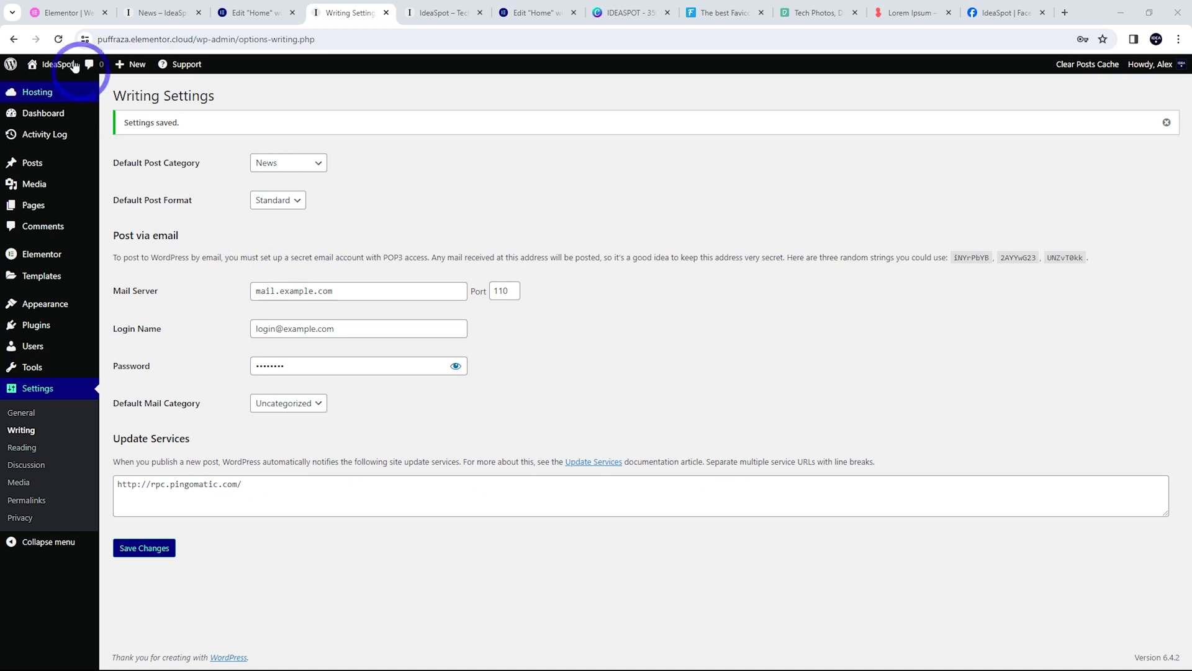
{"action": "left_click", "coordinate": [62, 13]}
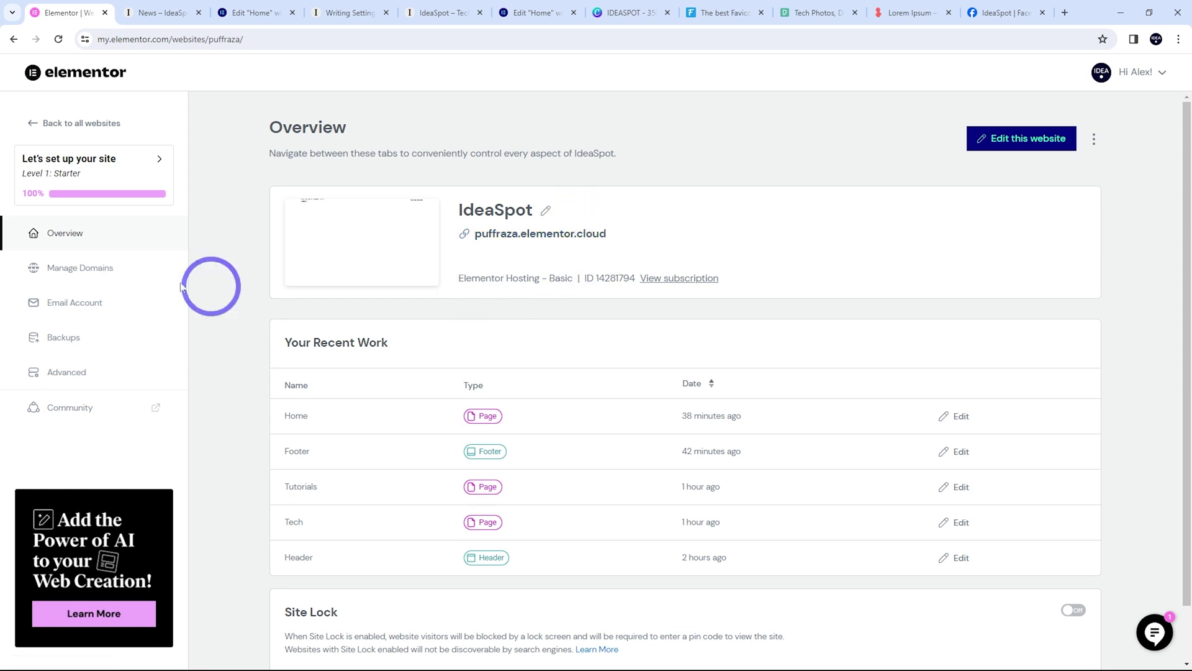
Go to the site's Manage Domains page and choose to buy a custom domain via Hover
{"action": "left_click", "coordinate": [101, 271]}
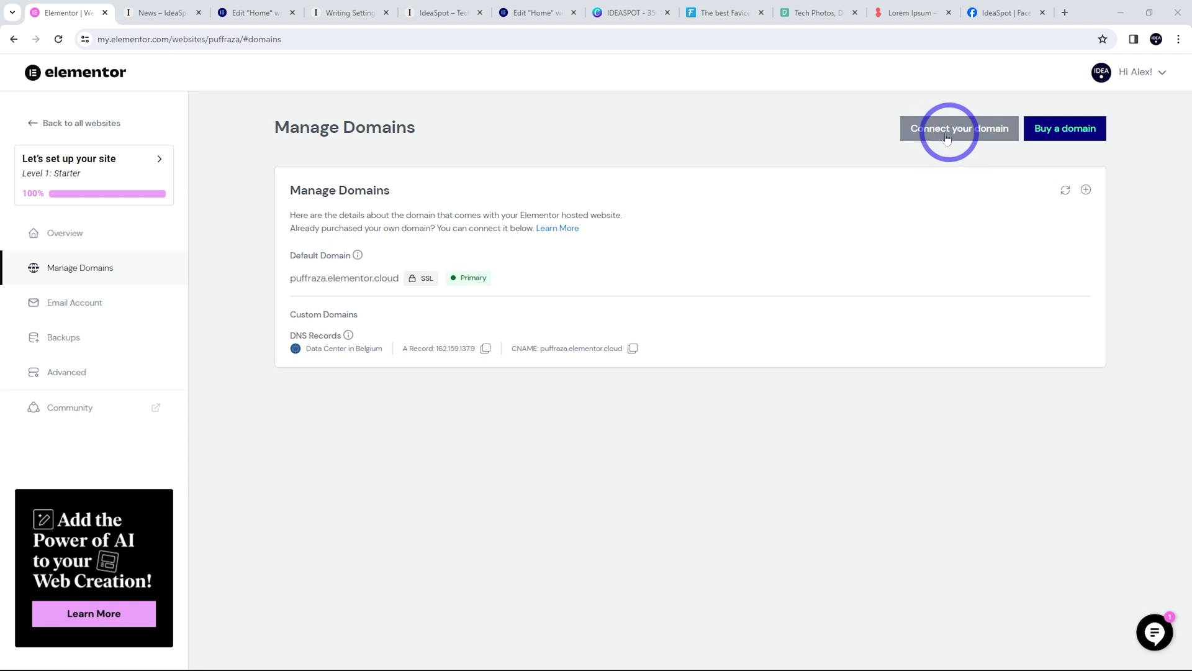
{"action": "left_click", "coordinate": [1046, 134]}
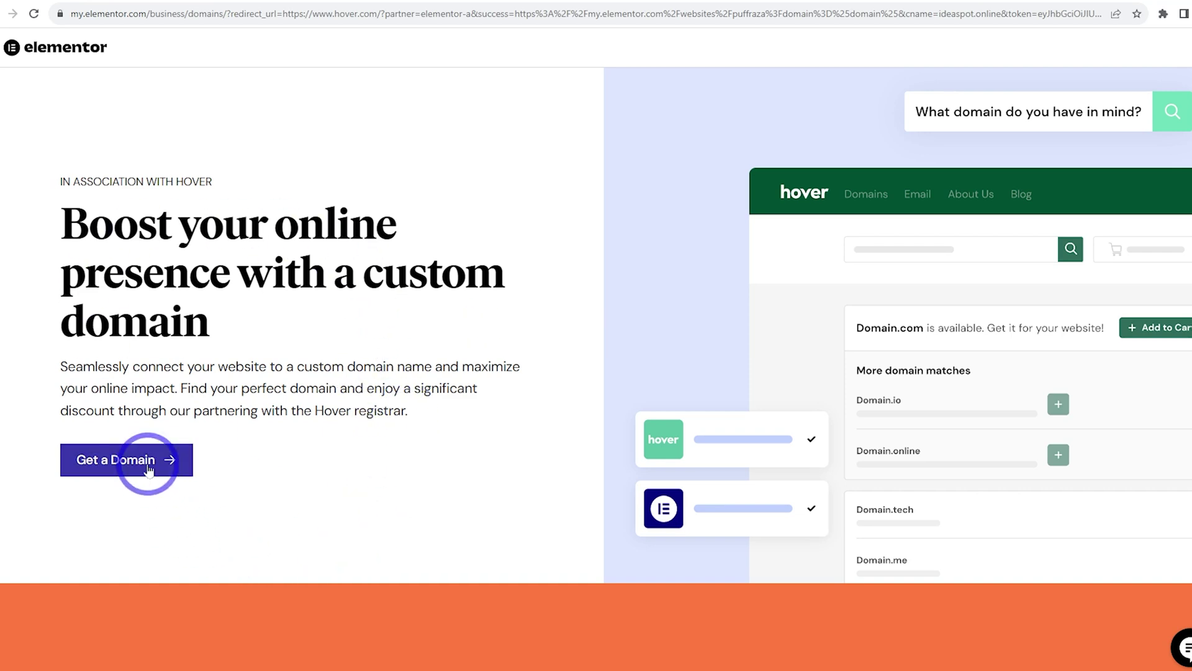
Search Hover for ideasphase.com, add it to the cart, and view the USD $16.35 cart
{"action": "left_click", "coordinate": [104, 466]}
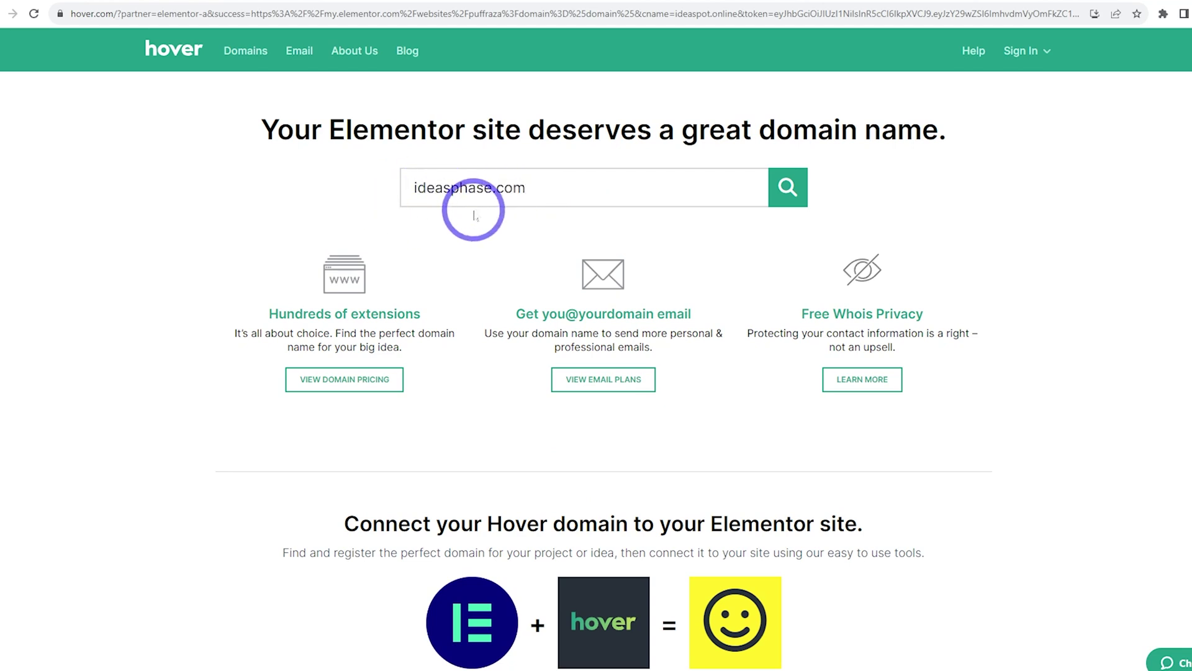
{"action": "left_click", "coordinate": [786, 189]}
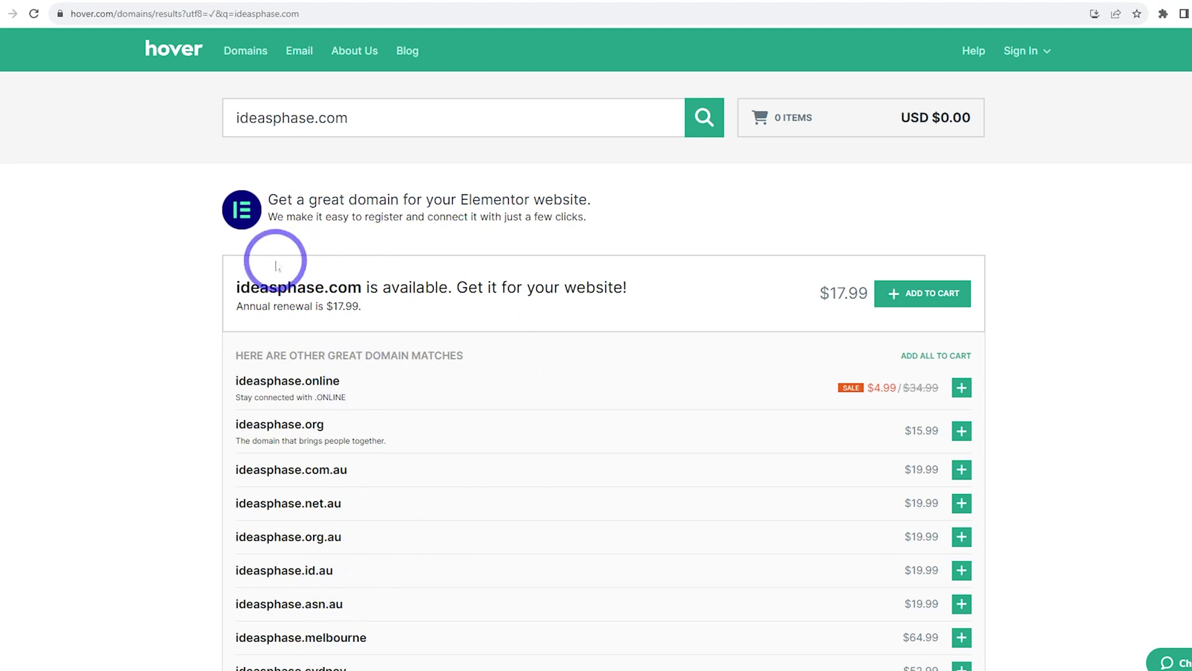
{"action": "left_click", "coordinate": [938, 293]}
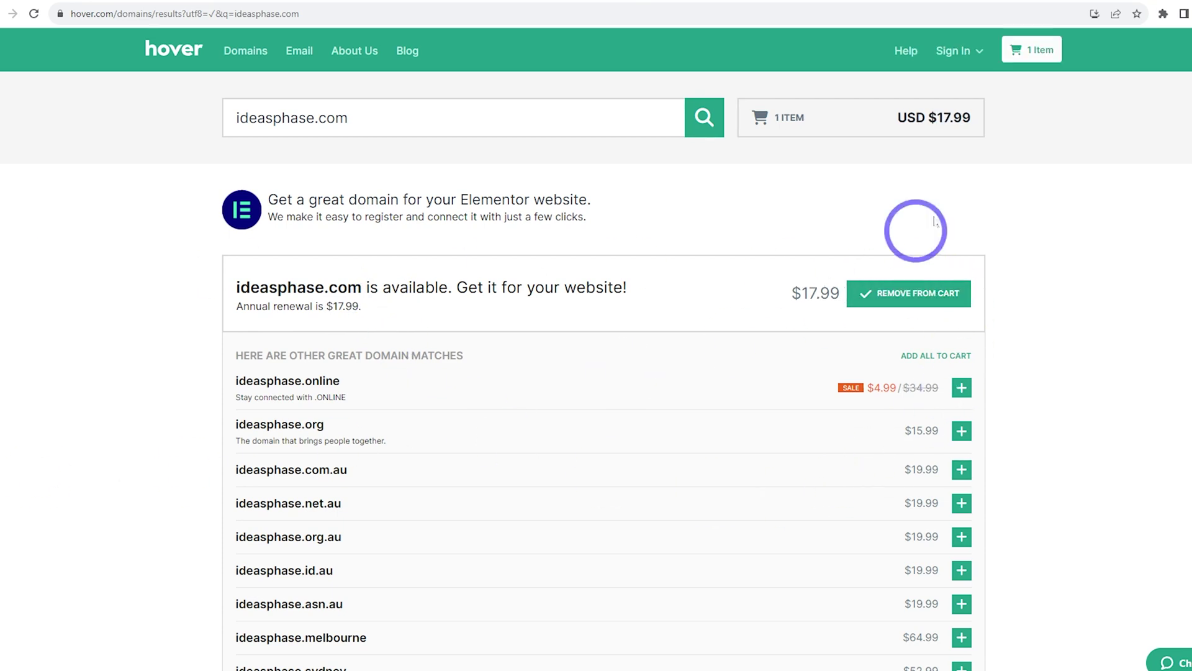
{"action": "left_click", "coordinate": [1031, 49]}
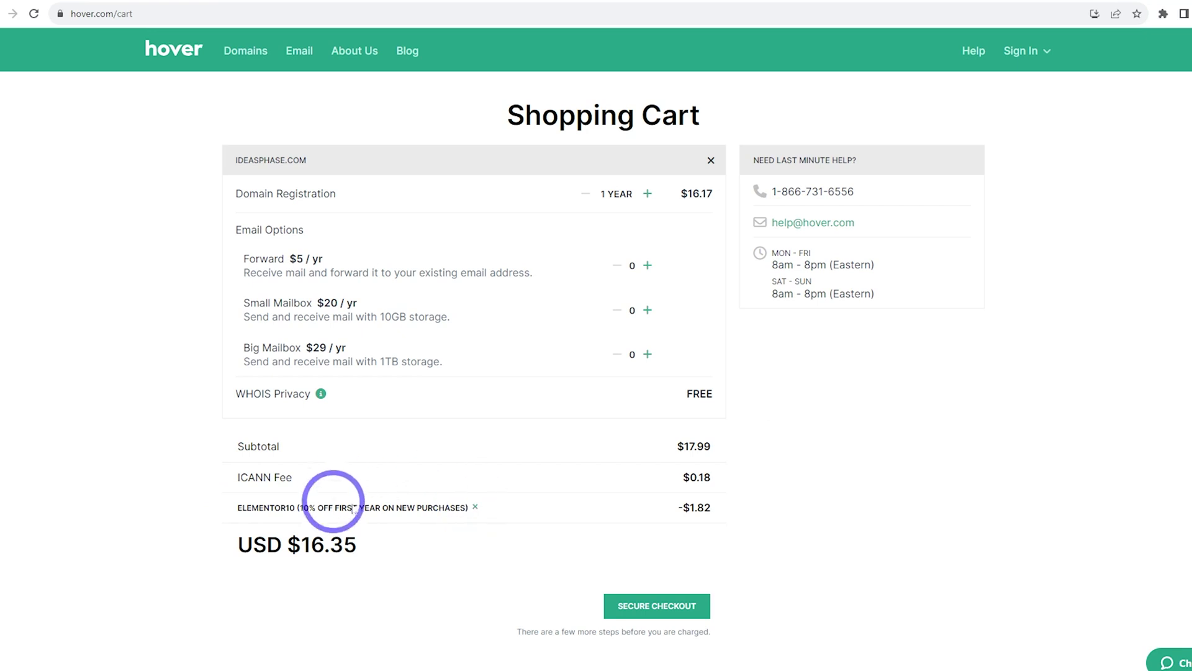
Check out ideasphase.com: confirm the emailed code, agree to terms, and submit the PayPal order
{"action": "left_click", "coordinate": [645, 604]}
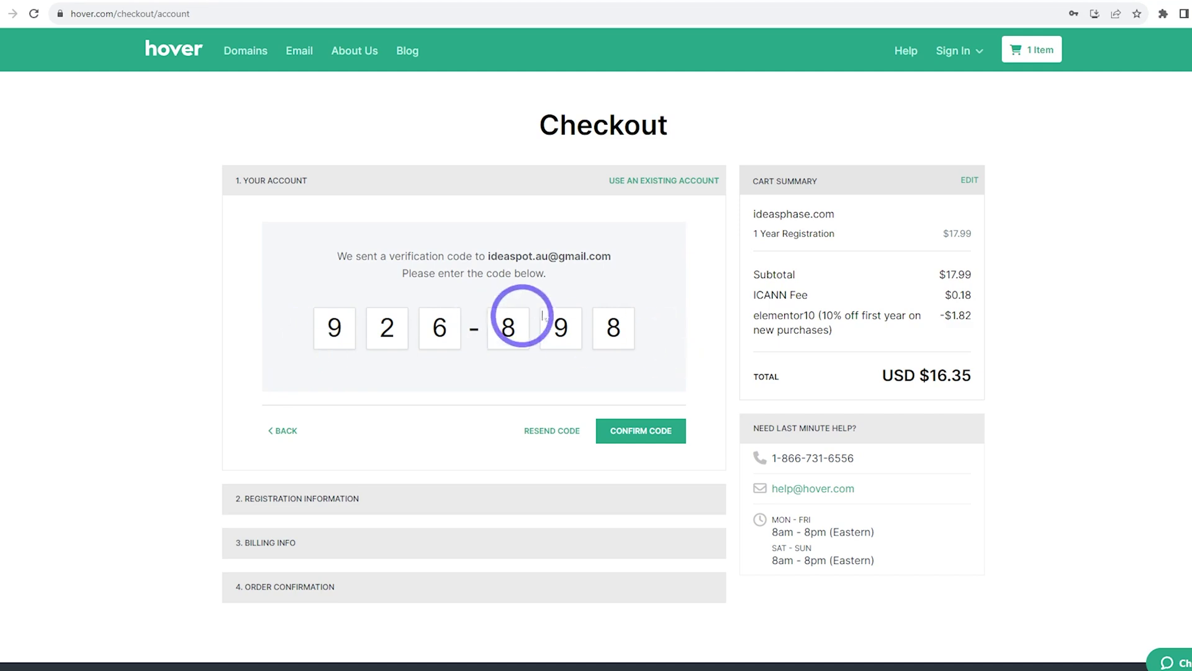
{"action": "left_click", "coordinate": [645, 435]}
{"action": "scroll", "coordinate": [472, 292], "scroll_direction": "down", "scroll_amount": 7}
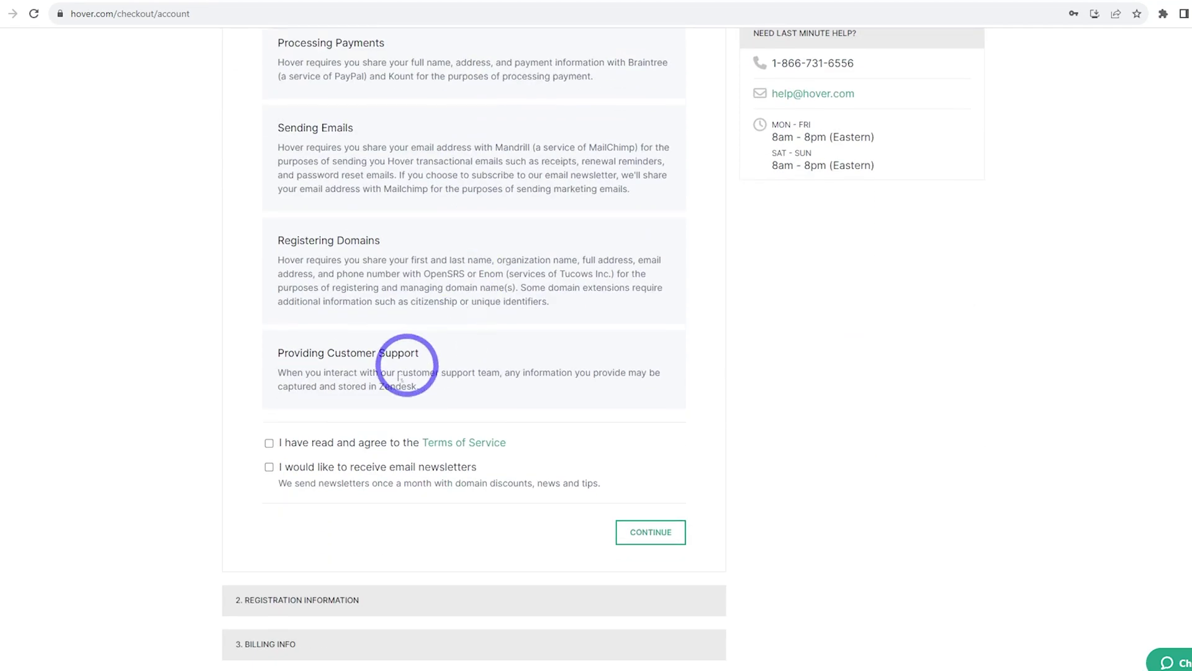
{"action": "left_click", "coordinate": [298, 449]}
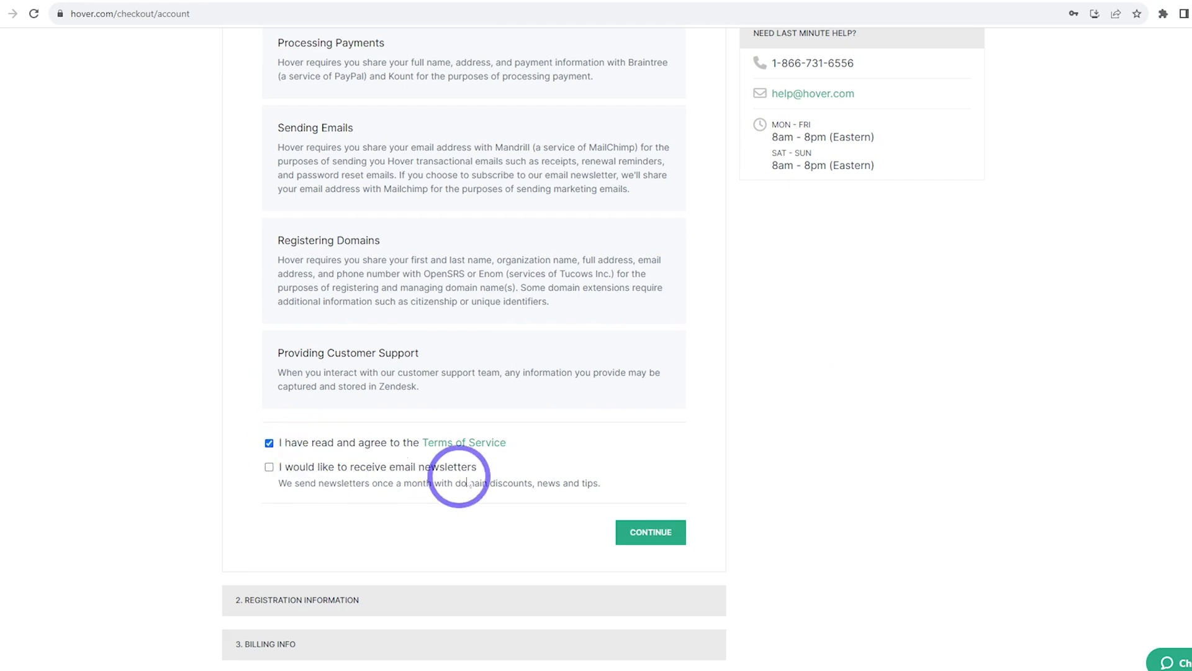
{"action": "left_click", "coordinate": [643, 534]}
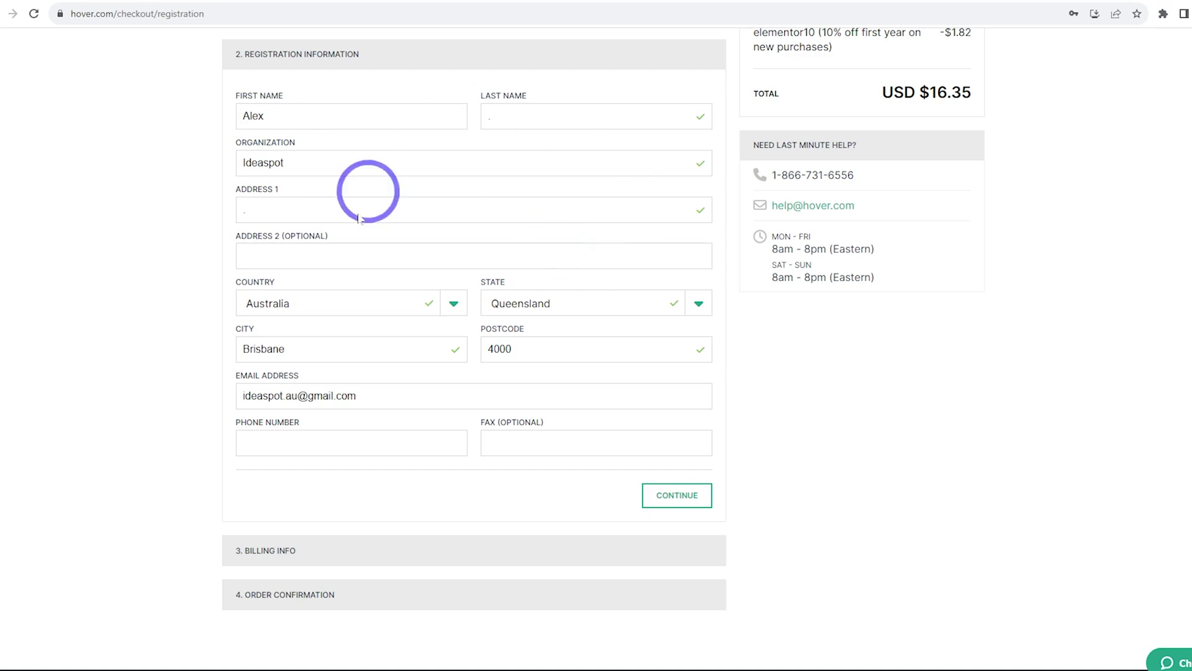
{"action": "left_click", "coordinate": [677, 495]}
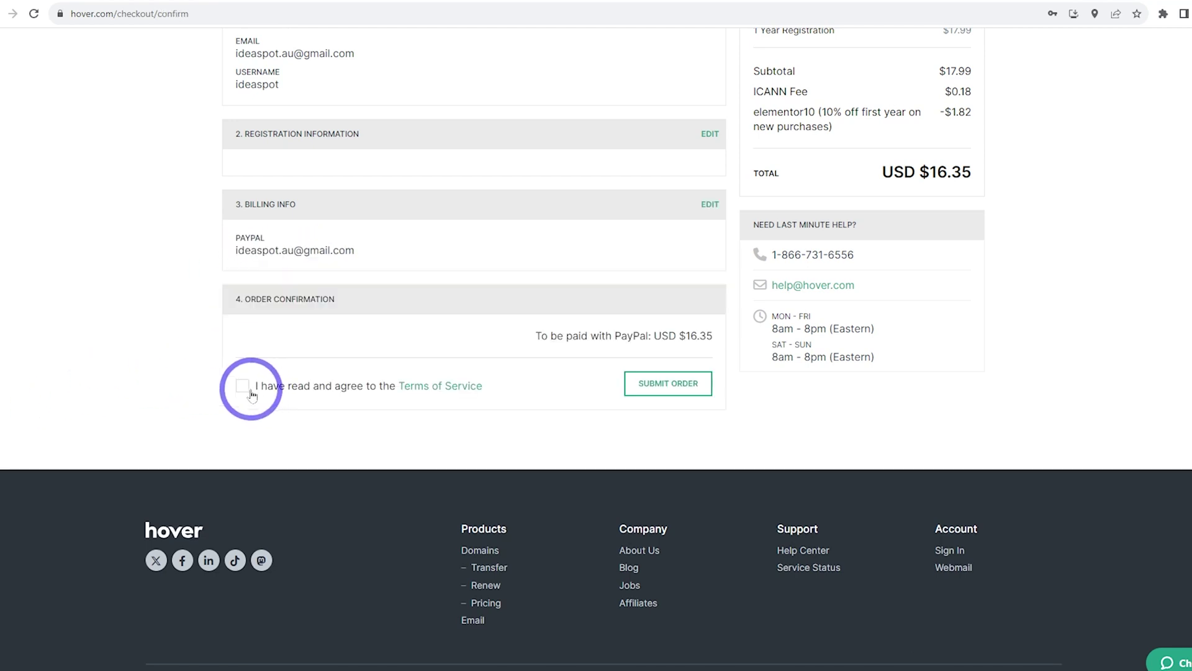
{"action": "left_click", "coordinate": [244, 388]}
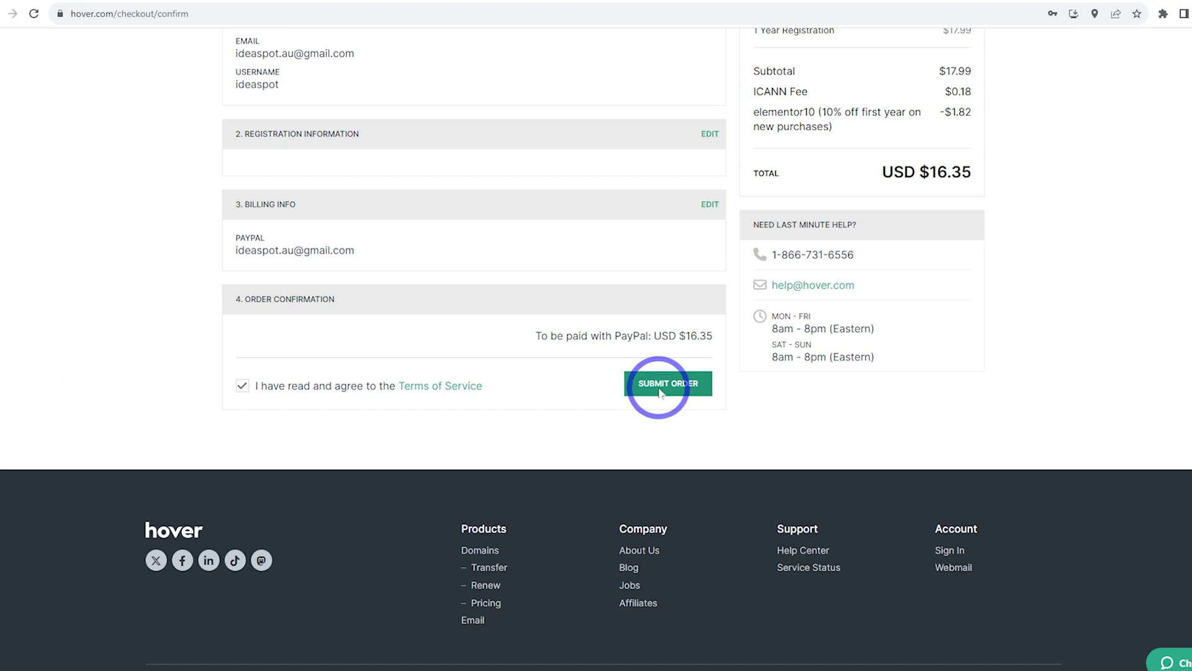
{"action": "left_click", "coordinate": [659, 391]}
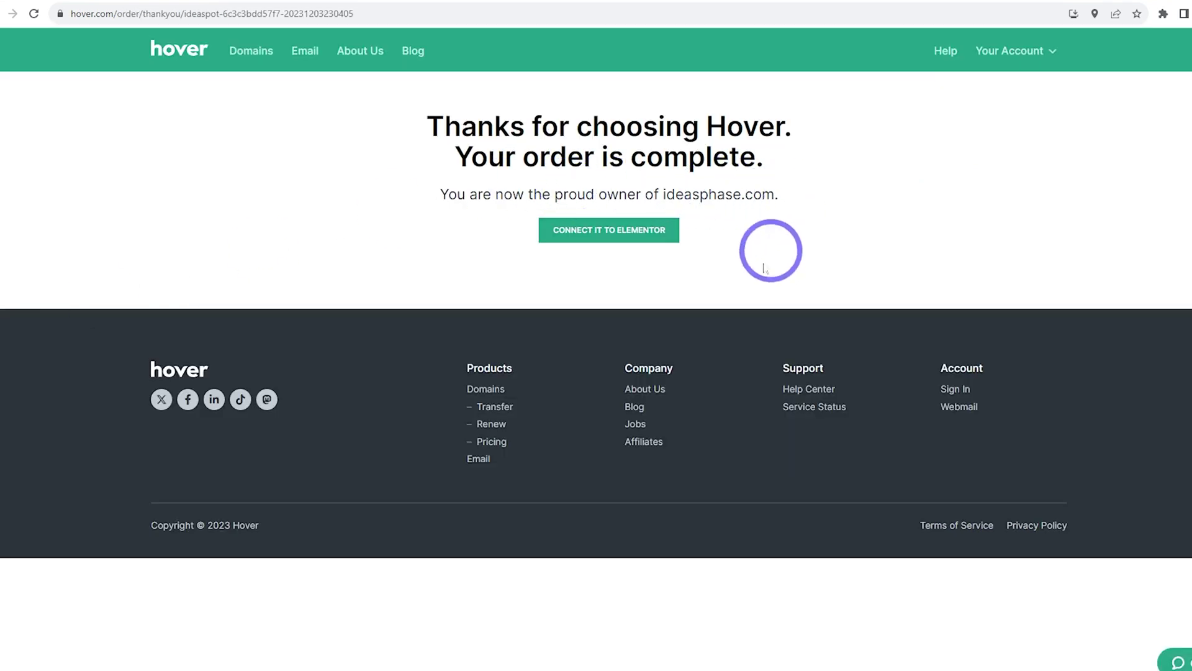
Connect ideasphase.com to the Elementor site and dismiss the congratulations dialog
{"action": "left_click", "coordinate": [582, 236]}
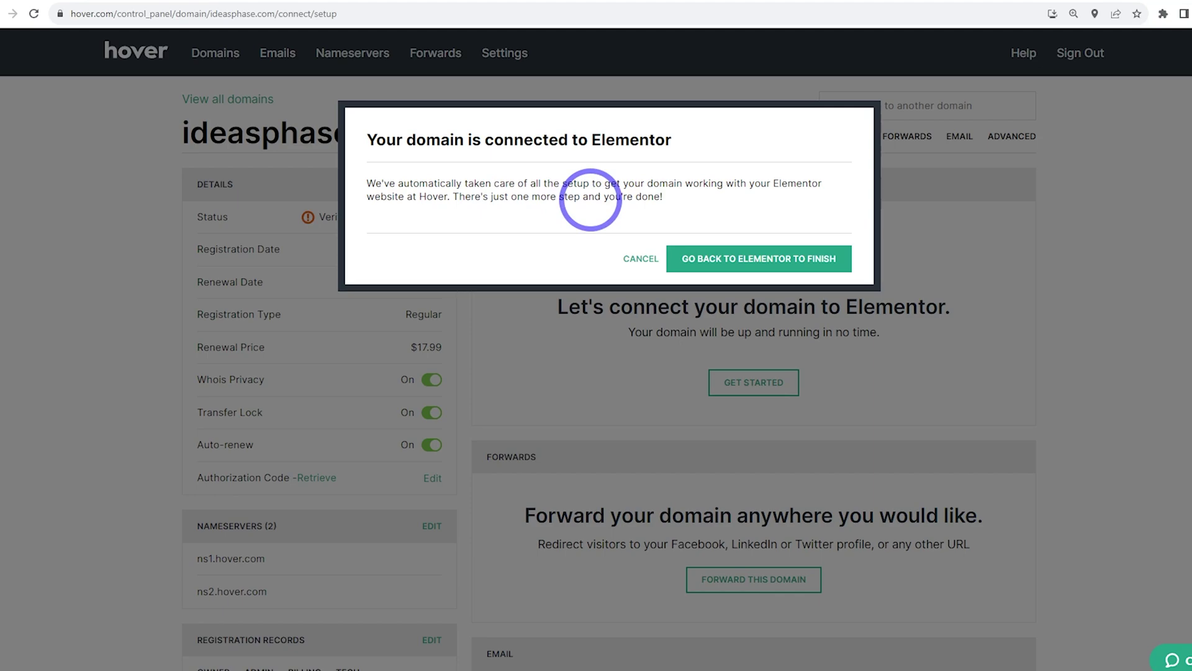
{"action": "left_click", "coordinate": [758, 258]}
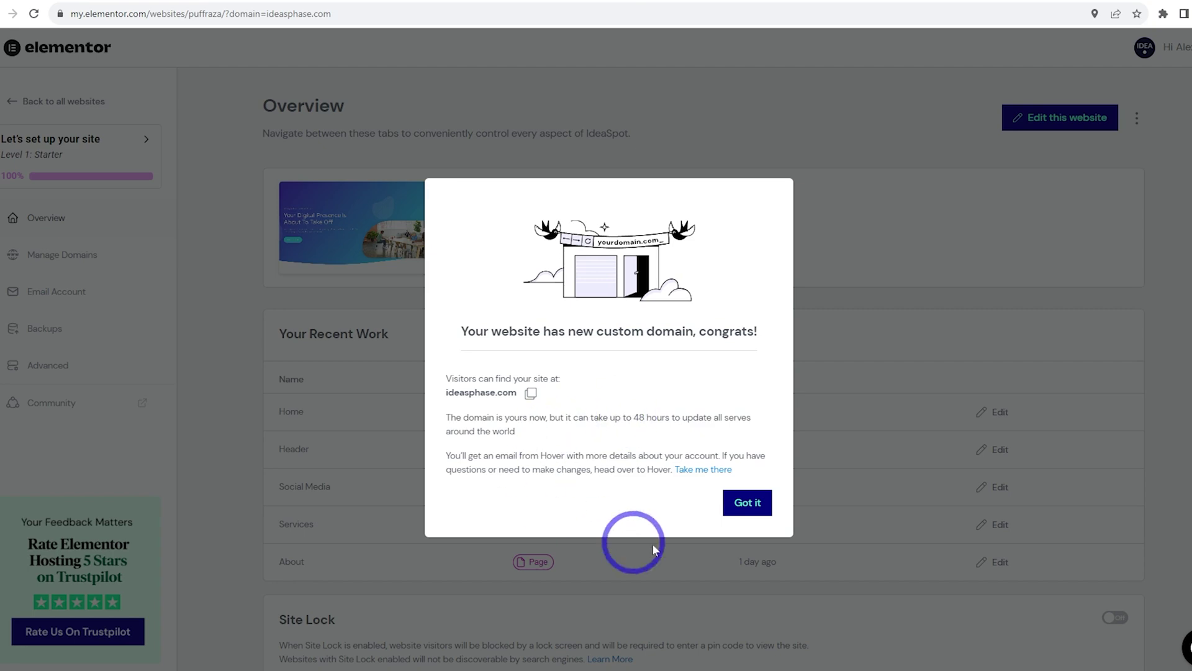
{"action": "left_click", "coordinate": [744, 506]}
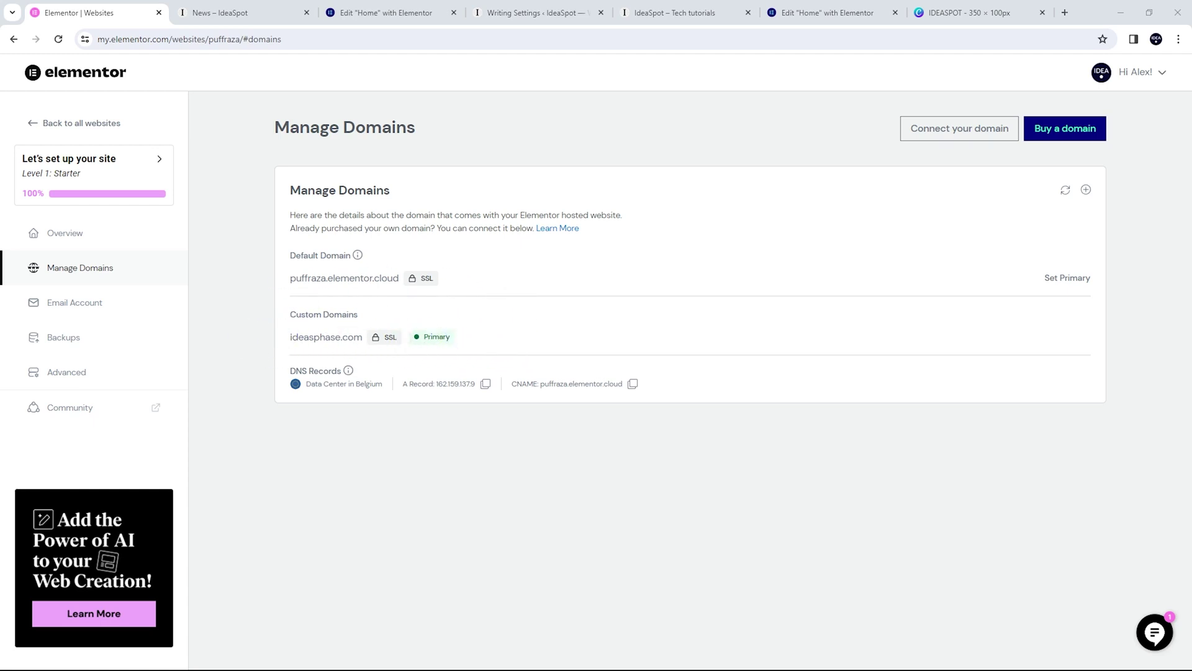
Start the email authentication guide with ideasphase.com as the sending domain
{"action": "left_click", "coordinate": [55, 303]}
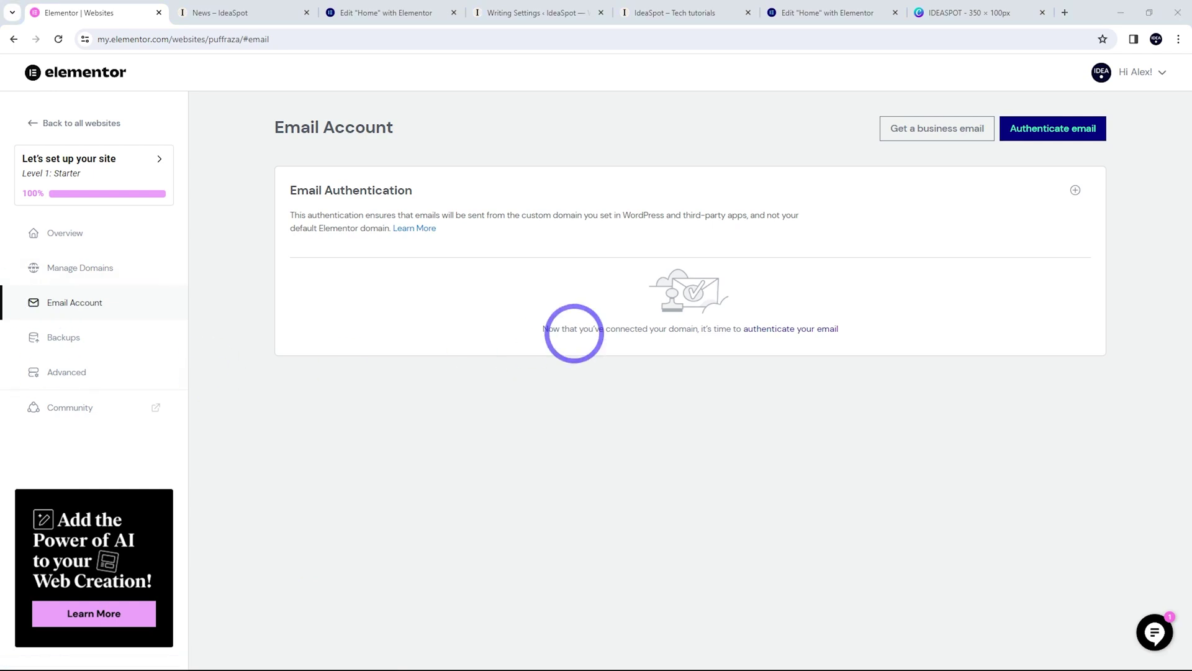
{"action": "left_click", "coordinate": [772, 336]}
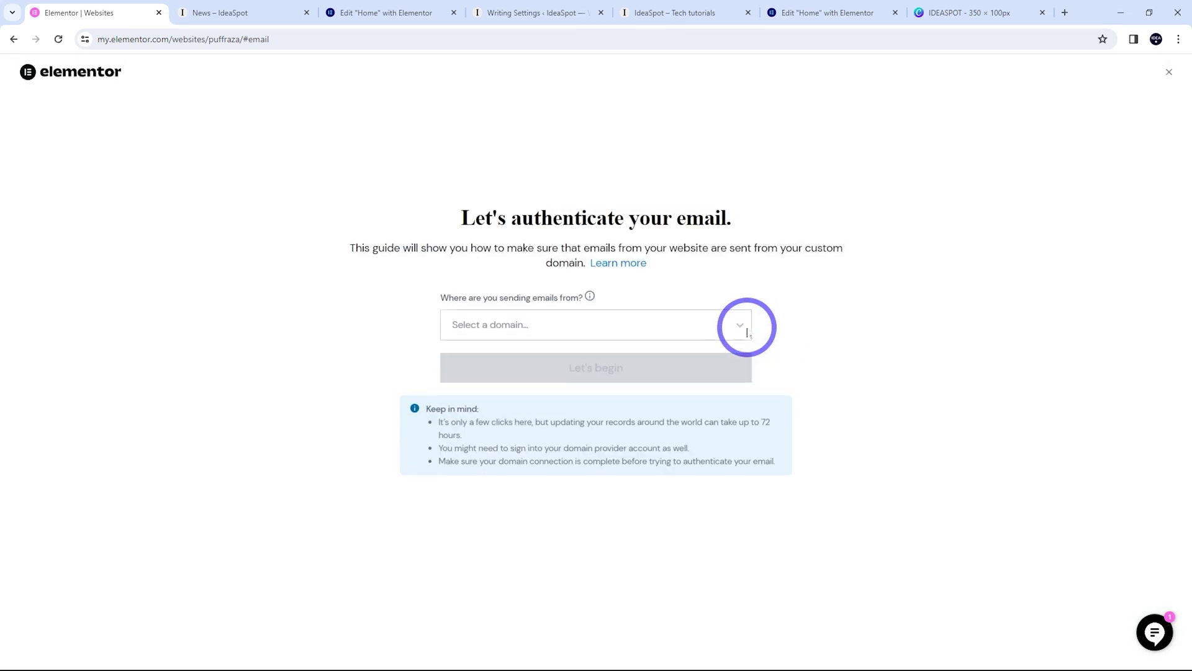
{"action": "left_click", "coordinate": [591, 328]}
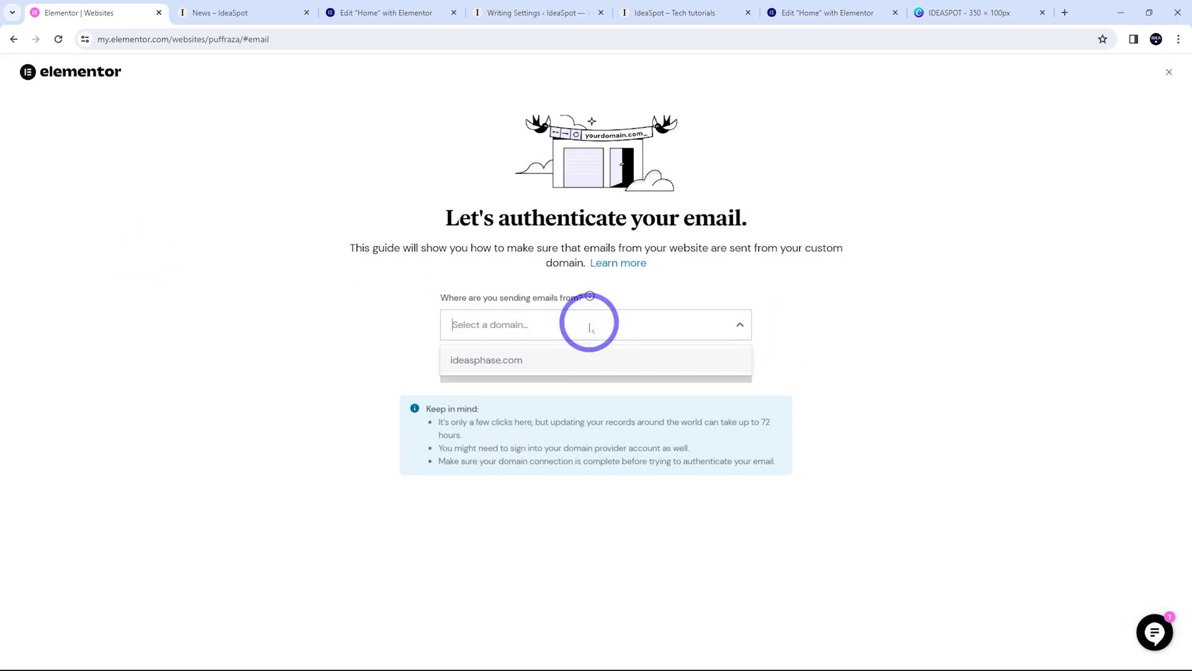
{"action": "left_click", "coordinate": [479, 357]}
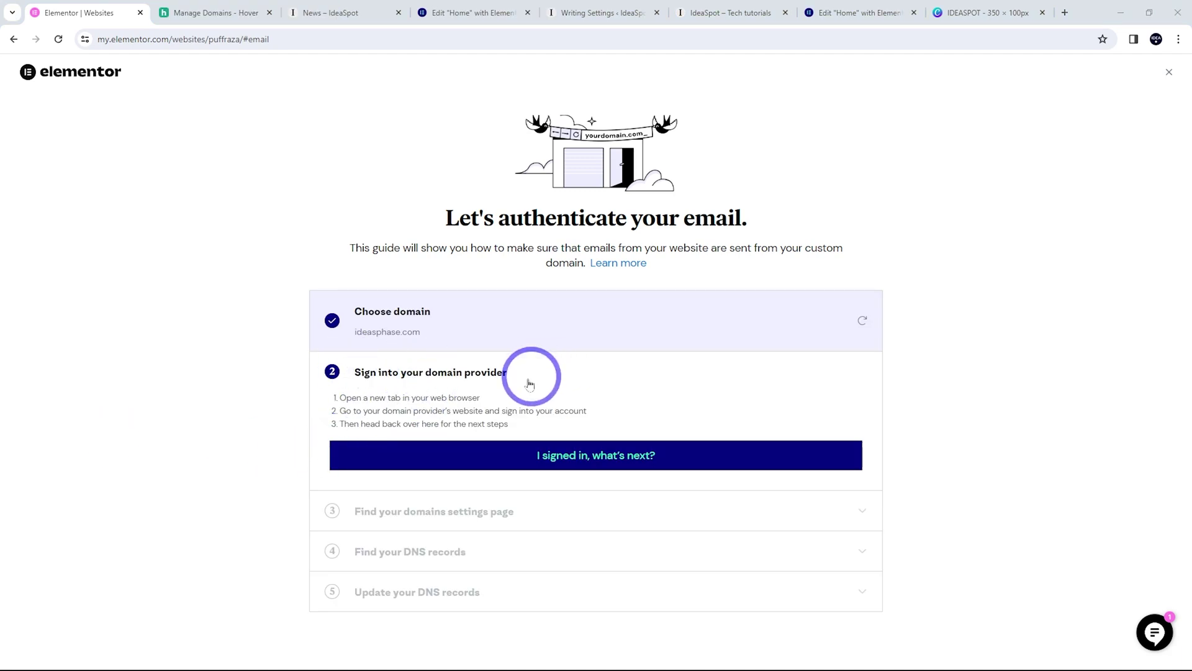
Check Hover's DNS page and confirm each guide step through to the DNS records list
{"action": "left_click", "coordinate": [224, 17]}
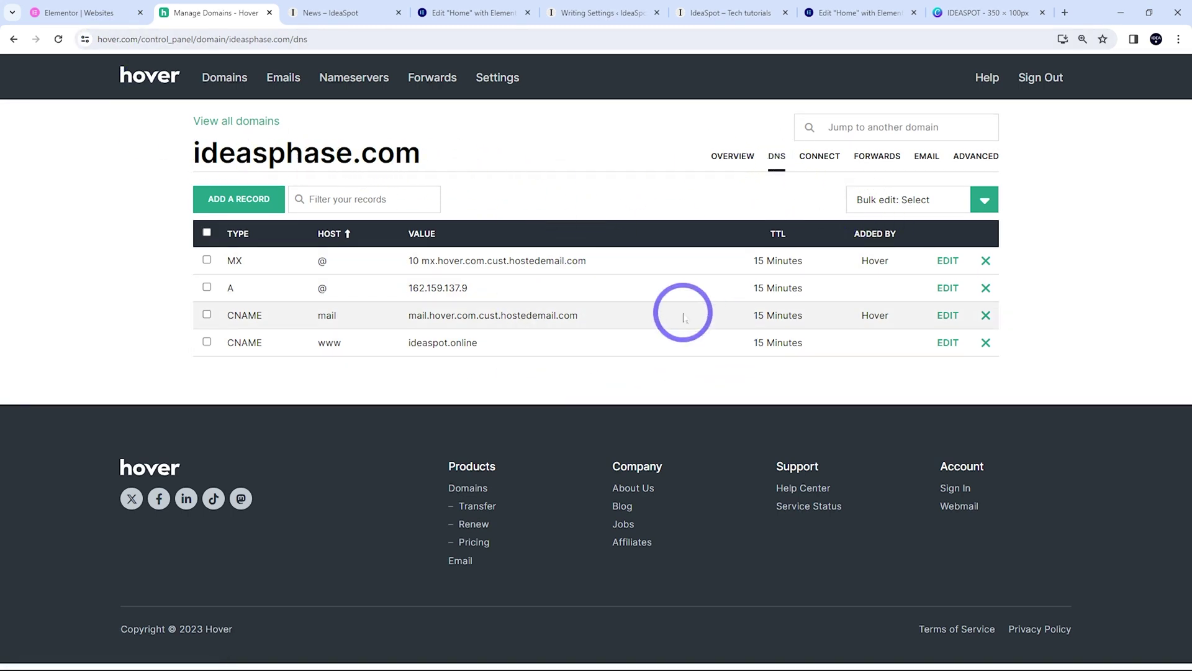
{"action": "left_click", "coordinate": [60, 12]}
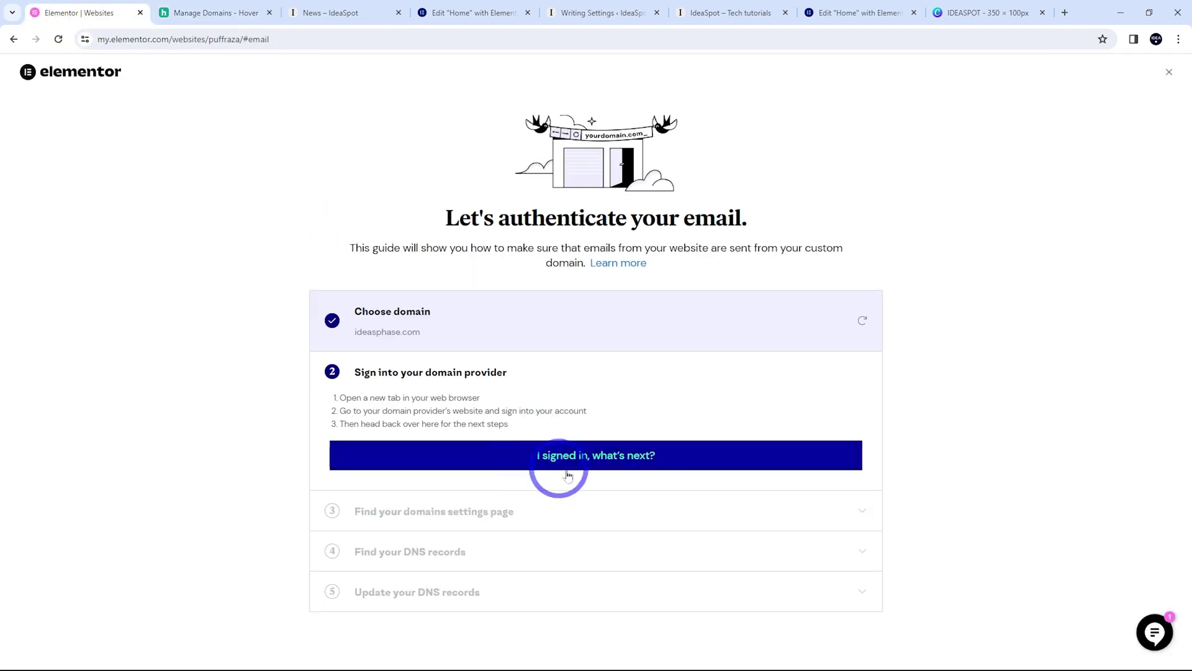
{"action": "left_click", "coordinate": [647, 459]}
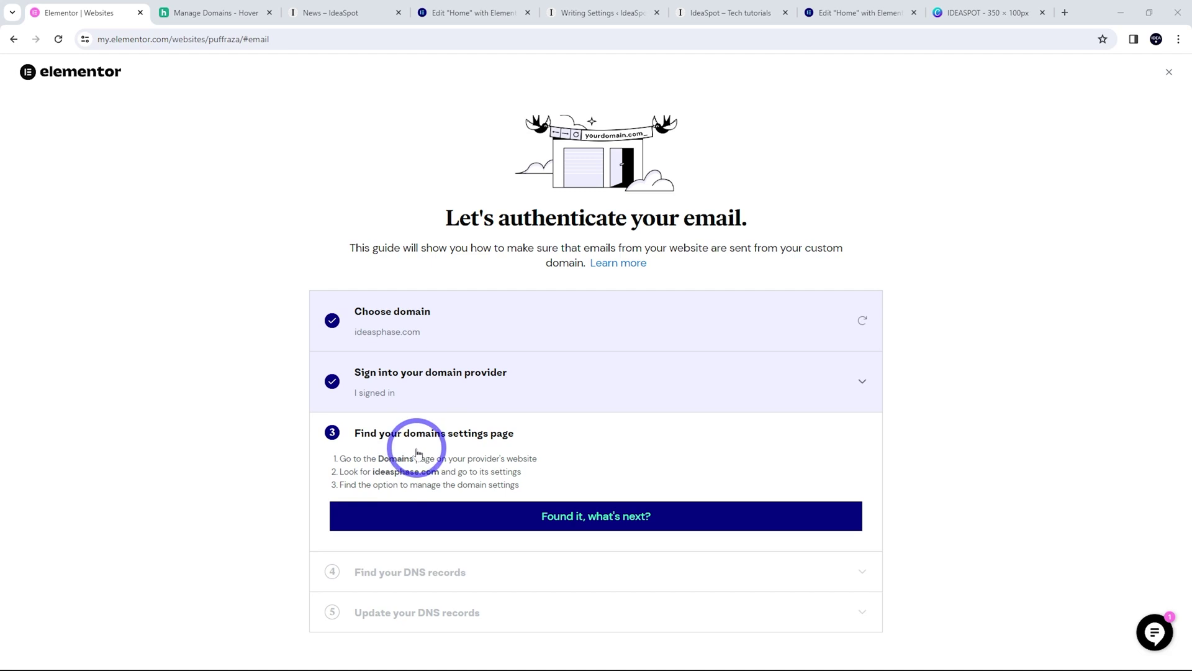
{"action": "left_click", "coordinate": [503, 523]}
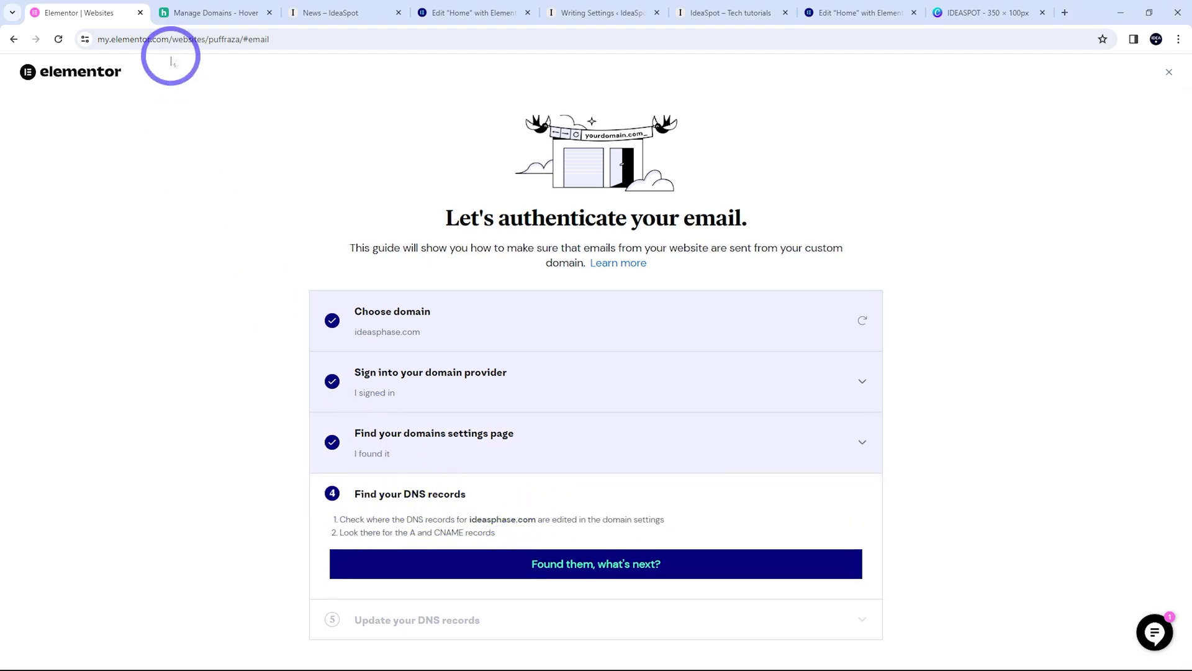
{"action": "left_click", "coordinate": [204, 13]}
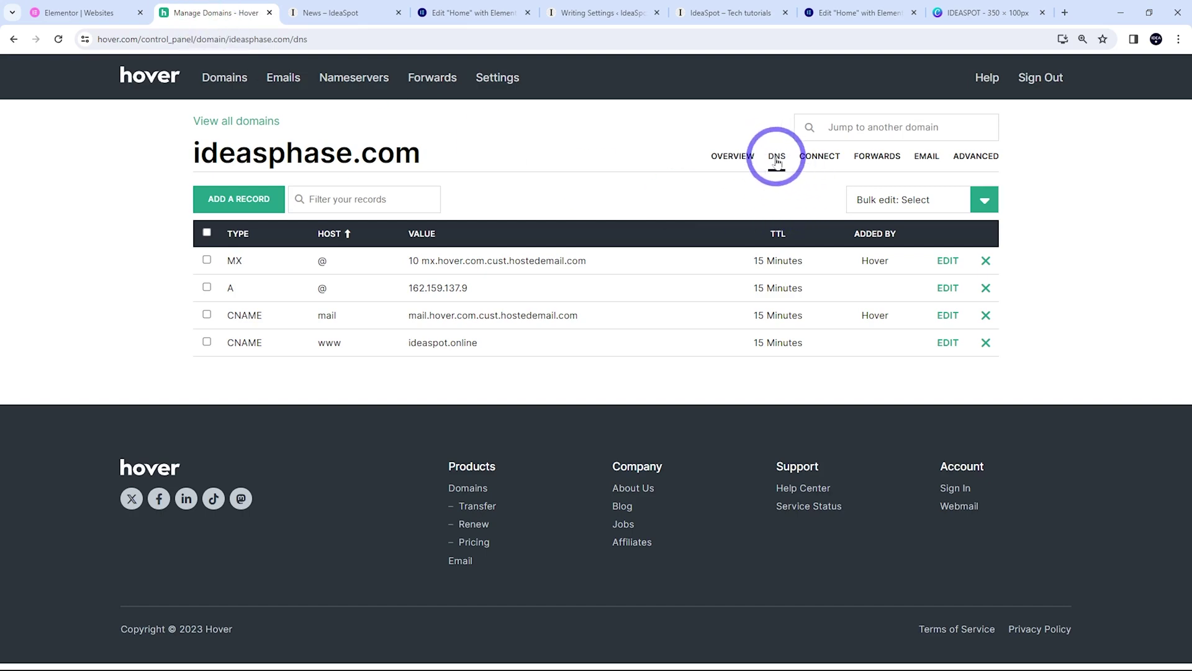
{"action": "left_click", "coordinate": [78, 13]}
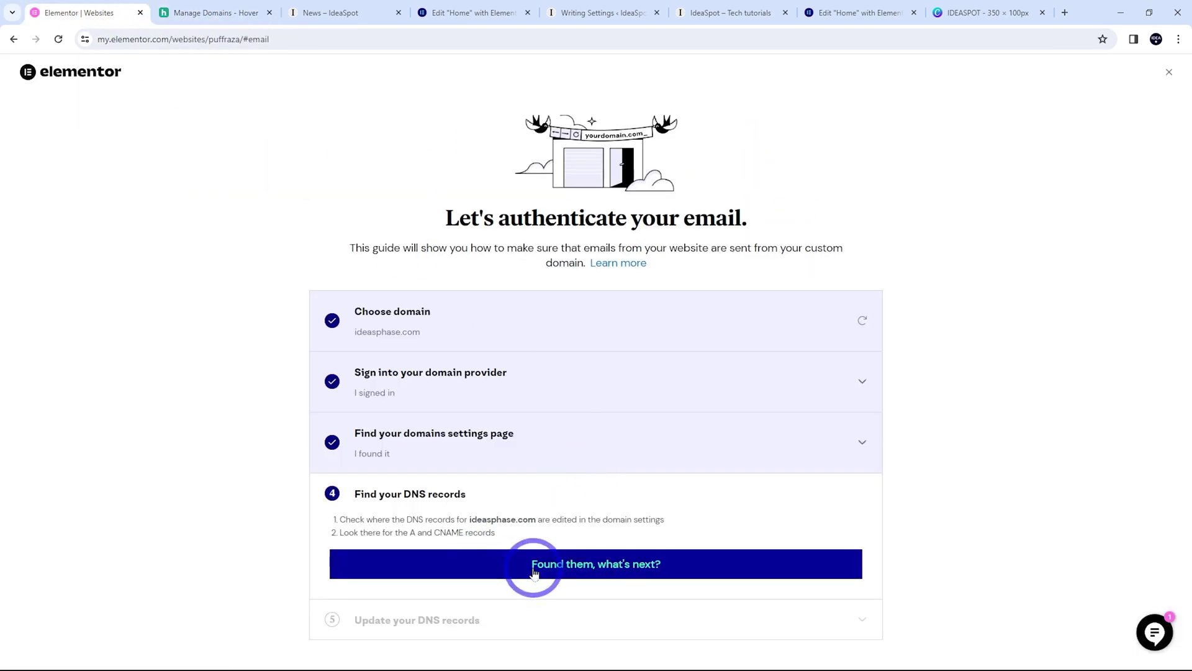
{"action": "left_click", "coordinate": [533, 565]}
{"action": "scroll", "coordinate": [913, 524], "scroll_direction": "down", "scroll_amount": 4}
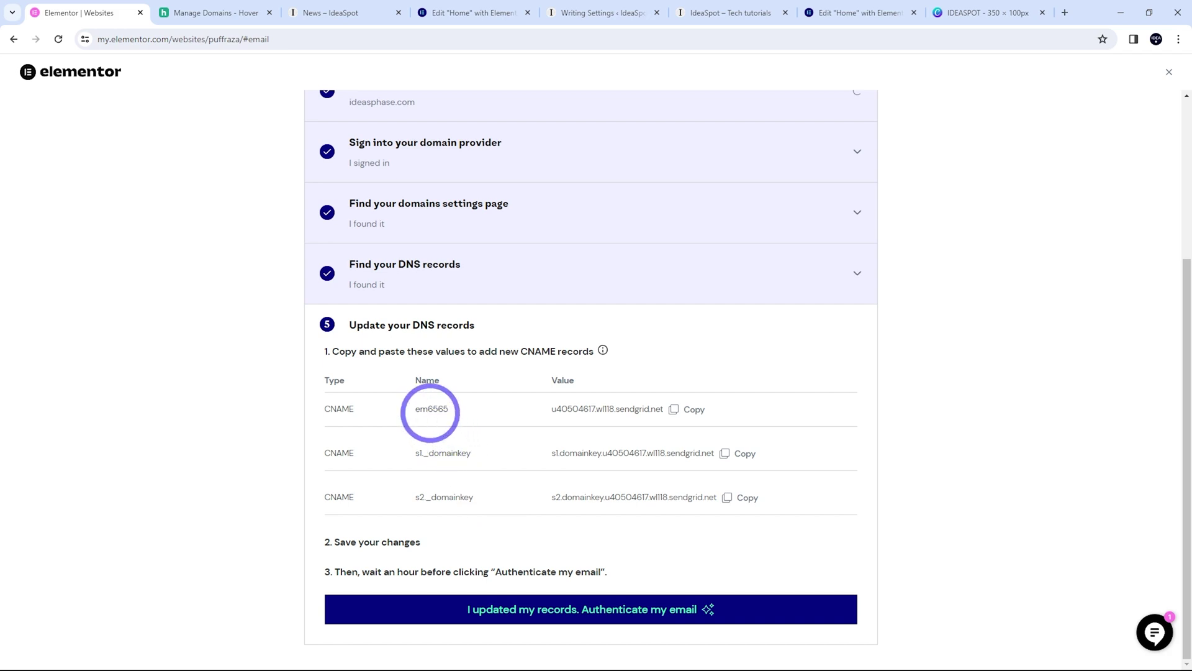
Add the em6565 CNAME record in Hover, pointing to its sendgrid.net target from the guide
{"action": "double_click", "coordinate": [429, 409]}
{"action": "key", "text": "ctrl+c"}
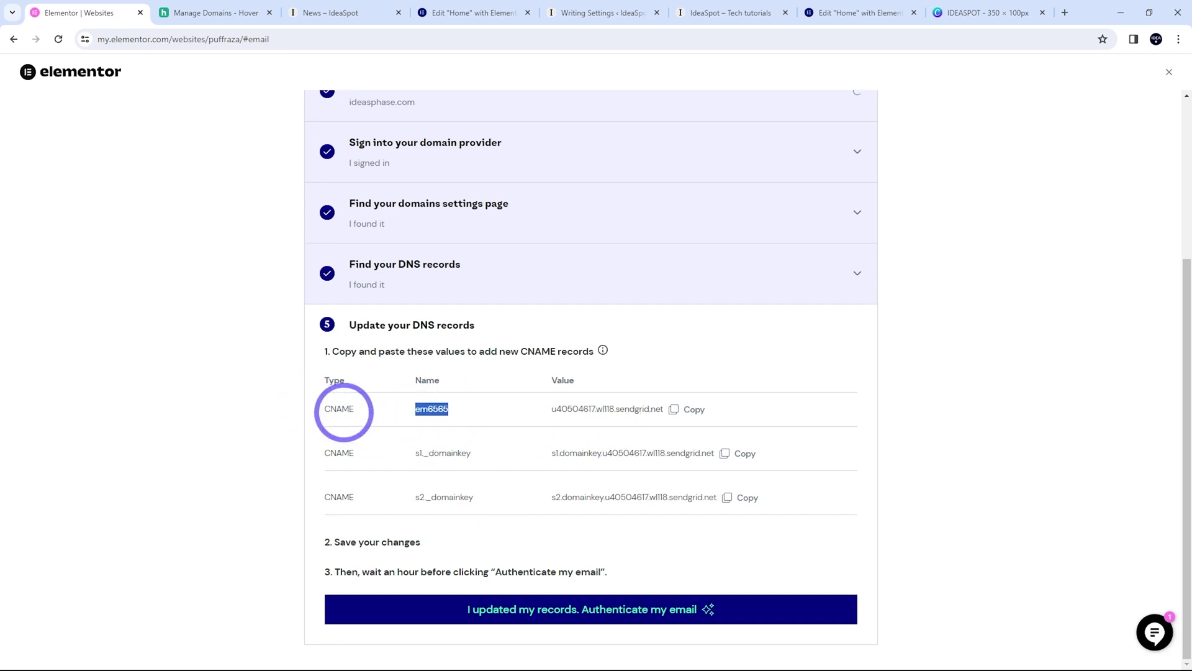
{"action": "left_click", "coordinate": [211, 12]}
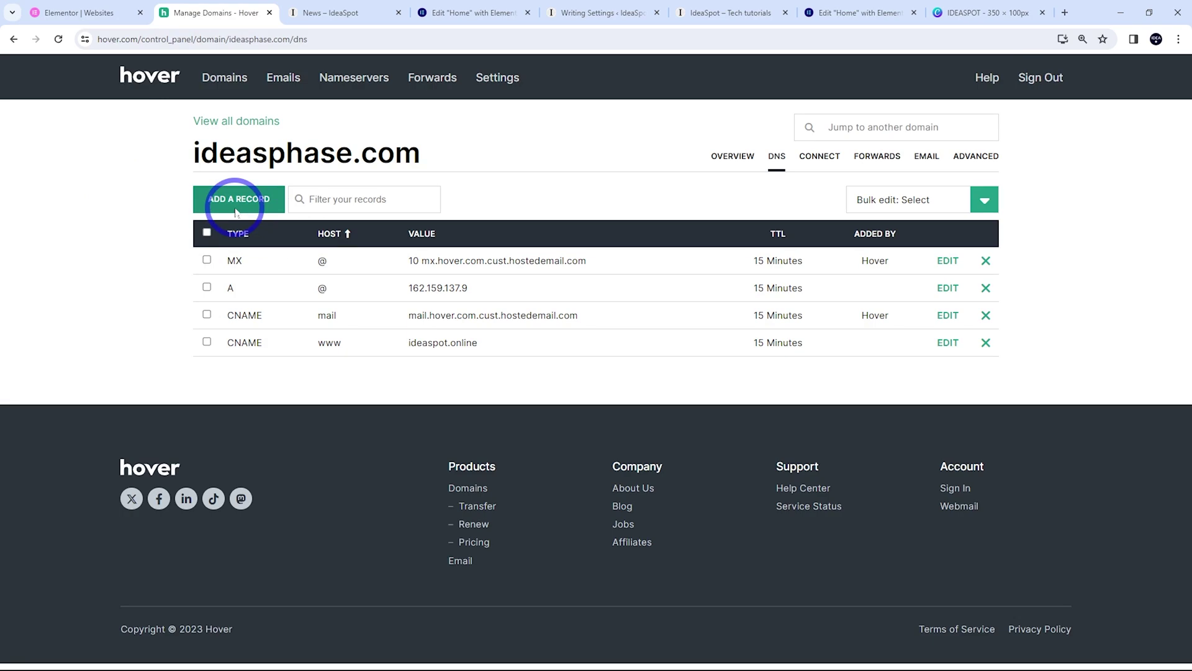
{"action": "left_click", "coordinate": [236, 205]}
{"action": "left_click", "coordinate": [450, 233]}
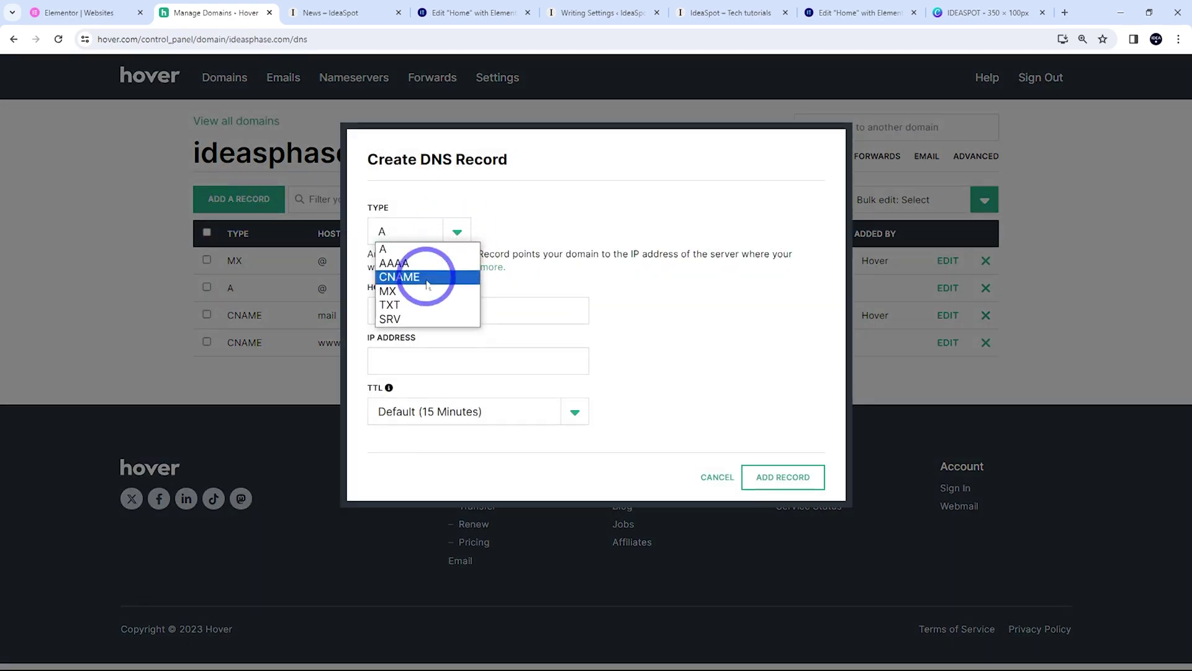
{"action": "left_click", "coordinate": [410, 276]}
{"action": "left_click", "coordinate": [409, 322]}
{"action": "key", "text": "ctrl+v"}
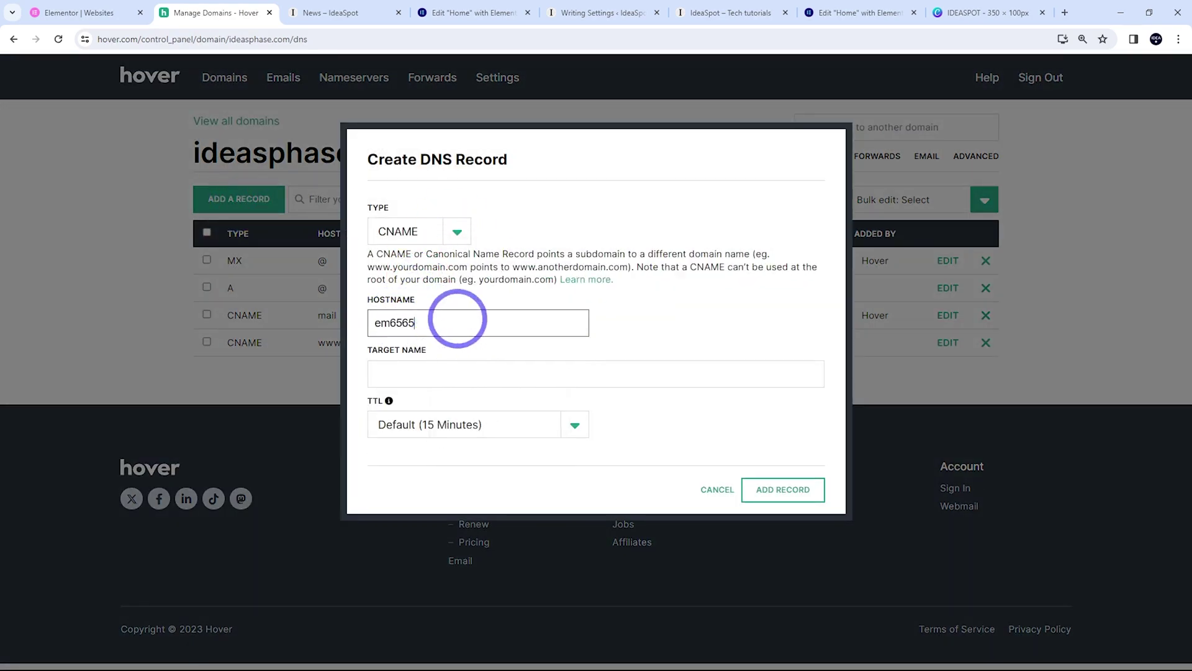
{"action": "left_click", "coordinate": [102, 13]}
{"action": "left_click", "coordinate": [675, 409]}
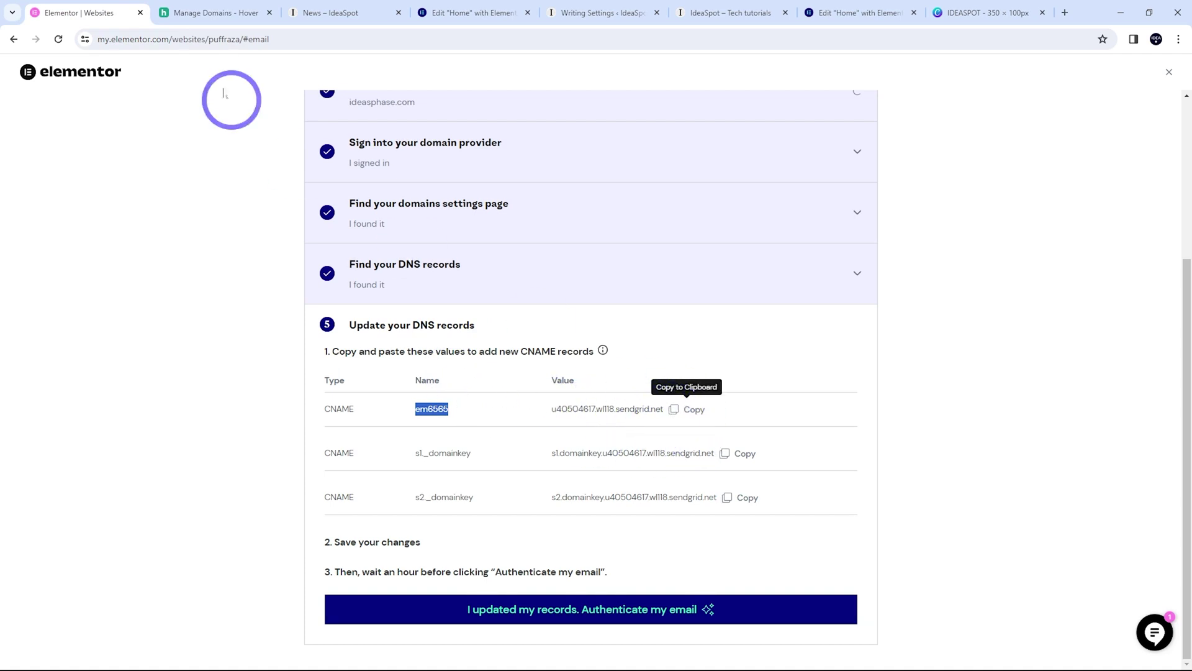
{"action": "left_click", "coordinate": [220, 12]}
{"action": "left_click", "coordinate": [427, 385]}
{"action": "key", "text": "ctrl+v"}
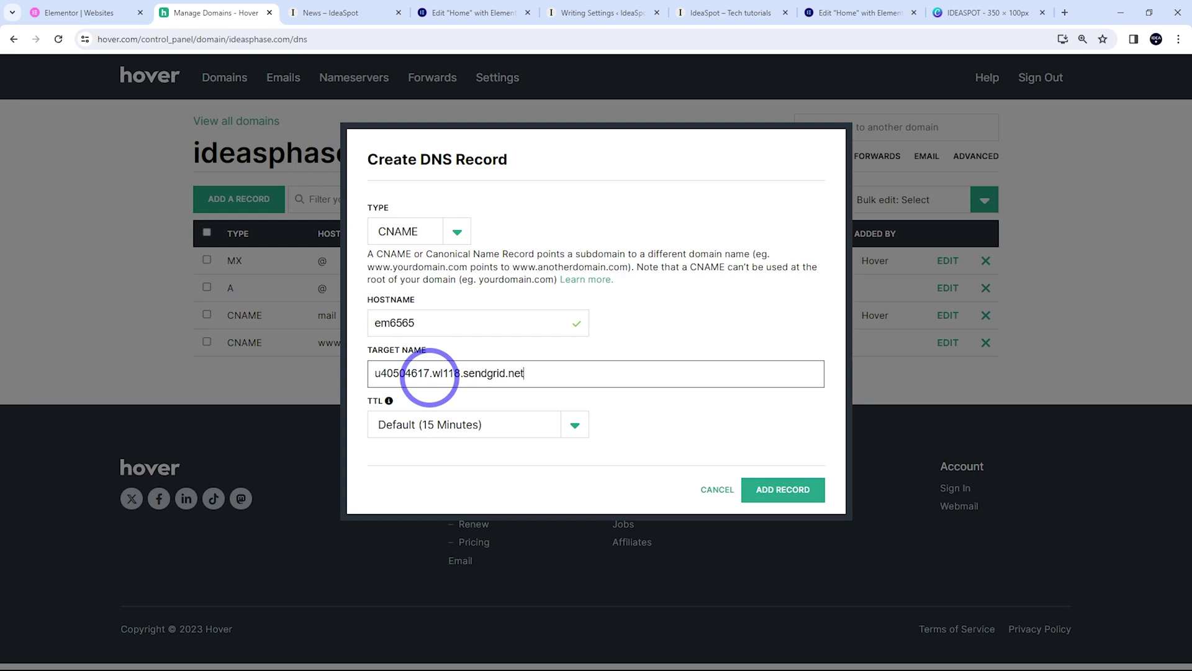
{"action": "left_click", "coordinate": [779, 489]}
Add the s1._domainkey CNAME with its sendgrid.net target, removing a stray leading space from the hostname
{"action": "left_click", "coordinate": [100, 12]}
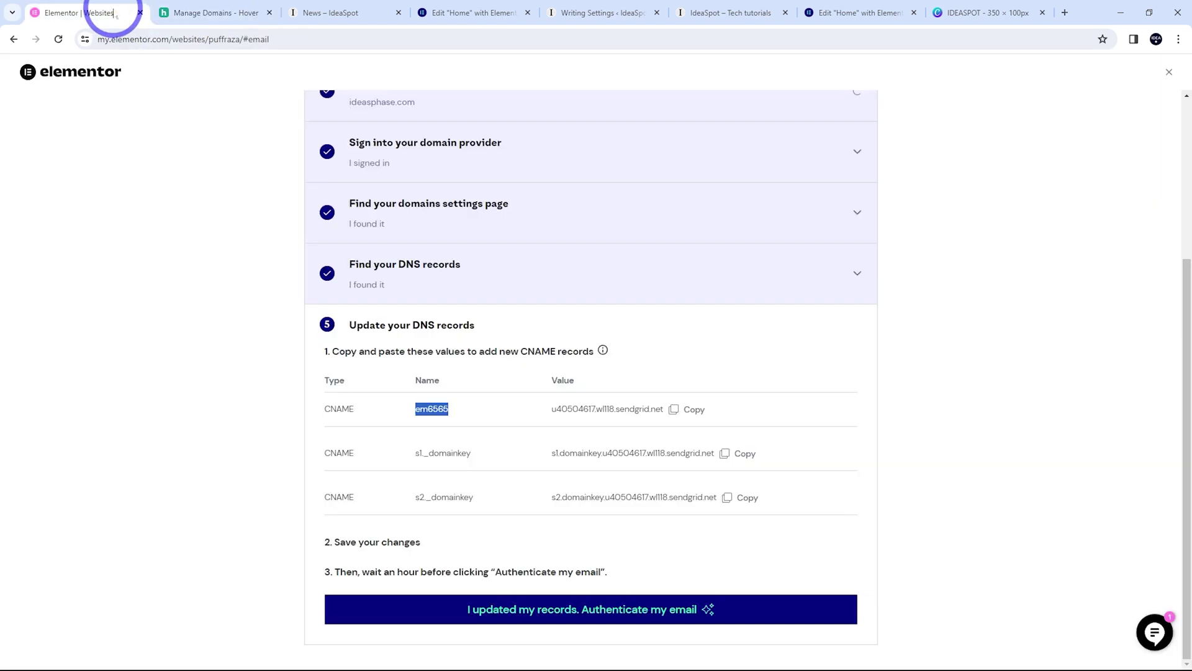
{"action": "left_click_drag", "start_coordinate": [471, 457], "coordinate": [407, 458]}
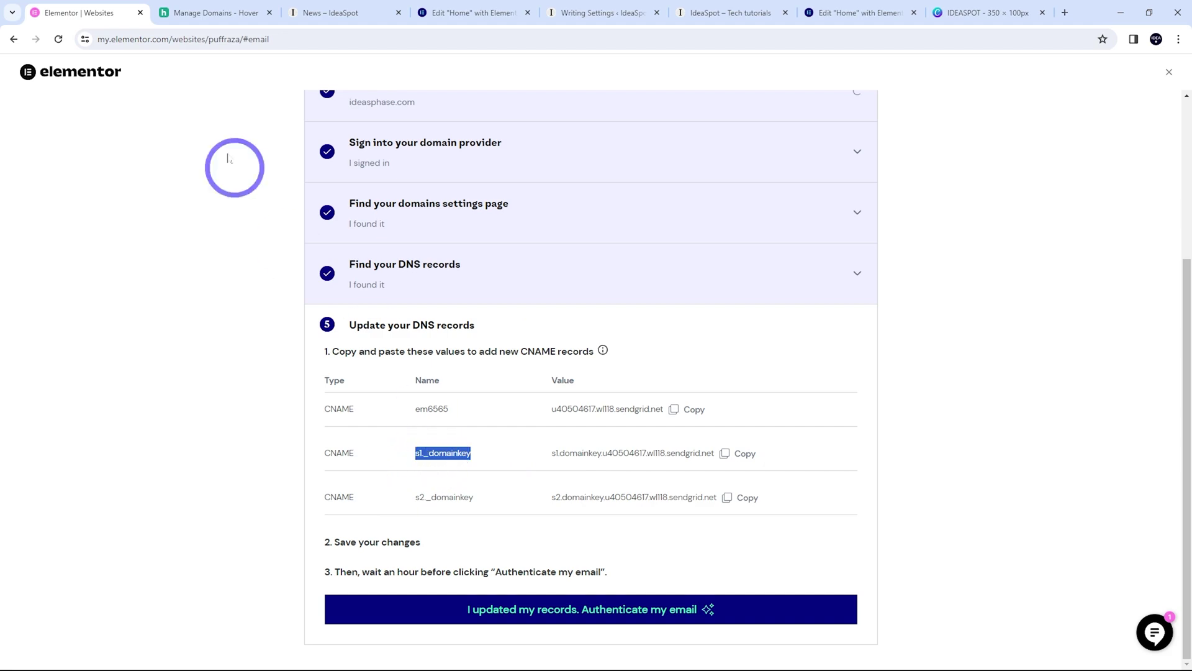
{"action": "left_click", "coordinate": [214, 13]}
{"action": "left_click", "coordinate": [272, 214]}
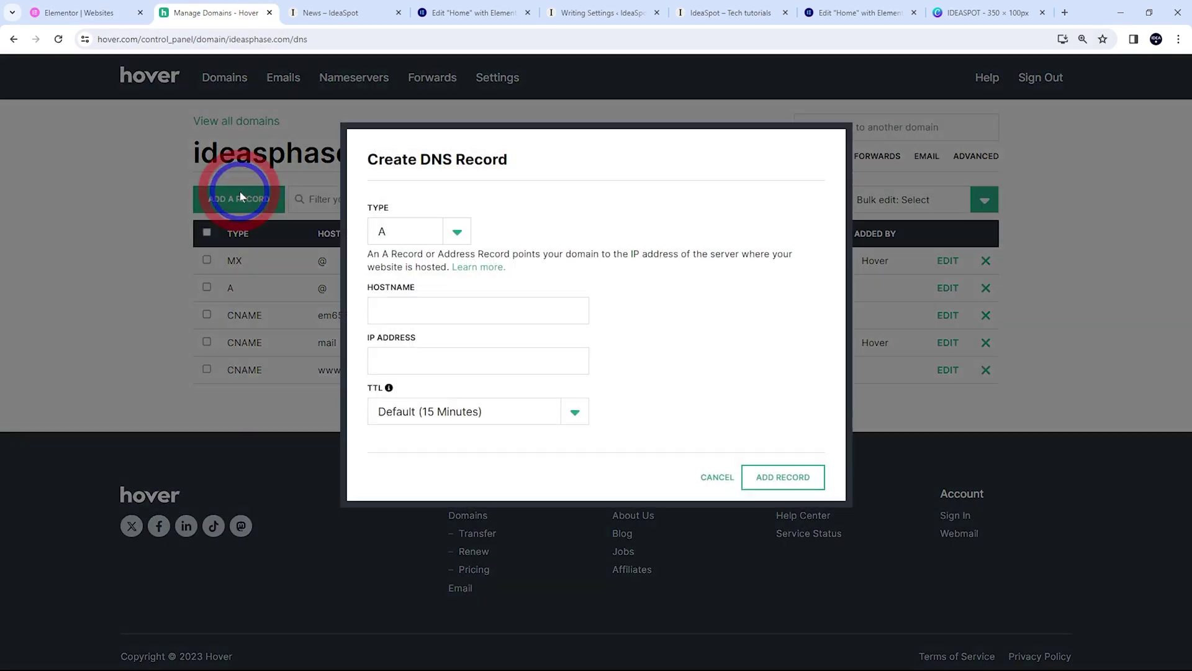
{"action": "left_click", "coordinate": [403, 230]}
{"action": "left_click", "coordinate": [401, 275]}
{"action": "left_click", "coordinate": [407, 312]}
{"action": "key", "text": "ctrl+v"}
{"action": "left_click", "coordinate": [69, 12]}
{"action": "left_click", "coordinate": [739, 454]}
{"action": "left_click", "coordinate": [227, 12]}
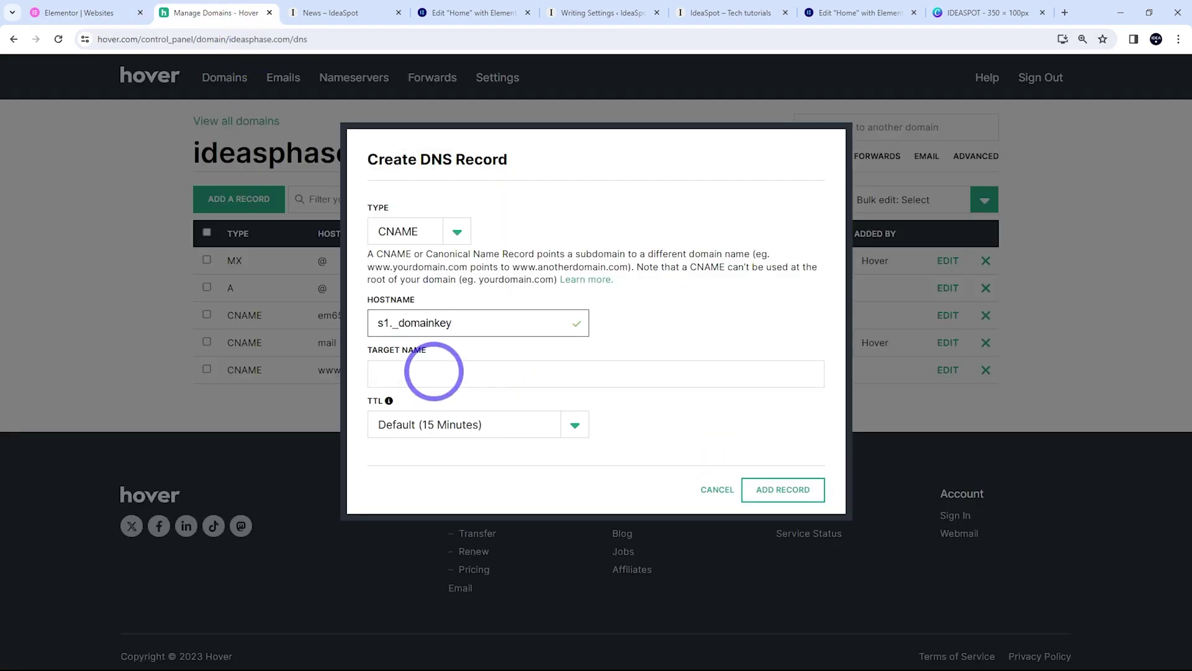
{"action": "left_click", "coordinate": [433, 371]}
{"action": "key", "text": "ctrl+v"}
{"action": "left_click", "coordinate": [781, 488]}
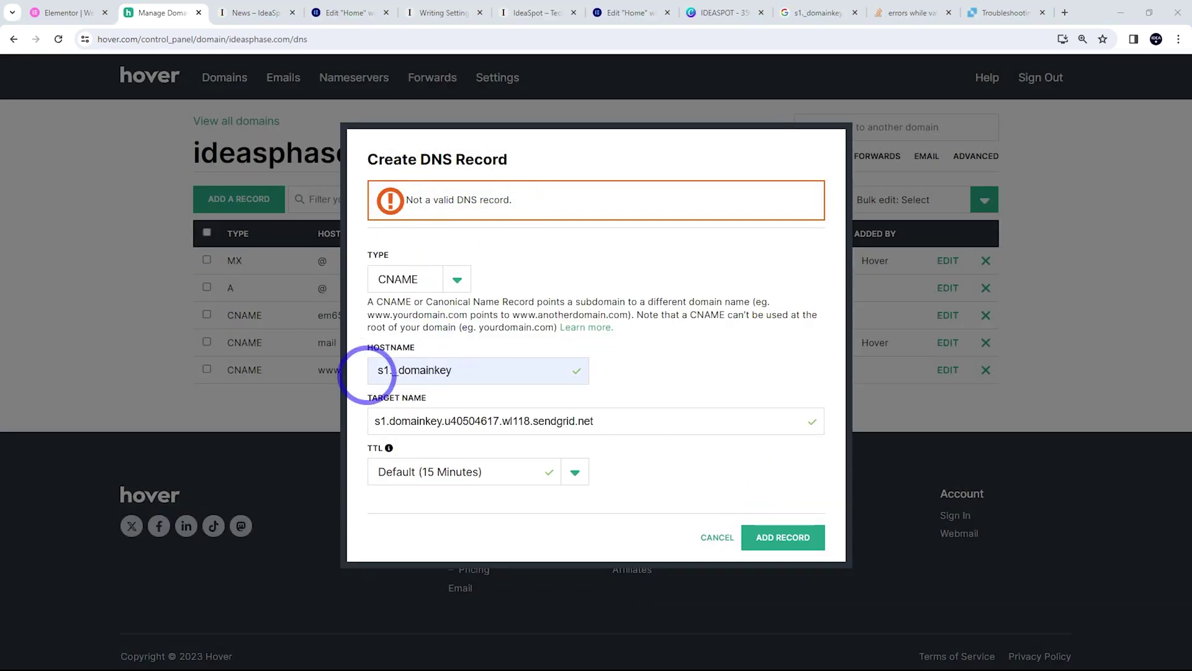
{"action": "left_click", "coordinate": [377, 371]}
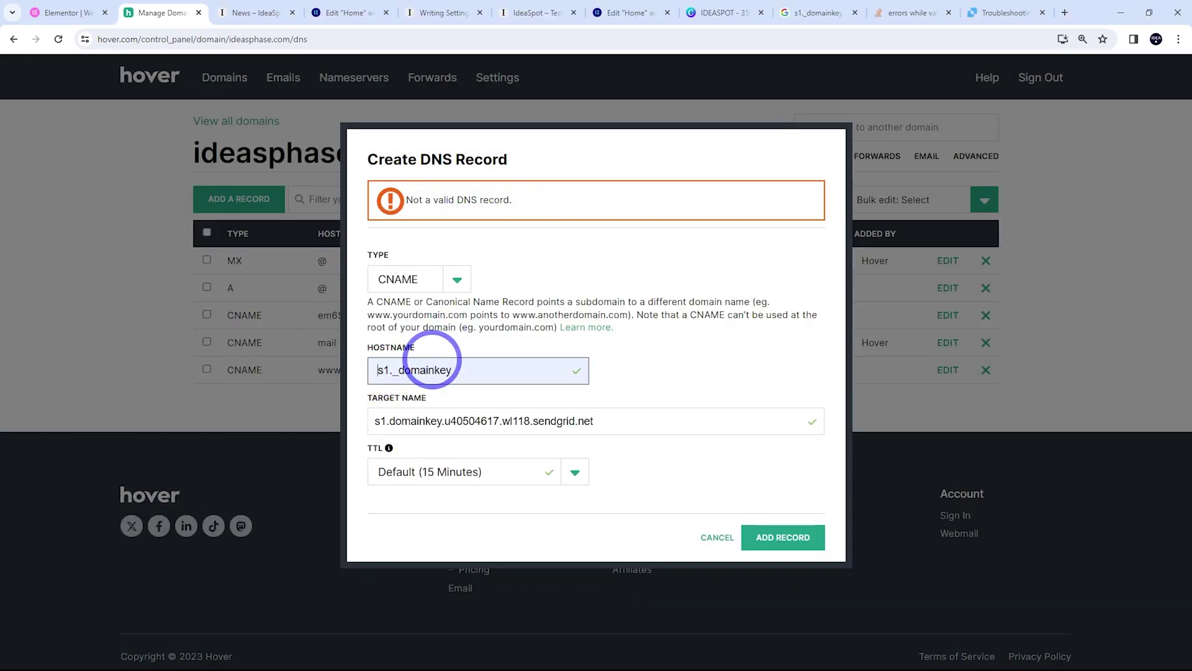
{"action": "key", "text": "BackSpace"}
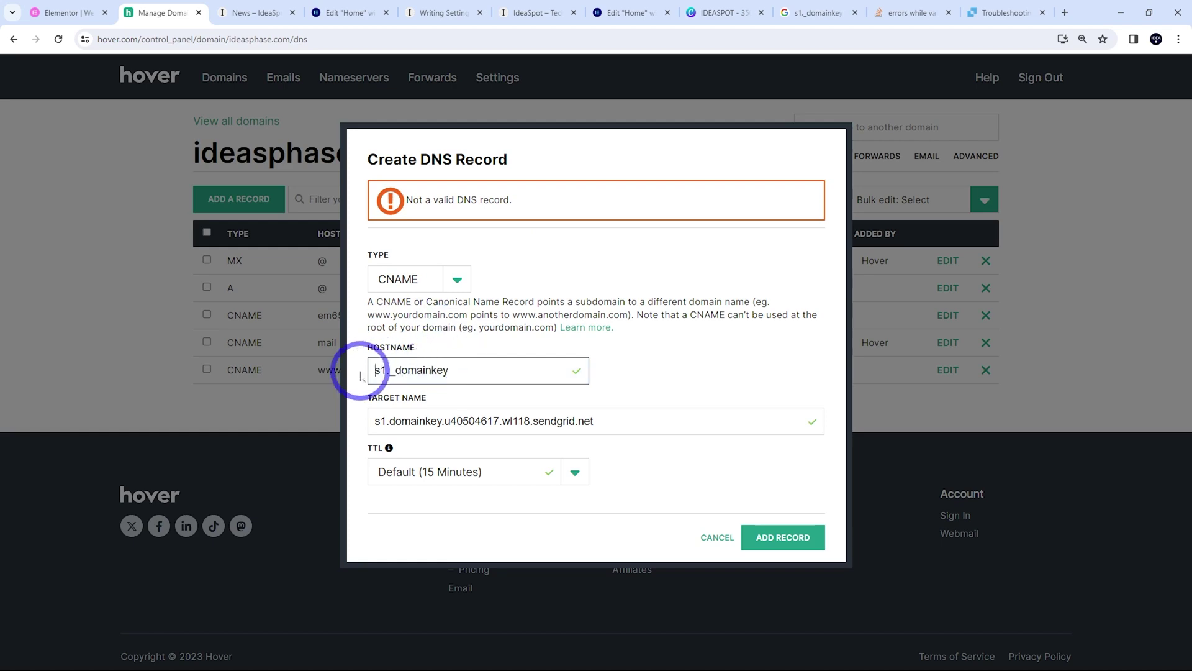
{"action": "left_click", "coordinate": [764, 540]}
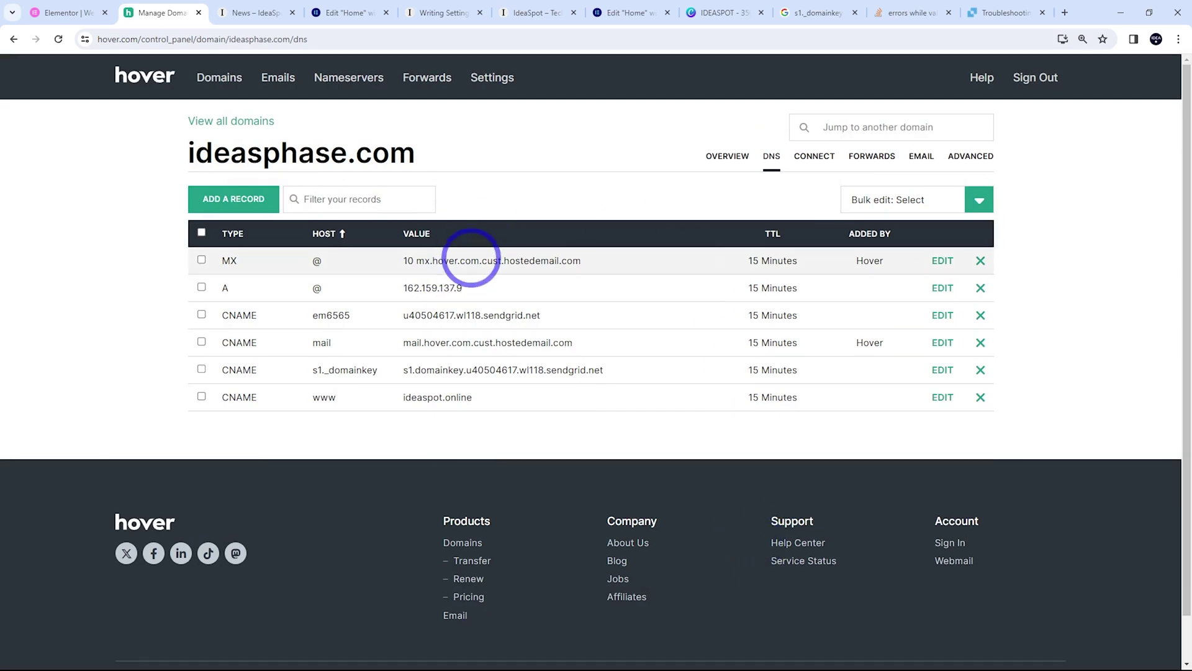
Start a new CNAME record with hostname s2._domainkey, correcting the dot after s2
{"action": "left_click", "coordinate": [74, 12]}
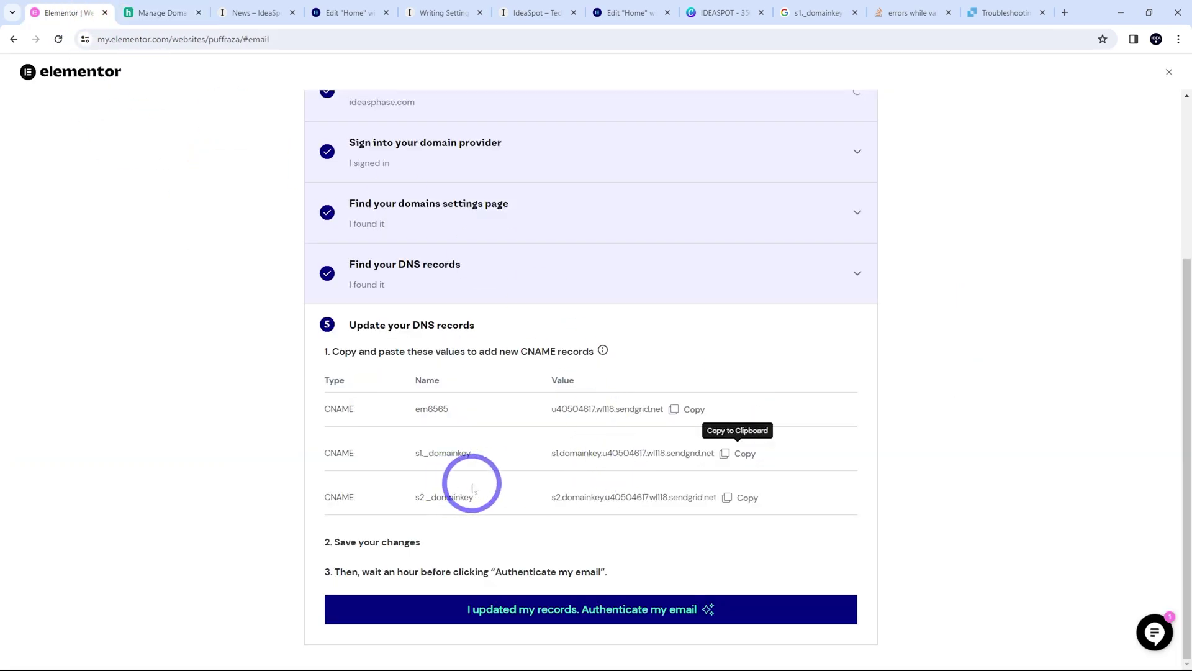
{"action": "left_click_drag", "start_coordinate": [481, 497], "coordinate": [392, 500]}
{"action": "left_click", "coordinate": [149, 12]}
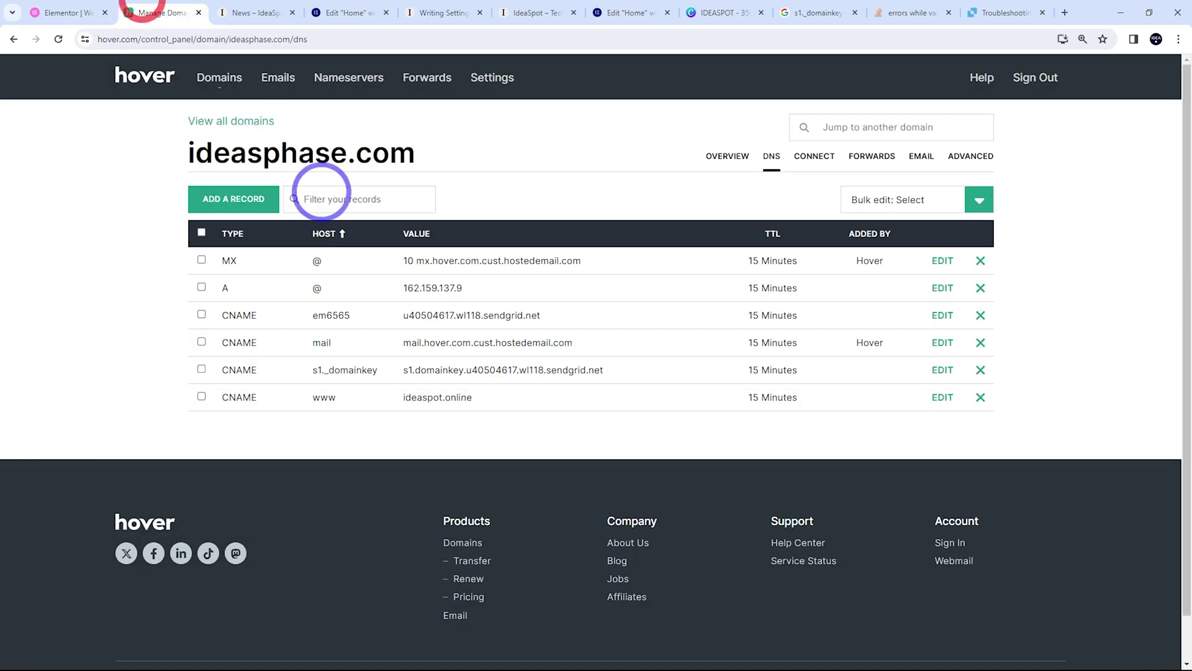
{"action": "left_click", "coordinate": [238, 204]}
{"action": "left_click", "coordinate": [433, 234]}
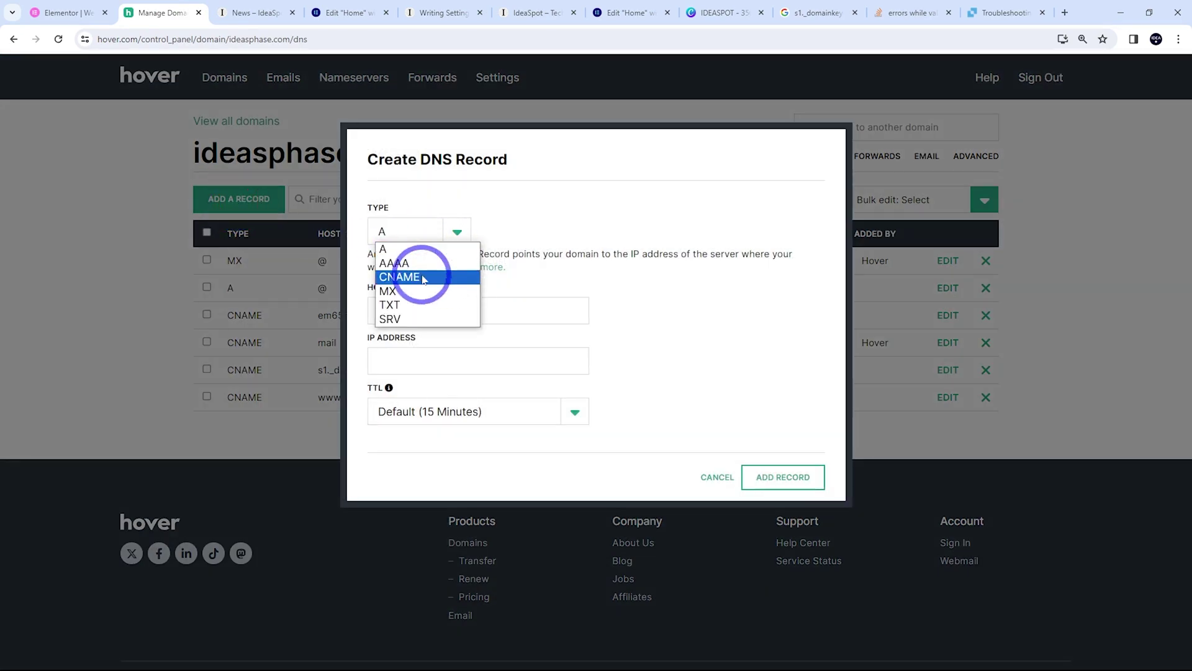
{"action": "left_click", "coordinate": [426, 260]}
{"action": "left_click", "coordinate": [410, 325]}
{"action": "key", "text": "ctrl+v"}
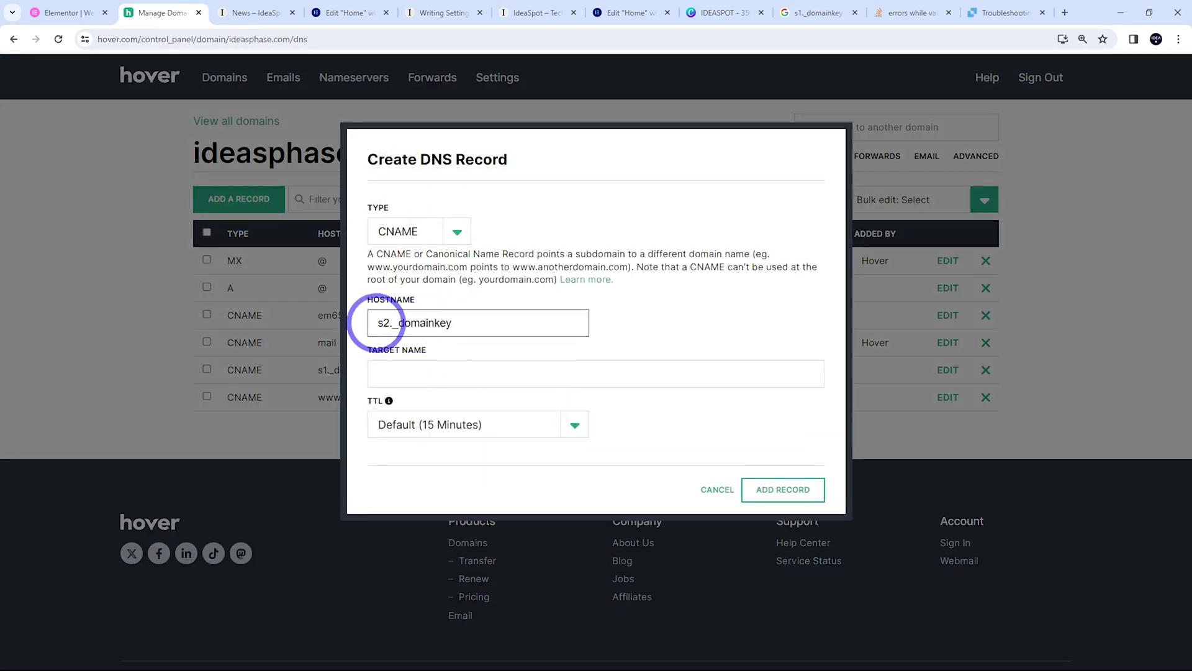
{"action": "left_click", "coordinate": [379, 322]}
{"action": "type", "text": "."}
Point it to s2.domainkey.u40504617.wl118.sendgrid.net, save the record, and go back to the guide
{"action": "left_click", "coordinate": [58, 13]}
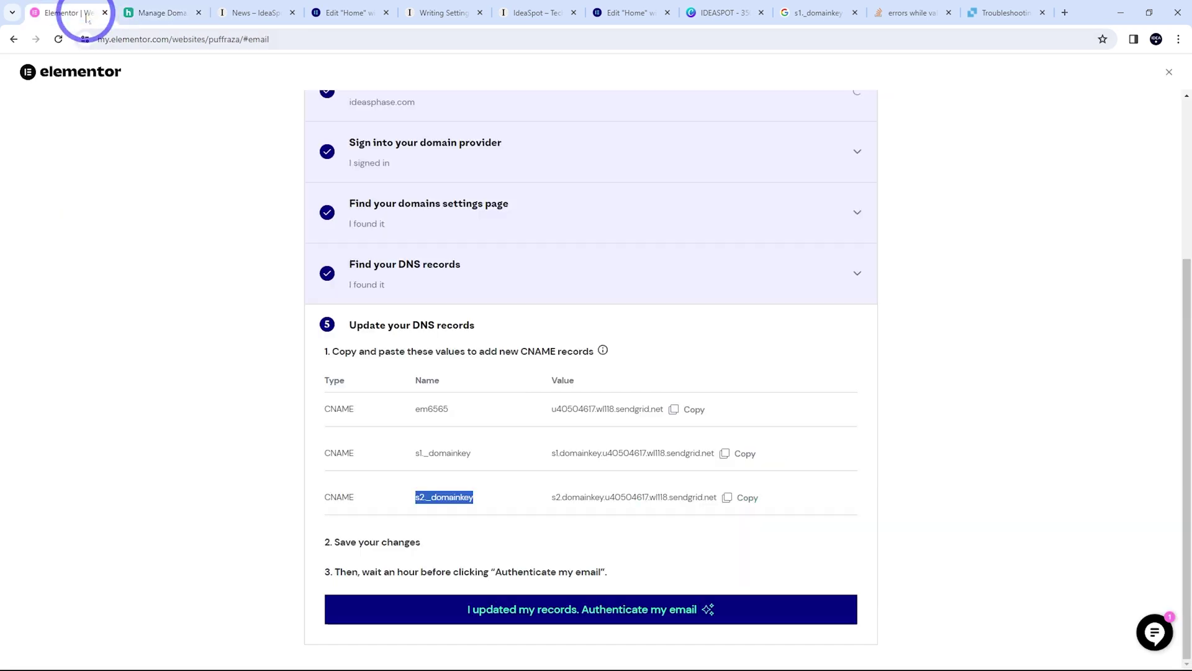
{"action": "left_click", "coordinate": [726, 497]}
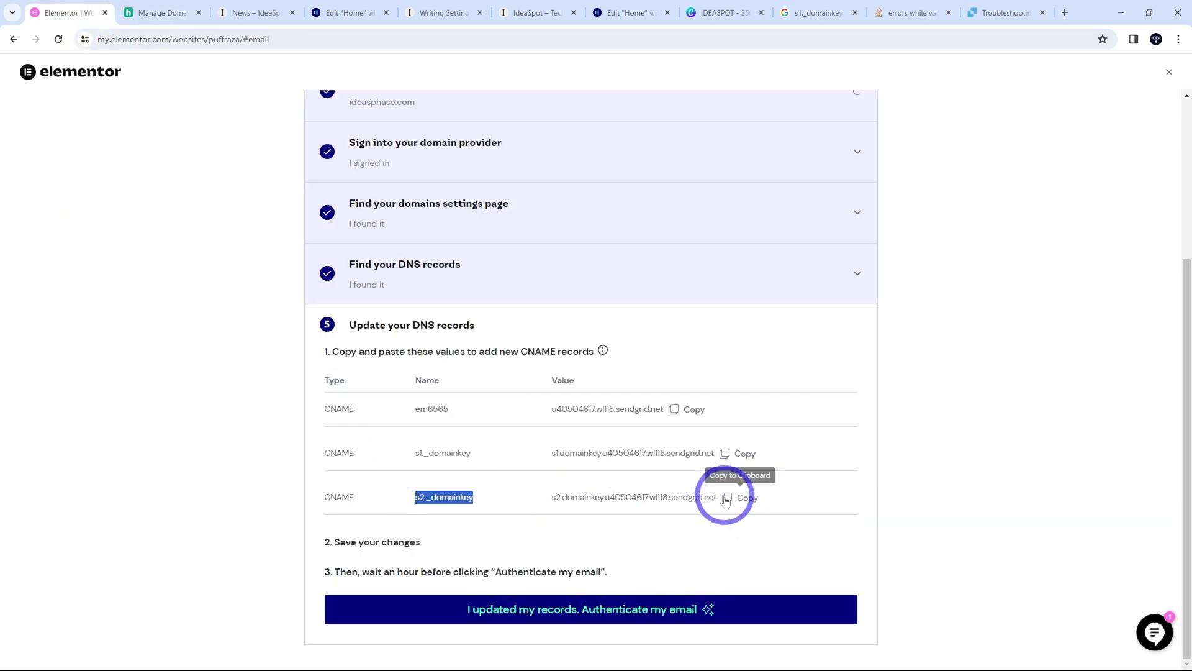
{"action": "left_click", "coordinate": [176, 13]}
{"action": "left_click", "coordinate": [399, 372]}
{"action": "key", "text": "ctrl+v"}
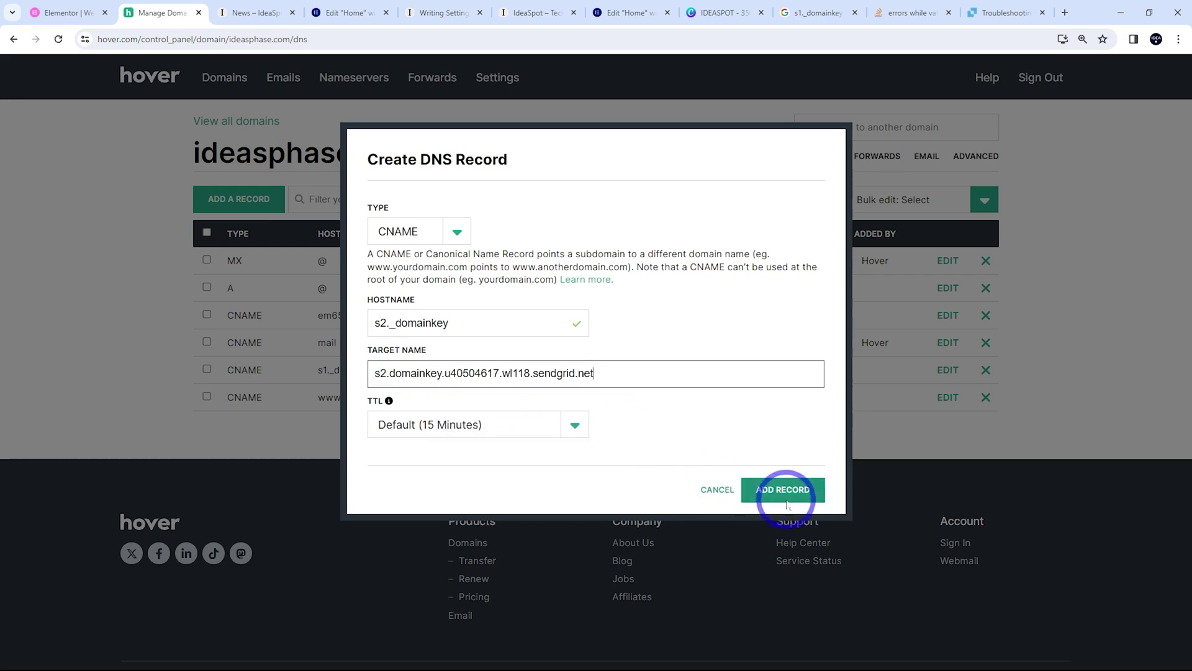
{"action": "left_click", "coordinate": [786, 499]}
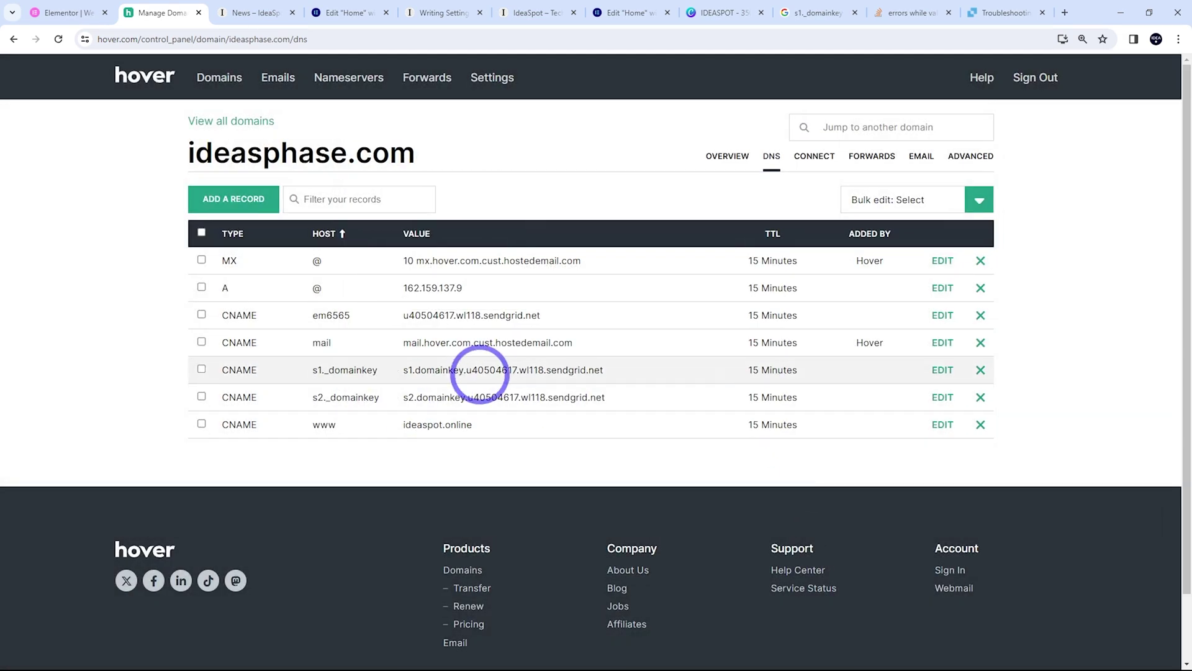
{"action": "left_click", "coordinate": [57, 13]}
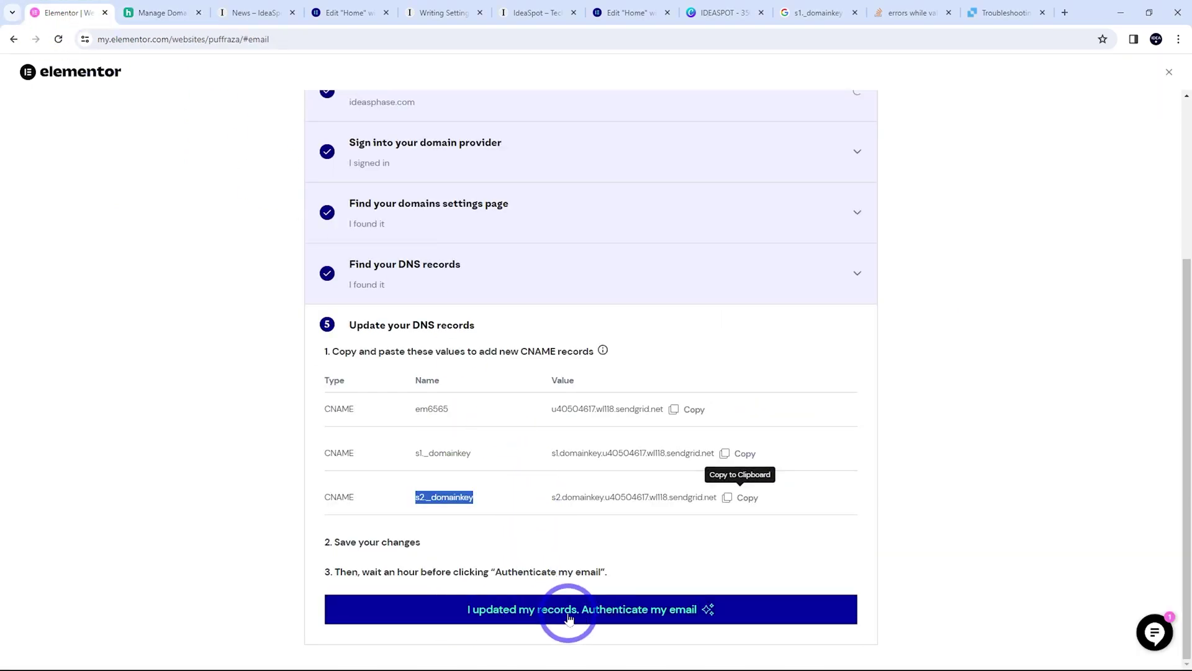
Authenticate ideasphase.com email with the updated records and view the business email provider options
{"action": "left_click", "coordinate": [646, 617]}
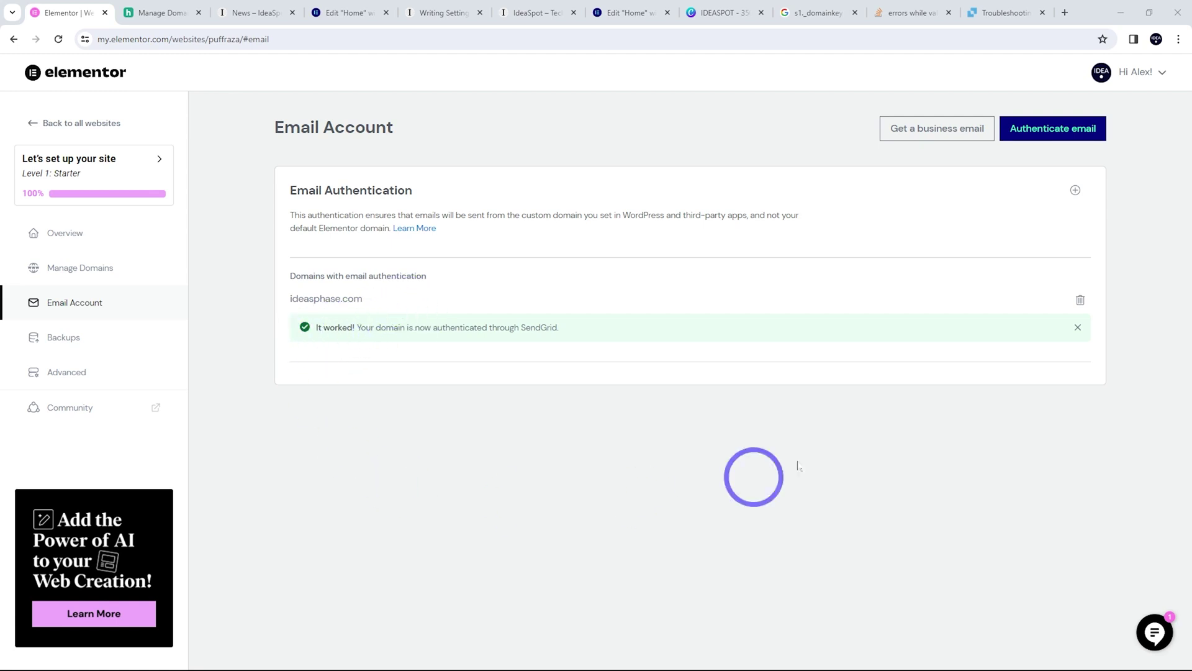
{"action": "left_click", "coordinate": [911, 140]}
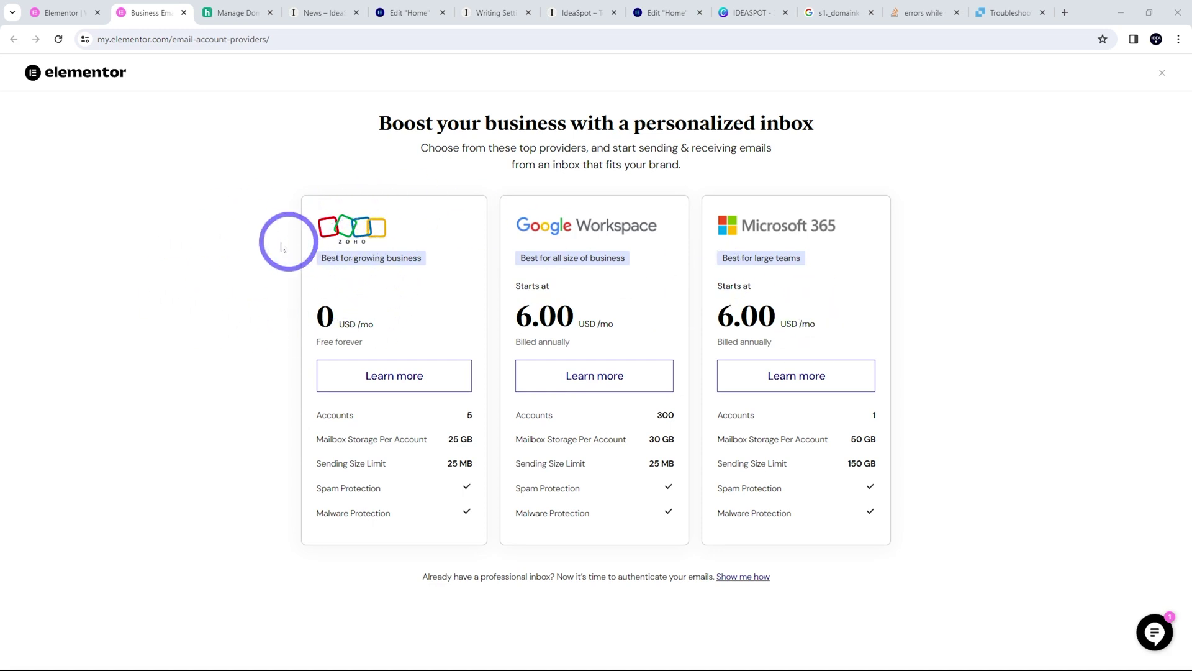
{"action": "left_click", "coordinate": [395, 377]}
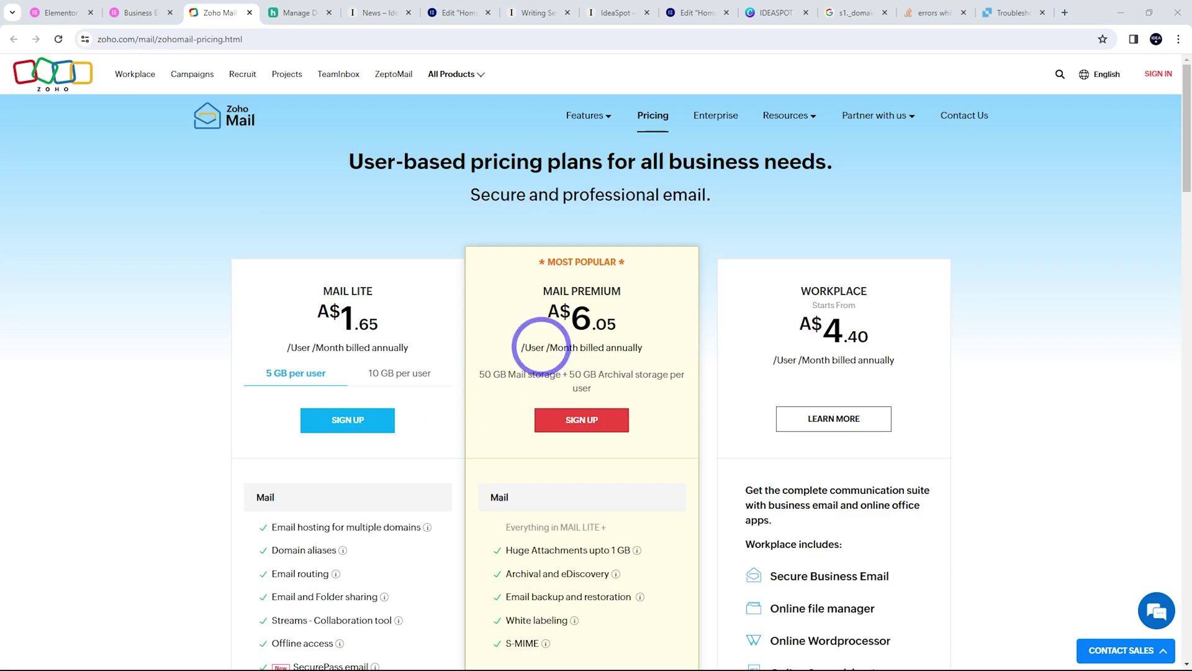
{"action": "scroll", "coordinate": [540, 368], "scroll_direction": "down", "scroll_amount": 15}
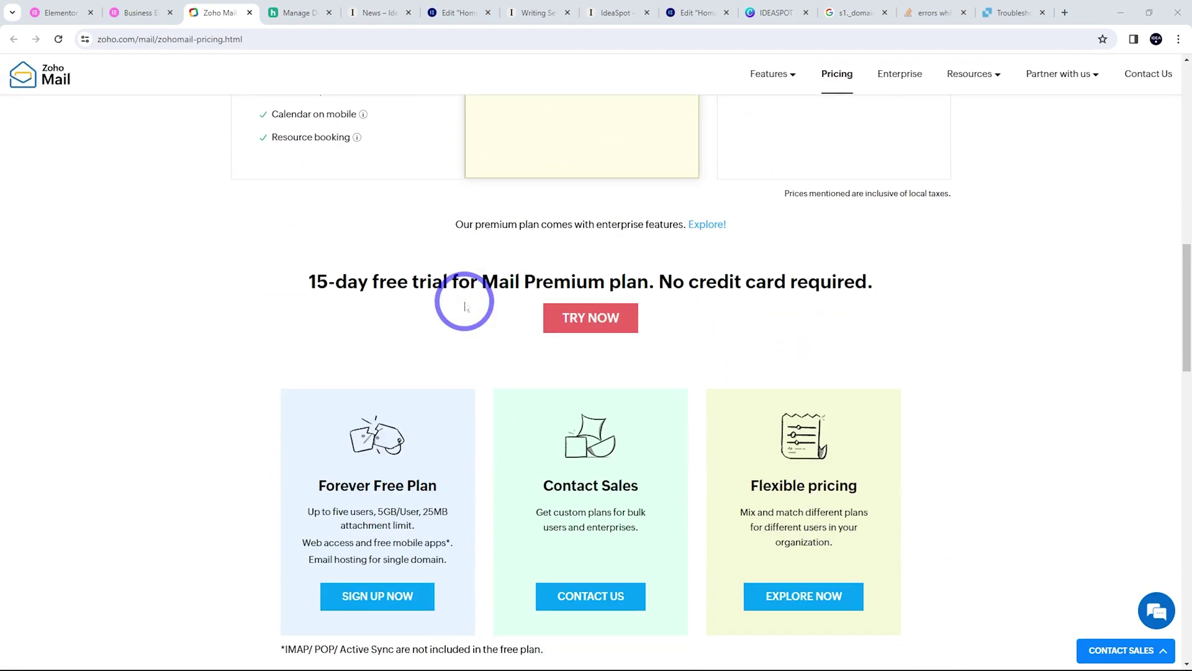
{"action": "scroll", "coordinate": [320, 348], "scroll_direction": "down", "scroll_amount": 3}
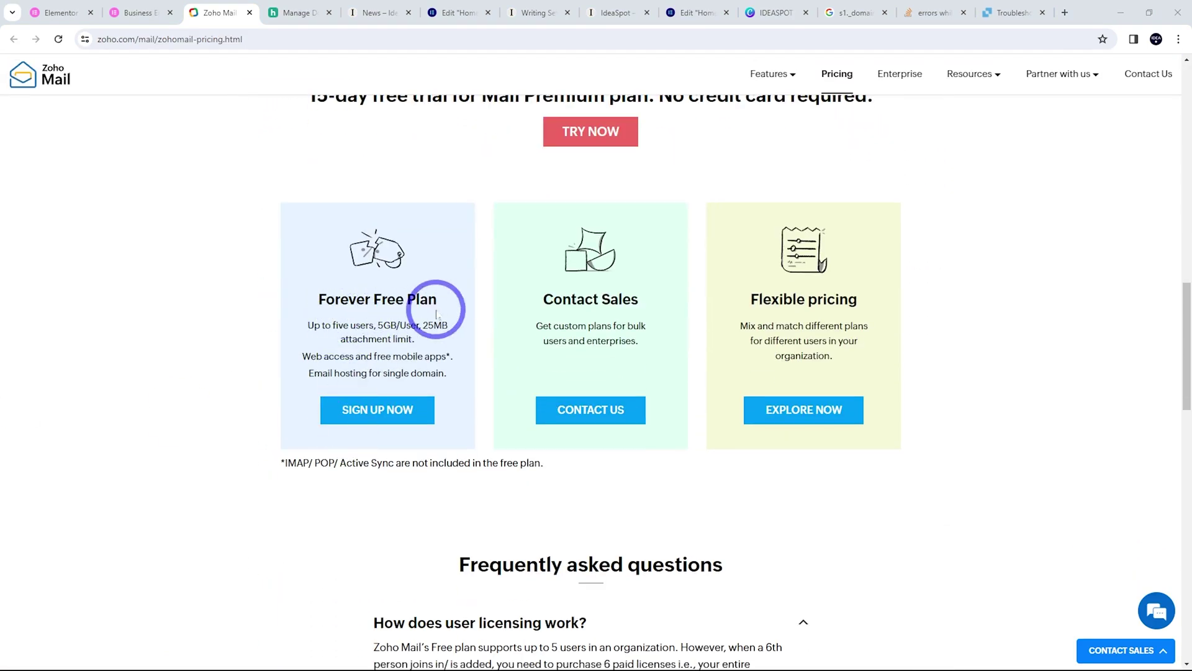
{"action": "left_click", "coordinate": [367, 413]}
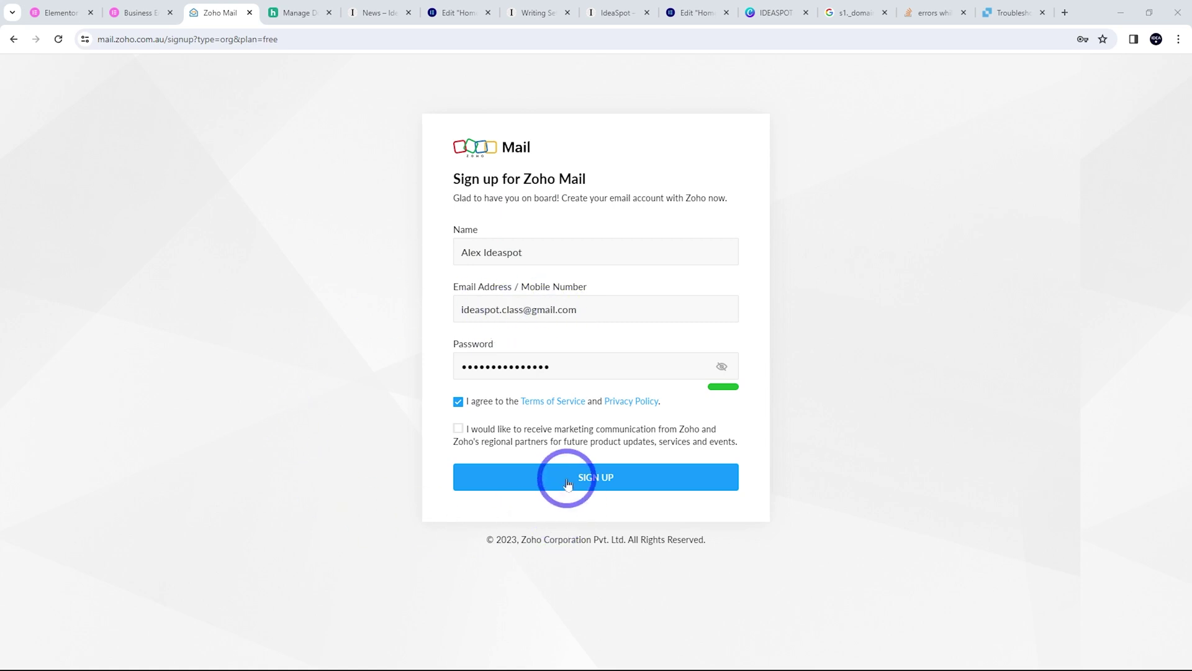
{"action": "left_click", "coordinate": [567, 481]}
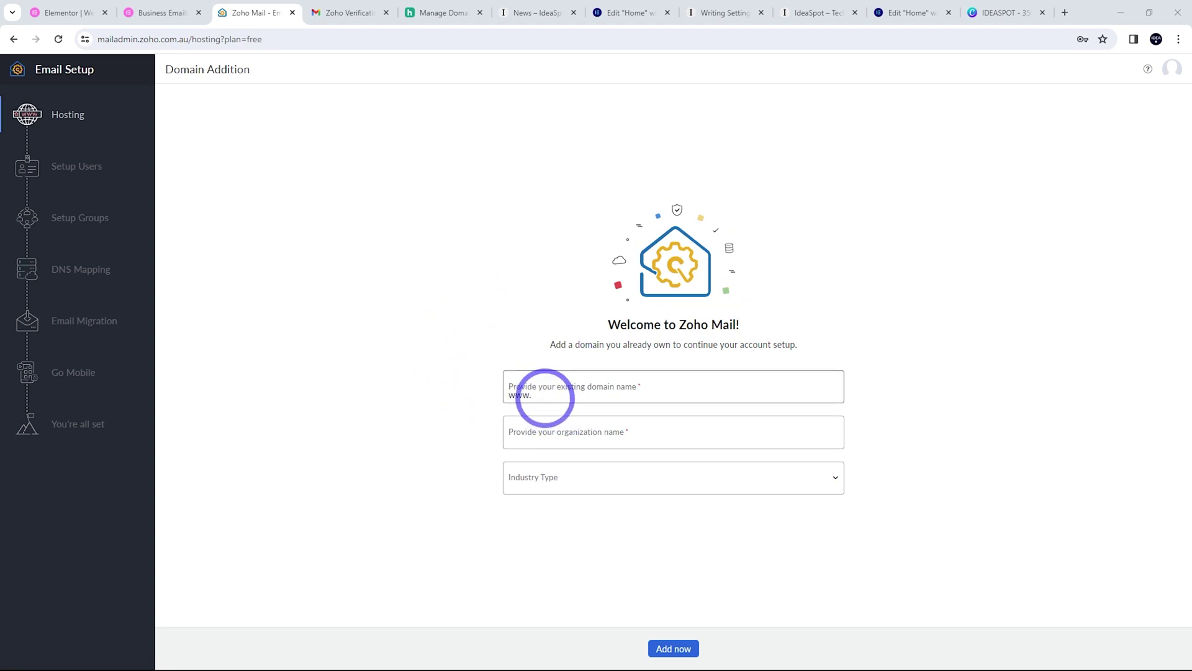
{"action": "left_click", "coordinate": [545, 397]}
{"action": "key", "text": "ctrl+v"}
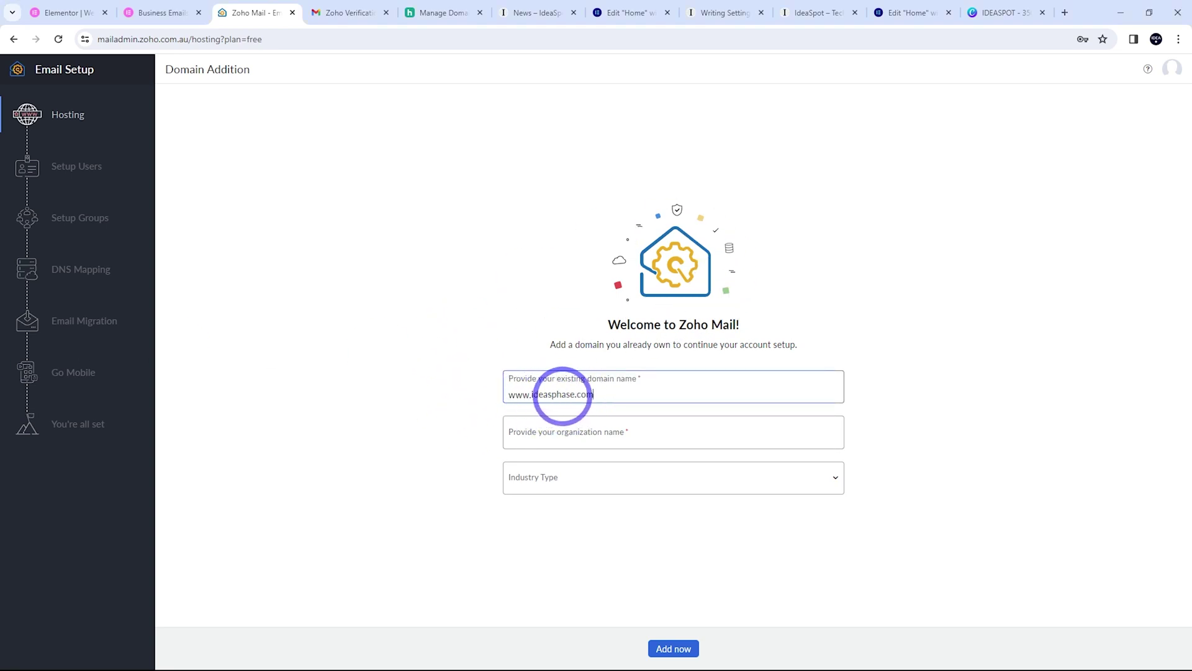
Add ideasphase.com for organization Ideaspot in Media & Entertainment and proceed to domain verification
{"action": "left_click", "coordinate": [570, 432]}
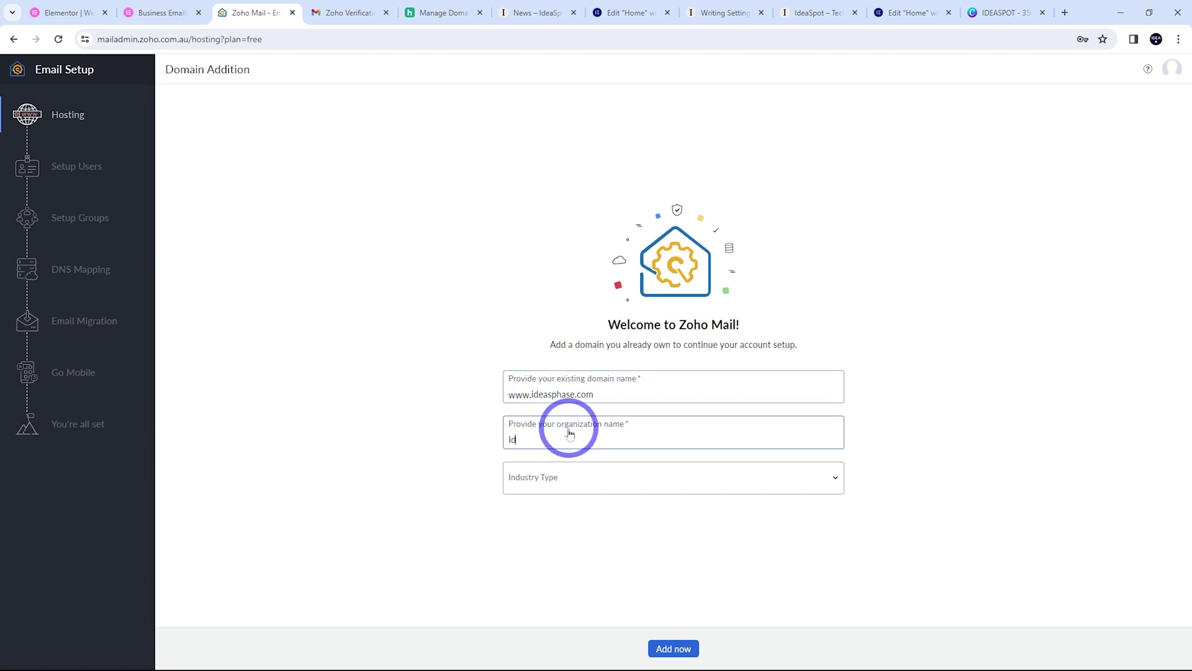
{"action": "type", "text": "Ideaspot"}
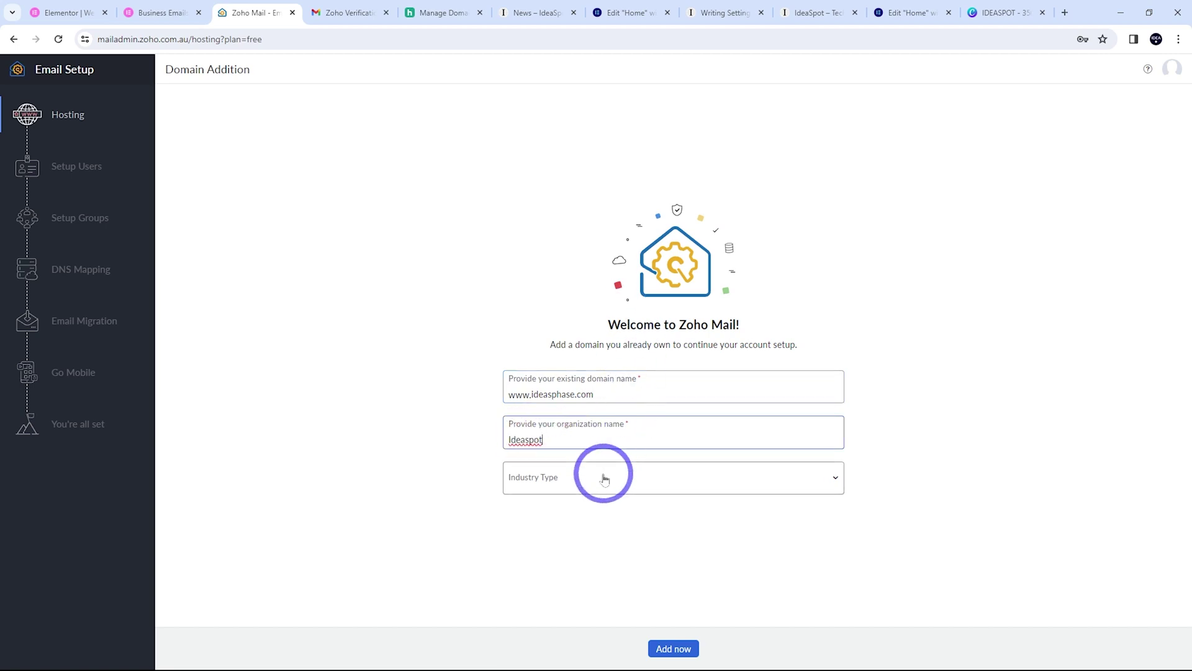
{"action": "left_click", "coordinate": [594, 478]}
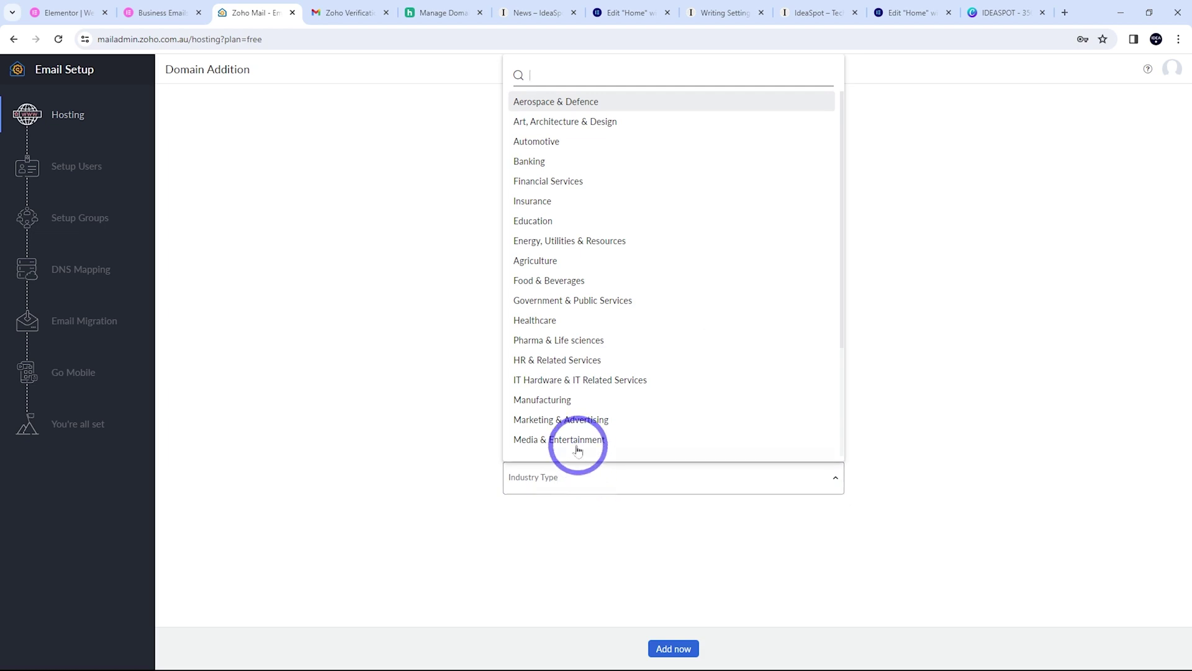
{"action": "left_click", "coordinate": [582, 453]}
{"action": "left_click", "coordinate": [667, 648]}
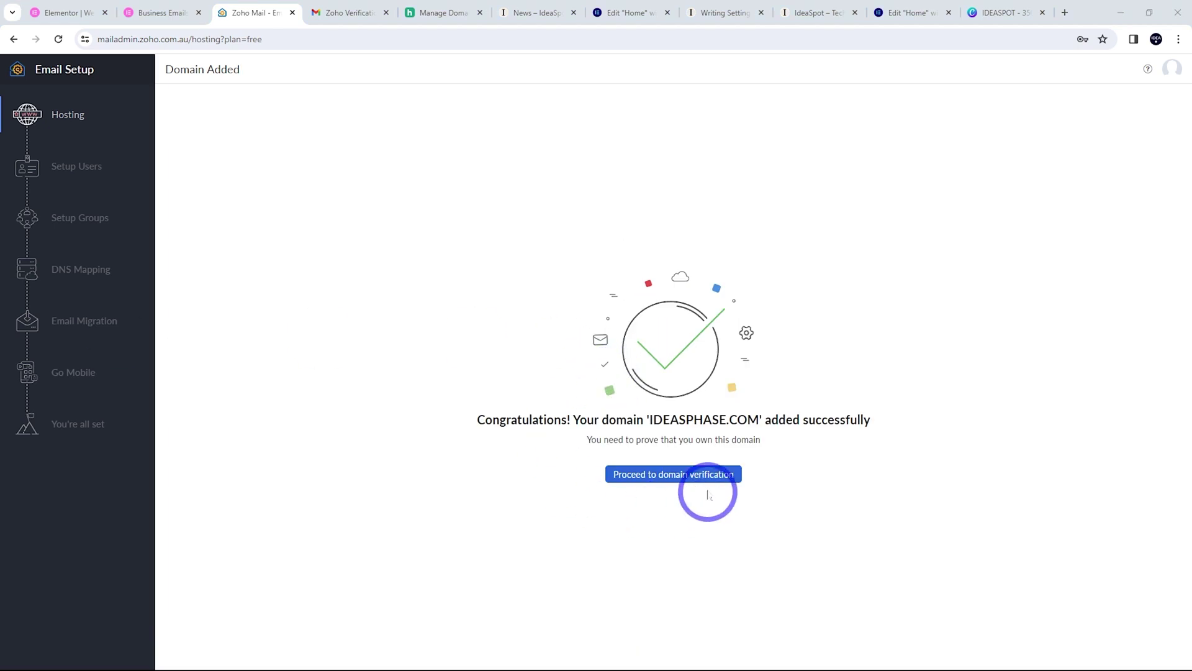
{"action": "left_click", "coordinate": [684, 480]}
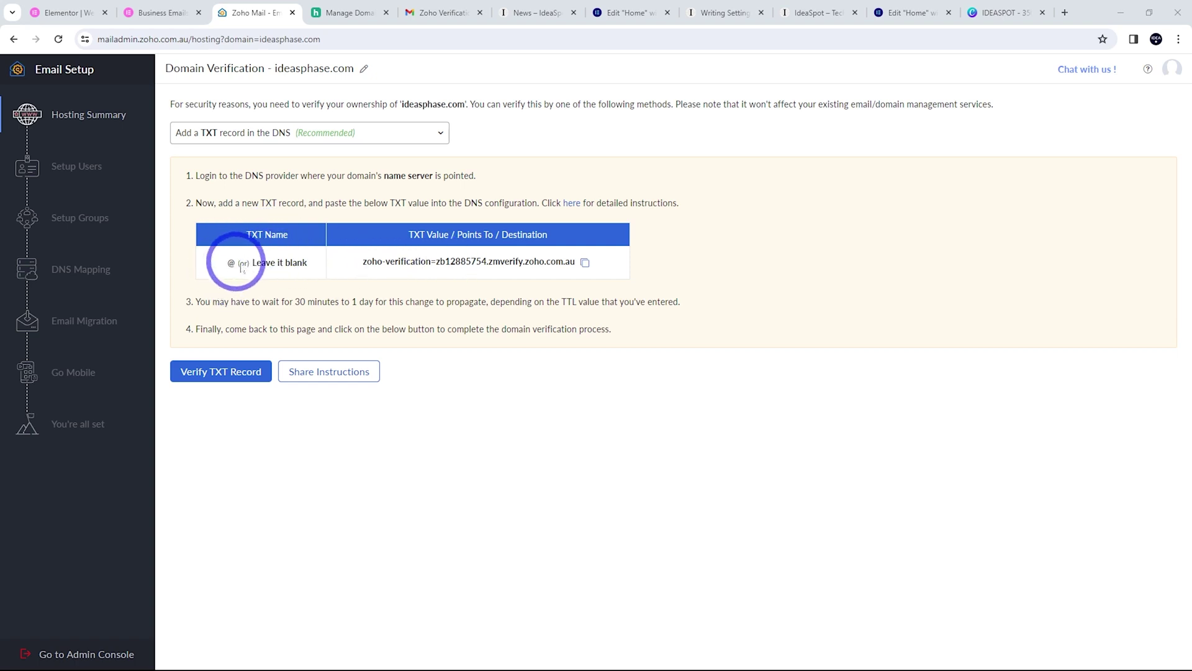
Add Zoho's verification value as a TXT record at host @ in Hover, then verify it in Zoho
{"action": "left_click", "coordinate": [581, 264]}
{"action": "left_click", "coordinate": [329, 12]}
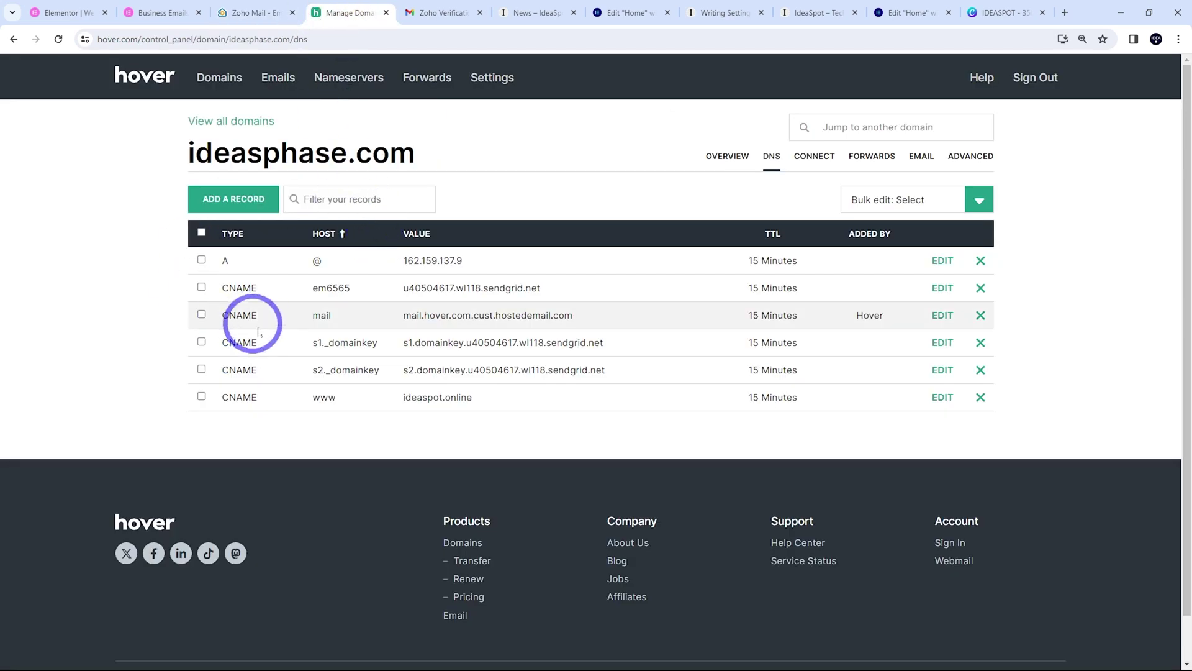
{"action": "left_click", "coordinate": [221, 198]}
{"action": "left_click", "coordinate": [397, 232]}
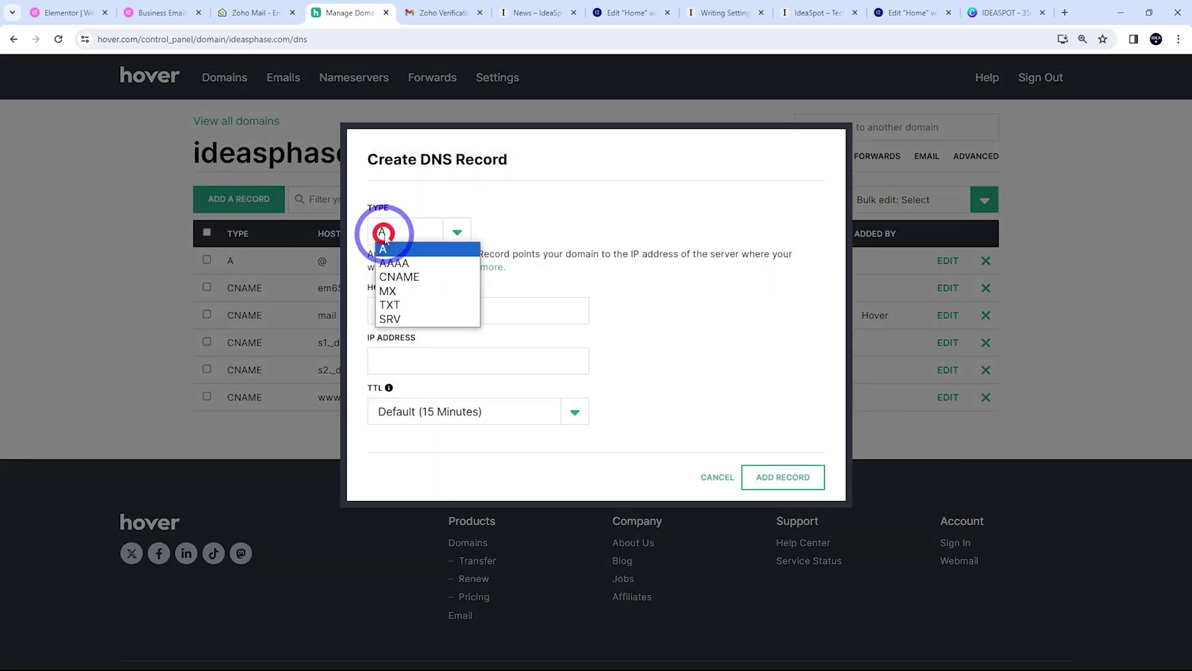
{"action": "left_click", "coordinate": [398, 300]}
{"action": "left_click", "coordinate": [396, 314]}
{"action": "left_click", "coordinate": [440, 365]}
{"action": "left_click", "coordinate": [393, 354]}
{"action": "key", "text": "ctrl+v"}
{"action": "left_click", "coordinate": [783, 518]}
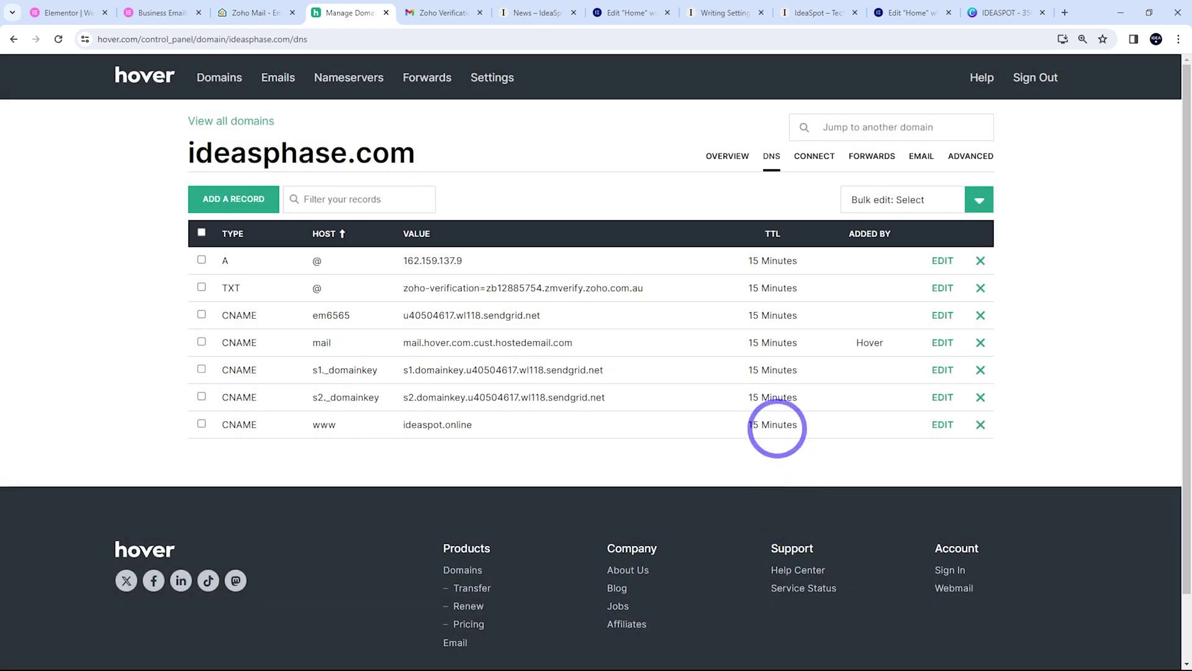
{"action": "left_click", "coordinate": [253, 12]}
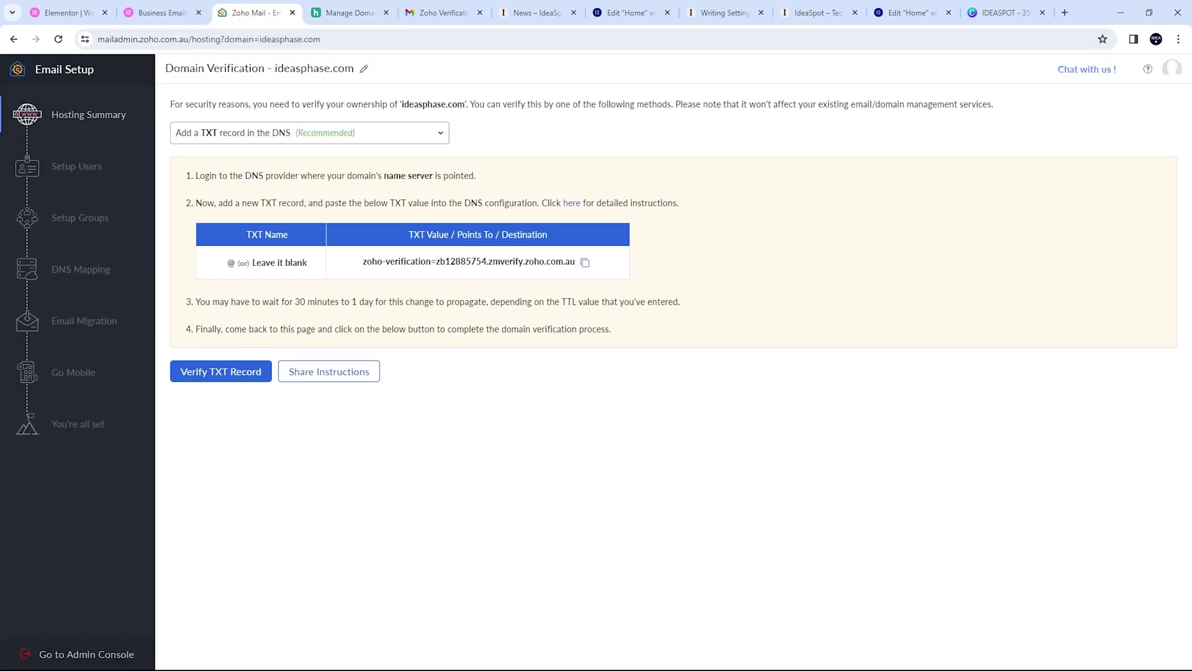
{"action": "left_click", "coordinate": [217, 384]}
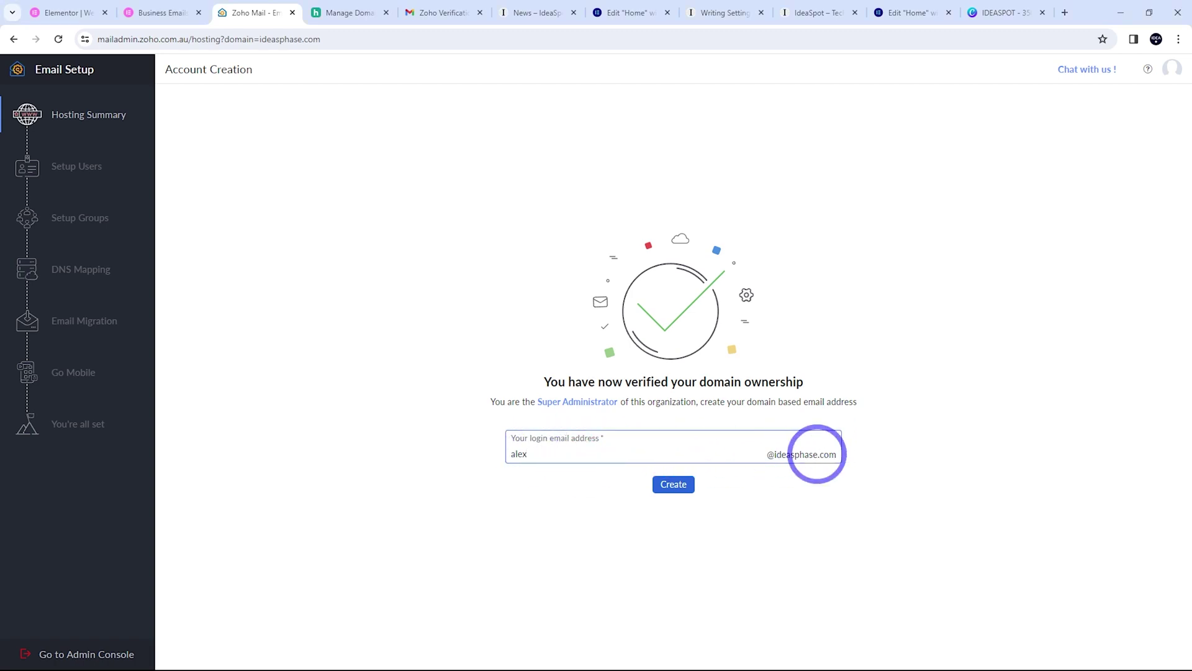
Create the domain-based admin login address, then skip past Groups to DNS Mapping
{"action": "left_click", "coordinate": [668, 487]}
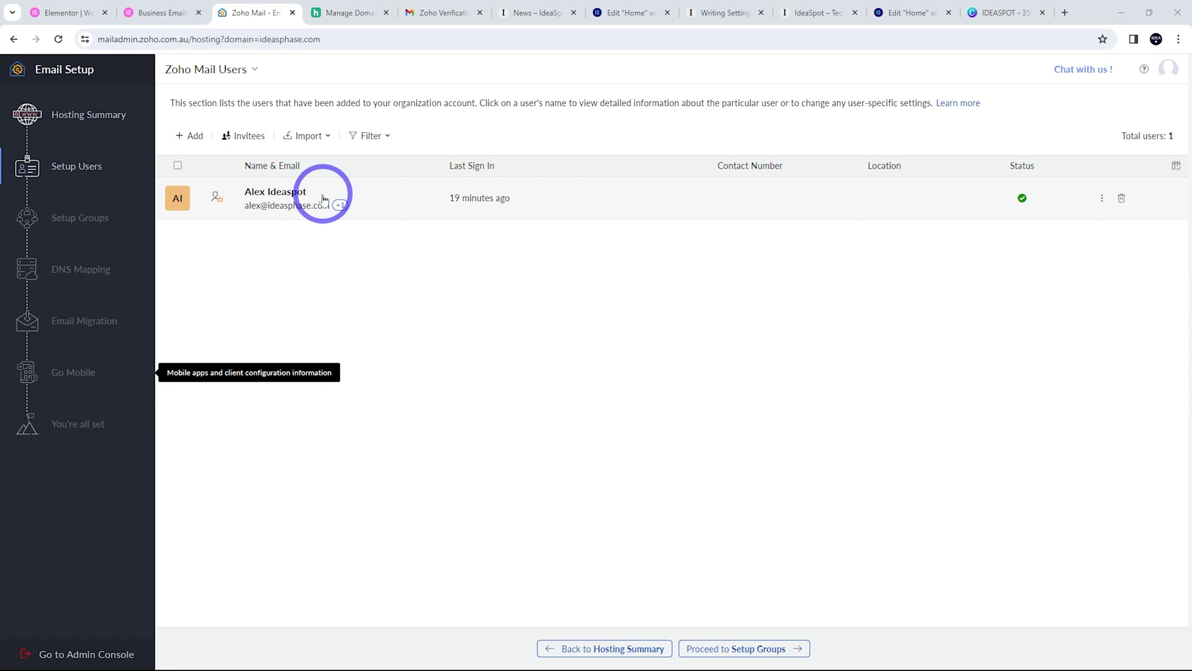
{"action": "left_click", "coordinate": [746, 650]}
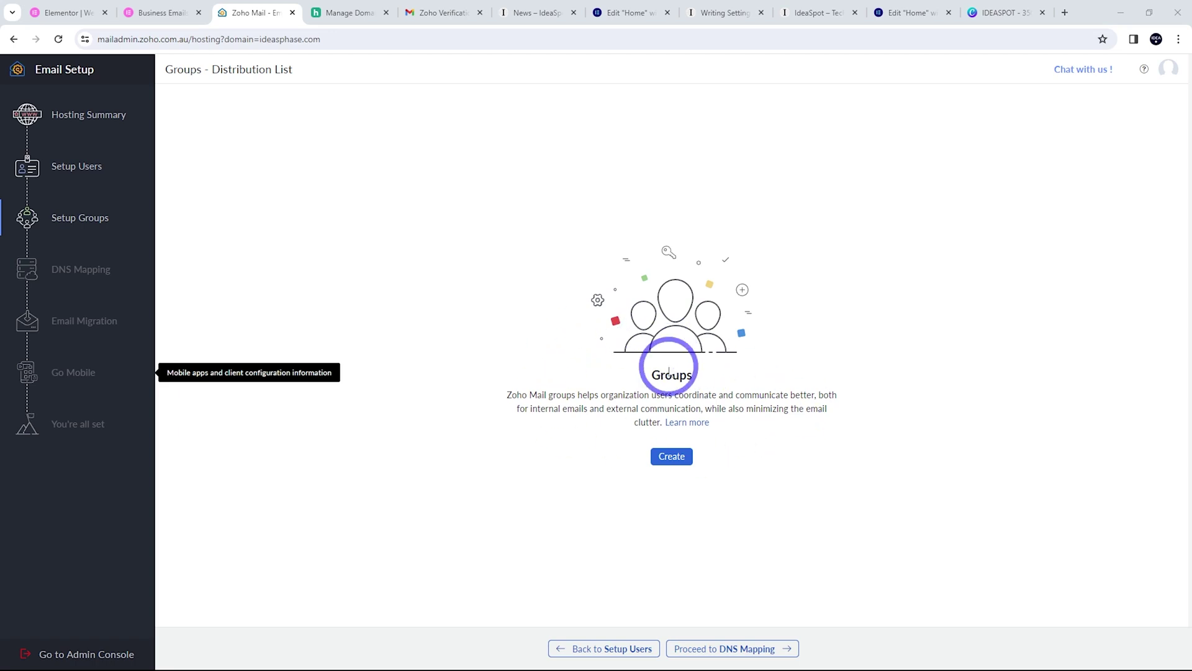
{"action": "left_click", "coordinate": [745, 647]}
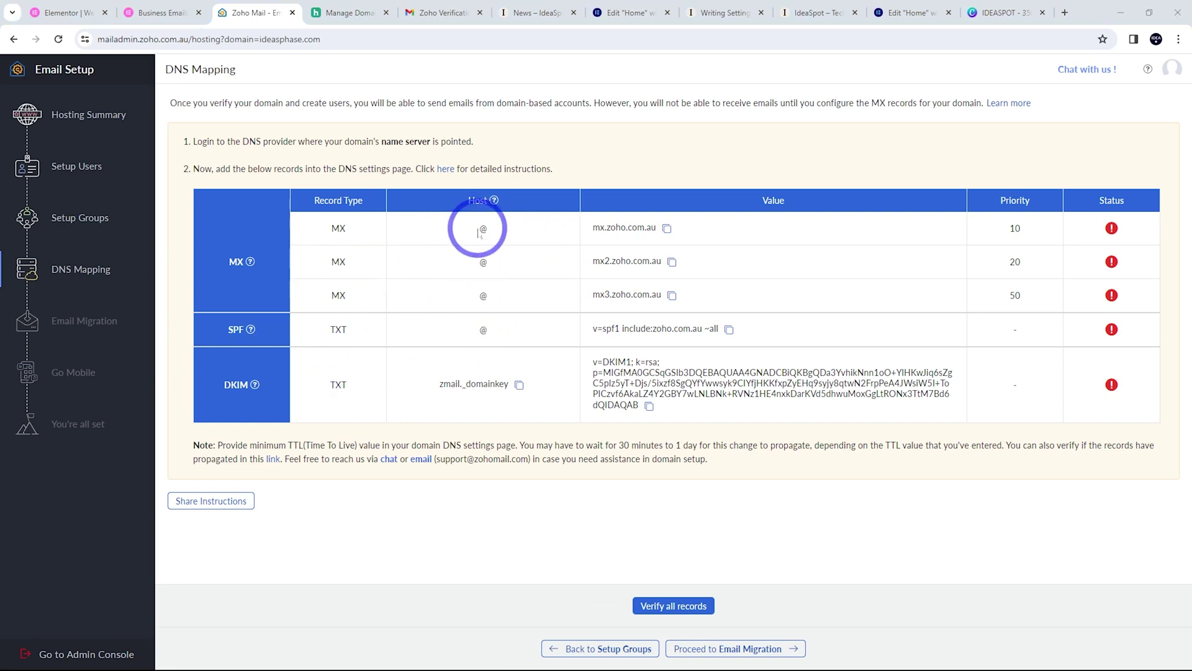
Add an MX record at @ pointing to mx.zoho.com.au and delete Hover's old MX record
{"action": "left_click", "coordinate": [667, 229]}
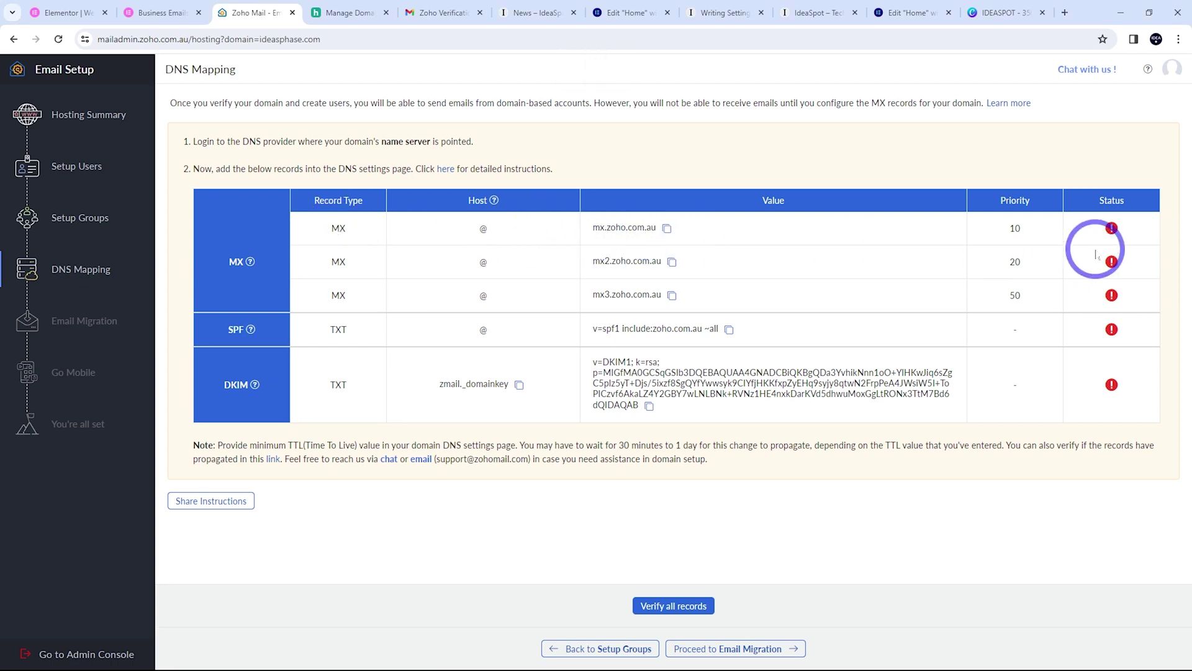
{"action": "left_click", "coordinate": [347, 12]}
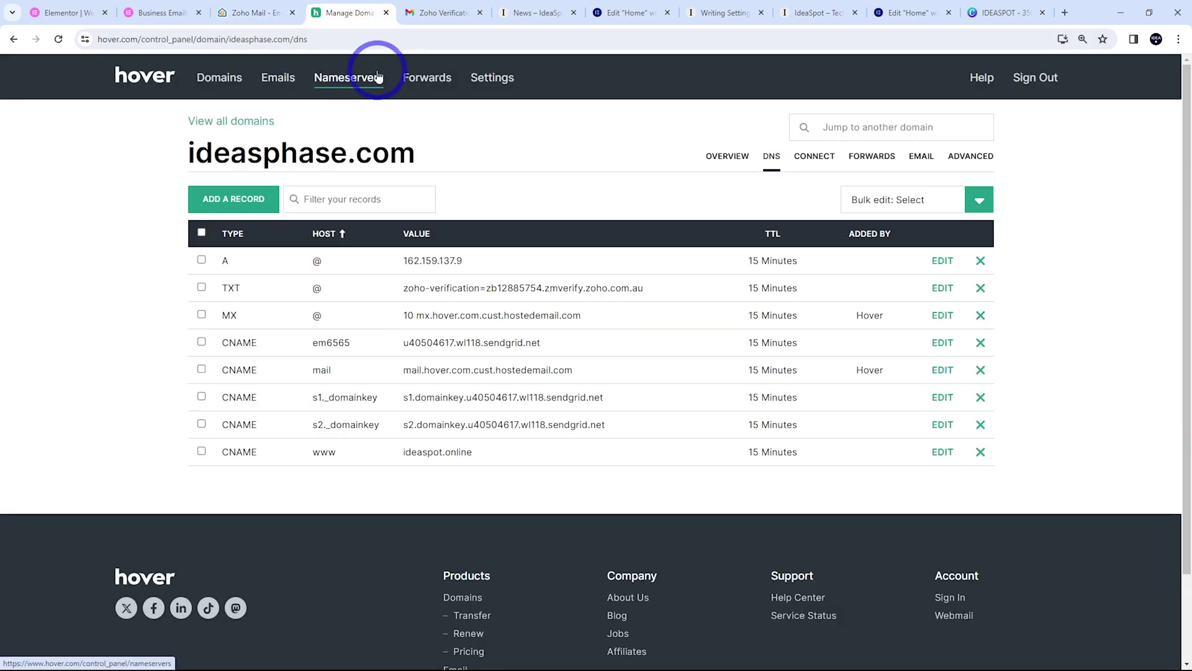
{"action": "left_click", "coordinate": [234, 200]}
{"action": "left_click", "coordinate": [453, 233]}
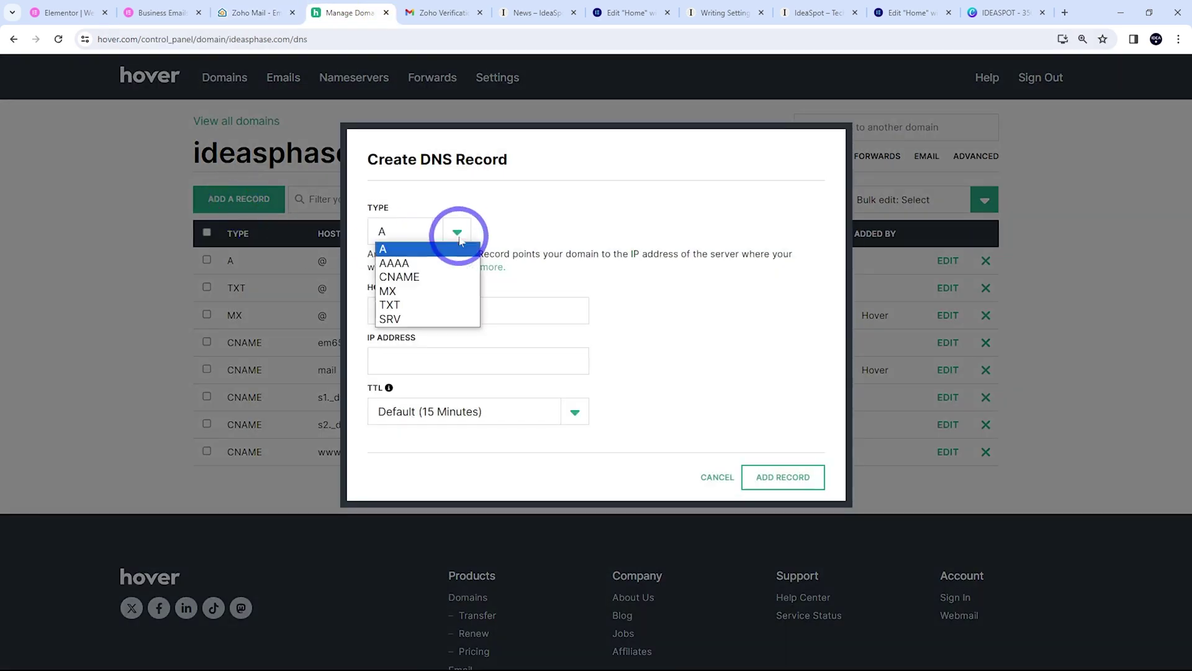
{"action": "left_click", "coordinate": [405, 289]}
{"action": "left_click", "coordinate": [407, 308]}
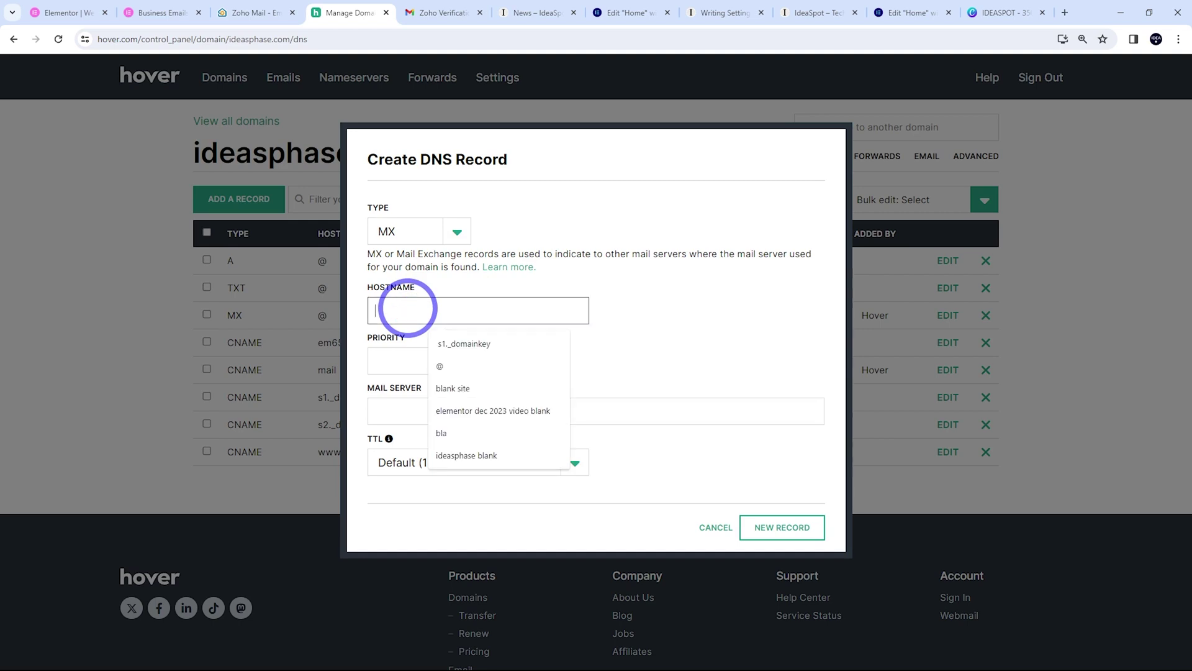
{"action": "key", "text": "ctrl+v"}
{"action": "left_click_drag", "start_coordinate": [475, 310], "coordinate": [304, 302]}
{"action": "type", "text": "@"}
{"action": "left_click", "coordinate": [413, 358]}
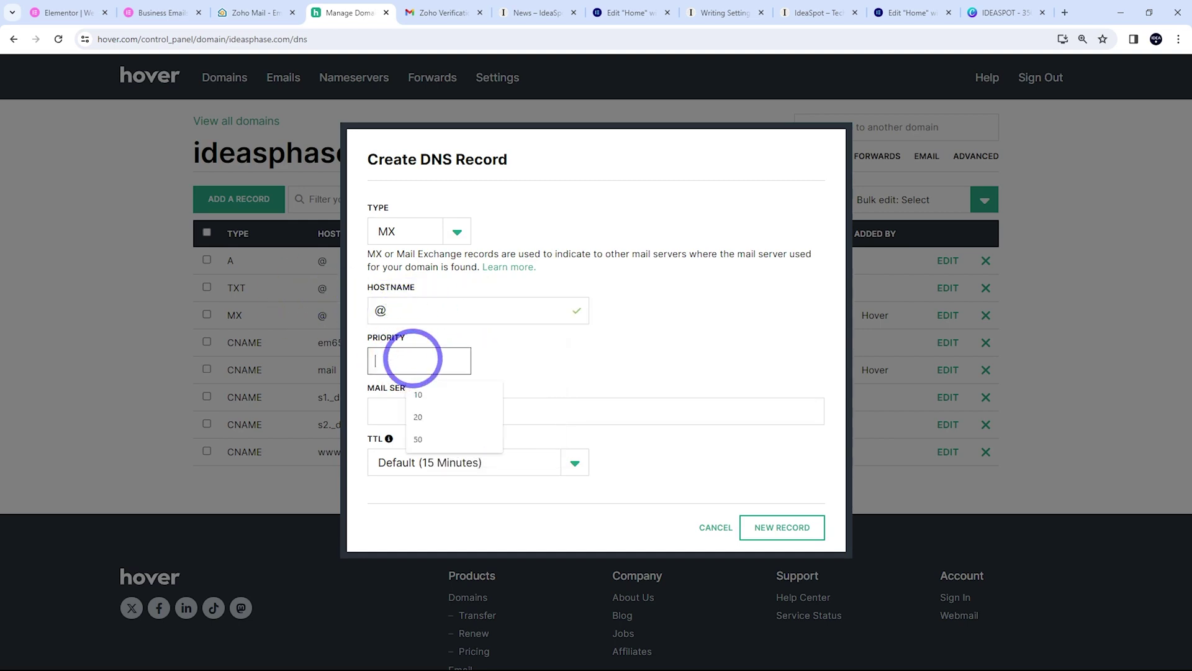
{"action": "left_click", "coordinate": [418, 411]}
{"action": "key", "text": "ctrl+v"}
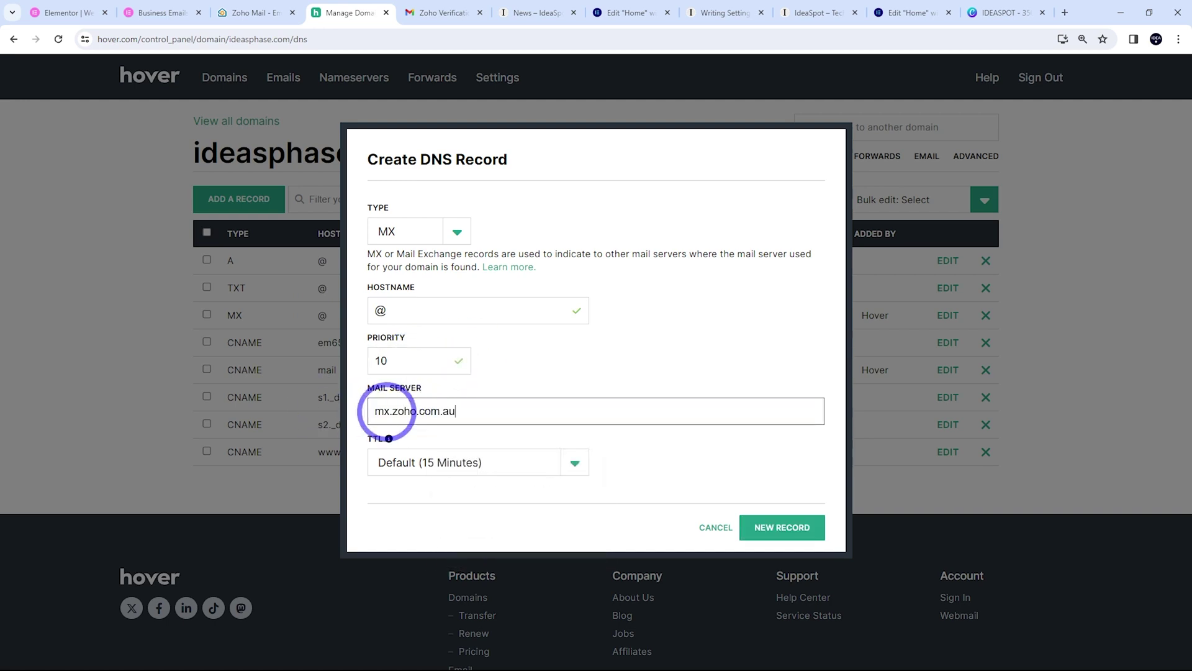
{"action": "left_click", "coordinate": [776, 528]}
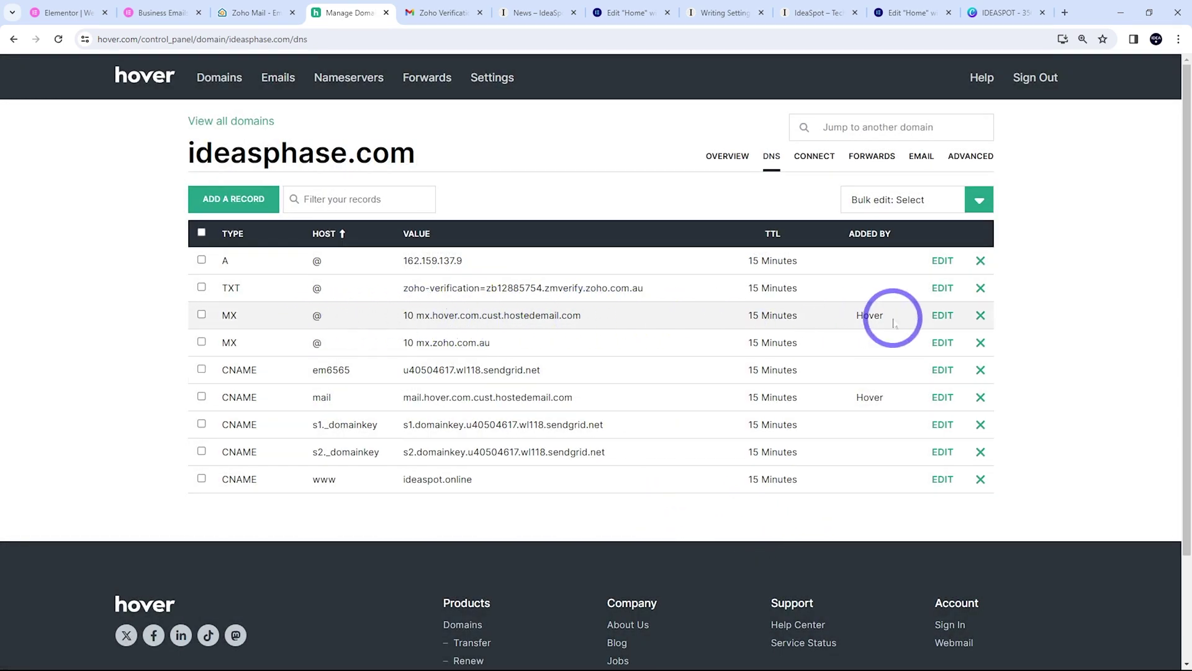
{"action": "left_click", "coordinate": [980, 315]}
{"action": "left_click", "coordinate": [802, 219]}
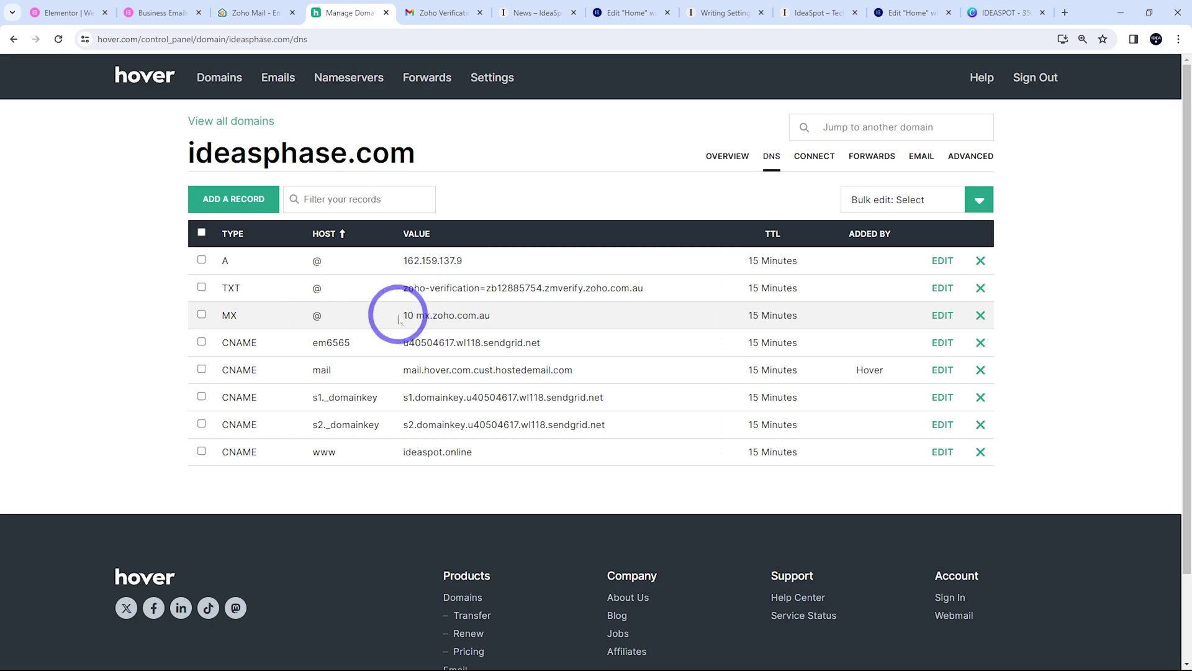
Add an MX record at @ with priority 20 pointing to mx2.zoho.com.au
{"action": "left_click", "coordinate": [260, 15]}
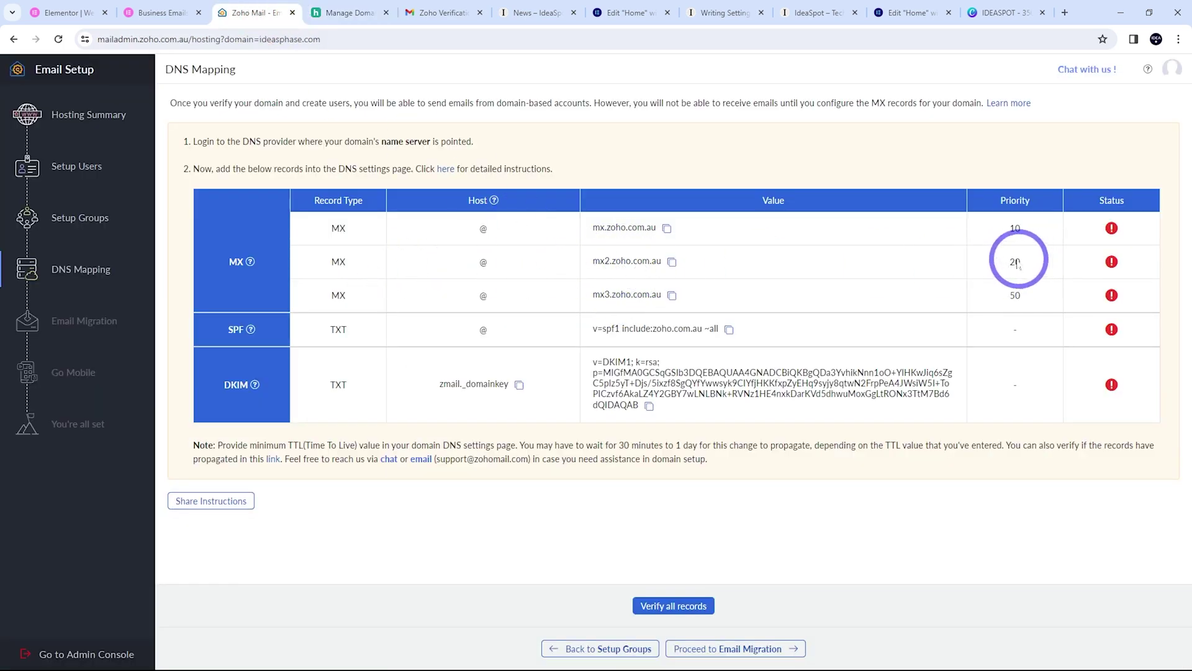
{"action": "left_click", "coordinate": [672, 262]}
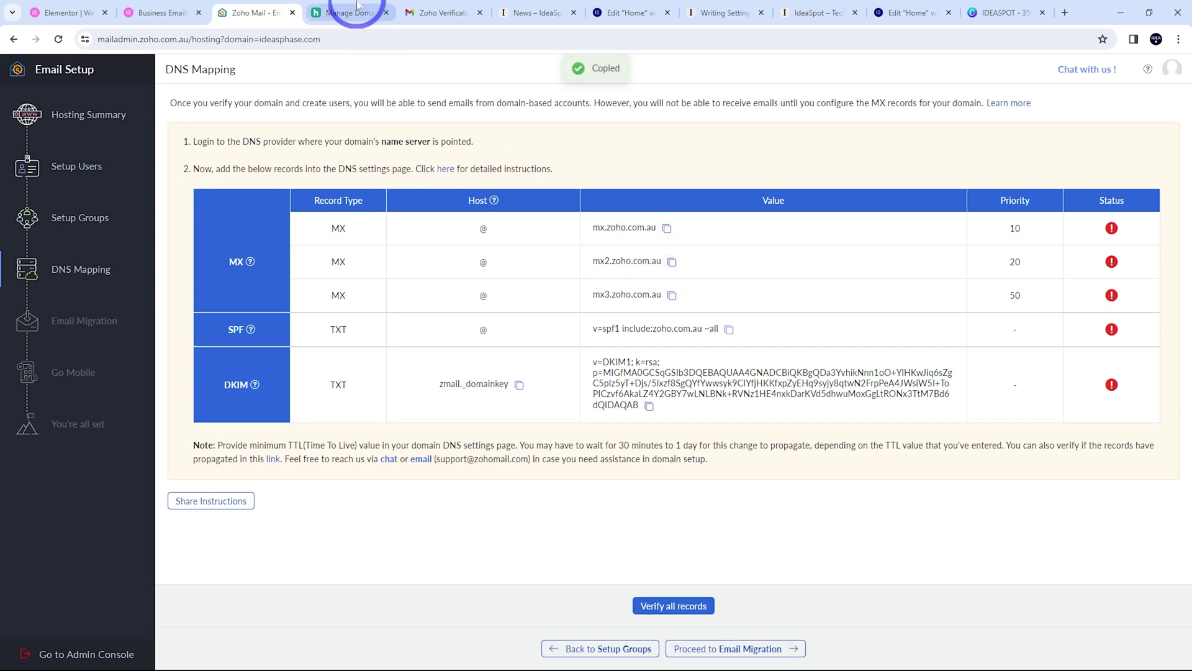
{"action": "left_click", "coordinate": [364, 8]}
{"action": "left_click", "coordinate": [236, 202]}
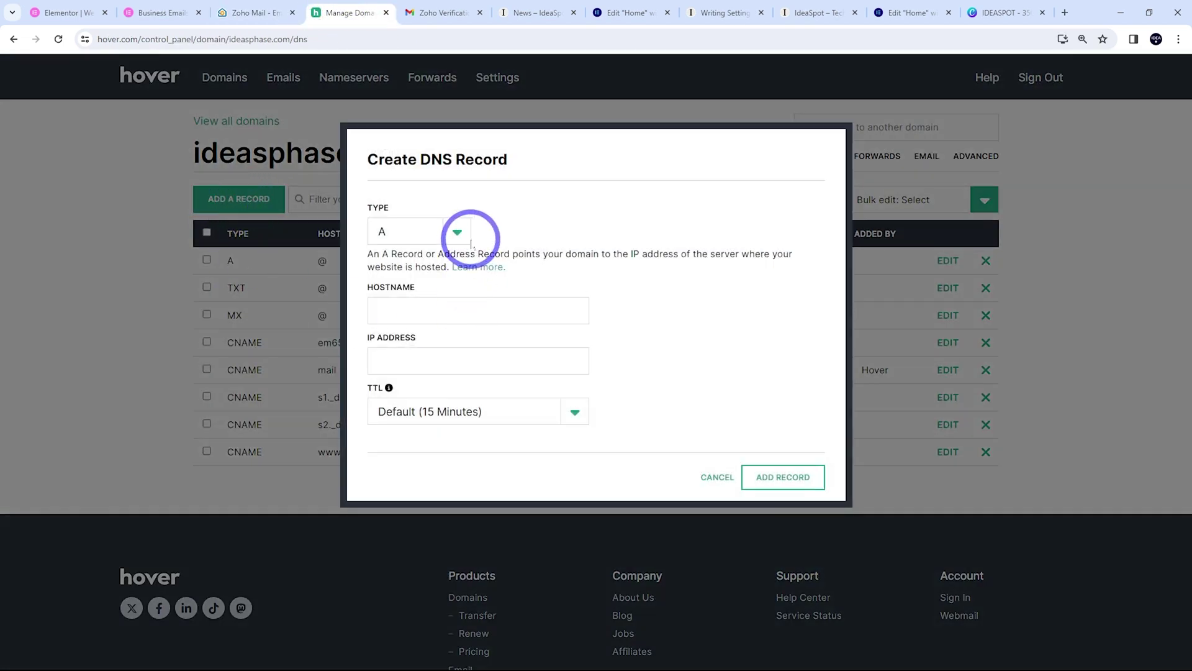
{"action": "left_click", "coordinate": [470, 241]}
{"action": "left_click", "coordinate": [398, 290]}
{"action": "left_click", "coordinate": [409, 311]}
{"action": "left_click", "coordinate": [439, 343]}
{"action": "left_click", "coordinate": [402, 356]}
{"action": "type", "text": "20"}
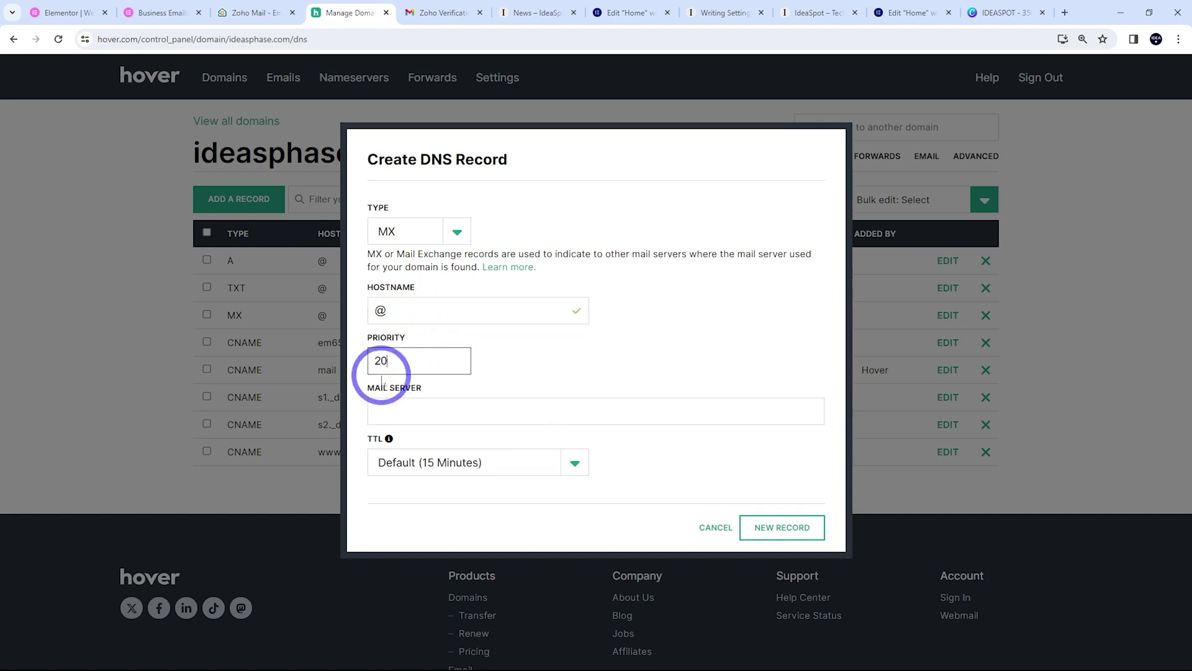
{"action": "left_click", "coordinate": [392, 405]}
{"action": "key", "text": "ctrl+v"}
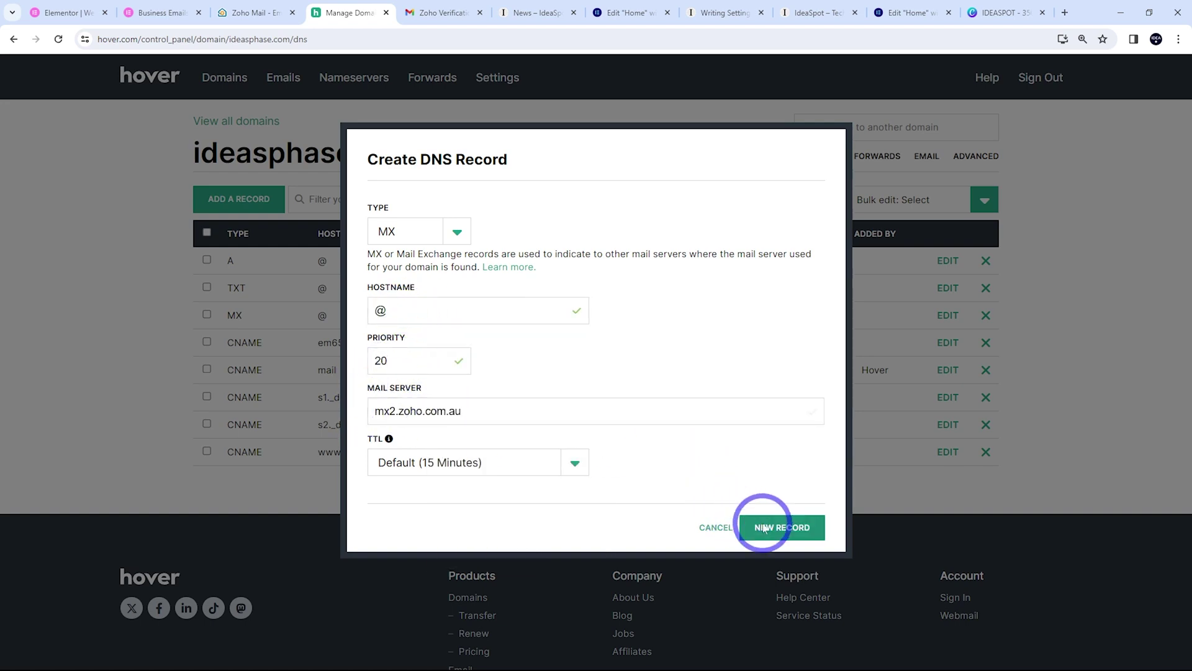
{"action": "left_click", "coordinate": [763, 524]}
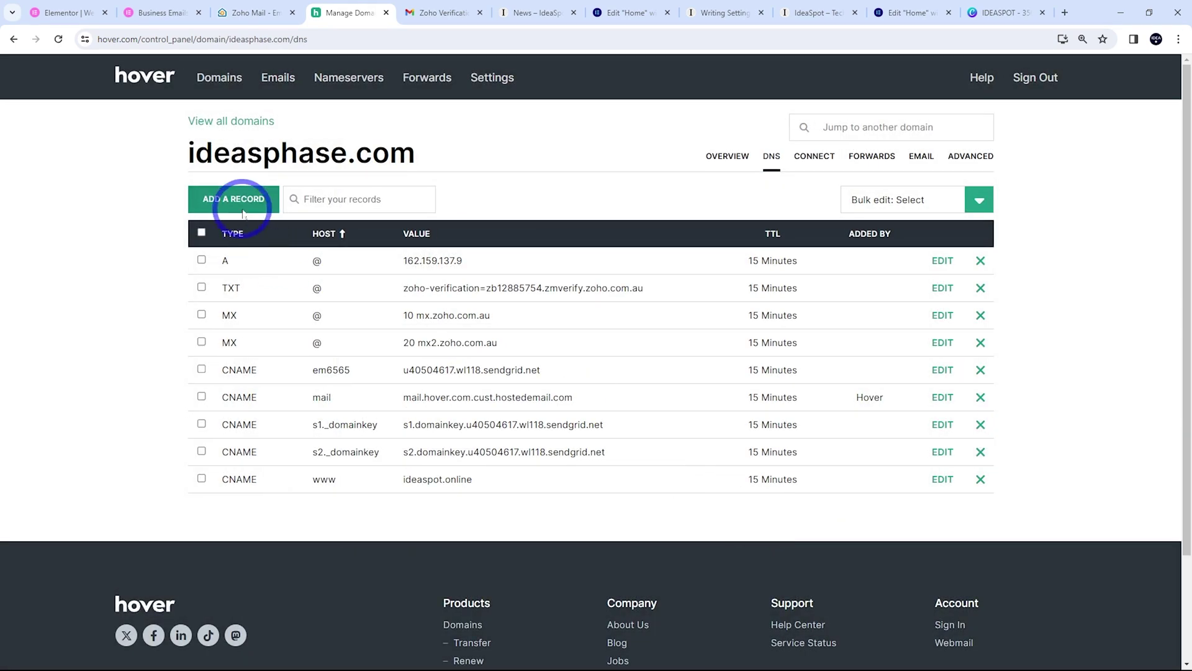
Add an MX record at @ with priority 50 pointing to mx3.zoho.com.au
{"action": "left_click", "coordinate": [208, 198]}
{"action": "left_click", "coordinate": [453, 233]}
{"action": "left_click", "coordinate": [397, 294]}
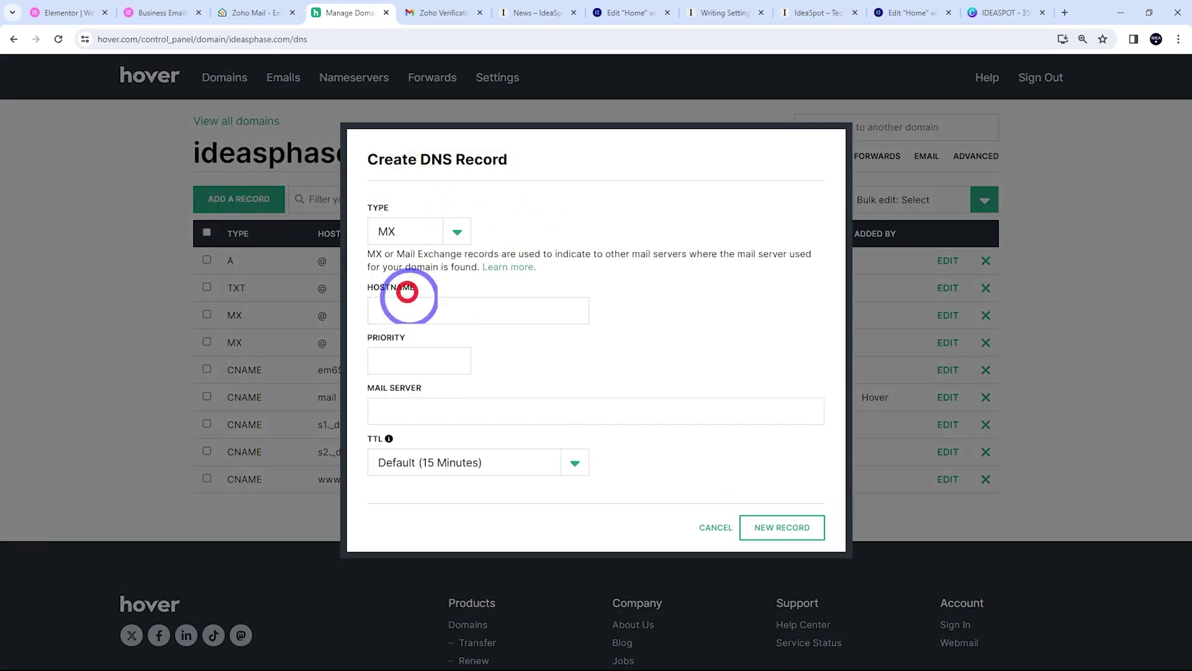
{"action": "left_click", "coordinate": [428, 312]}
{"action": "type", "text": "@"}
{"action": "left_click", "coordinate": [408, 370]}
{"action": "type", "text": "50"}
{"action": "left_click", "coordinate": [399, 412]}
{"action": "key", "text": "ctrl+v"}
{"action": "left_click", "coordinate": [393, 411]}
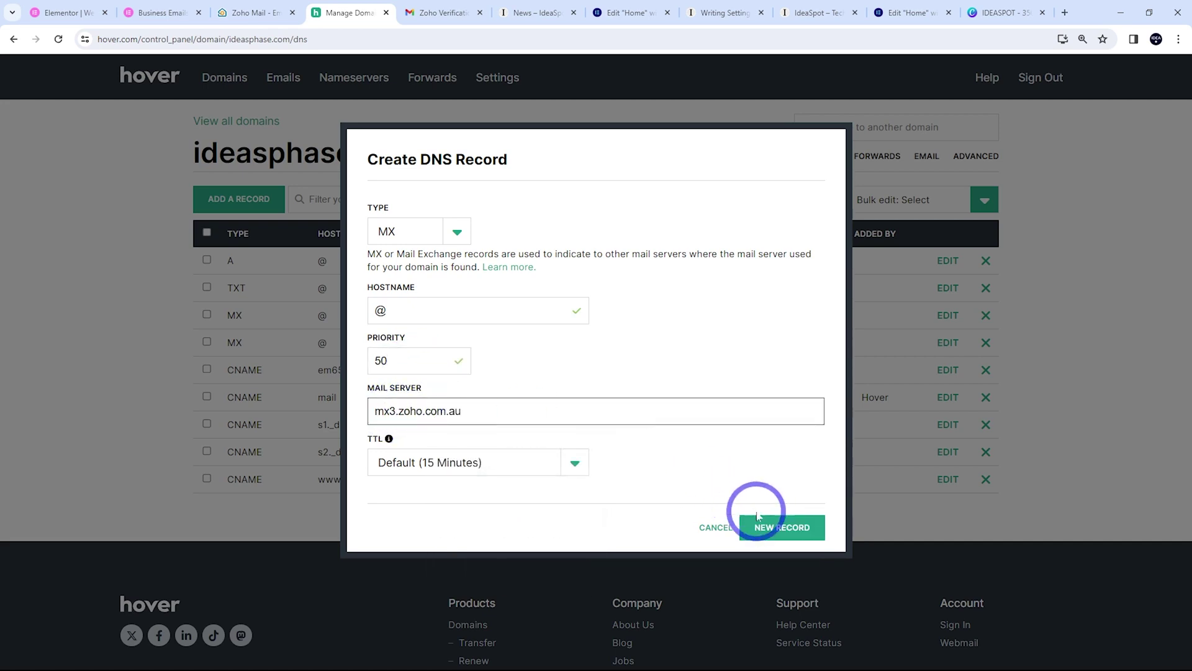
{"action": "left_click", "coordinate": [763, 526]}
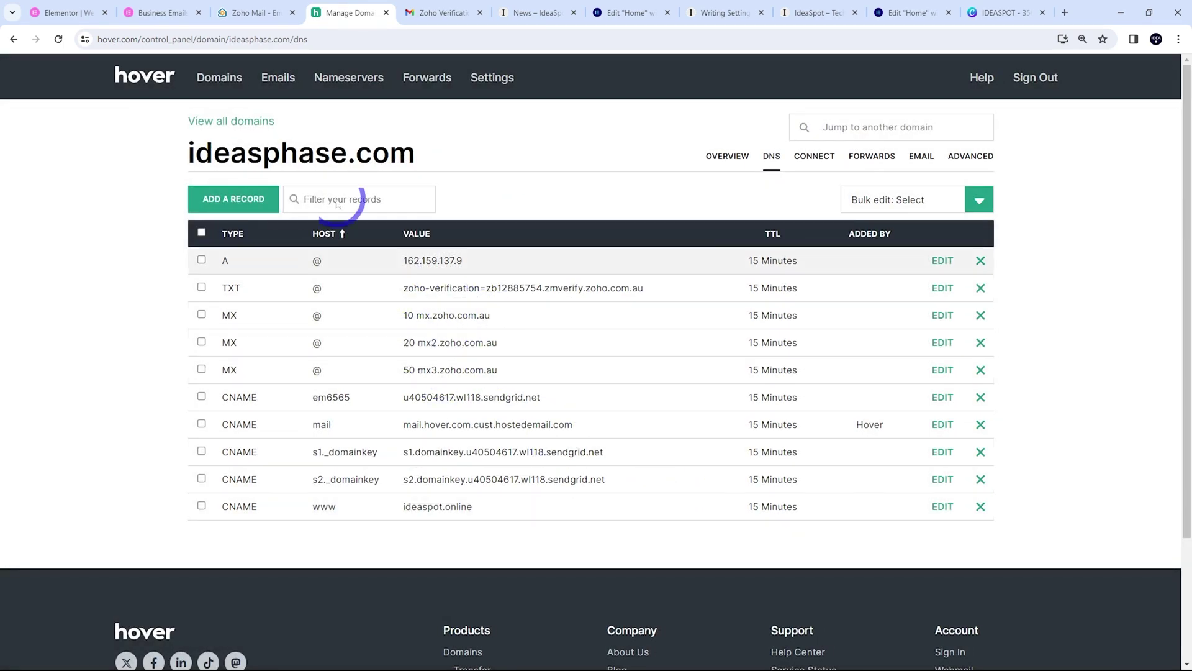
{"action": "left_click", "coordinate": [268, 19]}
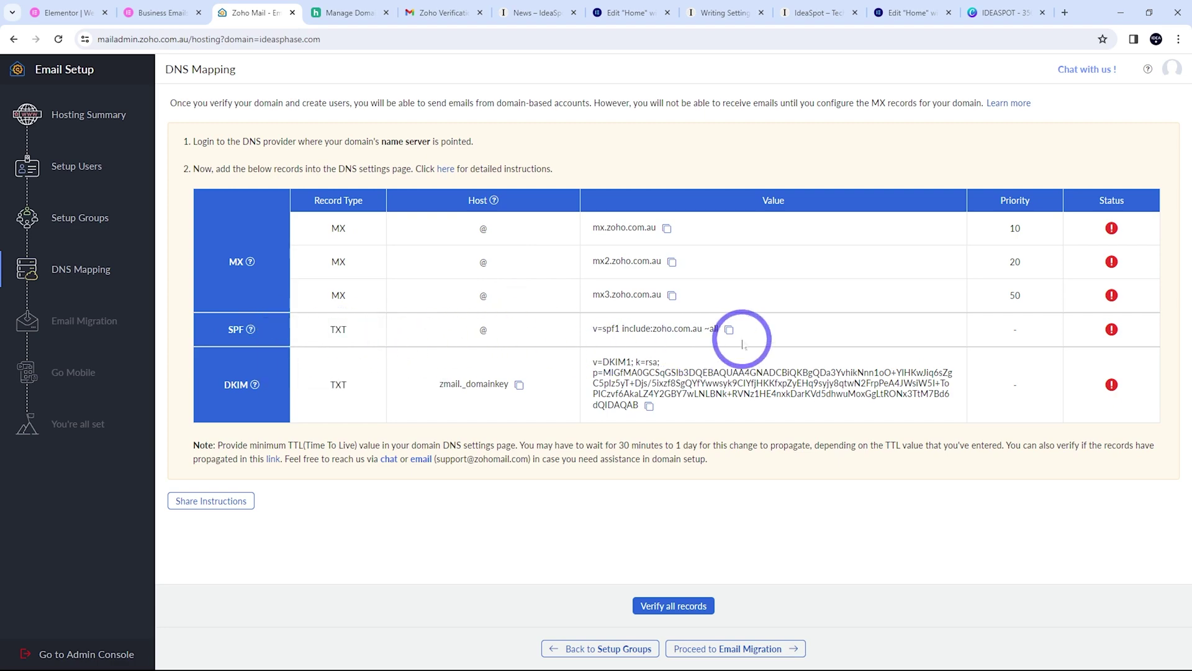
Add Zoho's SPF value as a TXT record at host @ in Hover
{"action": "left_click", "coordinate": [730, 330]}
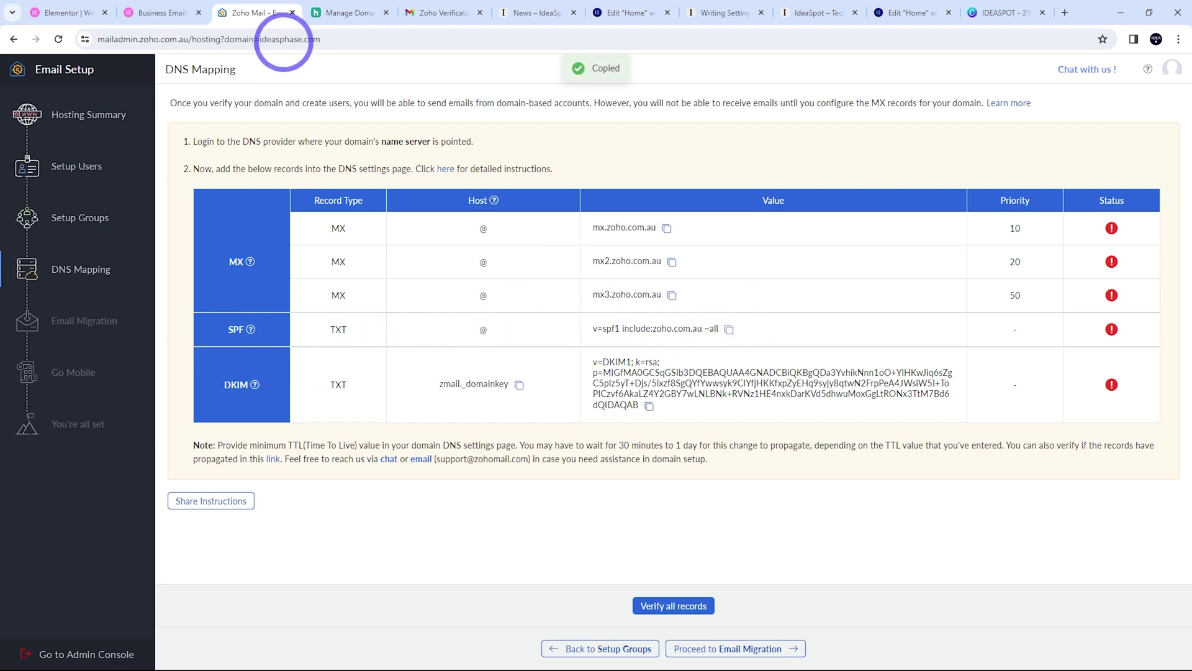
{"action": "left_click", "coordinate": [343, 11]}
{"action": "left_click", "coordinate": [264, 195]}
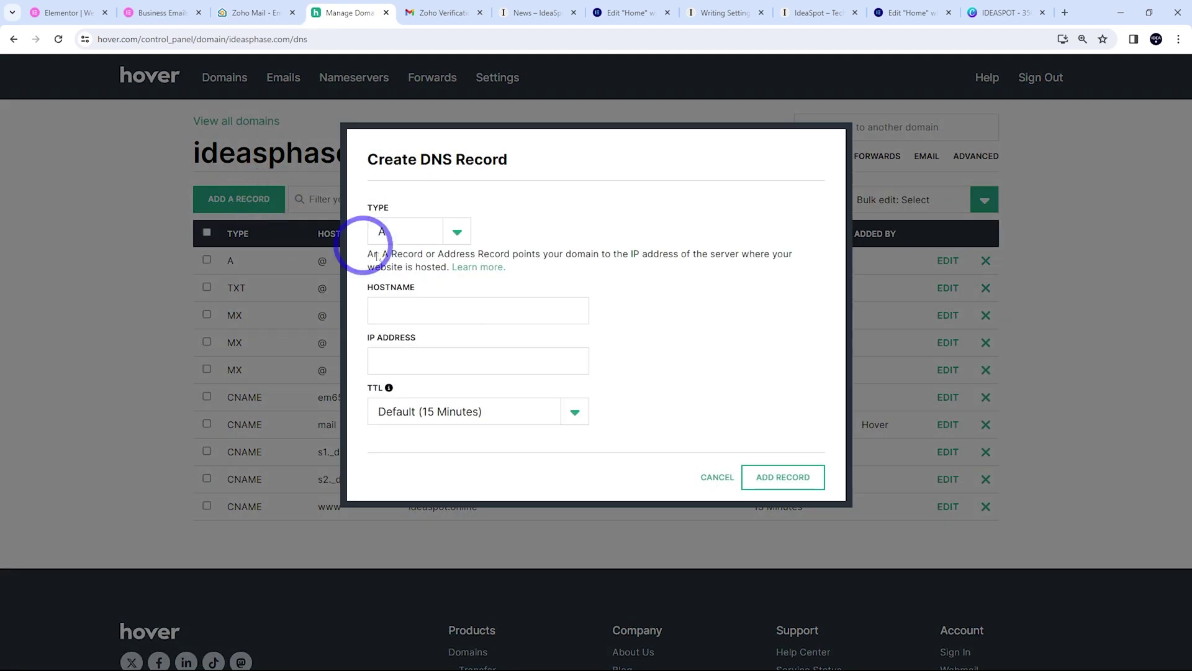
{"action": "left_click", "coordinate": [463, 233]}
{"action": "left_click", "coordinate": [420, 306]}
{"action": "left_click", "coordinate": [420, 312]}
{"action": "type", "text": "@"}
{"action": "left_click", "coordinate": [404, 386]}
{"action": "key", "text": "ctrl+v"}
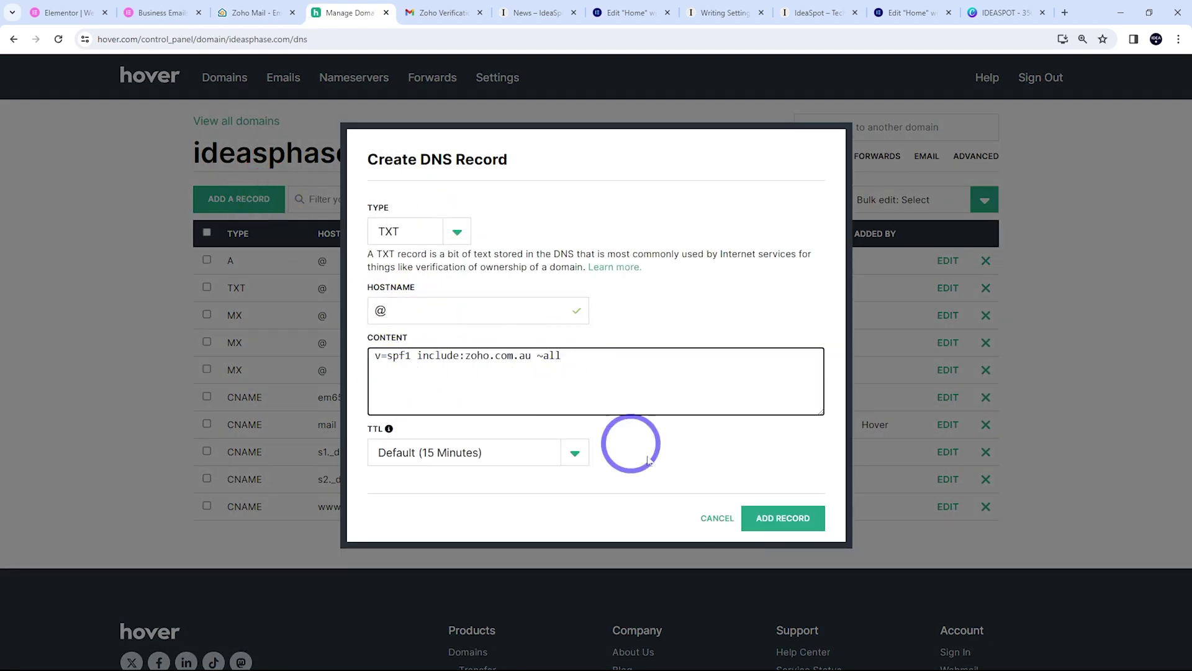
{"action": "left_click", "coordinate": [763, 519]}
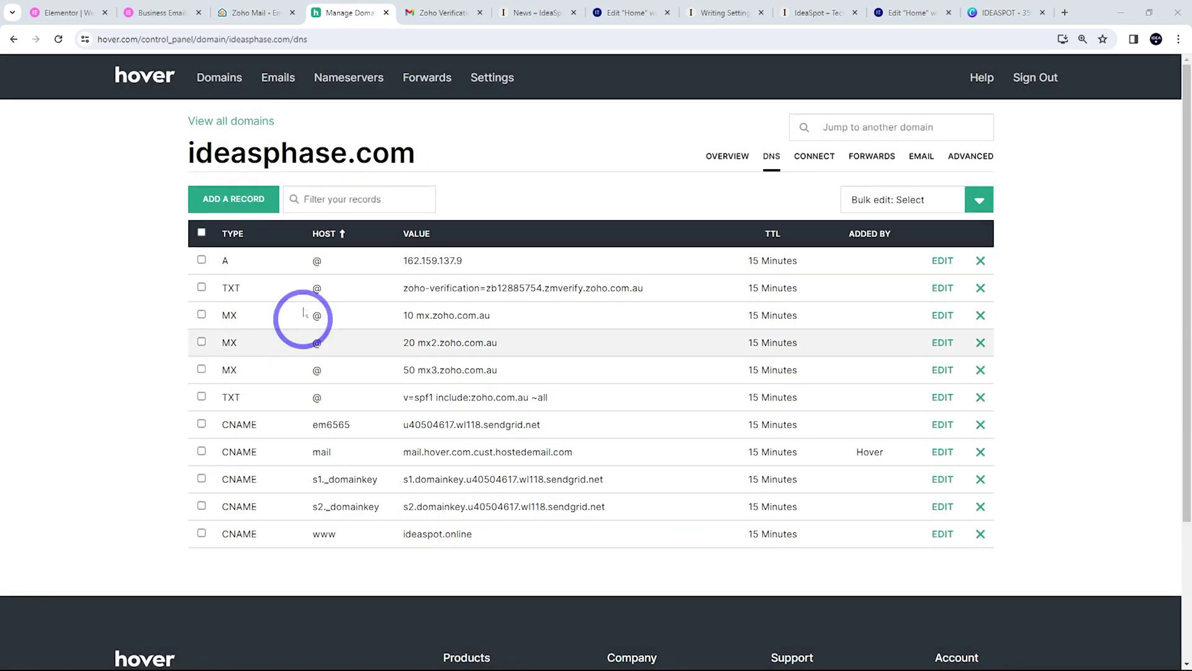
Add Zoho's DKIM value as a TXT record with host zmail._domainkey
{"action": "left_click", "coordinate": [274, 13]}
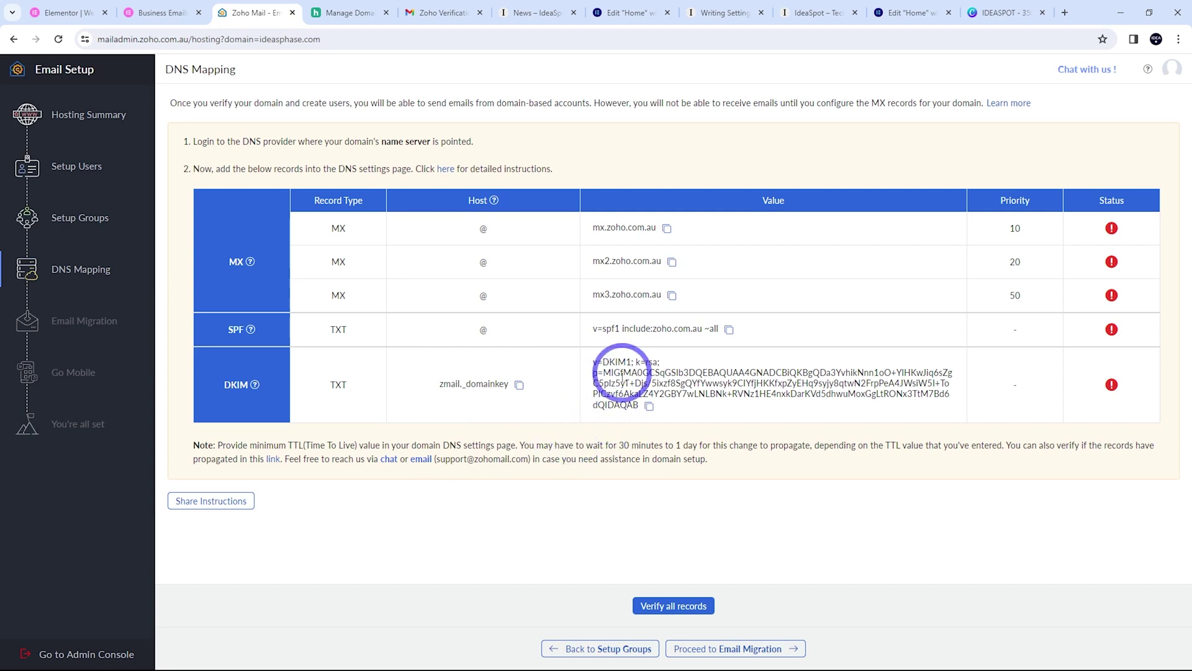
{"action": "left_click", "coordinate": [649, 405]}
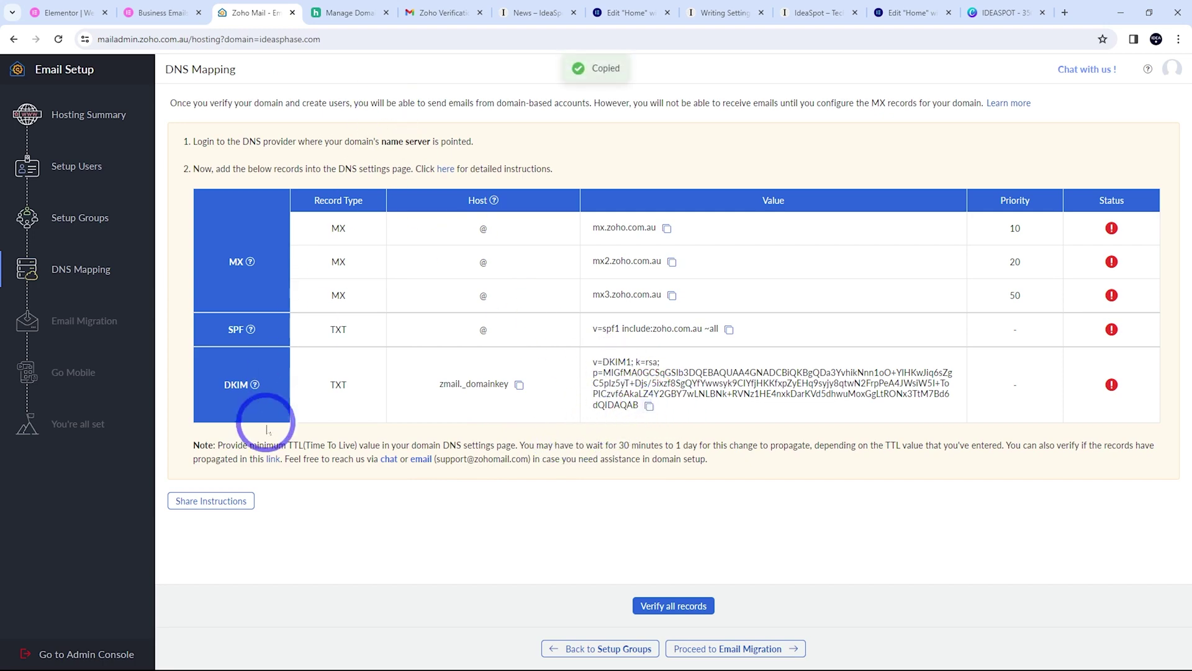
{"action": "left_click", "coordinate": [348, 13]}
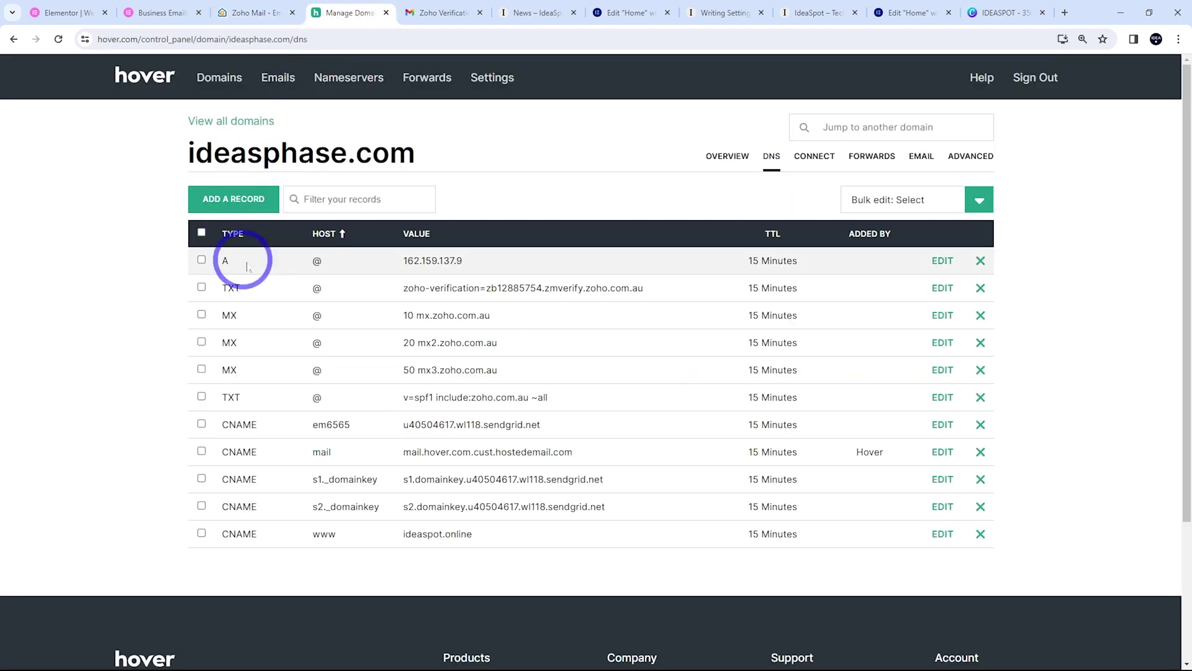
{"action": "left_click", "coordinate": [243, 206]}
{"action": "left_click", "coordinate": [392, 231]}
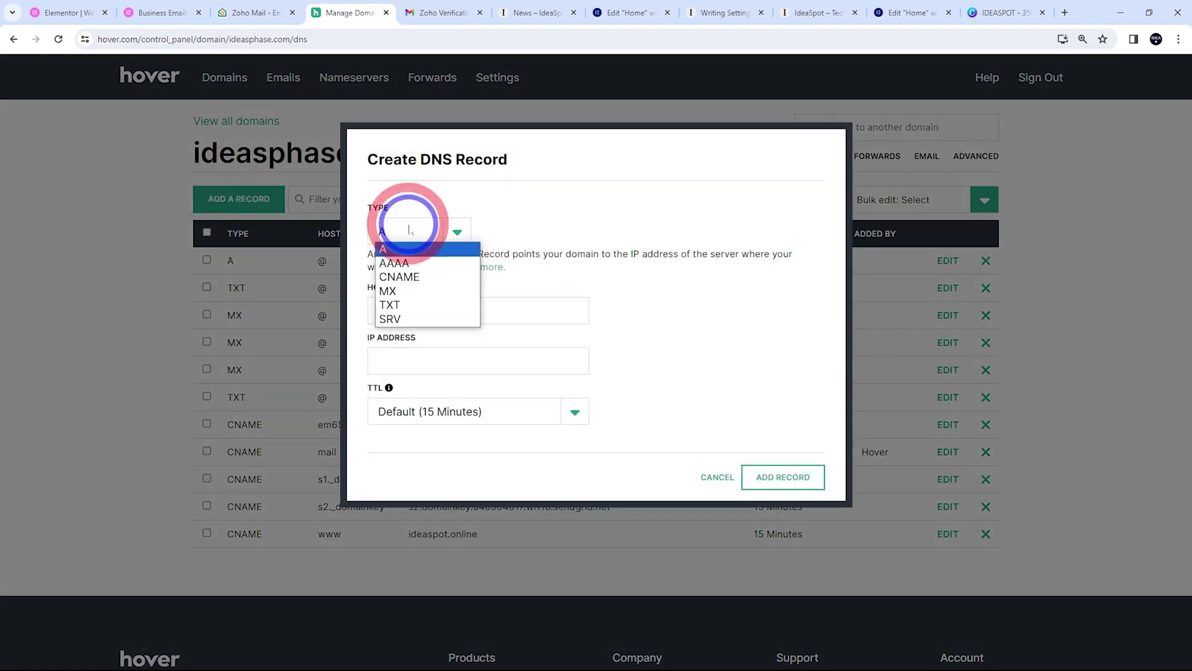
{"action": "left_click", "coordinate": [406, 304]}
{"action": "left_click", "coordinate": [400, 373]}
{"action": "key", "text": "ctrl+v"}
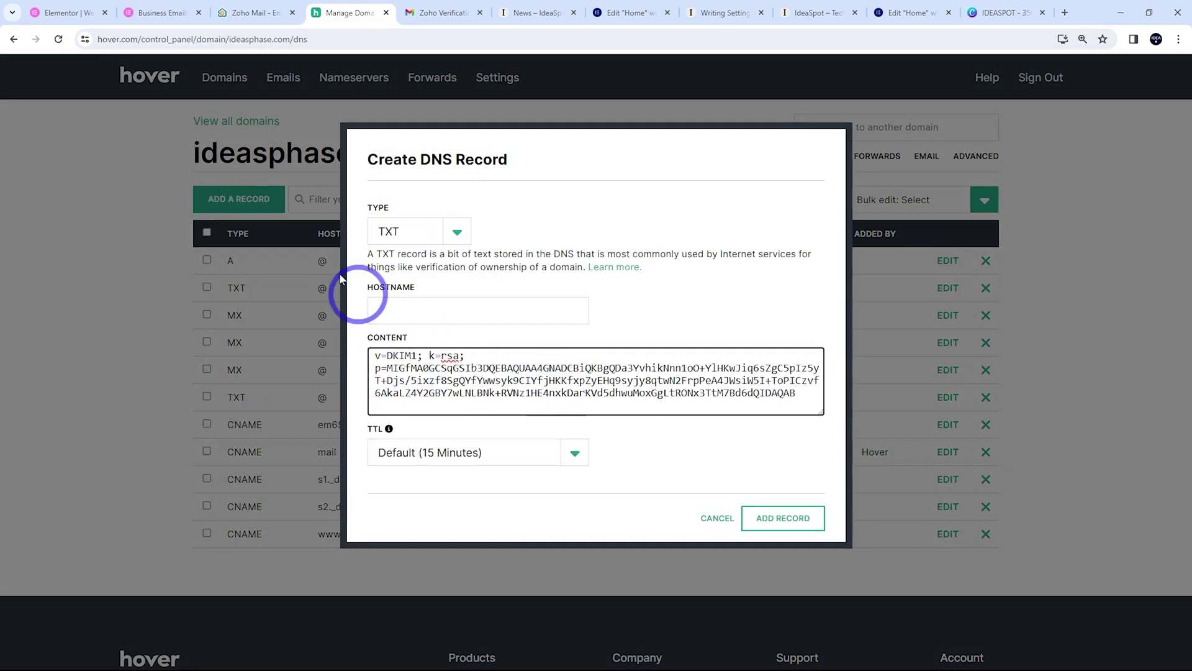
{"action": "left_click", "coordinate": [255, 13]}
{"action": "left_click", "coordinate": [519, 386]}
{"action": "left_click", "coordinate": [336, 13]}
{"action": "left_click", "coordinate": [407, 316]}
{"action": "key", "text": "ctrl+v"}
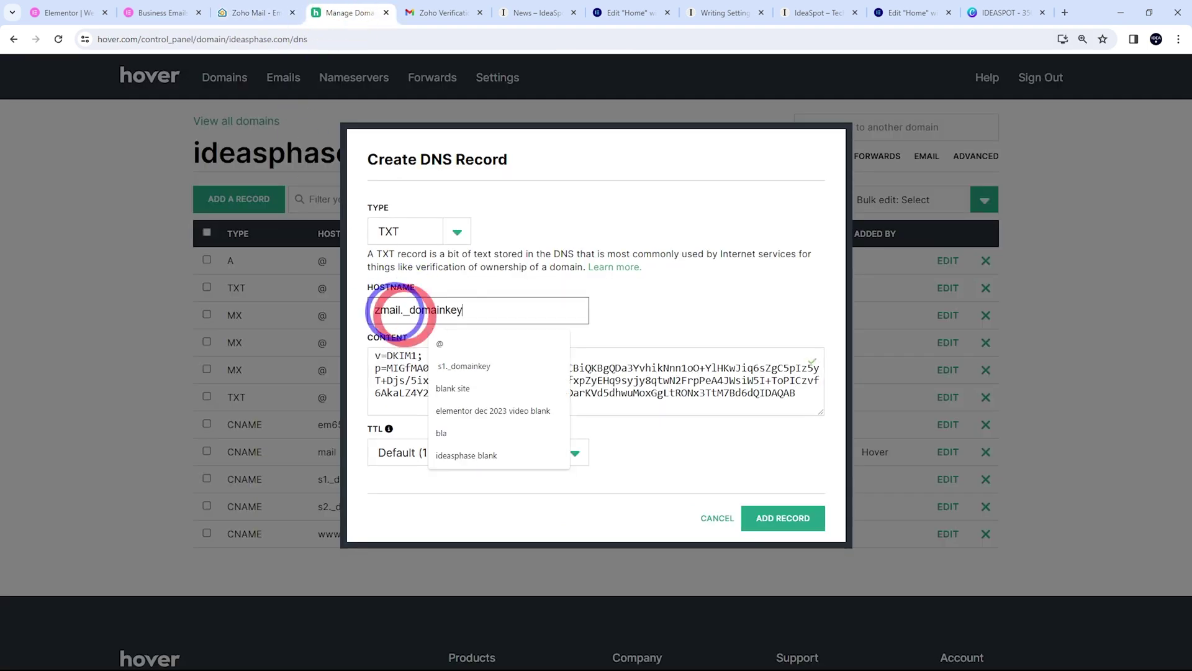
{"action": "left_click", "coordinate": [769, 514]}
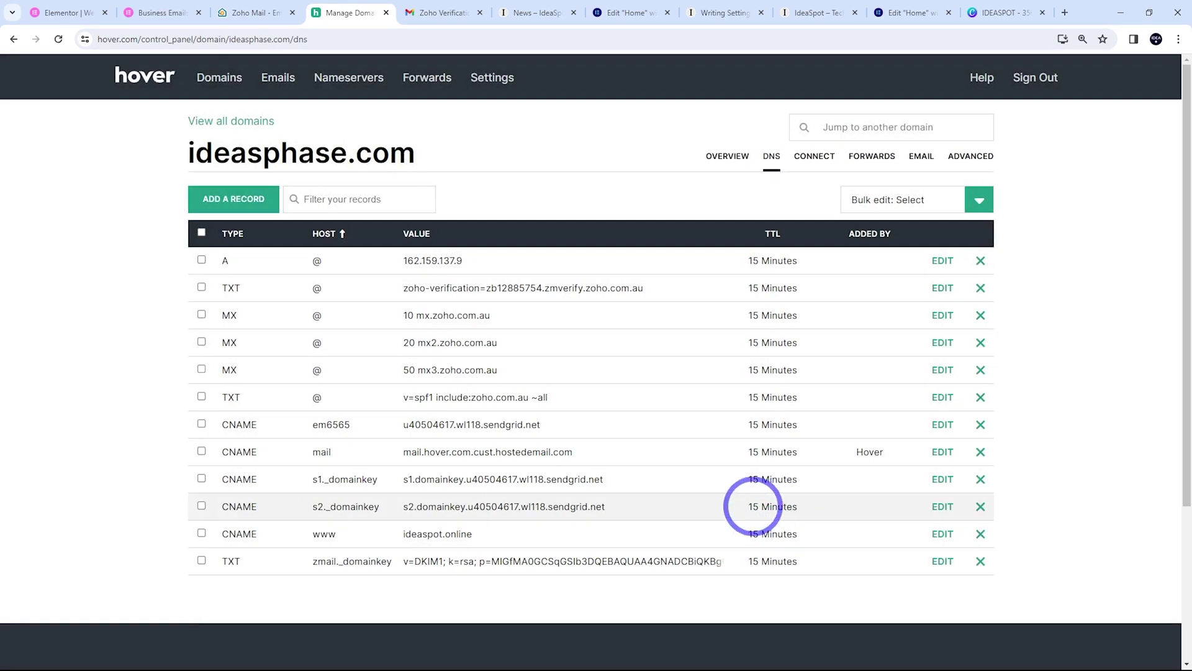
{"action": "left_click", "coordinate": [257, 12]}
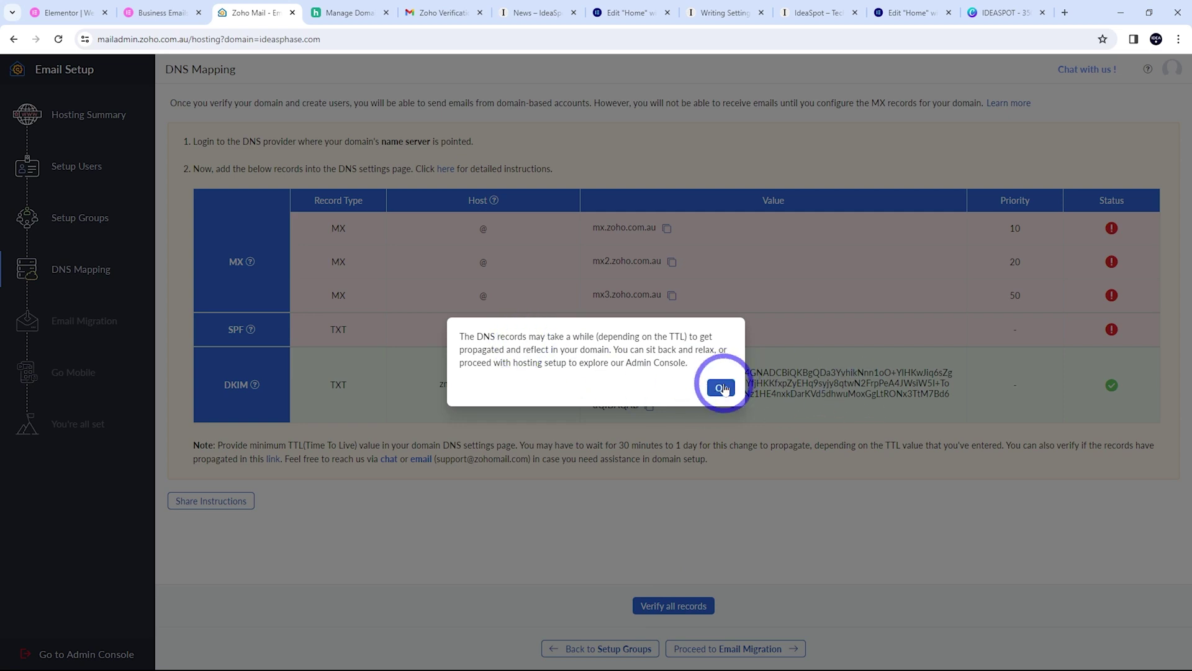
Dismiss the propagation notice and re-verify all of ideasphase.com's DNS records
{"action": "left_click", "coordinate": [720, 386]}
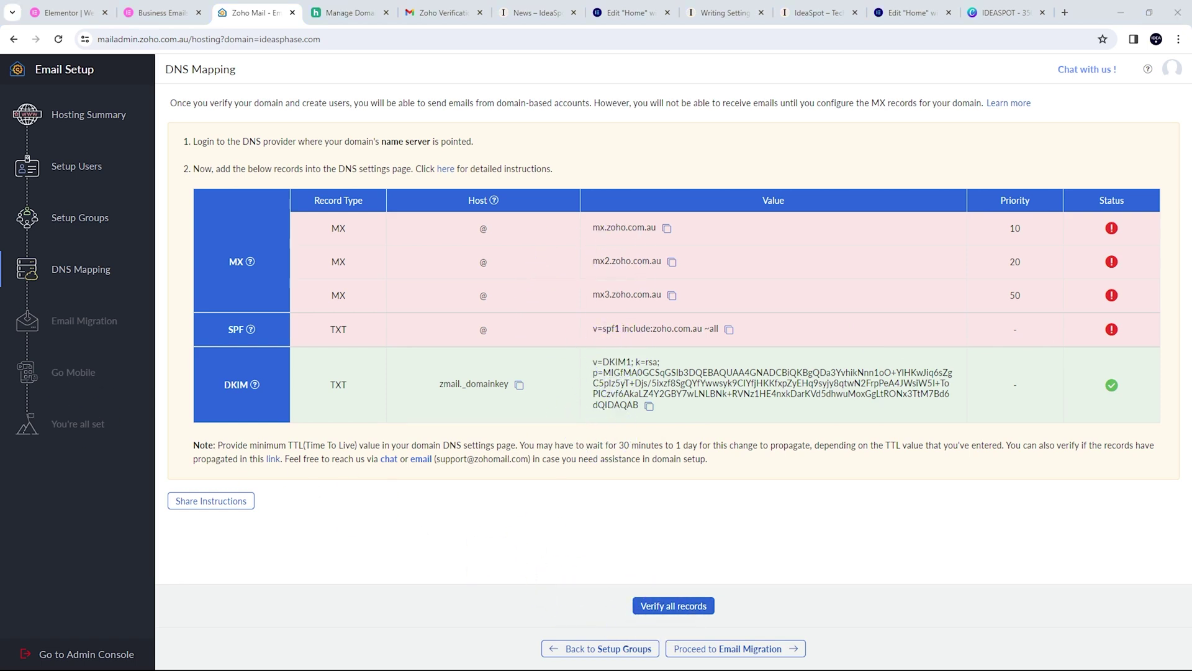
{"action": "left_click", "coordinate": [665, 609]}
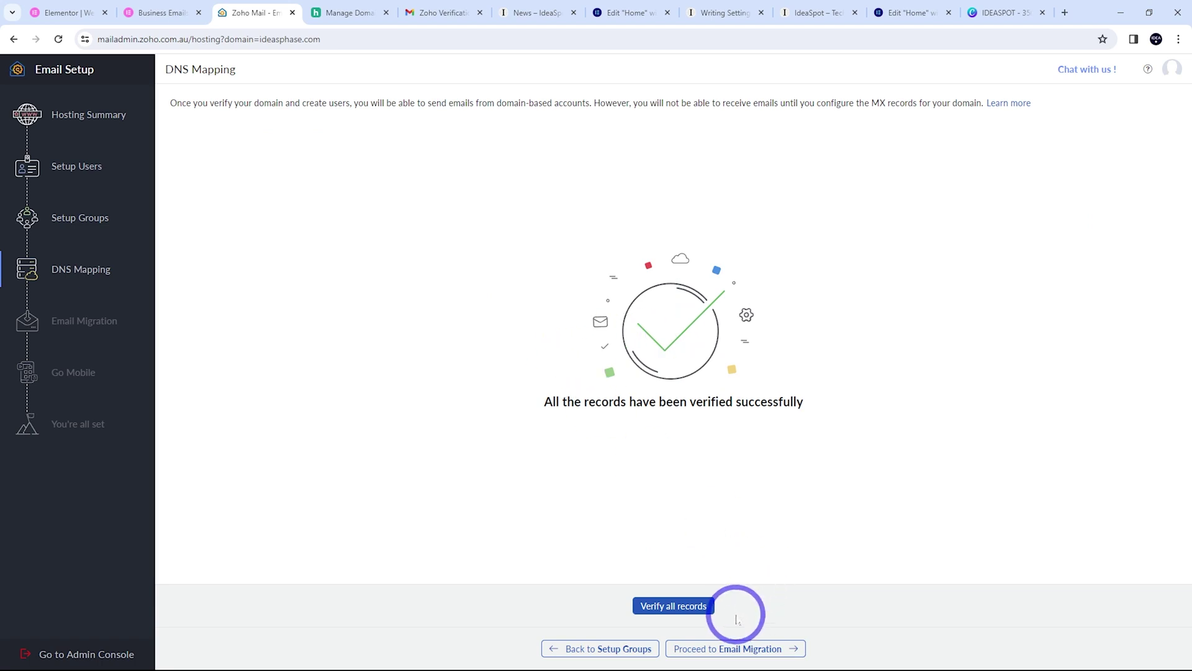
Continue past Email Migration and Go Mobile to setup completion, then go to the inbox
{"action": "left_click", "coordinate": [724, 649]}
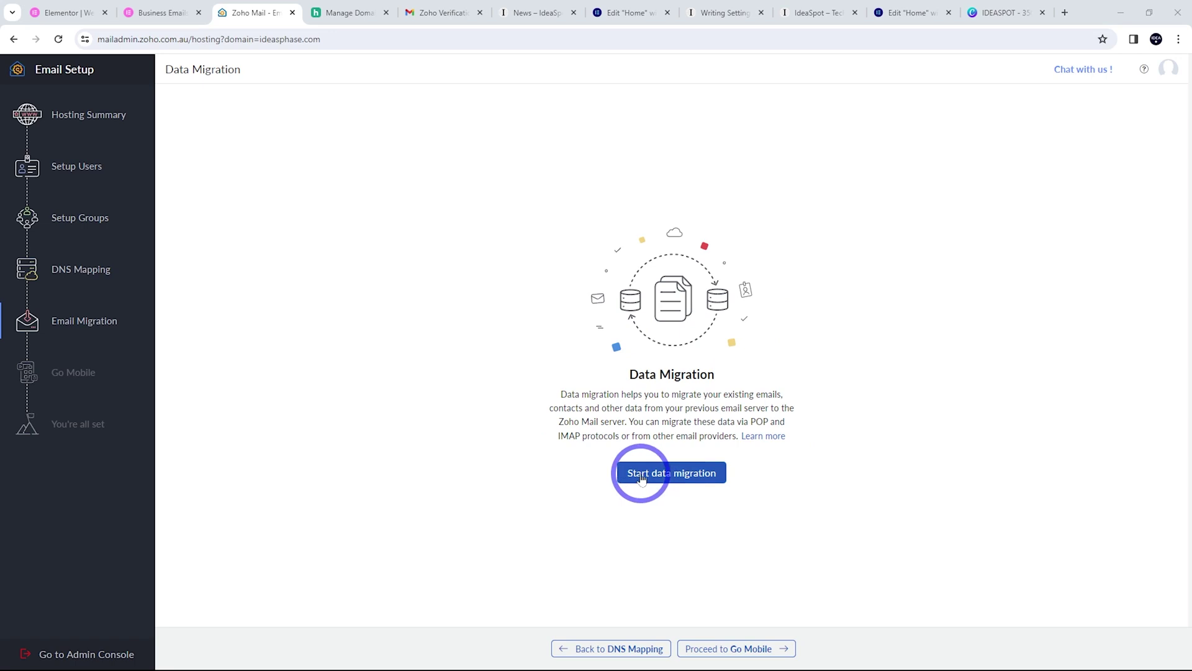
{"action": "left_click", "coordinate": [726, 648]}
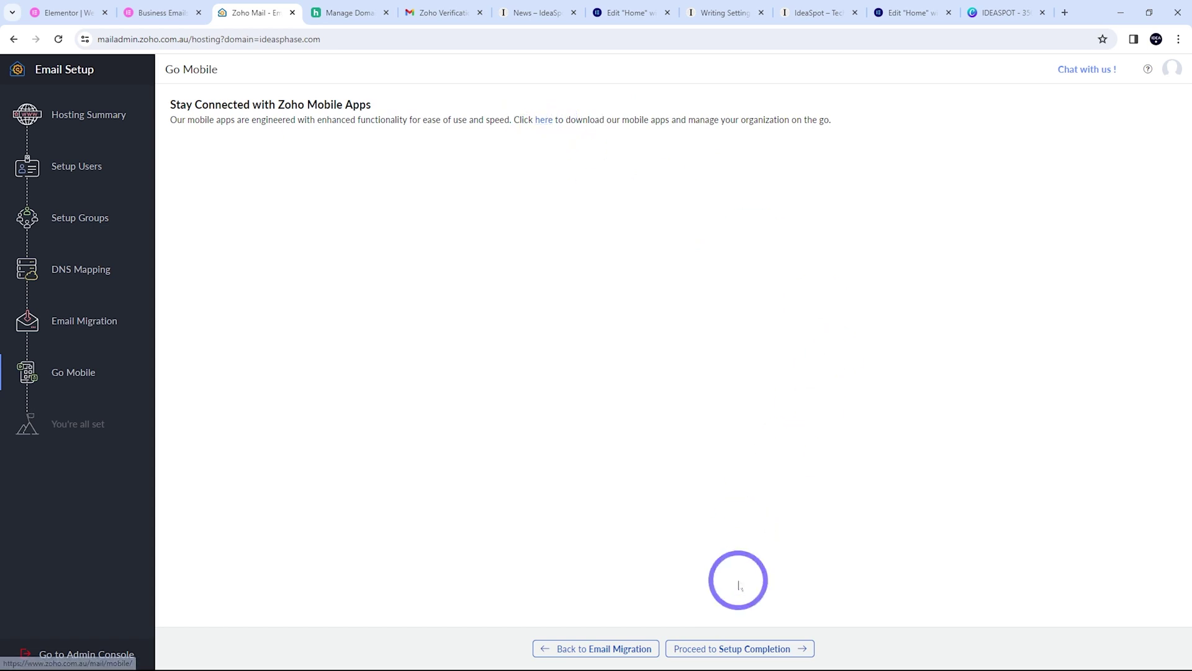
{"action": "left_click", "coordinate": [719, 646]}
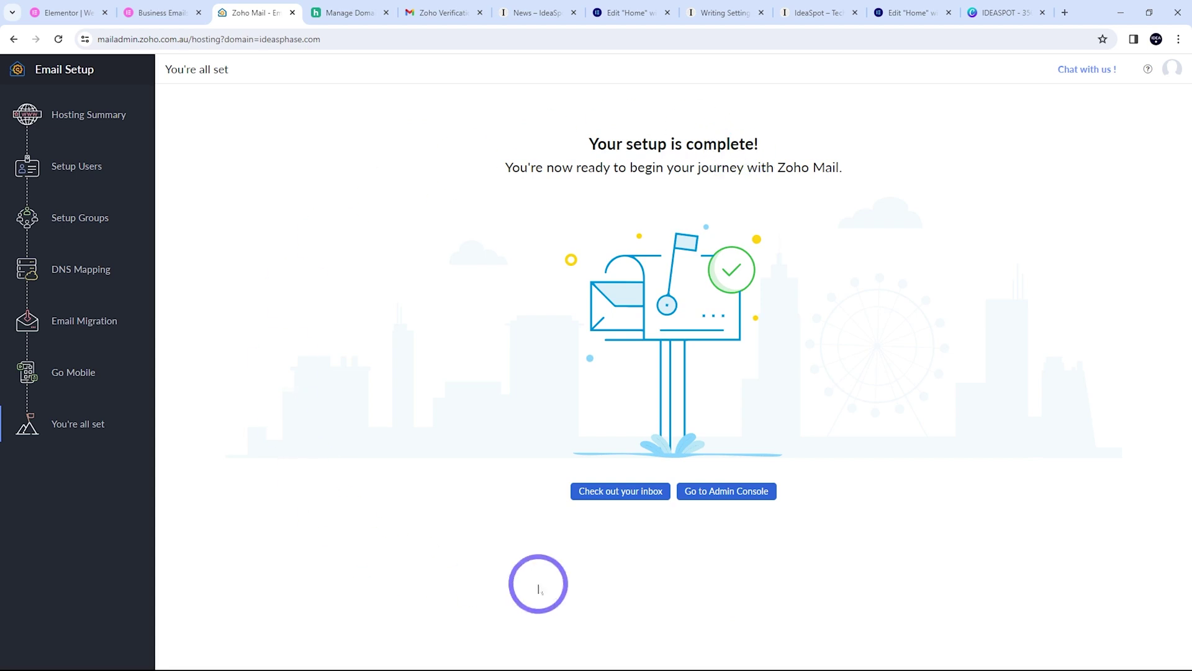
{"action": "left_click", "coordinate": [719, 493]}
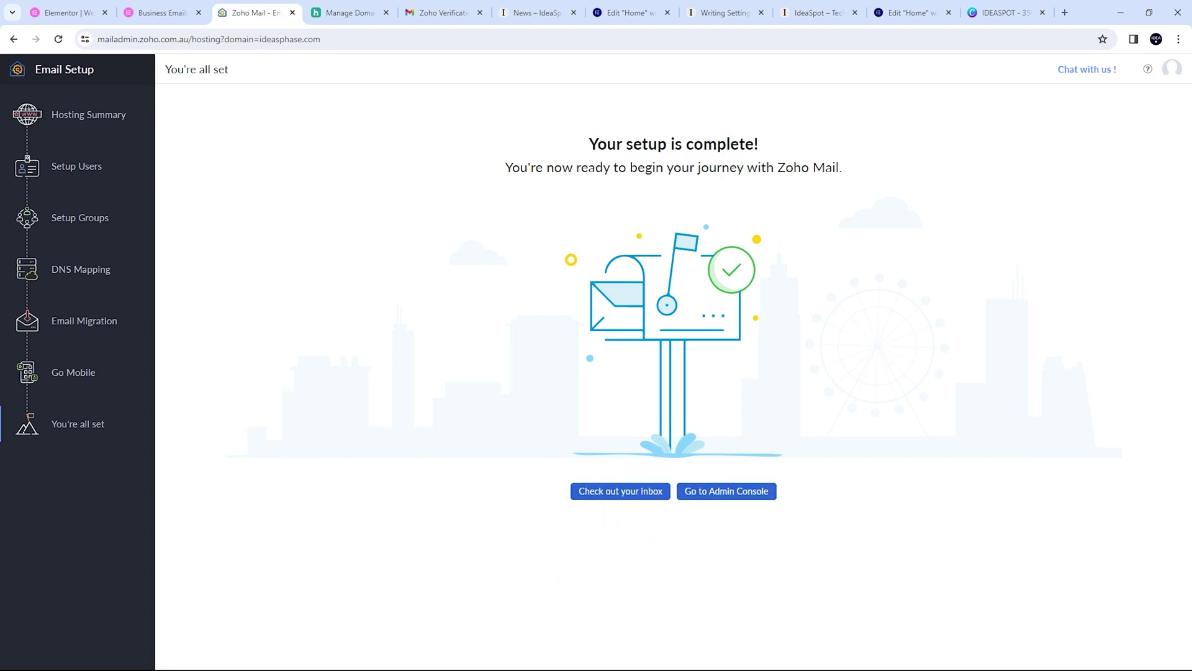
{"action": "left_click", "coordinate": [611, 491]}
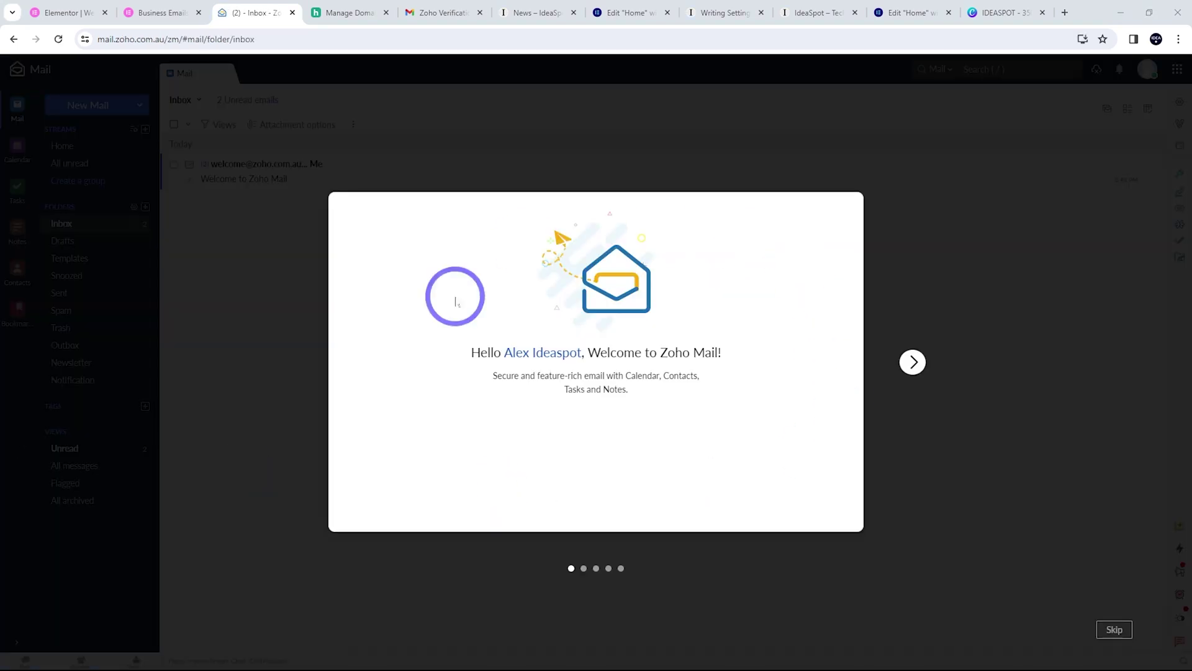
Send a new email with subject 'test' to the suggested contact
{"action": "left_click", "coordinate": [1117, 636]}
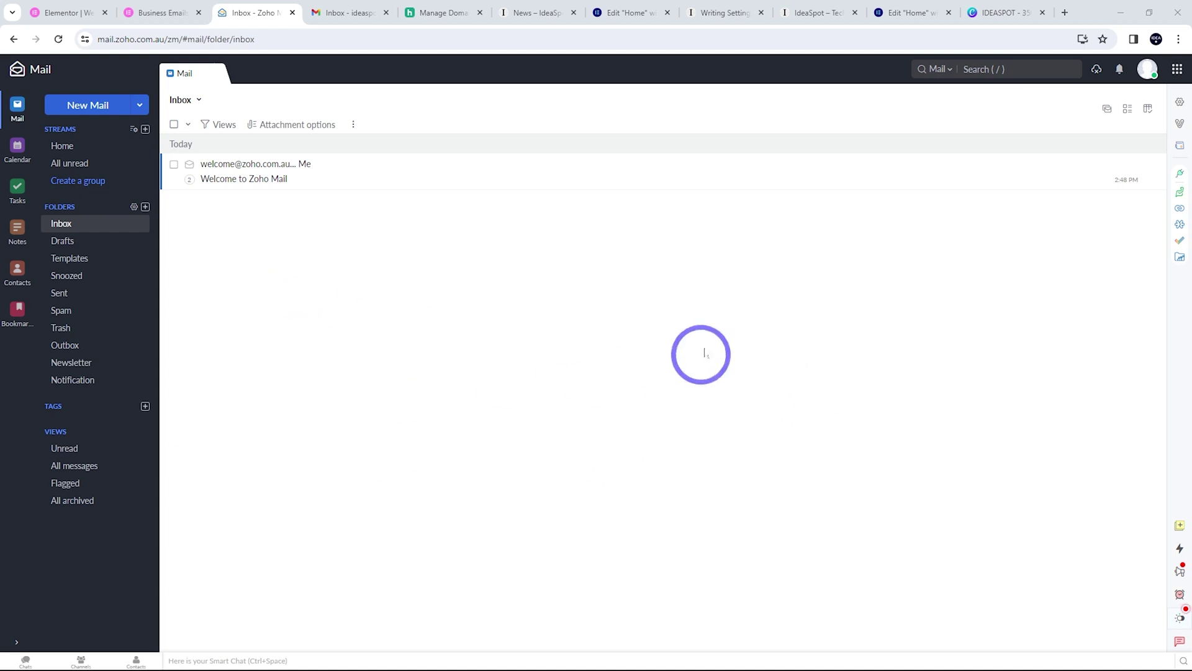
{"action": "left_click", "coordinate": [84, 107]}
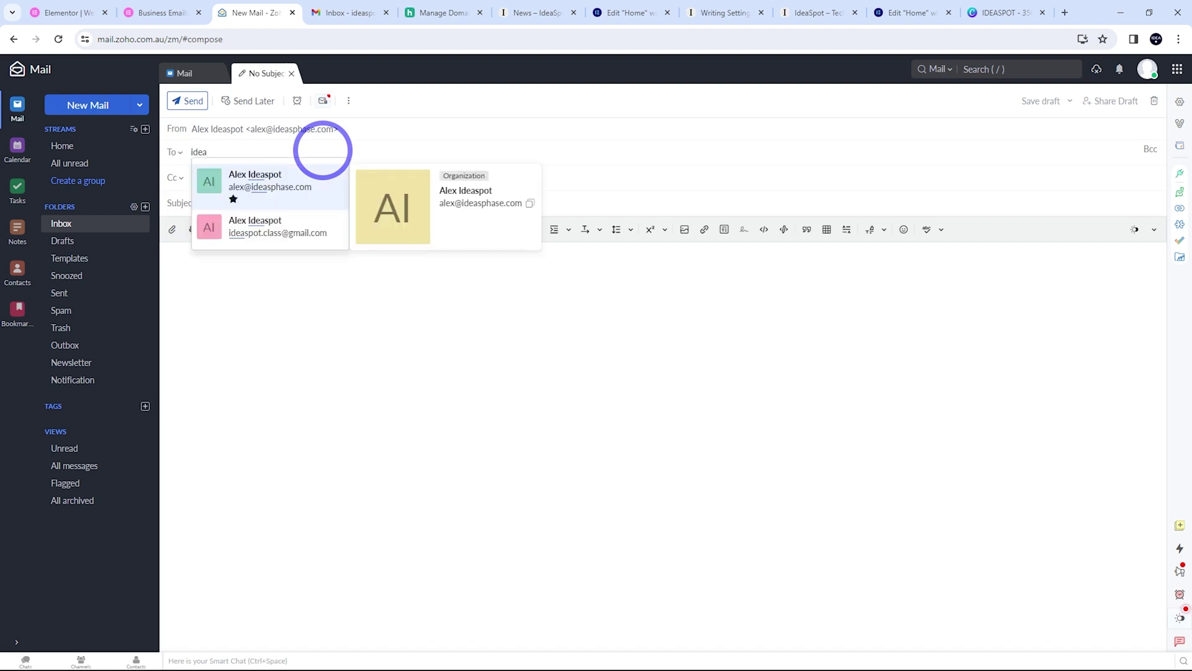
{"action": "left_click", "coordinate": [270, 229]}
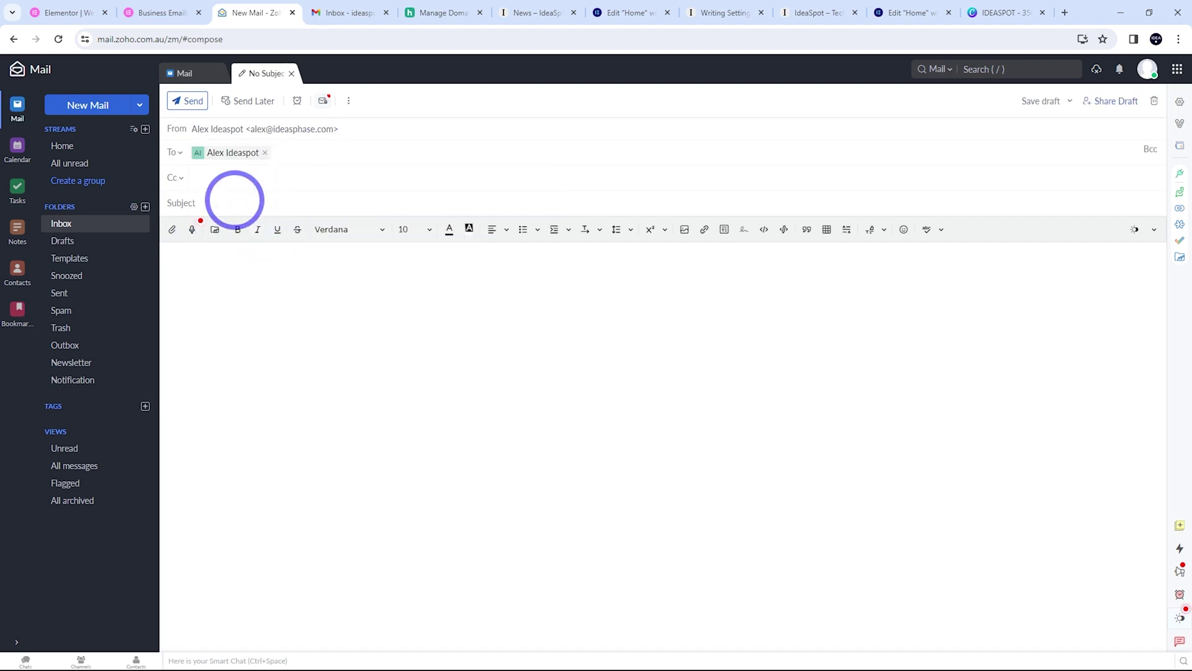
{"action": "left_click", "coordinate": [233, 201]}
{"action": "type", "text": "test"}
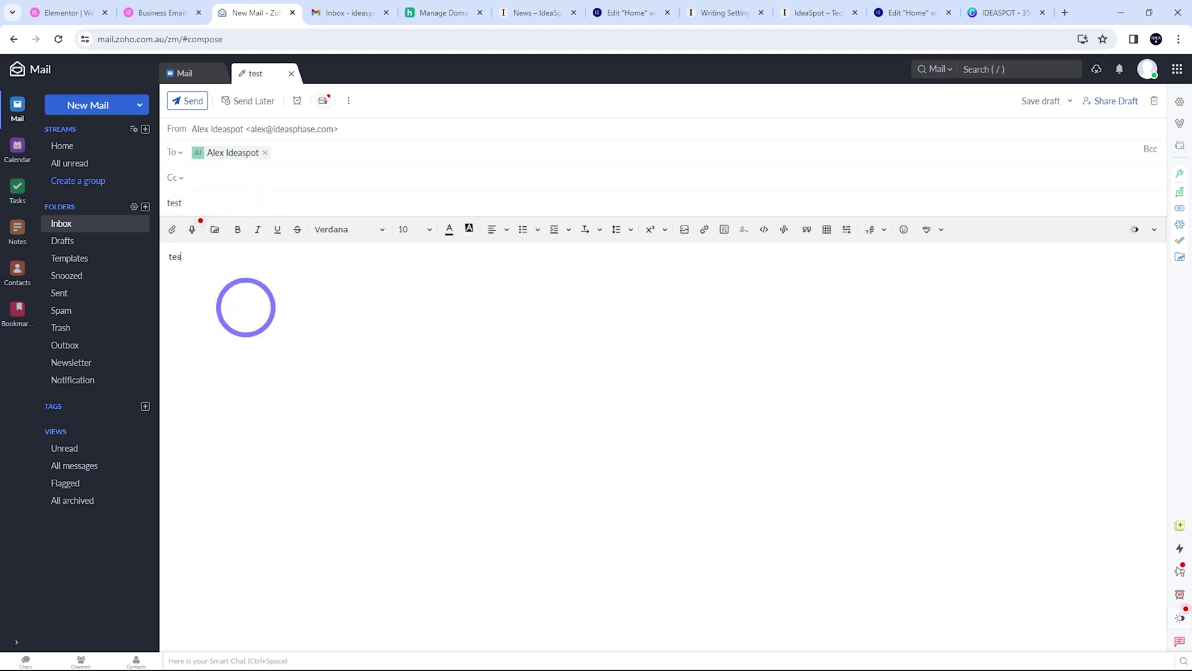
{"action": "left_click", "coordinate": [186, 102]}
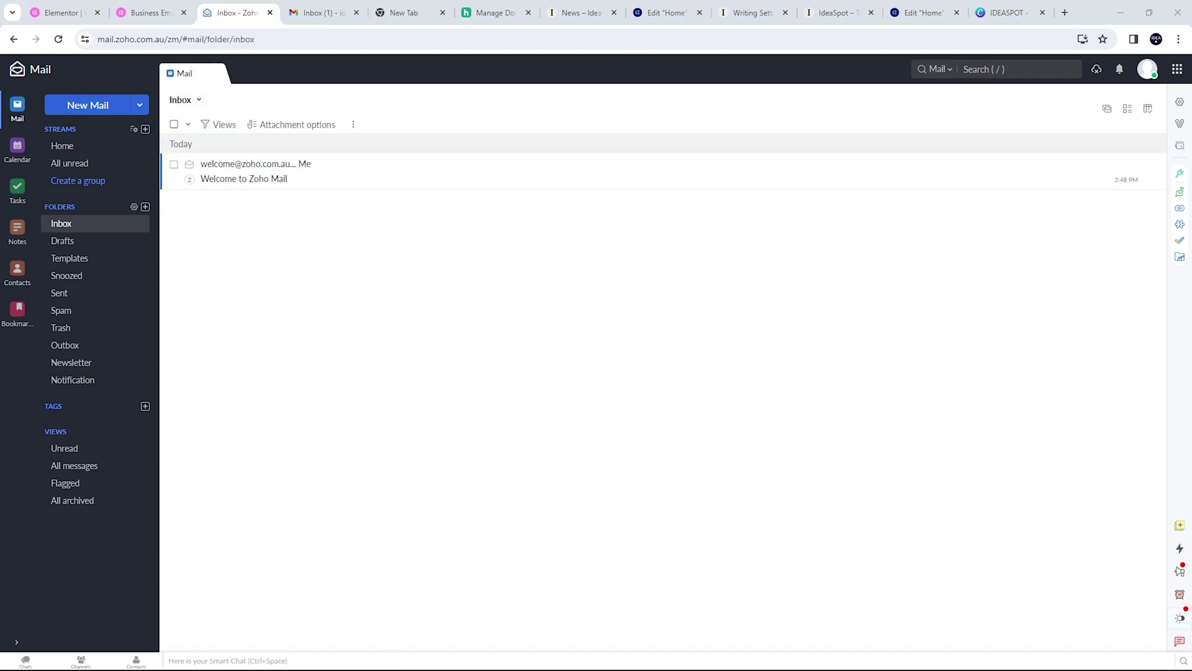
Open the test email in Gmail and check its original headers for SPF and DKIM passes
{"action": "left_click", "coordinate": [319, 13]}
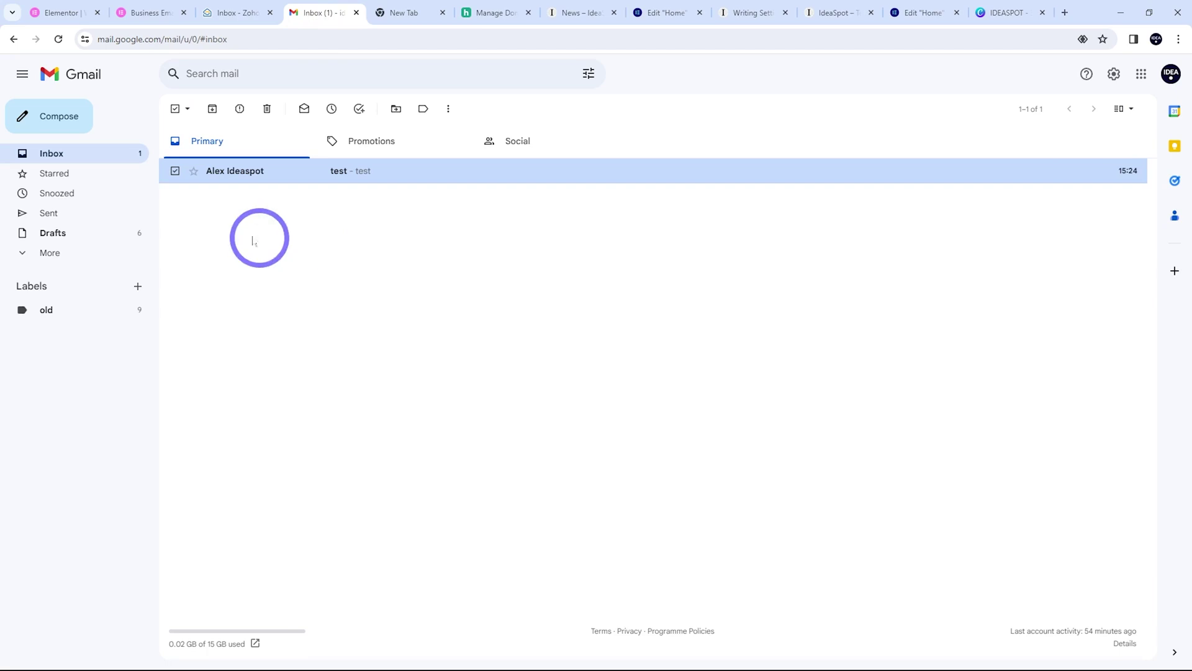
{"action": "left_click", "coordinate": [374, 173]}
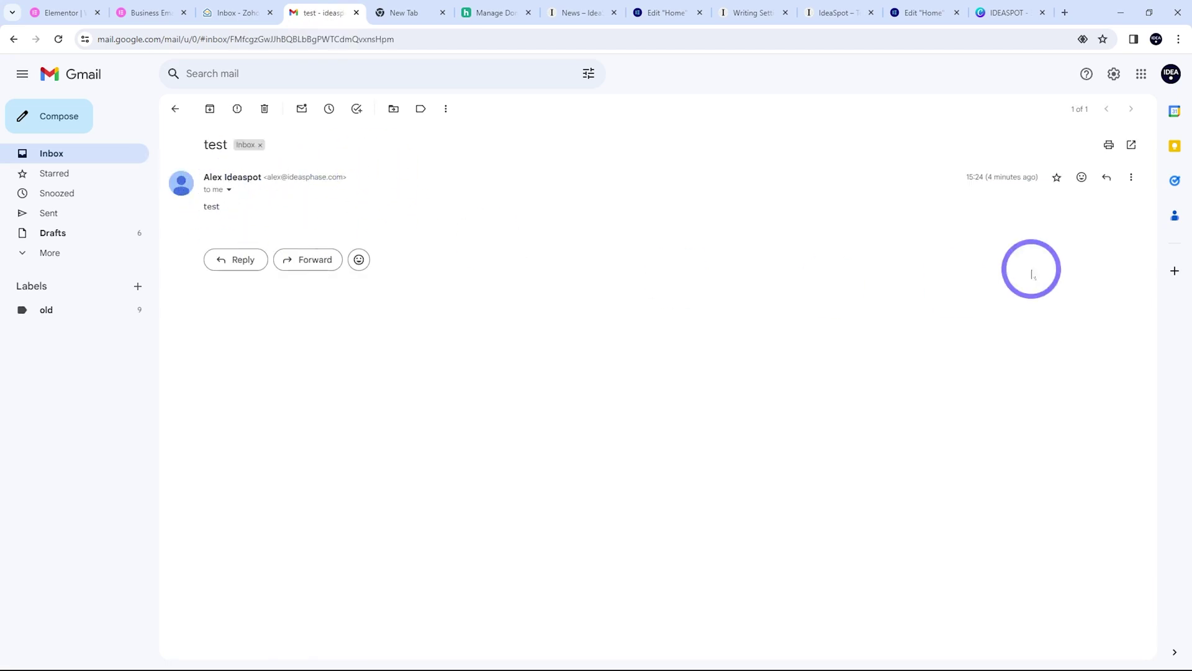
{"action": "left_click", "coordinate": [1131, 177]}
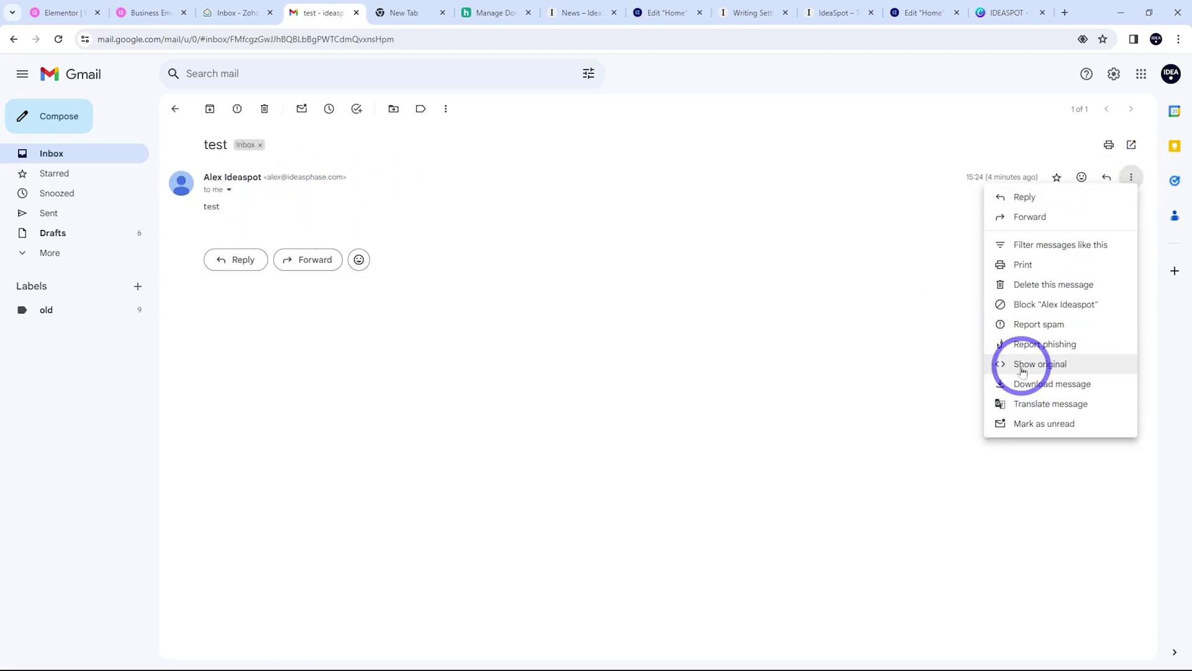
{"action": "left_click", "coordinate": [1040, 363]}
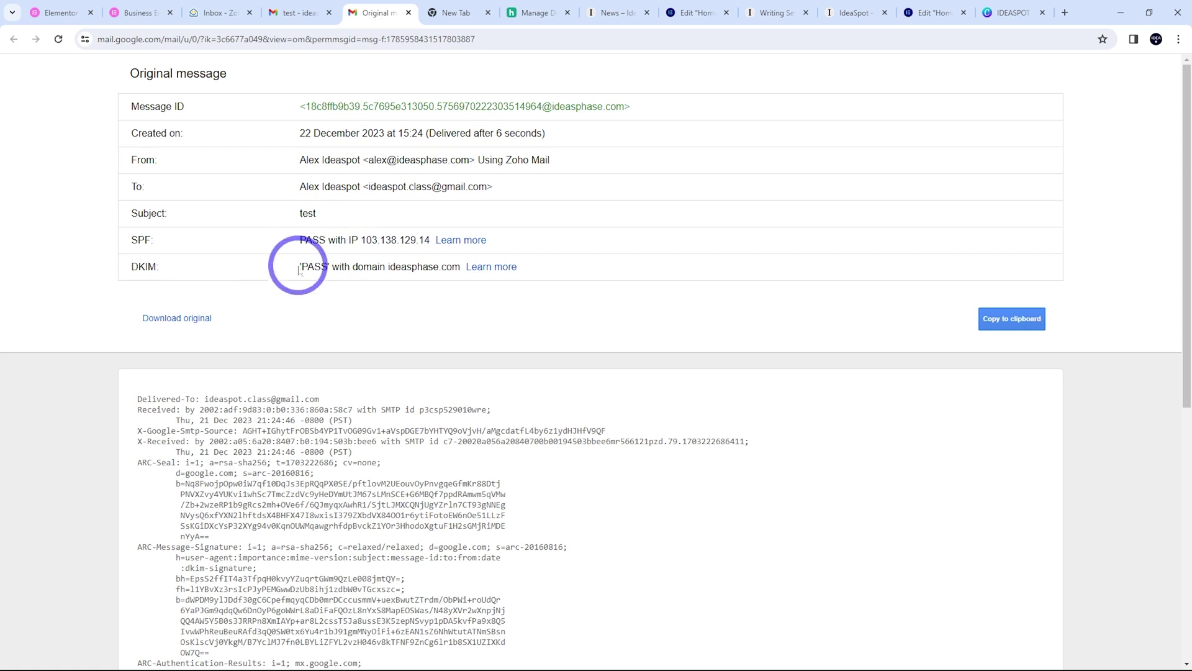
{"action": "left_click", "coordinate": [289, 11]}
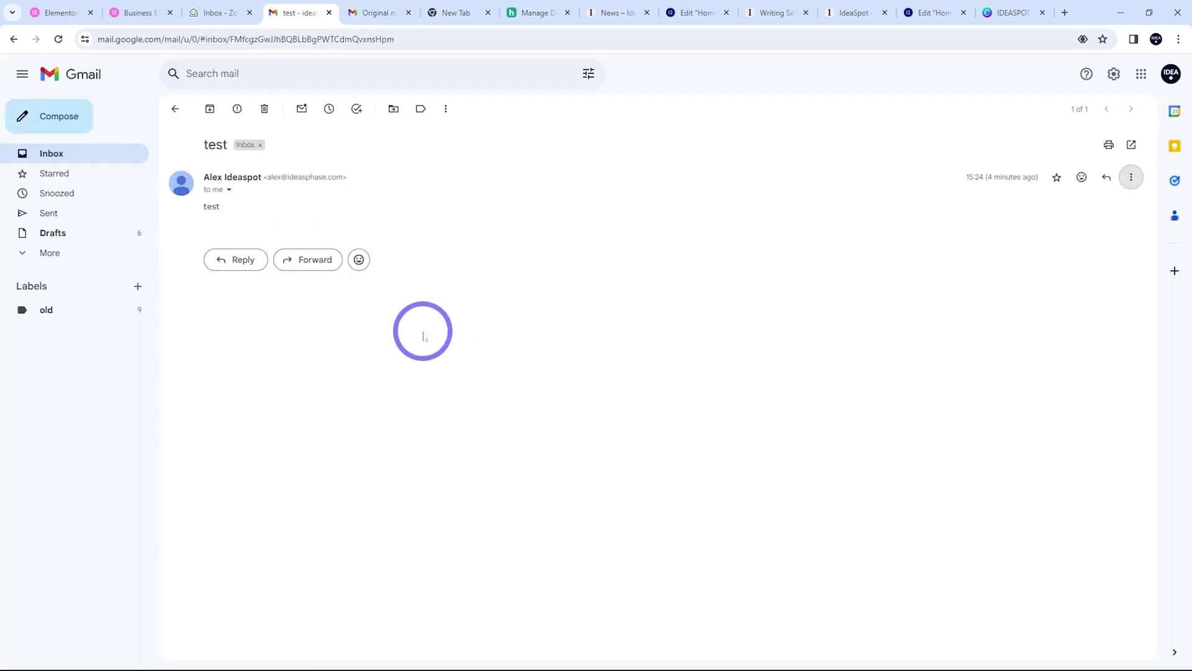
Send a reply saying 'ok' to the test email
{"action": "left_click", "coordinate": [1106, 177]}
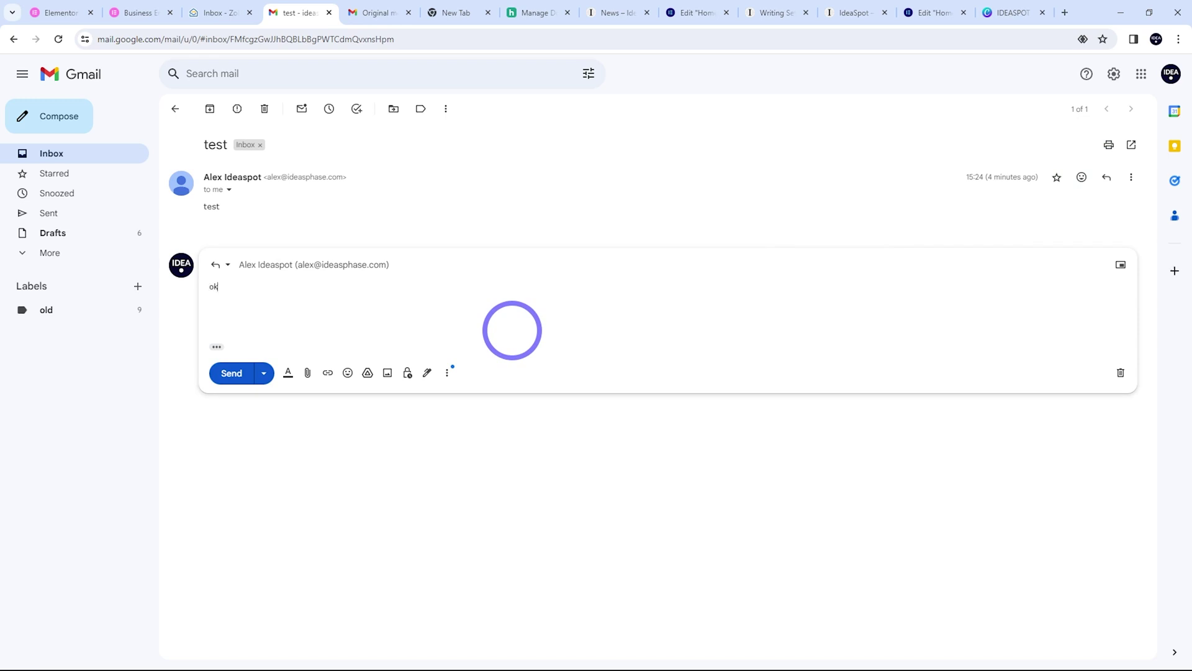
{"action": "left_click", "coordinate": [233, 373]}
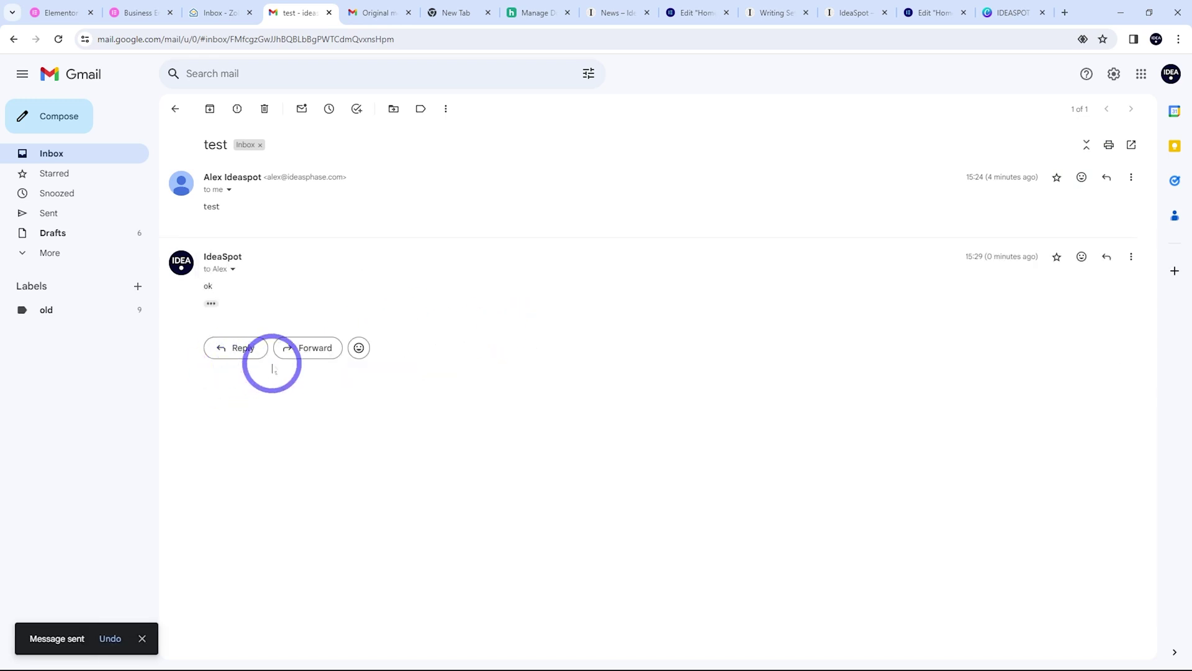
{"action": "left_click", "coordinate": [213, 12]}
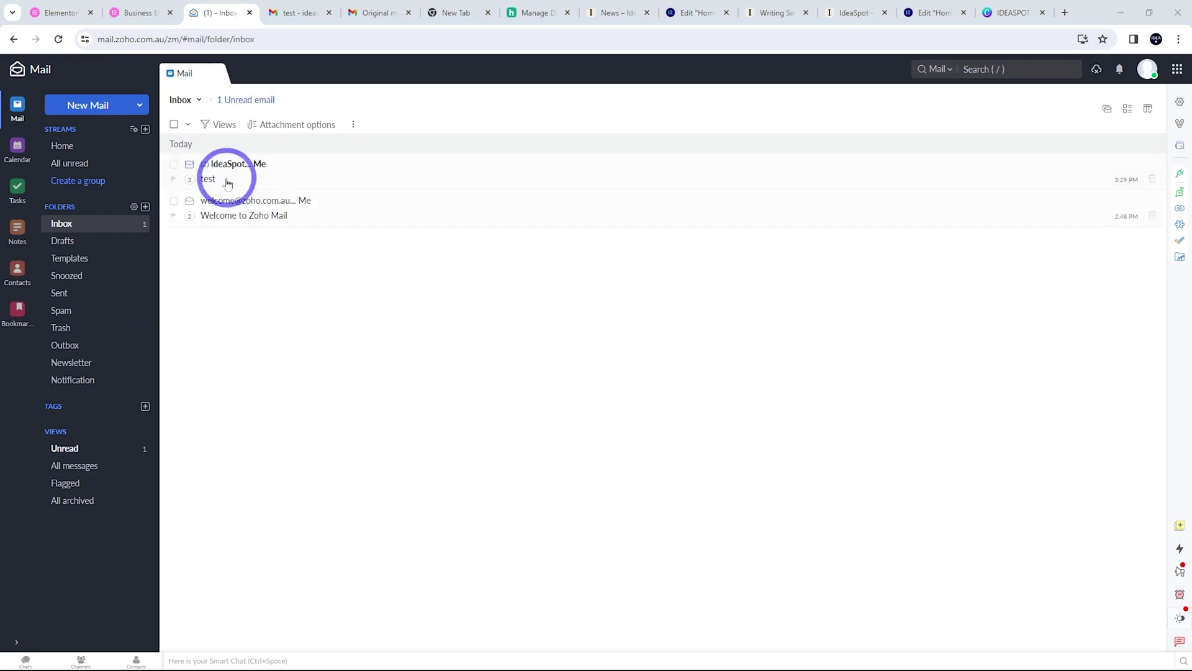
Read the 'ok' reply and earlier sent message in the IdeaSpot test thread, then return to Elementor's Email Account page
{"action": "left_click", "coordinate": [278, 166]}
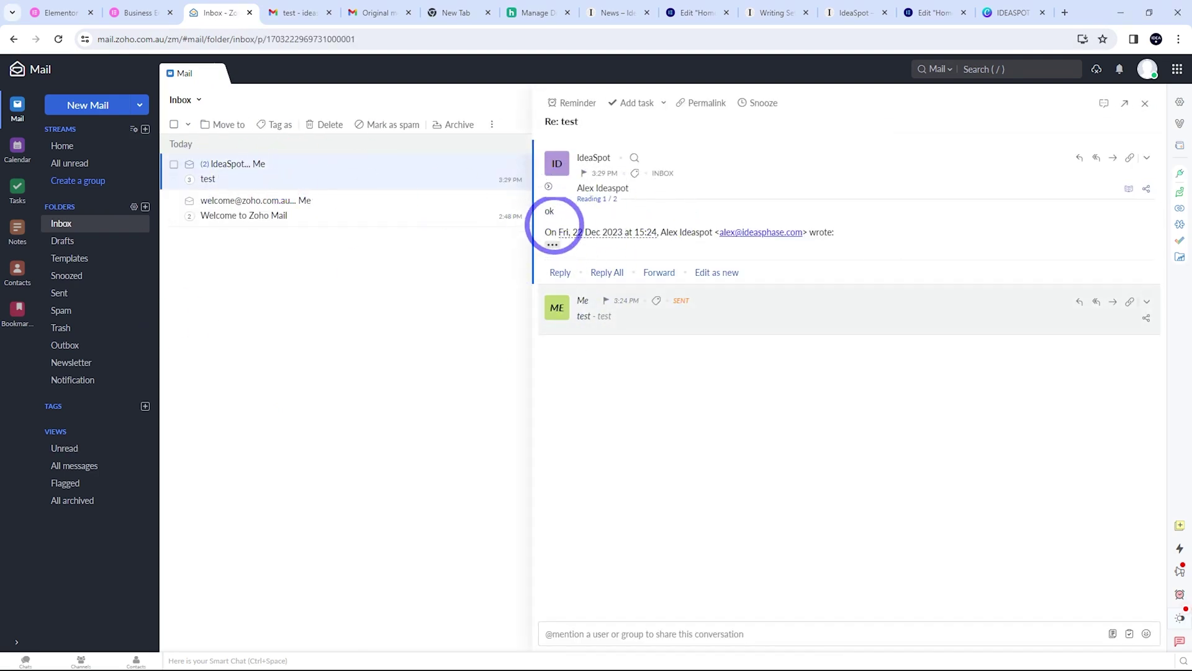
{"action": "left_click", "coordinate": [698, 318]}
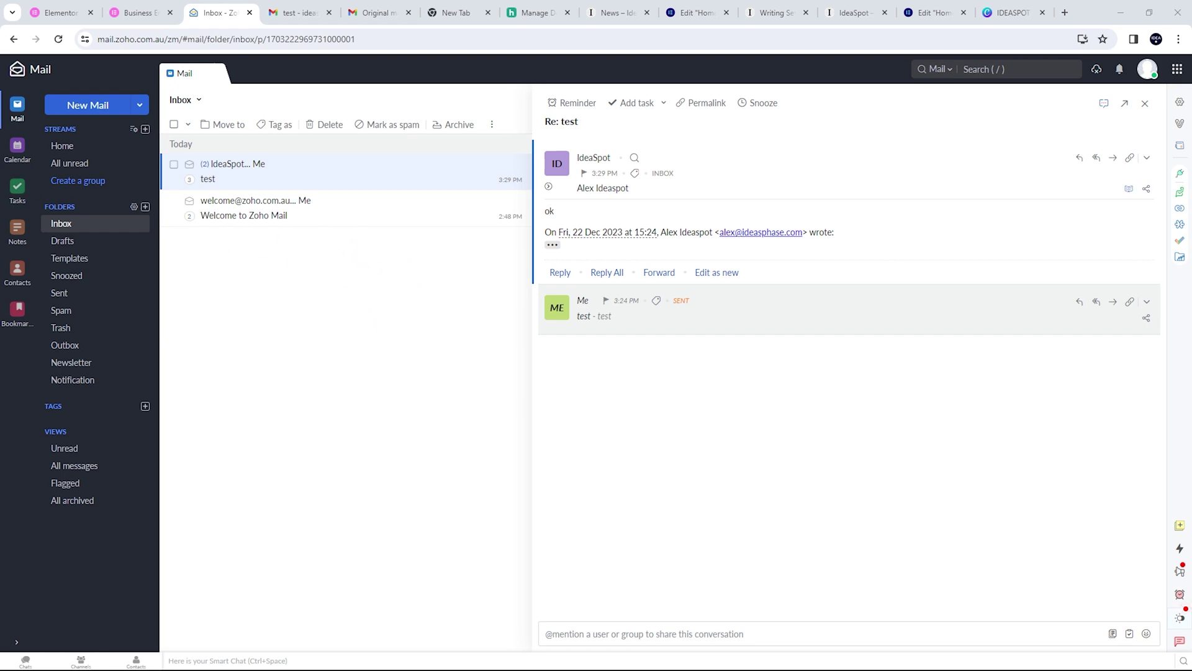
{"action": "left_click", "coordinate": [65, 12]}
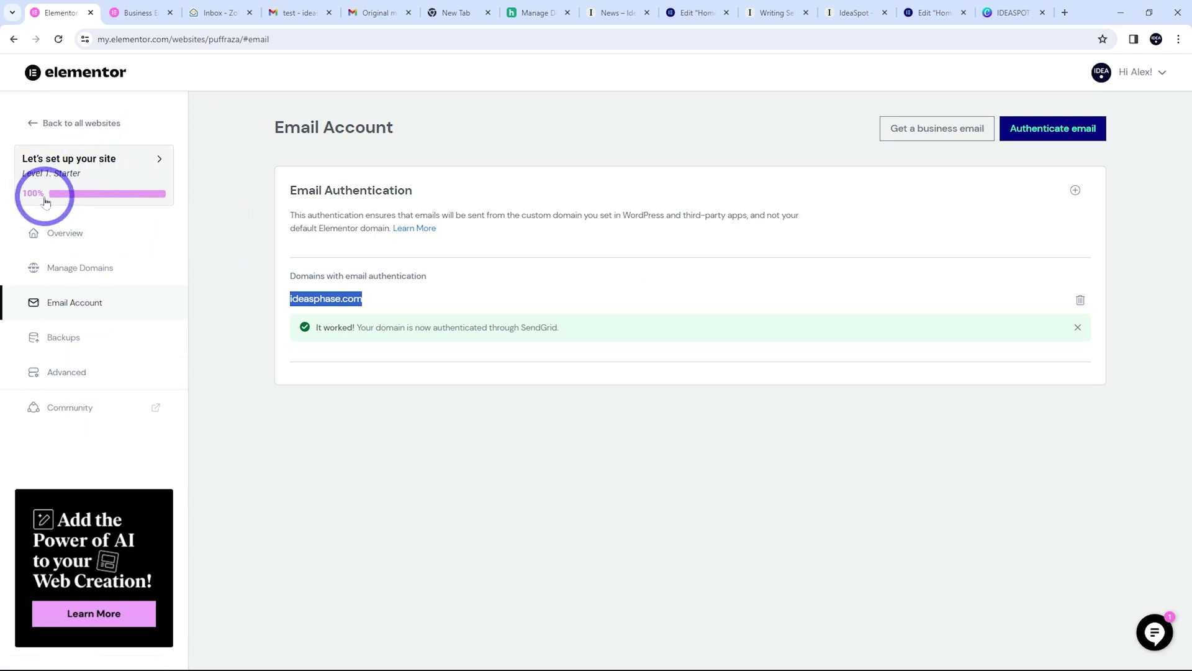
Open the site's database in phpMyAdmin from Elementor's Advanced settings
{"action": "left_click", "coordinate": [60, 383]}
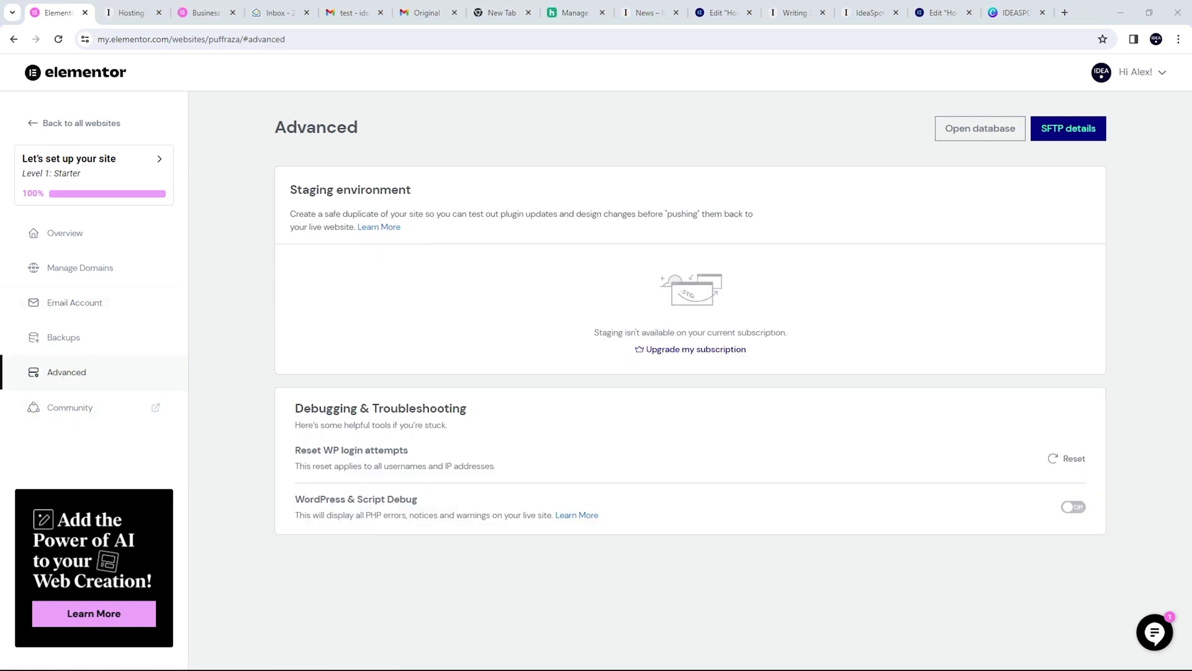
{"action": "left_click", "coordinate": [971, 137]}
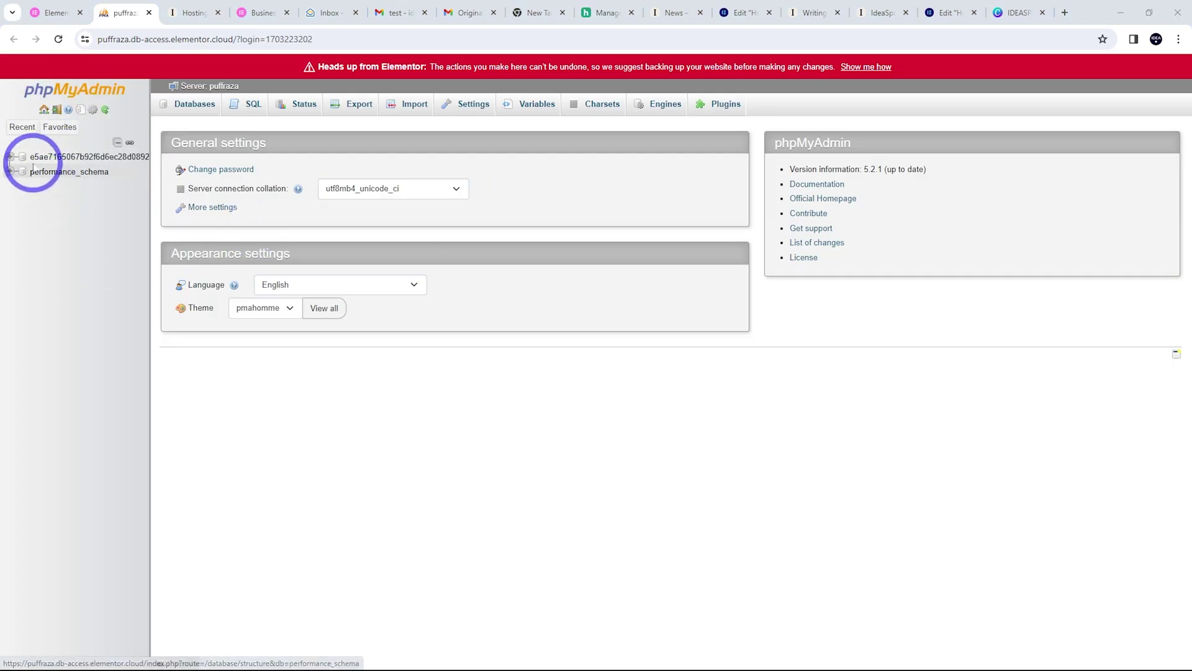
Expand the site database to list its elLdC_ tables, then return to Elementor's Advanced settings
{"action": "left_click", "coordinate": [10, 157]}
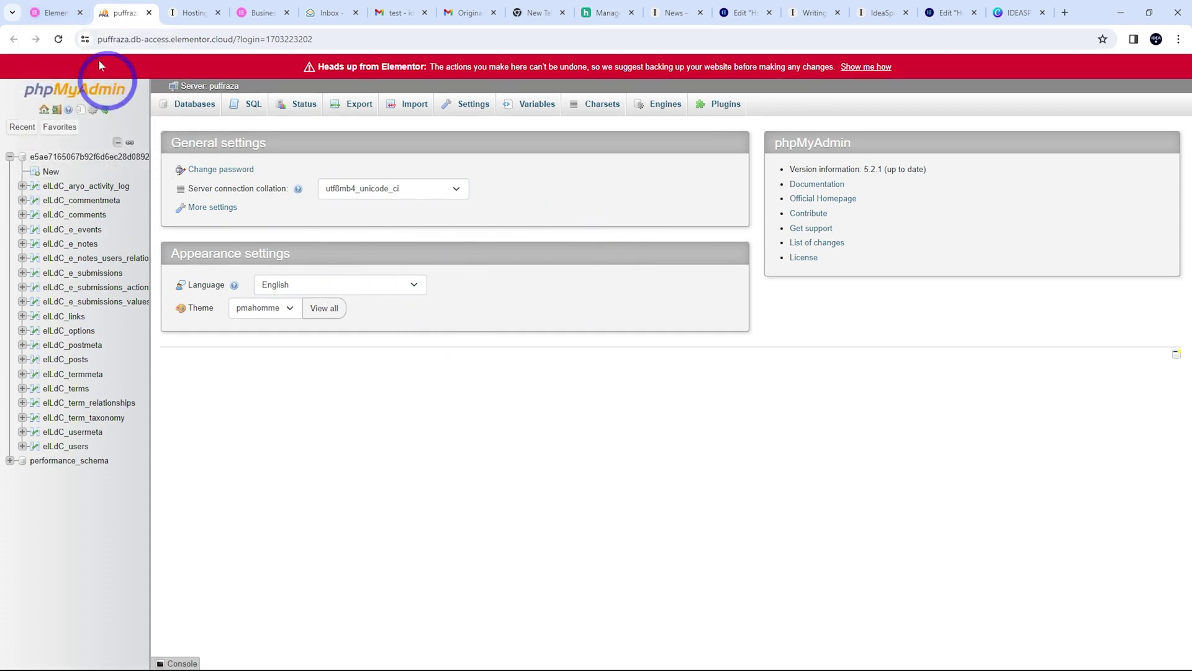
{"action": "left_click", "coordinate": [62, 11]}
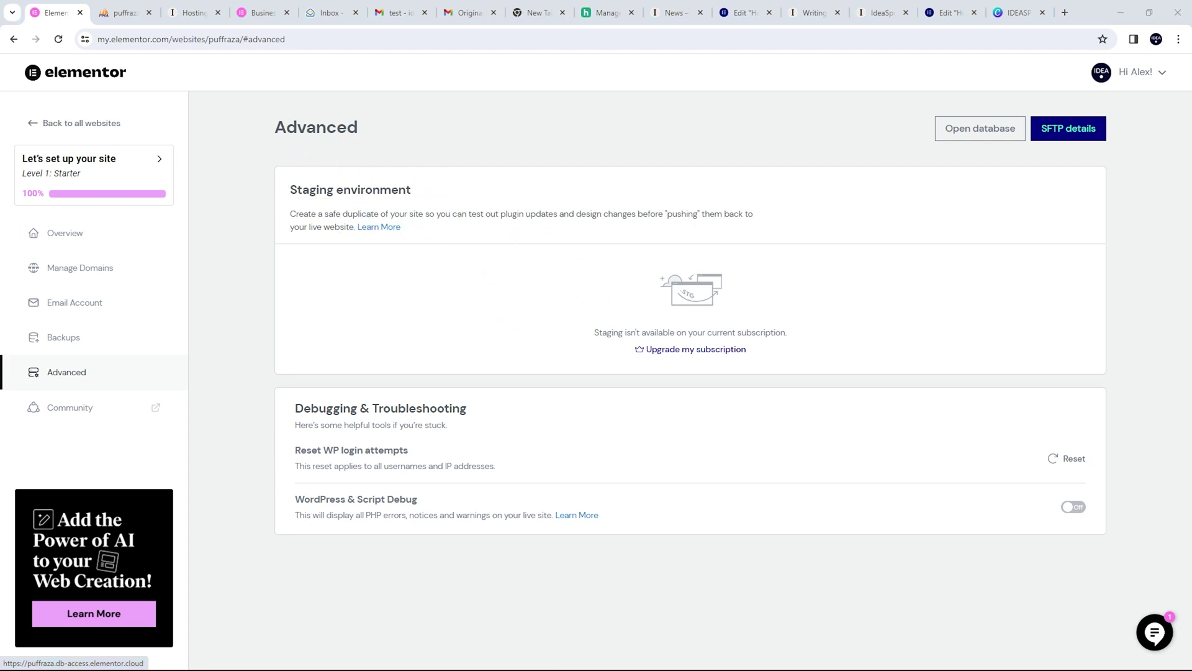
Check WordPress Advanced caching: caching enabled with a 7 Days cache timeout
{"action": "left_click", "coordinate": [187, 13]}
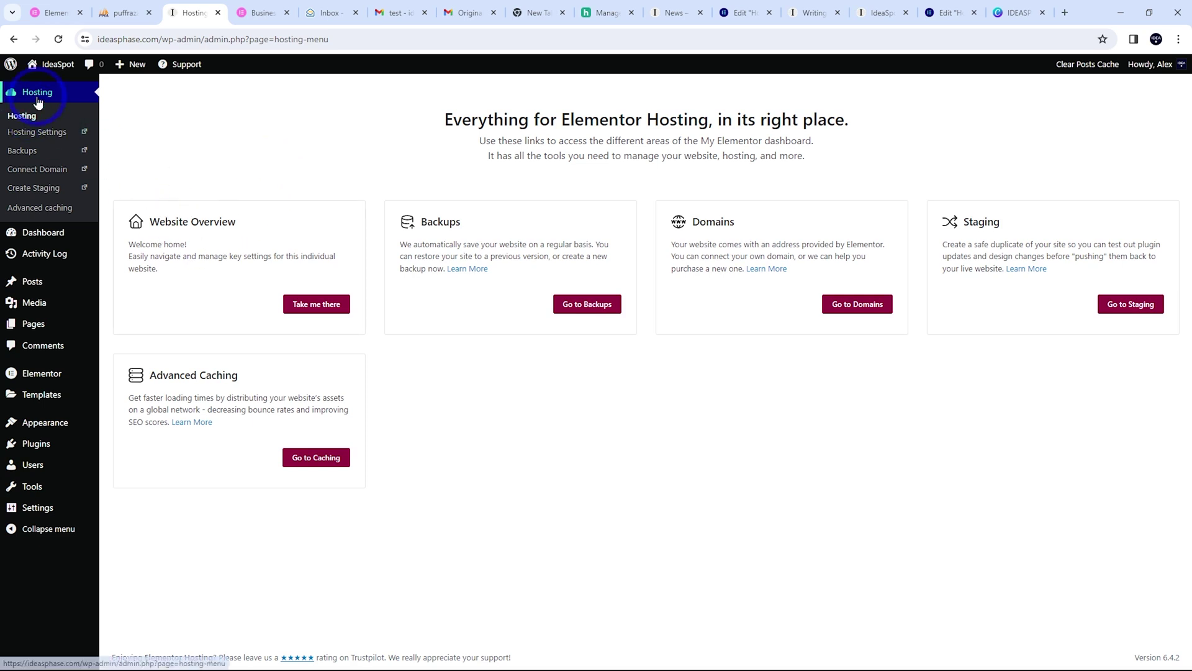
{"action": "left_click", "coordinate": [41, 211]}
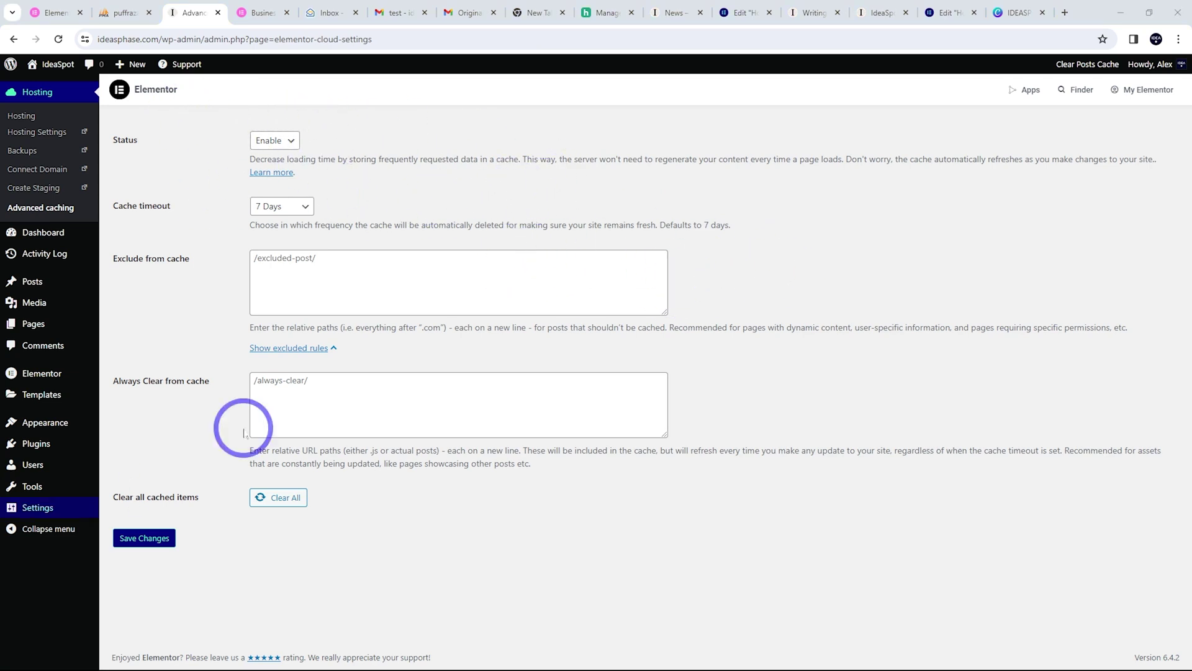
{"action": "right_click", "coordinate": [49, 87]}
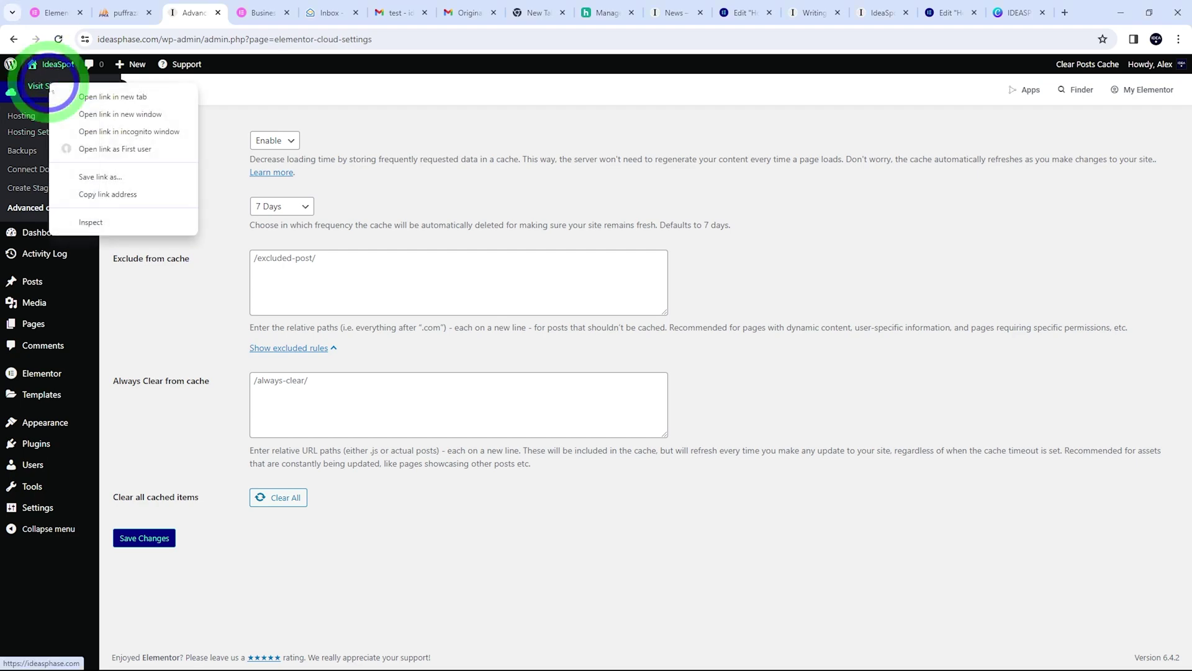
Open ideasphase.com in an incognito window and browse the About, News, Contact, Tech and Home pages
{"action": "left_click", "coordinate": [140, 130]}
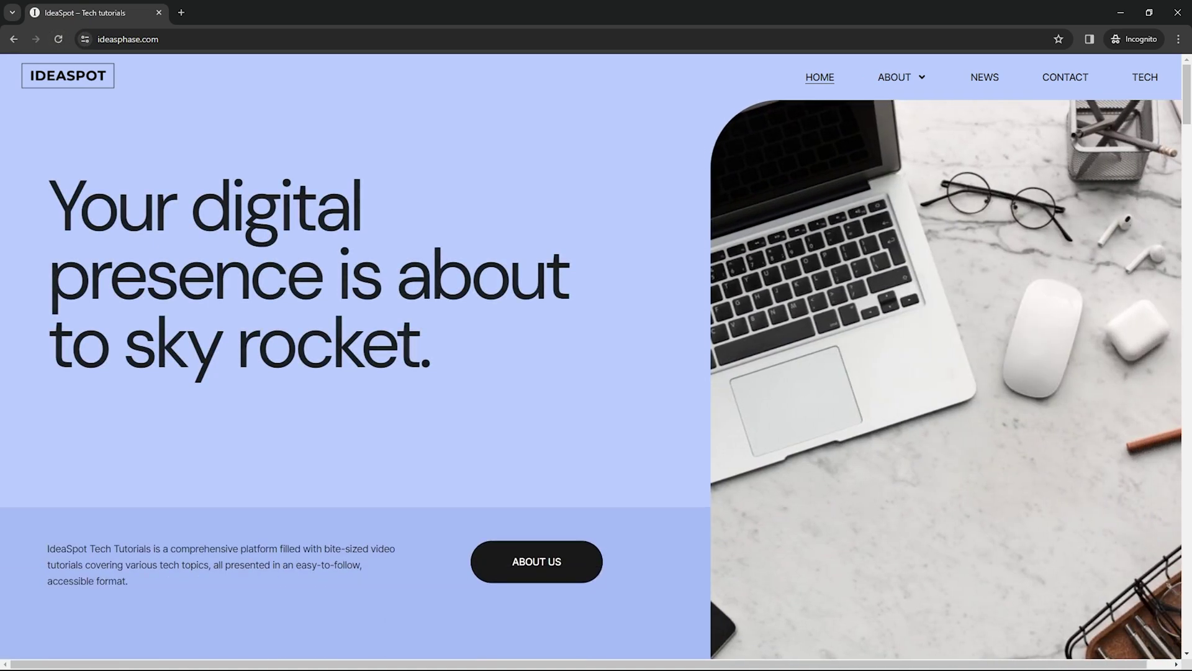
{"action": "left_click", "coordinate": [894, 77]}
{"action": "left_click", "coordinate": [986, 87]}
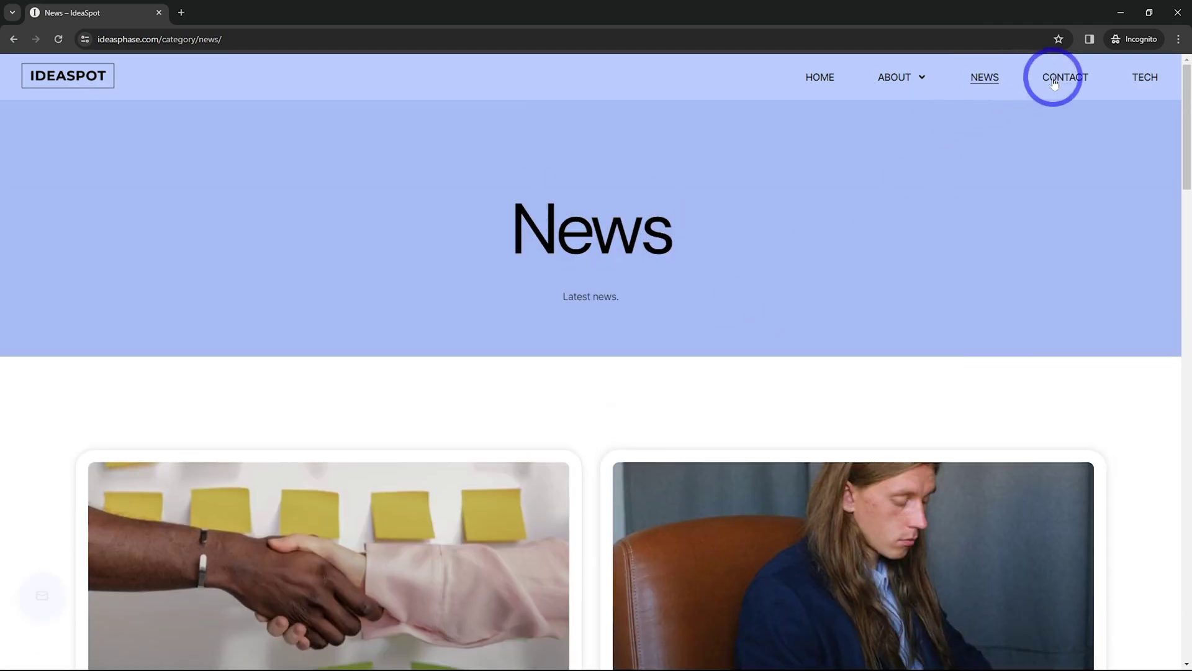
{"action": "left_click", "coordinate": [1053, 79]}
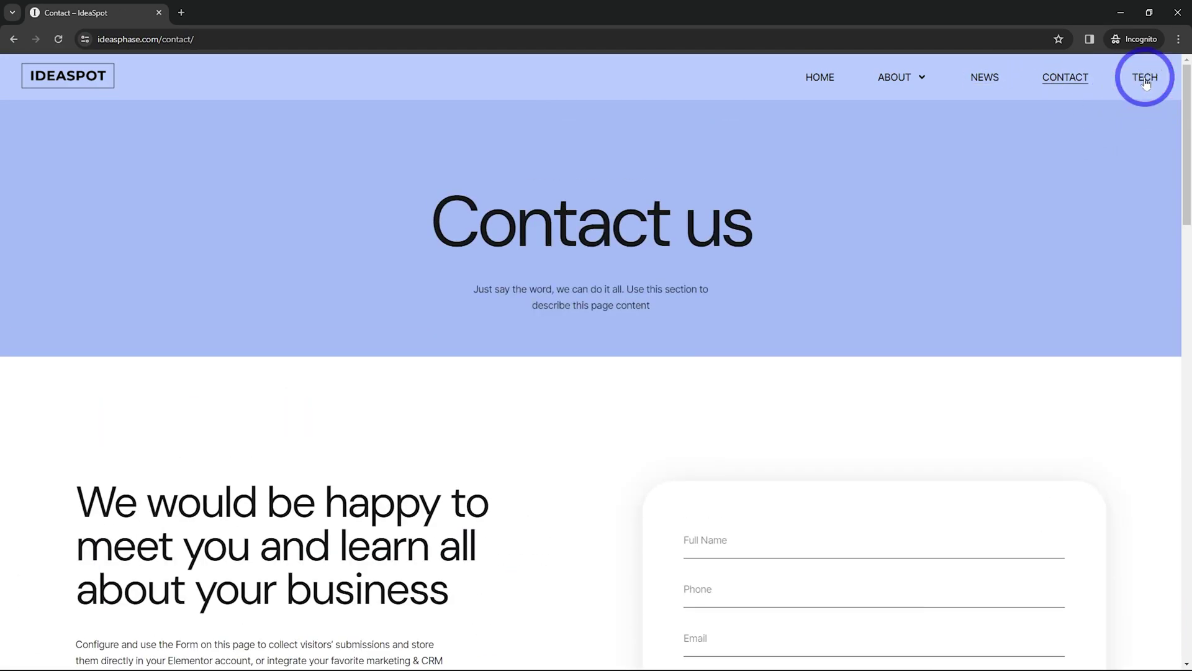
{"action": "left_click", "coordinate": [1146, 80]}
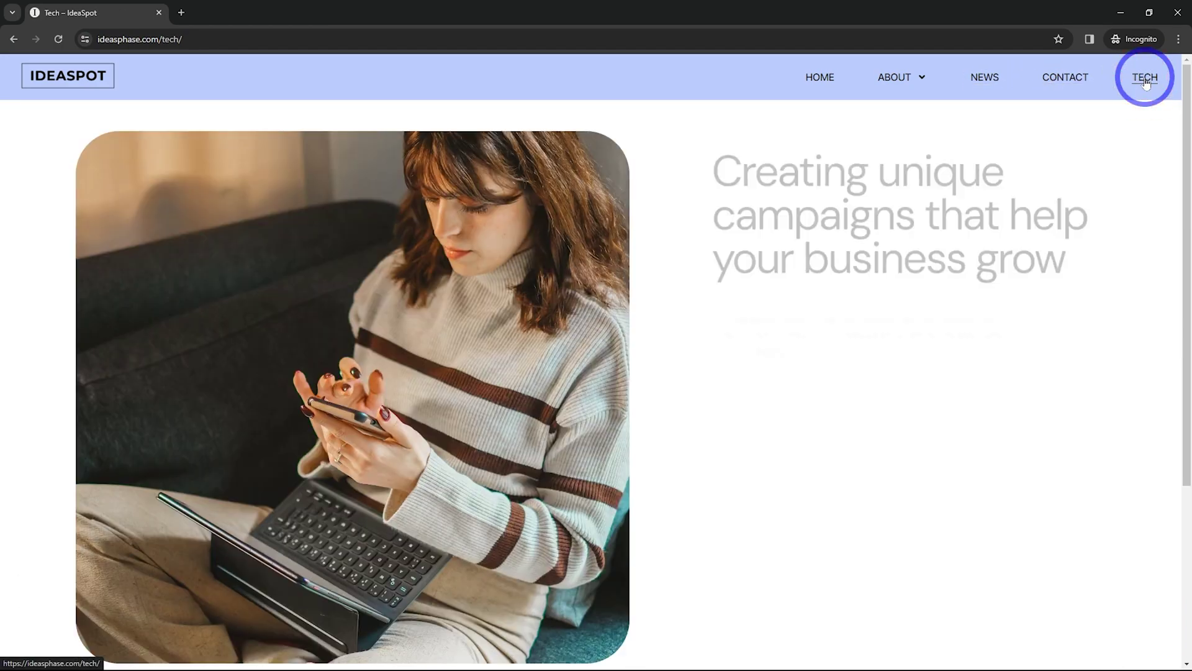
{"action": "left_click", "coordinate": [828, 85]}
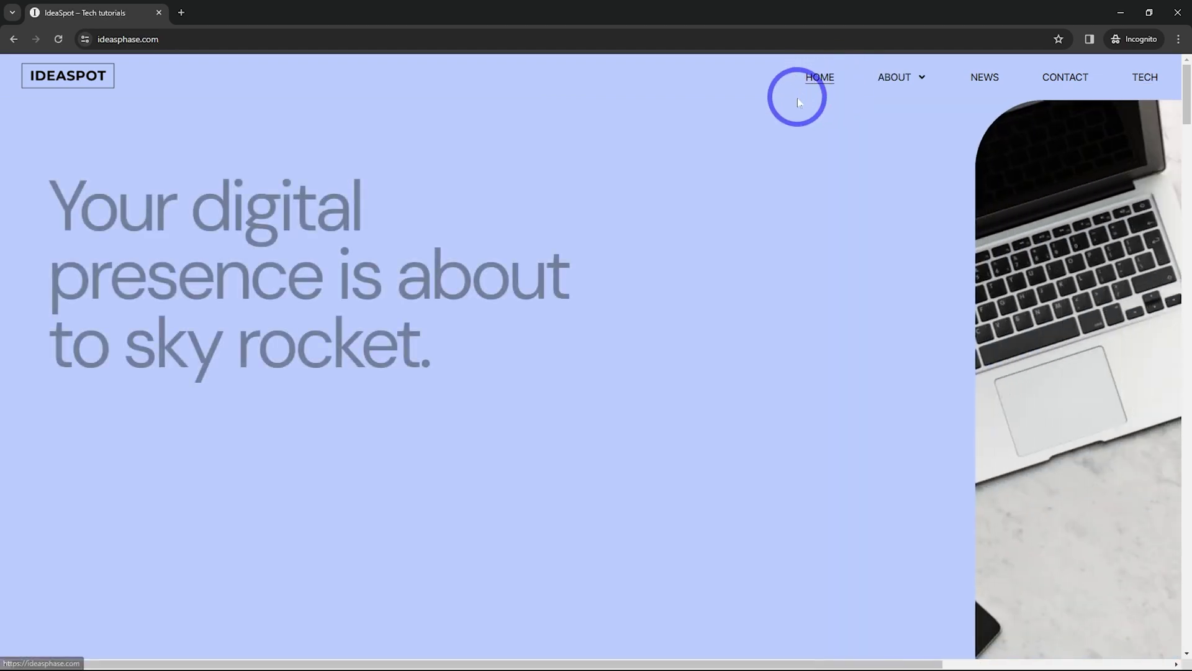
{"action": "scroll", "coordinate": [489, 470], "scroll_direction": "down", "scroll_amount": 8}
{"action": "scroll", "coordinate": [489, 468], "scroll_direction": "up", "scroll_amount": 8}
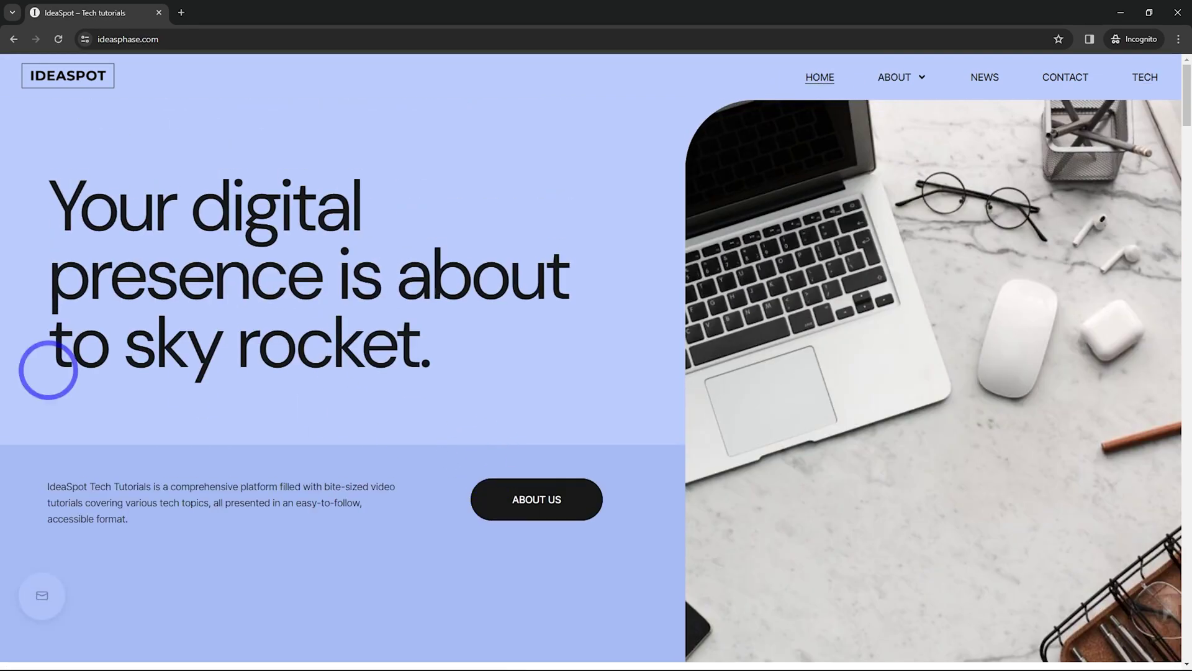